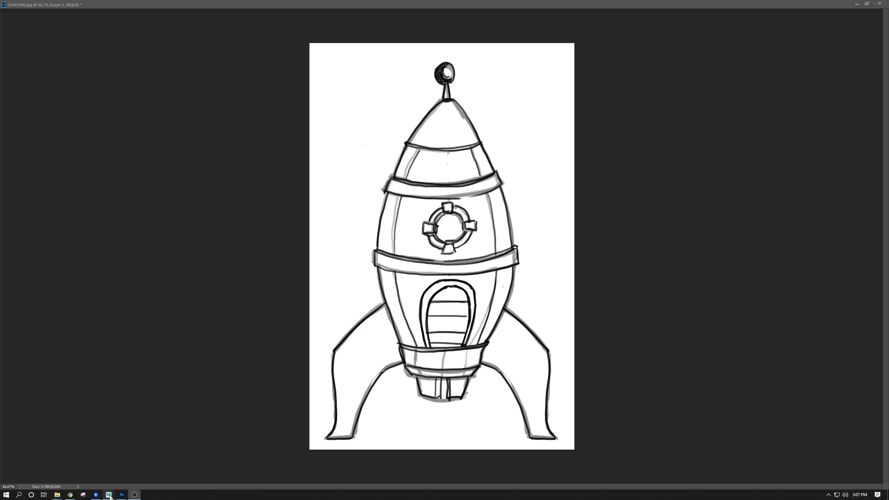
# - Switch to Maya and maximize its window
pyautogui.moveTo(108, 494)
pyautogui.click(116, 455)
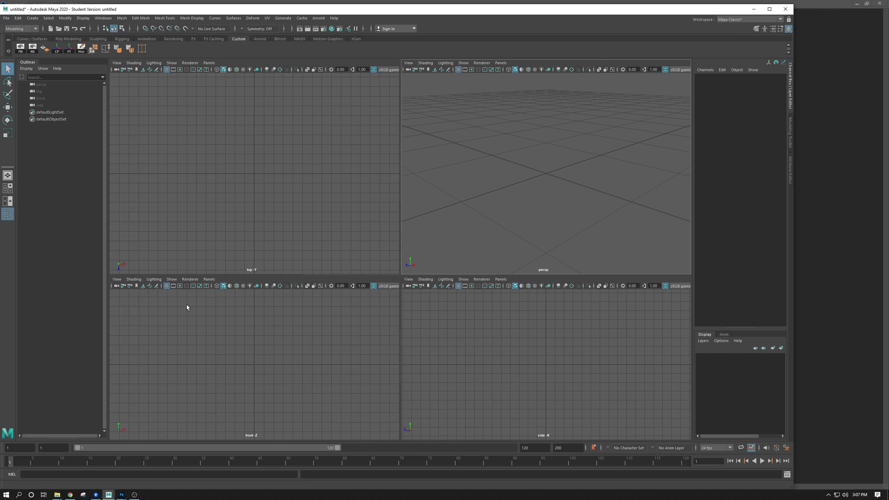
pyautogui.click(770, 9)
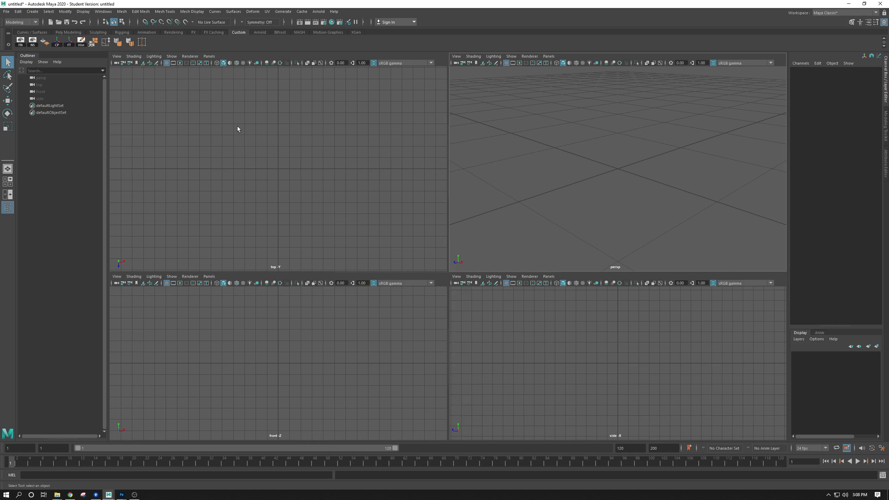
# - Start a new project in the Project Window and enlarge that window to show all primary project locations
pyautogui.click(6, 11)
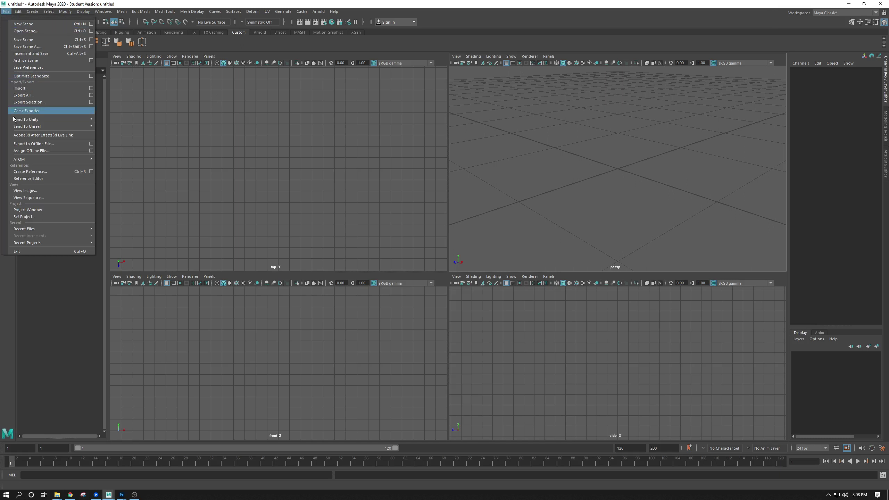
pyautogui.click(21, 210)
pyautogui.moveTo(354, 87); pyautogui.dragTo(353, 101)
pyautogui.click(505, 120)
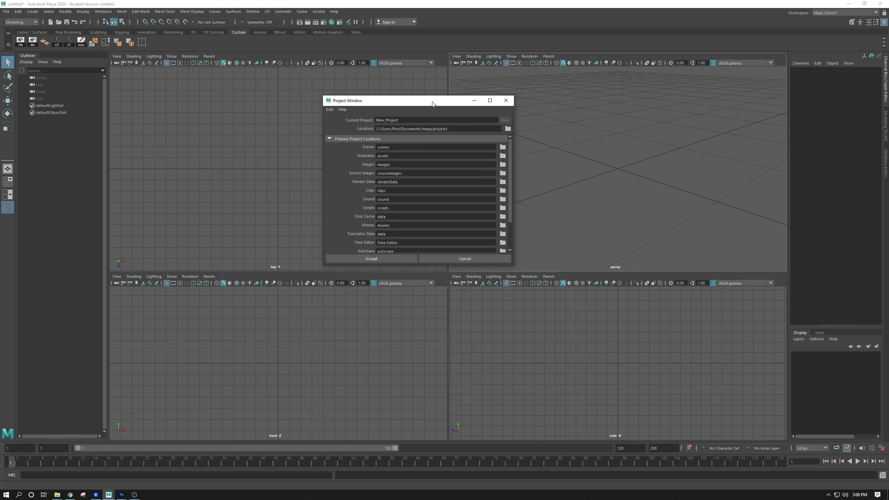
pyautogui.moveTo(432, 104); pyautogui.dragTo(411, 90)
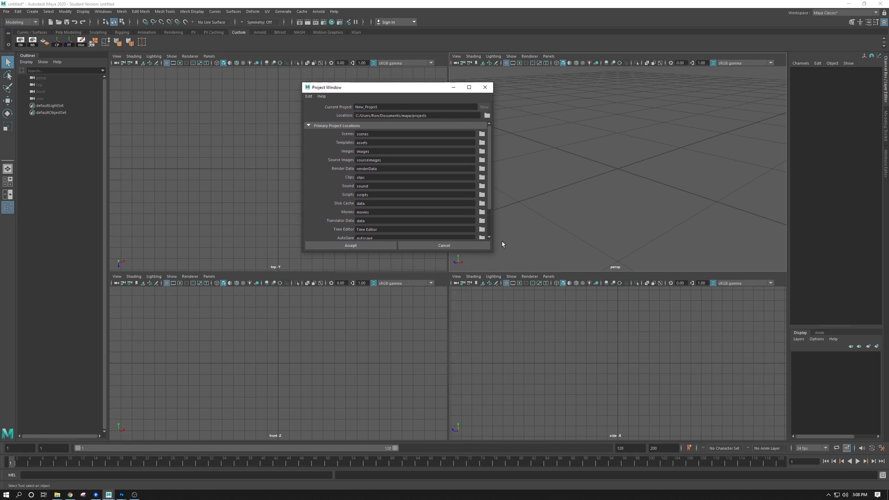
pyautogui.moveTo(494, 255); pyautogui.dragTo(523, 317)
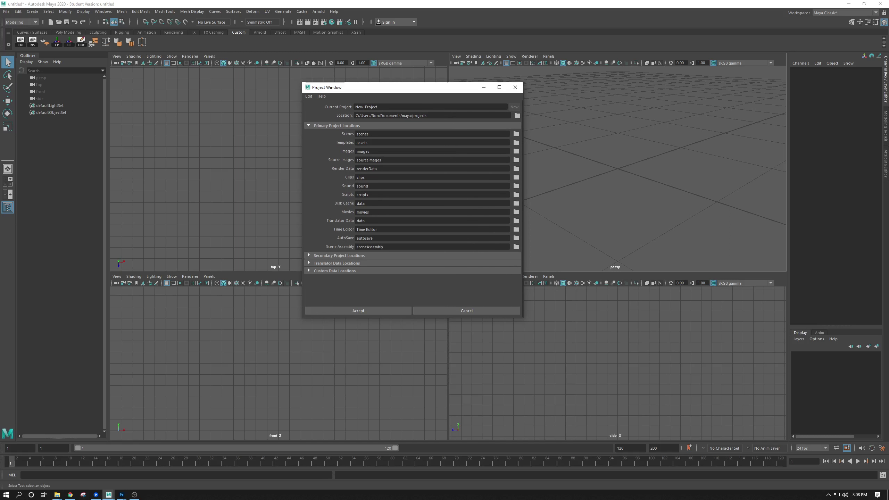
# - Try to create the project under the name CartoonRocket with its location set to the Desktop
pyautogui.moveTo(383, 107); pyautogui.dragTo(324, 107)
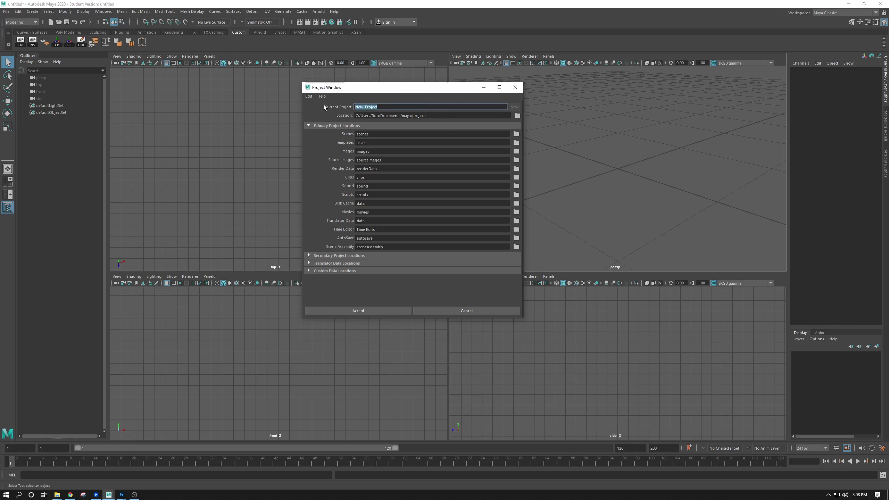
pyautogui.write('C')
pyautogui.click(516, 116)
pyautogui.click(169, 105)
pyautogui.click(651, 351)
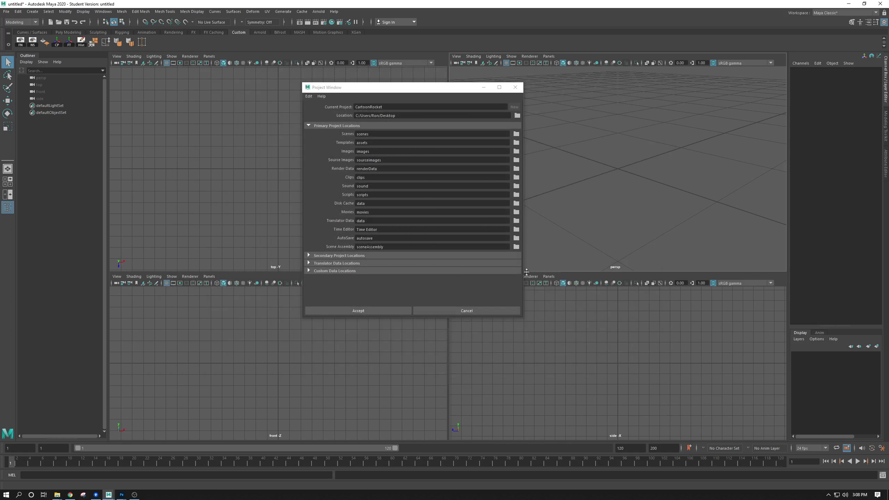
pyautogui.click(363, 311)
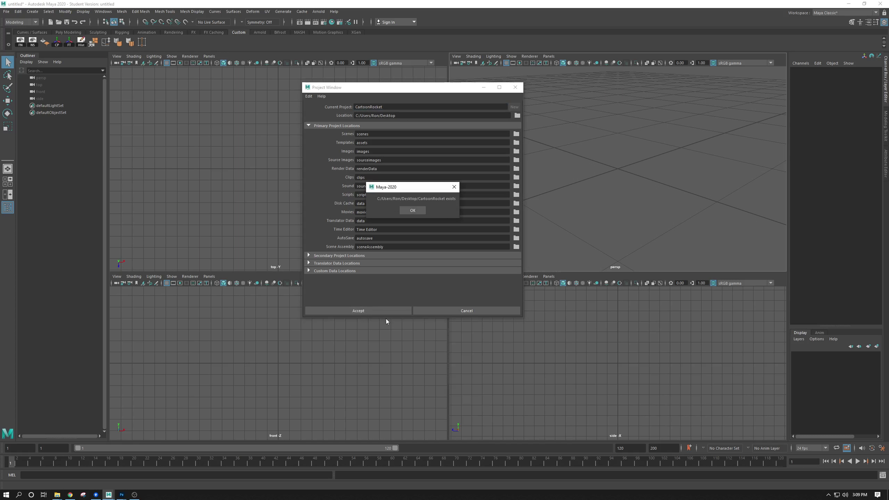
pyautogui.click(412, 210)
# - Change the project name to CartoonRocketShip and create the project
pyautogui.moveTo(403, 109); pyautogui.dragTo(376, 108)
pyautogui.click(387, 107)
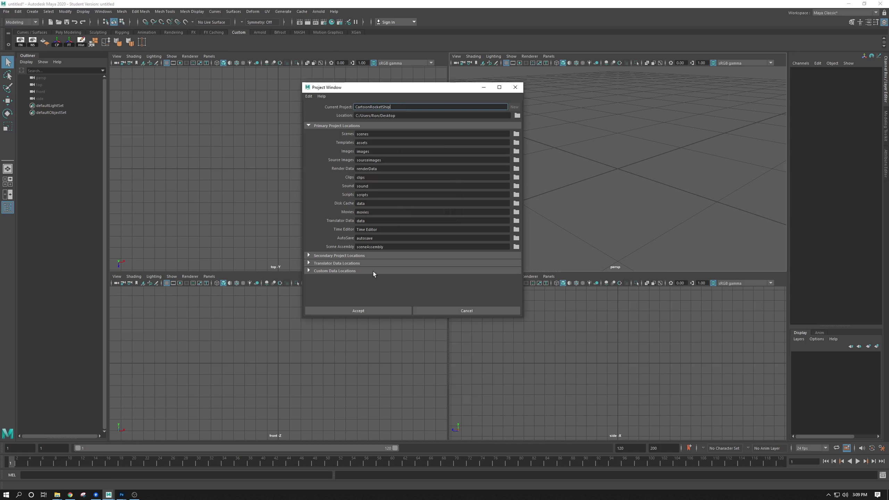
pyautogui.click(354, 309)
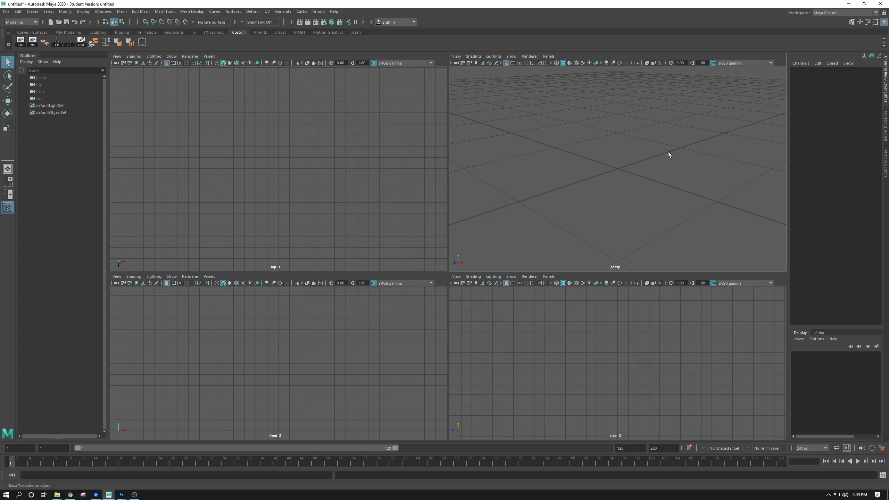
# - Minimize Maya and Photoshop and open the CartoonRocketShip folder on the desktop
pyautogui.click(846, 4)
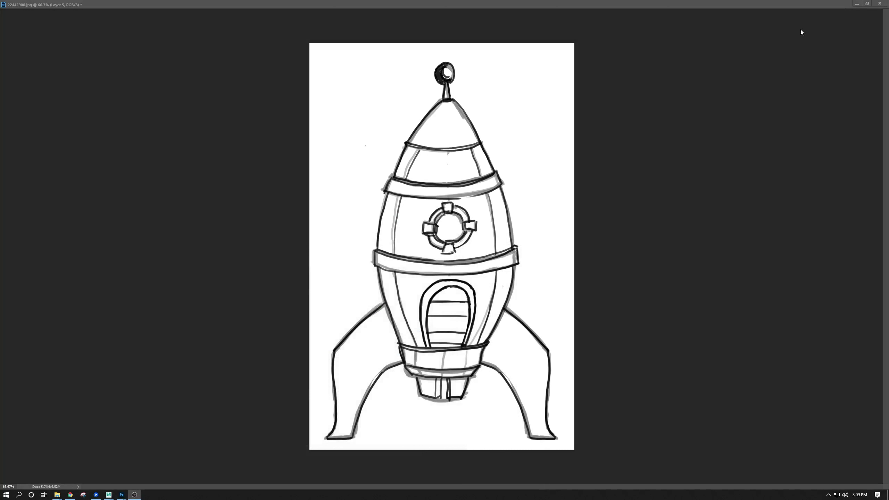
pyautogui.click(856, 3)
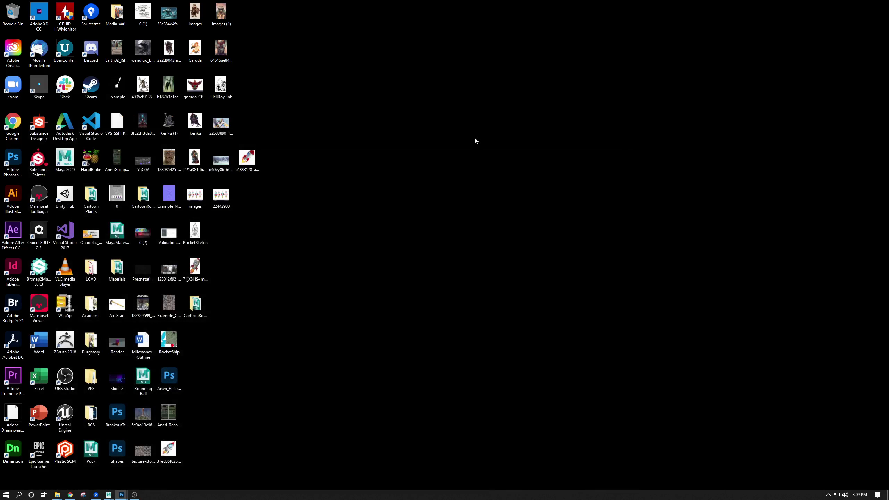
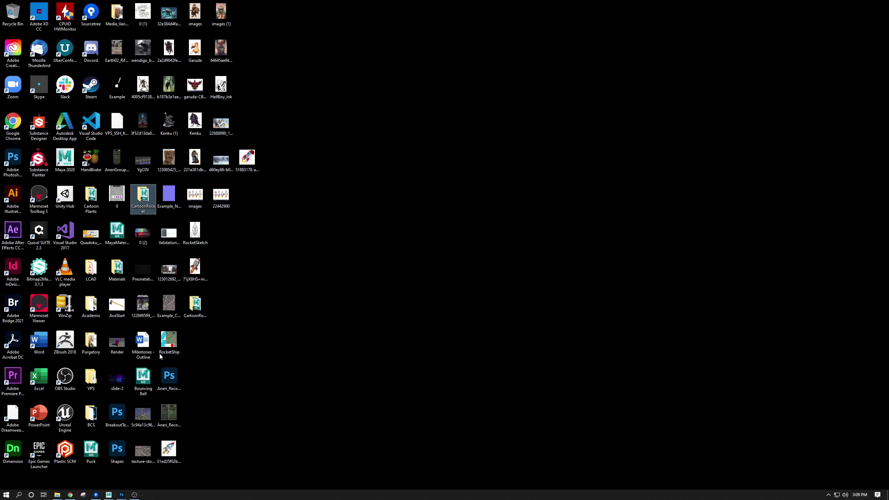
pyautogui.doubleClick(195, 302)
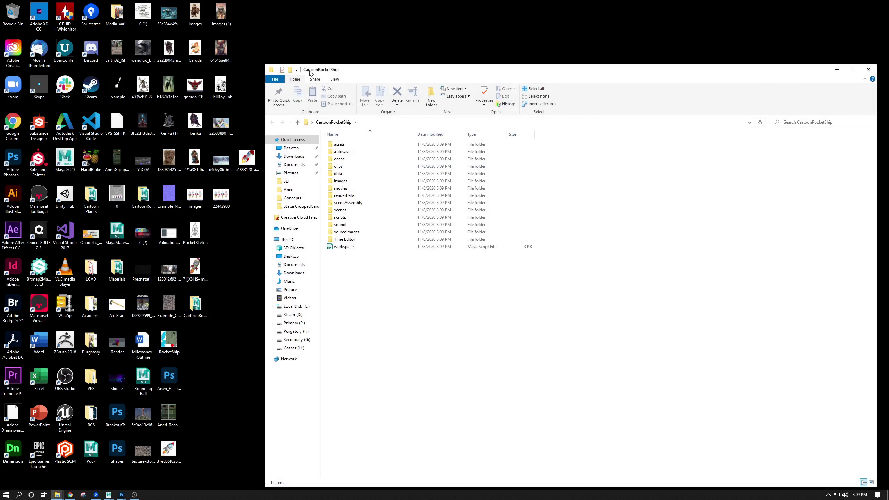
# - Place the folder window beside the desktop files and move RocketSketch into the project's sourceimages folder
pyautogui.moveTo(388, 70); pyautogui.dragTo(159, 14)
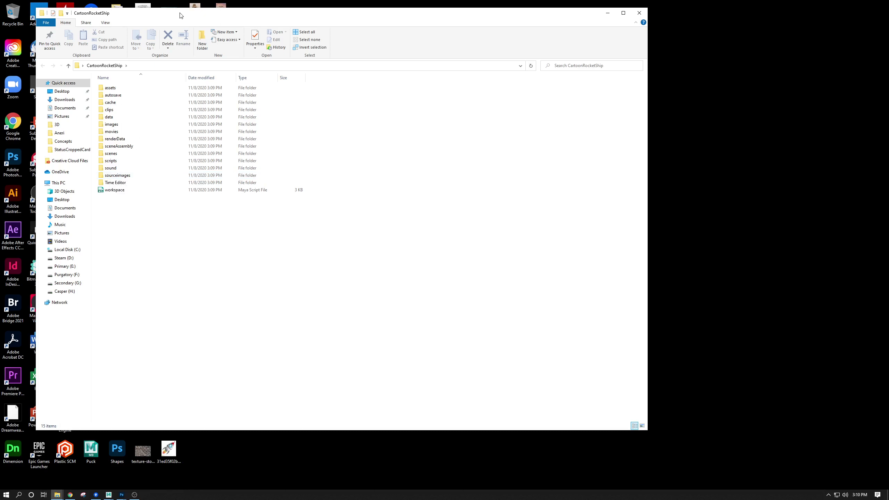
pyautogui.moveTo(181, 15); pyautogui.dragTo(412, 26)
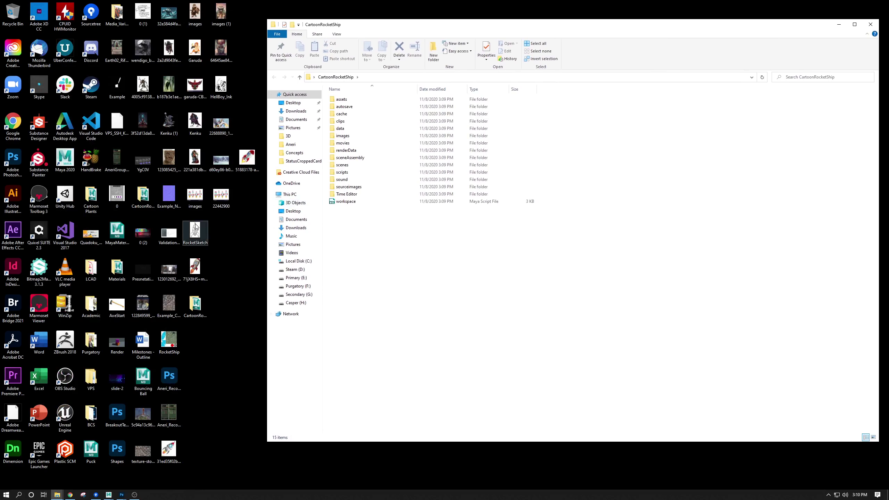
pyautogui.moveTo(196, 226); pyautogui.dragTo(339, 187)
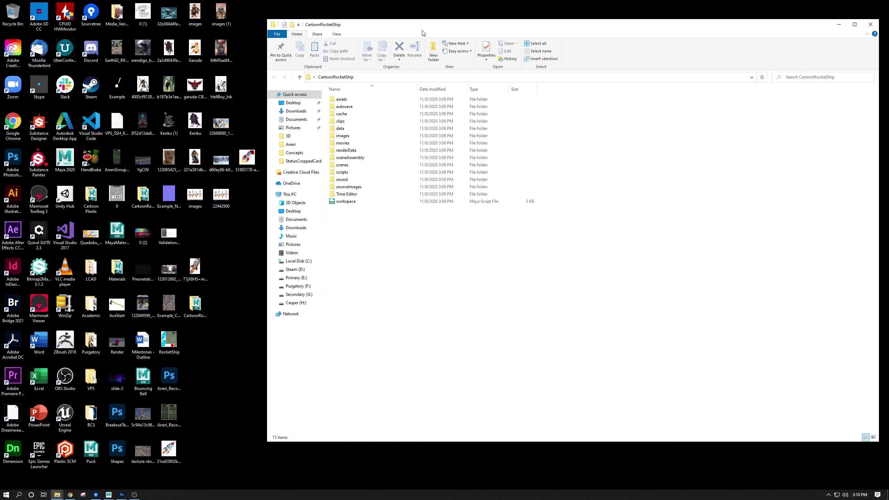
# - Examine the contents of the project's scenes and sourceimages folders, returning to the CartoonRocketShip folder
pyautogui.moveTo(425, 29); pyautogui.dragTo(321, 31)
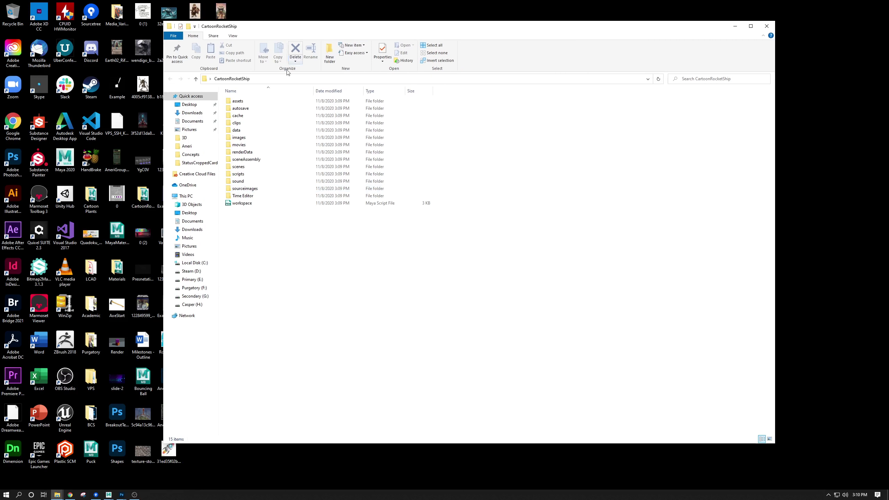
pyautogui.doubleClick(238, 166)
pyautogui.click(170, 79)
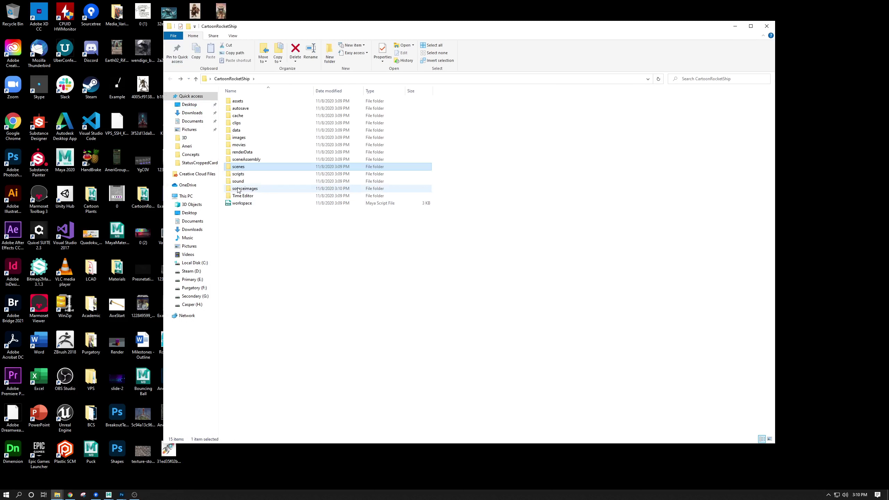
pyautogui.click(238, 189)
pyautogui.doubleClick(238, 189)
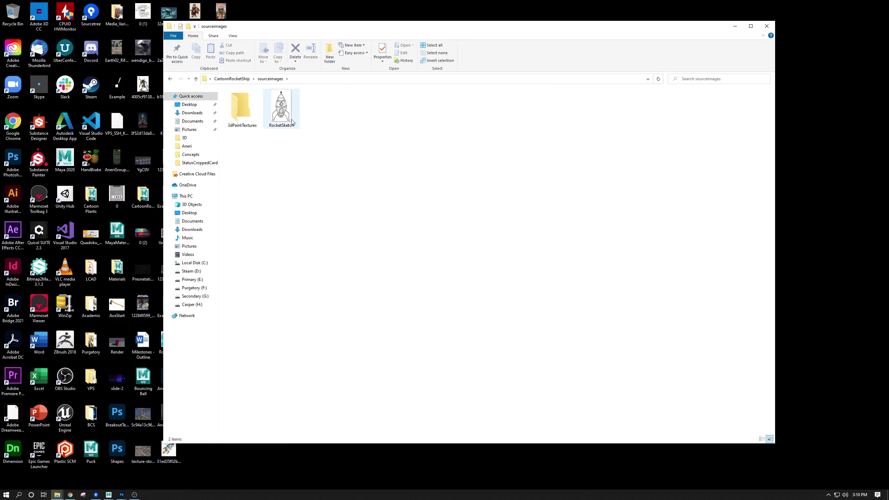
pyautogui.click(171, 79)
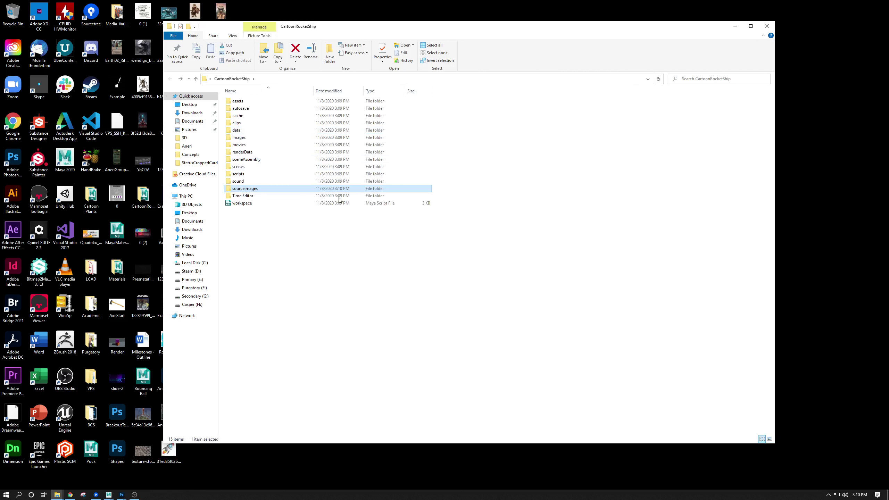
pyautogui.moveTo(332, 27); pyautogui.dragTo(352, 29)
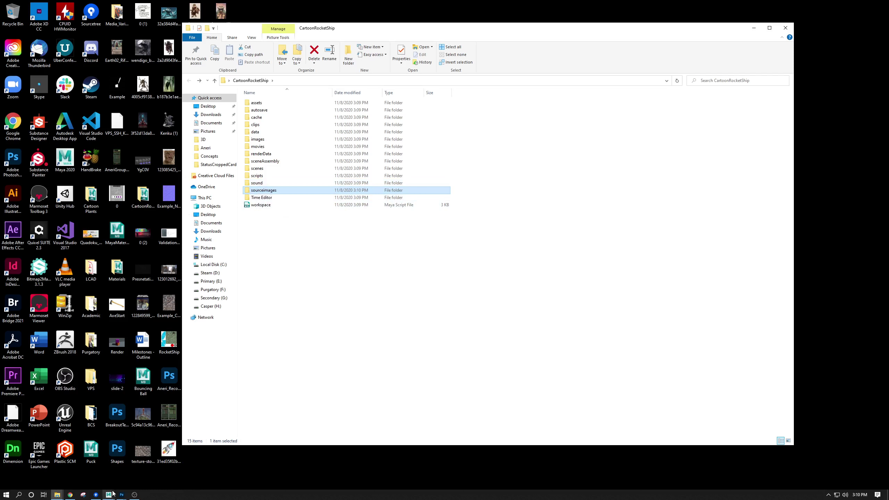
# - Switch back to Maya and choose the CartoonRocketShip folder on the Desktop in the Set Project dialog
pyautogui.moveTo(108, 494)
pyautogui.click(140, 470)
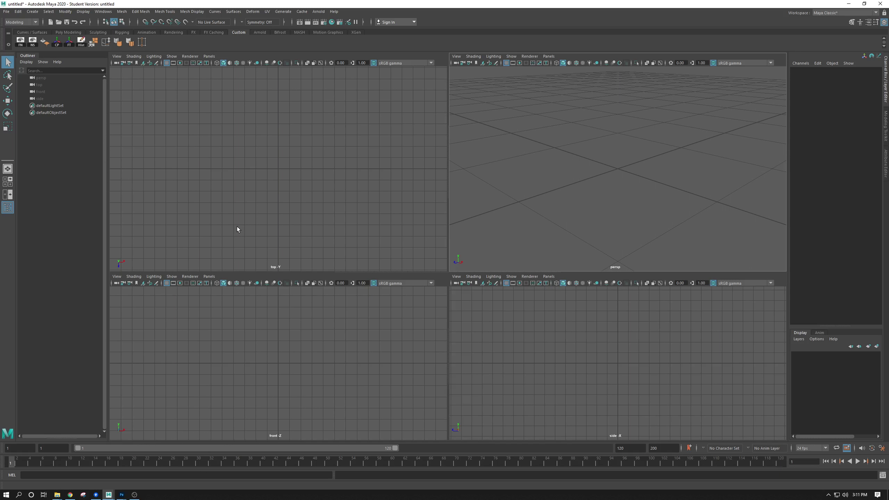
pyautogui.click(6, 12)
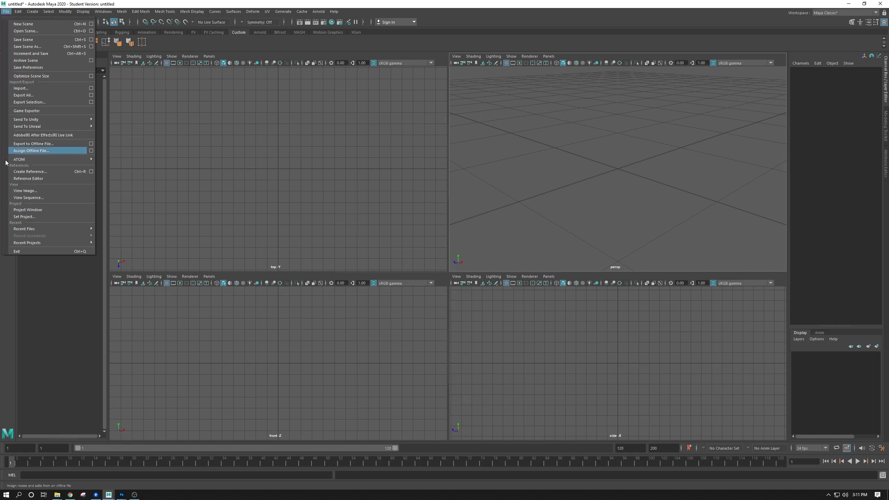
pyautogui.click(25, 216)
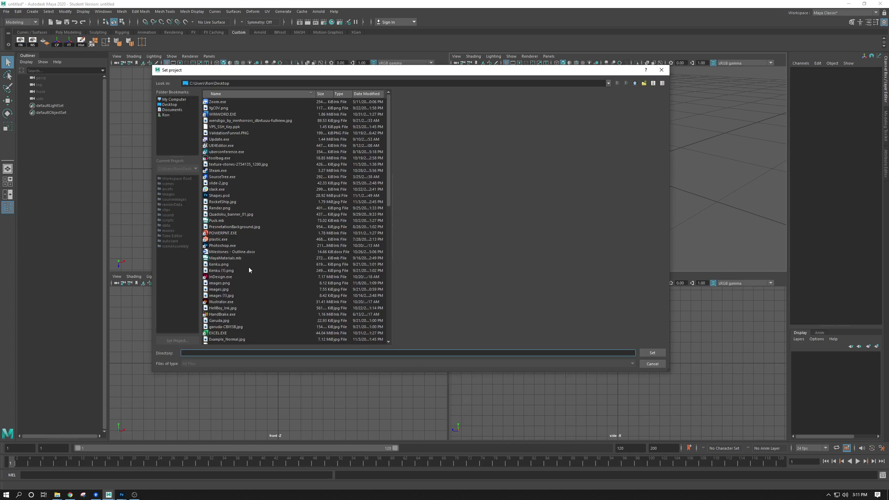
pyautogui.scroll(-20, 249, 268)
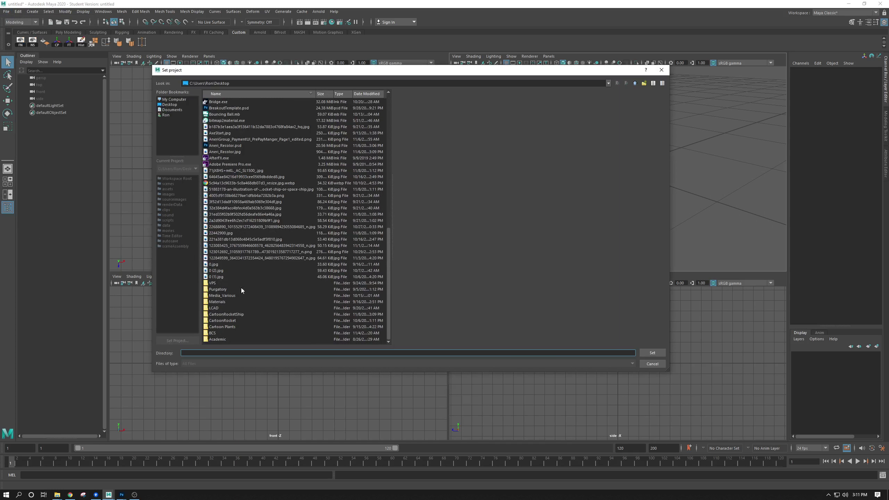
pyautogui.click(227, 314)
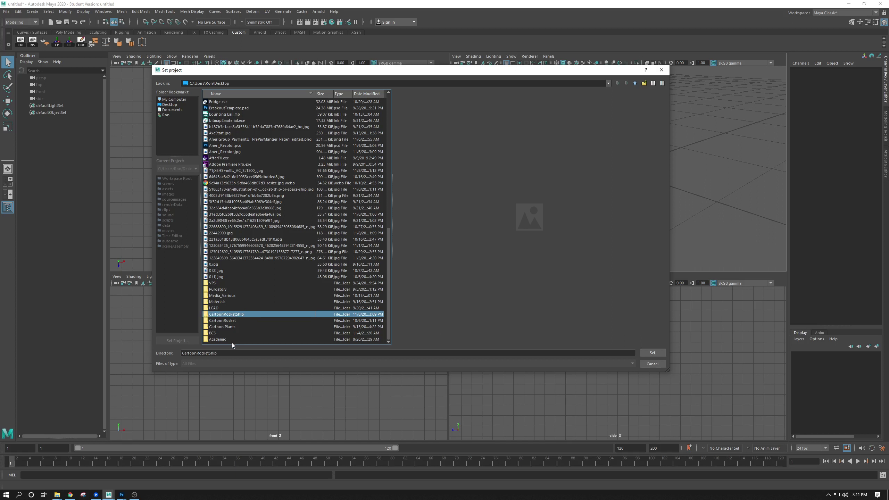
pyautogui.doubleClick(215, 314)
pyautogui.click(217, 134)
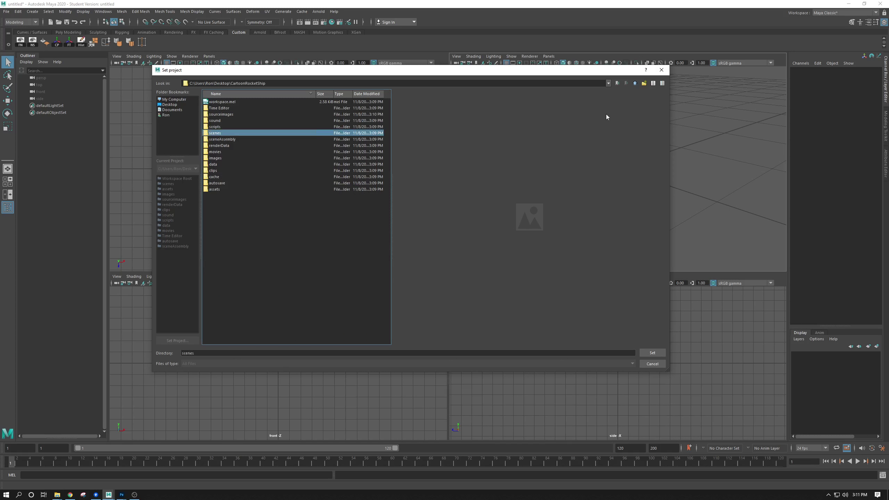
pyautogui.click(635, 84)
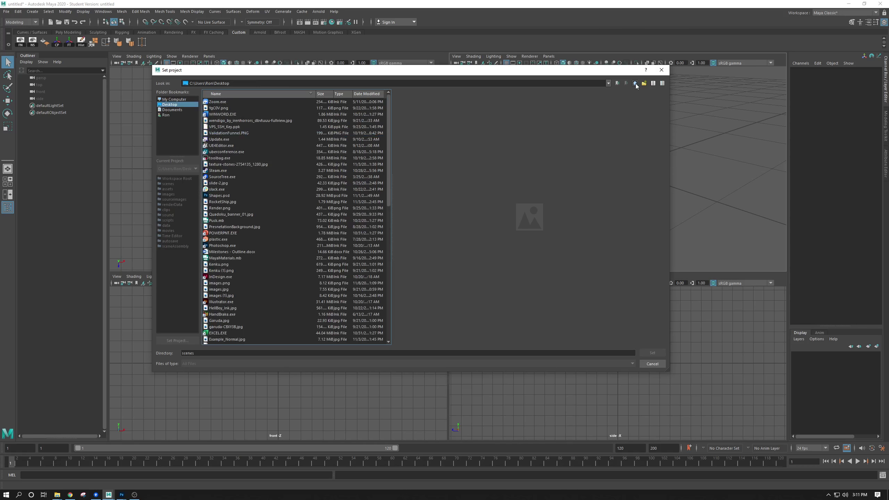
pyautogui.scroll(-10, 303, 298)
pyautogui.scroll(-3, 303, 297)
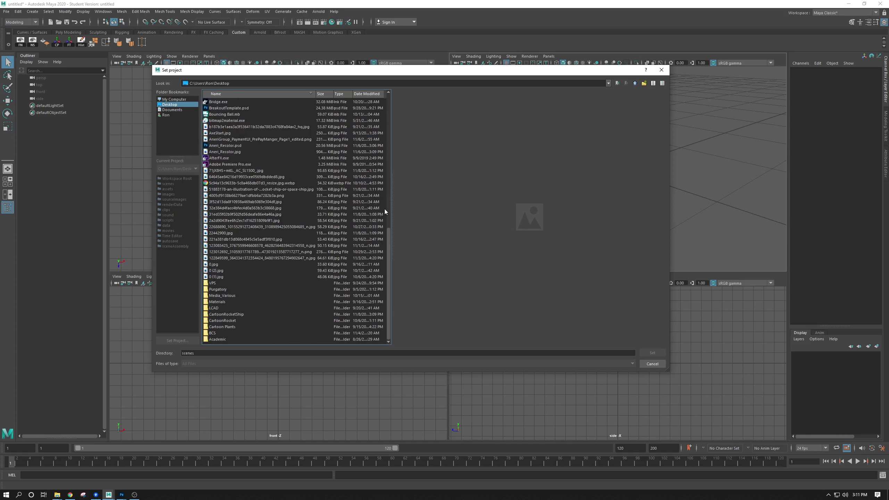
# - Set the CartoonRocketShip folder as the current project
pyautogui.click(225, 315)
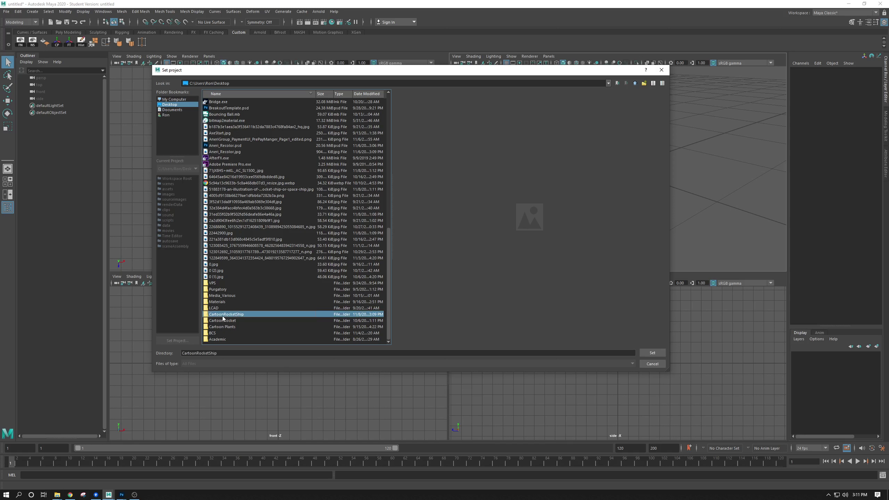
pyautogui.click(650, 353)
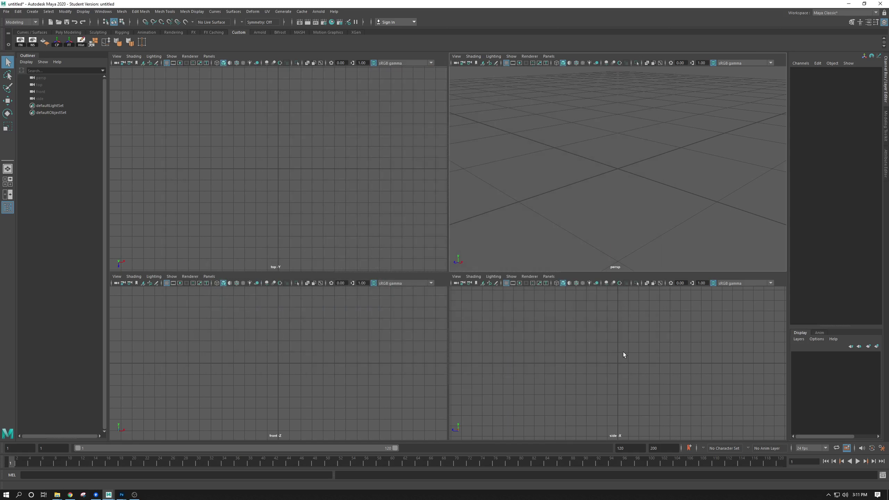
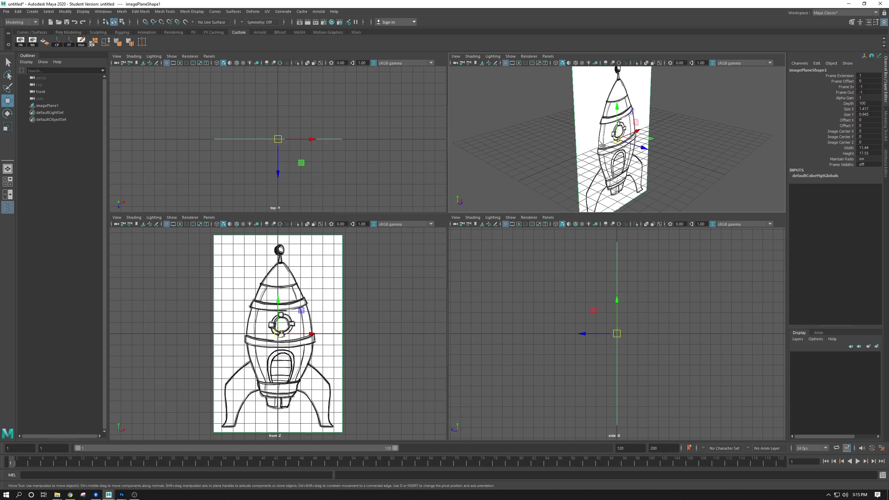
# - Move the rocket sketch image plane back along the Z axis by about 12.2 cm, behind the grid
pyautogui.moveTo(612, 154); pyautogui.dragTo(574, 127)
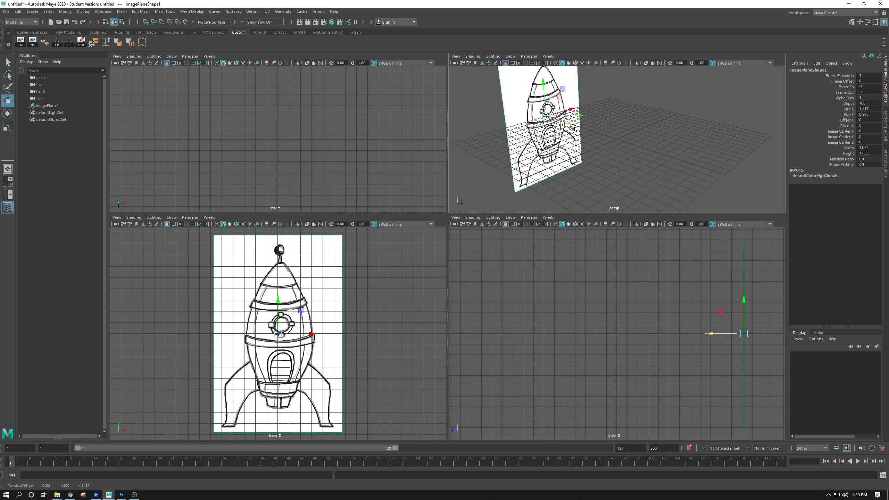
# - Move the rocket sketch image plane back to Z about -12.5 and raise it to Y about 8.54, above the ground line
pyautogui.moveTo(571, 127)
pyautogui.mouseDown()
pyautogui.moveTo(577, 132)
pyautogui.moveTo(564, 125)
pyautogui.moveTo(579, 134)
pyautogui.mouseUp()
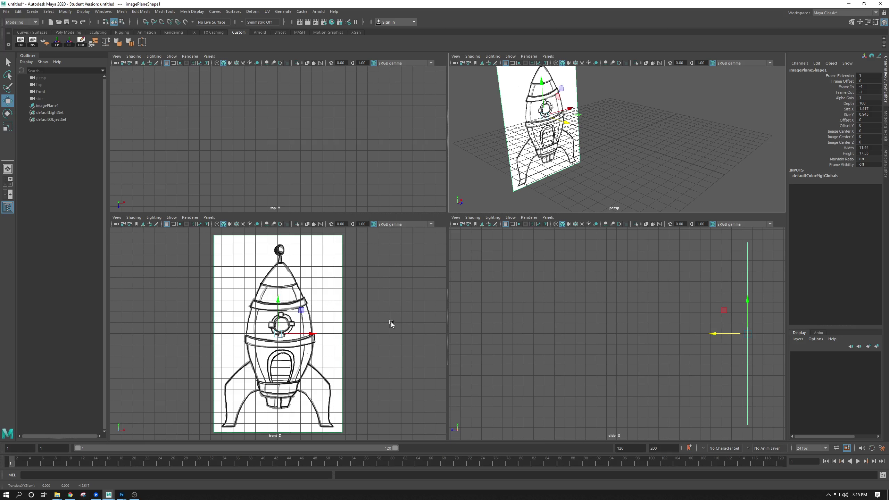
pyautogui.scroll(-1, 322, 307)
pyautogui.scroll(-1, 314, 345)
pyautogui.keyDown('alt'); pyautogui.moveTo(321, 307); pyautogui.dragTo(316, 355, button='middle'); pyautogui.keyUp('alt')
pyautogui.scroll(-1, 315, 353)
pyautogui.moveTo(289, 344); pyautogui.dragTo(288, 282)
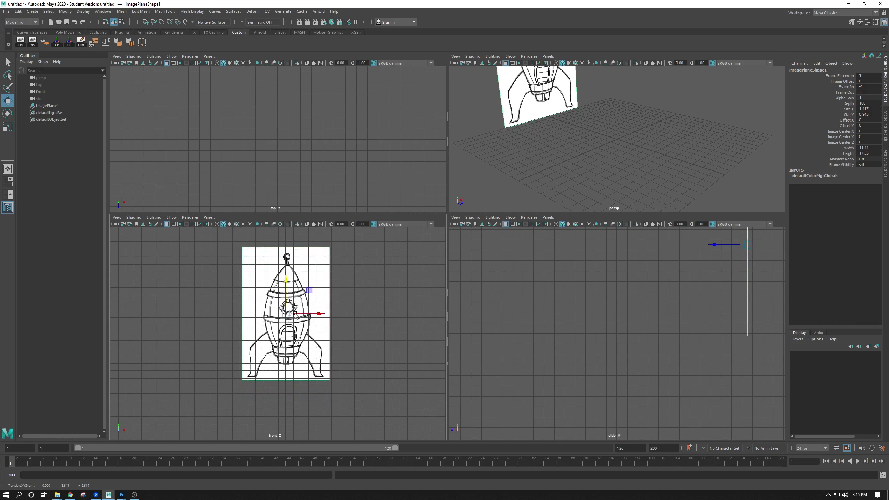
# - Shift the image plane along X to about -0.26 so the rocket is centred on the vertical grid axis
pyautogui.scroll(3, 308, 308)
pyautogui.moveTo(321, 305); pyautogui.dragTo(319, 303)
pyautogui.keyDown('alt'); pyautogui.moveTo(362, 246); pyautogui.dragTo(376, 272, button='middle'); pyautogui.keyUp('alt')
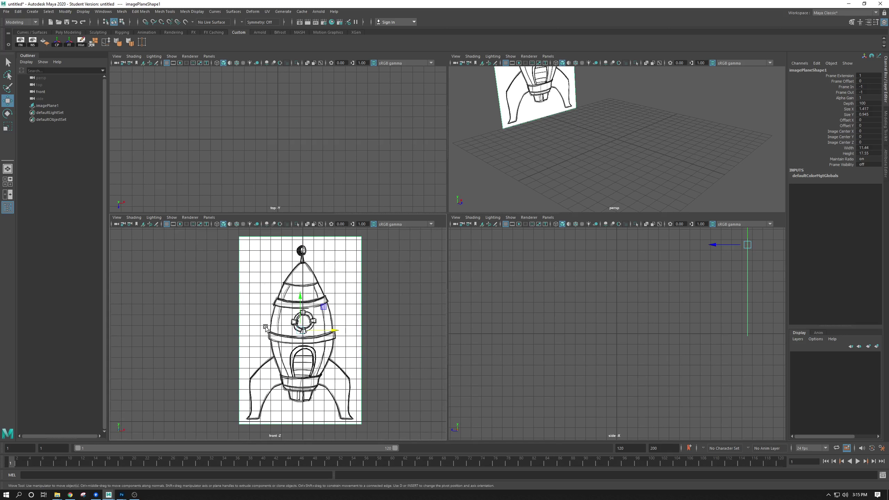
pyautogui.press('space')
pyautogui.keyDown('alt'); pyautogui.moveTo(455, 245); pyautogui.dragTo(372, 249, button='middle'); pyautogui.keyUp('alt')
pyautogui.keyDown('alt'); pyautogui.moveTo(372, 249); pyautogui.dragTo(299, 231, button='right'); pyautogui.keyUp('alt')
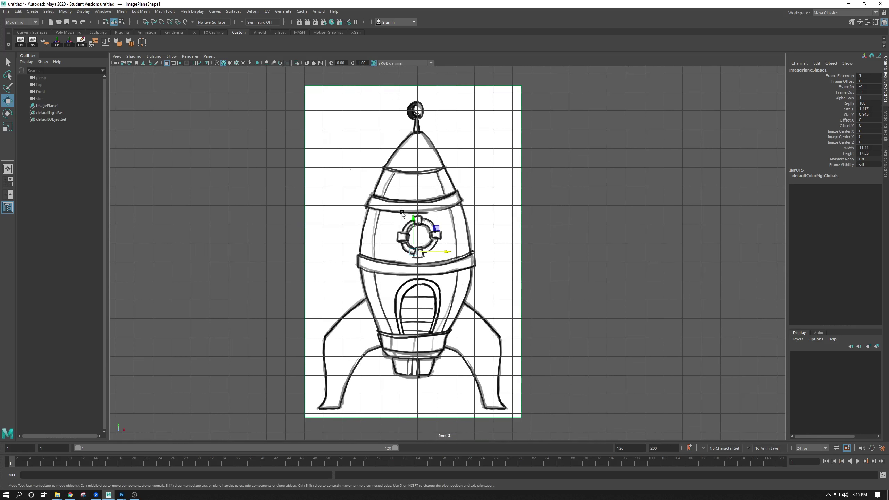
# - Set the image plane's display to looking through camera only, using the front camera
pyautogui.click(886, 167)
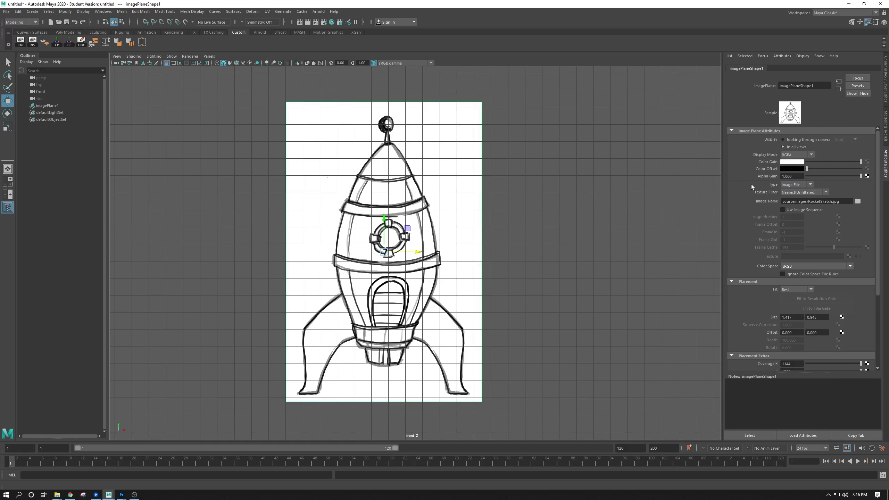
pyautogui.click(556, 207)
pyautogui.moveTo(533, 206); pyautogui.dragTo(481, 308)
pyautogui.click(576, 186)
pyautogui.moveTo(561, 206); pyautogui.dragTo(437, 296)
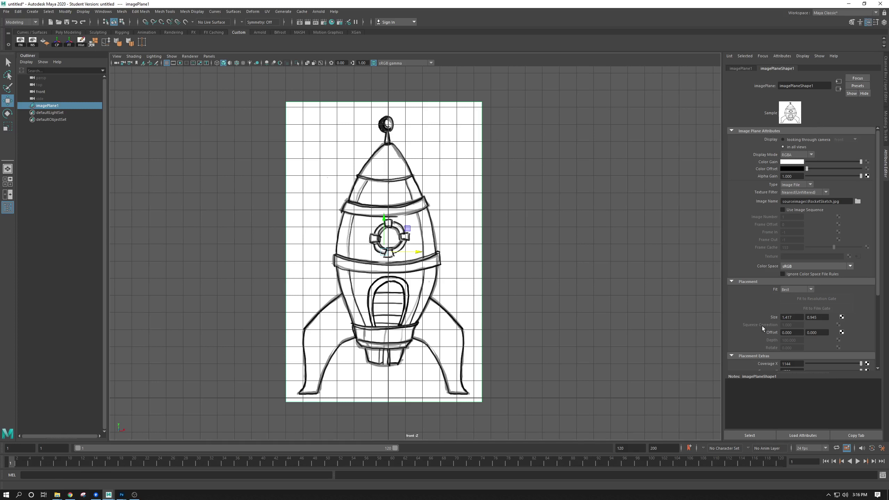
pyautogui.press('space')
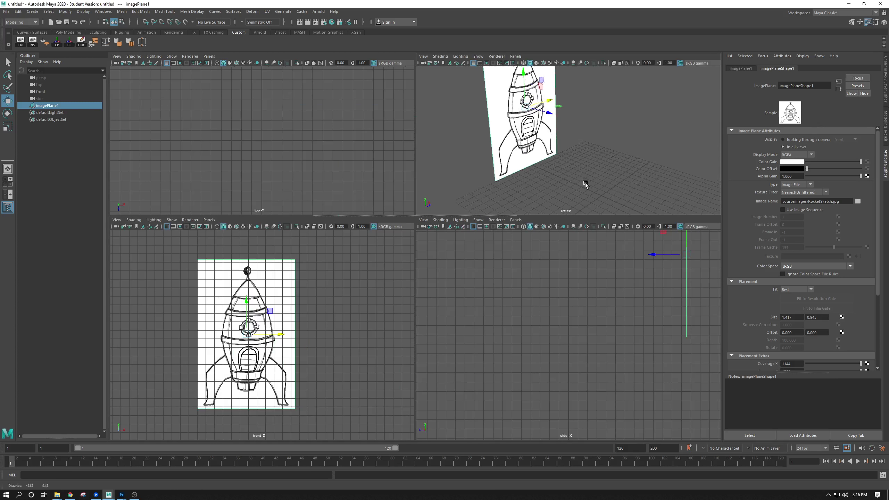
pyautogui.keyDown('alt'); pyautogui.moveTo(585, 185); pyautogui.dragTo(560, 168); pyautogui.keyUp('alt')
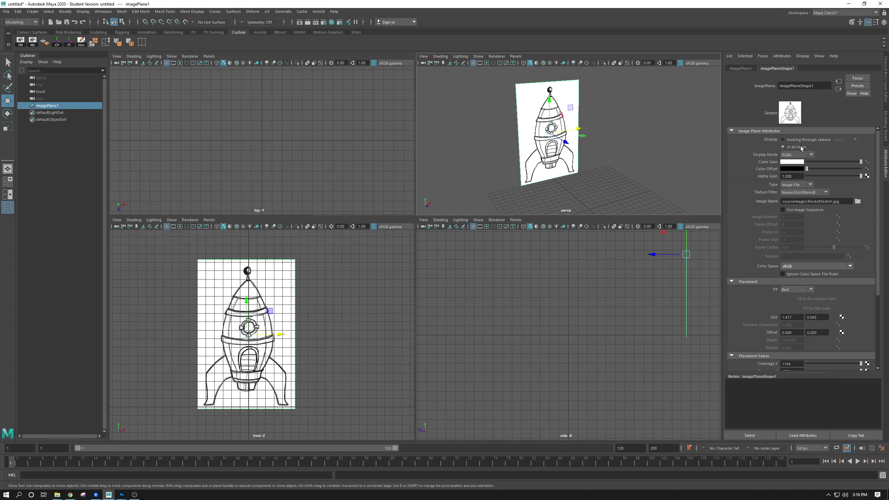
pyautogui.click(782, 140)
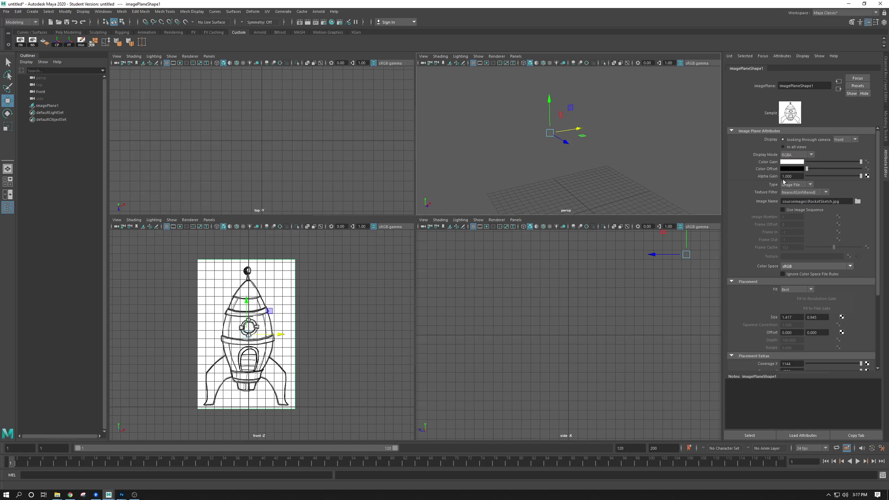
# - Lower the image plane's Color Gain to mid grey and raise its Color Offset slightly to soften the sketch
pyautogui.press('space')
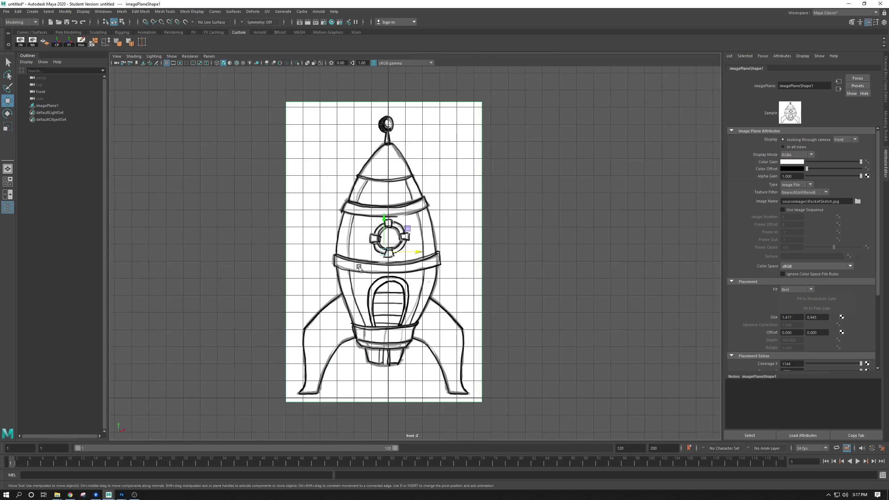
pyautogui.scroll(-3, 463, 252)
pyautogui.keyDown('alt'); pyautogui.moveTo(463, 252); pyautogui.dragTo(475, 241, button='right'); pyautogui.keyUp('alt')
pyautogui.moveTo(475, 241)
pyautogui.keyDown('alt'); pyautogui.mouseDown(button='middle')
pyautogui.moveTo(464, 220)
pyautogui.moveTo(468, 232)
pyautogui.mouseUp(button='middle'); pyautogui.keyUp('alt')
pyautogui.keyDown('alt'); pyautogui.moveTo(468, 232); pyautogui.dragTo(455, 242, button='right'); pyautogui.keyUp('alt')
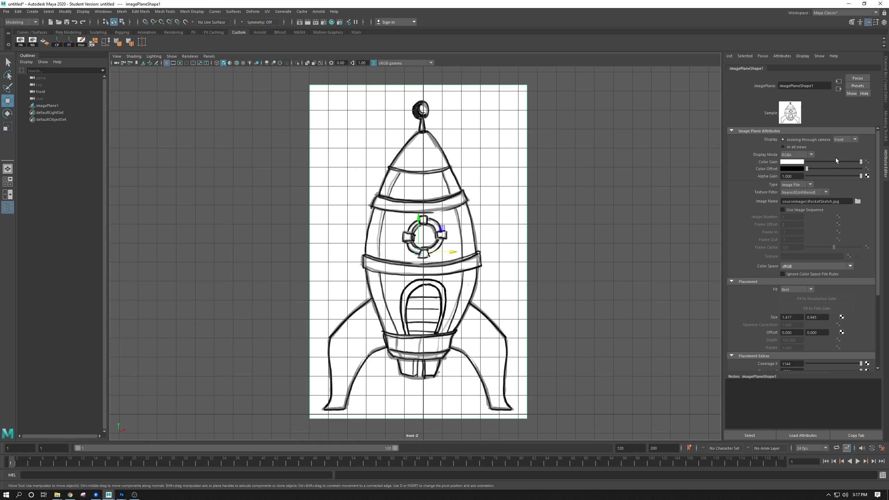
pyautogui.moveTo(833, 162); pyautogui.dragTo(829, 163)
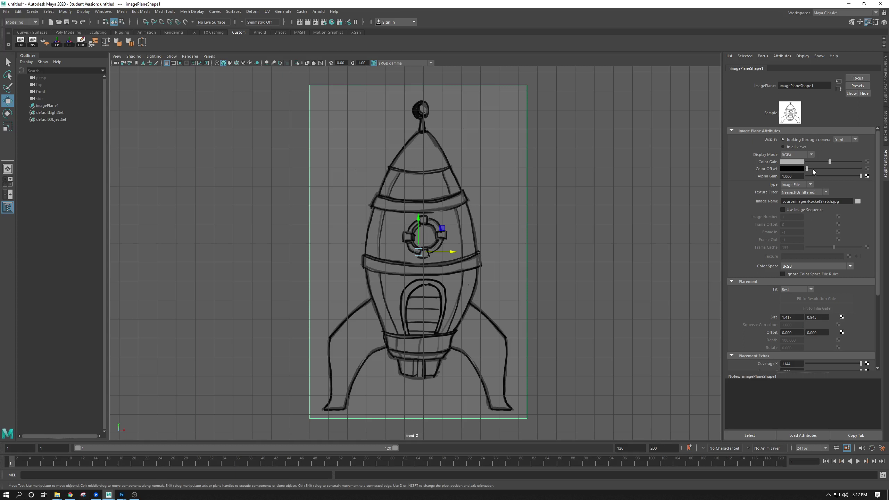
pyautogui.moveTo(813, 169); pyautogui.dragTo(813, 169)
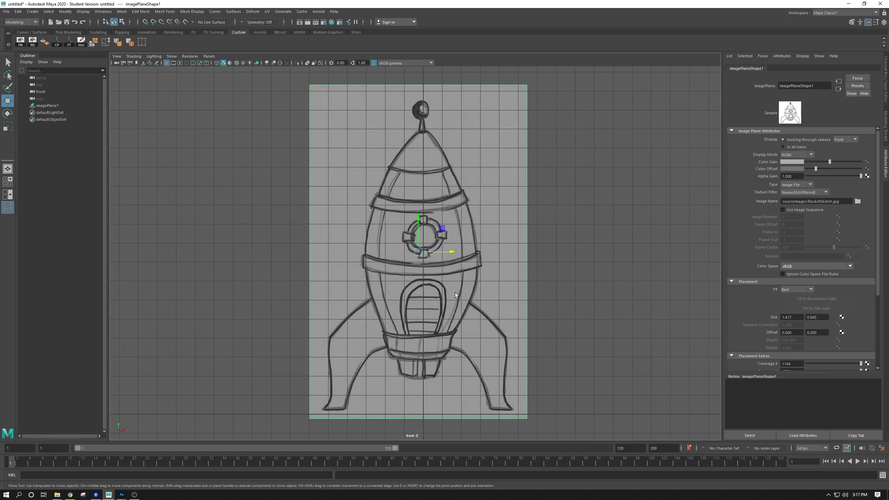
pyautogui.moveTo(820, 168); pyautogui.dragTo(823, 160)
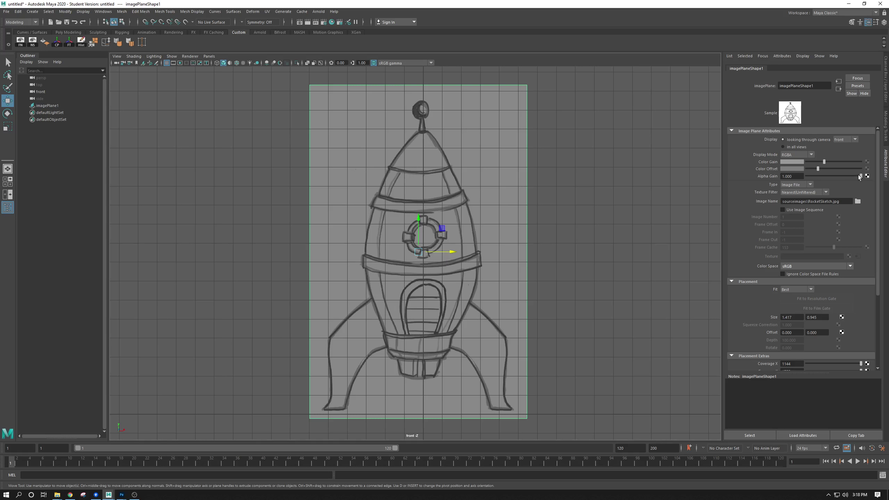
# - Set the image plane's Alpha Gain to 0.7 and deselect it
pyautogui.moveTo(859, 177); pyautogui.dragTo(831, 179)
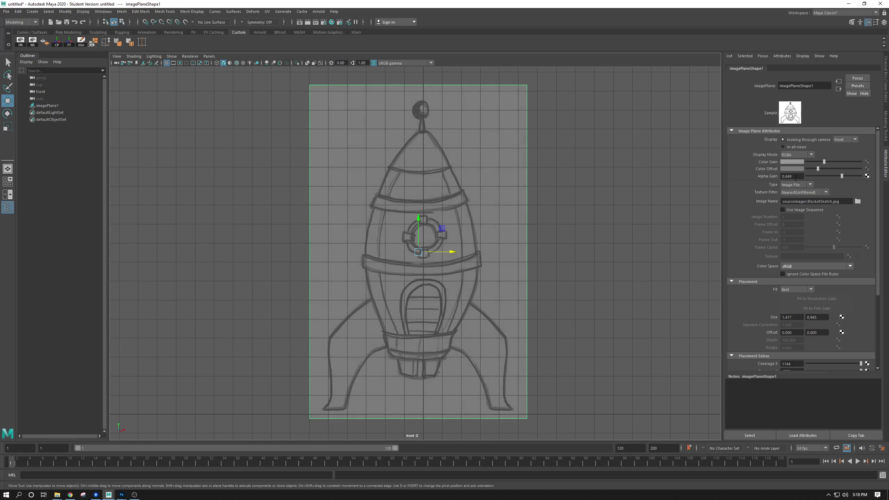
pyautogui.moveTo(799, 176); pyautogui.dragTo(742, 176)
pyautogui.write('7')
pyautogui.press('Return')
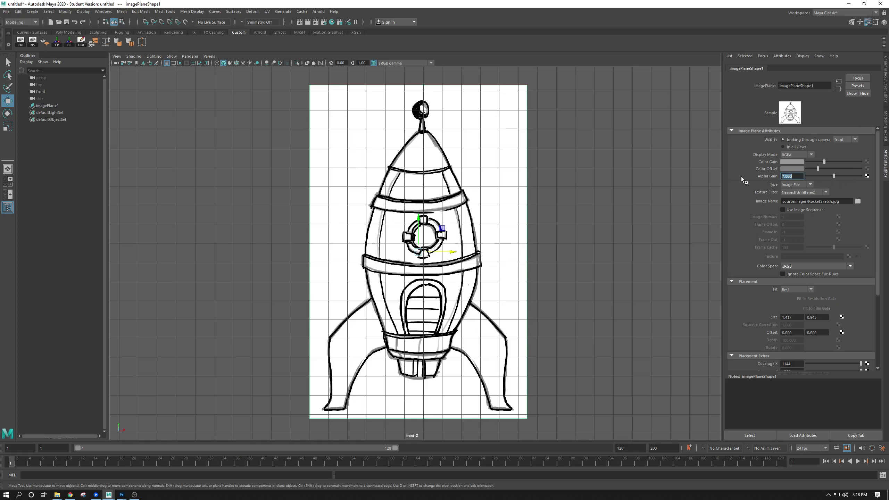
pyautogui.write('.7')
pyautogui.press('Return')
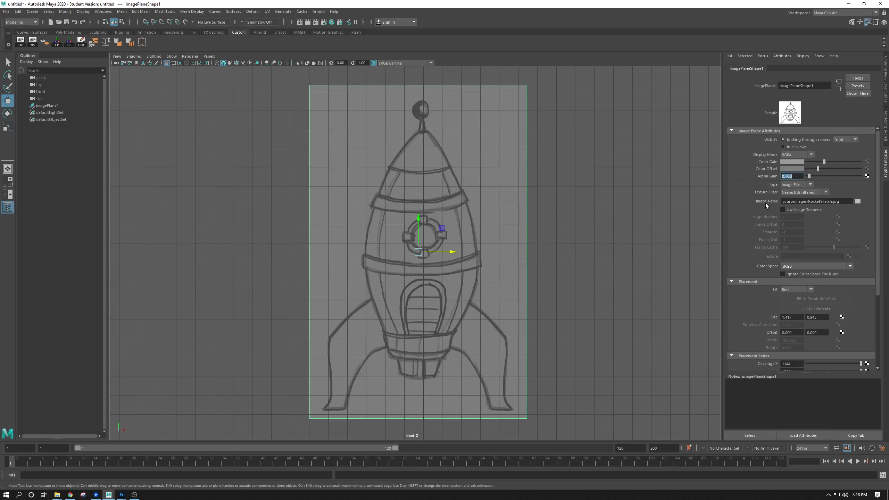
pyautogui.click(628, 196)
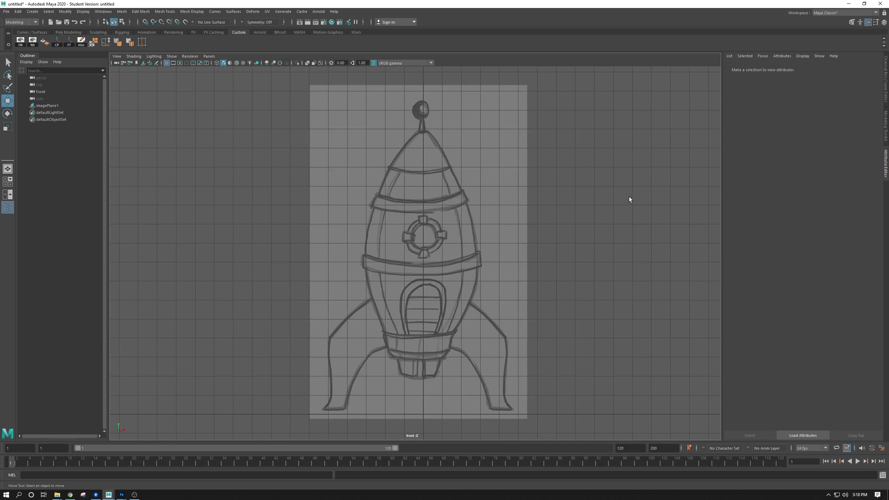
# - Reselect the image plane in the front view and show its transform channels instead of its detailed attributes
pyautogui.click(497, 263)
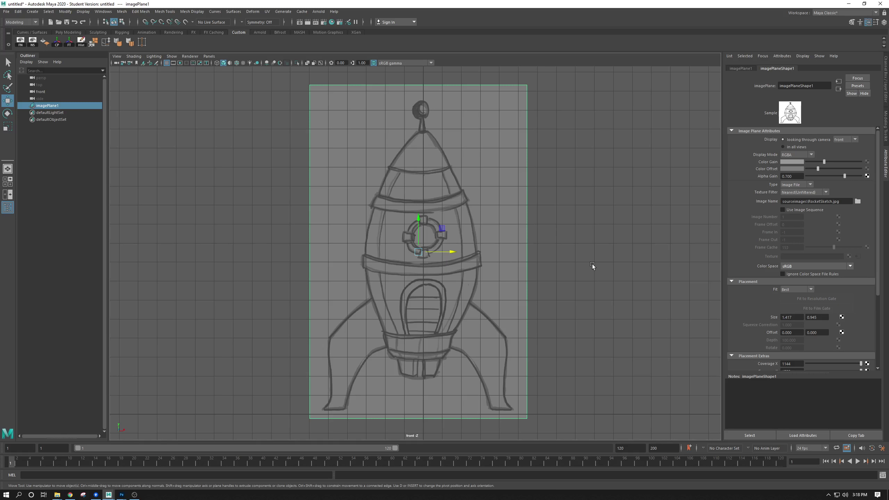
pyautogui.moveTo(588, 192); pyautogui.dragTo(519, 274)
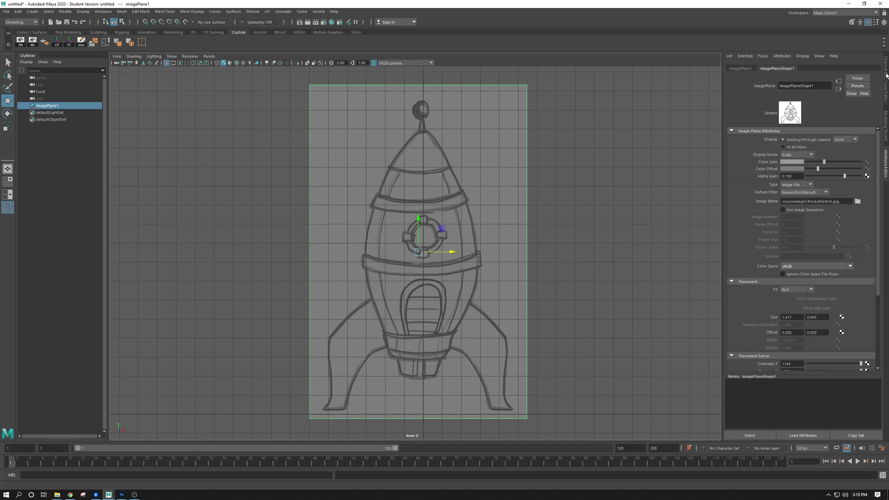
pyautogui.hotkey('ctrl', 'a')
pyautogui.scroll(-2, 541, 225)
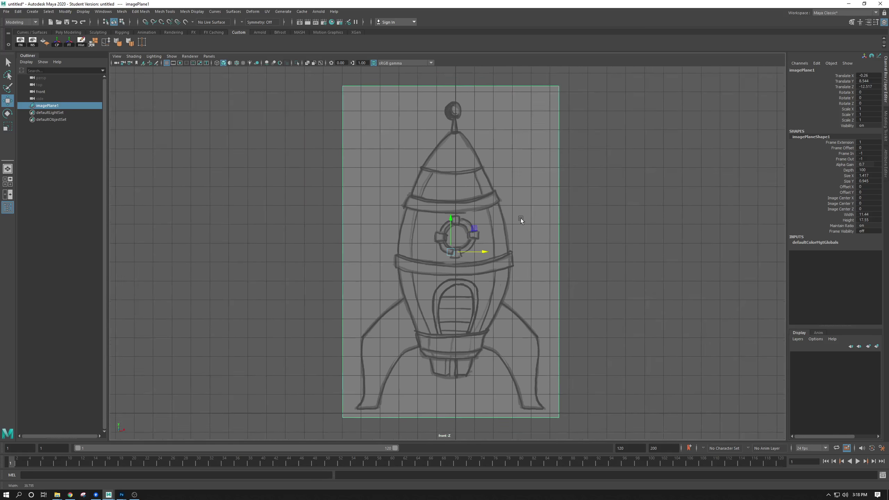
pyautogui.press('space')
pyautogui.press('space')
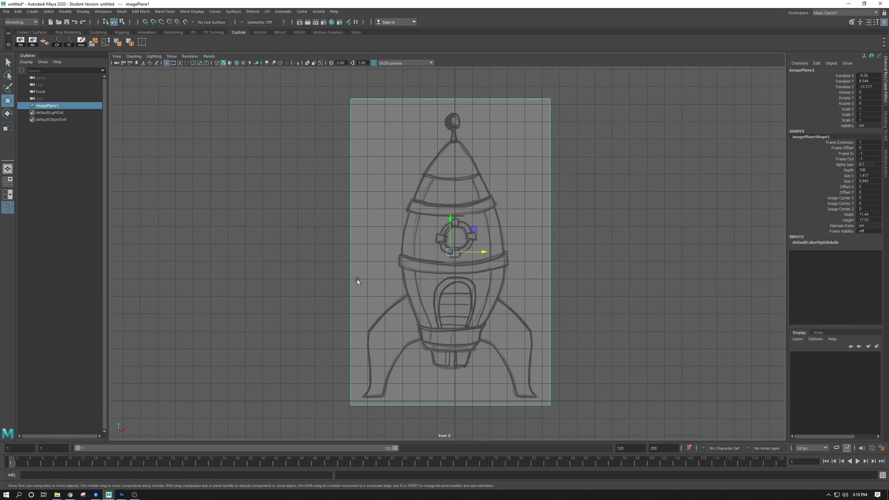
# - Try scaling the image plane up uniformly by about 1.35, and undo the scaling
pyautogui.press('r')
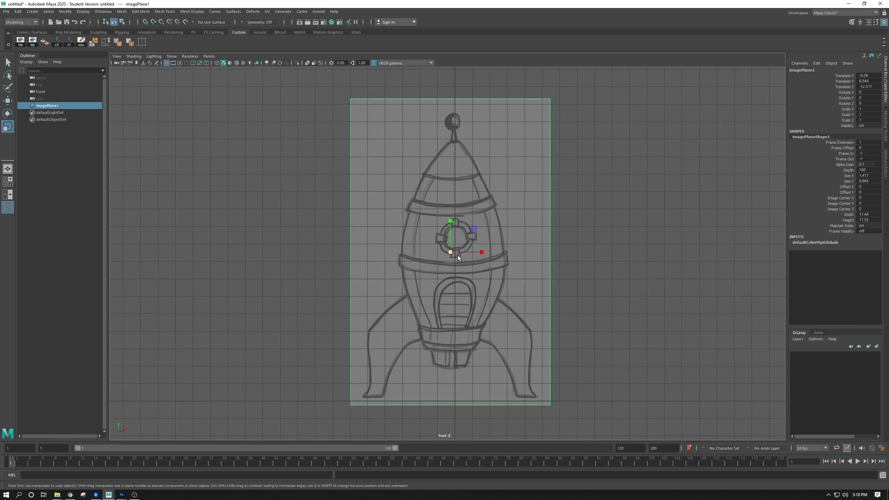
pyautogui.moveTo(451, 251); pyautogui.dragTo(516, 231)
pyautogui.hotkey('ctrl', 'z')
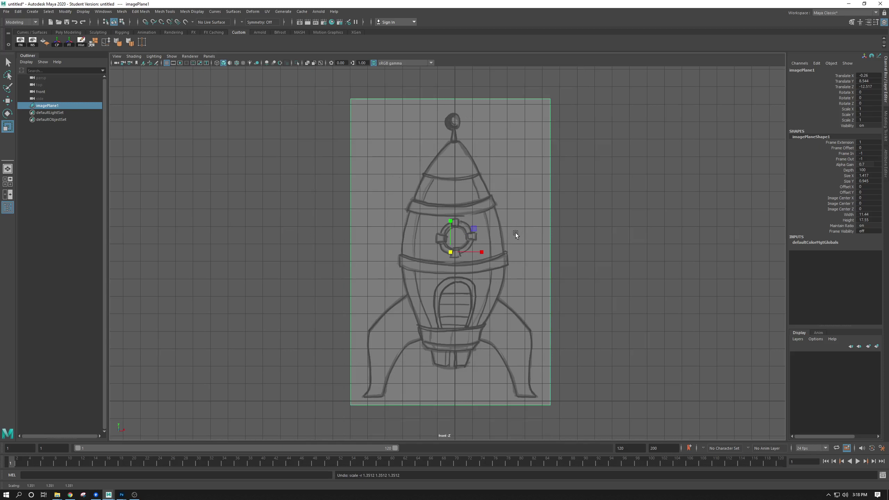
# - Nudge the image plane along X to about -0.28 to align the rocket with the centre line, and deselect it
pyautogui.press('w')
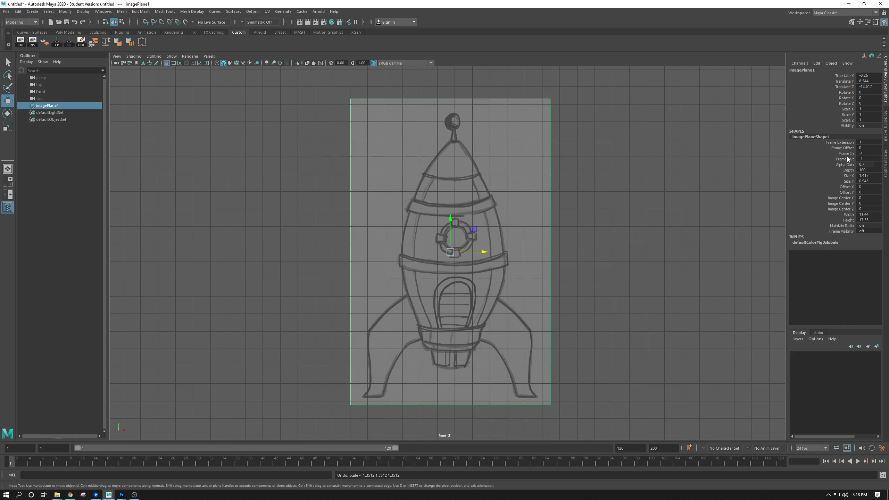
pyautogui.press('r')
pyautogui.press('w')
pyautogui.moveTo(483, 248); pyautogui.dragTo(484, 250)
pyautogui.press('r')
pyautogui.press('w')
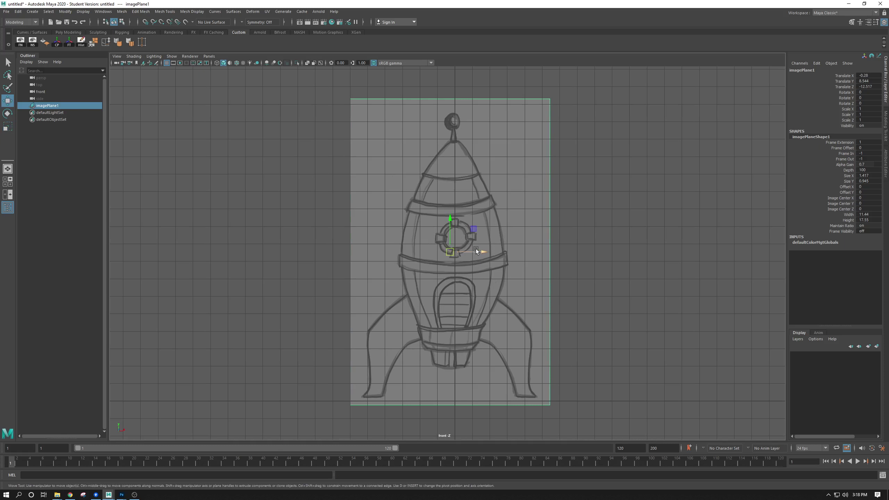
pyautogui.press('r')
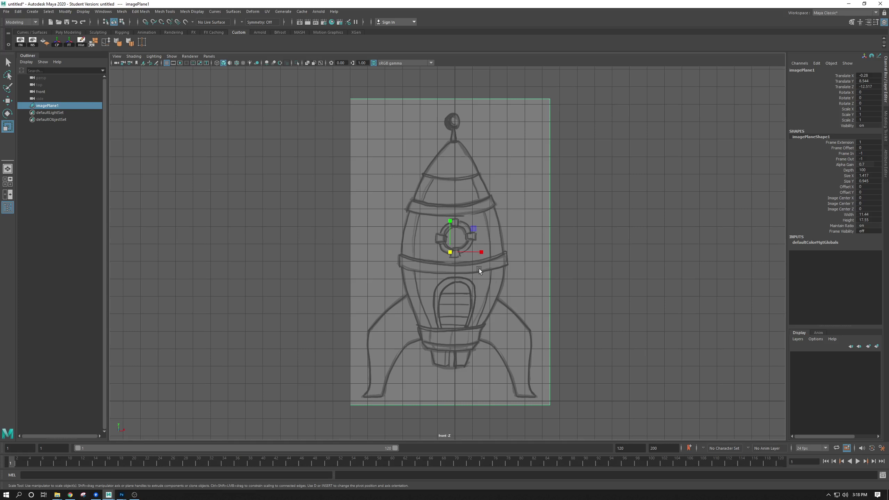
pyautogui.keyDown('alt'); pyautogui.moveTo(622, 291); pyautogui.dragTo(578, 372, button='right'); pyautogui.keyUp('alt')
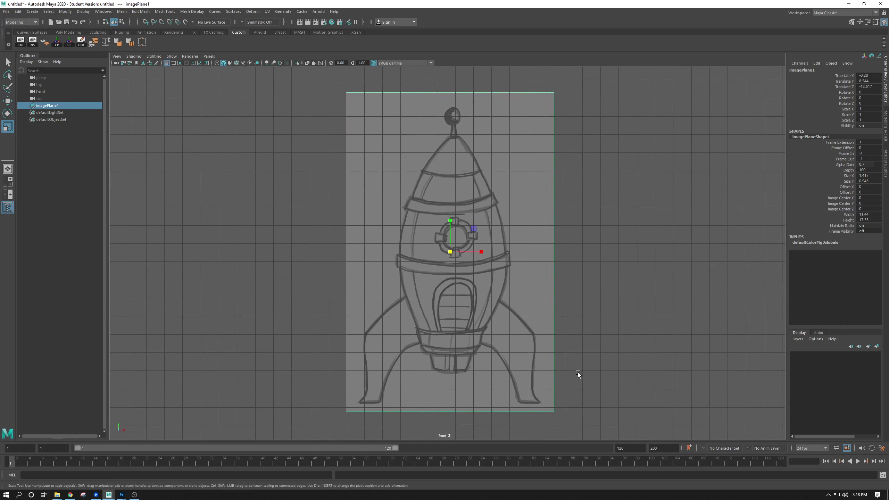
pyautogui.press('w')
pyautogui.click(577, 365)
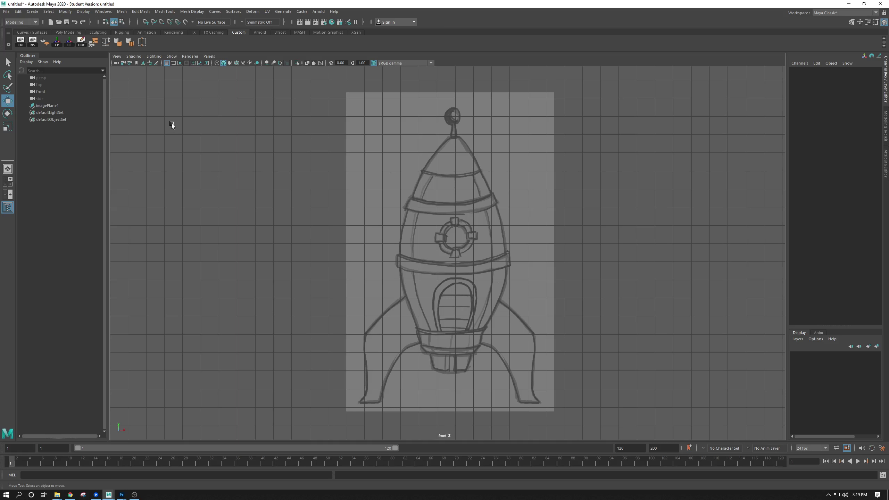
# - Save the scene as CartoonRocketShip01 in Maya Binary format in the project's scenes folder
pyautogui.click(6, 11)
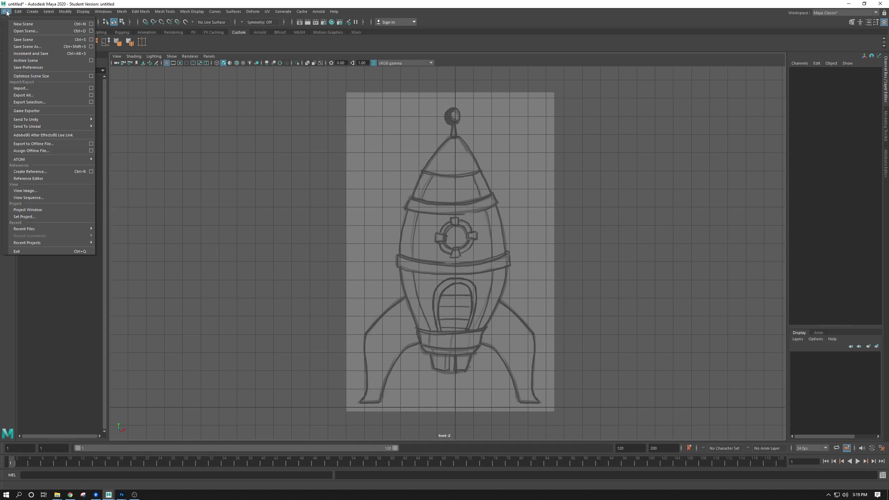
pyautogui.click(25, 49)
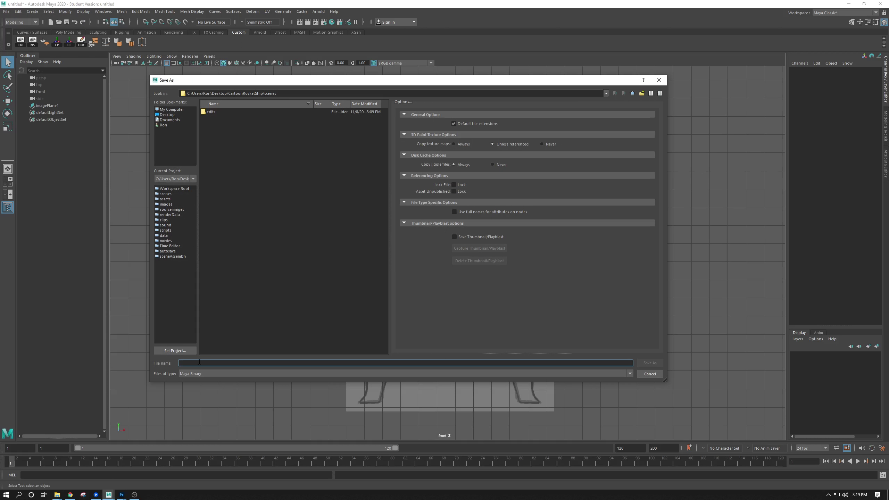
pyautogui.write('CartoonRocketShip01')
pyautogui.press('Return')
pyautogui.press('Return')
pyautogui.press('w')
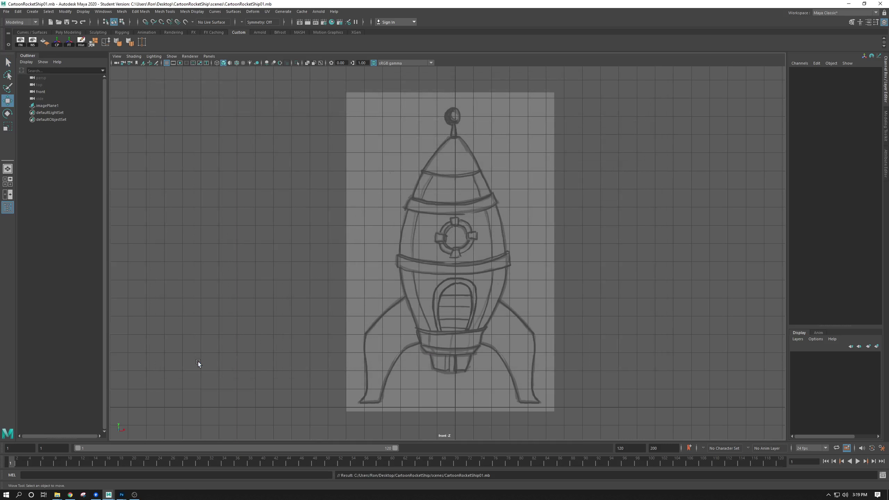
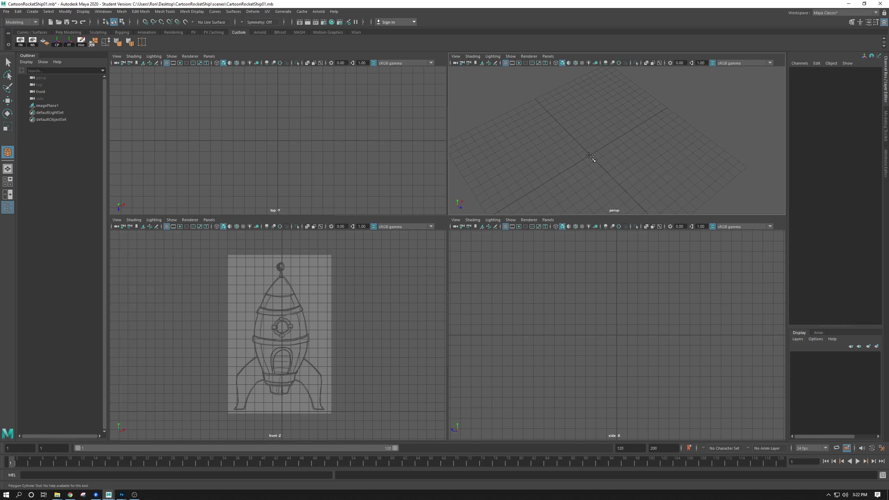
# - Draw a polygon cylinder about 2.6 in radius and 12.3 high at the grid centre, and raise it to Y about 8.97 over the rocket body
pyautogui.moveTo(590, 156); pyautogui.dragTo(591, 102)
pyautogui.scroll(2, 279, 334)
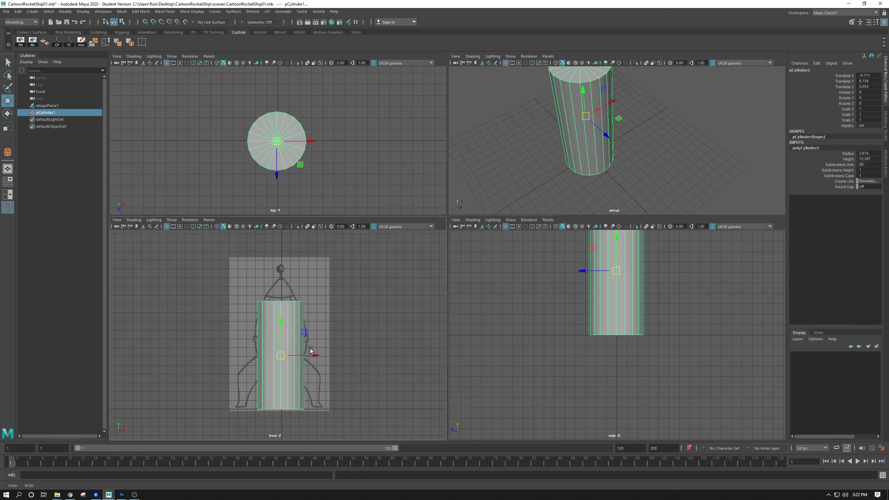
pyautogui.moveTo(281, 329); pyautogui.dragTo(276, 300)
pyautogui.scroll(1, 306, 340)
pyautogui.scroll(1, 306, 340)
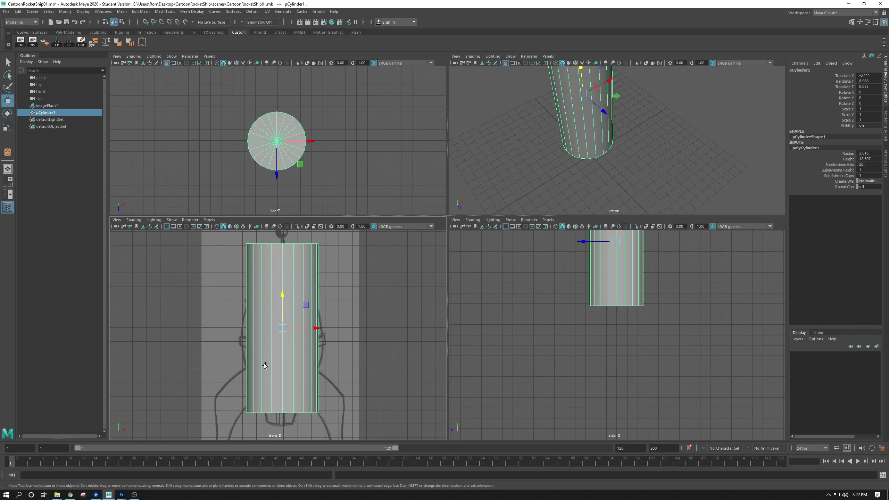
# - Display the front view in wireframe, and set the cylinder's height to 12 and its radius to 3
pyautogui.press('4')
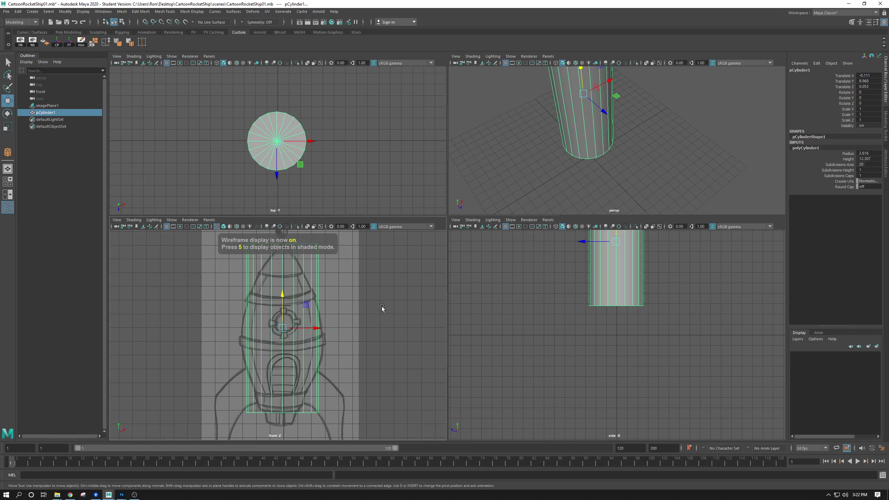
pyautogui.scroll(-2, 364, 304)
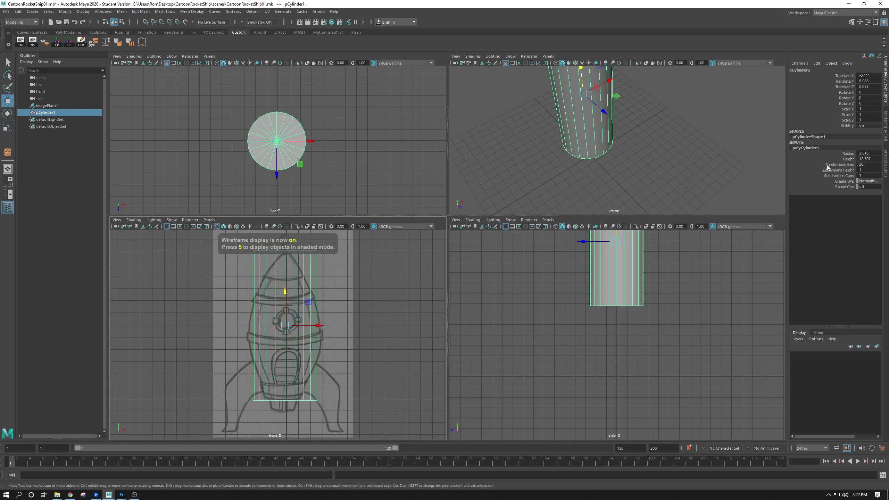
pyautogui.click(847, 159)
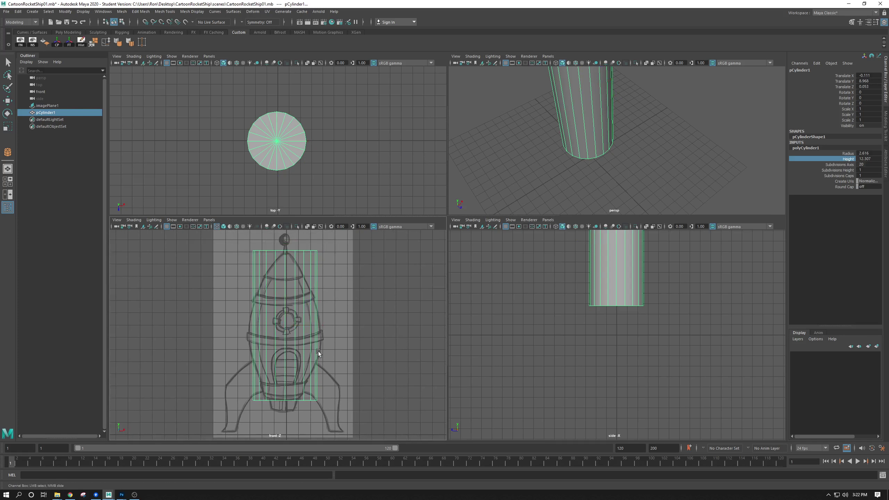
pyautogui.click(873, 158)
pyautogui.write('12')
pyautogui.press('Return')
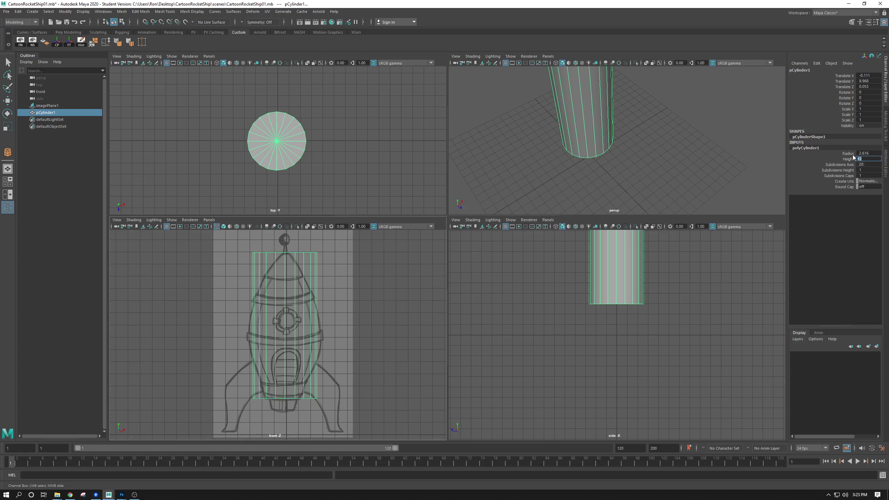
pyautogui.click(871, 153)
pyautogui.write('3')
pyautogui.press('Return')
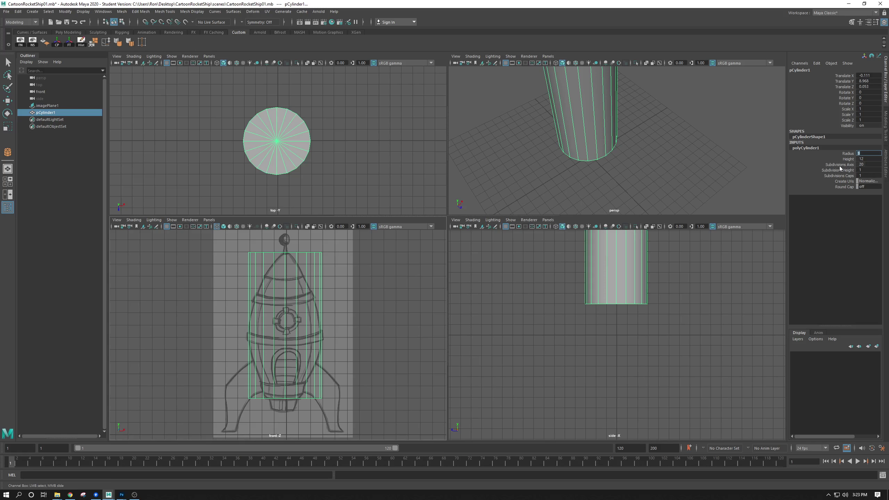
# - Set the cylinder's axis subdivisions to 30 for a rounder body
pyautogui.keyDown('alt'); pyautogui.moveTo(593, 158); pyautogui.dragTo(602, 130); pyautogui.keyUp('alt')
pyautogui.keyDown('alt'); pyautogui.moveTo(594, 97); pyautogui.dragTo(581, 157, button='middle'); pyautogui.keyUp('alt')
pyautogui.keyDown('alt'); pyautogui.moveTo(581, 157); pyautogui.dragTo(591, 163); pyautogui.keyUp('alt')
pyautogui.keyDown('alt'); pyautogui.moveTo(589, 145); pyautogui.dragTo(559, 132, button='middle'); pyautogui.keyUp('alt')
pyautogui.moveTo(574, 215); pyautogui.dragTo(582, 272)
pyautogui.keyDown('alt'); pyautogui.moveTo(556, 201); pyautogui.dragTo(593, 177); pyautogui.keyUp('alt')
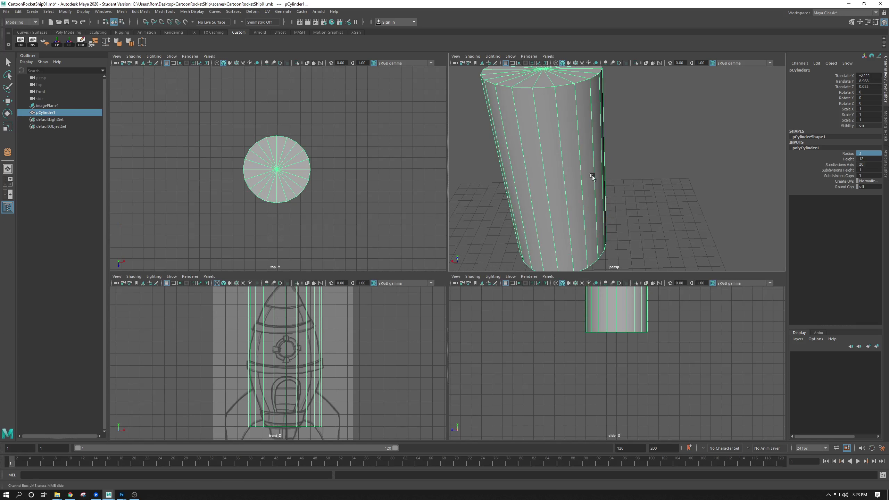
pyautogui.keyDown('alt'); pyautogui.moveTo(612, 121); pyautogui.dragTo(636, 153); pyautogui.keyUp('alt')
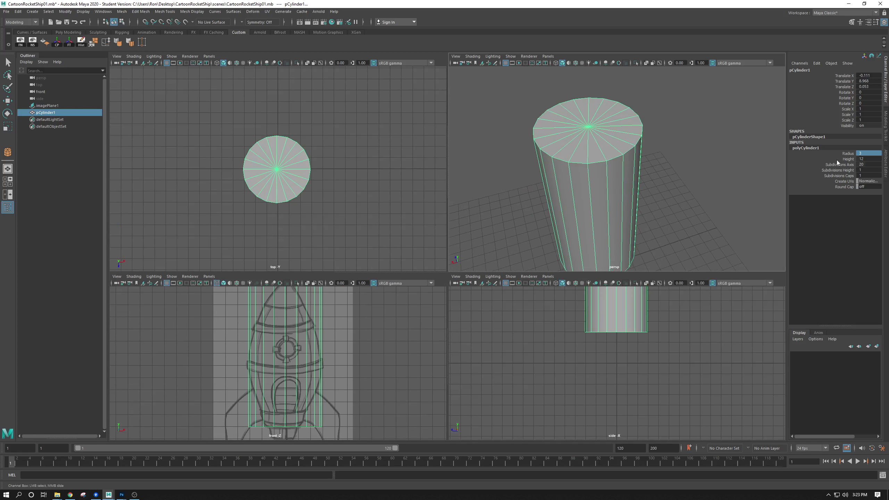
pyautogui.doubleClick(865, 165)
pyautogui.write('30')
pyautogui.press('Return')
# - Try raising the cylinder's height subdivisions to 5
pyautogui.keyDown('alt'); pyautogui.moveTo(696, 198); pyautogui.dragTo(598, 167); pyautogui.keyUp('alt')
pyautogui.keyDown('alt'); pyautogui.moveTo(598, 167); pyautogui.dragTo(634, 203, button='right'); pyautogui.keyUp('alt')
pyautogui.keyDown('alt'); pyautogui.moveTo(331, 362); pyautogui.dragTo(312, 363, button='right'); pyautogui.keyUp('alt')
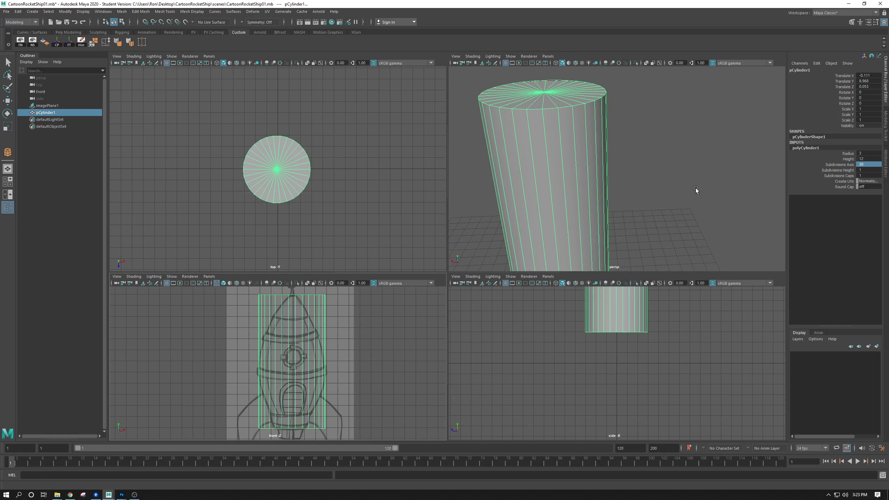
pyautogui.click(844, 171)
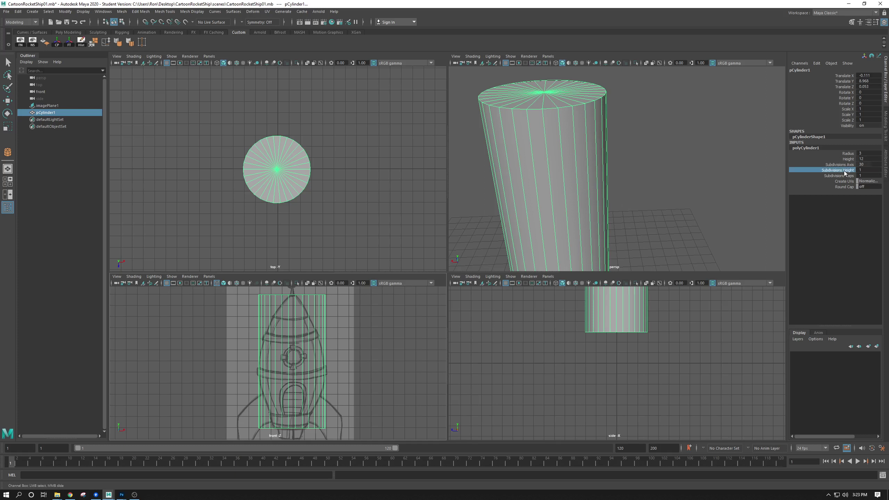
pyautogui.click(864, 170)
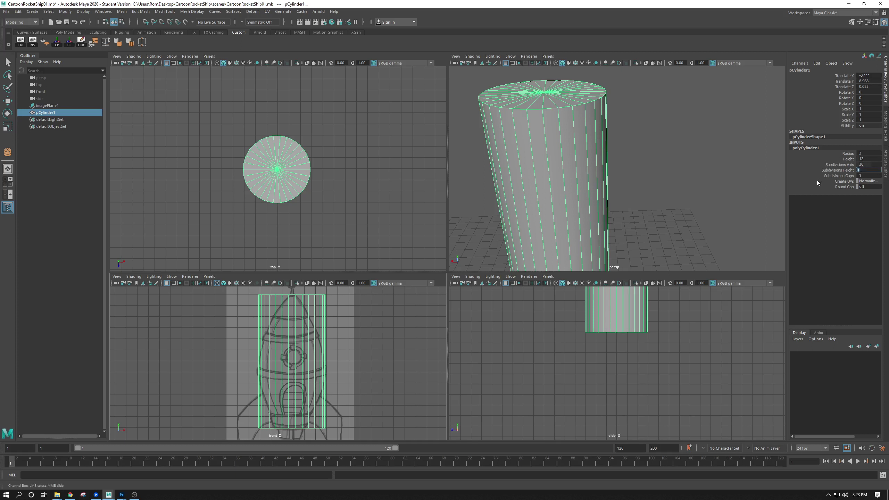
pyautogui.click(844, 169)
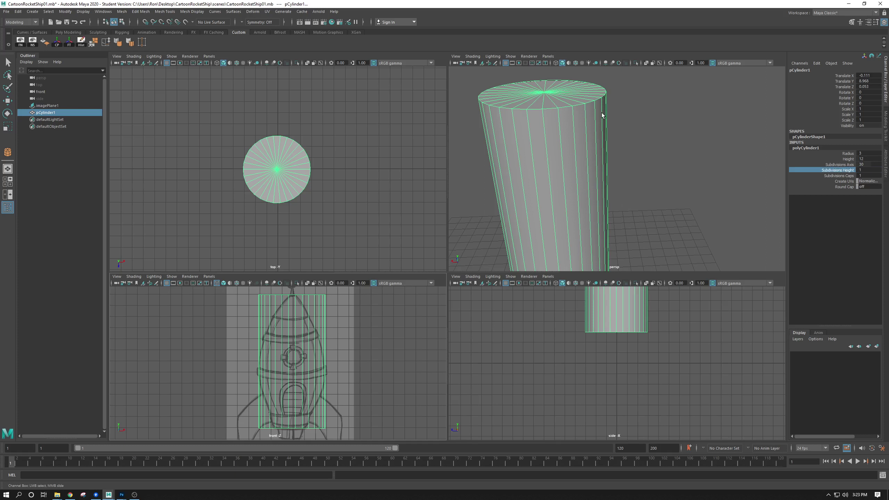
pyautogui.moveTo(564, 171); pyautogui.dragTo(579, 174, button='middle')
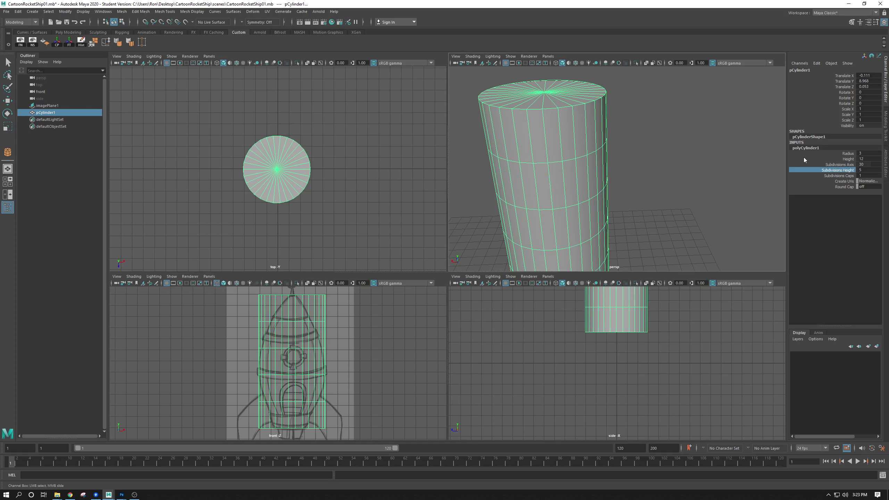
# - Try 8 and then 10 height subdivisions on the cylinder, comparing the rings with the rocket sketch in the front view
pyautogui.keyDown('alt'); pyautogui.moveTo(576, 212); pyautogui.dragTo(543, 191); pyautogui.keyUp('alt')
pyautogui.keyDown('alt'); pyautogui.moveTo(543, 191); pyautogui.dragTo(579, 206, button='middle'); pyautogui.keyUp('alt')
pyautogui.keyDown('alt'); pyautogui.moveTo(579, 207); pyautogui.dragTo(541, 175, button='right'); pyautogui.keyUp('alt')
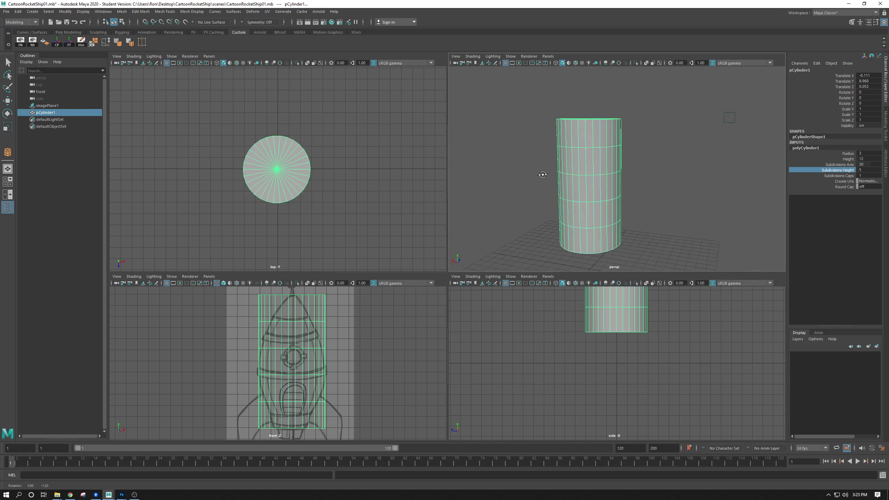
pyautogui.keyDown('alt'); pyautogui.moveTo(542, 175); pyautogui.dragTo(531, 163, button='middle'); pyautogui.keyUp('alt')
pyautogui.moveTo(609, 165); pyautogui.dragTo(617, 165, button='middle')
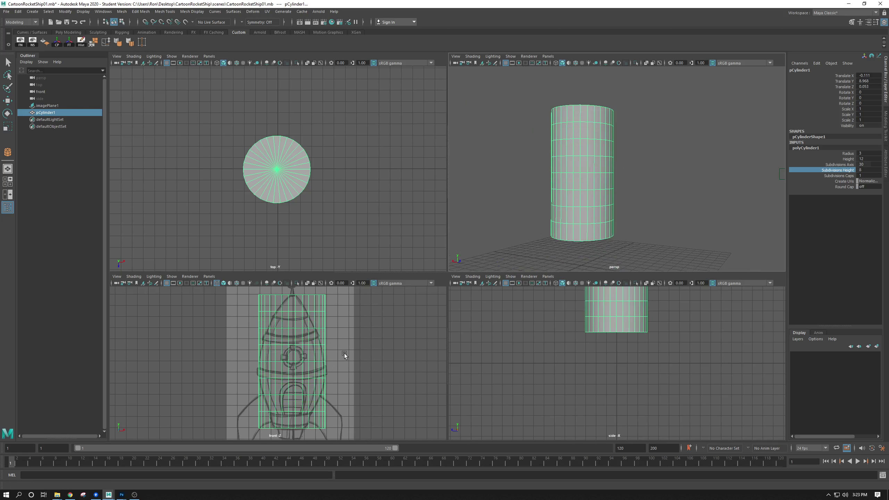
pyautogui.press('space')
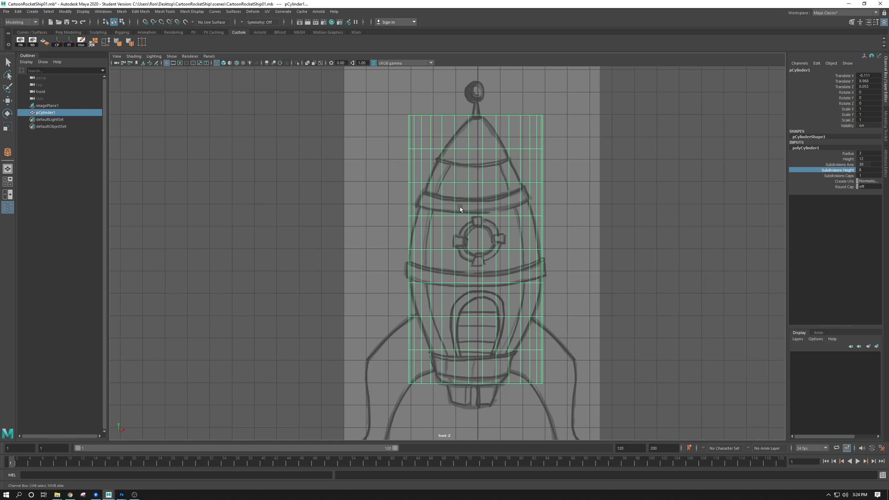
pyautogui.moveTo(477, 242); pyautogui.dragTo(489, 247, button='middle')
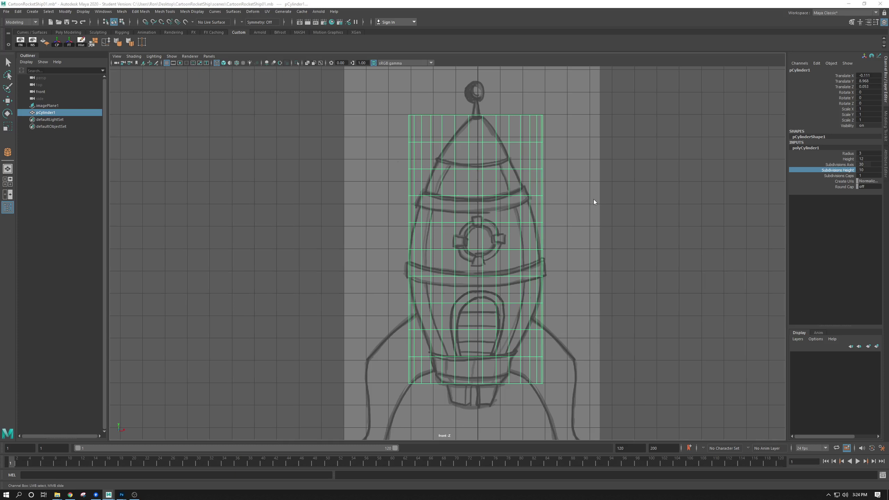
# - Try adding a ring to the cylinder's end caps by setting the cap subdivisions to 2
pyautogui.press('space')
pyautogui.press('space')
pyautogui.keyDown('alt'); pyautogui.moveTo(581, 109); pyautogui.dragTo(606, 143); pyautogui.keyUp('alt')
pyautogui.keyDown('alt'); pyautogui.moveTo(545, 231); pyautogui.dragTo(603, 176, button='middle'); pyautogui.keyUp('alt')
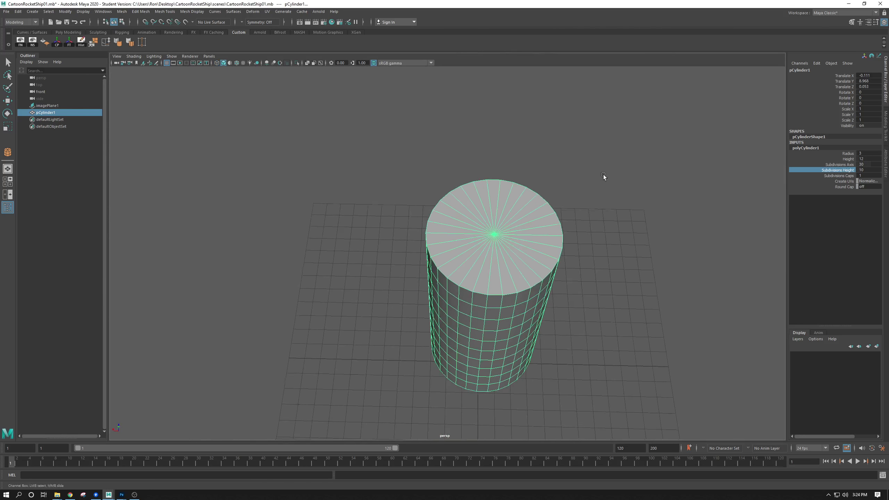
pyautogui.keyDown('alt'); pyautogui.moveTo(603, 176); pyautogui.dragTo(556, 286, button='right'); pyautogui.keyUp('alt')
pyautogui.keyDown('alt'); pyautogui.moveTo(555, 285); pyautogui.dragTo(538, 256); pyautogui.keyUp('alt')
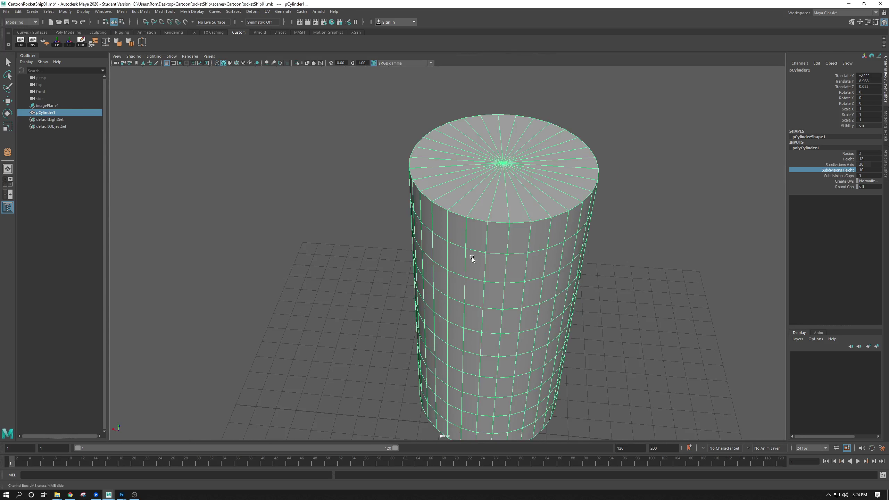
pyautogui.press('space')
pyautogui.keyDown('alt'); pyautogui.moveTo(292, 320); pyautogui.dragTo(301, 358, button='middle'); pyautogui.keyUp('alt')
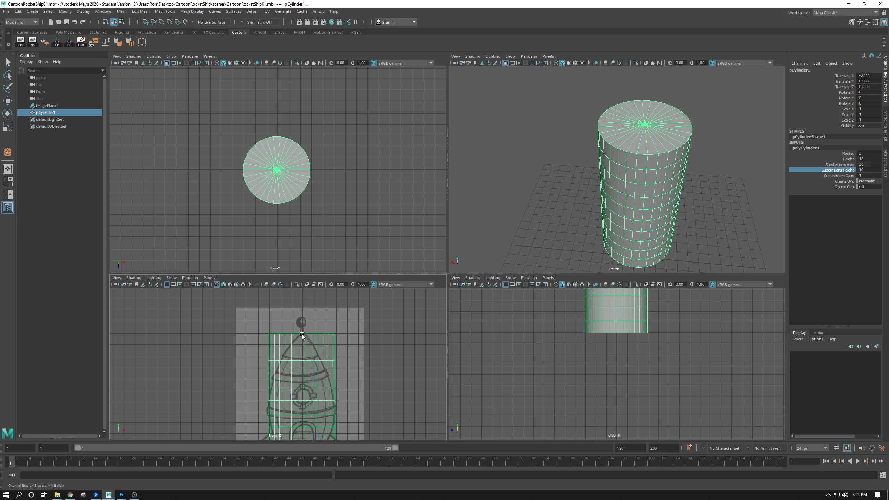
pyautogui.scroll(5, 308, 333)
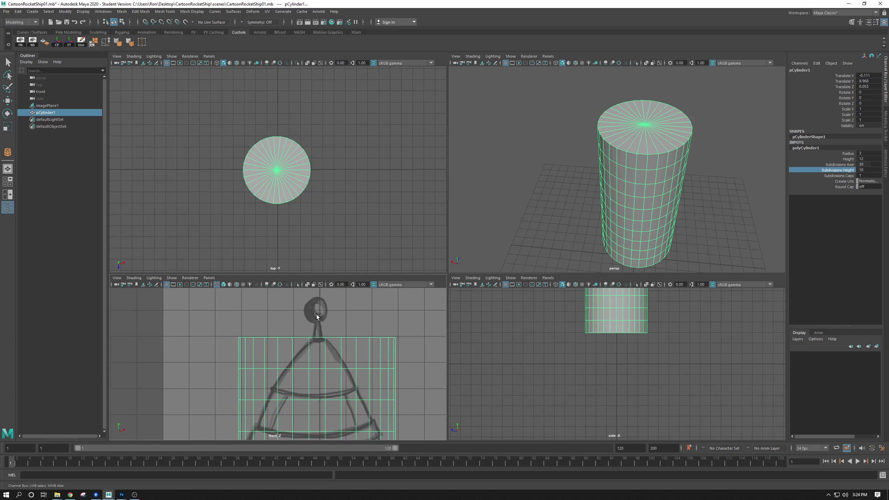
pyautogui.press('space')
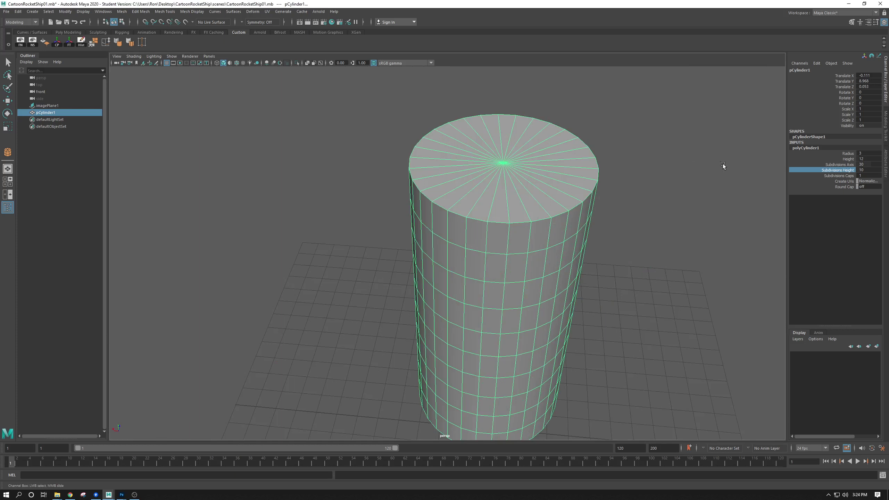
pyautogui.click(860, 175)
pyautogui.write('2')
pyautogui.press('Return')
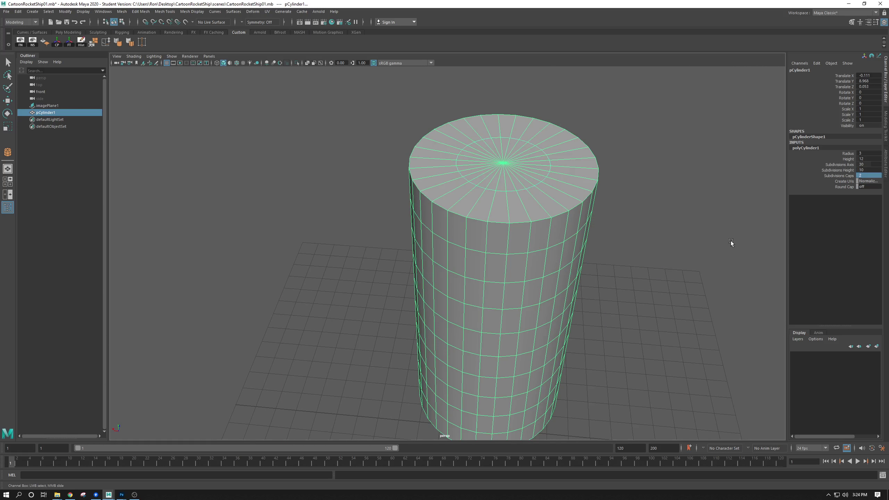
# - Frame the whole rocket sketch in the front view and try 8, then a far higher number of height subdivisions
pyautogui.keyDown('alt'); pyautogui.moveTo(641, 316); pyautogui.dragTo(514, 272); pyautogui.keyUp('alt')
pyautogui.press('space')
pyautogui.press('space')
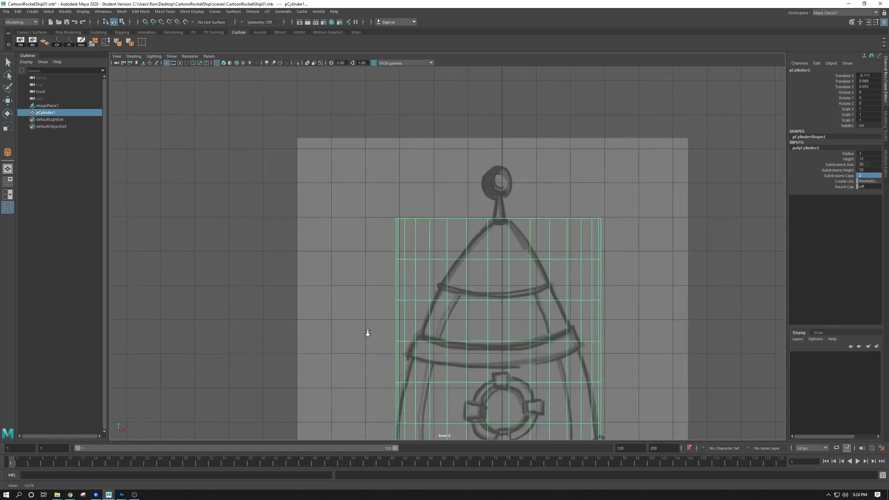
pyautogui.scroll(-5, 469, 300)
pyautogui.keyDown('alt'); pyautogui.moveTo(484, 310); pyautogui.dragTo(474, 197, button='middle'); pyautogui.keyUp('alt')
pyautogui.keyDown('alt'); pyautogui.moveTo(473, 197); pyautogui.dragTo(535, 236, button='right'); pyautogui.keyUp('alt')
pyautogui.keyDown('alt'); pyautogui.moveTo(519, 210); pyautogui.dragTo(505, 247, button='middle'); pyautogui.keyUp('alt')
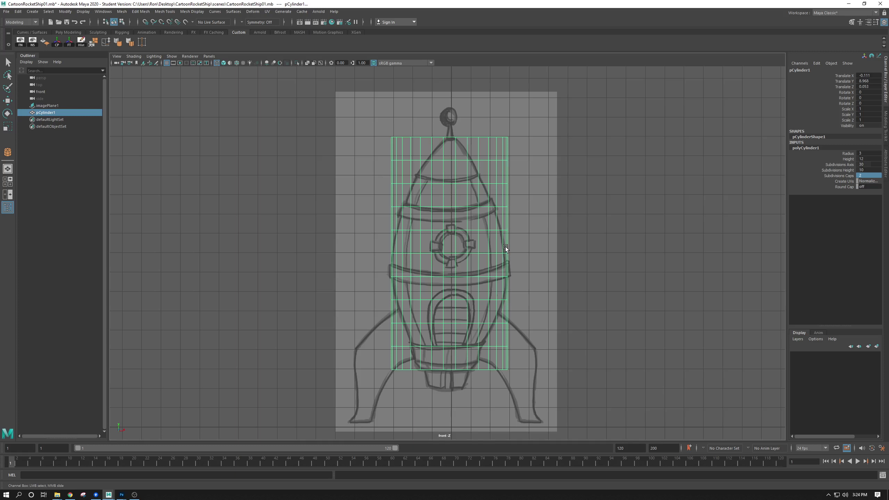
pyautogui.click(864, 170)
pyautogui.press('Return')
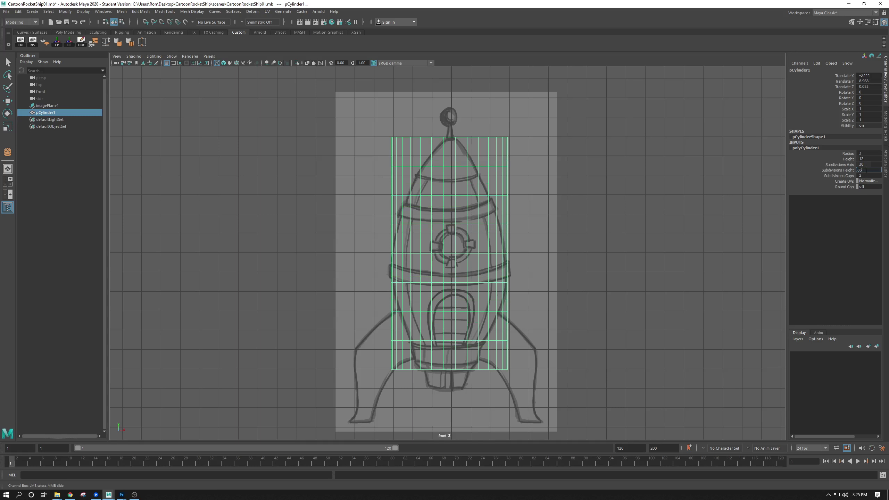
pyautogui.press('Return')
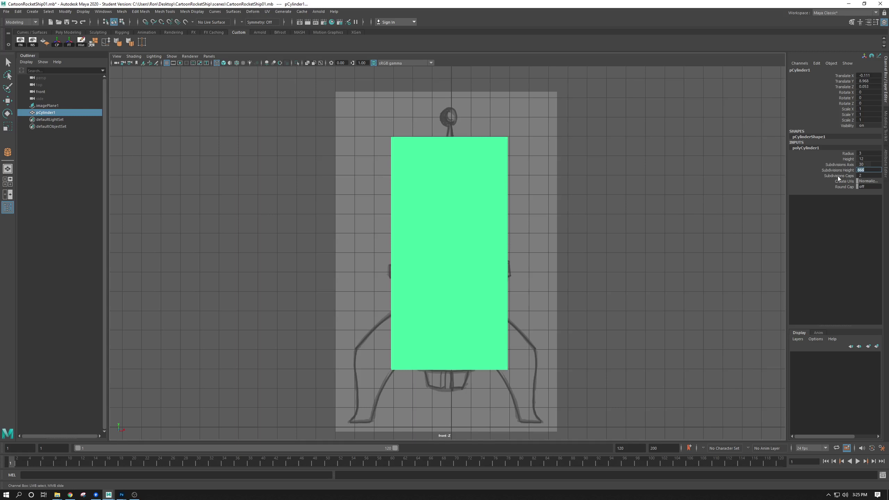
# - Set the cylinder's height subdivisions to 6 and its cap subdivisions to 1
pyautogui.write('66')
pyautogui.press('Return')
pyautogui.write('6')
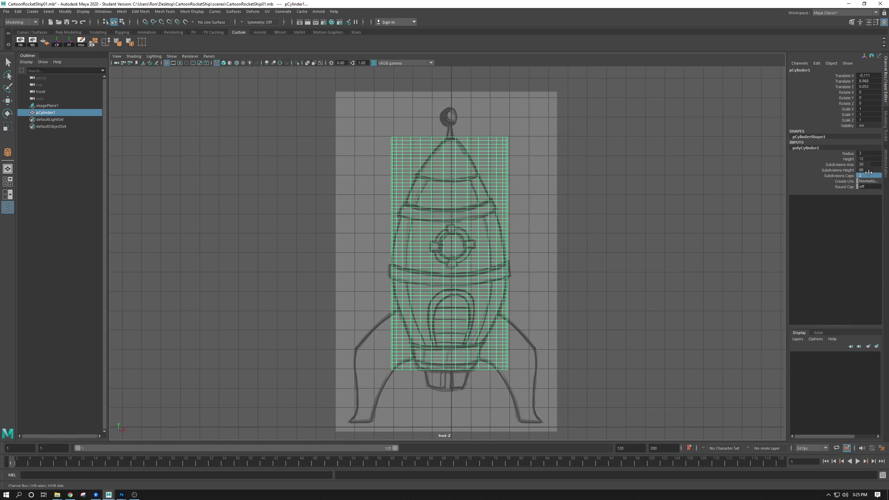
pyautogui.press('Return')
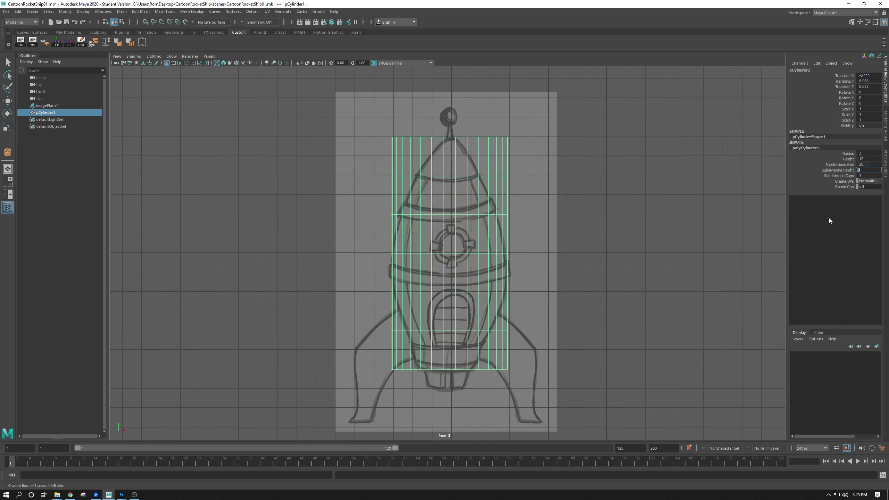
# - Switch the cylinder to vertex mode and select its whole top row of vertices in the front view
pyautogui.scroll(2, 570, 264)
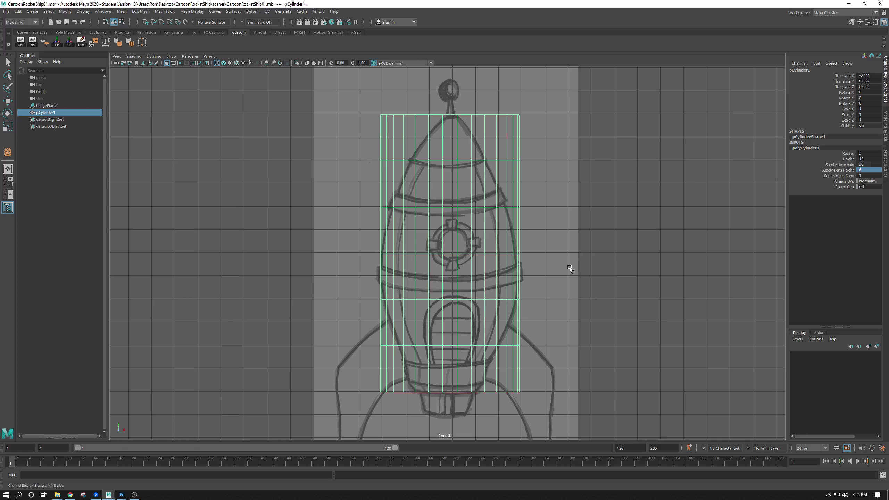
pyautogui.press('space')
pyautogui.press('space')
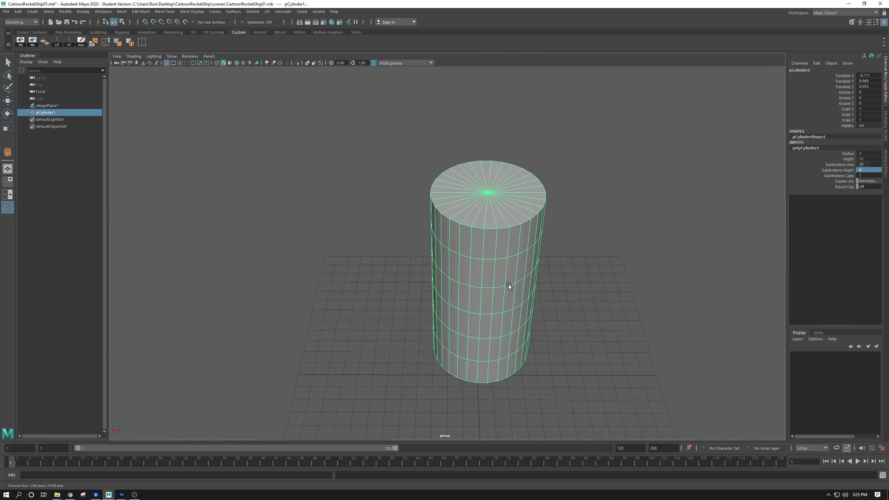
pyautogui.press('space')
pyautogui.press('space')
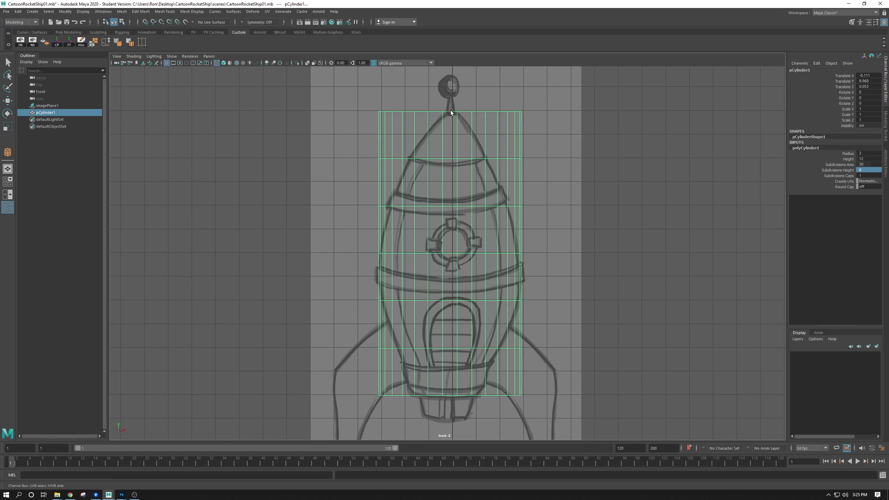
pyautogui.moveTo(450, 110); pyautogui.dragTo(450, 110, button='right')
pyautogui.rightClick(470, 139)
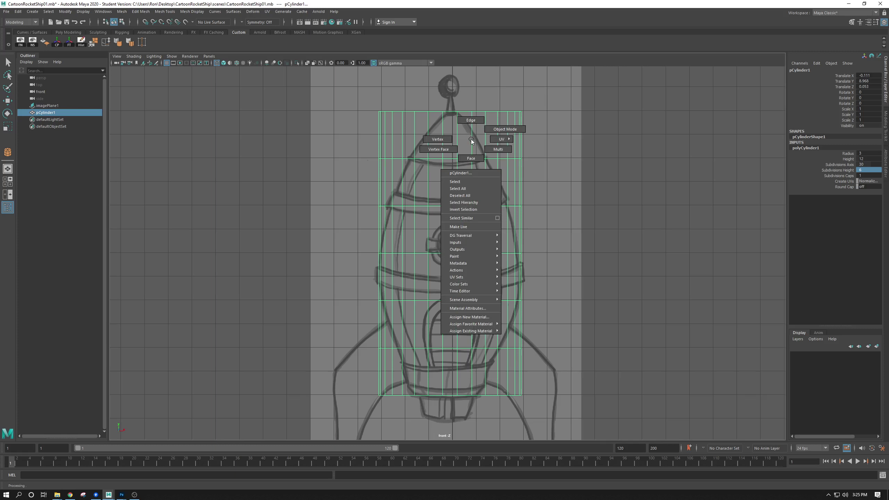
pyautogui.click(431, 139)
pyautogui.press('w')
pyautogui.moveTo(380, 102); pyautogui.dragTo(550, 133)
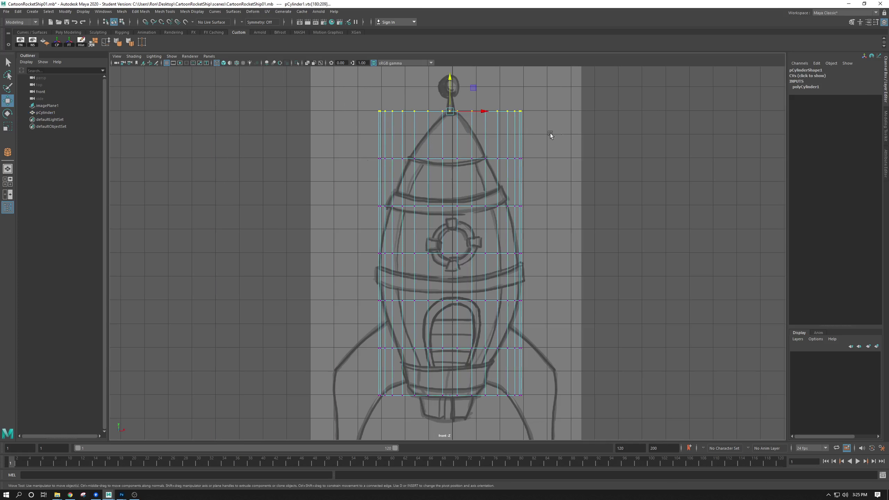
# - Try moving, rotating and scaling the cylinder's top vertex row in the perspective view, undoing each transformation
pyautogui.press('space')
pyautogui.press('space')
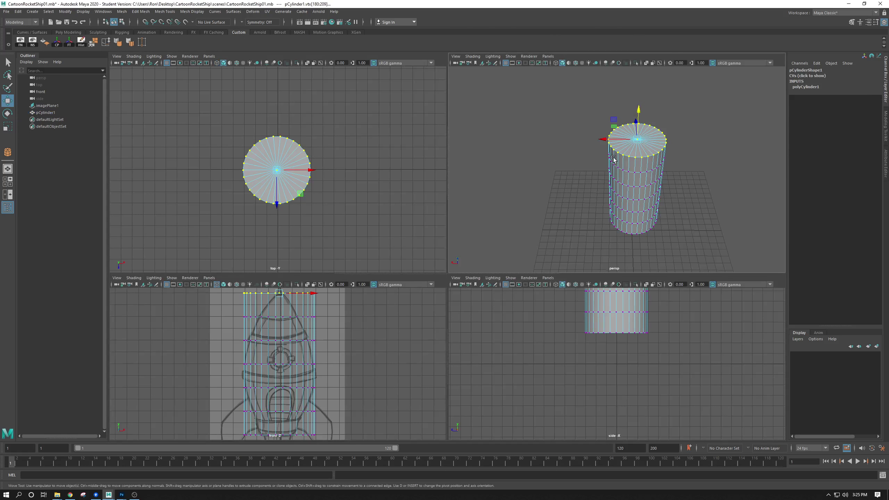
pyautogui.press('e')
pyautogui.press('r')
pyautogui.press('w')
pyautogui.press('r')
pyautogui.press('w')
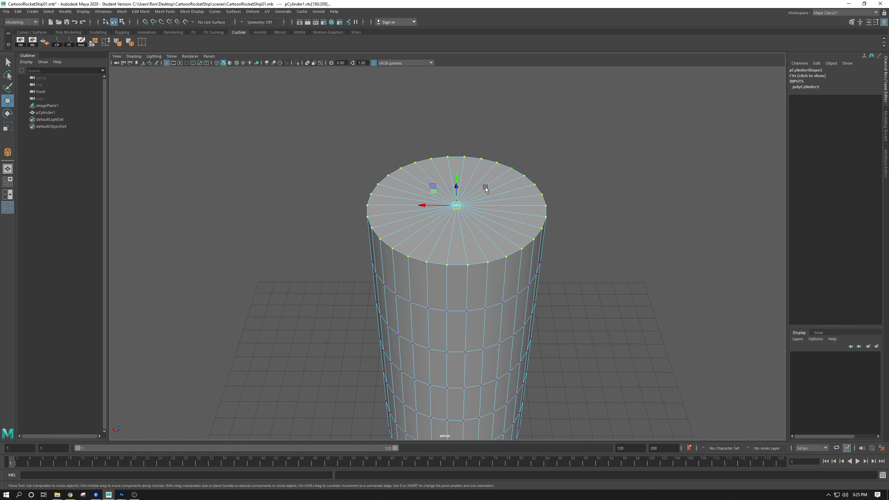
pyautogui.moveTo(456, 205); pyautogui.dragTo(417, 166)
pyautogui.hotkey('ctrl', 'z')
pyautogui.press('e')
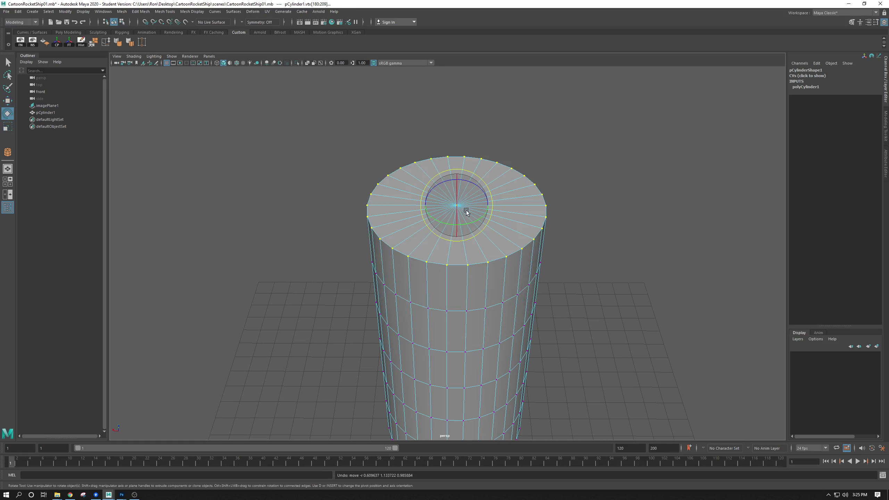
pyautogui.press('r')
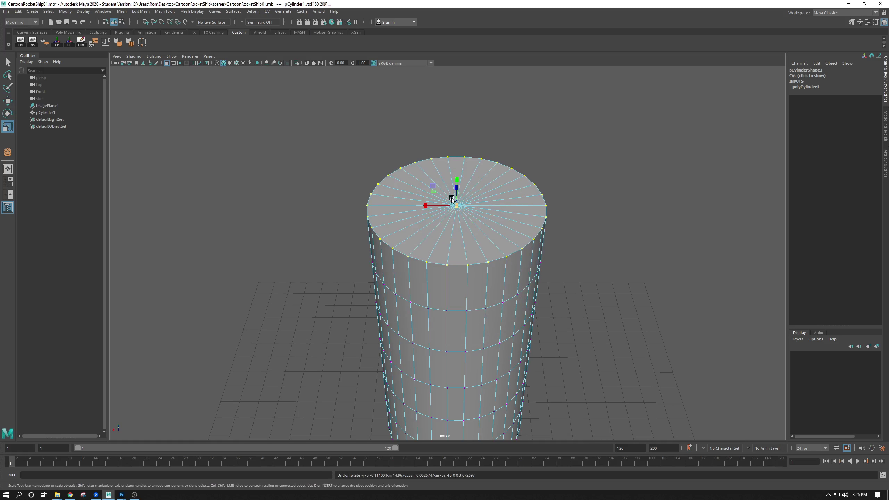
pyautogui.moveTo(457, 206); pyautogui.dragTo(416, 203)
pyautogui.hotkey('ctrl', 'z')
# - In the front view, try scaling the top vertex row to the nose tip and the second row to the sketch outline
pyautogui.press('space')
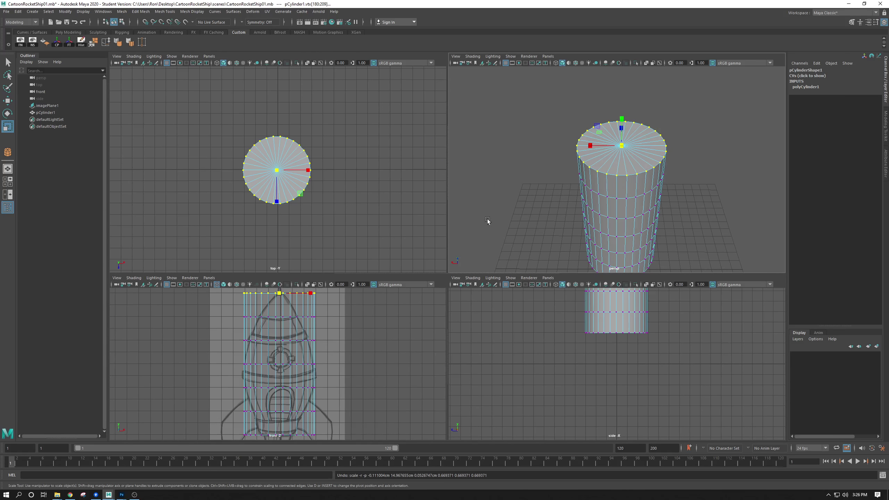
pyautogui.press('space')
pyautogui.keyDown('alt'); pyautogui.moveTo(428, 188); pyautogui.dragTo(426, 231, button='middle'); pyautogui.keyUp('alt')
pyautogui.keyDown('alt'); pyautogui.moveTo(441, 247); pyautogui.dragTo(486, 234, button='right'); pyautogui.keyUp('alt')
pyautogui.keyDown('alt'); pyautogui.moveTo(469, 139); pyautogui.dragTo(435, 192, button='middle'); pyautogui.keyUp('alt')
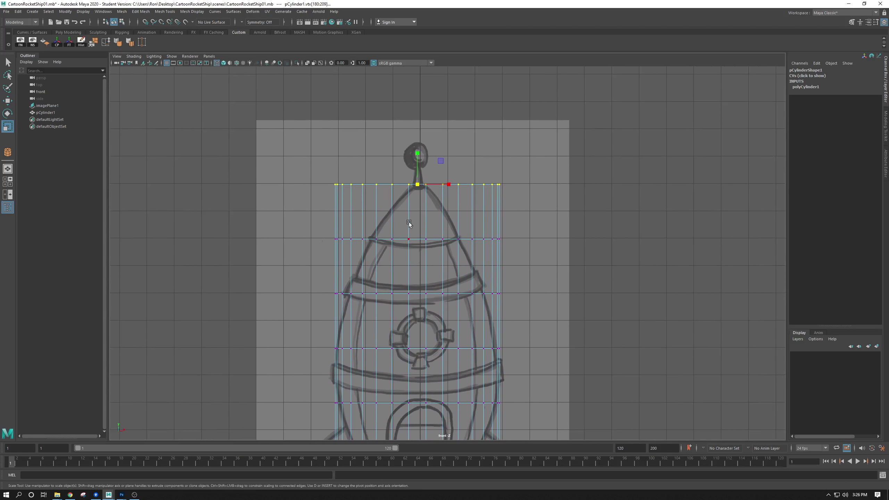
pyautogui.moveTo(417, 184); pyautogui.dragTo(551, 256)
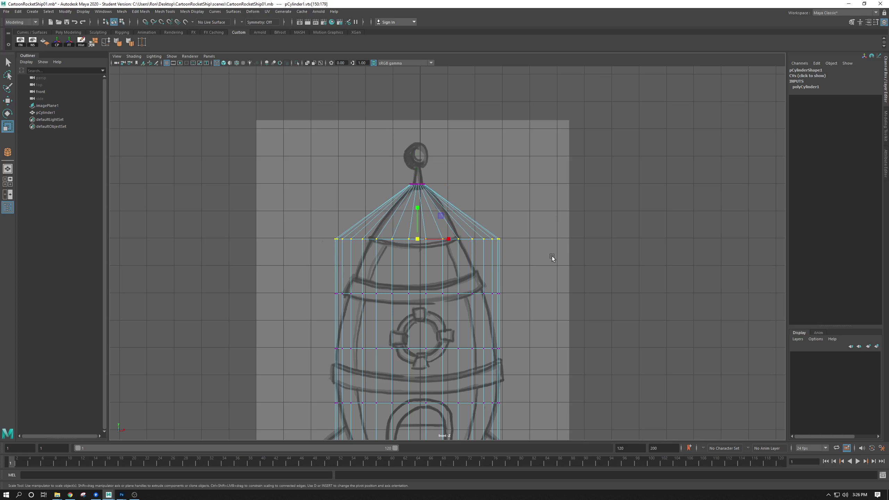
pyautogui.moveTo(539, 206); pyautogui.dragTo(284, 266)
pyautogui.moveTo(296, 217); pyautogui.dragTo(529, 261)
pyautogui.moveTo(415, 244); pyautogui.dragTo(384, 226)
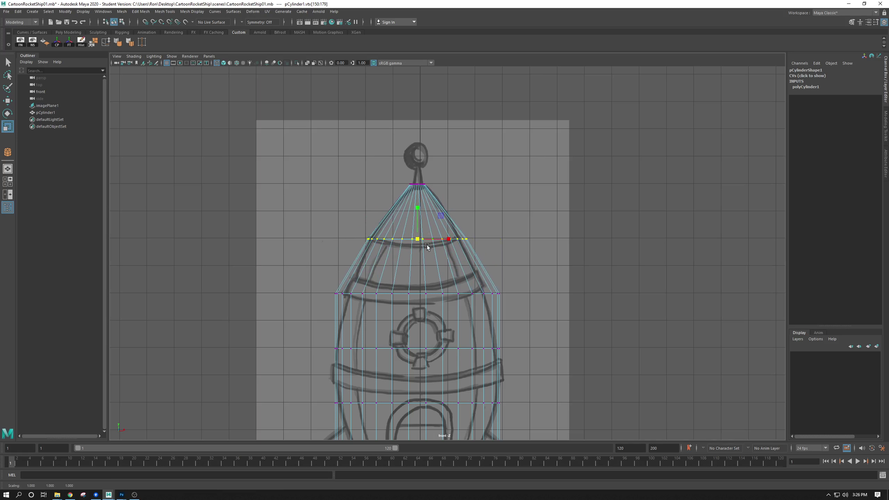
# - Undo the scaling of the two upper vertex rows so that the cylinder's straight top row is selected again
pyautogui.keyDown('alt'); pyautogui.moveTo(403, 252); pyautogui.dragTo(398, 121, button='middle'); pyautogui.keyUp('alt')
pyautogui.keyDown('alt'); pyautogui.moveTo(405, 193); pyautogui.dragTo(436, 229, button='right'); pyautogui.keyUp('alt')
pyautogui.keyDown('alt'); pyautogui.moveTo(436, 230); pyautogui.dragTo(437, 320, button='middle'); pyautogui.keyUp('alt')
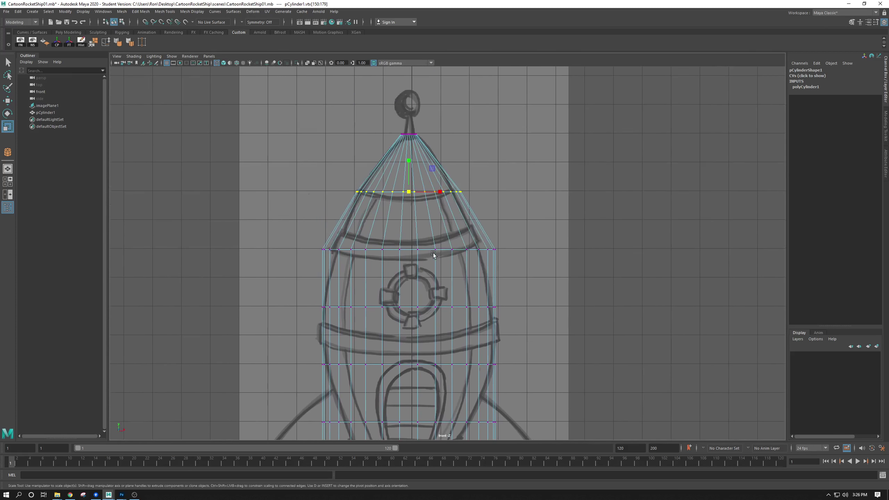
pyautogui.hotkey('ctrl', 'z')
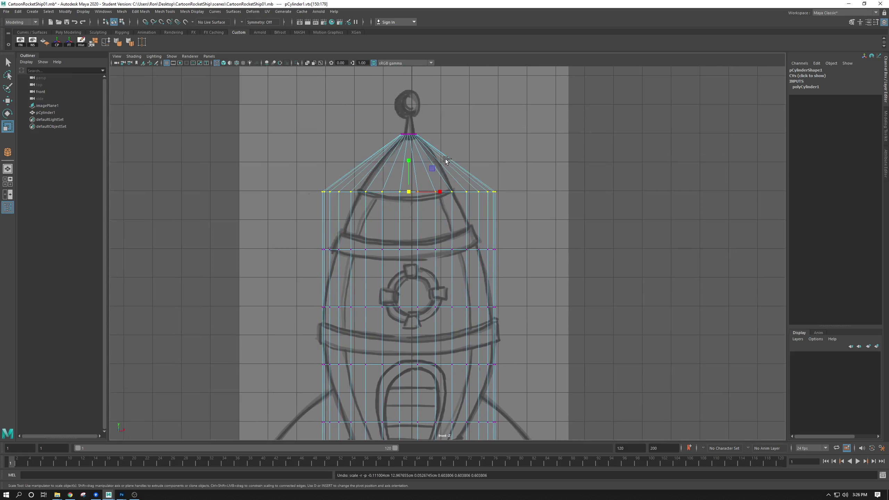
pyautogui.hotkey('ctrl', 'z')
pyautogui.hotkey('ctrl', 'z')
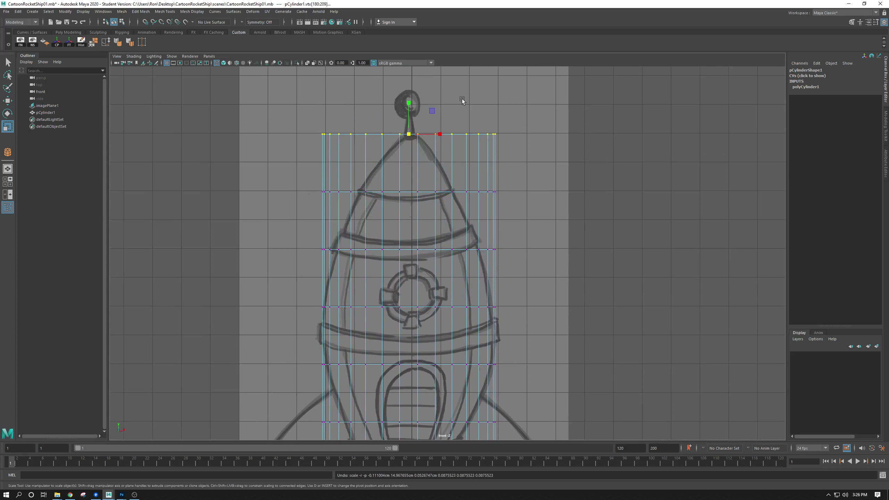
# - Turn on soft selection for the cylinder's top vertex row and try small and large falloff radii
pyautogui.scroll(-3, 471, 150)
pyautogui.press('space')
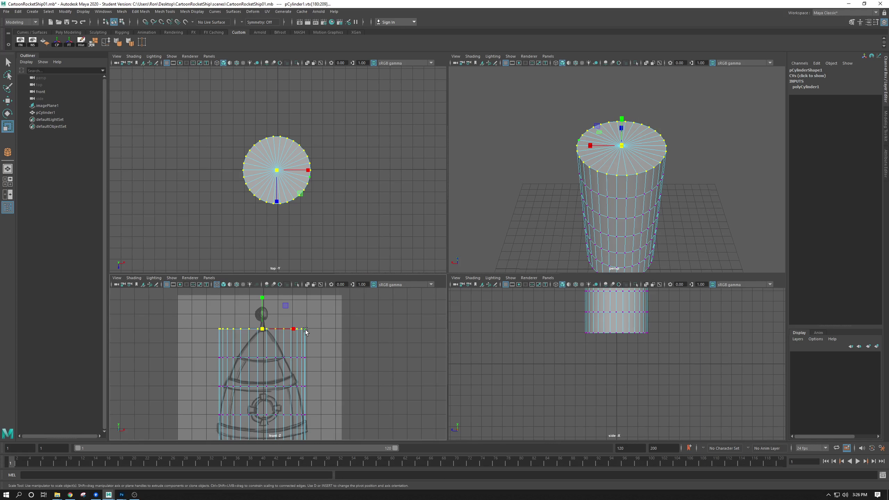
pyautogui.press('space')
pyautogui.scroll(-1, 439, 214)
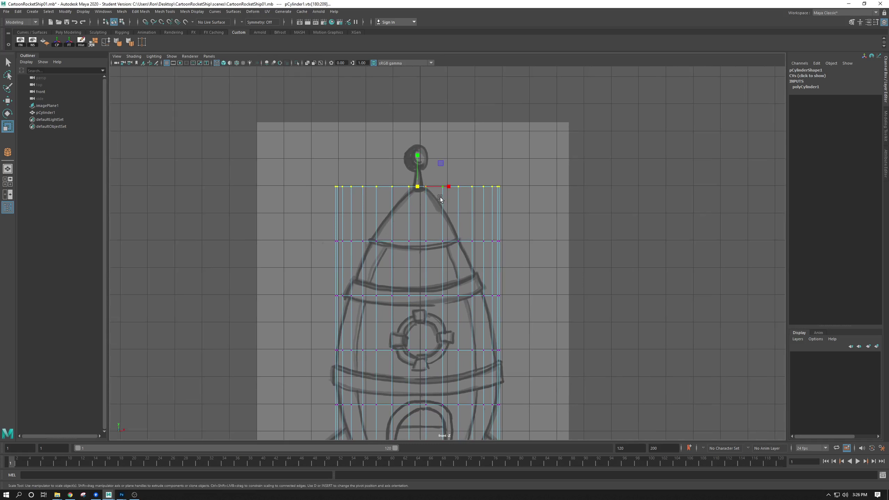
pyautogui.press('b')
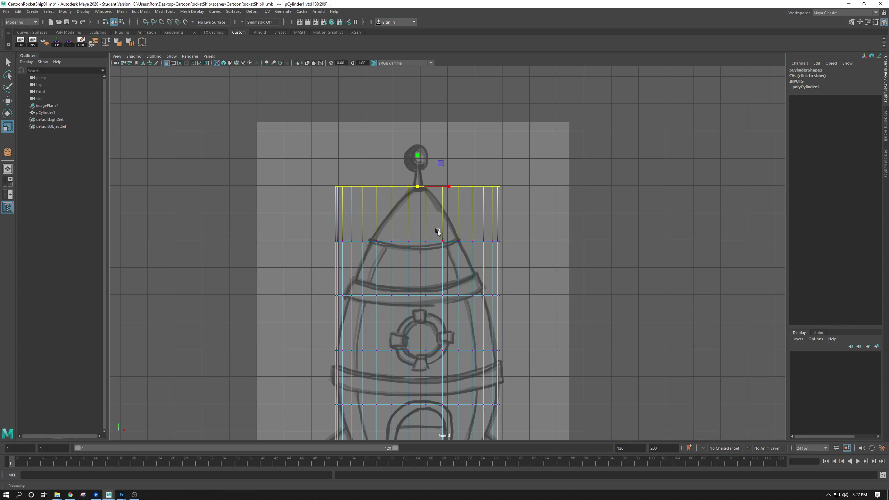
pyautogui.moveTo(427, 203); pyautogui.dragTo(705, 216)
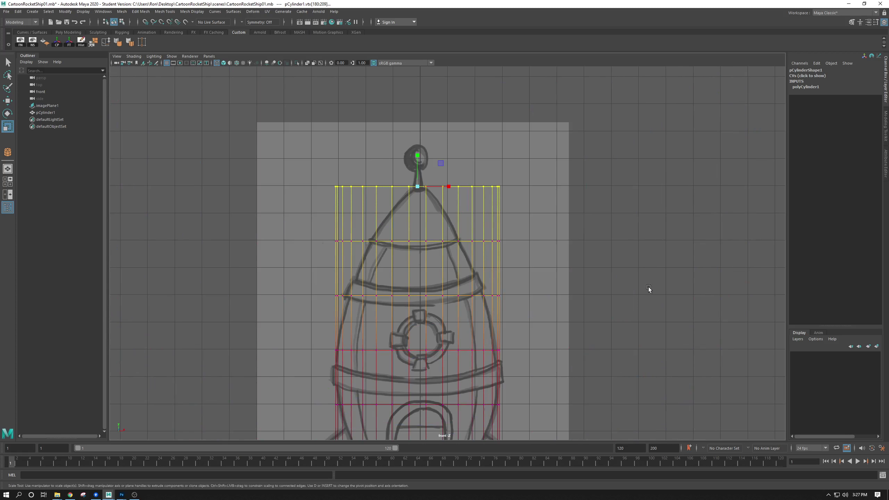
pyautogui.keyDown('alt'); pyautogui.moveTo(649, 288); pyautogui.dragTo(280, 228, button='right'); pyautogui.keyUp('alt')
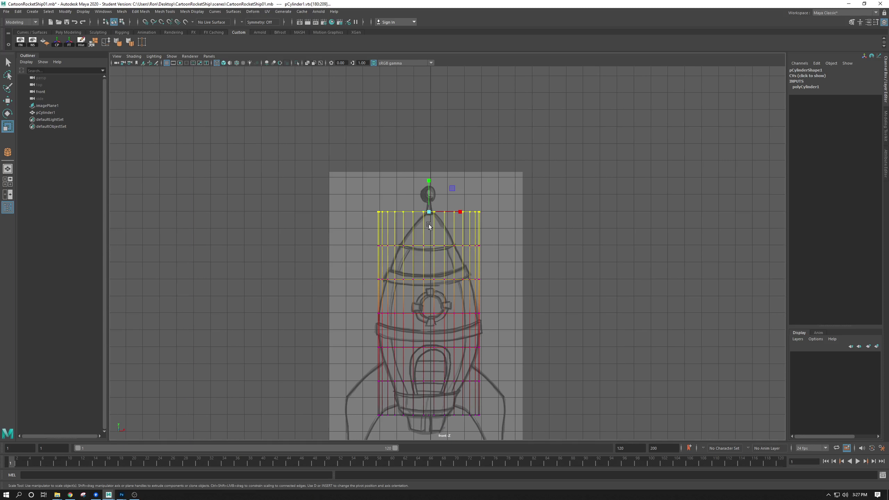
pyautogui.moveTo(508, 244); pyautogui.dragTo(332, 212)
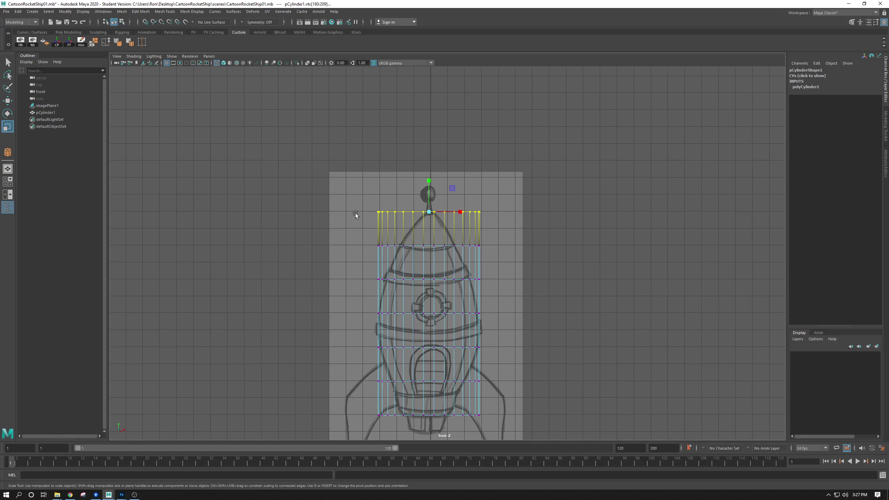
pyautogui.moveTo(355, 212); pyautogui.dragTo(808, 240)
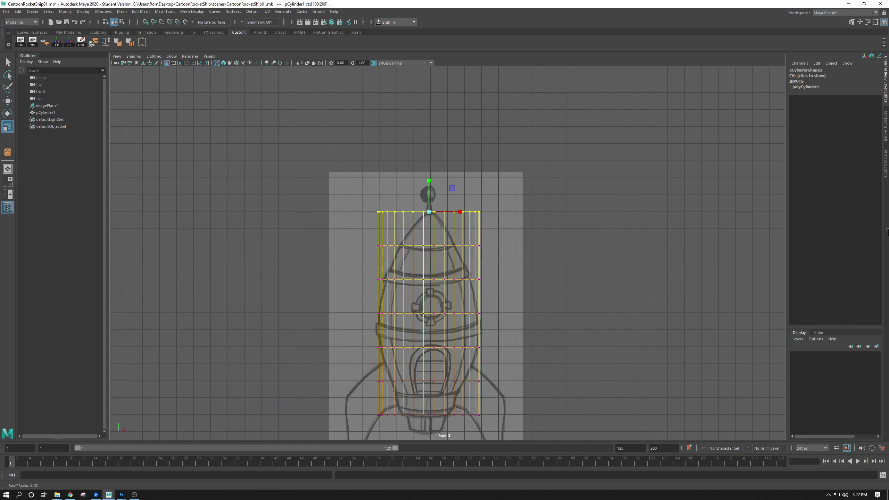
pyautogui.moveTo(880, 233); pyautogui.dragTo(375, 182)
pyautogui.keyDown('alt'); pyautogui.moveTo(375, 183); pyautogui.dragTo(442, 257, button='right'); pyautogui.keyUp('alt')
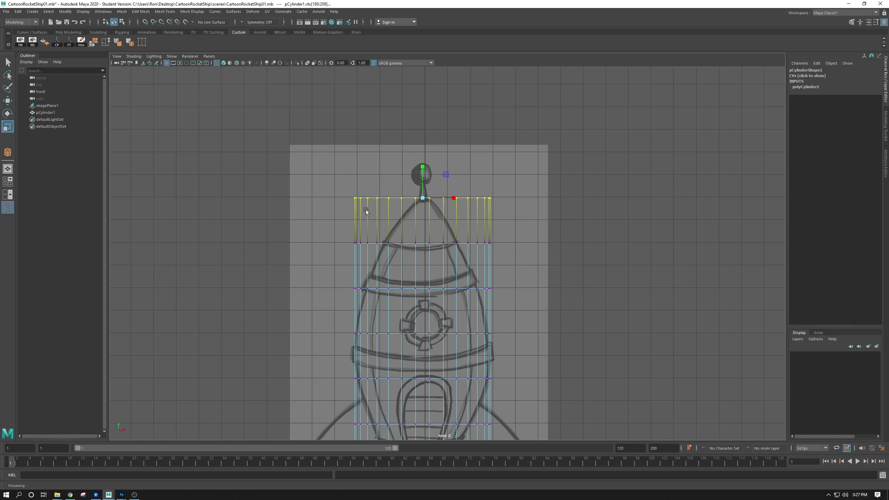
# - Adjust the soft selection falloff from the top vertex row so it fades out just below the cylinder's middle
pyautogui.moveTo(413, 248); pyautogui.dragTo(484, 222, button='middle')
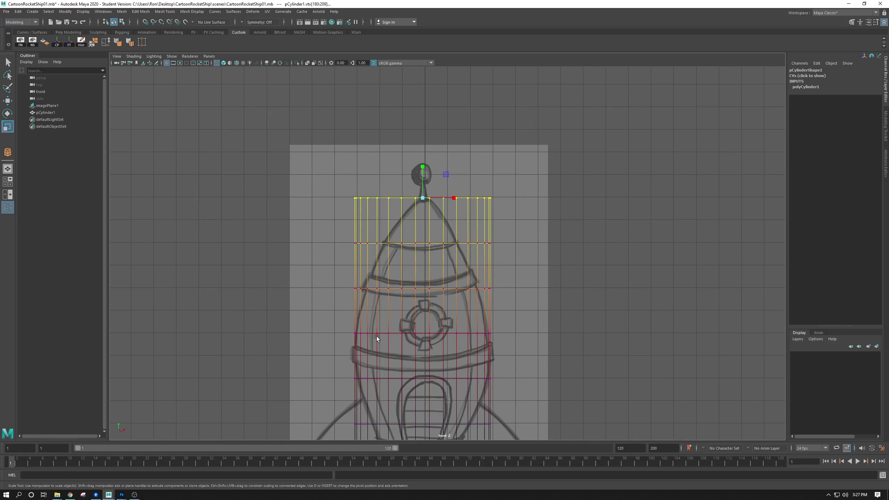
pyautogui.keyDown('alt'); pyautogui.moveTo(445, 393); pyautogui.dragTo(421, 233, button='middle'); pyautogui.keyUp('alt')
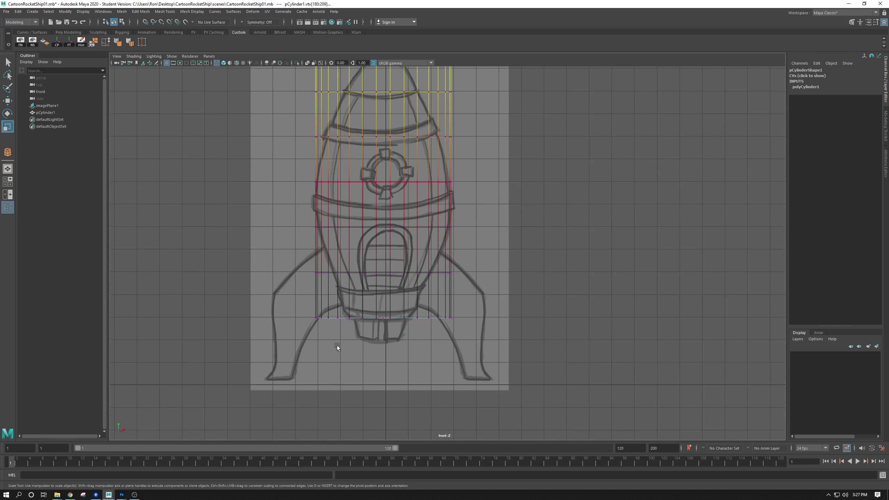
pyautogui.keyDown('alt'); pyautogui.moveTo(479, 193); pyautogui.dragTo(484, 260, button='middle'); pyautogui.keyUp('alt')
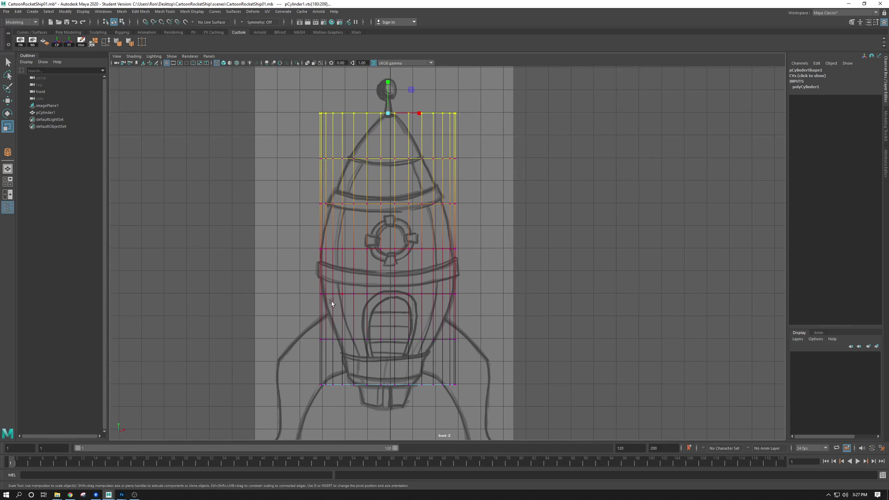
pyautogui.press('b')
pyautogui.moveTo(419, 164); pyautogui.dragTo(353, 160)
pyautogui.keyDown('alt'); pyautogui.moveTo(389, 166); pyautogui.dragTo(393, 211, button='middle'); pyautogui.keyUp('alt')
pyautogui.keyDown('alt'); pyautogui.moveTo(393, 212); pyautogui.dragTo(404, 220, button='right'); pyautogui.keyUp('alt')
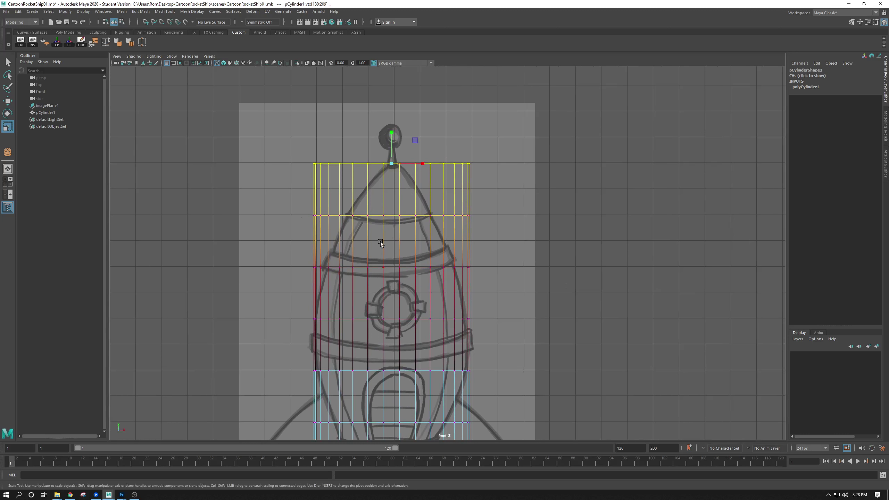
# - Scale the top vertex row inward with soft selection to taper the rocket's upper half, and turn soft selection off
pyautogui.moveTo(391, 163); pyautogui.dragTo(276, 151)
pyautogui.press('b')
pyautogui.moveTo(391, 163); pyautogui.dragTo(358, 158)
pyautogui.press('b')
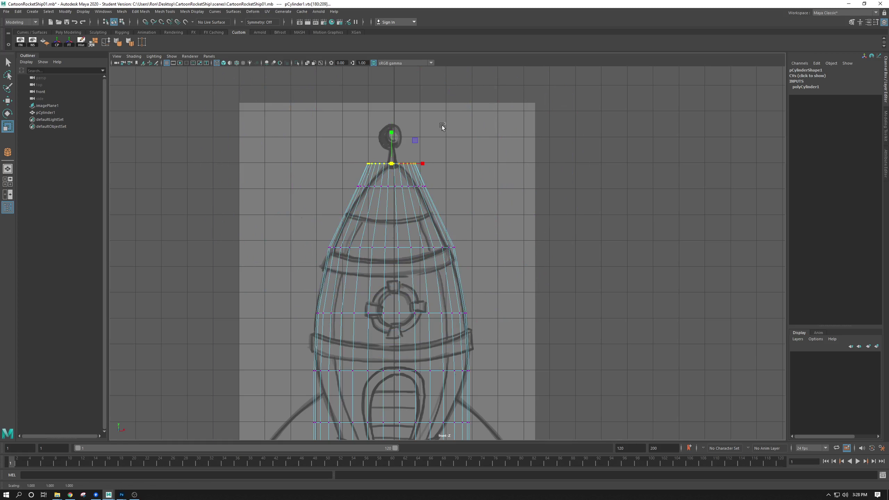
# - Narrow the top vertex row to the nose tip and scale the rows below it, down past the porthole, to the sketch outline
pyautogui.moveTo(391, 164); pyautogui.dragTo(386, 194)
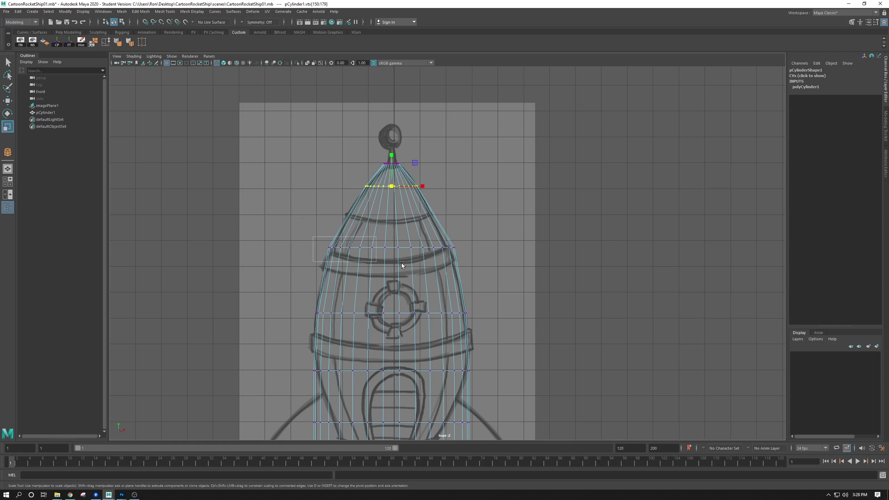
pyautogui.press('Down')
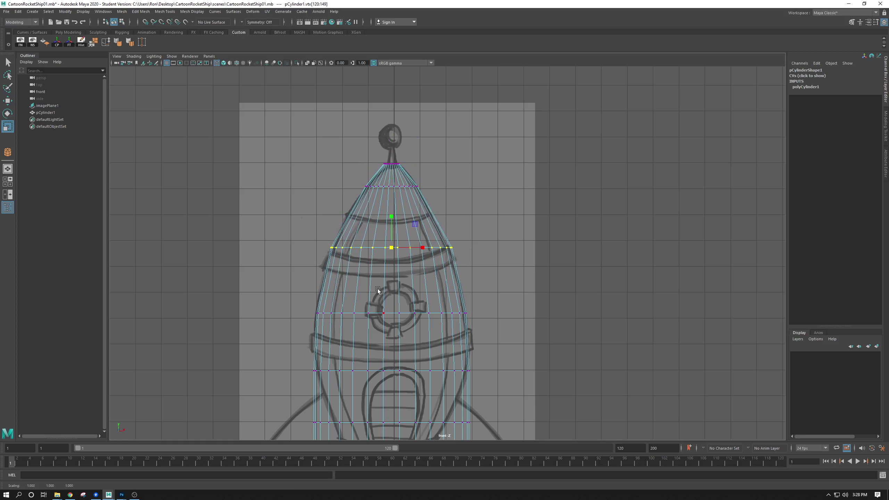
pyautogui.keyDown('alt'); pyautogui.moveTo(364, 268); pyautogui.dragTo(346, 168, button='middle'); pyautogui.keyUp('alt')
pyautogui.press('Down')
pyautogui.press('Down')
pyautogui.moveTo(372, 271); pyautogui.dragTo(368, 264)
pyautogui.moveTo(486, 186); pyautogui.dragTo(307, 220)
pyautogui.moveTo(373, 213); pyautogui.dragTo(373, 214)
# - Scale the two lowest vertex rows inward to match the tapered base of the rocket sketch
pyautogui.press('Down')
pyautogui.press('Down')
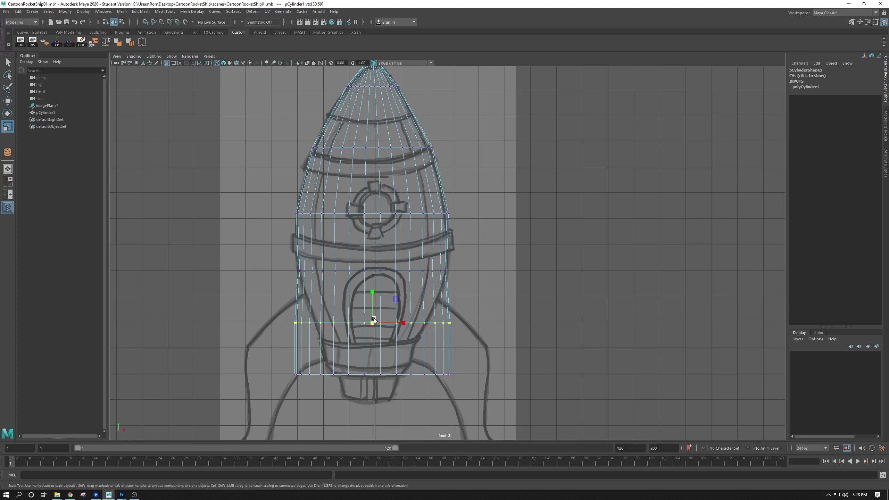
pyautogui.moveTo(373, 322); pyautogui.dragTo(341, 319)
pyautogui.moveTo(481, 337); pyautogui.dragTo(235, 424)
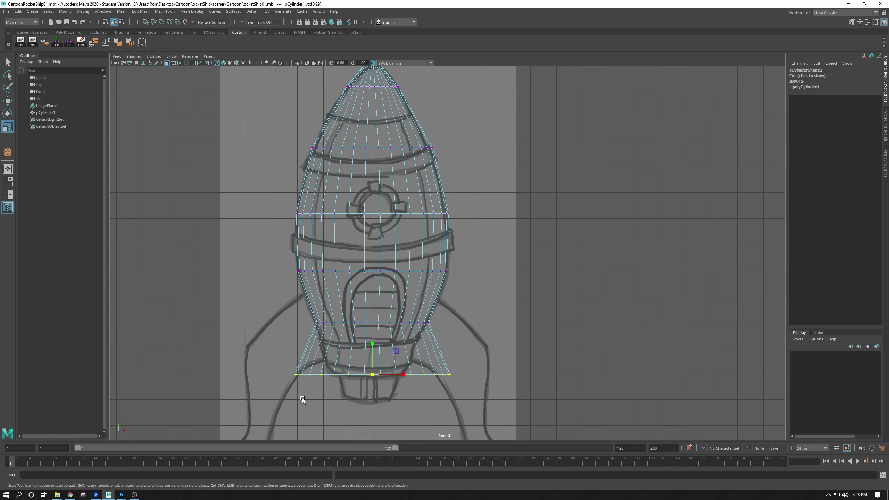
pyautogui.moveTo(375, 375); pyautogui.dragTo(324, 368)
# - Fine-tune the widths of the middle and upper vertex rows one by one to follow the sketched body outline
pyautogui.keyDown('alt'); pyautogui.moveTo(317, 228); pyautogui.dragTo(323, 238, button='middle'); pyautogui.keyUp('alt')
pyautogui.moveTo(492, 268); pyautogui.dragTo(301, 311)
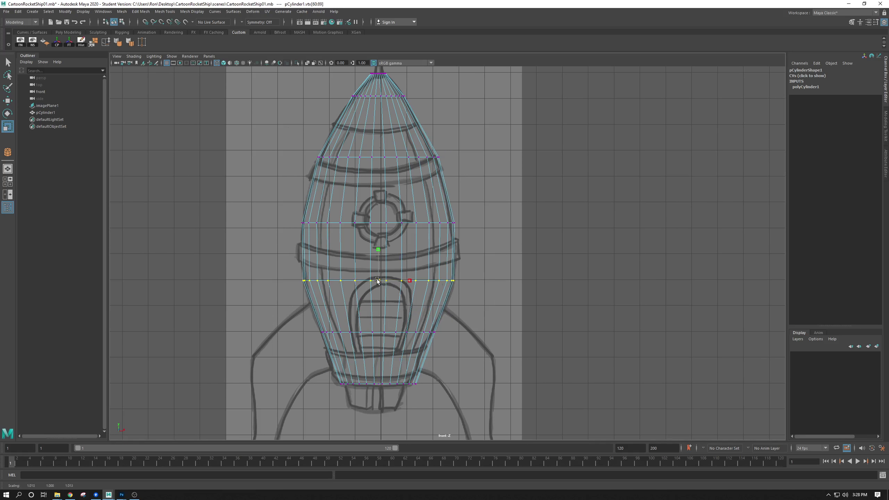
pyautogui.moveTo(486, 207); pyautogui.dragTo(264, 262)
pyautogui.moveTo(378, 224); pyautogui.dragTo(376, 222)
pyautogui.moveTo(290, 147); pyautogui.dragTo(492, 166)
pyautogui.moveTo(378, 157); pyautogui.dragTo(376, 157)
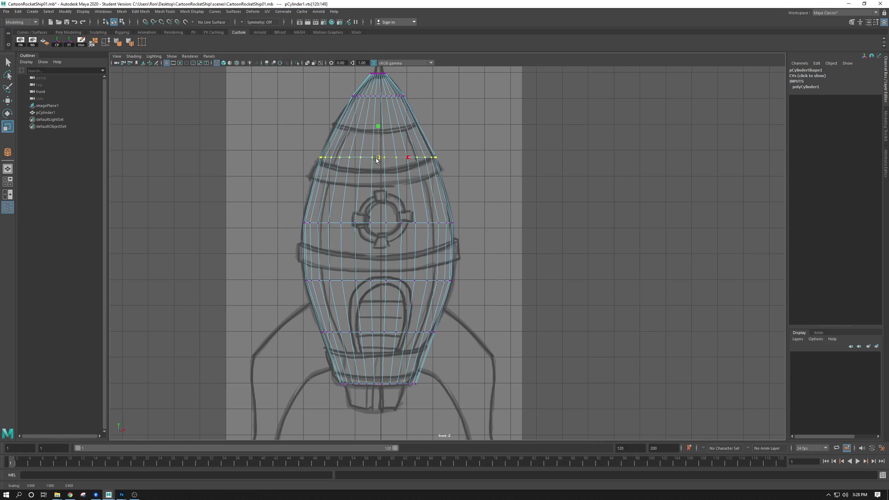
pyautogui.keyDown('alt'); pyautogui.moveTo(386, 142); pyautogui.dragTo(354, 175, button='middle'); pyautogui.keyUp('alt')
pyautogui.moveTo(436, 190); pyautogui.dragTo(385, 183)
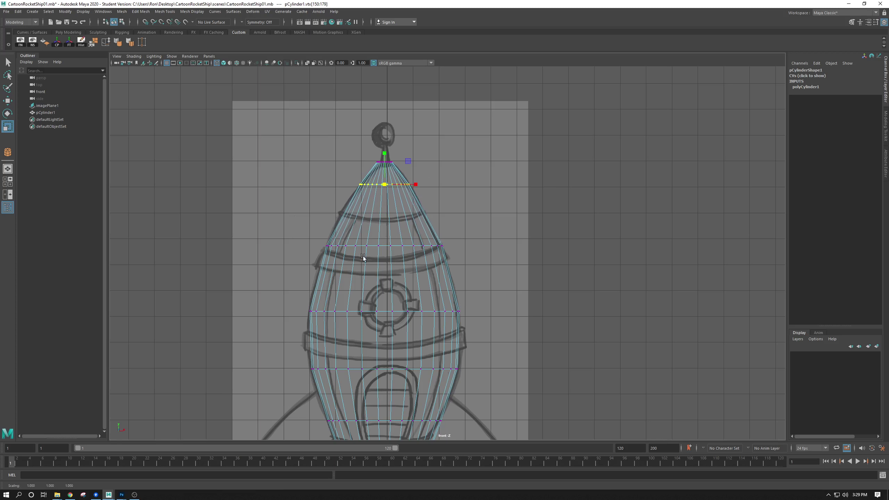
pyautogui.keyDown('alt'); pyautogui.moveTo(361, 254); pyautogui.dragTo(379, 202, button='middle'); pyautogui.keyUp('alt')
pyautogui.keyDown('alt'); pyautogui.moveTo(329, 353); pyautogui.dragTo(447, 306, button='right'); pyautogui.keyUp('alt')
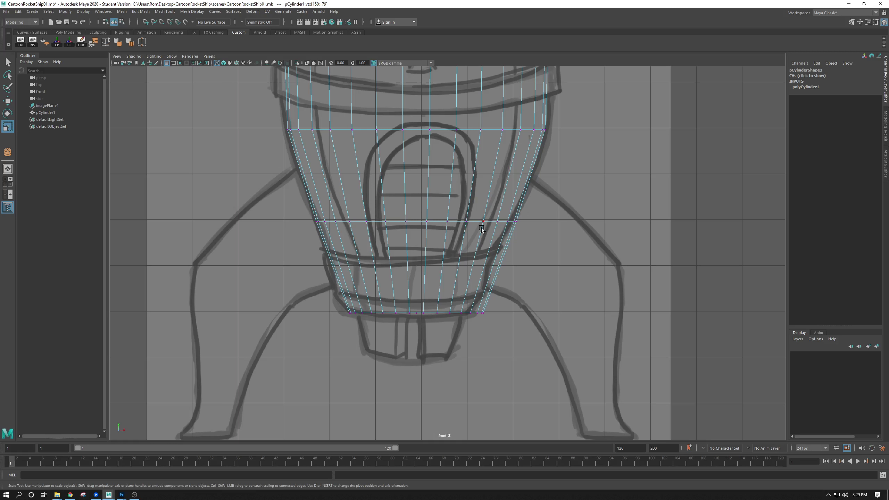
pyautogui.rightClick(403, 215)
pyautogui.click(395, 224)
pyautogui.click(121, 11)
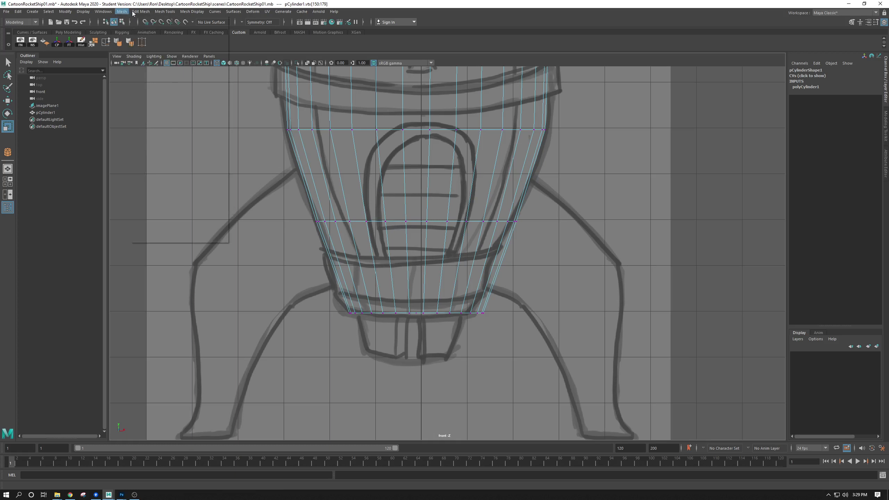
pyautogui.moveTo(139, 11)
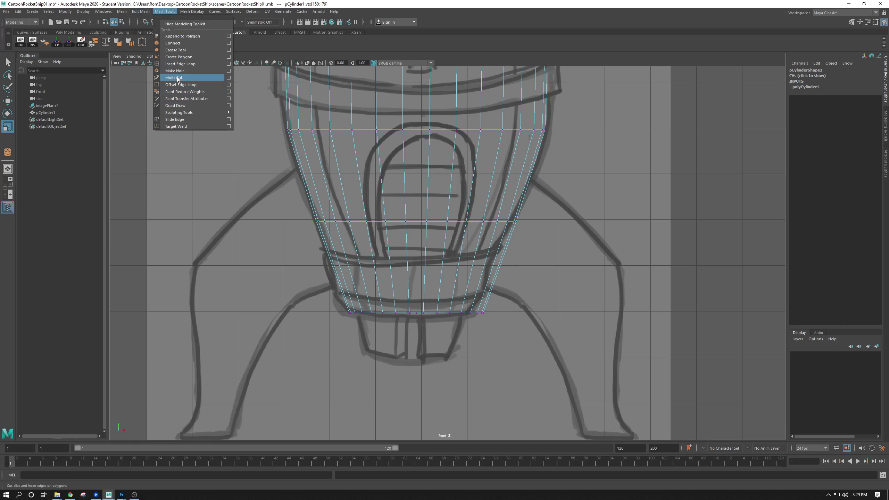
pyautogui.click(163, 13)
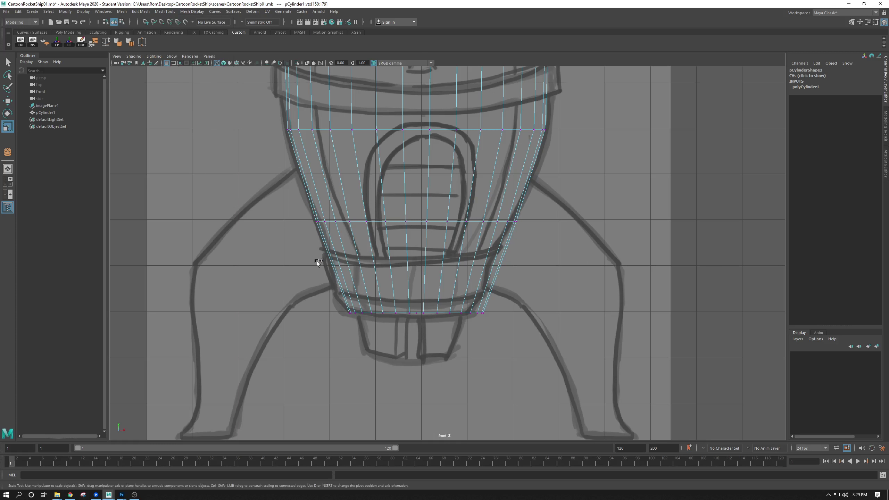
# - Cut a freehand zigzag path across the faces around the sketched door with the Multi-Cut tool
pyautogui.hotkey('ctrl', 'shift', 'x')
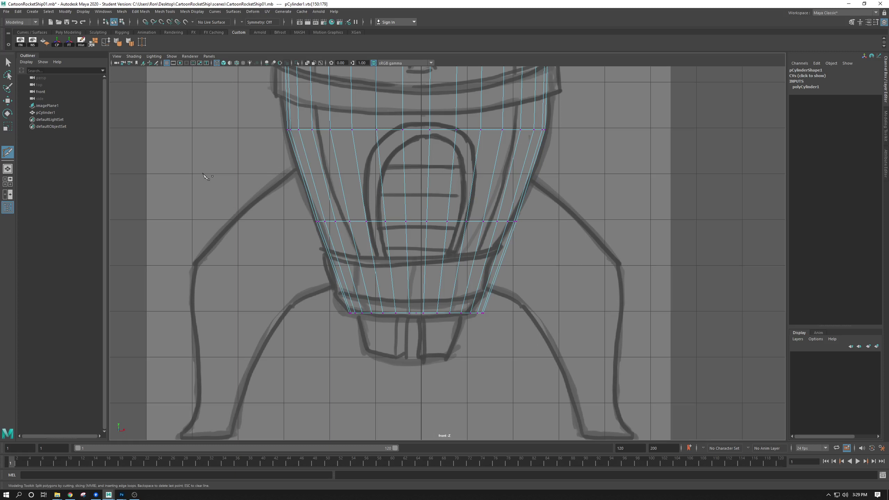
pyautogui.click(343, 189)
pyautogui.click(359, 170)
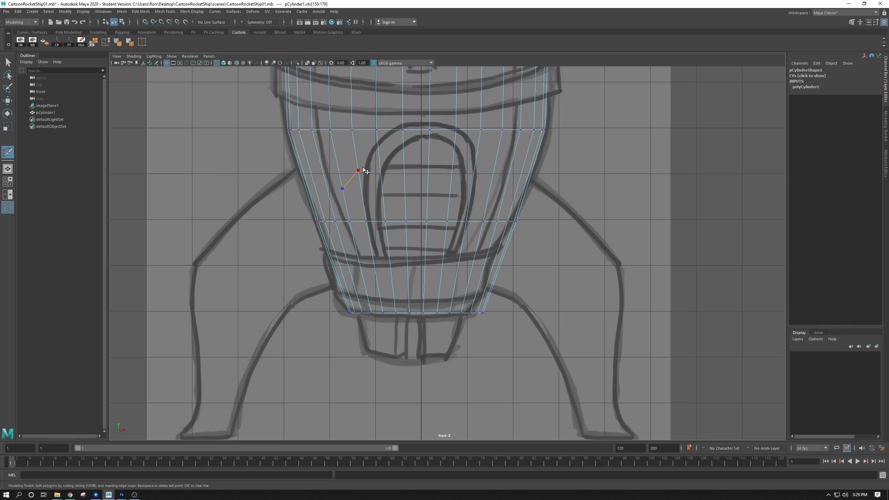
pyautogui.click(380, 161)
pyautogui.click(404, 183)
pyautogui.click(428, 183)
pyautogui.click(453, 160)
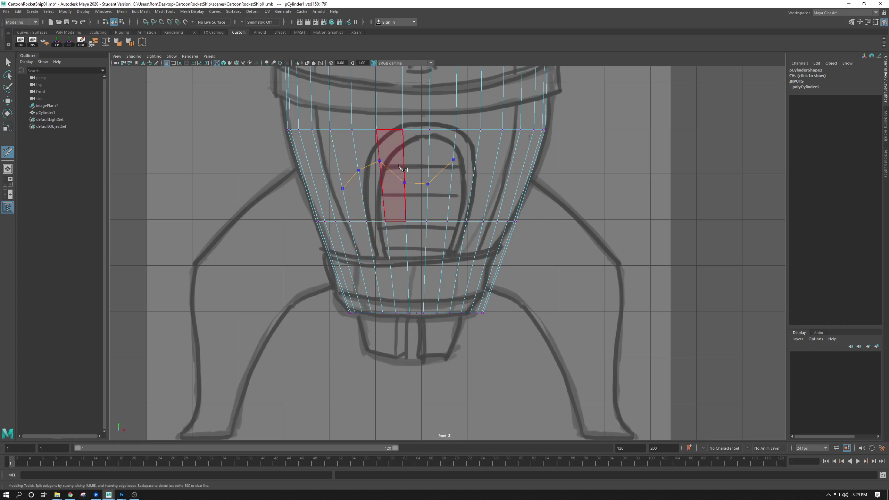
pyautogui.click(455, 130)
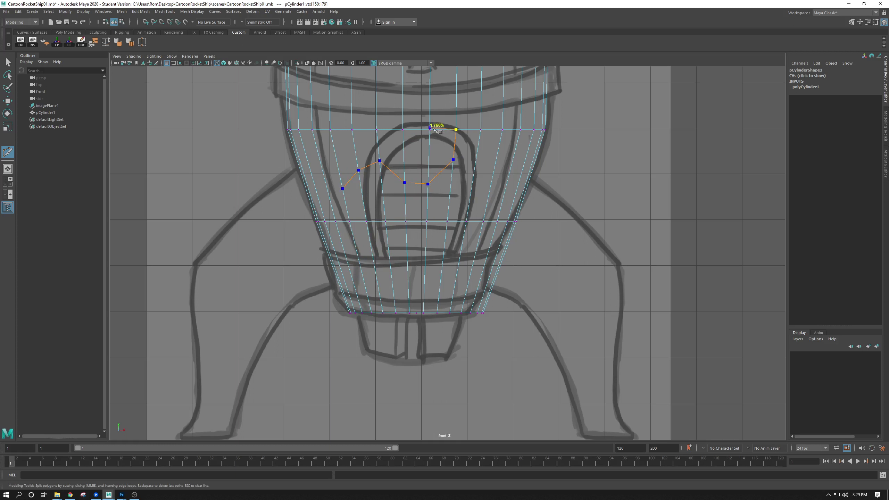
pyautogui.click(430, 84)
pyautogui.click(403, 129)
pyautogui.click(335, 154)
pyautogui.click(320, 162)
pyautogui.press('Return')
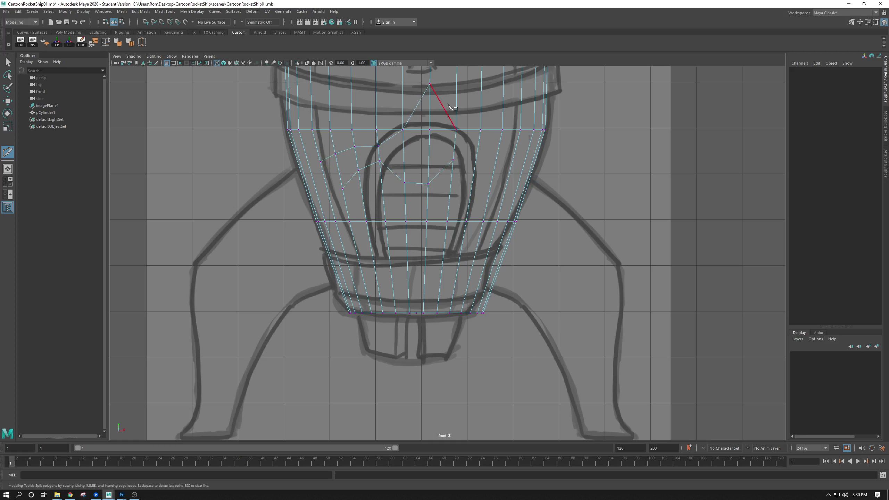
# - Undo the freehand cuts on the body's lower faces
pyautogui.click(427, 184)
pyautogui.press('BackSpace')
pyautogui.press('ctrl')
pyautogui.press('ctrl')
pyautogui.hotkey('ctrl', 'z')
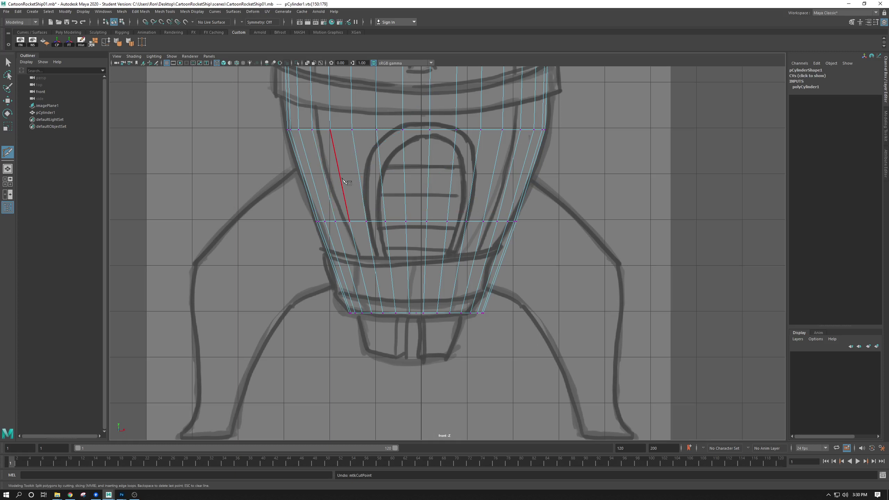
# - Preview edge-loop cuts on the body and examine the cylinder from nose to base in the perspective view
pyautogui.press('ctrl')
pyautogui.press('space')
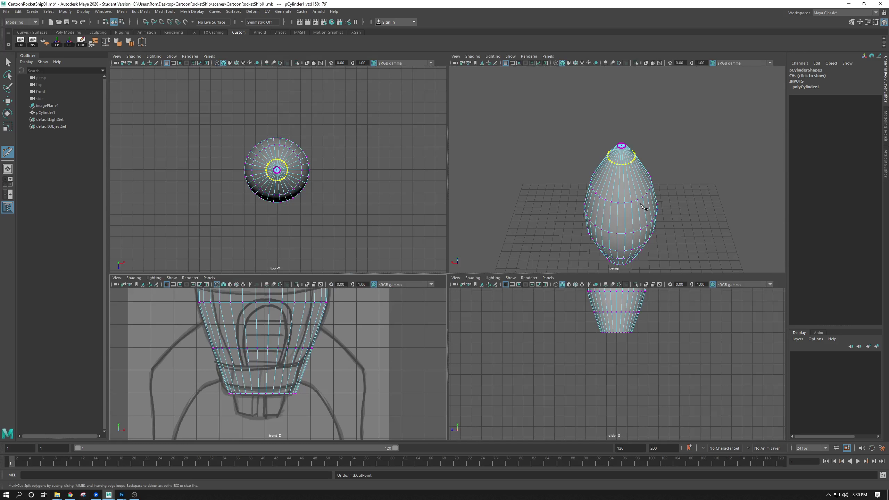
pyautogui.press('space')
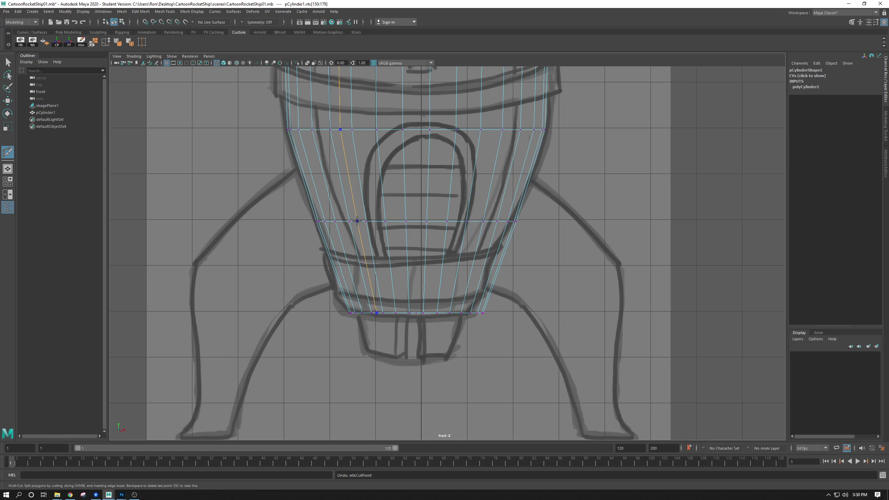
pyautogui.keyDown('alt'); pyautogui.moveTo(433, 182); pyautogui.dragTo(425, 243, button='middle'); pyautogui.keyUp('alt')
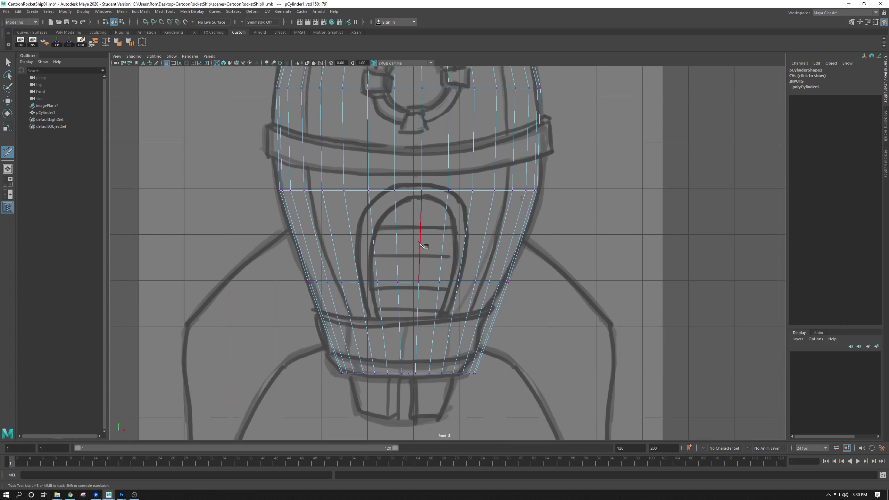
pyautogui.press('space')
pyautogui.press('space')
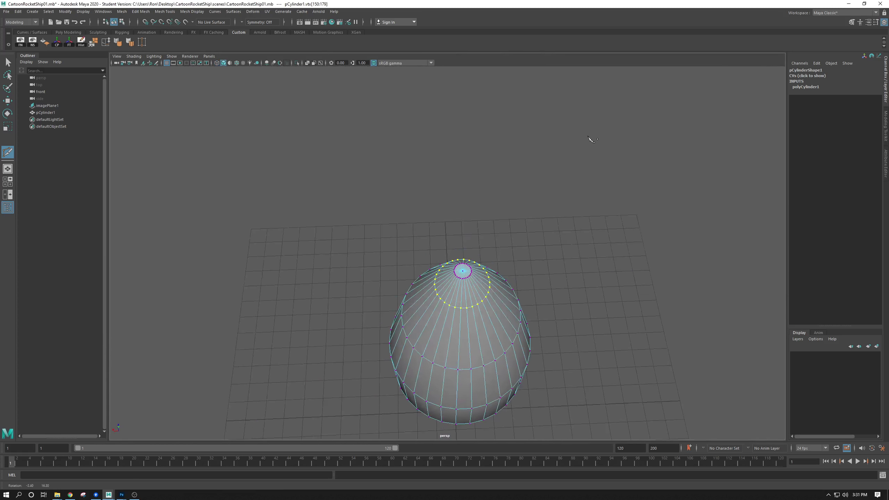
pyautogui.scroll(5, 537, 270)
pyautogui.scroll(3, 535, 270)
pyautogui.keyDown('alt'); pyautogui.moveTo(605, 365); pyautogui.dragTo(520, 278, button='middle'); pyautogui.keyUp('alt')
pyautogui.scroll(4, 519, 278)
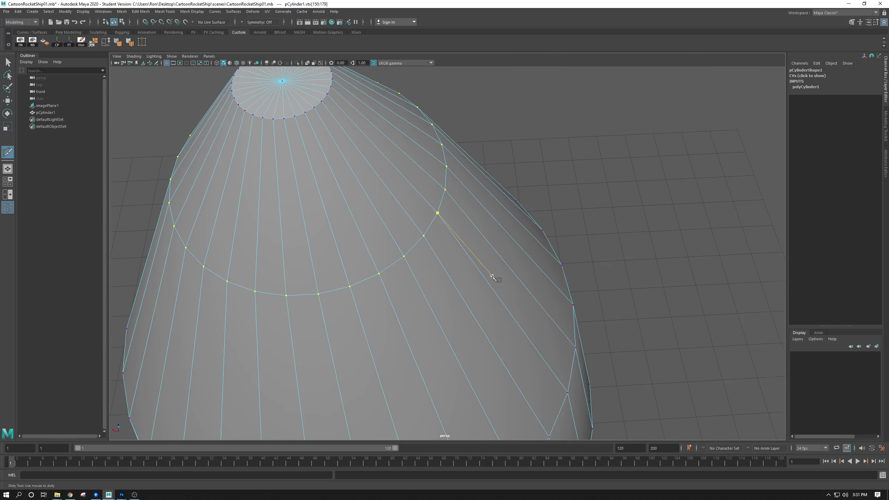
pyautogui.keyDown('alt'); pyautogui.moveTo(496, 275); pyautogui.dragTo(503, 279); pyautogui.keyUp('alt')
pyautogui.keyDown('alt'); pyautogui.moveTo(502, 278); pyautogui.dragTo(518, 267, button='middle'); pyautogui.keyUp('alt')
pyautogui.scroll(4, 464, 265)
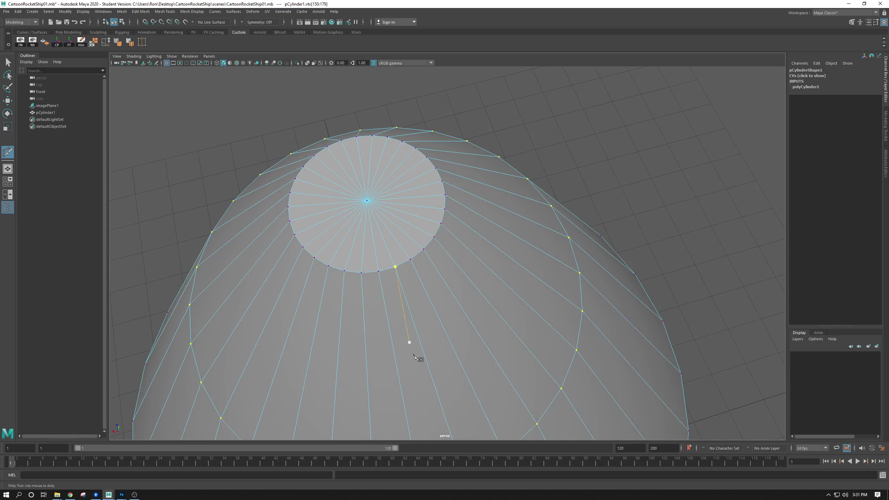
pyautogui.keyDown('alt'); pyautogui.moveTo(431, 381); pyautogui.dragTo(424, 355, button='middle'); pyautogui.keyUp('alt')
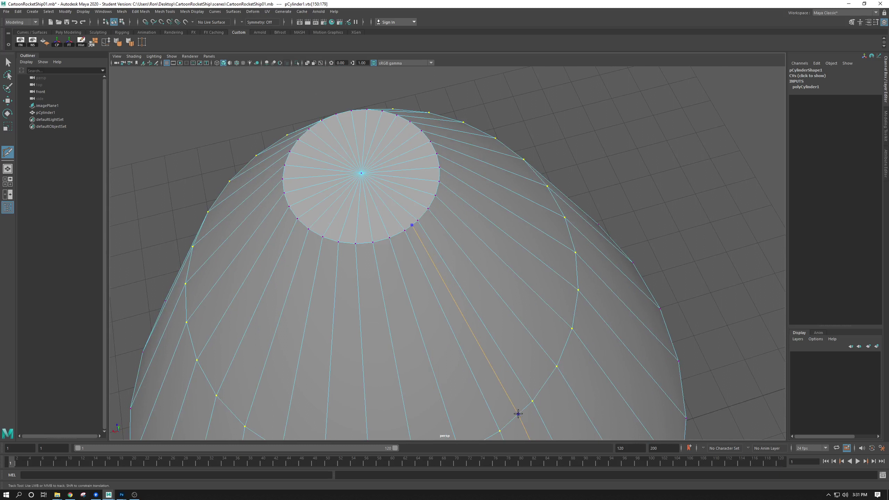
pyautogui.press('ctrl')
pyautogui.keyDown('alt'); pyautogui.moveTo(623, 379); pyautogui.dragTo(520, 307, button='right'); pyautogui.keyUp('alt')
pyautogui.keyDown('alt'); pyautogui.moveTo(520, 308); pyautogui.dragTo(509, 272); pyautogui.keyUp('alt')
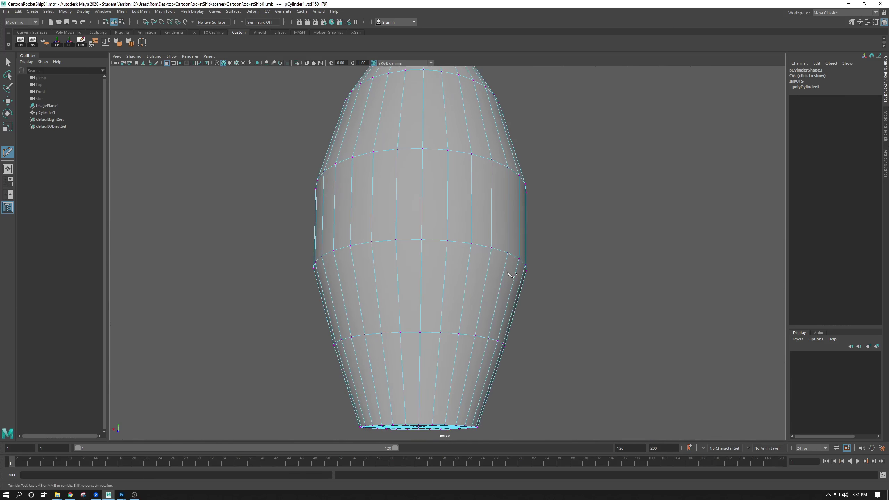
# - Insert four horizontal edge loops with Multi-Cut: below the porthole, across the door, and at the upper and lower edges of the base band
pyautogui.press('space')
pyautogui.press('space')
pyautogui.keyDown('alt'); pyautogui.moveTo(398, 250); pyautogui.dragTo(413, 270, button='middle'); pyautogui.keyUp('alt')
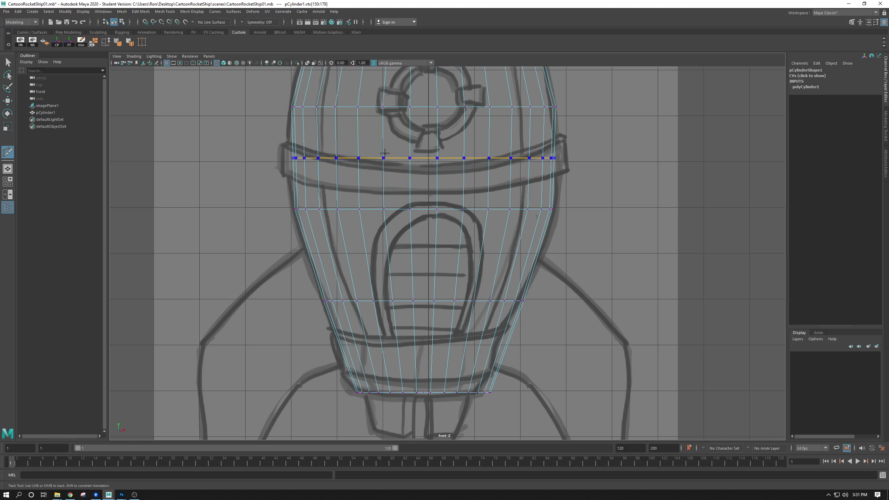
pyautogui.keyDown('ctrl'); pyautogui.click(384, 154); pyautogui.keyUp('ctrl')
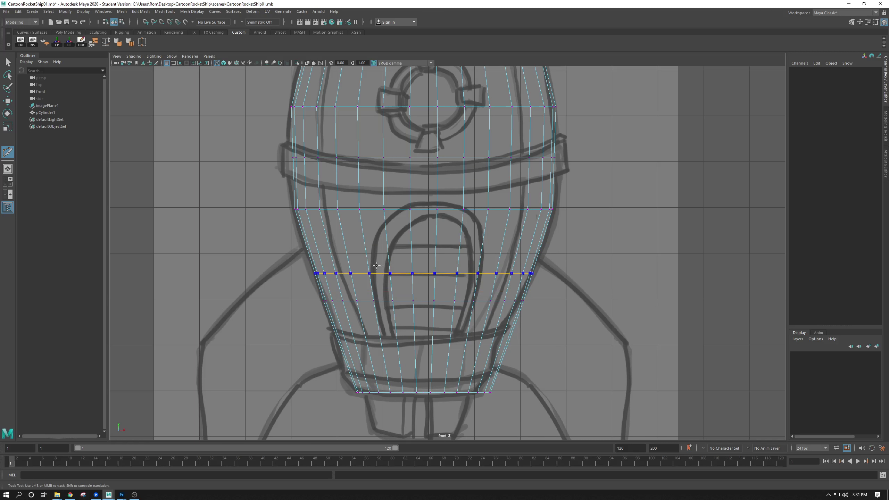
pyautogui.keyDown('ctrl'); pyautogui.click(376, 248); pyautogui.keyUp('ctrl')
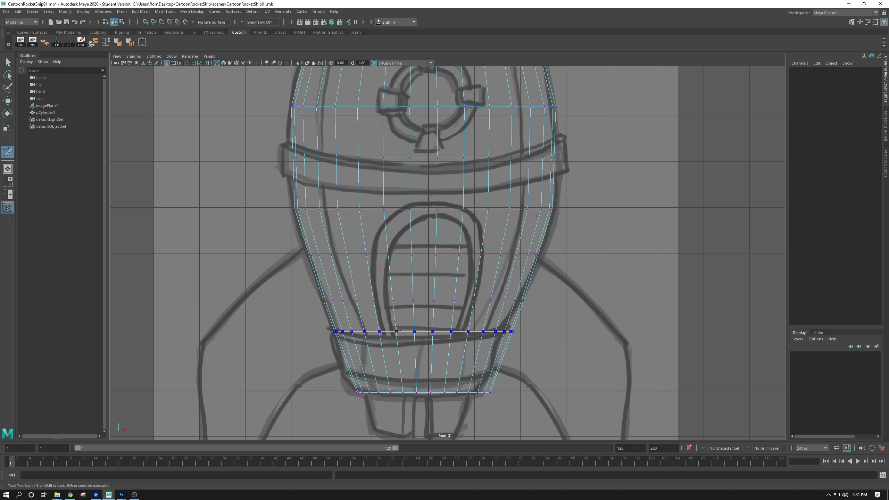
pyautogui.keyDown('ctrl'); pyautogui.click(395, 328); pyautogui.keyUp('ctrl')
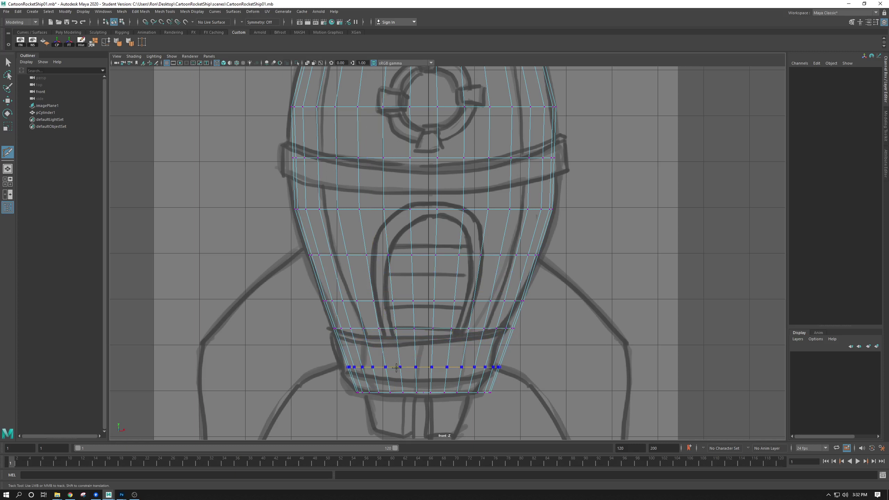
pyautogui.keyDown('ctrl'); pyautogui.click(398, 371); pyautogui.keyUp('ctrl')
# - Leave Multi-Cut, switch the cylinder to edge selection and compare its outline with the sketch from nose to base
pyautogui.press('w')
pyautogui.click(437, 160)
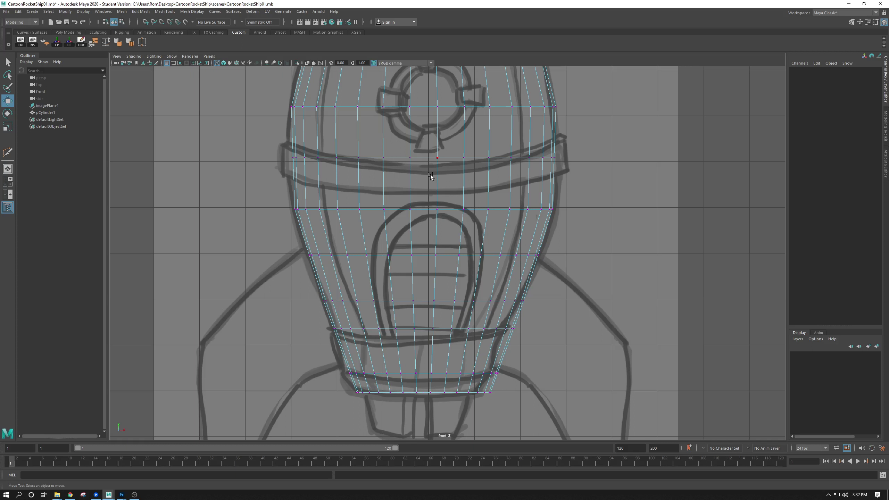
pyautogui.moveTo(428, 157); pyautogui.dragTo(428, 142, button='right')
pyautogui.press('space')
pyautogui.press('space')
pyautogui.keyDown('alt'); pyautogui.moveTo(396, 273); pyautogui.dragTo(374, 243, button='right'); pyautogui.keyUp('alt')
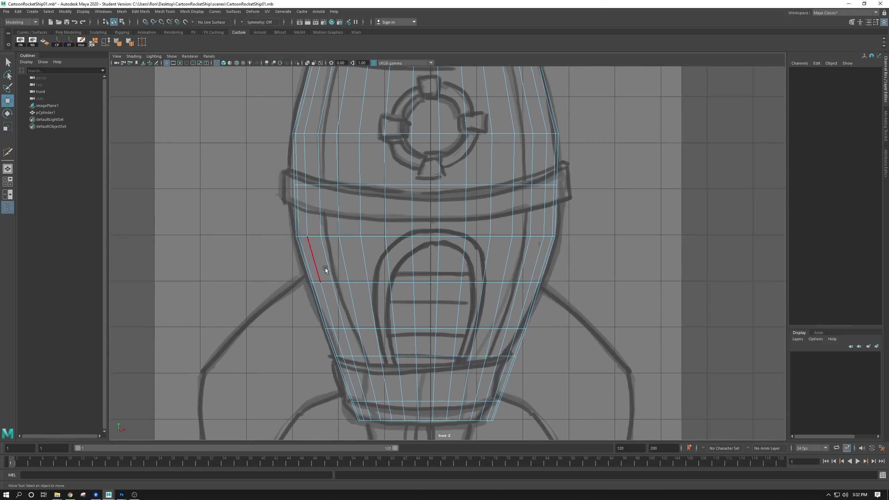
pyautogui.keyDown('alt'); pyautogui.moveTo(324, 313); pyautogui.dragTo(341, 346, button='right'); pyautogui.keyUp('alt')
pyautogui.keyDown('alt'); pyautogui.moveTo(341, 346); pyautogui.dragTo(341, 377, button='middle'); pyautogui.keyUp('alt')
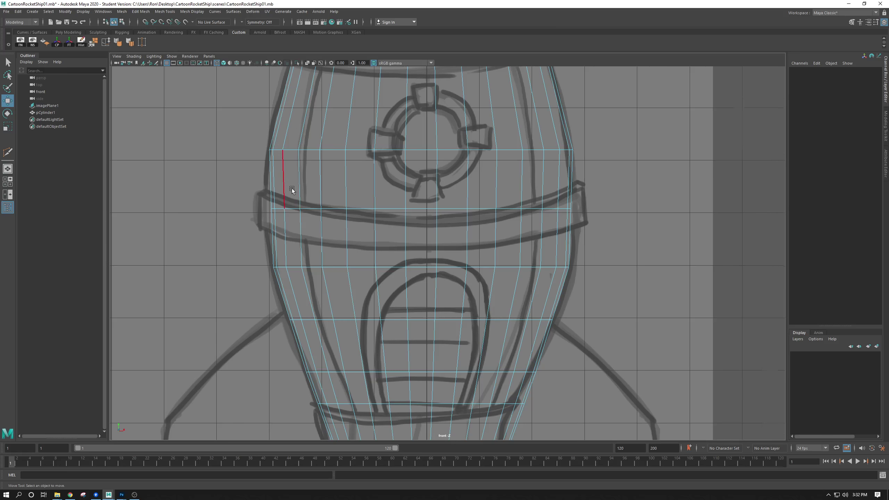
pyautogui.scroll(-3, 291, 189)
pyautogui.scroll(3, 324, 200)
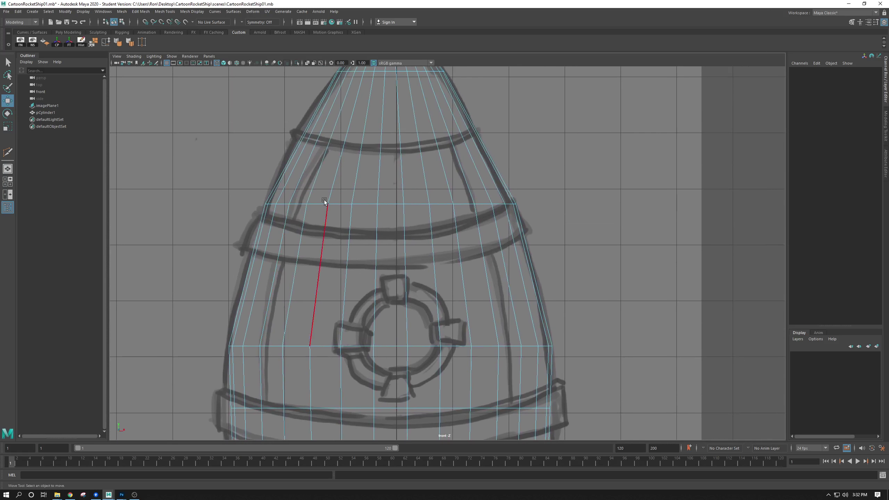
pyautogui.keyDown('alt'); pyautogui.moveTo(327, 160); pyautogui.dragTo(317, 223, button='middle'); pyautogui.keyUp('alt')
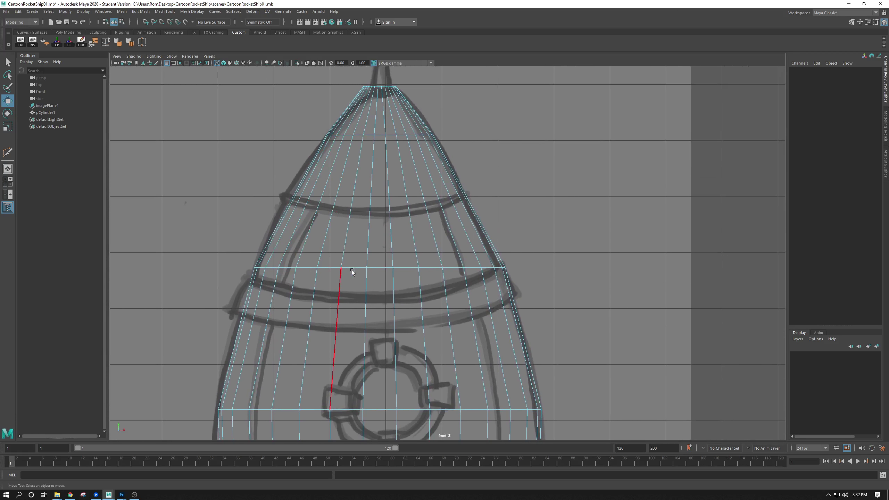
pyautogui.keyDown('alt'); pyautogui.moveTo(351, 270); pyautogui.dragTo(378, 116, button='middle'); pyautogui.keyUp('alt')
pyautogui.keyDown('alt'); pyautogui.moveTo(368, 296); pyautogui.dragTo(331, 175, button='middle'); pyautogui.keyUp('alt')
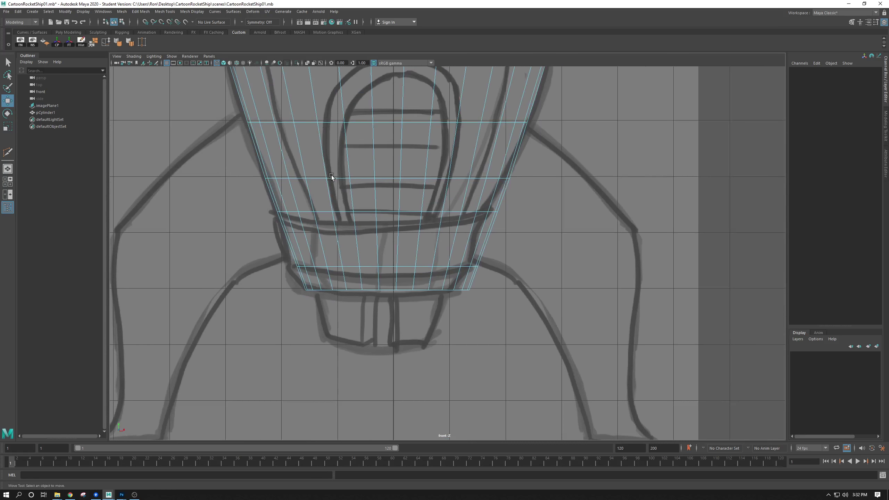
# - Scale the edge loop at the lower edge of the base band outward to the sketch outline
pyautogui.doubleClick(349, 266)
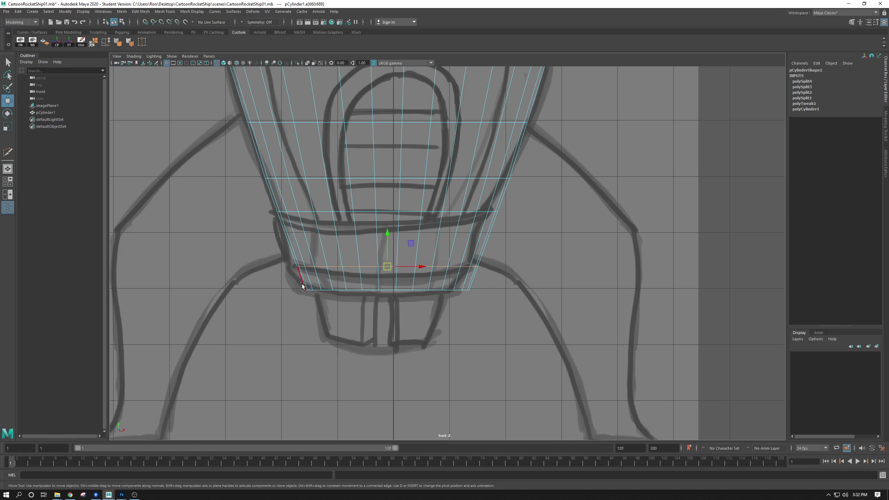
pyautogui.press('r')
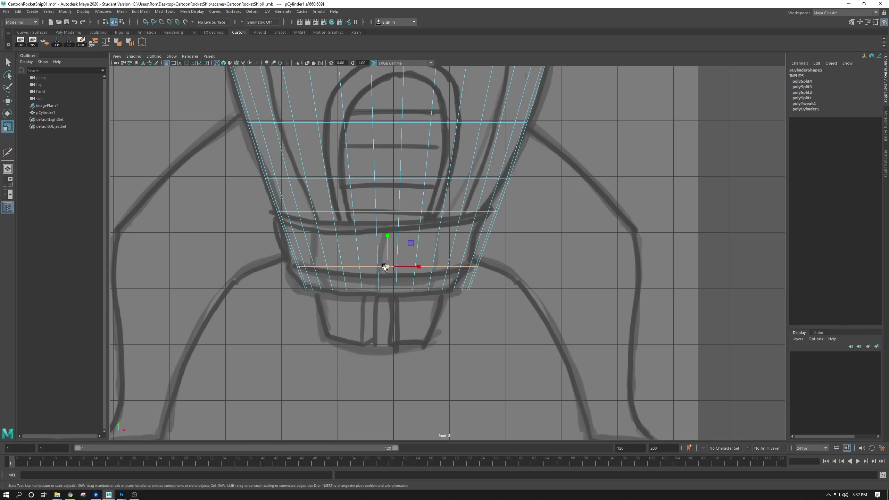
pyautogui.click(348, 268)
pyautogui.doubleClick(348, 269)
pyautogui.press('space')
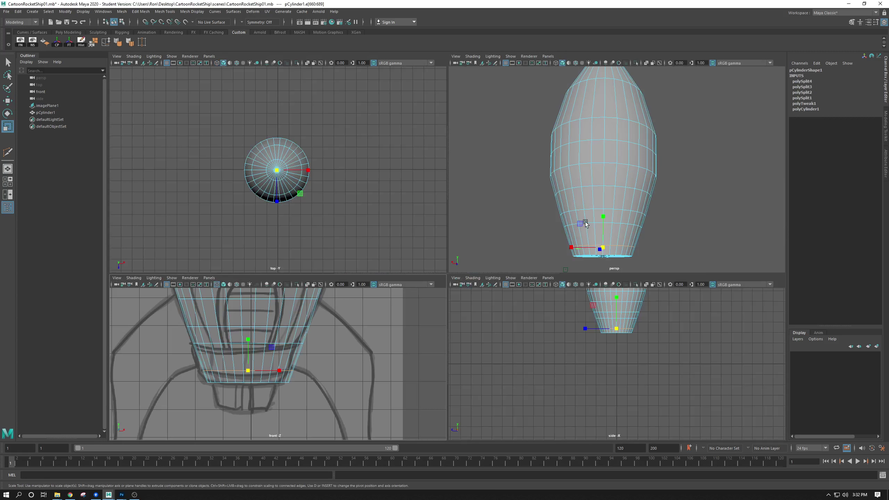
pyautogui.press('space')
pyautogui.moveTo(386, 265); pyautogui.dragTo(399, 264)
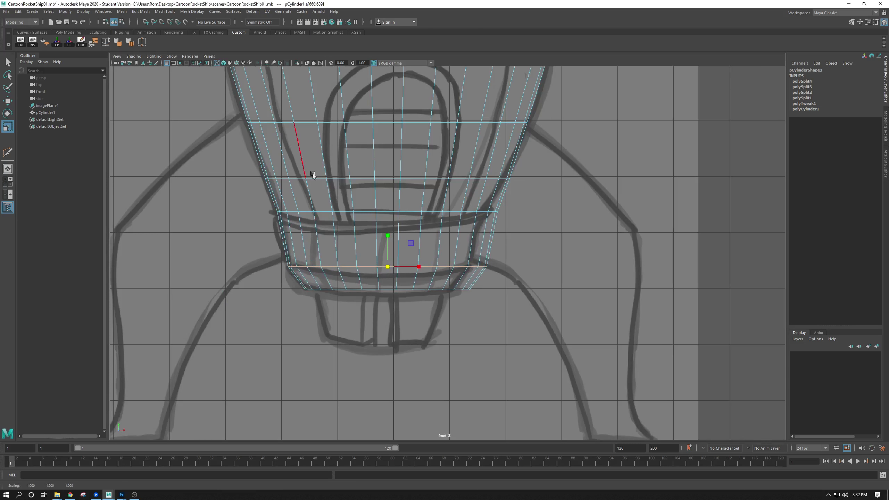
# - Move the edge loop at the base band's upper edge slightly down and scale it outward to the sketch outline
pyautogui.keyDown('alt'); pyautogui.moveTo(340, 174); pyautogui.dragTo(343, 182, button='middle'); pyautogui.keyUp('alt')
pyautogui.doubleClick(364, 220)
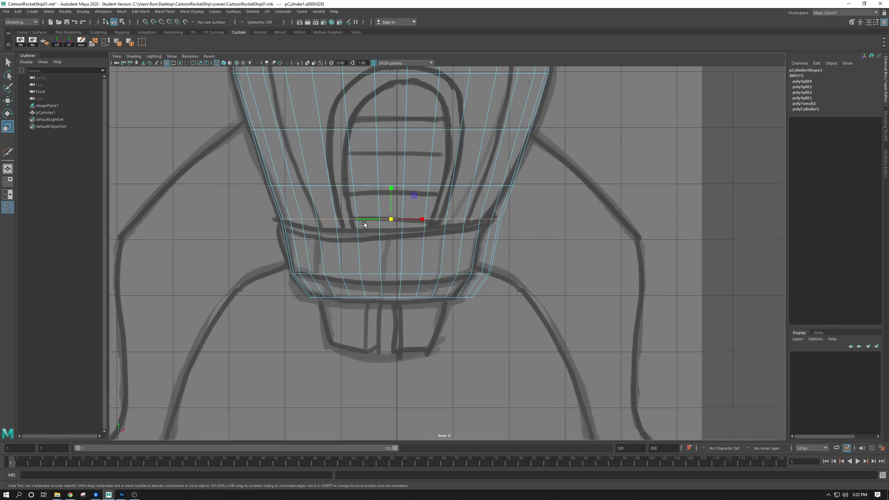
pyautogui.press('w')
pyautogui.moveTo(393, 186); pyautogui.dragTo(393, 193)
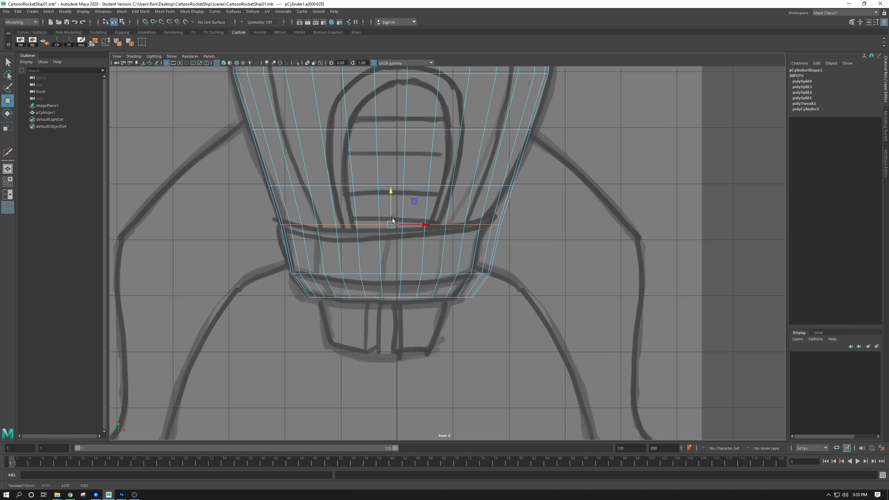
pyautogui.press('r')
pyautogui.moveTo(392, 225); pyautogui.dragTo(397, 221)
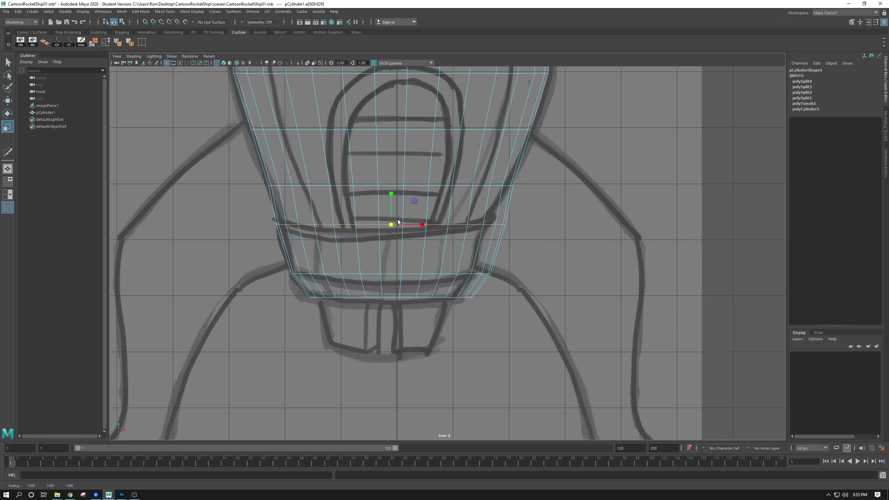
# - Scale the two edge loops crossing the sketched door slightly outward to follow the rocket's outline
pyautogui.doubleClick(321, 186)
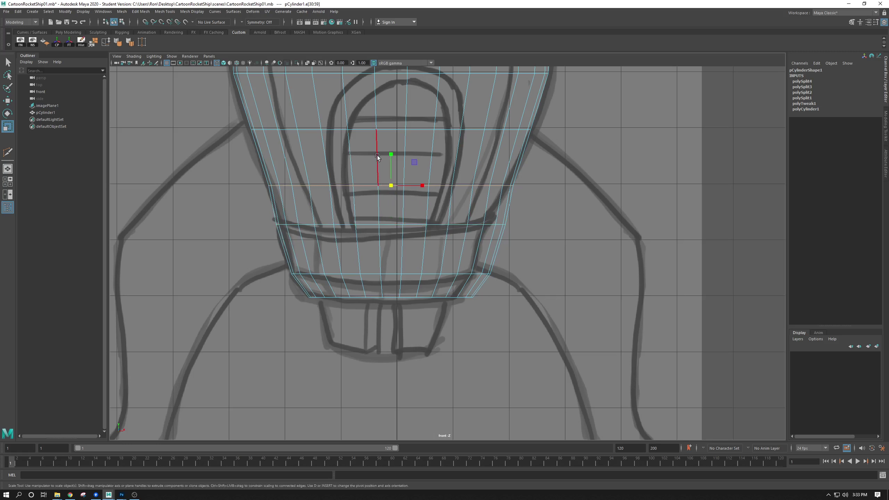
pyautogui.keyDown('alt'); pyautogui.moveTo(376, 157); pyautogui.dragTo(363, 197, button='middle'); pyautogui.keyUp('alt')
pyautogui.moveTo(375, 226); pyautogui.dragTo(379, 234)
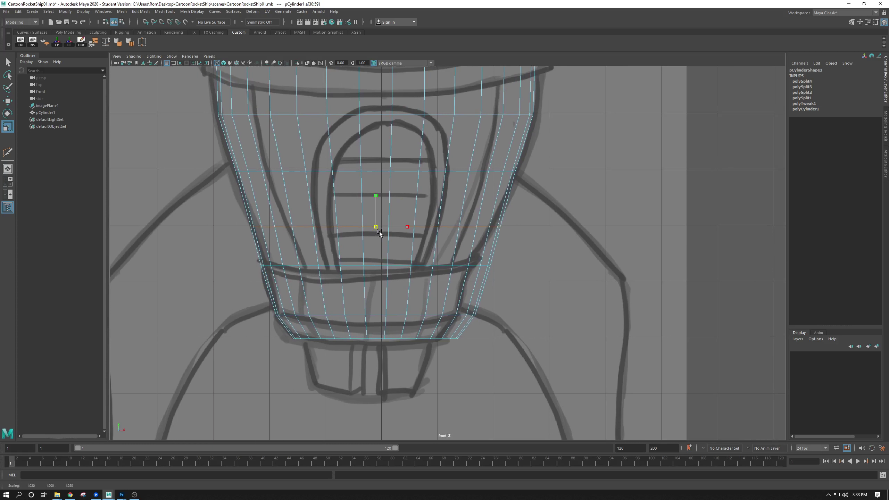
pyautogui.doubleClick(314, 170)
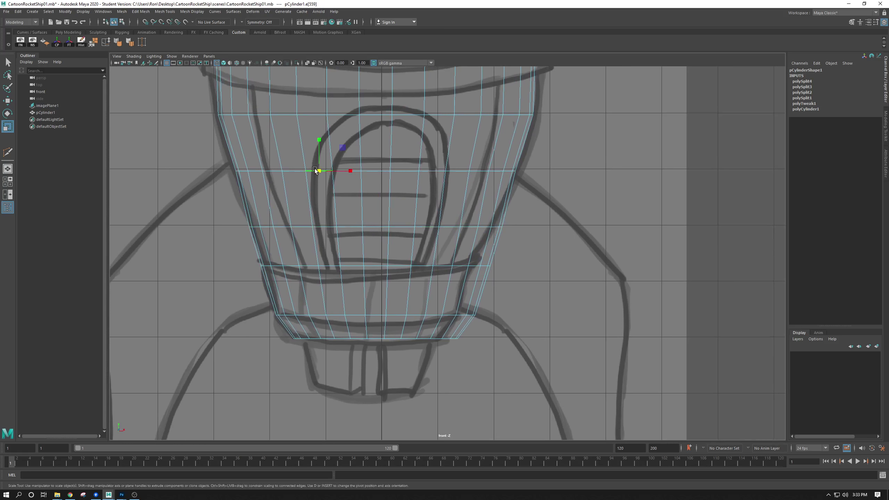
pyautogui.moveTo(374, 171); pyautogui.dragTo(378, 175)
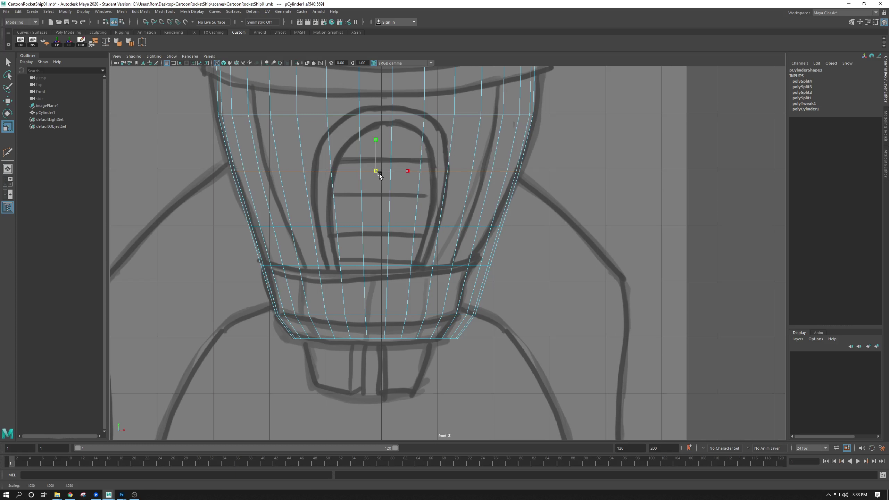
# - Try deleting the edge loop at the top of the sketched door, and undo the deletion
pyautogui.keyDown('alt'); pyautogui.moveTo(379, 173); pyautogui.dragTo(372, 208, button='middle'); pyautogui.keyUp('alt')
pyautogui.doubleClick(344, 159)
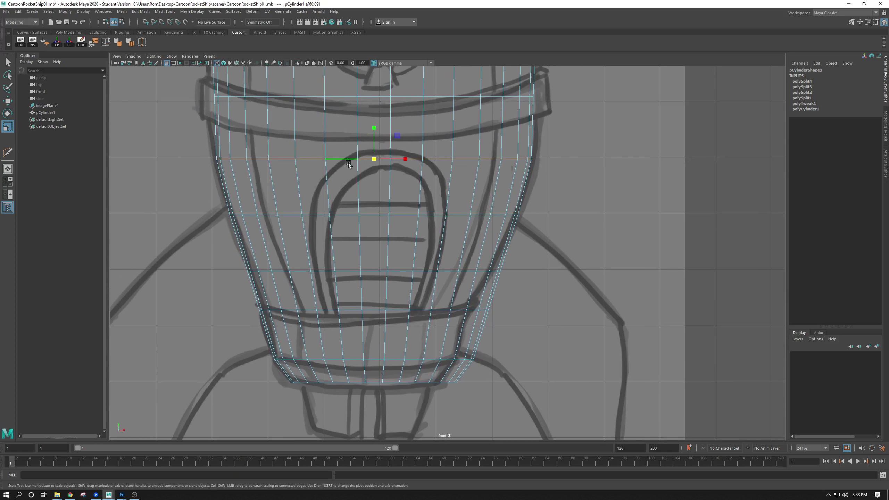
pyautogui.moveTo(373, 158); pyautogui.dragTo(376, 159)
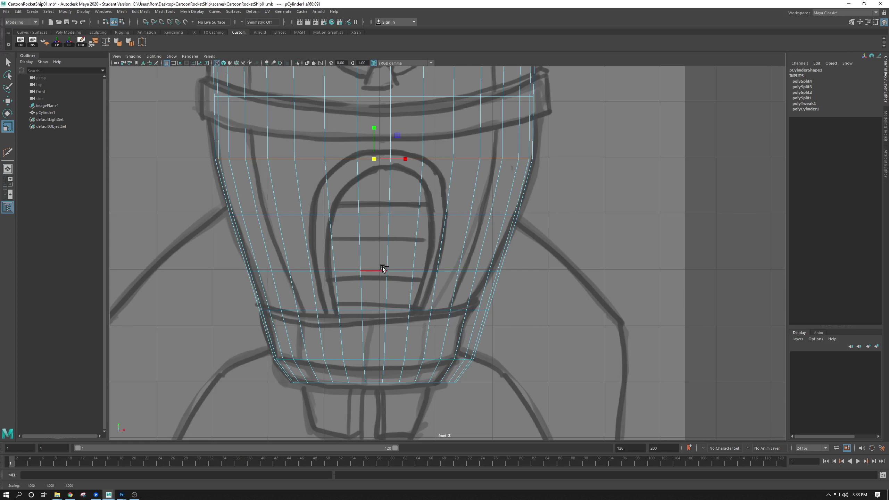
pyautogui.hotkey('ctrl', 'Delete')
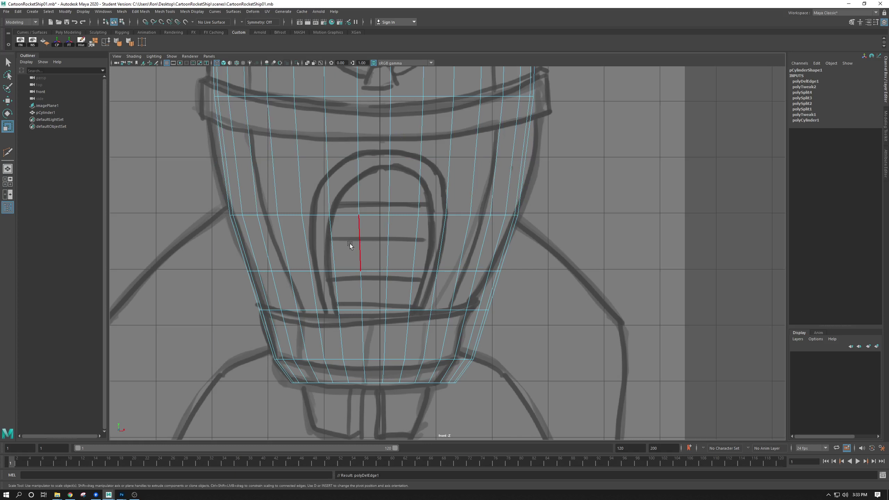
pyautogui.hotkey('ctrl', 'z')
# - Try moving the edge loop near the door's third rung straight up to the loop above it, and undo the move
pyautogui.scroll(-6, 333, 243)
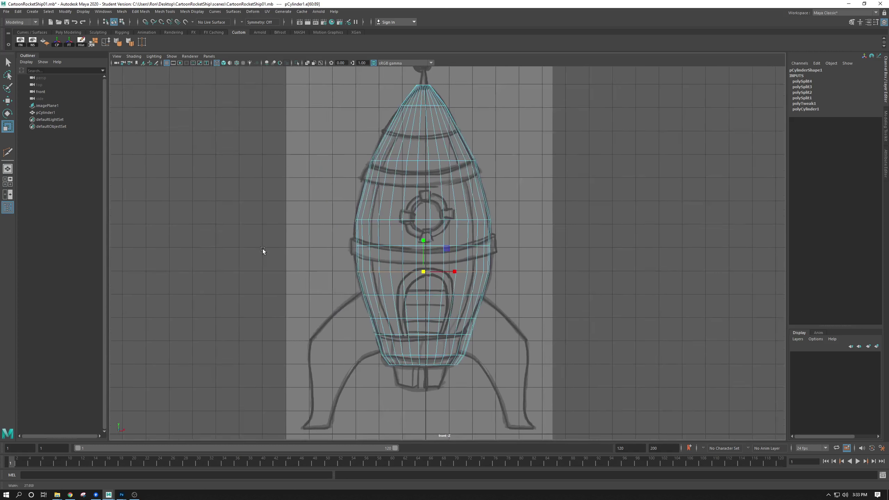
pyautogui.keyDown('alt'); pyautogui.moveTo(262, 248); pyautogui.dragTo(352, 314, button='right'); pyautogui.keyUp('alt')
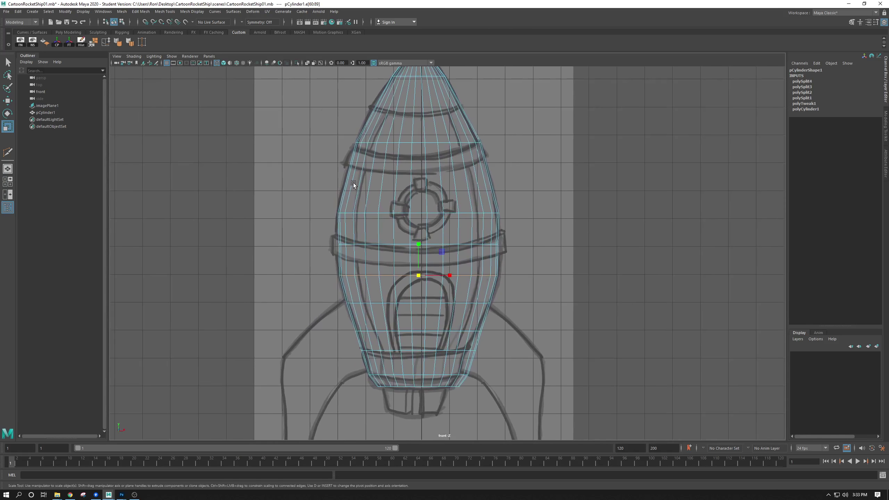
pyautogui.keyDown('alt'); pyautogui.moveTo(353, 183); pyautogui.dragTo(425, 317, button='right'); pyautogui.keyUp('alt')
pyautogui.keyDown('alt'); pyautogui.moveTo(386, 286); pyautogui.dragTo(369, 191, button='middle'); pyautogui.keyUp('alt')
pyautogui.keyDown('alt'); pyautogui.moveTo(369, 191); pyautogui.dragTo(420, 324, button='right'); pyautogui.keyUp('alt')
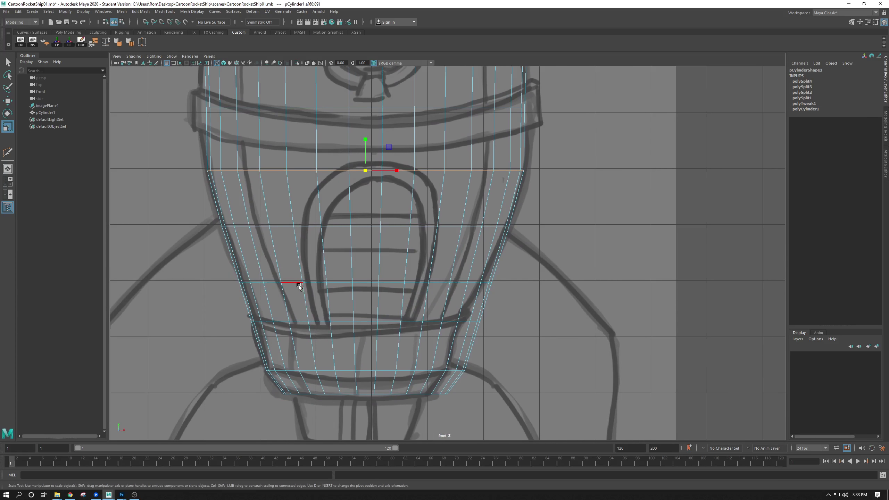
pyautogui.click(294, 284)
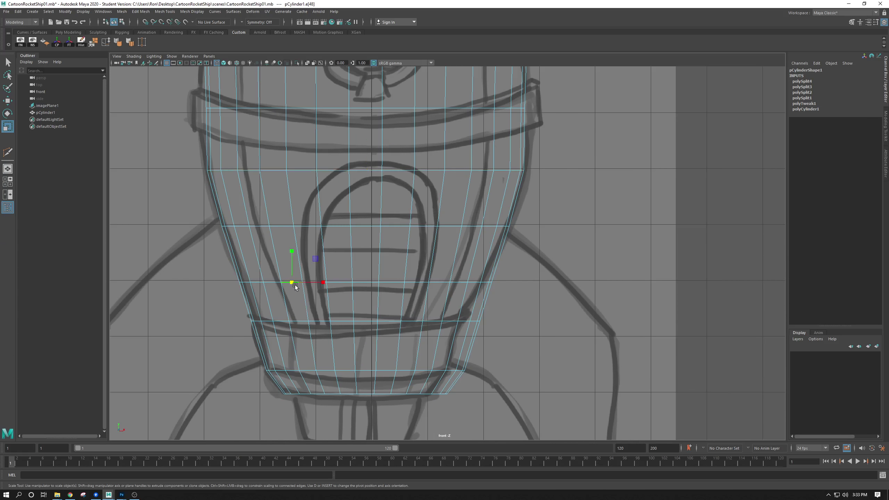
pyautogui.doubleClick(268, 282)
pyautogui.press('w')
pyautogui.moveTo(364, 251); pyautogui.dragTo(364, 200)
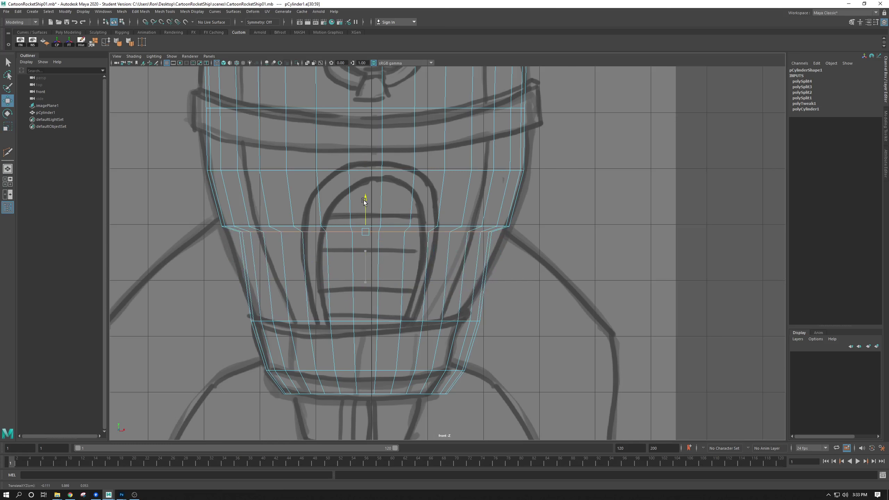
pyautogui.hotkey('ctrl', 'z')
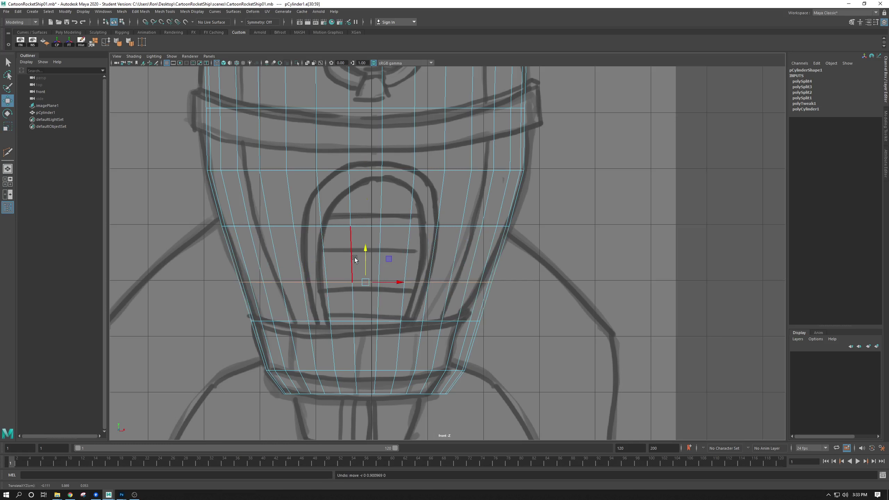
# - Move the edge loop near the door's third rung down to the base band's upper edge and scale it inward
pyautogui.press('r')
pyautogui.moveTo(364, 282); pyautogui.dragTo(356, 282)
pyautogui.press('w')
pyautogui.click(364, 255)
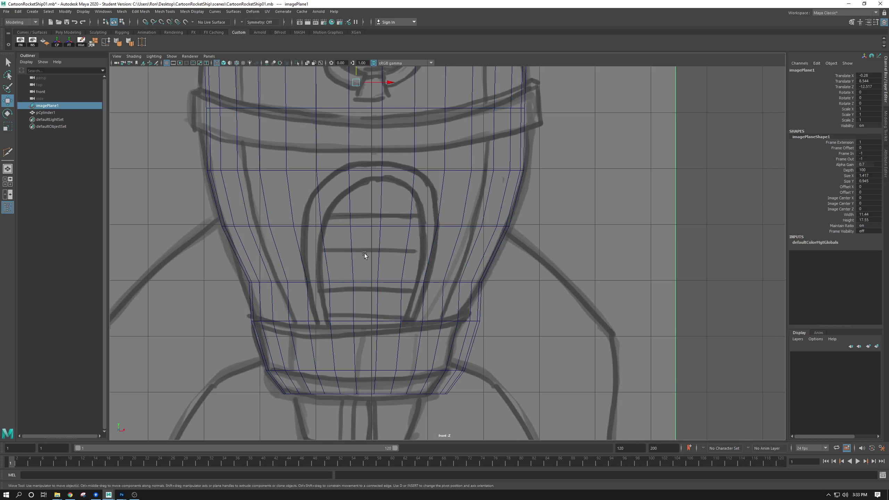
pyautogui.hotkey('ctrl', 'z')
pyautogui.moveTo(365, 248); pyautogui.dragTo(369, 283)
pyautogui.press('r')
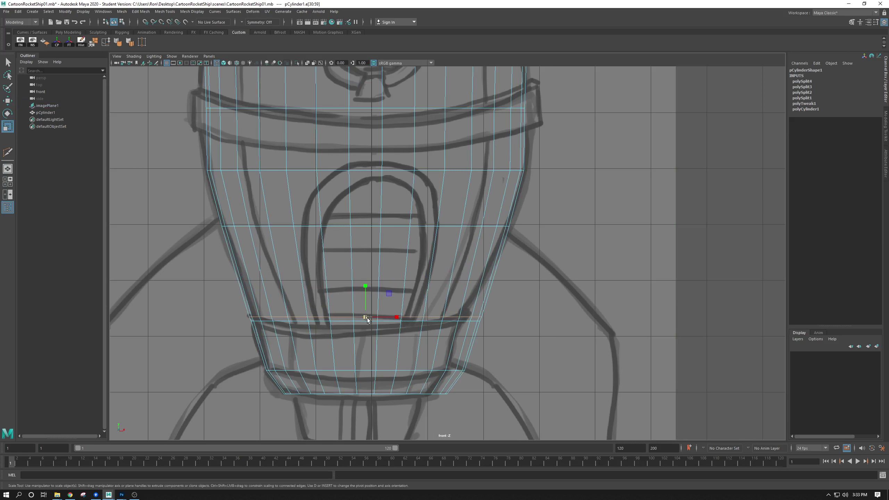
pyautogui.moveTo(366, 318); pyautogui.dragTo(367, 289)
# - In the perspective view, scale the lowered edge loop inward to form a recessed ledge above the base band and inspect it
pyautogui.press('w')
pyautogui.press('space')
pyautogui.press('space')
pyautogui.press('f')
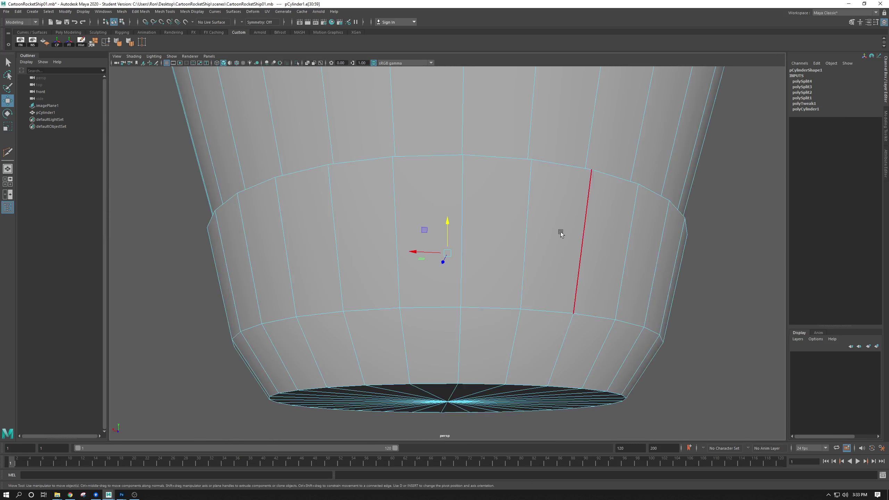
pyautogui.keyDown('alt'); pyautogui.moveTo(569, 221); pyautogui.dragTo(501, 288); pyautogui.keyUp('alt')
pyautogui.keyDown('alt'); pyautogui.moveTo(502, 287); pyautogui.dragTo(446, 267, button='right'); pyautogui.keyUp('alt')
pyautogui.press('e')
pyautogui.press('r')
pyautogui.moveTo(448, 253); pyautogui.dragTo(442, 299)
pyautogui.keyDown('alt'); pyautogui.moveTo(443, 298); pyautogui.dragTo(381, 241, button='right'); pyautogui.keyUp('alt')
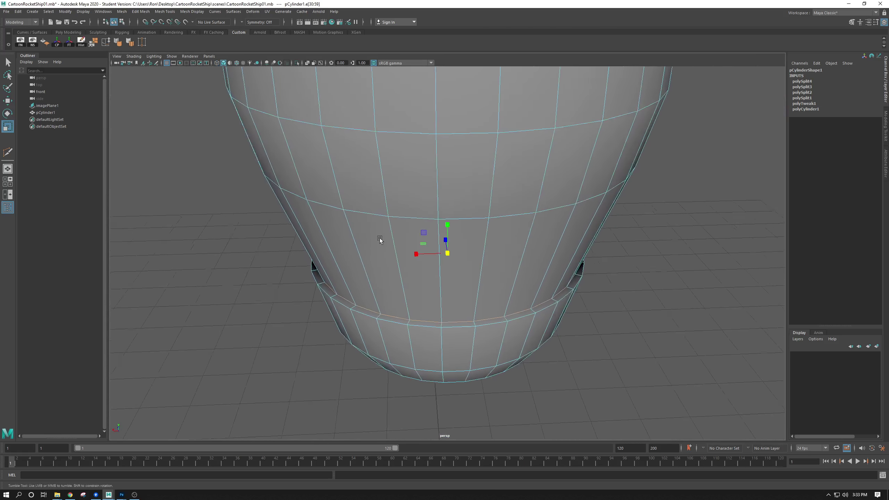
pyautogui.keyDown('alt'); pyautogui.moveTo(381, 242); pyautogui.dragTo(372, 223); pyautogui.keyUp('alt')
pyautogui.keyDown('alt'); pyautogui.moveTo(372, 219); pyautogui.dragTo(372, 250, button='middle'); pyautogui.keyUp('alt')
pyautogui.keyDown('alt'); pyautogui.moveTo(372, 242); pyautogui.dragTo(358, 270); pyautogui.keyUp('alt')
pyautogui.scroll(-3, 357, 270)
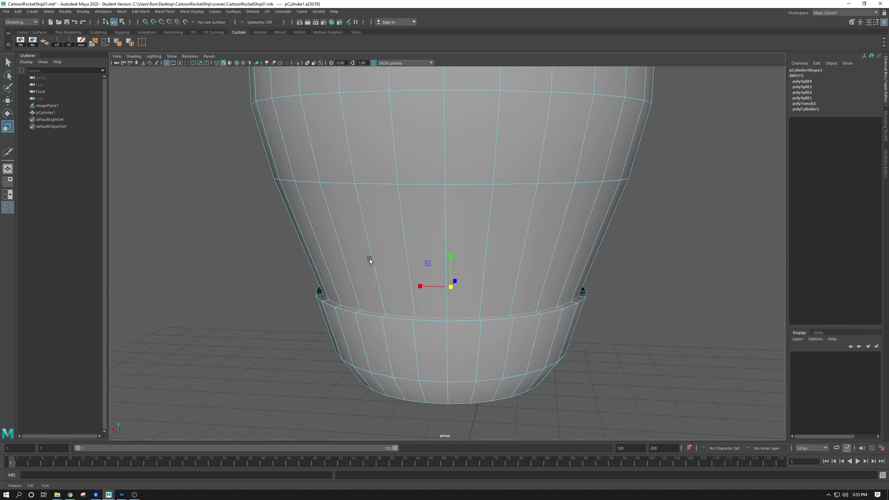
# - In the front view, bring the lowered edge loop back up to the door's third rung, matching the rocket's outline
pyautogui.press('space')
pyautogui.press('space')
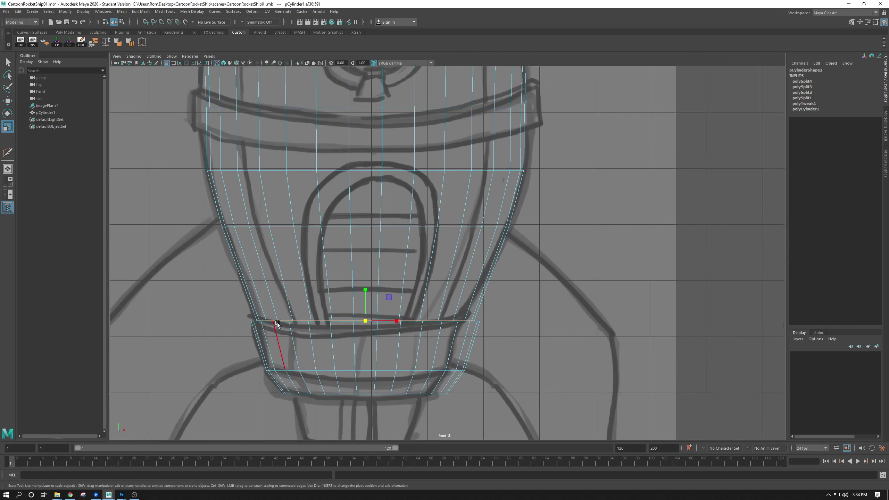
pyautogui.scroll(4, 358, 283)
pyautogui.press('w')
pyautogui.moveTo(406, 257); pyautogui.dragTo(431, 247)
pyautogui.press('r')
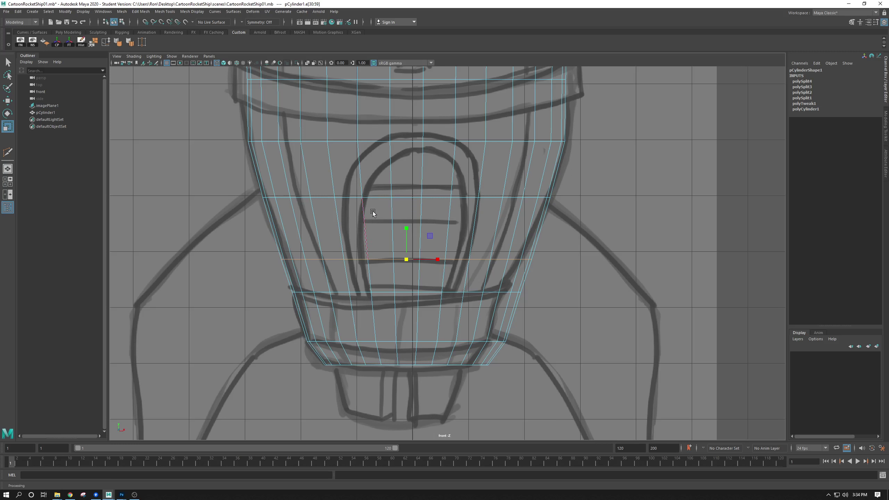
# - Slide the edge loop at the door's third rung slightly up along the body with the Slide Edge tool
pyautogui.click(169, 11)
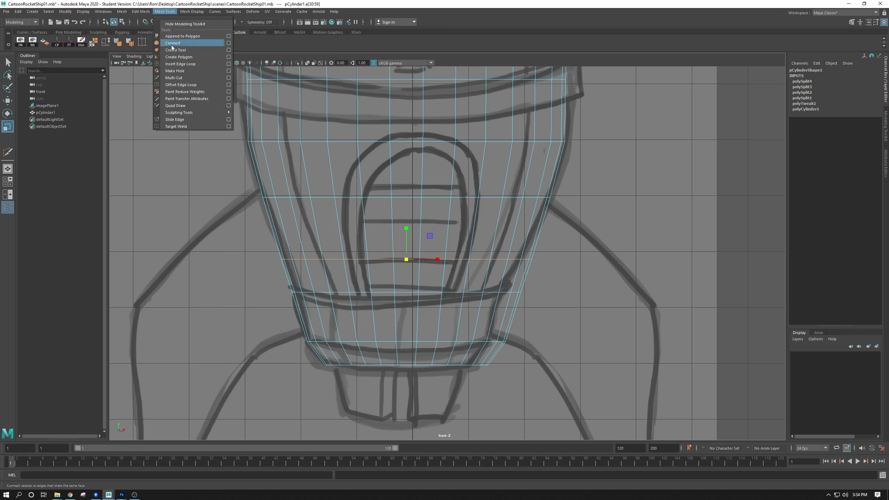
pyautogui.click(179, 120)
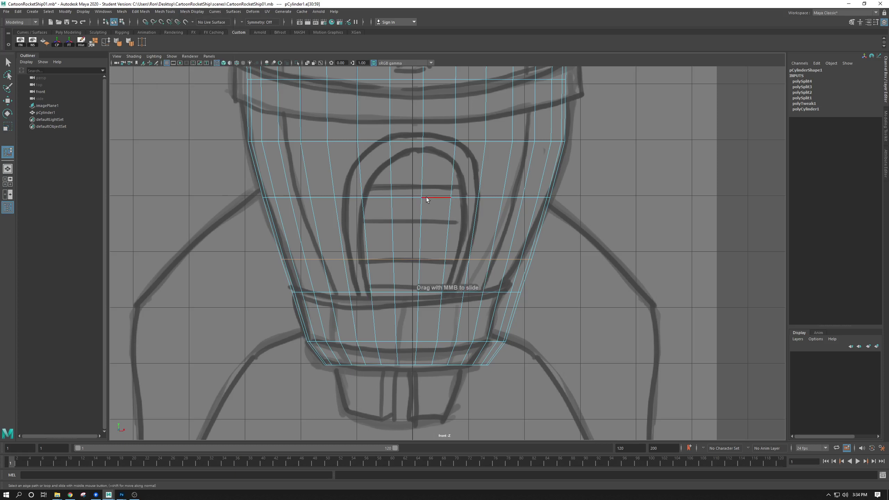
pyautogui.moveTo(347, 264)
pyautogui.mouseDown(button='middle')
pyautogui.moveTo(363, 264)
pyautogui.moveTo(326, 267)
pyautogui.moveTo(373, 268)
pyautogui.moveTo(310, 268)
pyautogui.moveTo(372, 266)
pyautogui.moveTo(332, 262)
pyautogui.moveTo(361, 259)
pyautogui.moveTo(343, 248)
pyautogui.moveTo(361, 251)
pyautogui.moveTo(354, 255)
pyautogui.mouseUp(button='middle')
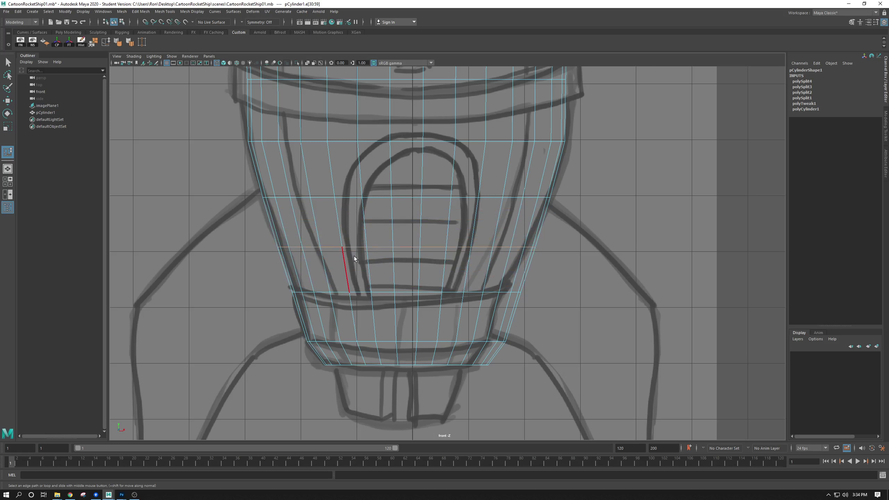
pyautogui.scroll(-3, 354, 257)
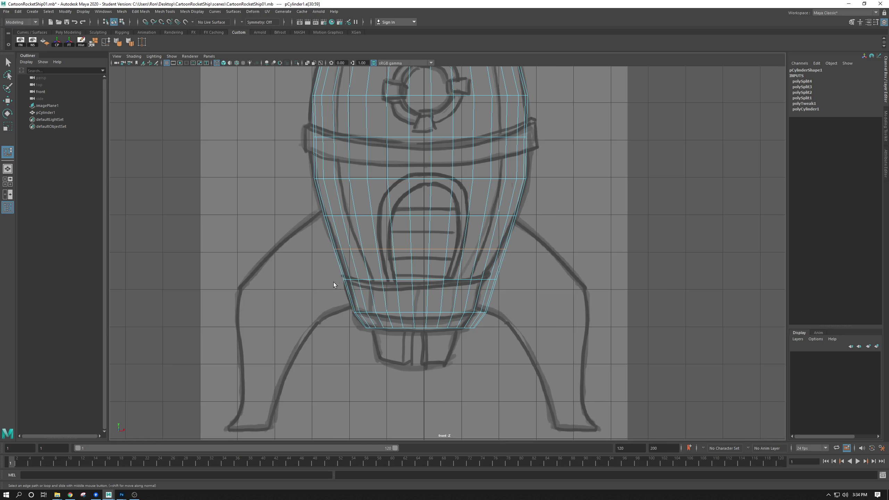
pyautogui.scroll(4, 474, 363)
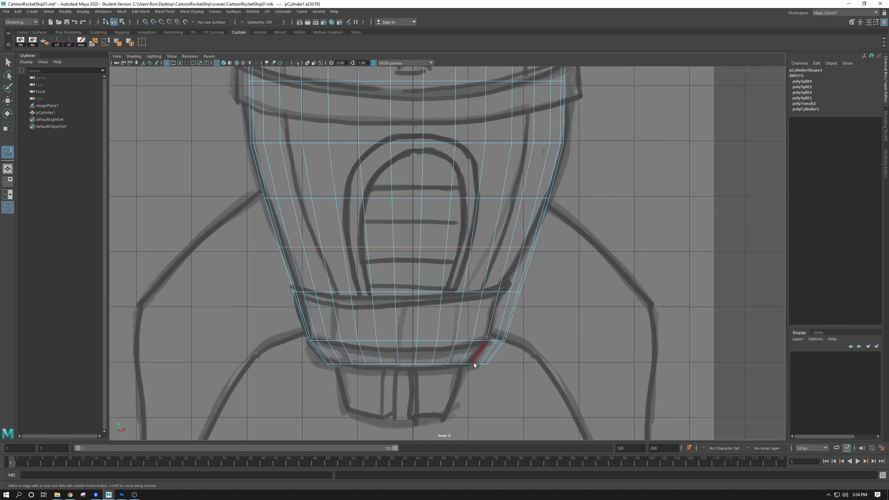
pyautogui.scroll(3, 423, 292)
# - Move the edge loop down to the base band's upper edge, scale it inward to the body outline and nudge it slightly lower
pyautogui.press('w')
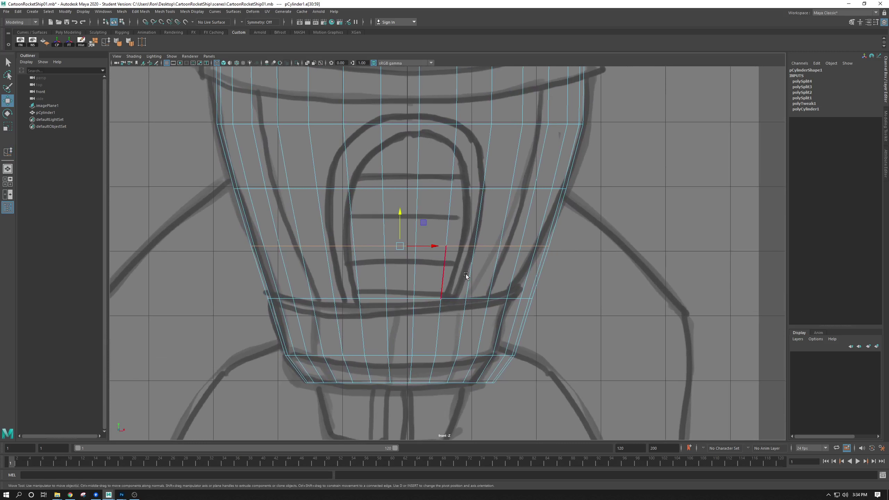
pyautogui.scroll(1, 526, 279)
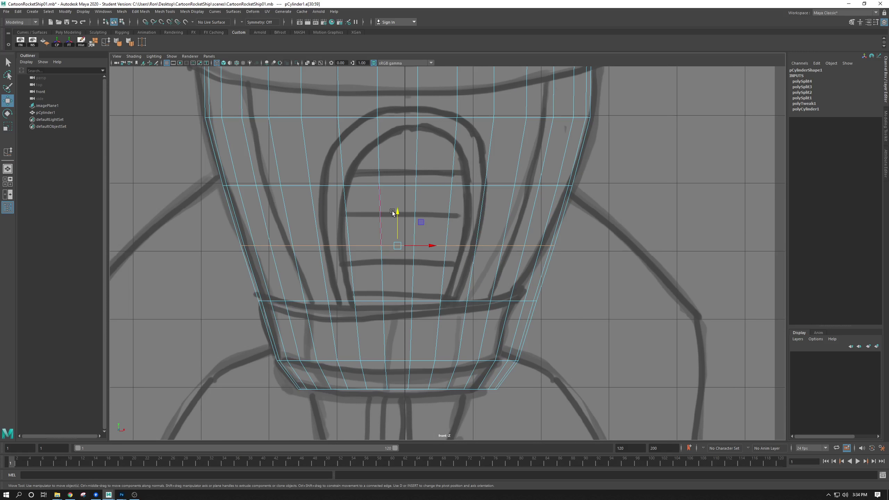
pyautogui.moveTo(398, 212); pyautogui.dragTo(359, 293)
pyautogui.press('r')
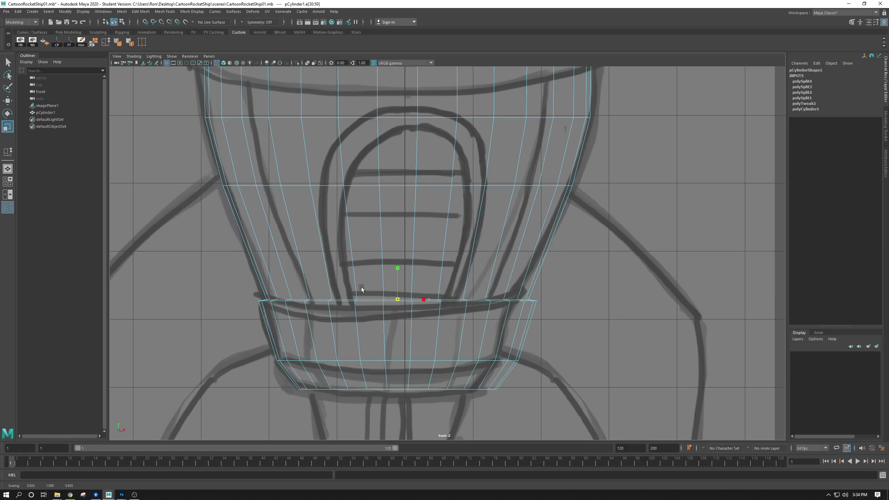
pyautogui.press('w')
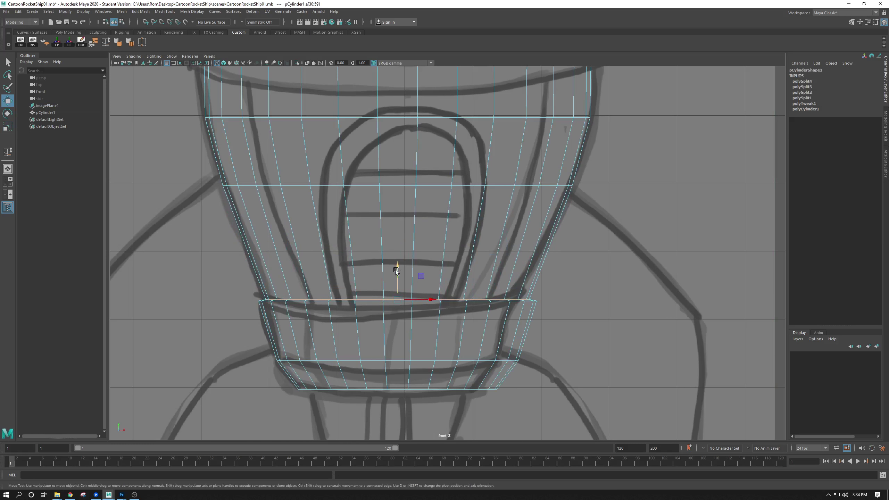
pyautogui.moveTo(397, 268); pyautogui.dragTo(394, 273)
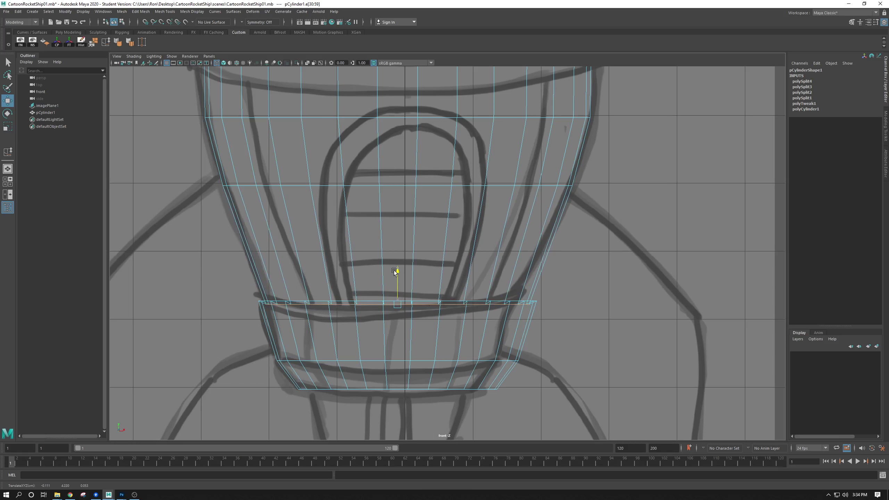
# - In the perspective view, raise the inner edge loop slightly to adjust the ledge above the base band
pyautogui.press('space')
pyautogui.press('space')
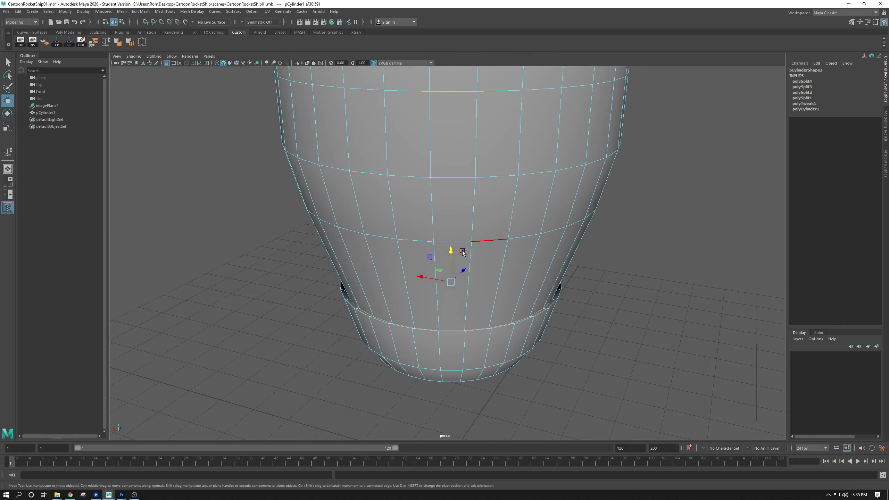
pyautogui.moveTo(448, 250); pyautogui.dragTo(448, 251)
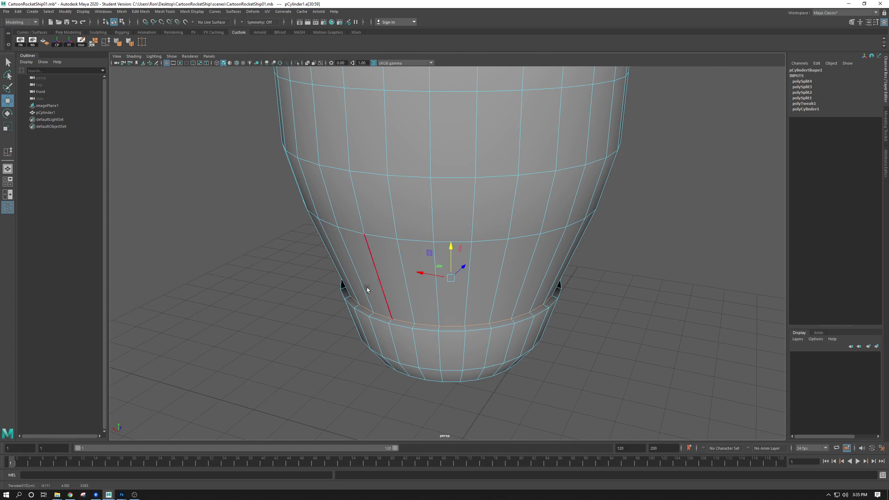
pyautogui.keyDown('alt'); pyautogui.moveTo(367, 278); pyautogui.dragTo(407, 264); pyautogui.keyUp('alt')
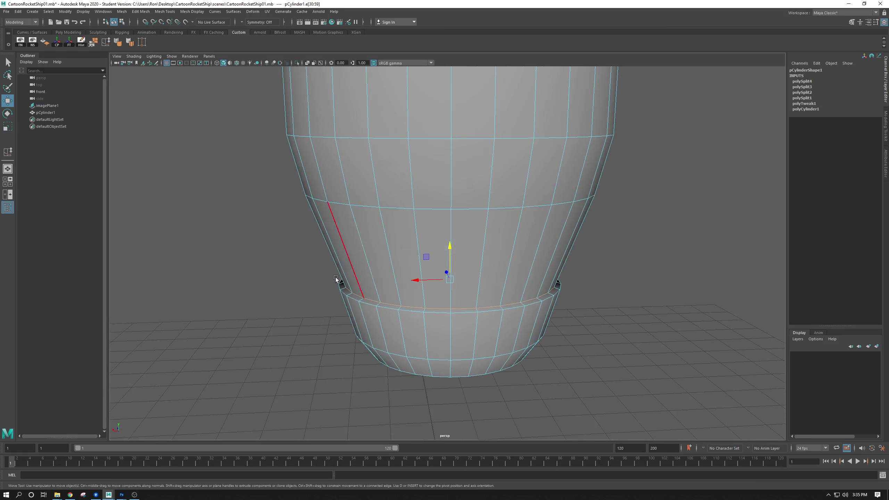
# - In the front view, scale the base band's outer upper edge loop slightly outward and move it slightly down
pyautogui.press('space')
pyautogui.press('space')
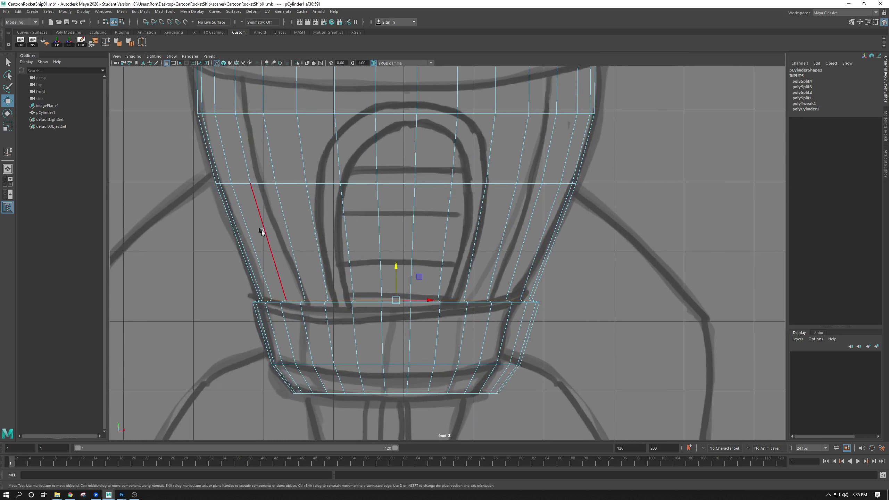
pyautogui.press('r')
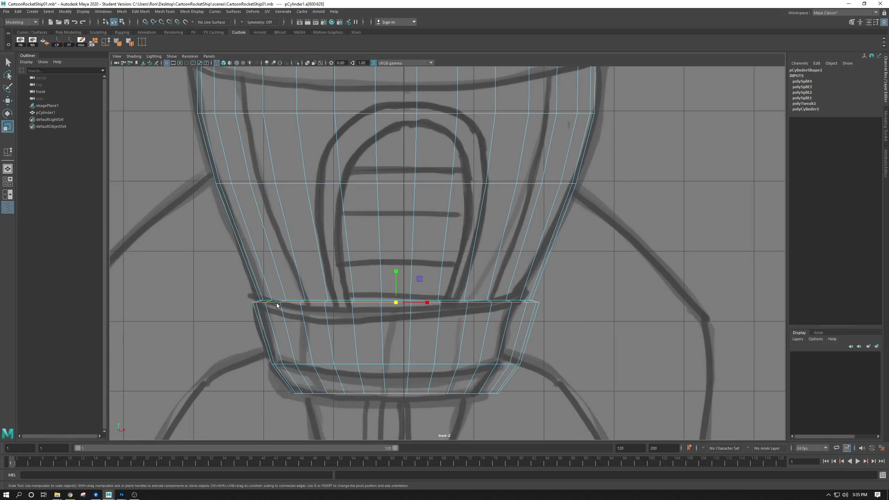
pyautogui.moveTo(395, 303); pyautogui.dragTo(396, 304)
pyautogui.press('w')
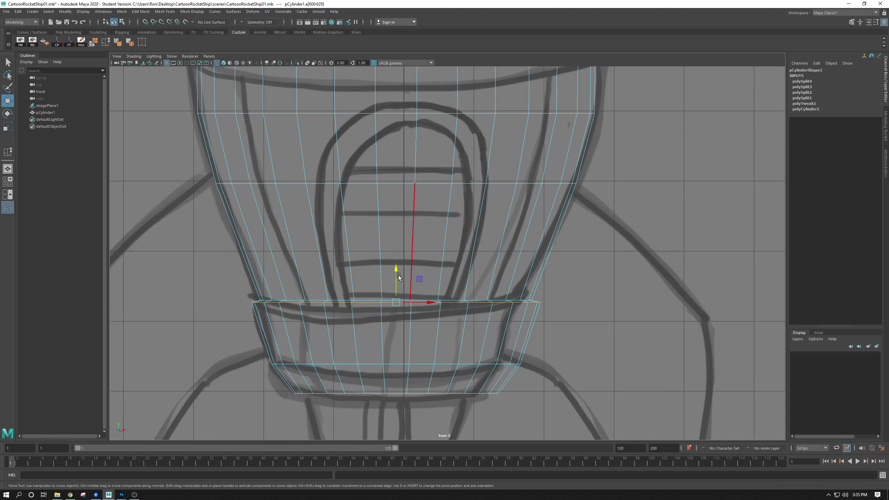
pyautogui.keyDown('alt'); pyautogui.moveTo(393, 219); pyautogui.dragTo(387, 228, button='right'); pyautogui.keyUp('alt')
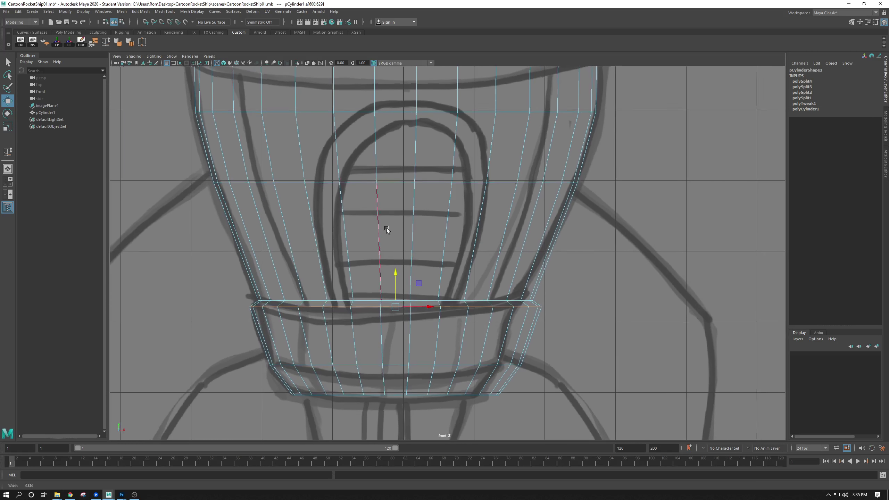
# - Slide the edge loop crossing the door's upper part down the body to between the second and third rungs with Slide Edge
pyautogui.keyDown('alt'); pyautogui.moveTo(275, 224); pyautogui.dragTo(277, 289, button='middle'); pyautogui.keyUp('alt')
pyautogui.doubleClick(267, 247)
pyautogui.keyDown('alt'); pyautogui.moveTo(275, 186); pyautogui.dragTo(279, 200, button='middle'); pyautogui.keyUp('alt')
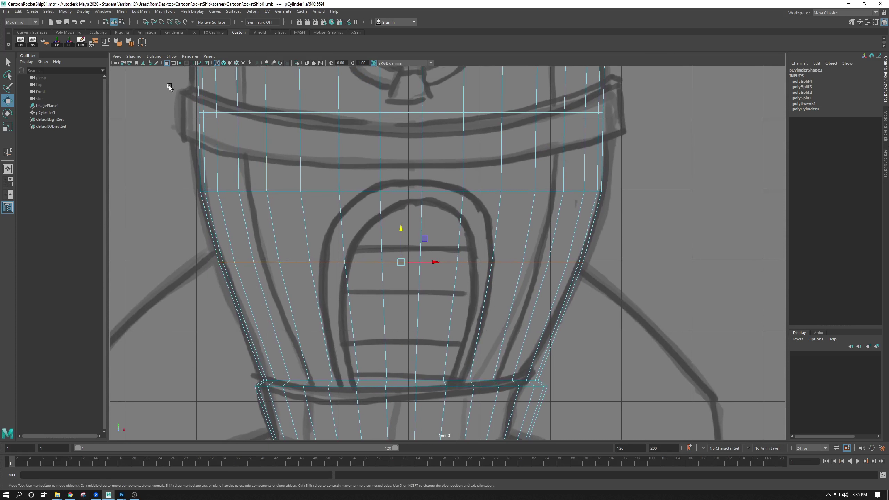
pyautogui.click(105, 42)
pyautogui.moveTo(298, 268); pyautogui.dragTo(274, 256, button='middle')
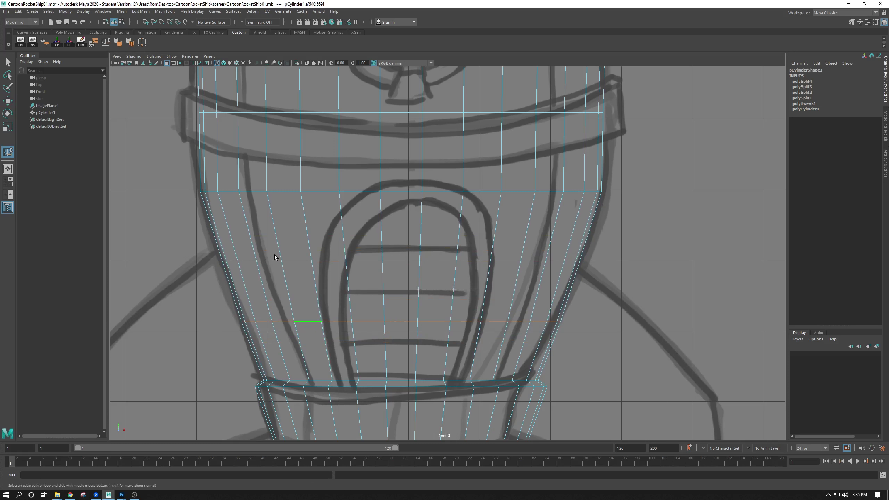
# - Slide the edge loop above the door up to the middle band and scale it outward to match the body outline
pyautogui.keyDown('alt'); pyautogui.moveTo(301, 193); pyautogui.dragTo(339, 250, button='middle'); pyautogui.keyUp('alt')
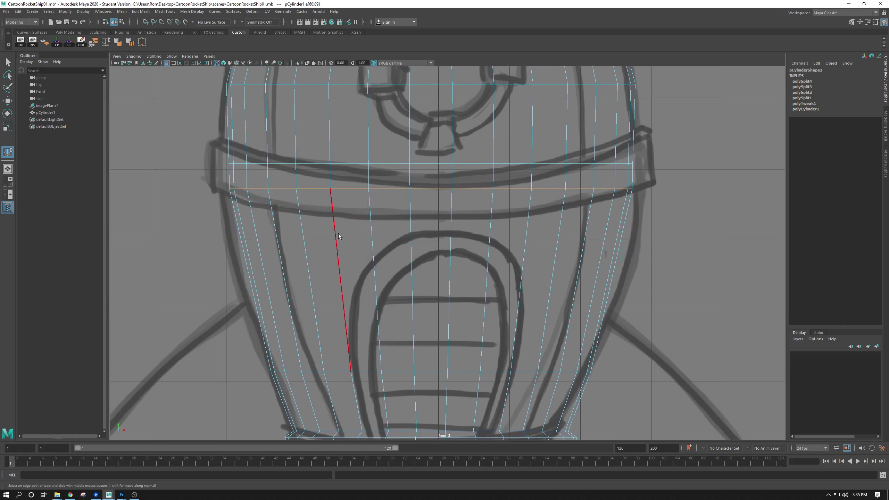
pyautogui.press('r')
pyautogui.moveTo(430, 188); pyautogui.dragTo(443, 194)
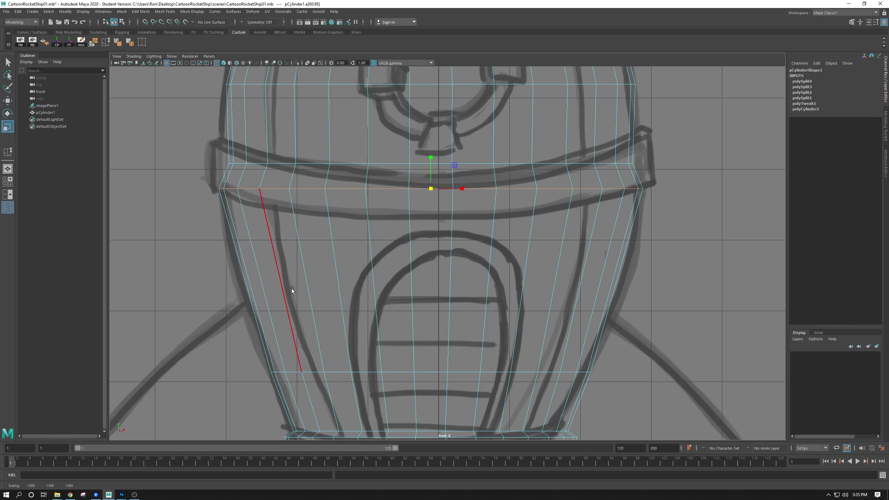
# - Move the edge loop inside the middle band up to the band's upper outer corner and scale it outward to the body outline
pyautogui.doubleClick(352, 161)
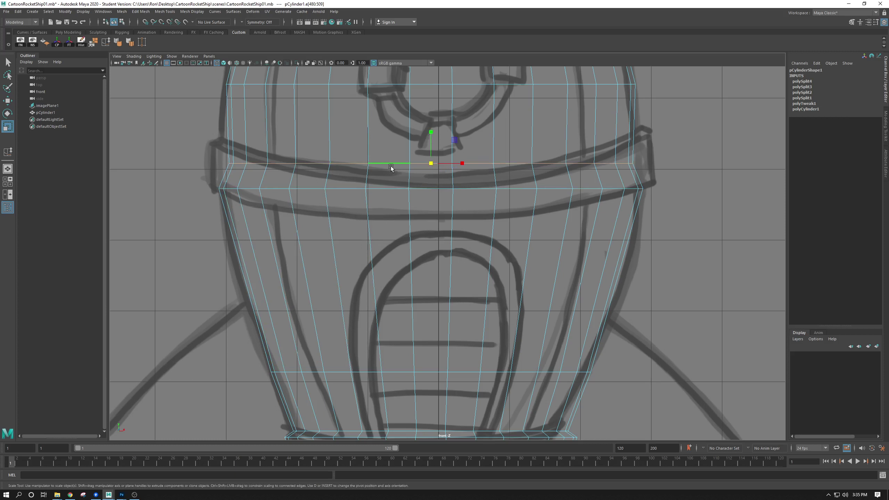
pyautogui.press('e')
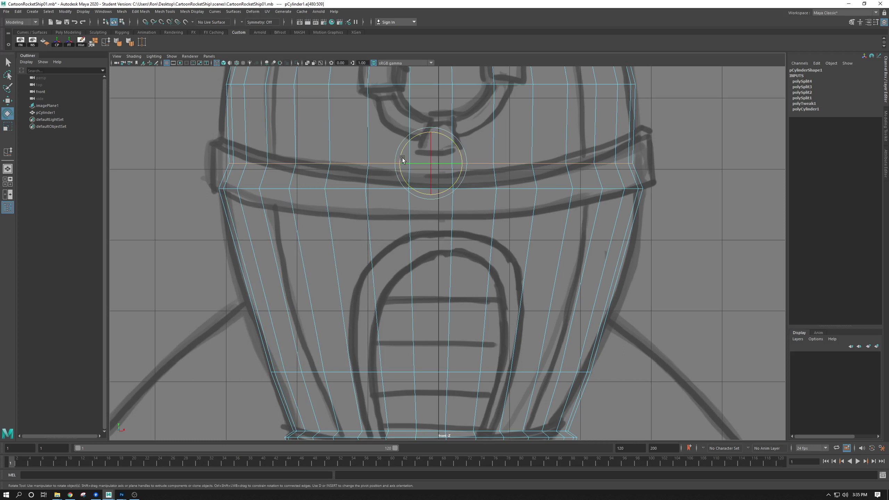
pyautogui.press('w')
pyautogui.moveTo(433, 126); pyautogui.dragTo(431, 102)
pyautogui.press('r')
pyautogui.moveTo(441, 144); pyautogui.dragTo(447, 148)
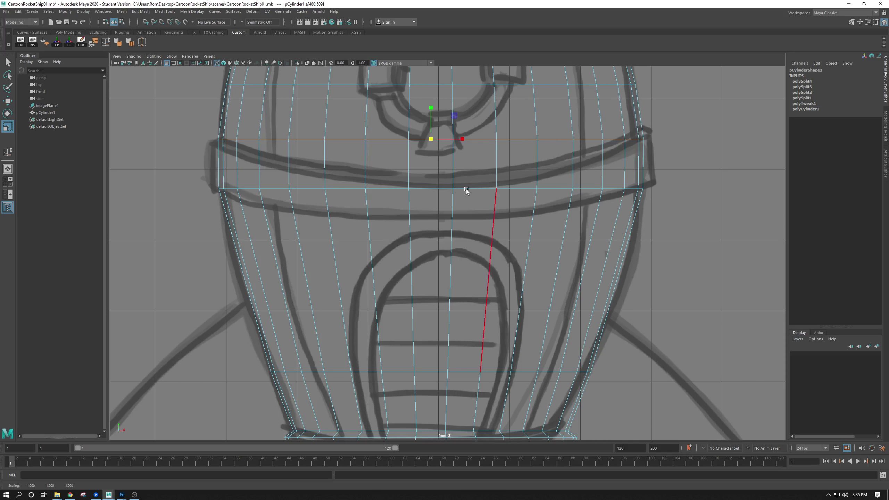
# - Move the middle band's lower edge loop down to the band's lower line, just above the door, and adjust its scale to the outline
pyautogui.scroll(-5, 478, 206)
pyautogui.scroll(1, 370, 215)
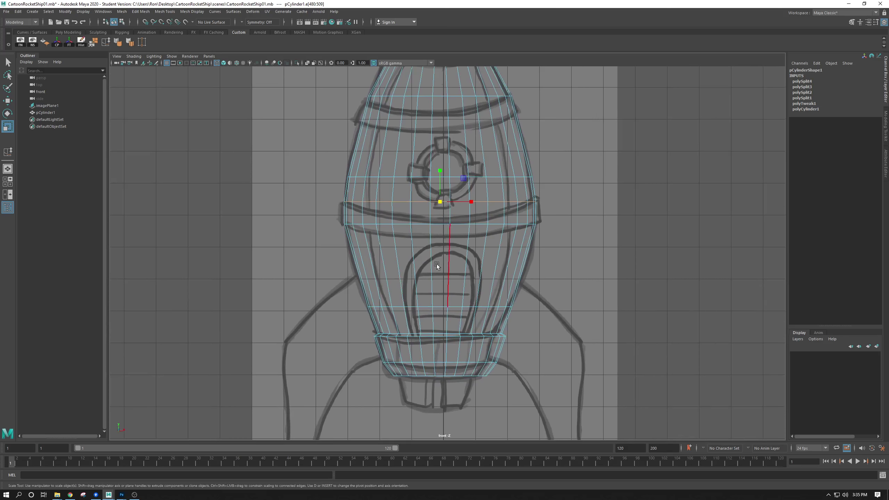
pyautogui.scroll(1, 352, 196)
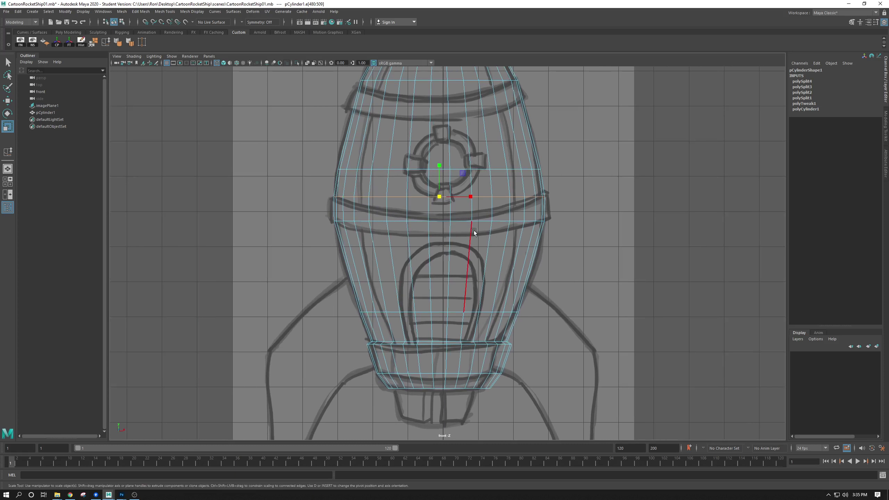
pyautogui.doubleClick(398, 221)
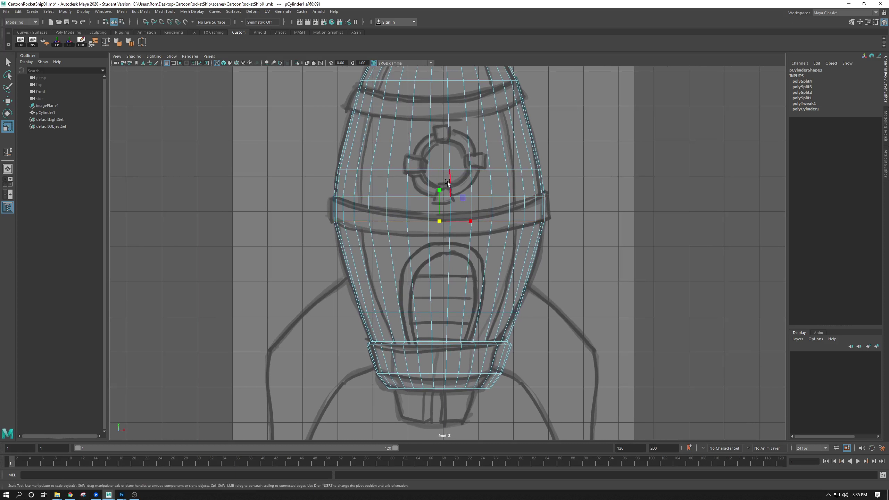
pyautogui.press('w')
pyautogui.moveTo(439, 189); pyautogui.dragTo(445, 205)
pyautogui.press('r')
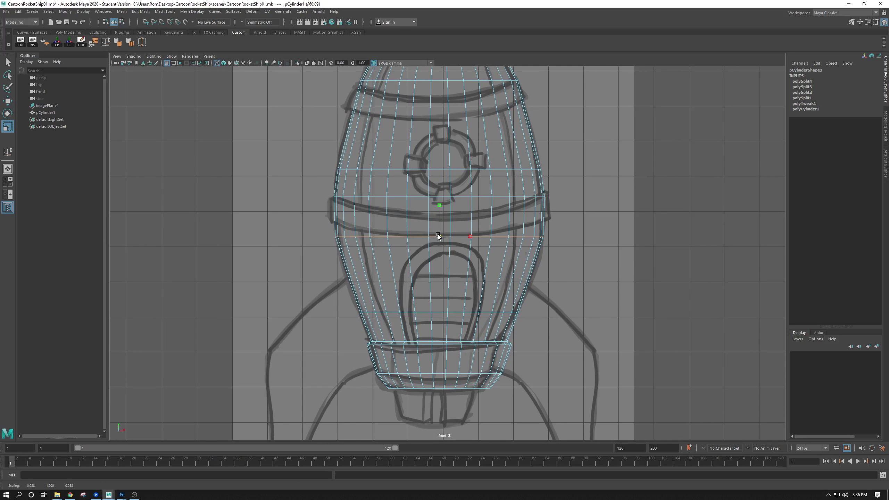
# - Move the middle band's upper edge loop down to the band's upper line at the centre of the body
pyautogui.doubleClick(398, 197)
pyautogui.press('w')
pyautogui.moveTo(440, 164); pyautogui.dragTo(440, 184)
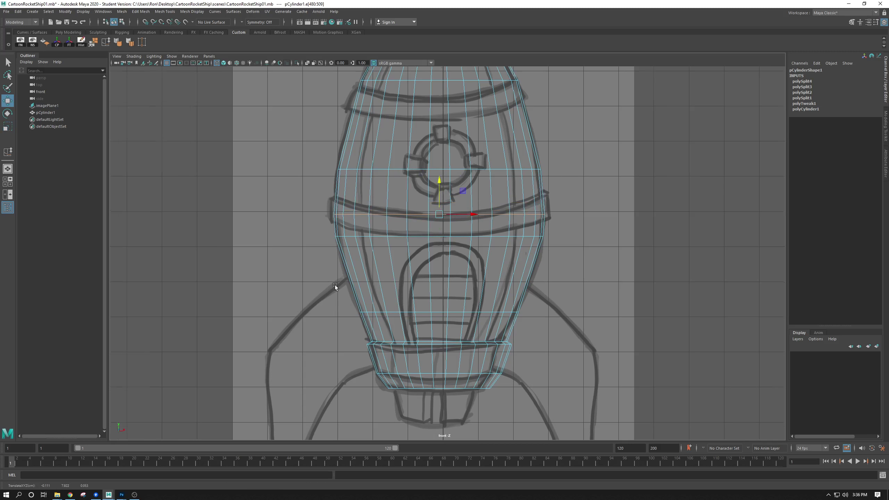
# - Insert an edge loop across the door's top rung with Multi-Cut and scale it slightly outward to the body outline
pyautogui.scroll(2, 347, 287)
pyautogui.keyDown('alt'); pyautogui.moveTo(395, 254); pyautogui.dragTo(368, 235, button='middle'); pyautogui.keyUp('alt')
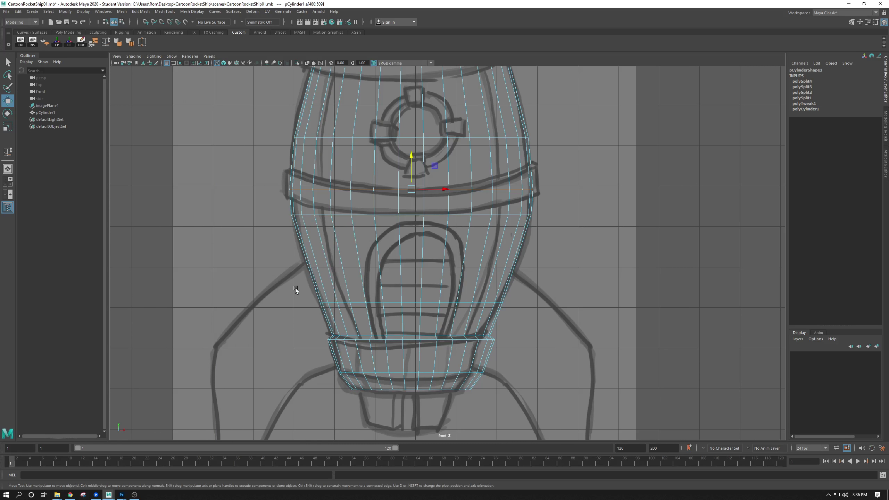
pyautogui.press('y')
pyautogui.click(350, 302)
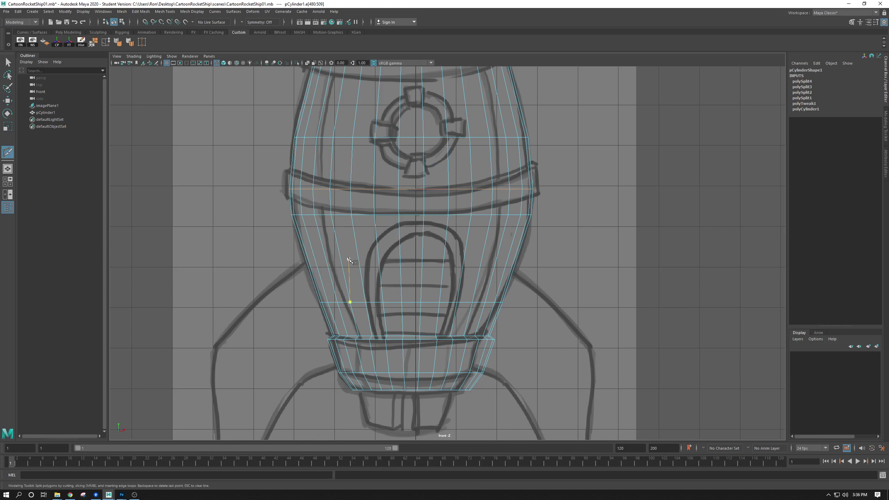
pyautogui.press('Escape')
pyautogui.press('ctrl')
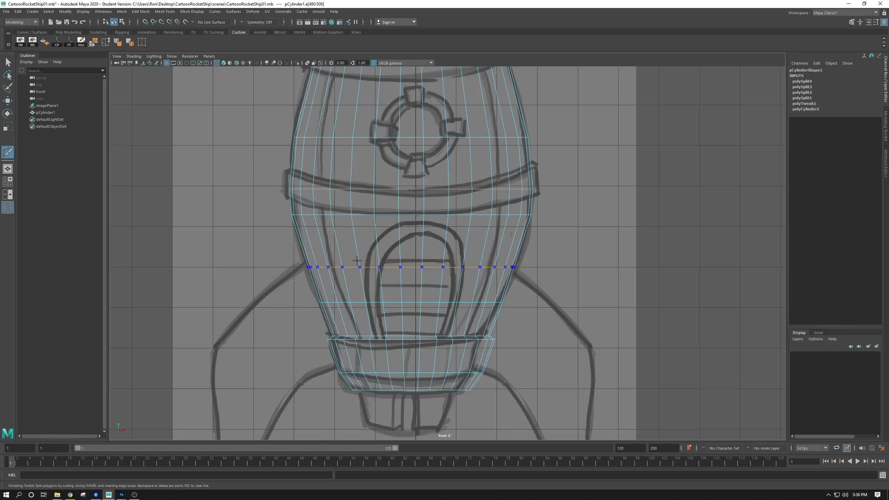
pyautogui.keyDown('ctrl'); pyautogui.click(356, 257); pyautogui.keyUp('ctrl')
pyautogui.press('w')
pyautogui.press('r')
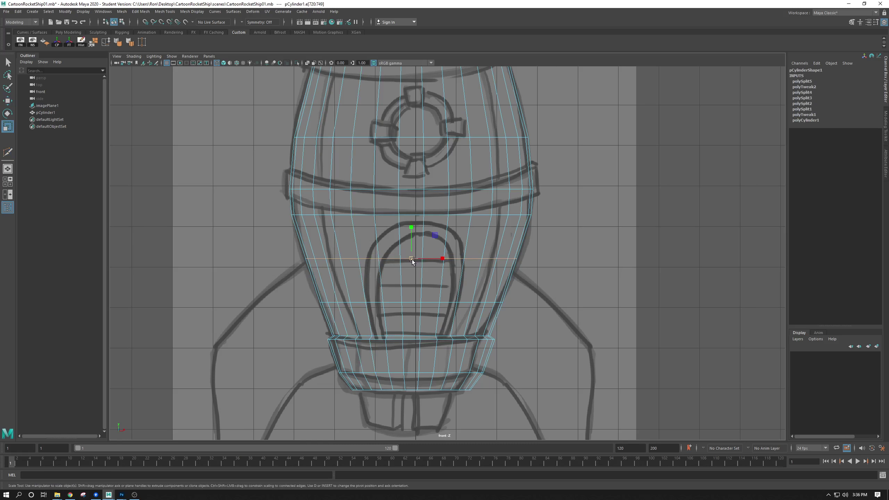
pyautogui.moveTo(412, 260); pyautogui.dragTo(415, 259)
# - Insert two edge loops above the porthole with Multi-Cut, at the lower and upper lines of the upper band
pyautogui.moveTo(376, 241)
pyautogui.keyDown('alt'); pyautogui.mouseDown(button='middle')
pyautogui.moveTo(363, 282)
pyautogui.moveTo(332, 292)
pyautogui.moveTo(318, 285)
pyautogui.moveTo(319, 295)
pyautogui.mouseUp(button='middle'); pyautogui.keyUp('alt')
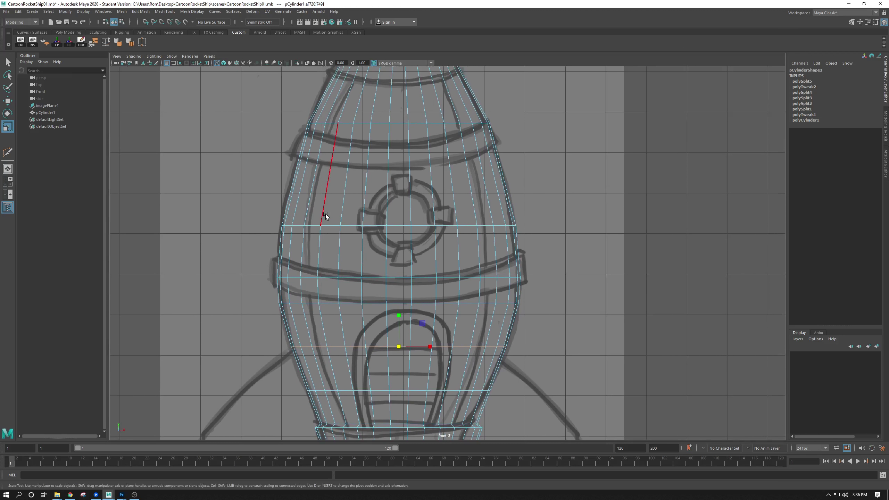
pyautogui.keyDown('alt'); pyautogui.moveTo(325, 213); pyautogui.dragTo(319, 237, button='middle'); pyautogui.keyUp('alt')
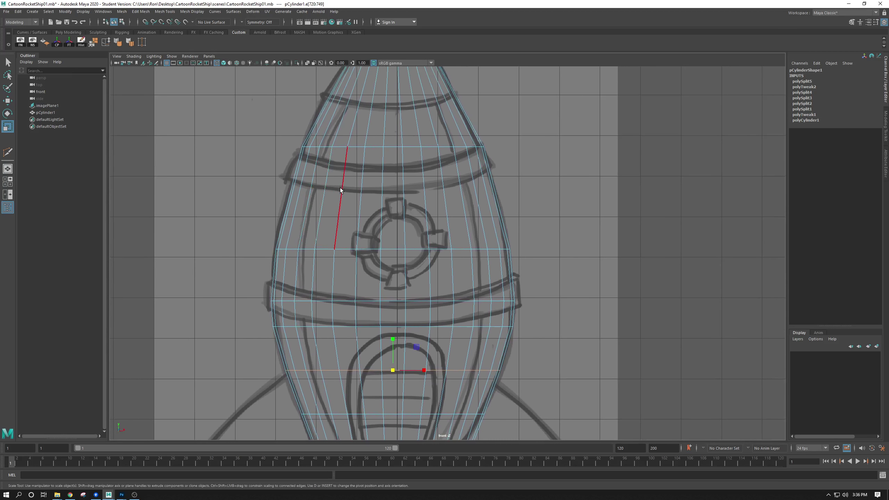
pyautogui.press('y')
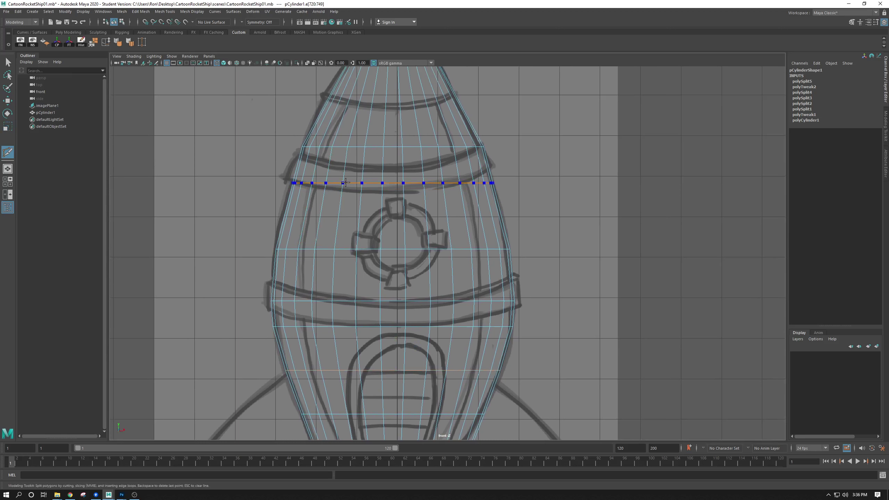
pyautogui.keyDown('ctrl'); pyautogui.click(345, 182); pyautogui.keyUp('ctrl')
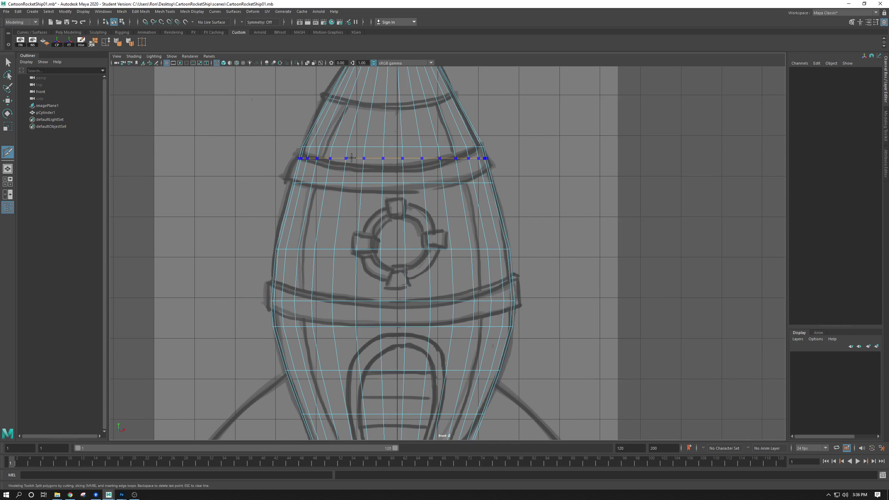
pyautogui.keyDown('ctrl'); pyautogui.click(351, 159); pyautogui.keyUp('ctrl')
pyautogui.press('w')
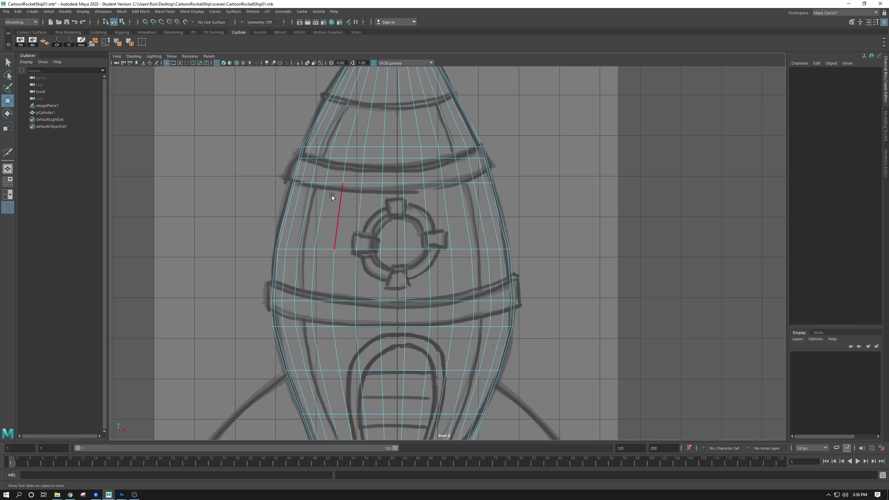
# - Slide the edge loop above the upper band up to the nose cone line with Slide Edge and scale it slightly outward
pyautogui.keyDown('alt'); pyautogui.moveTo(355, 158); pyautogui.dragTo(342, 213, button='middle'); pyautogui.keyUp('alt')
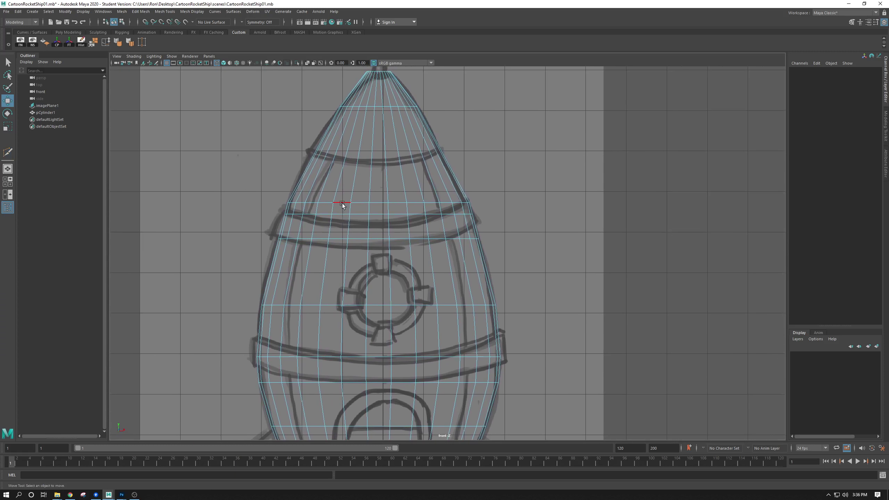
pyautogui.doubleClick(342, 203)
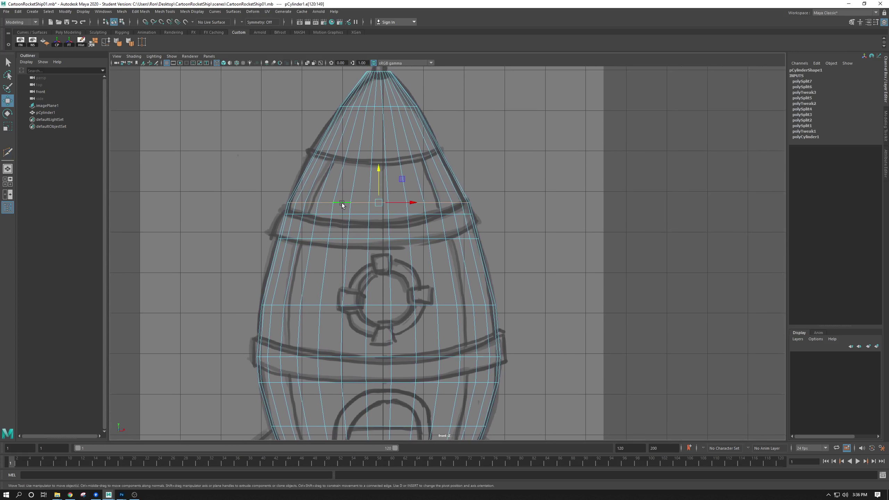
pyautogui.click(165, 11)
pyautogui.click(168, 120)
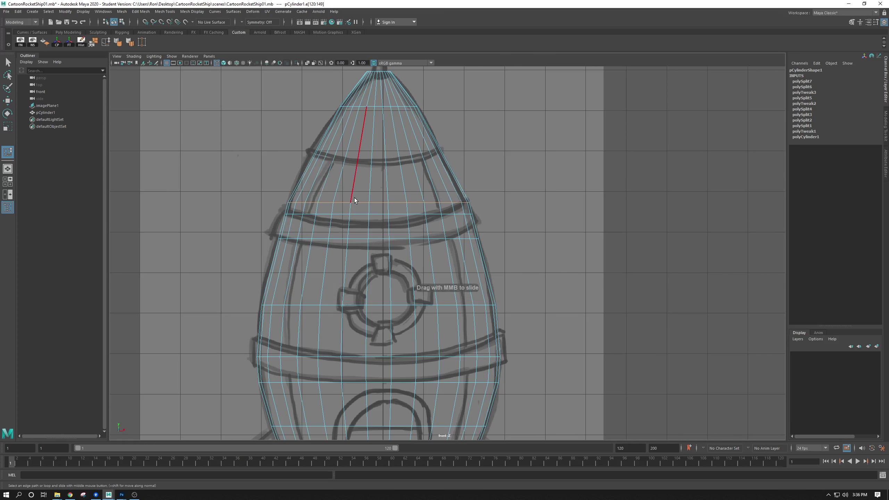
pyautogui.moveTo(359, 181)
pyautogui.mouseDown(button='middle')
pyautogui.moveTo(359, 202)
pyautogui.moveTo(372, 193)
pyautogui.moveTo(332, 186)
pyautogui.moveTo(344, 188)
pyautogui.mouseUp(button='middle')
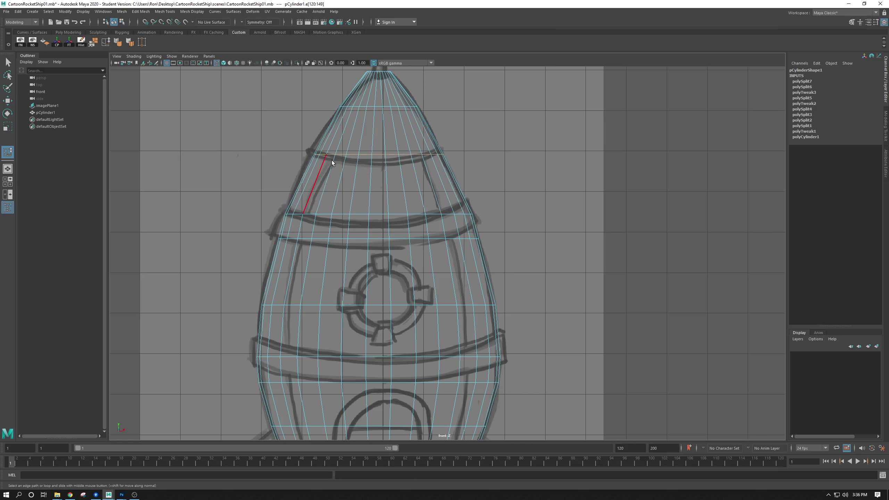
pyautogui.keyDown('alt'); pyautogui.moveTo(340, 204); pyautogui.dragTo(334, 201, button='middle'); pyautogui.keyUp('alt')
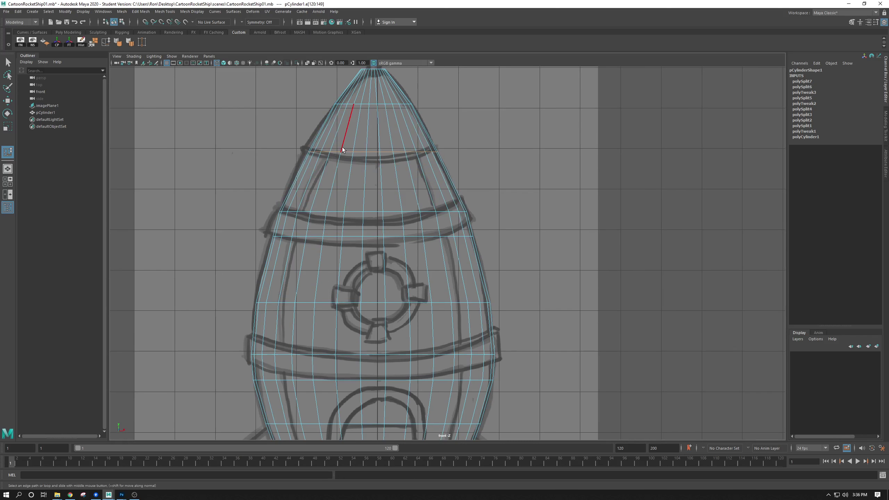
pyautogui.press('r')
pyautogui.moveTo(373, 152); pyautogui.dragTo(379, 155)
# - Scale the upper band's two edge loops slightly to match the body outline and select the loop through the porthole
pyautogui.doubleClick(306, 211)
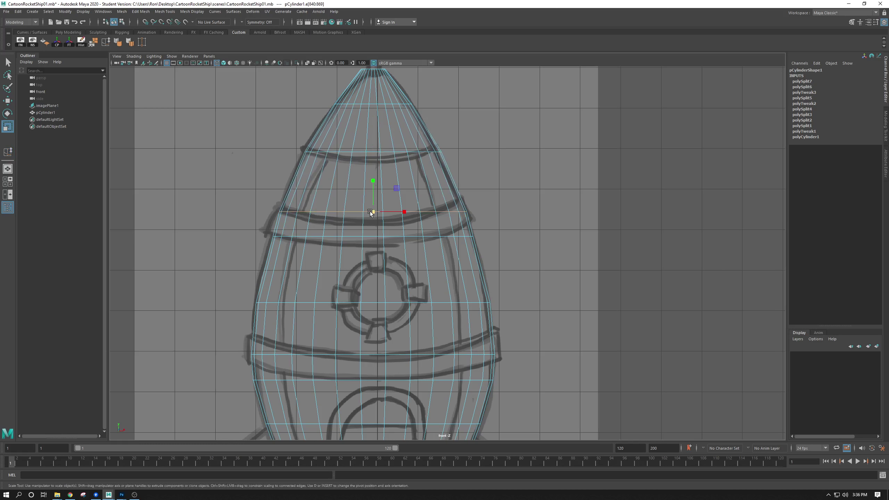
pyautogui.doubleClick(380, 236)
pyautogui.click(381, 236)
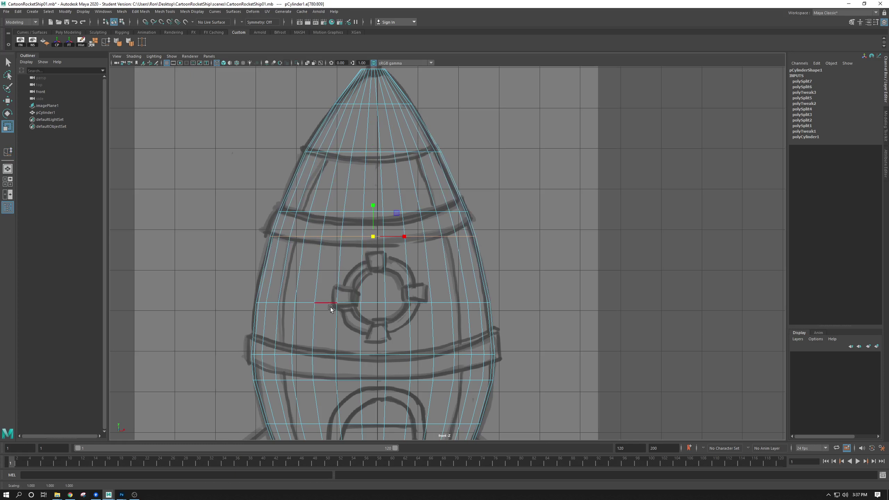
pyautogui.doubleClick(344, 302)
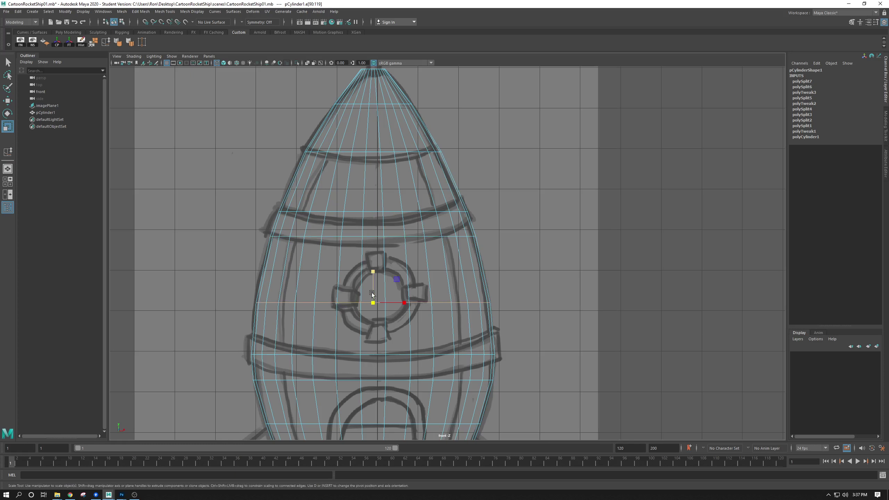
pyautogui.keyDown('alt'); pyautogui.moveTo(397, 238); pyautogui.dragTo(382, 202, button='middle'); pyautogui.keyUp('alt')
pyautogui.press('w')
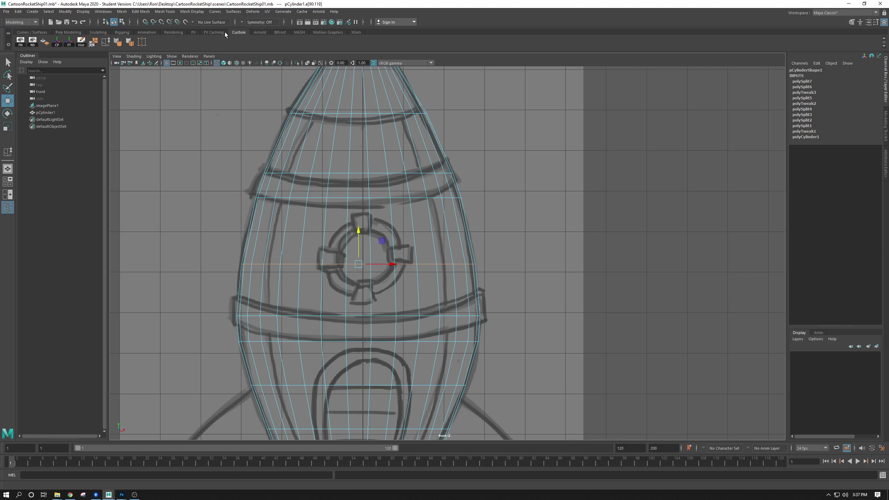
# - Look through the available tool shelves from Curves / Surfaces to FX Caching
pyautogui.click(174, 32)
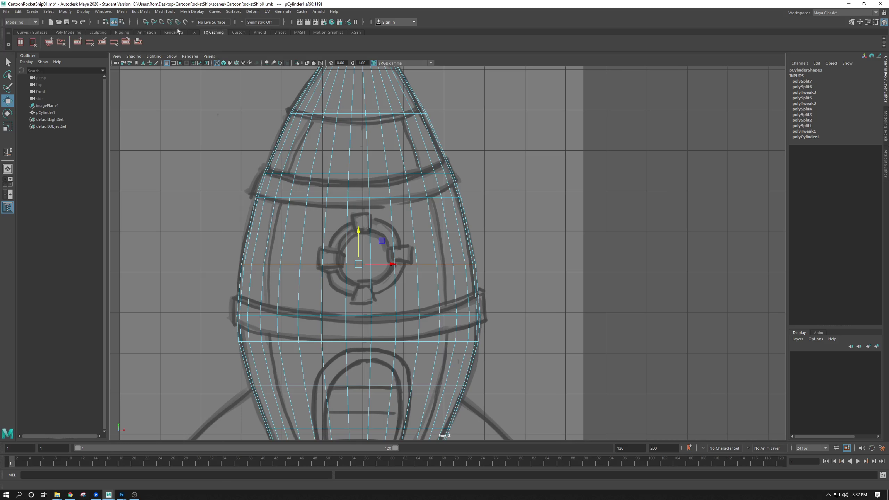
pyautogui.click(22, 33)
pyautogui.click(67, 31)
pyautogui.click(100, 32)
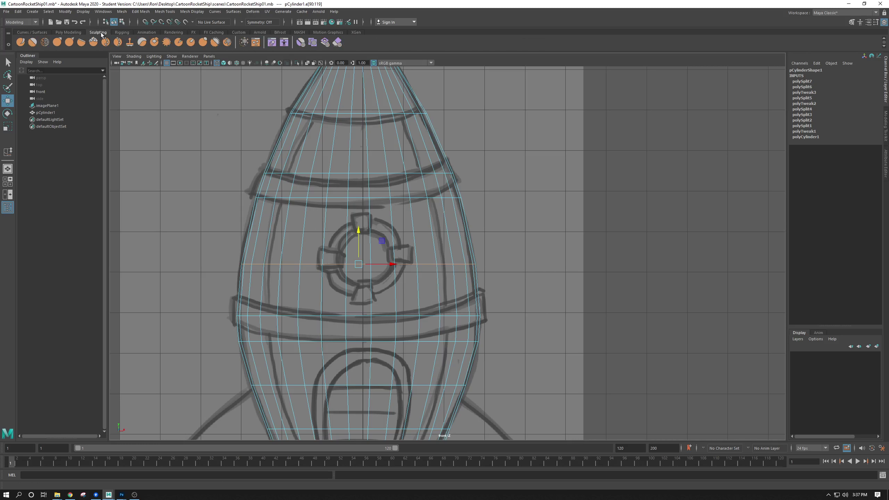
pyautogui.click(124, 31)
pyautogui.click(146, 32)
pyautogui.click(174, 32)
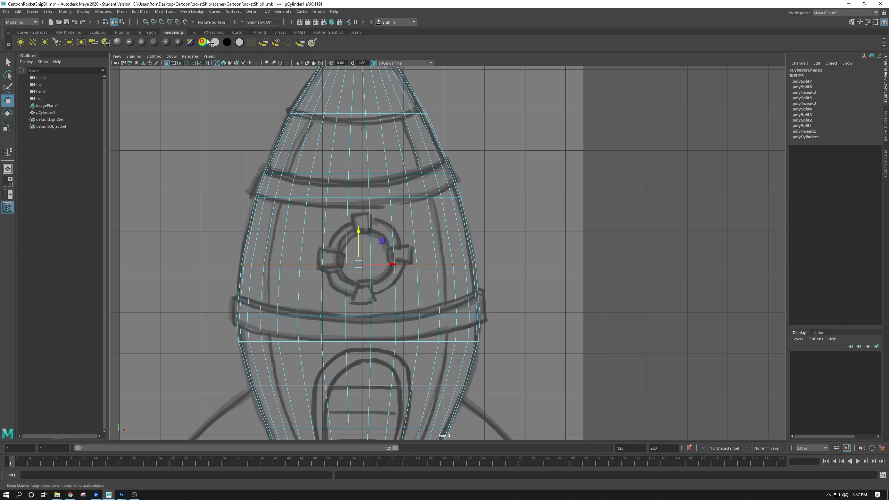
pyautogui.click(219, 32)
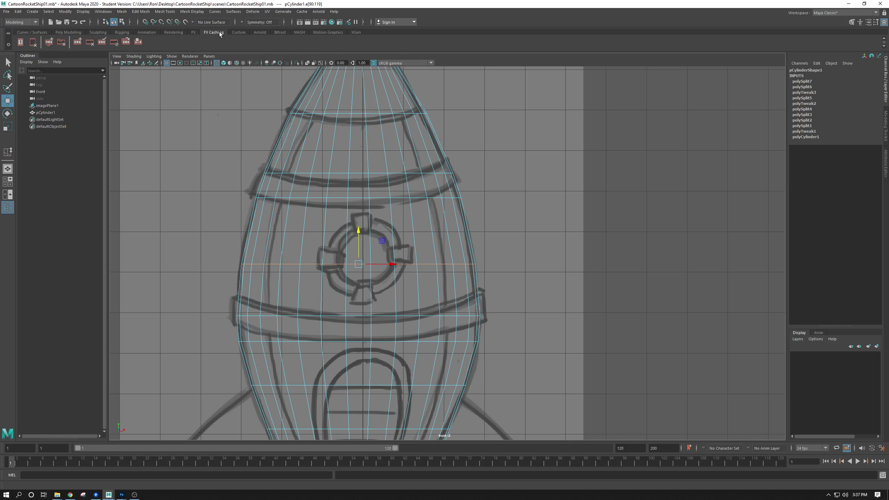
# - Add the Connect tool to the Custom shelf
pyautogui.click(236, 30)
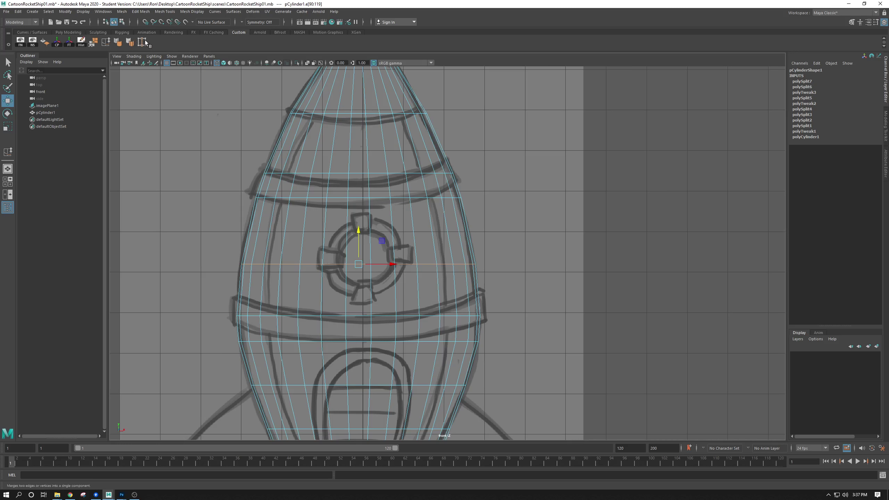
pyautogui.click(165, 13)
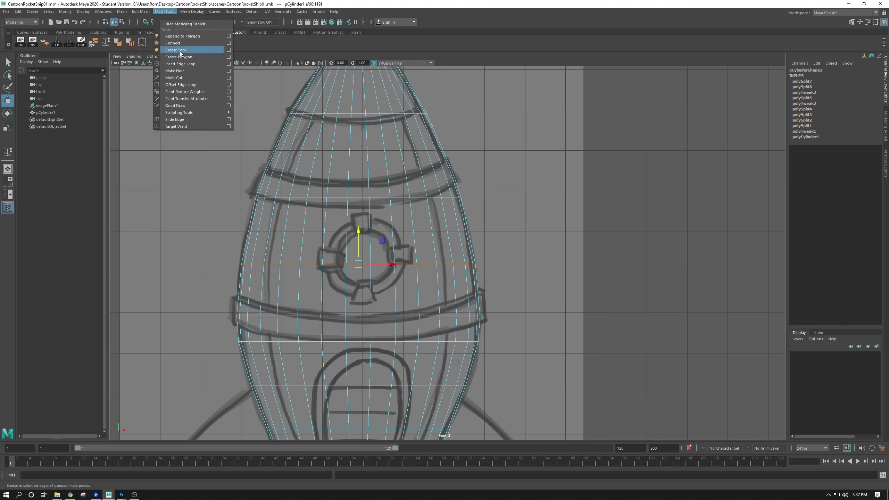
pyautogui.click(281, 42)
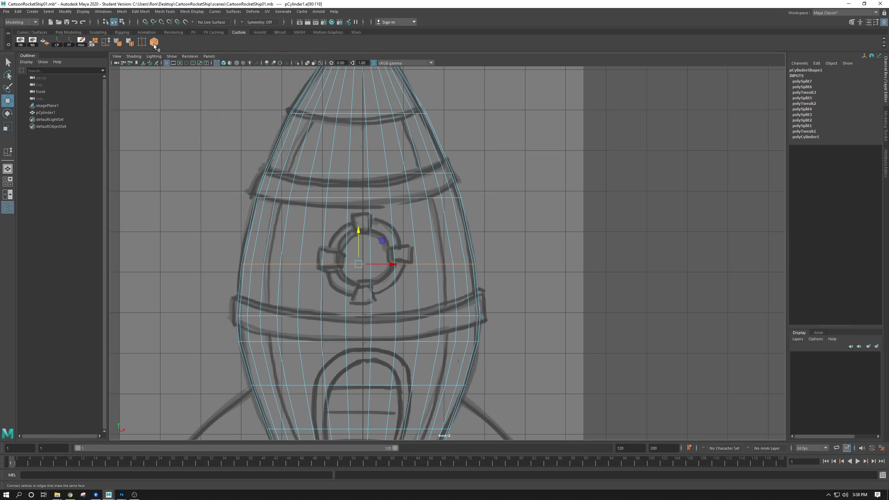
# - Remove the Connect tool from the Custom shelf
pyautogui.rightClick(154, 44)
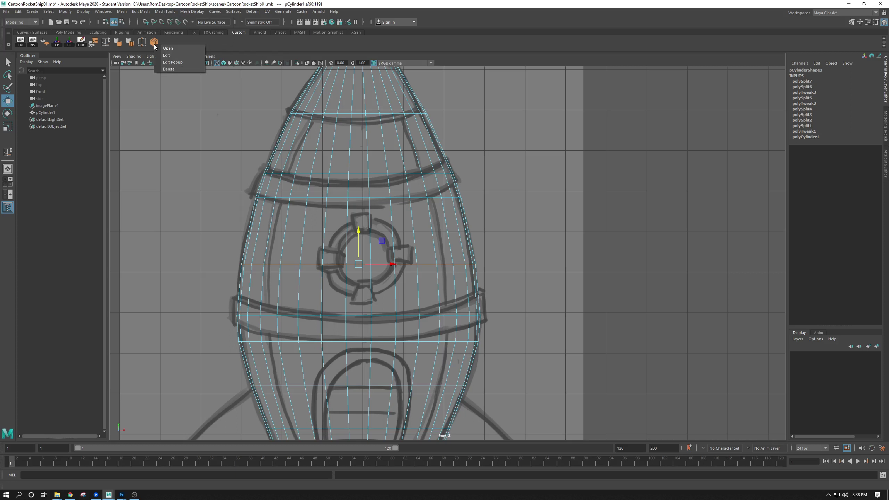
pyautogui.click(168, 69)
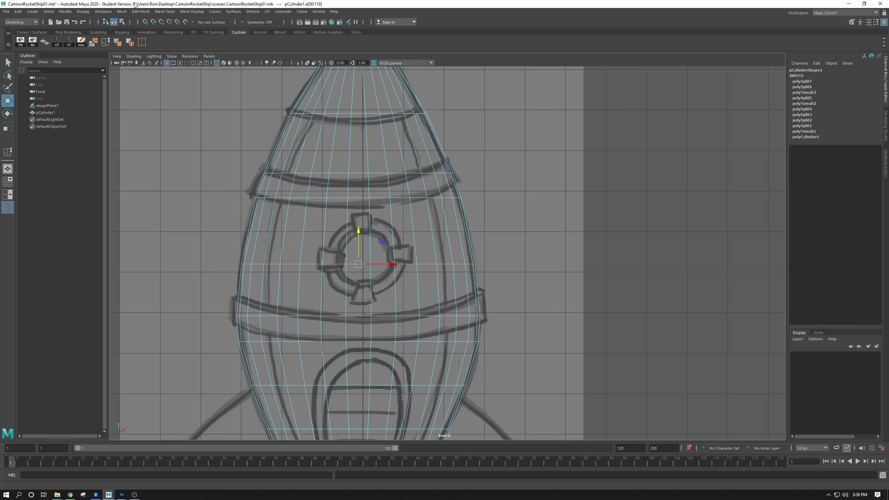
pyautogui.click(176, 13)
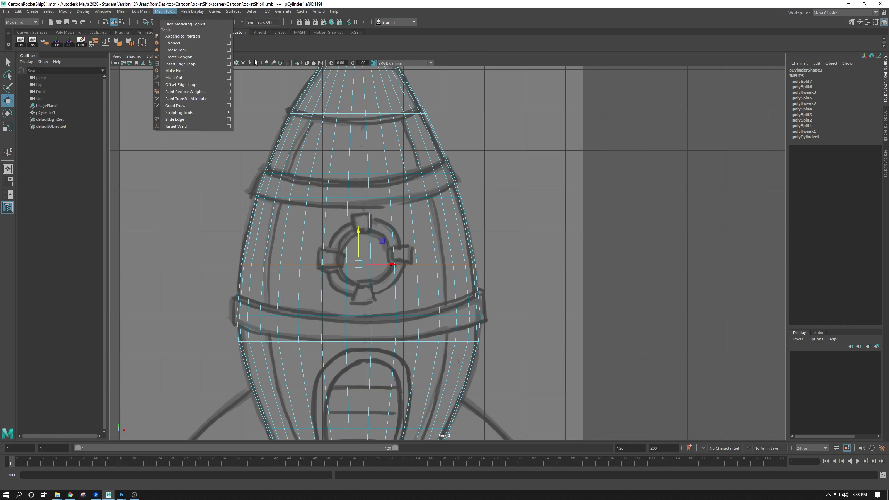
pyautogui.click(168, 12)
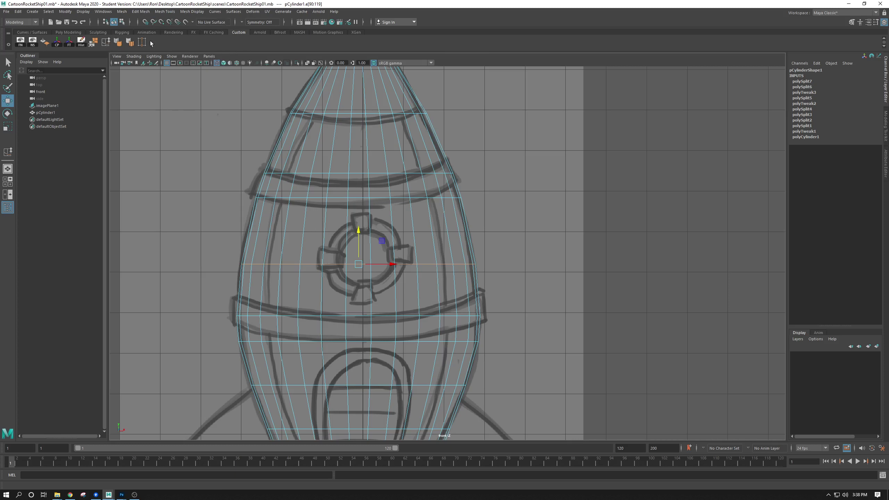
# - Slide the selected edge loop down to the porthole's lower rim and insert another edge loop across its upper rim
pyautogui.click(102, 45)
pyautogui.moveTo(351, 264)
pyautogui.mouseDown(button='middle')
pyautogui.moveTo(371, 273)
pyautogui.moveTo(362, 275)
pyautogui.mouseUp(button='middle')
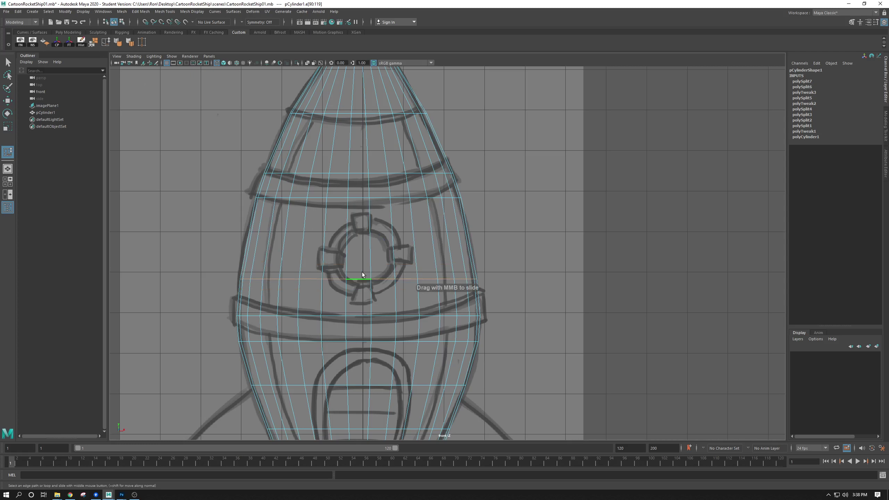
pyautogui.hotkey('ctrl', 'shift', 'x')
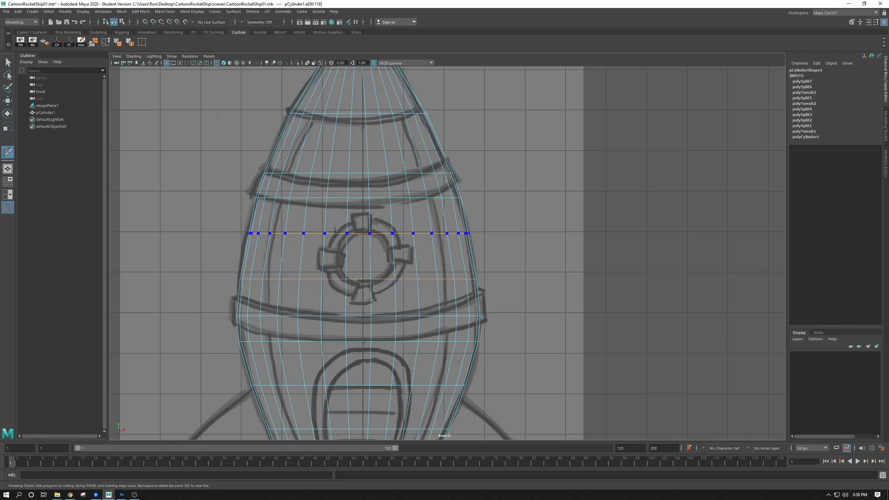
pyautogui.keyDown('ctrl'); pyautogui.moveTo(334, 232); pyautogui.dragTo(339, 237); pyautogui.keyUp('ctrl')
pyautogui.press('w')
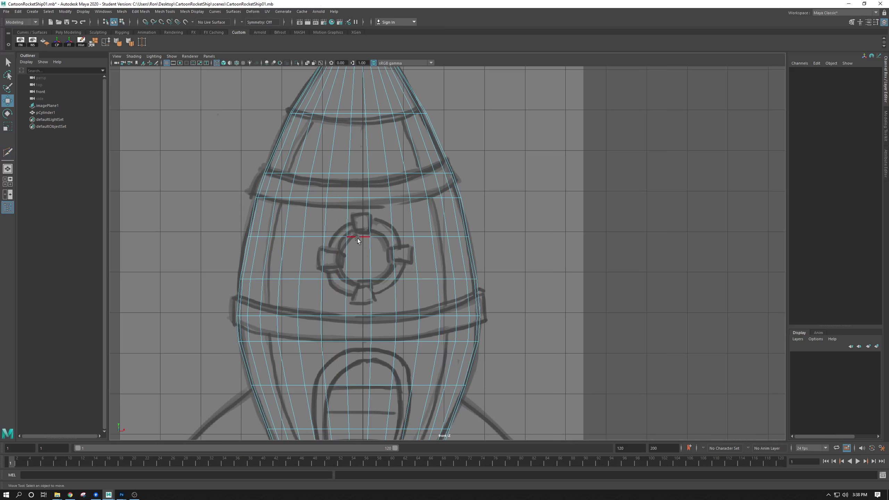
# - Scale the two edge loops crossing the porthole slightly outward to match the sketched body outline
pyautogui.press('r')
pyautogui.moveTo(358, 238); pyautogui.dragTo(362, 239)
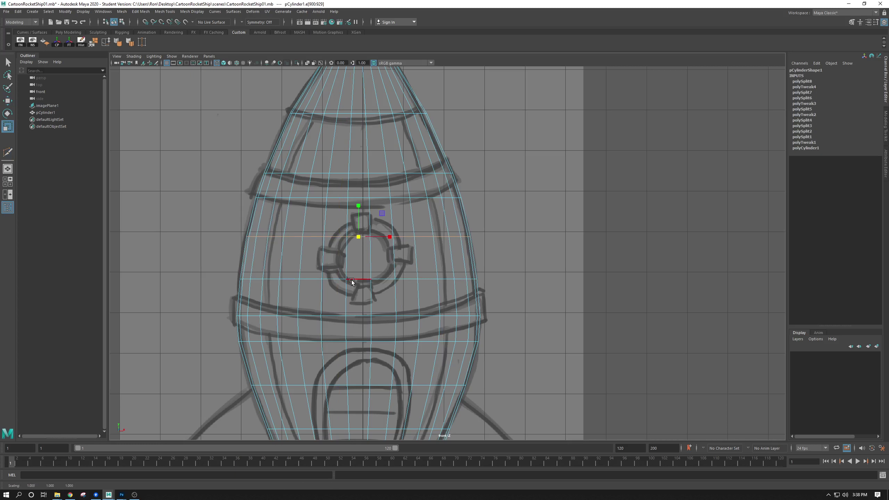
pyautogui.doubleClick(355, 279)
pyautogui.moveTo(358, 279); pyautogui.dragTo(361, 281)
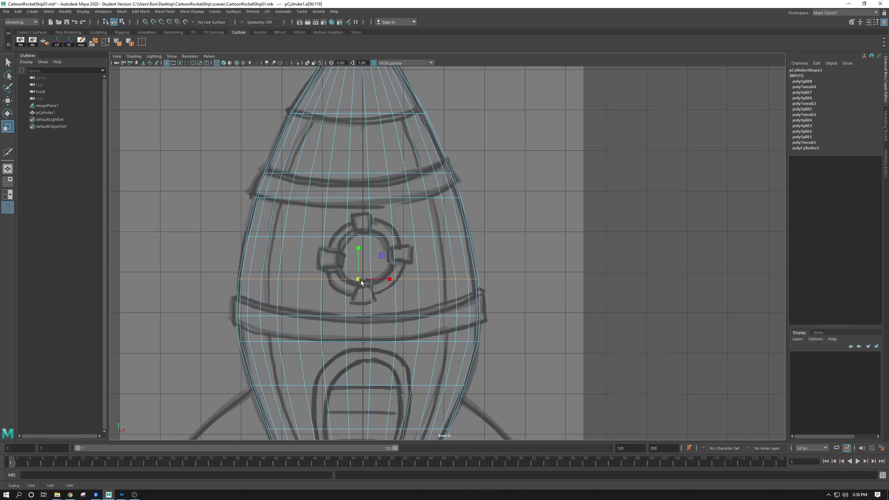
pyautogui.doubleClick(382, 238)
# - Slide the nose cone's edge loop up toward the tip with Slide Edge
pyautogui.scroll(-5, 423, 175)
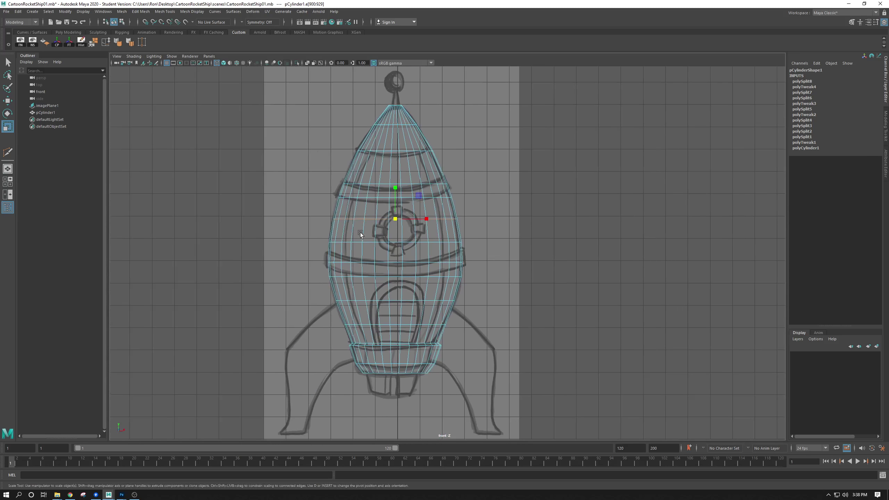
pyautogui.scroll(4, 384, 203)
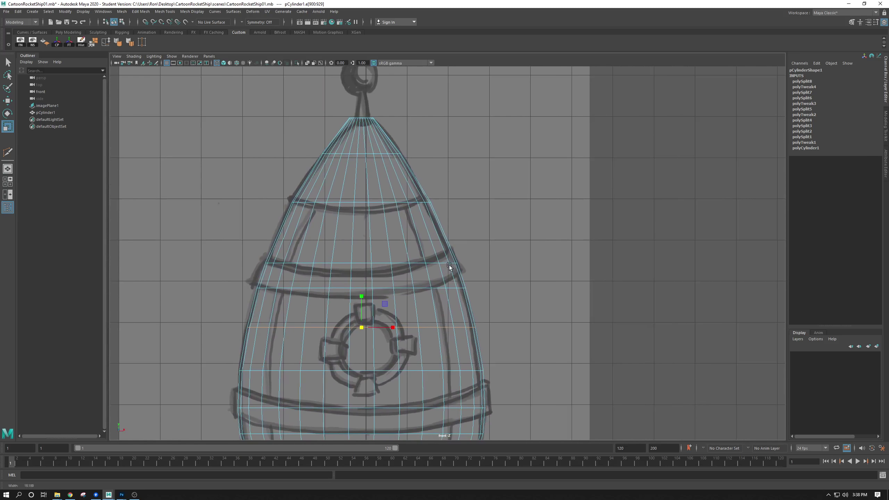
pyautogui.doubleClick(346, 202)
pyautogui.doubleClick(354, 155)
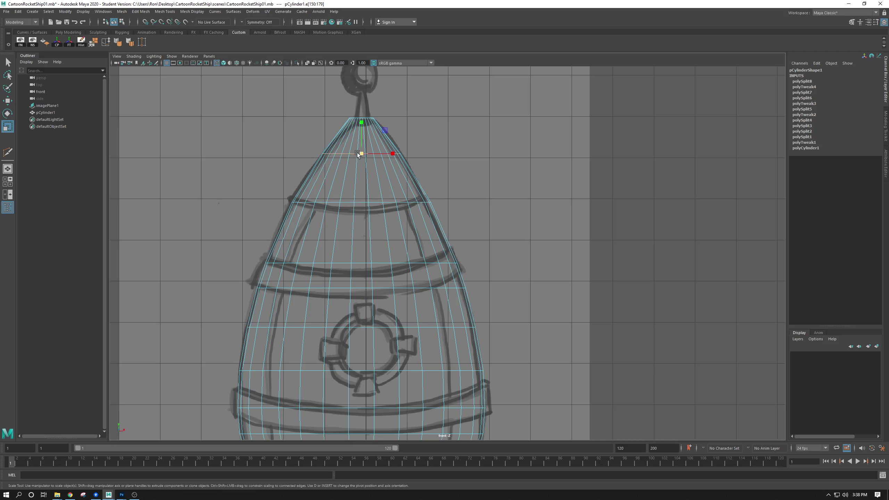
pyautogui.press('w')
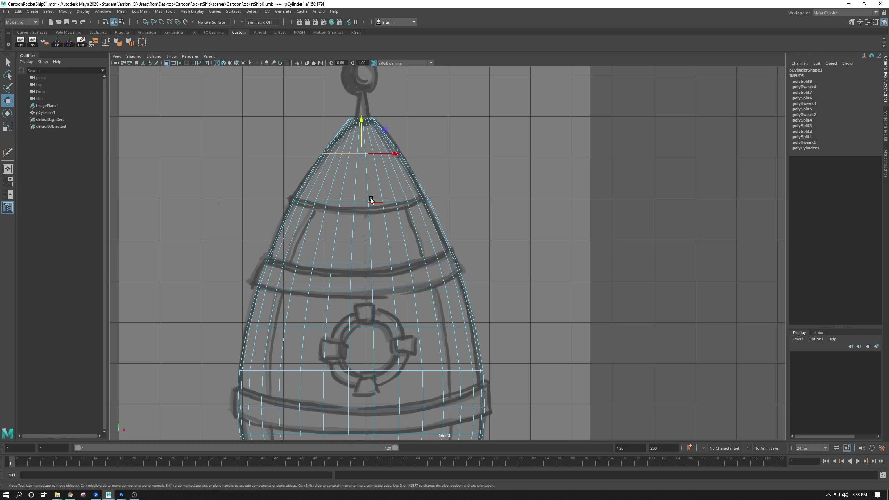
pyautogui.click(117, 42)
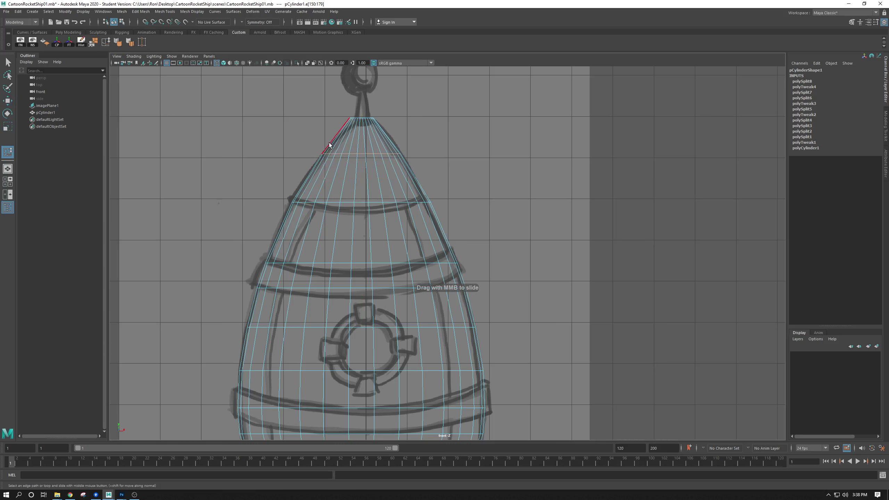
pyautogui.moveTo(314, 137); pyautogui.dragTo(304, 136, button='middle')
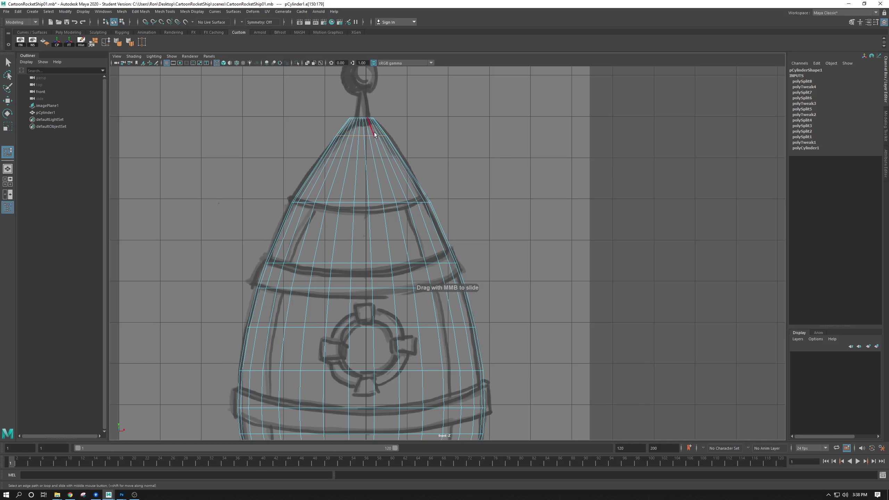
# - Scale the ring of vertices at the rocket's tip inward to match the antenna base in the sketch
pyautogui.keyDown('ctrl'); pyautogui.moveTo(363, 116); pyautogui.dragTo(327, 121, button='right'); pyautogui.keyUp('ctrl')
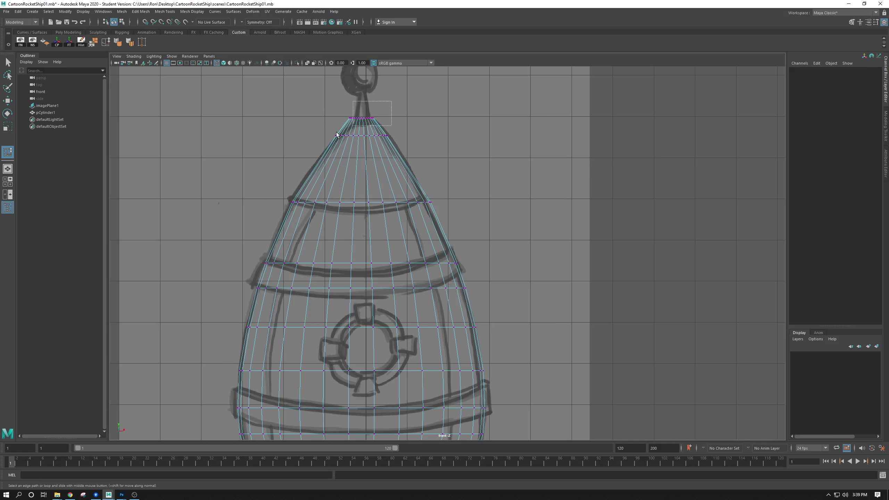
pyautogui.press('r')
pyautogui.moveTo(362, 119); pyautogui.dragTo(356, 121)
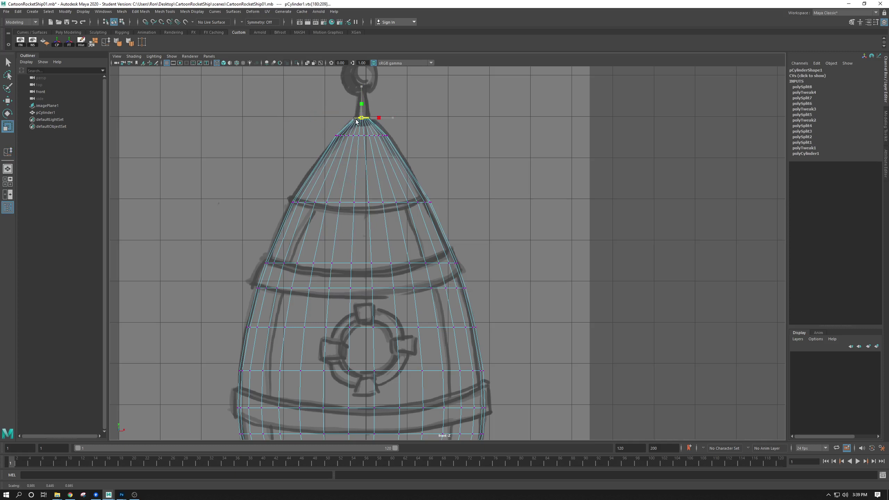
# - Insert an edge loop midway down the nose cone and scale it slightly outward to the sketched outline
pyautogui.moveTo(356, 136); pyautogui.dragTo(356, 121, button='right')
pyautogui.doubleClick(350, 136)
pyautogui.hotkey('ctrl', 'shift', 'x')
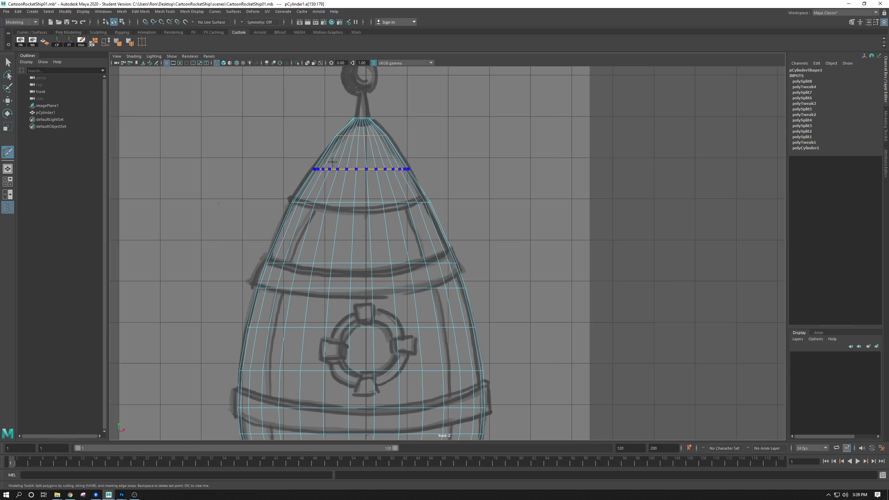
pyautogui.keyDown('ctrl'); pyautogui.click(331, 162); pyautogui.keyUp('ctrl')
pyautogui.press('q')
pyautogui.press('w')
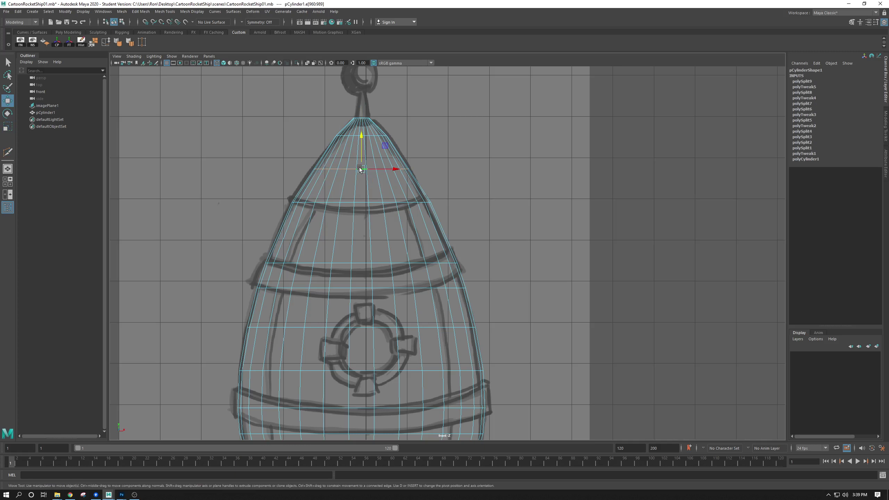
pyautogui.press('r')
pyautogui.moveTo(363, 170); pyautogui.dragTo(366, 172)
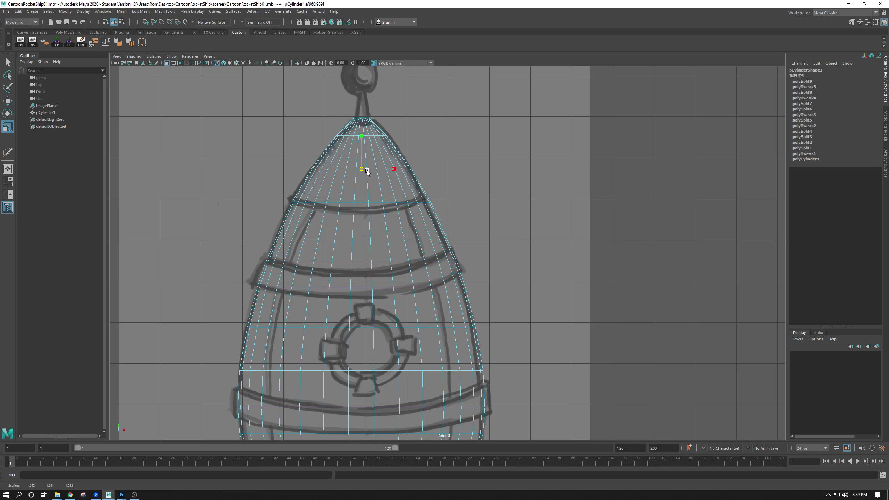
# - Inspect the reshaped rocket body against the sketch in the front view and from several angles in perspective
pyautogui.click(442, 138)
pyautogui.press('f')
pyautogui.scroll(5, 372, 214)
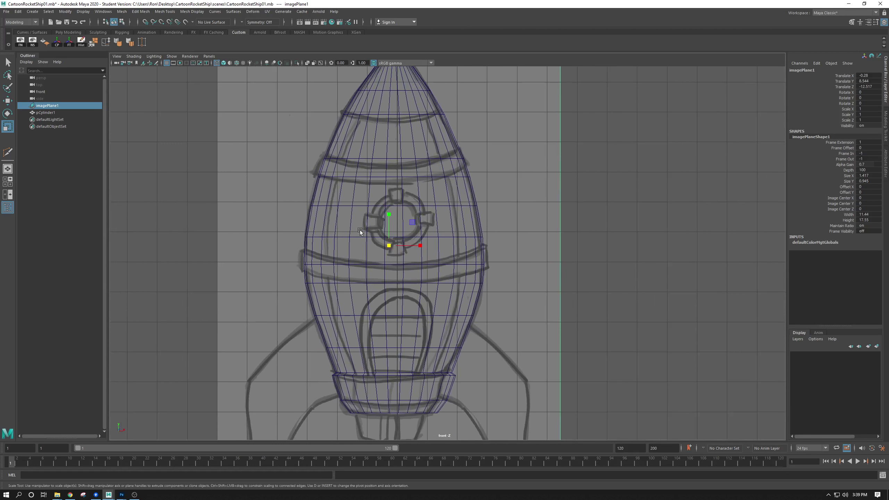
pyautogui.keyDown('alt'); pyautogui.moveTo(396, 95); pyautogui.dragTo(382, 204, button='middle'); pyautogui.keyUp('alt')
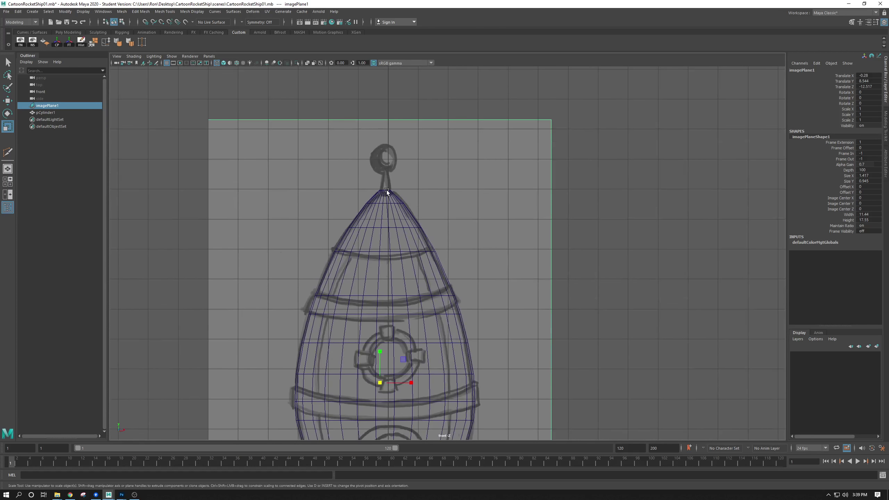
pyautogui.press('space')
pyautogui.press('space')
pyautogui.keyDown('alt'); pyautogui.moveTo(572, 121); pyautogui.dragTo(571, 237, button='middle'); pyautogui.keyUp('alt')
pyautogui.keyDown('alt'); pyautogui.moveTo(571, 237); pyautogui.dragTo(474, 133, button='right'); pyautogui.keyUp('alt')
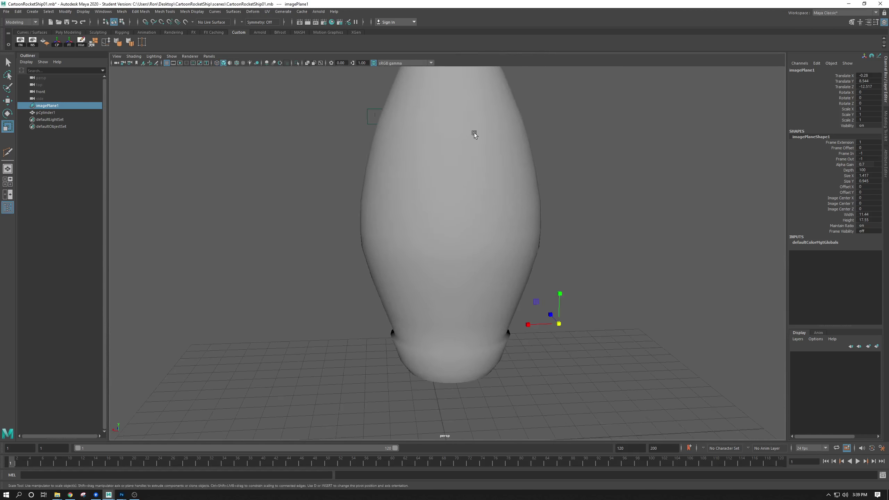
pyautogui.keyDown('alt'); pyautogui.moveTo(473, 133); pyautogui.dragTo(383, 171); pyautogui.keyUp('alt')
pyautogui.click(404, 165)
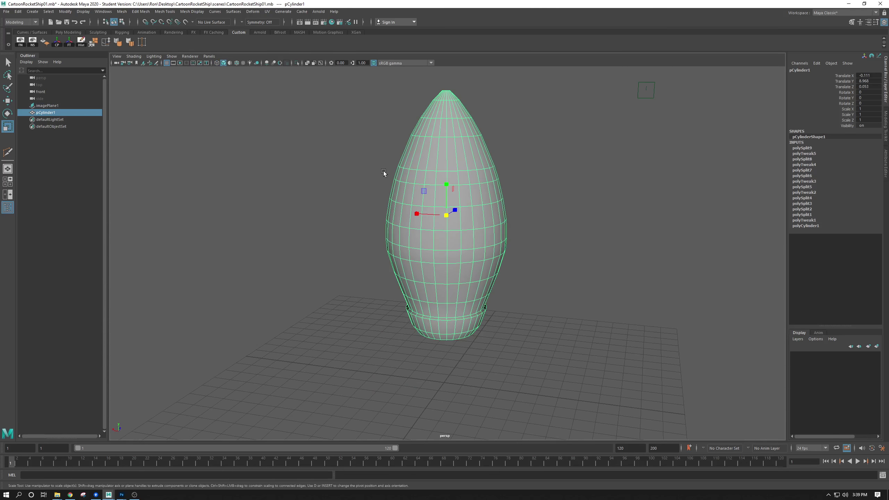
pyautogui.press('space')
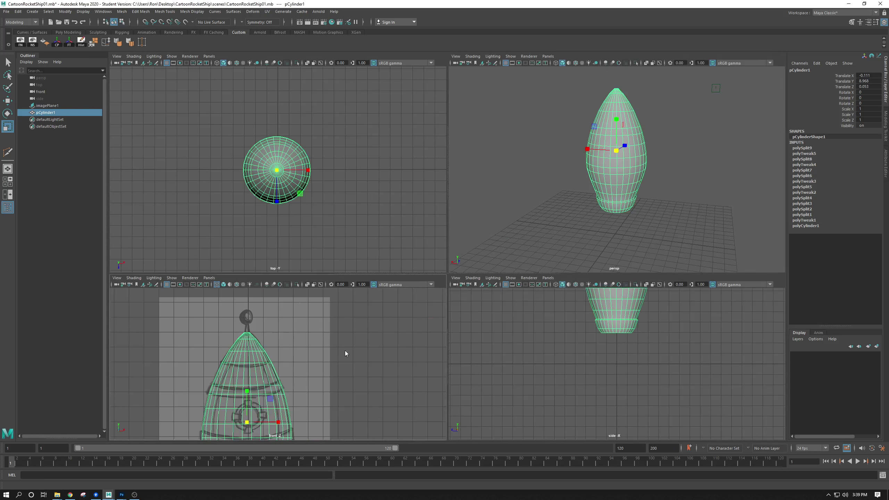
pyautogui.press('space')
pyautogui.press('space')
pyautogui.press('space')
pyautogui.keyDown('alt'); pyautogui.moveTo(637, 172); pyautogui.dragTo(454, 187); pyautogui.keyUp('alt')
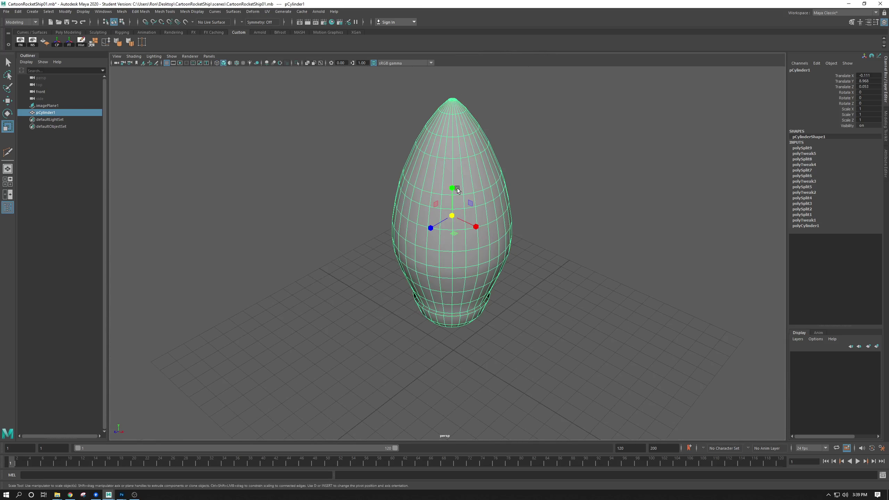
pyautogui.keyDown('alt'); pyautogui.moveTo(455, 187); pyautogui.dragTo(513, 272, button='right'); pyautogui.keyUp('alt')
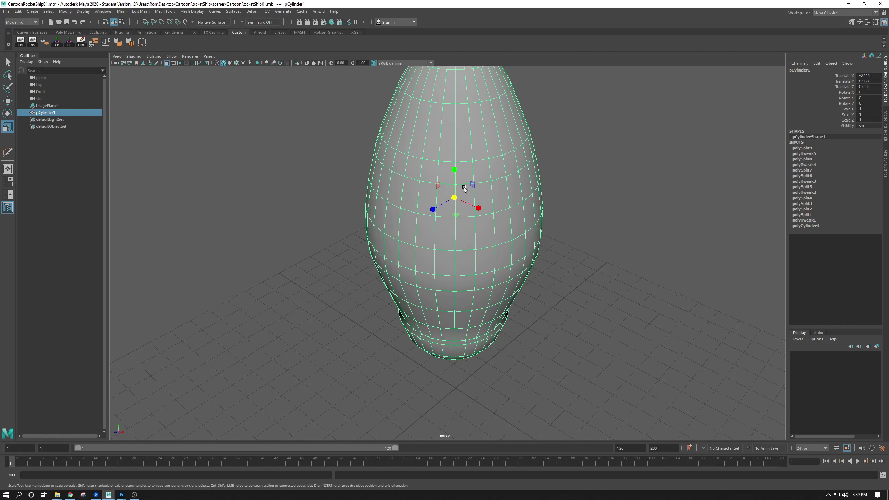
pyautogui.press('w')
pyautogui.press('e')
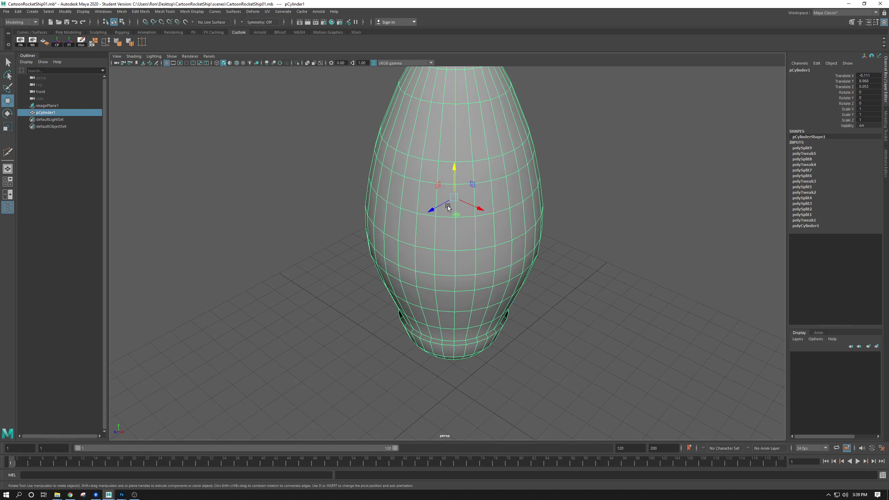
pyautogui.press('r')
pyautogui.moveTo(429, 211); pyautogui.dragTo(434, 249)
pyautogui.hotkey('ctrl', 'z')
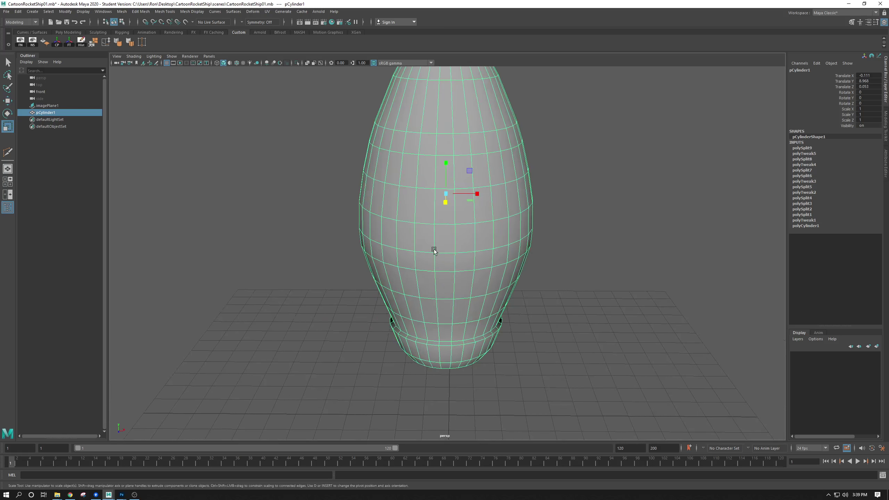
pyautogui.press('w')
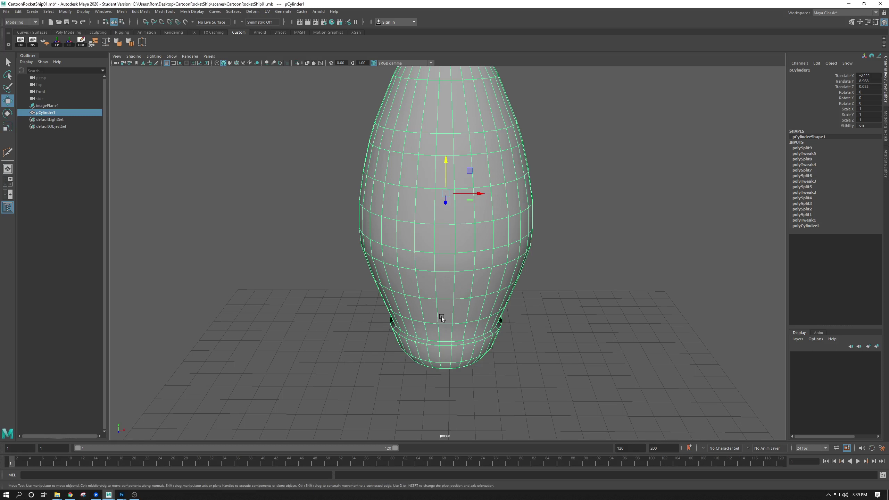
# - Compare the body in the four-view layout and examine its edge loops and lower rim in perspective
pyautogui.press('space')
pyautogui.scroll(-3, 330, 339)
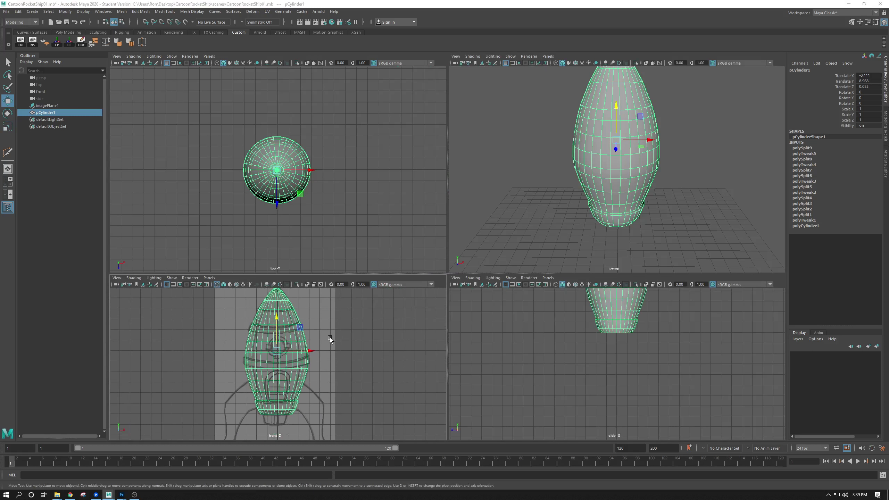
pyautogui.press('space')
pyautogui.press('space')
pyautogui.press('space')
pyautogui.press('space')
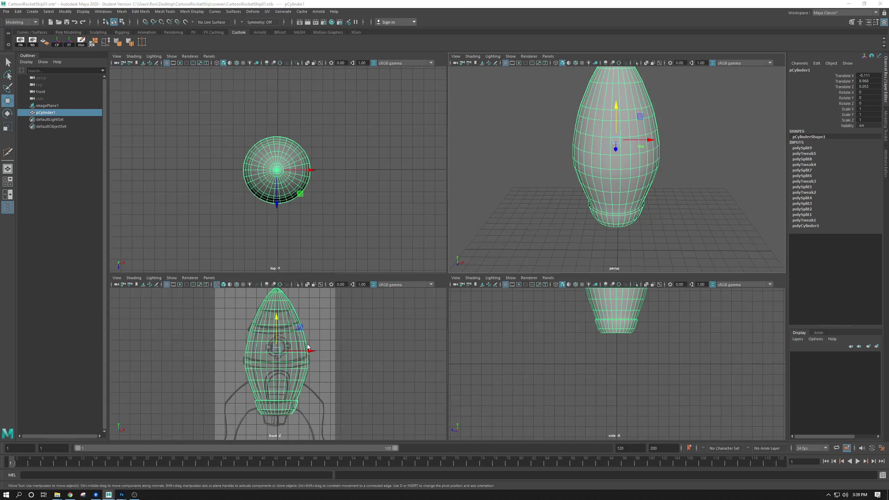
pyautogui.press('space')
pyautogui.press('space')
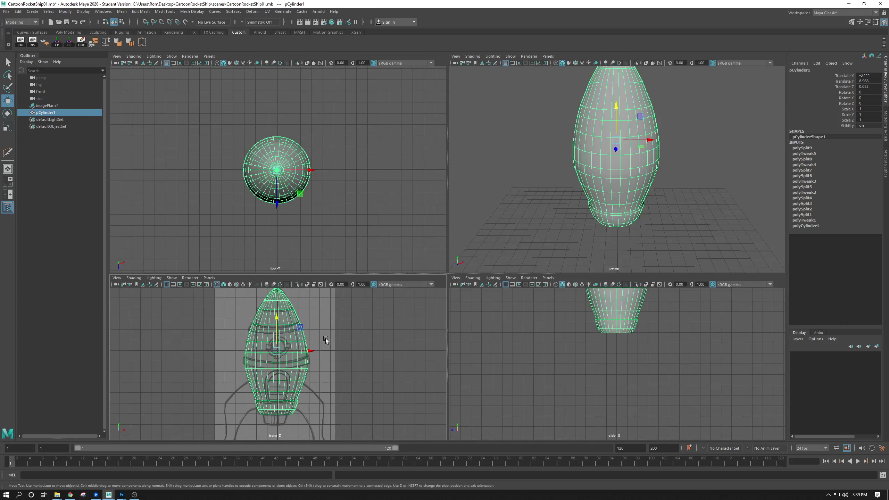
pyautogui.press('space')
pyautogui.keyDown('alt'); pyautogui.moveTo(497, 256); pyautogui.dragTo(477, 196, button='right'); pyautogui.keyUp('alt')
pyautogui.keyDown('alt'); pyautogui.moveTo(476, 196); pyautogui.dragTo(455, 248, button='middle'); pyautogui.keyUp('alt')
pyautogui.click(519, 215)
pyautogui.keyDown('alt'); pyautogui.moveTo(385, 291); pyautogui.dragTo(409, 328, button='right'); pyautogui.keyUp('alt')
pyautogui.click(397, 267)
pyautogui.keyDown('alt'); pyautogui.moveTo(379, 281); pyautogui.dragTo(363, 240, button='middle'); pyautogui.keyUp('alt')
pyautogui.keyDown('alt'); pyautogui.moveTo(364, 240); pyautogui.dragTo(430, 272, button='right'); pyautogui.keyUp('alt')
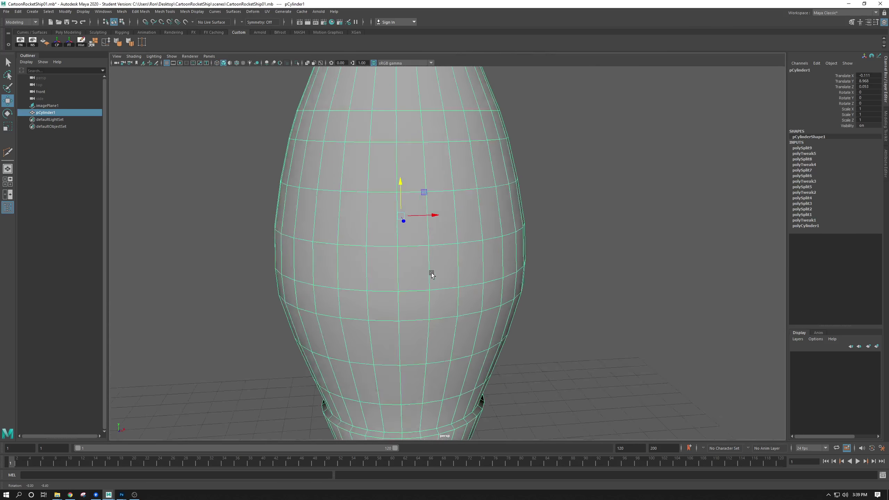
pyautogui.keyDown('alt'); pyautogui.moveTo(431, 272); pyautogui.dragTo(462, 261); pyautogui.keyUp('alt')
pyautogui.keyDown('alt'); pyautogui.moveTo(462, 261); pyautogui.dragTo(387, 203, button='right'); pyautogui.keyUp('alt')
pyautogui.keyDown('alt'); pyautogui.moveTo(387, 205); pyautogui.dragTo(476, 188); pyautogui.keyUp('alt')
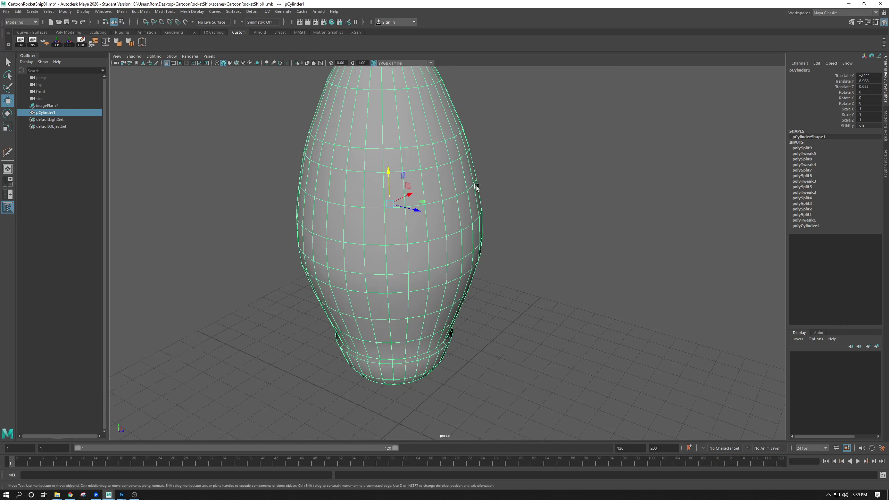
# - Deselect the body and examine the smooth shading around its lower rim in perspective
pyautogui.click(511, 183)
pyautogui.scroll(5, 392, 252)
pyautogui.keyDown('alt'); pyautogui.moveTo(441, 330); pyautogui.dragTo(454, 273, button='middle'); pyautogui.keyUp('alt')
pyautogui.keyDown('alt'); pyautogui.moveTo(454, 272); pyautogui.dragTo(455, 248); pyautogui.keyUp('alt')
pyautogui.click(361, 311)
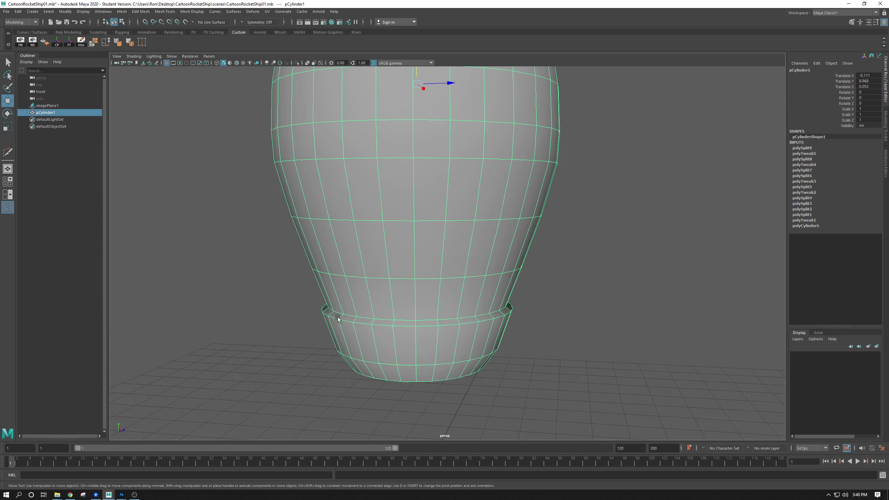
pyautogui.click(523, 316)
pyautogui.keyDown('alt'); pyautogui.moveTo(337, 319); pyautogui.dragTo(390, 358, button='right'); pyautogui.keyUp('alt')
pyautogui.keyDown('alt'); pyautogui.moveTo(391, 358); pyautogui.dragTo(400, 278, button='middle'); pyautogui.keyUp('alt')
pyautogui.keyDown('alt'); pyautogui.moveTo(400, 278); pyautogui.dragTo(349, 286); pyautogui.keyUp('alt')
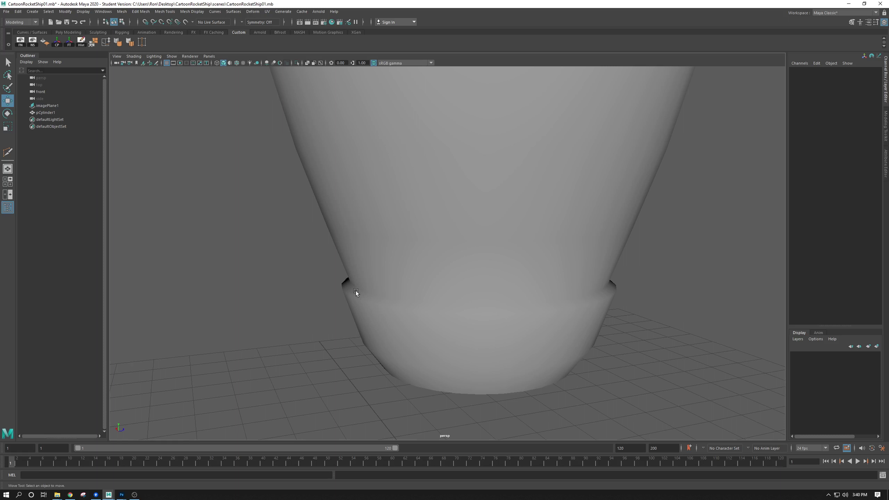
pyautogui.keyDown('alt'); pyautogui.moveTo(389, 303); pyautogui.dragTo(376, 249); pyautogui.keyUp('alt')
# - Select the two edge loops that form the ledge of the body's lower rim and harden their edges
pyautogui.moveTo(360, 301); pyautogui.dragTo(358, 282, button='right')
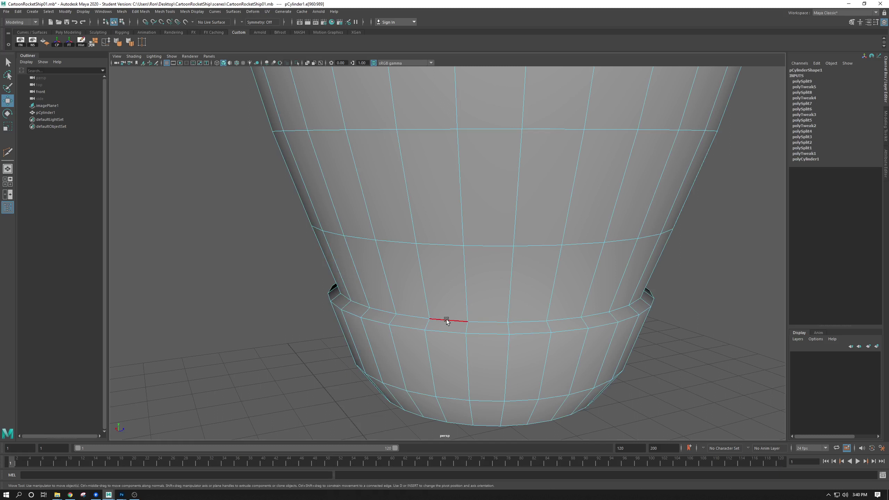
pyautogui.click(308, 290)
pyautogui.doubleClick(401, 315)
pyautogui.keyDown('alt'); pyautogui.moveTo(425, 334); pyautogui.dragTo(407, 321); pyautogui.keyUp('alt')
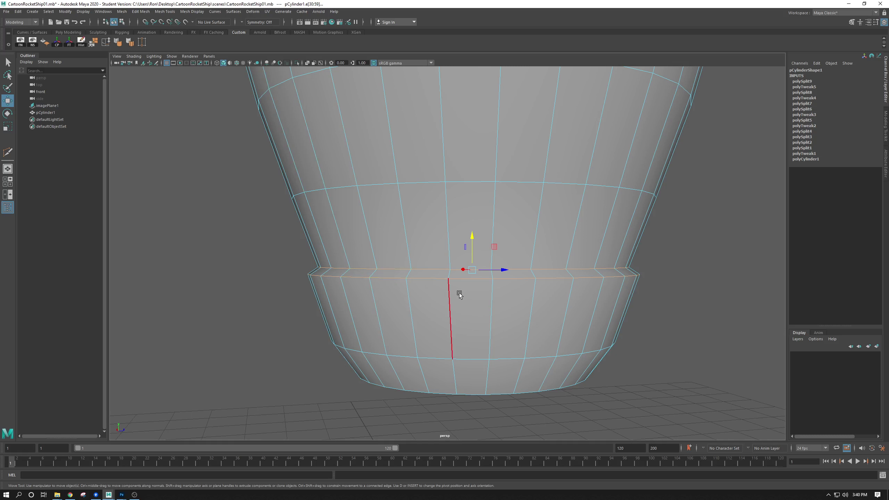
pyautogui.click(184, 12)
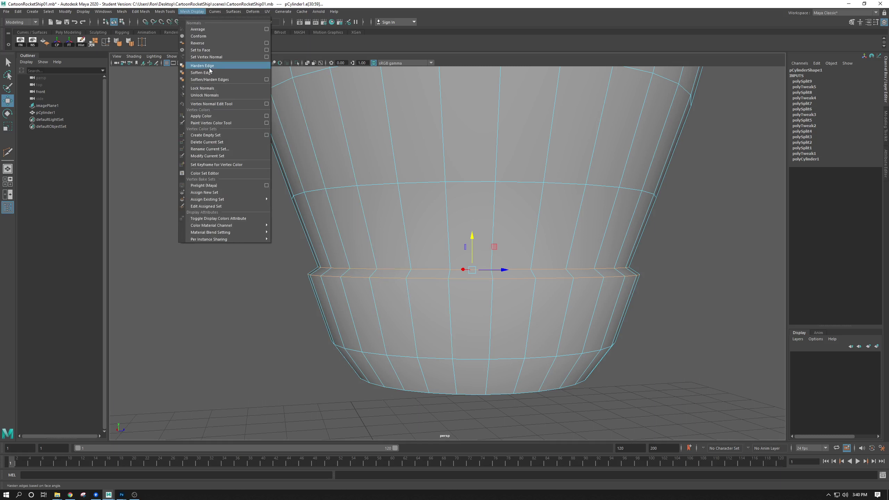
pyautogui.click(130, 42)
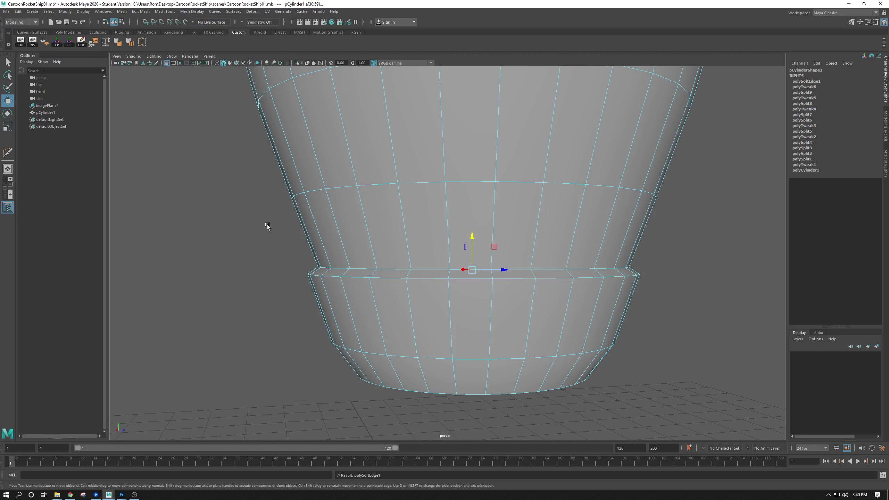
# - Return to object mode and check the shading of the hardened rim from several angles
pyautogui.keyDown('alt'); pyautogui.moveTo(268, 224); pyautogui.dragTo(260, 212); pyautogui.keyUp('alt')
pyautogui.moveTo(344, 150); pyautogui.dragTo(366, 139, button='right')
pyautogui.keyDown('alt'); pyautogui.moveTo(482, 173); pyautogui.dragTo(488, 207); pyautogui.keyUp('alt')
pyautogui.keyDown('alt'); pyautogui.moveTo(488, 207); pyautogui.dragTo(396, 151, button='right'); pyautogui.keyUp('alt')
pyautogui.click(600, 188)
pyautogui.keyDown('alt'); pyautogui.moveTo(601, 188); pyautogui.dragTo(412, 267); pyautogui.keyUp('alt')
# - Harden the edge loop between the rim's ledge and the bottom of the body, using the front-view sketch as reference
pyautogui.click(384, 278)
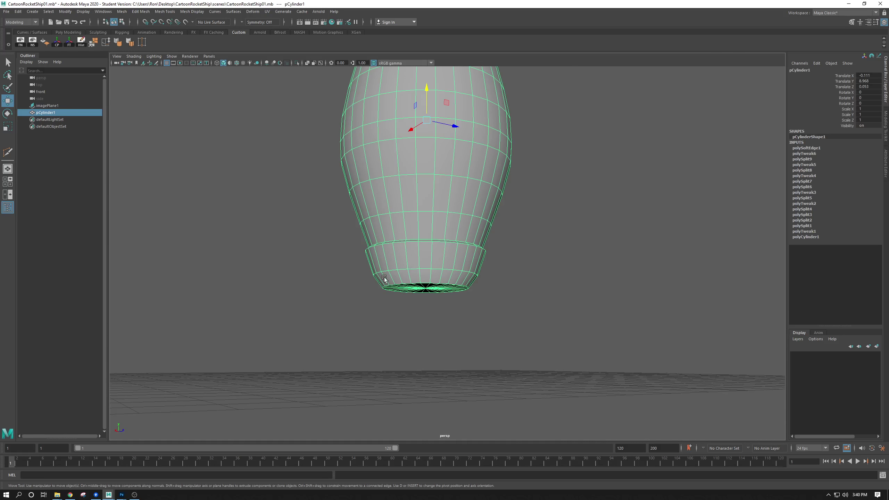
pyautogui.press('space')
pyautogui.press('f')
pyautogui.keyDown('alt'); pyautogui.moveTo(342, 350); pyautogui.dragTo(350, 292, button='middle'); pyautogui.keyUp('alt')
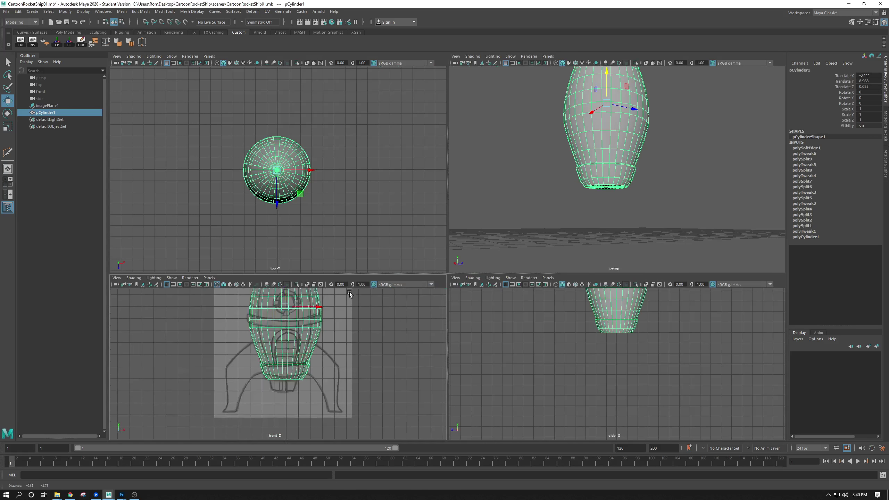
pyautogui.keyDown('alt'); pyautogui.moveTo(349, 293); pyautogui.dragTo(294, 426, button='right'); pyautogui.keyUp('alt')
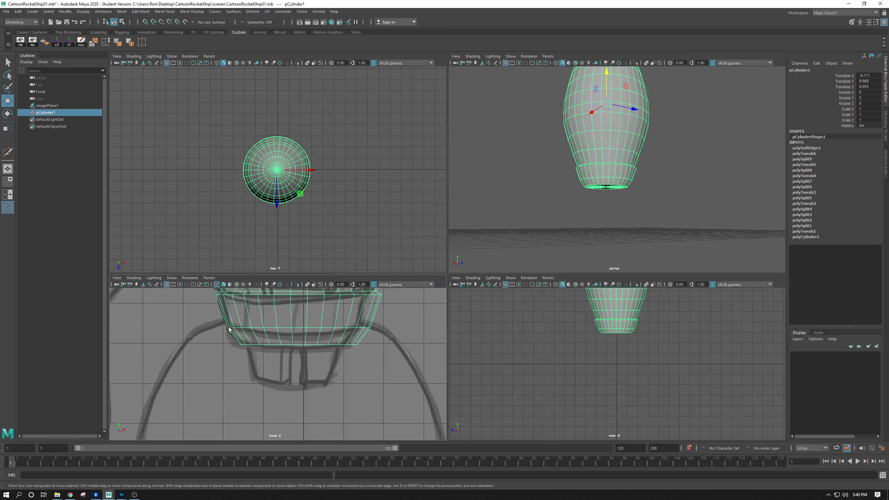
pyautogui.moveTo(579, 190)
pyautogui.keyDown('alt'); pyautogui.mouseDown(button='right')
pyautogui.moveTo(643, 258)
pyautogui.moveTo(578, 176)
pyautogui.mouseUp(button='right'); pyautogui.keyUp('alt')
pyautogui.doubleClick(578, 192)
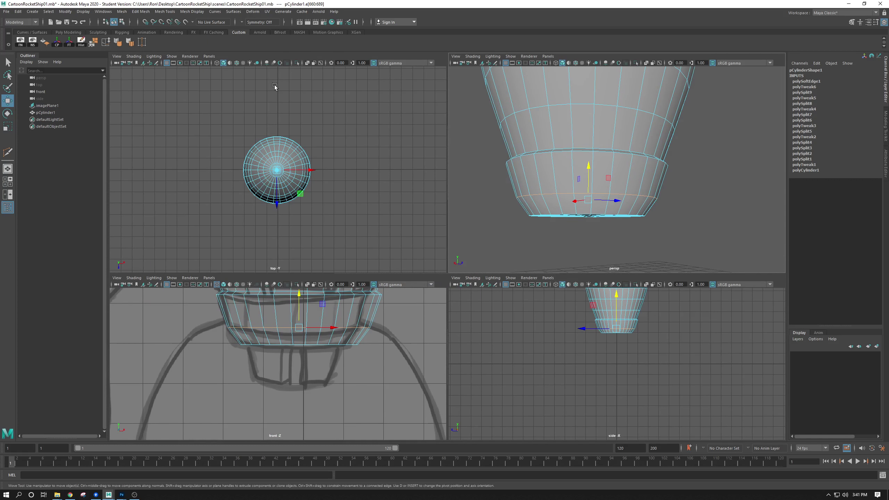
pyautogui.click(129, 42)
# - Leave edge mode and inspect the shading of the hardened base in perspective
pyautogui.moveTo(596, 131); pyautogui.dragTo(643, 121, button='right')
pyautogui.click(707, 123)
pyautogui.keyDown('alt'); pyautogui.moveTo(706, 123); pyautogui.dragTo(642, 123, button='right'); pyautogui.keyUp('alt')
pyautogui.keyDown('alt'); pyautogui.moveTo(643, 123); pyautogui.dragTo(635, 160, button='middle'); pyautogui.keyUp('alt')
pyautogui.moveTo(634, 160)
pyautogui.keyDown('alt'); pyautogui.mouseDown()
pyautogui.moveTo(632, 169)
pyautogui.moveTo(645, 158)
pyautogui.mouseUp(); pyautogui.keyUp('alt')
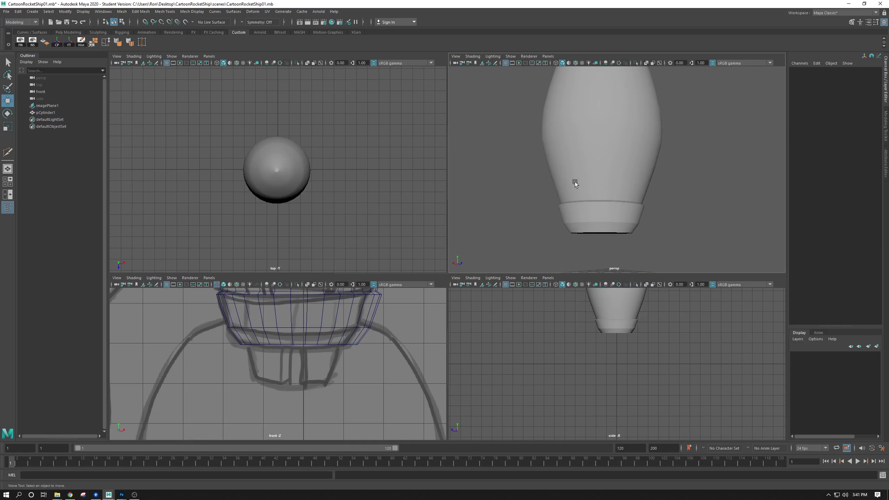
pyautogui.keyDown('alt'); pyautogui.moveTo(501, 150); pyautogui.dragTo(504, 158); pyautogui.keyUp('alt')
# - Compare the body's middle bands and nose cone with the sketch in the front view, and view the tip in perspective
pyautogui.keyDown('alt'); pyautogui.moveTo(317, 342); pyautogui.dragTo(320, 358, button='middle'); pyautogui.keyUp('alt')
pyautogui.scroll(5, 321, 359)
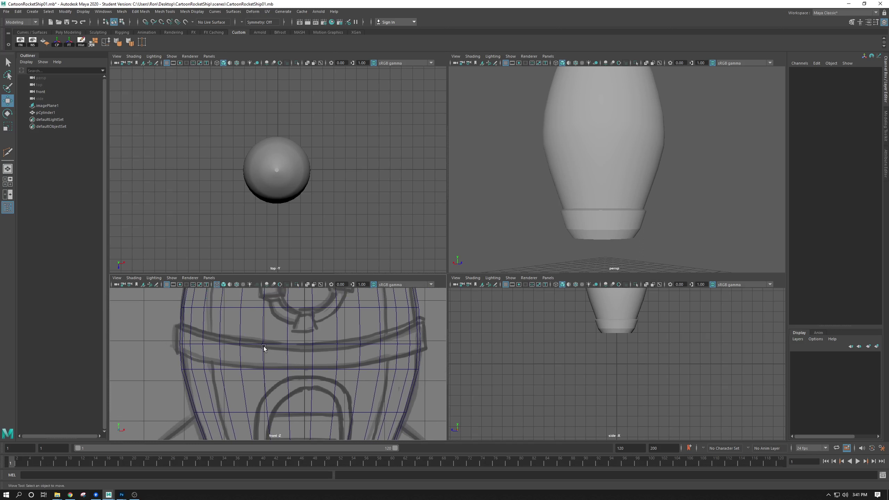
pyautogui.keyDown('alt'); pyautogui.moveTo(262, 341); pyautogui.dragTo(259, 414, button='middle'); pyautogui.keyUp('alt')
pyautogui.scroll(-5, 266, 357)
pyautogui.keyDown('alt'); pyautogui.moveTo(270, 332); pyautogui.dragTo(286, 330, button='right'); pyautogui.keyUp('alt')
pyautogui.keyDown('alt'); pyautogui.moveTo(285, 330); pyautogui.dragTo(284, 377, button='middle'); pyautogui.keyUp('alt')
pyautogui.keyDown('alt'); pyautogui.moveTo(283, 377); pyautogui.dragTo(295, 388, button='right'); pyautogui.keyUp('alt')
pyautogui.keyDown('alt'); pyautogui.moveTo(588, 117); pyautogui.dragTo(591, 212, button='middle'); pyautogui.keyUp('alt')
pyautogui.keyDown('alt'); pyautogui.moveTo(591, 168); pyautogui.dragTo(592, 209); pyautogui.keyUp('alt')
pyautogui.keyDown('alt'); pyautogui.moveTo(593, 209); pyautogui.dragTo(658, 249, button='right'); pyautogui.keyUp('alt')
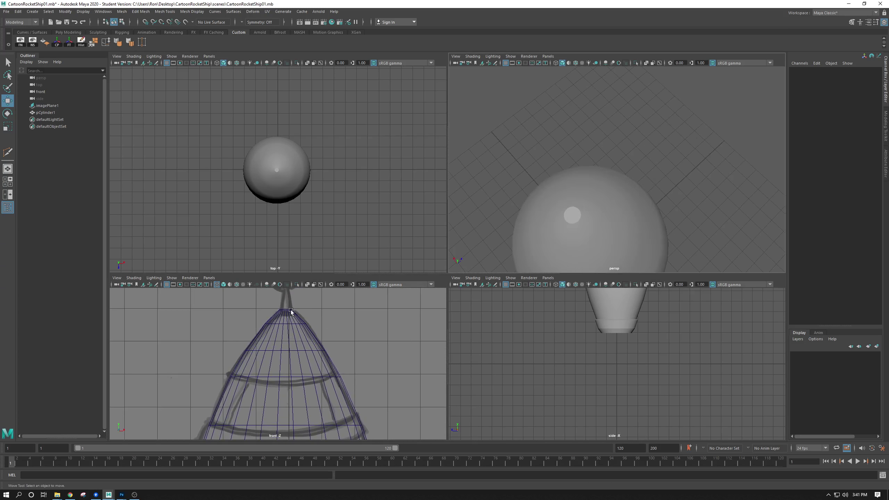
# - Select the body and examine the flat cap at its tip against the sketched antenna base
pyautogui.click(584, 210)
pyautogui.keyDown('alt'); pyautogui.moveTo(564, 213); pyautogui.dragTo(588, 238, button='right'); pyautogui.keyUp('alt')
pyautogui.keyDown('alt'); pyautogui.moveTo(588, 238); pyautogui.dragTo(619, 166, button='middle'); pyautogui.keyUp('alt')
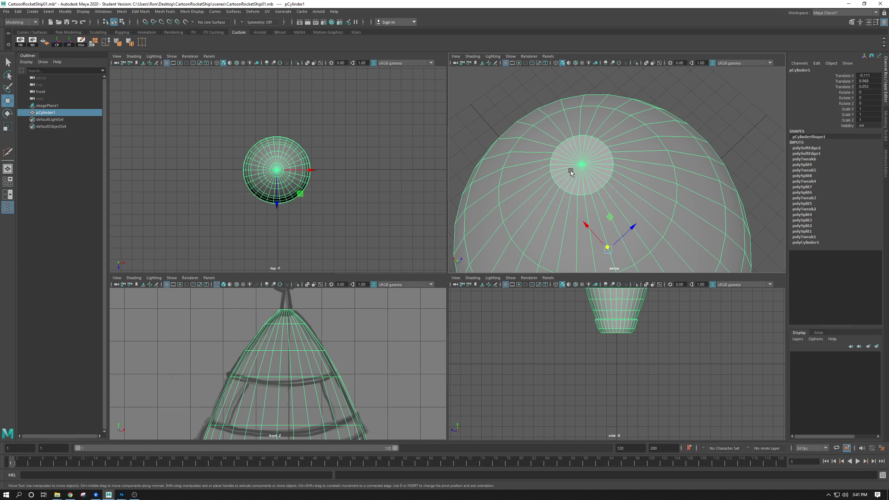
pyautogui.keyDown('alt'); pyautogui.moveTo(290, 353); pyautogui.dragTo(288, 365, button='middle'); pyautogui.keyUp('alt')
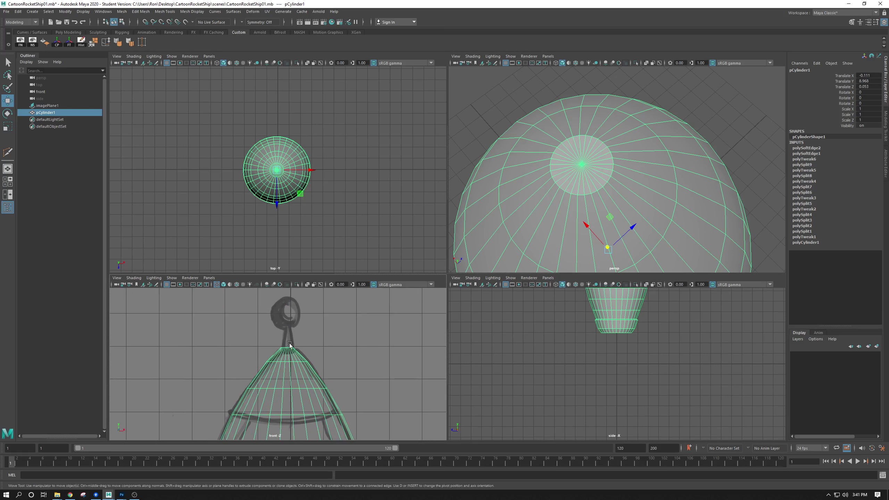
pyautogui.keyDown('alt'); pyautogui.moveTo(584, 181); pyautogui.dragTo(596, 189); pyautogui.keyUp('alt')
pyautogui.keyDown('alt'); pyautogui.moveTo(597, 190); pyautogui.dragTo(599, 195, button='right'); pyautogui.keyUp('alt')
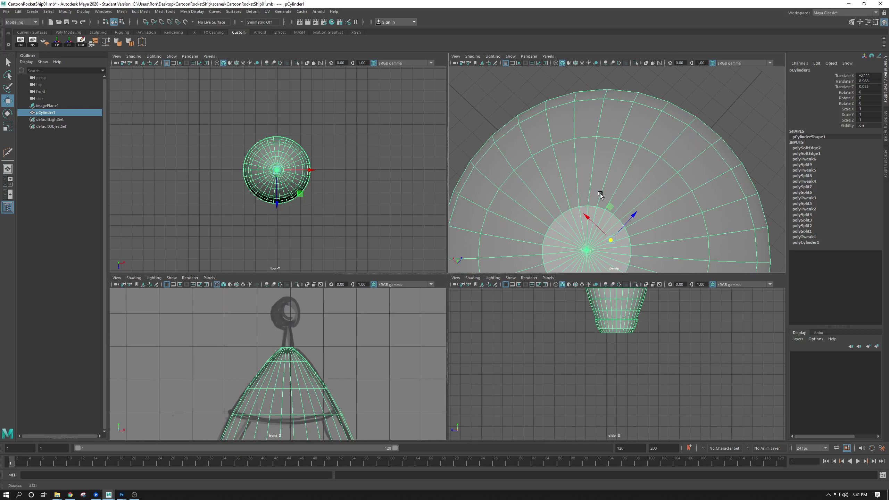
pyautogui.keyDown('alt'); pyautogui.moveTo(599, 195); pyautogui.dragTo(602, 181); pyautogui.keyUp('alt')
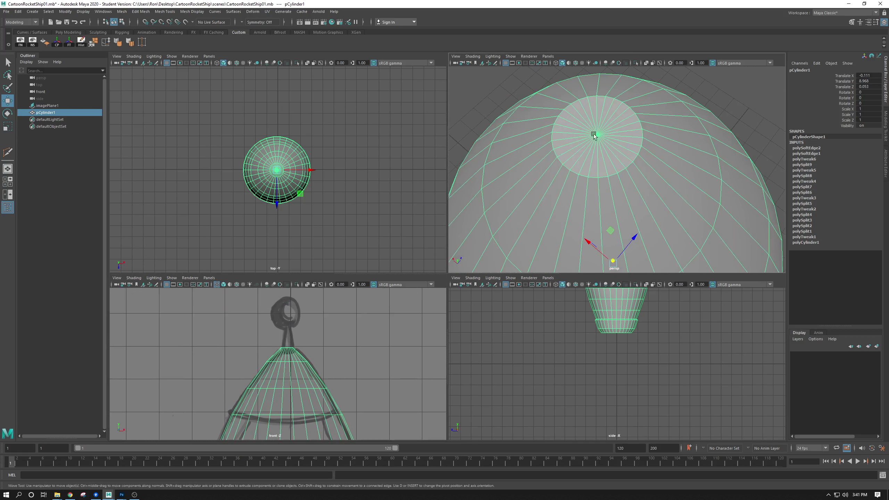
pyautogui.keyDown('alt'); pyautogui.moveTo(573, 176); pyautogui.dragTo(573, 195); pyautogui.keyUp('alt')
# - Insert an edge loop with the Multi-Cut tool just below the flat cap at the rocket's tip
pyautogui.press('space')
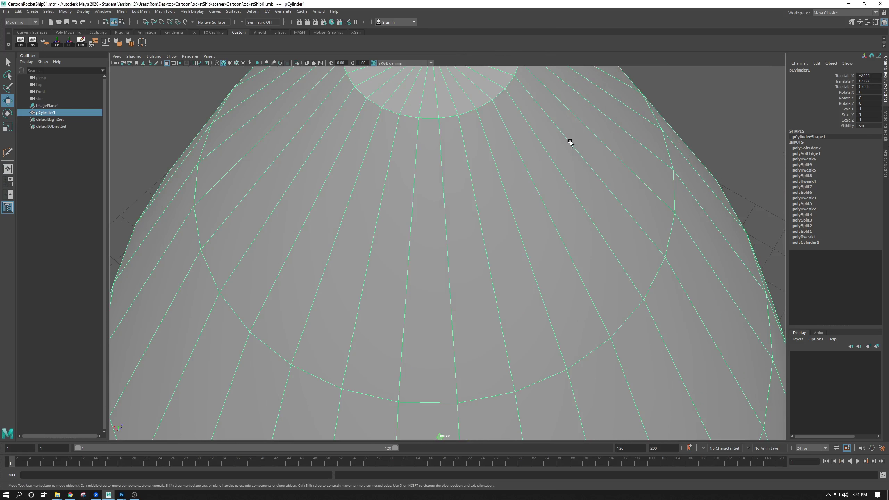
pyautogui.scroll(2, 517, 167)
pyautogui.keyDown('alt'); pyautogui.moveTo(517, 167); pyautogui.dragTo(468, 148, button='right'); pyautogui.keyUp('alt')
pyautogui.keyDown('alt'); pyautogui.moveTo(468, 149); pyautogui.dragTo(489, 182, button='middle'); pyautogui.keyUp('alt')
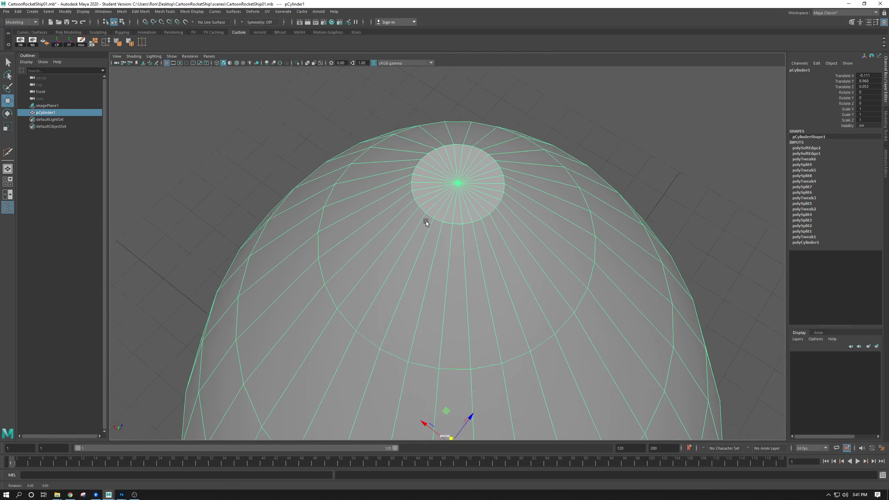
pyautogui.scroll(-2, 426, 222)
pyautogui.scroll(3, 439, 230)
pyautogui.scroll(-3, 456, 240)
pyautogui.scroll(2, 459, 248)
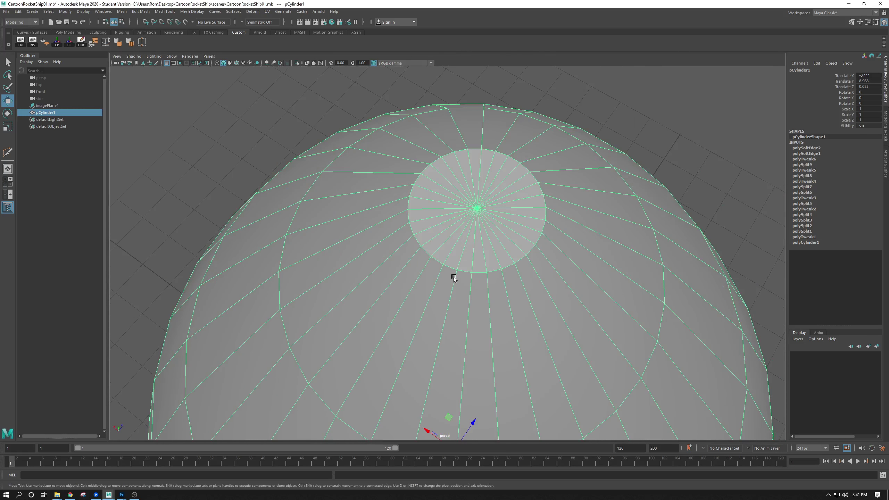
pyautogui.hotkey('ctrl', 'shift', 'x')
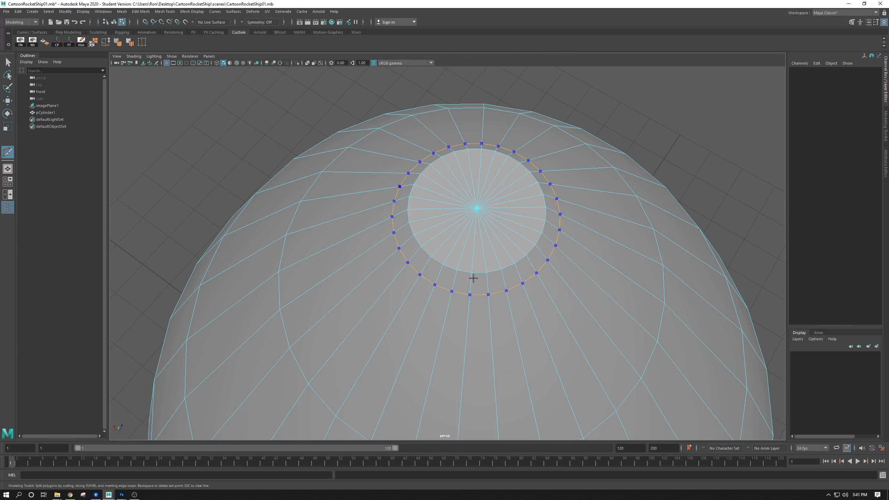
pyautogui.keyDown('ctrl'); pyautogui.click(469, 287); pyautogui.keyUp('ctrl')
pyautogui.press('w')
pyautogui.keyDown('alt'); pyautogui.moveTo(438, 219); pyautogui.dragTo(438, 192); pyautogui.keyUp('alt')
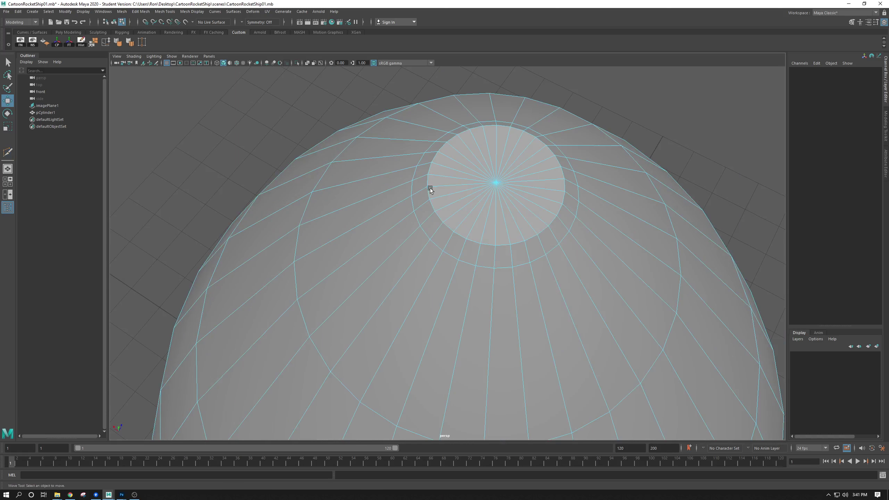
# - Select the faces around the rocket's tip in the front view and try scaling them inward
pyautogui.press('space')
pyautogui.press('space')
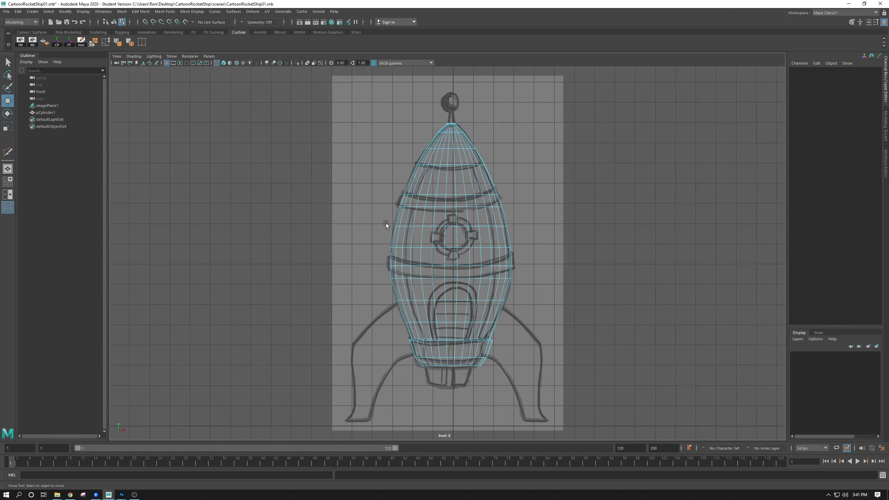
pyautogui.keyDown('alt'); pyautogui.moveTo(447, 145); pyautogui.dragTo(423, 265, button='middle'); pyautogui.keyUp('alt')
pyautogui.keyDown('alt'); pyautogui.moveTo(397, 214); pyautogui.dragTo(738, 399, button='right'); pyautogui.keyUp('alt')
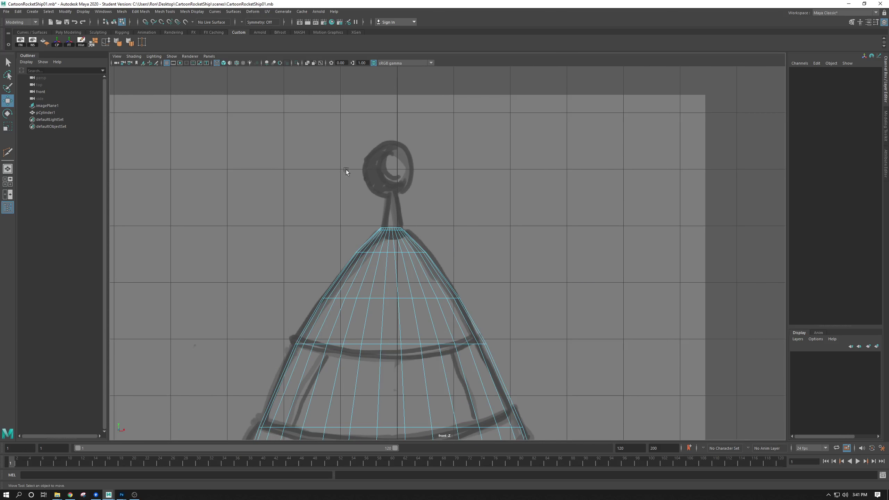
pyautogui.scroll(5, 405, 201)
pyautogui.moveTo(307, 196); pyautogui.dragTo(304, 211, button='right')
pyautogui.moveTo(374, 167); pyautogui.dragTo(260, 195)
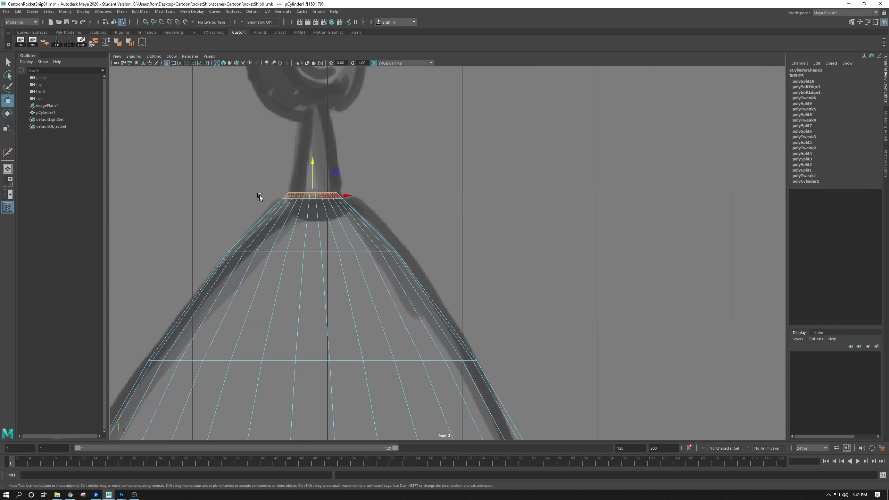
pyautogui.press('e')
pyautogui.press('r')
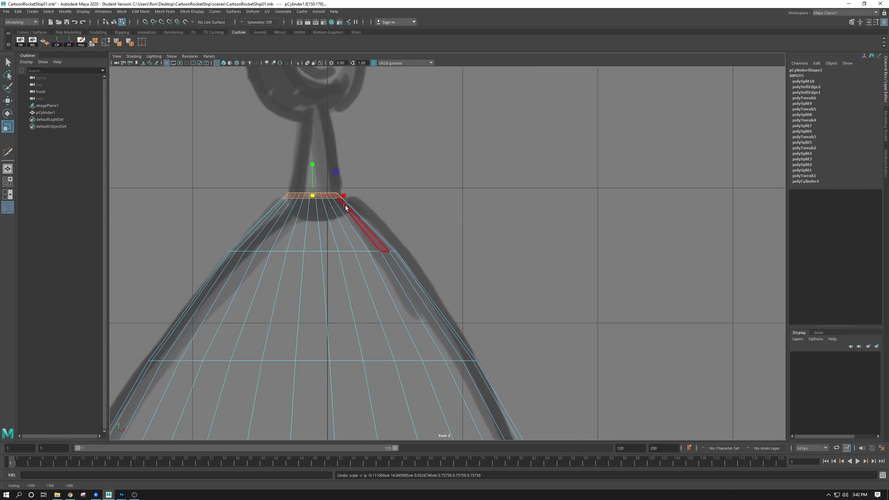
# - Select only the flat cap faces at the rocket's tip and view them in perspective
pyautogui.moveTo(379, 216); pyautogui.dragTo(265, 195)
pyautogui.moveTo(391, 164); pyautogui.dragTo(256, 196)
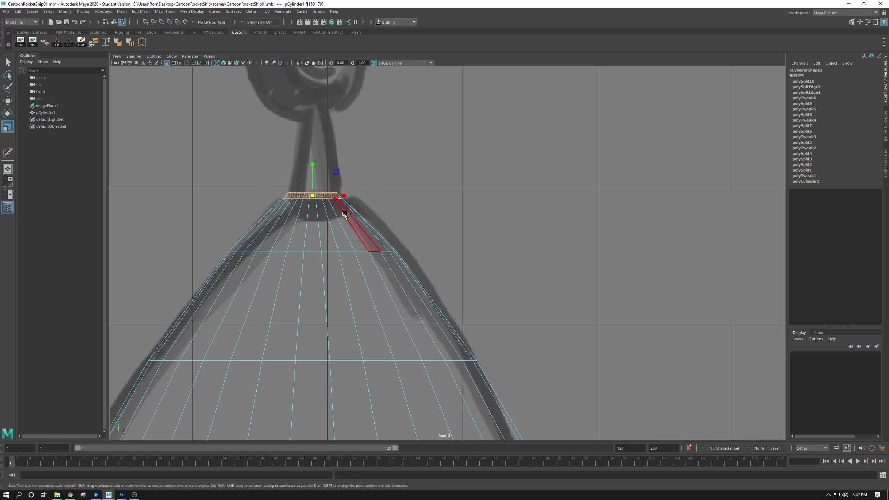
pyautogui.moveTo(409, 237); pyautogui.dragTo(258, 194)
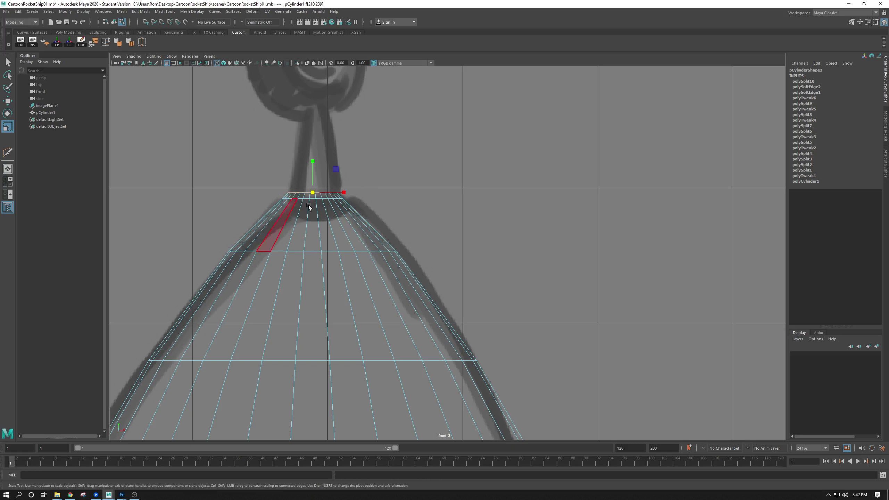
pyautogui.press('space')
pyautogui.press('space')
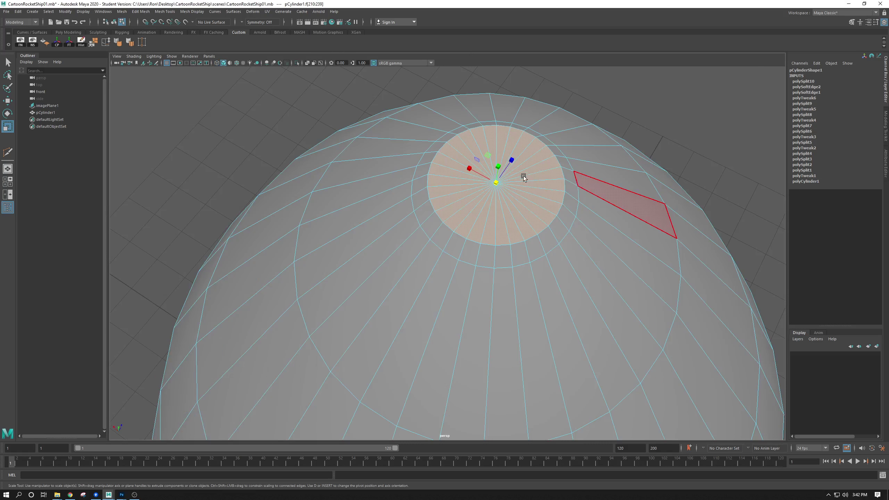
pyautogui.click(440, 80)
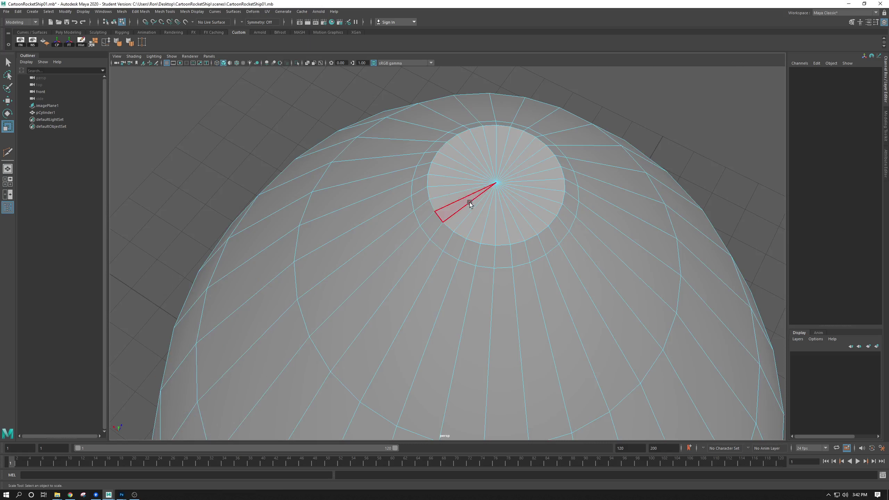
pyautogui.click(461, 196)
pyautogui.press('q')
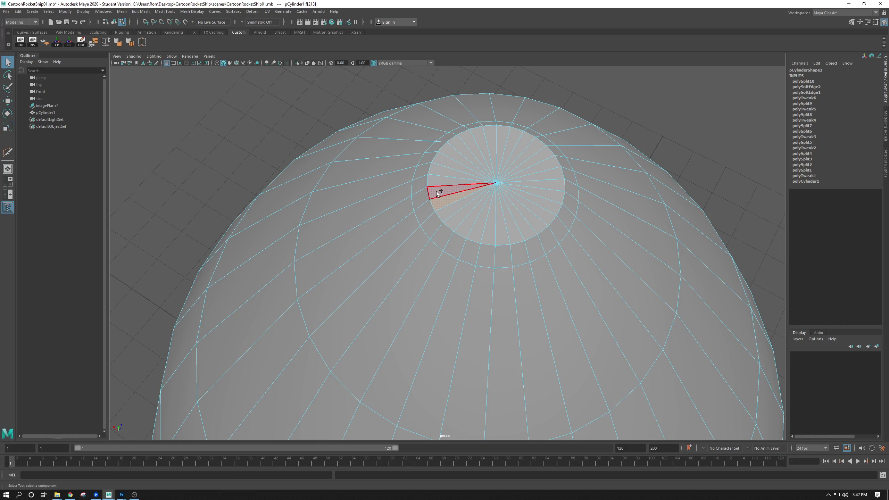
pyautogui.keyDown('shift'); pyautogui.click(440, 189); pyautogui.keyUp('shift')
pyautogui.keyDown('shift'); pyautogui.click(439, 179); pyautogui.keyUp('shift')
pyautogui.keyDown('shift'); pyautogui.moveTo(442, 169); pyautogui.dragTo(454, 154); pyautogui.keyUp('shift')
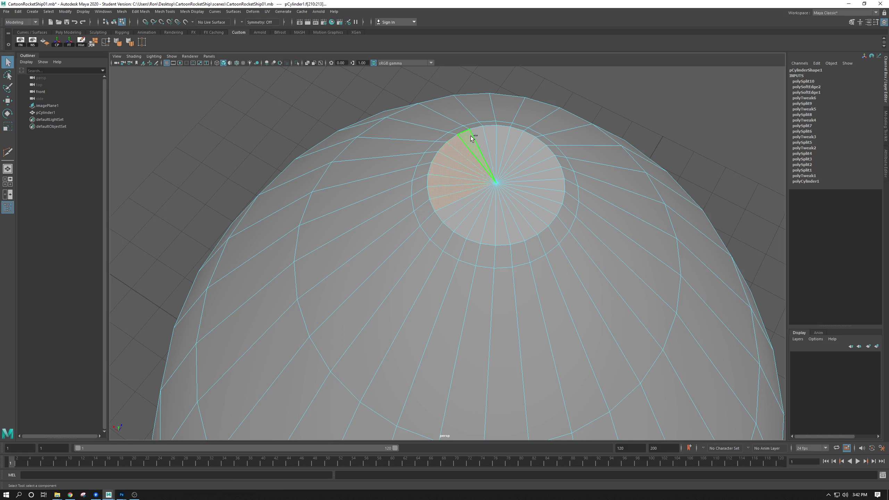
pyautogui.press('space')
pyautogui.press('space')
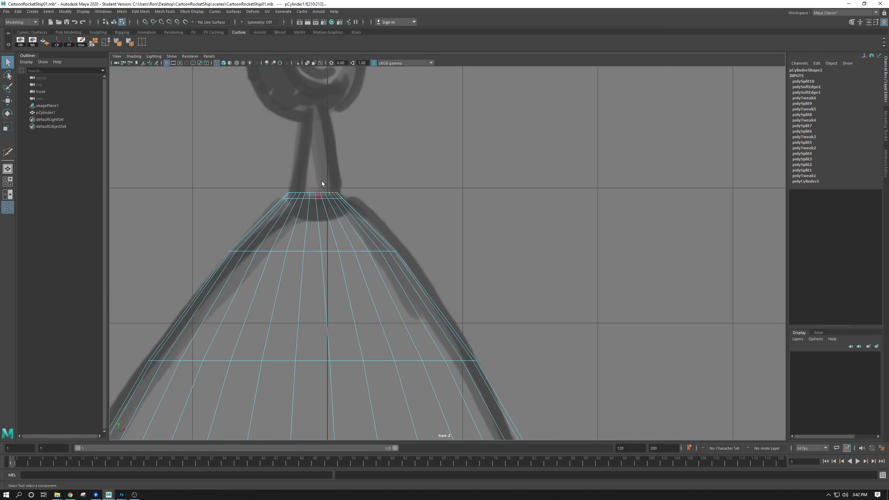
pyautogui.click(356, 158)
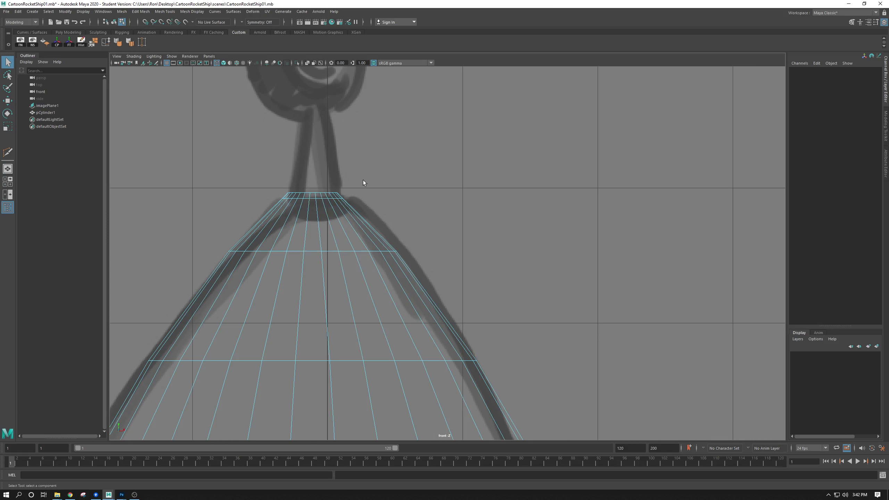
# - Select only the flat cap faces at the rocket's tip in the front view, excluding the ring of faces below
pyautogui.moveTo(404, 141); pyautogui.dragTo(242, 197)
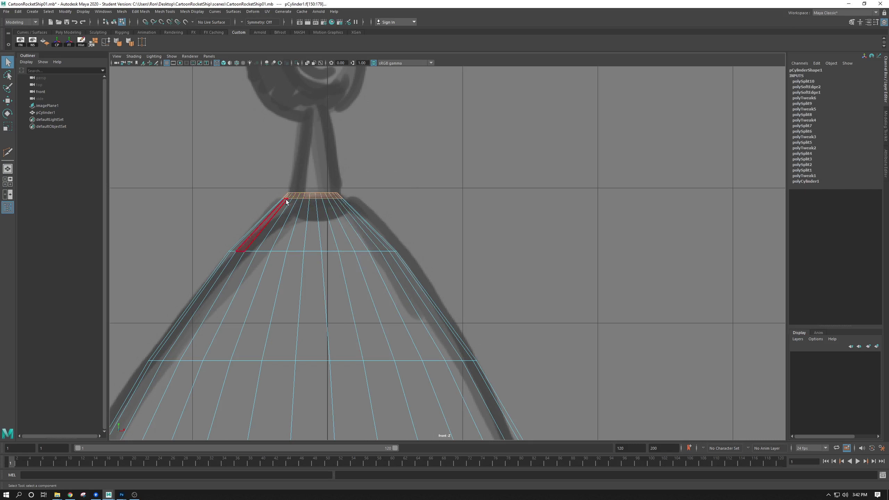
pyautogui.press('space')
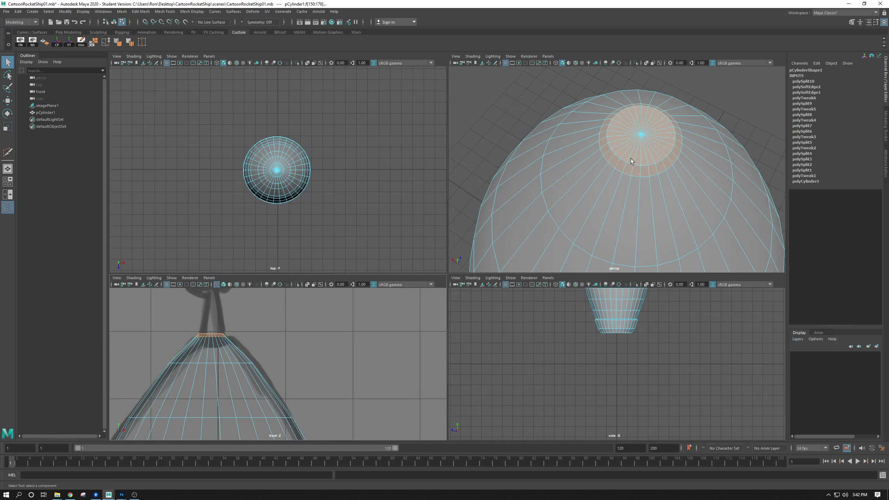
pyautogui.press('space')
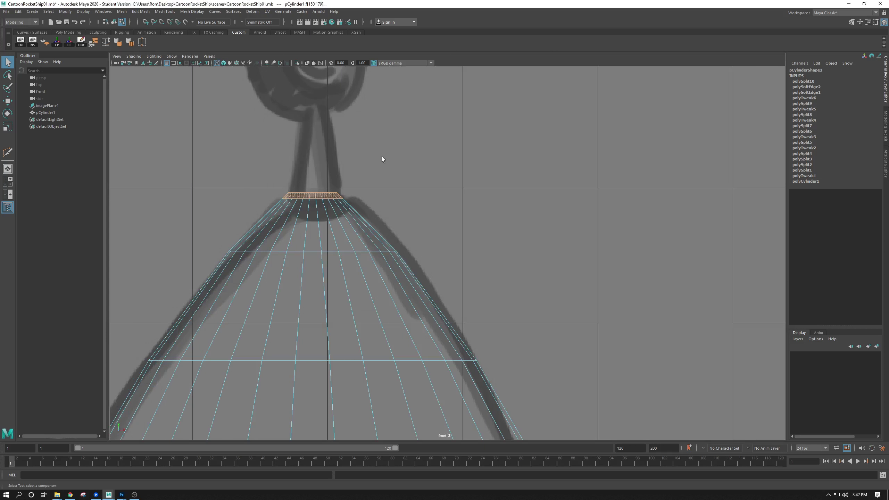
pyautogui.moveTo(384, 154); pyautogui.dragTo(261, 194)
pyautogui.moveTo(415, 241); pyautogui.dragTo(233, 196)
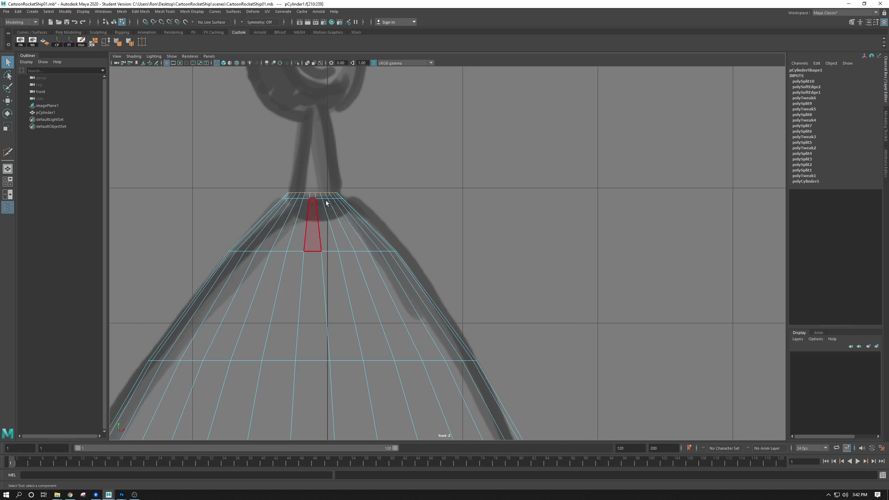
# - Move the selected cap faces slightly down along the vertical axis
pyautogui.press('space')
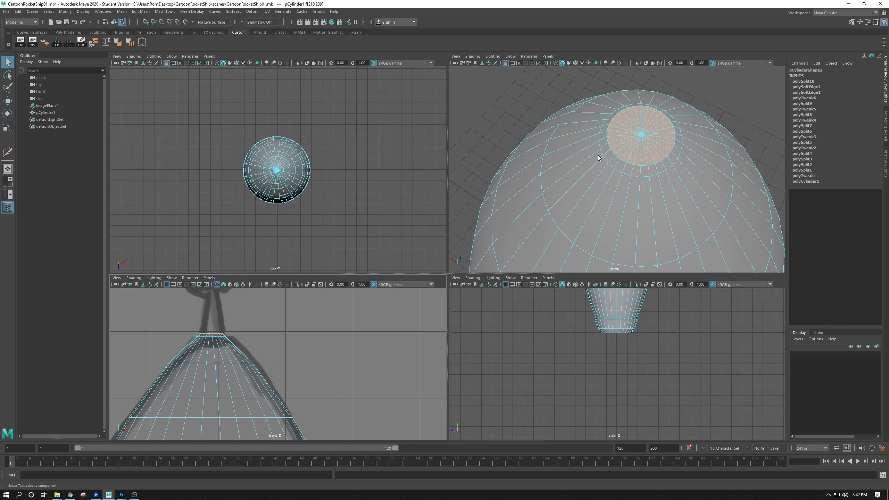
pyautogui.keyDown('alt'); pyautogui.moveTo(597, 156); pyautogui.dragTo(584, 197); pyautogui.keyUp('alt')
pyautogui.press('w')
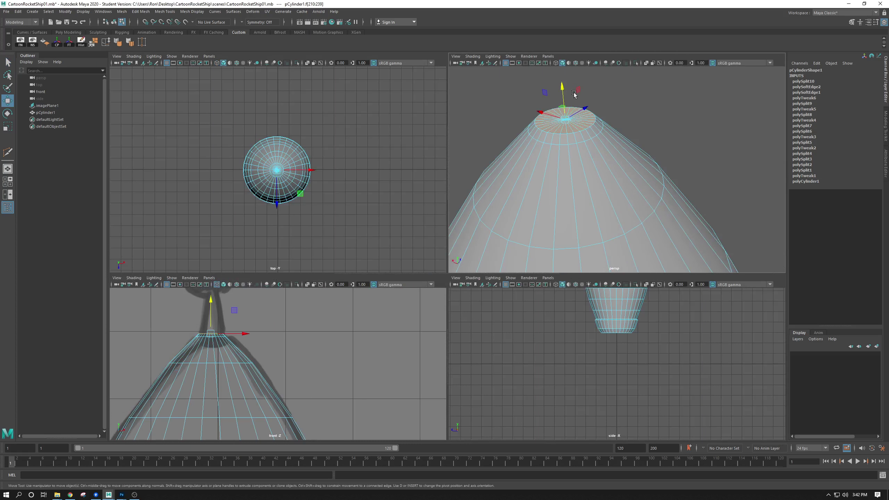
pyautogui.moveTo(565, 85)
pyautogui.mouseDown()
pyautogui.moveTo(558, 120)
pyautogui.moveTo(545, 113)
pyautogui.moveTo(564, 105)
pyautogui.moveTo(565, 118)
pyautogui.moveTo(563, 100)
pyautogui.mouseUp()
pyautogui.press('r')
pyautogui.press('w')
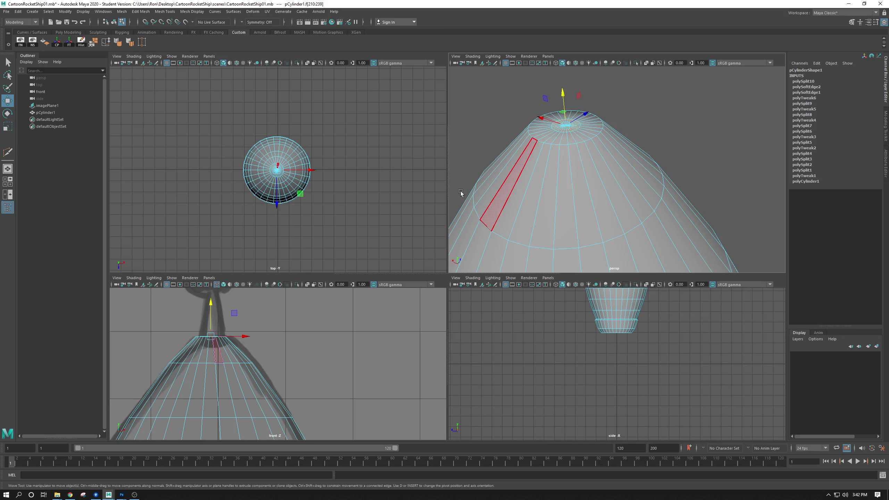
# - Select the cap and its surrounding ring of faces, flatten them with a vertical scale, and clear the selection
pyautogui.keyDown('alt'); pyautogui.moveTo(532, 103); pyautogui.dragTo(528, 161, button='middle'); pyautogui.keyUp('alt')
pyautogui.keyDown('alt'); pyautogui.moveTo(529, 172); pyautogui.dragTo(524, 155); pyautogui.keyUp('alt')
pyautogui.moveTo(574, 94)
pyautogui.keyDown('alt'); pyautogui.mouseDown()
pyautogui.moveTo(573, 115)
pyautogui.moveTo(576, 101)
pyautogui.mouseUp(); pyautogui.keyUp('alt')
pyautogui.moveTo(279, 302); pyautogui.dragTo(169, 345)
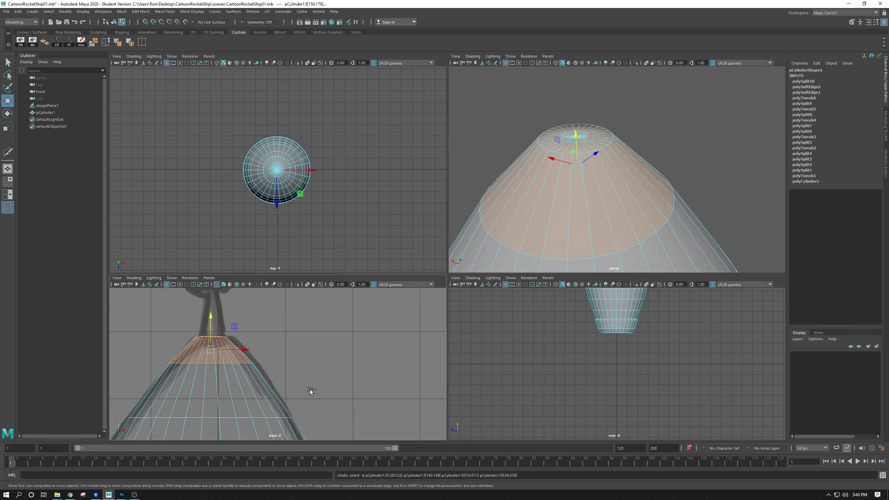
pyautogui.keyDown('ctrl'); pyautogui.moveTo(310, 389); pyautogui.dragTo(124, 349); pyautogui.keyUp('ctrl')
pyautogui.press('r')
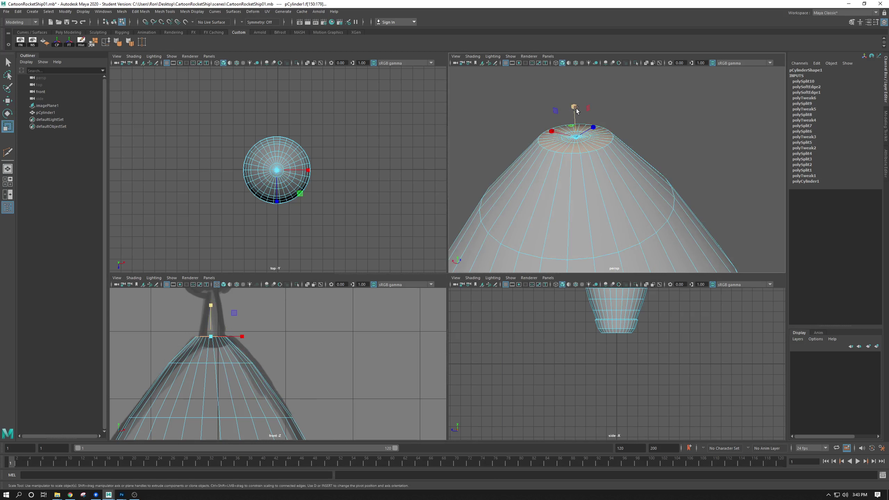
pyautogui.moveTo(574, 107); pyautogui.dragTo(577, 134)
pyautogui.click(364, 156)
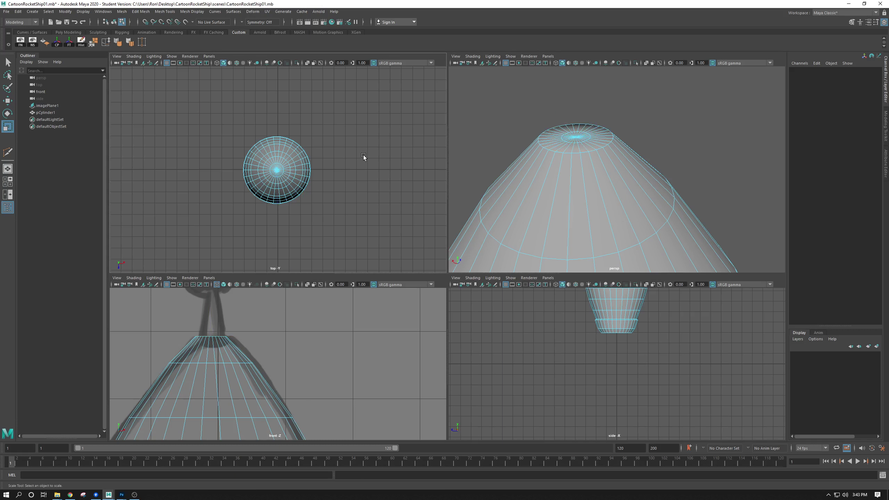
# - Select only the inner circle of faces at the centre of the flattened tip
pyautogui.scroll(1, 568, 128)
pyautogui.scroll(2, 568, 128)
pyautogui.scroll(-3, 573, 131)
pyautogui.moveTo(721, 89); pyautogui.dragTo(476, 247)
pyautogui.scroll(-3, 524, 210)
pyautogui.moveTo(720, 247); pyautogui.dragTo(528, 173)
pyautogui.moveTo(544, 121); pyautogui.dragTo(610, 196)
pyautogui.scroll(5, 598, 141)
pyautogui.scroll(-3, 598, 142)
pyautogui.moveTo(737, 86); pyautogui.dragTo(651, 212)
pyautogui.keyDown('ctrl'); pyautogui.moveTo(709, 72); pyautogui.dragTo(528, 136); pyautogui.keyUp('ctrl')
pyautogui.scroll(-3, 625, 189)
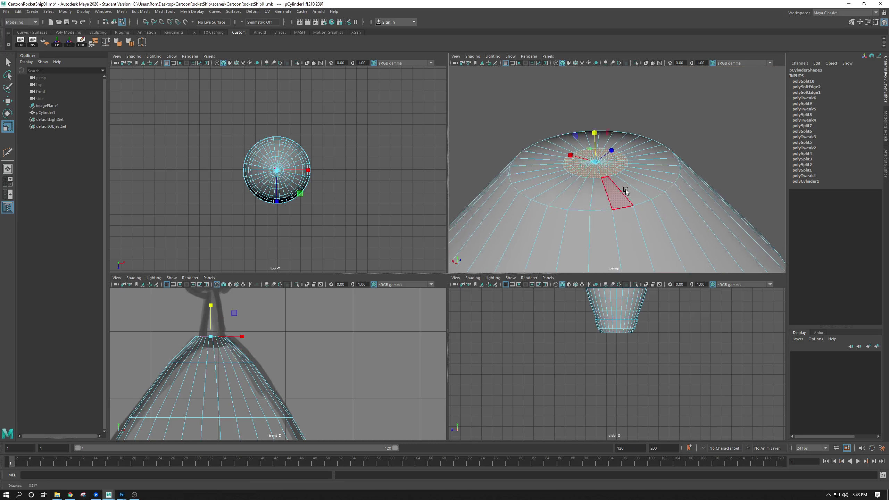
# - Scale the inner circle of tip faces slightly inward around its centre
pyautogui.press('w')
pyautogui.scroll(6, 621, 171)
pyautogui.scroll(-3, 600, 160)
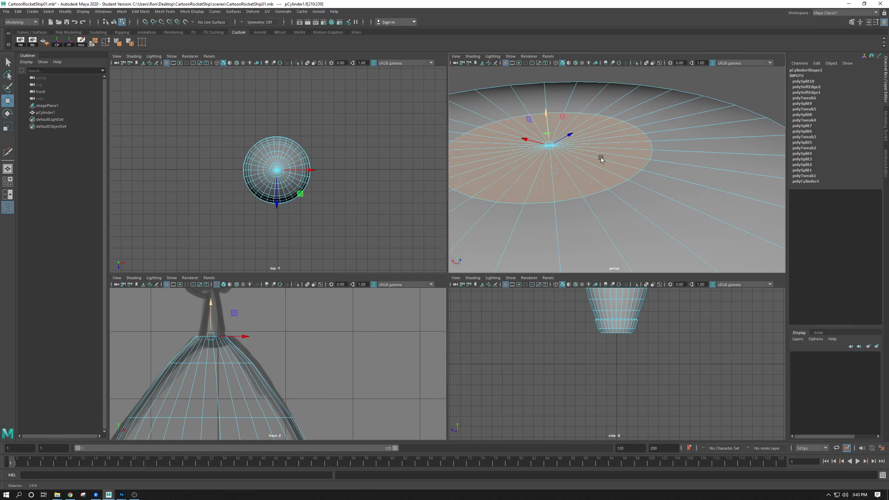
pyautogui.scroll(-3, 601, 160)
pyautogui.press('r')
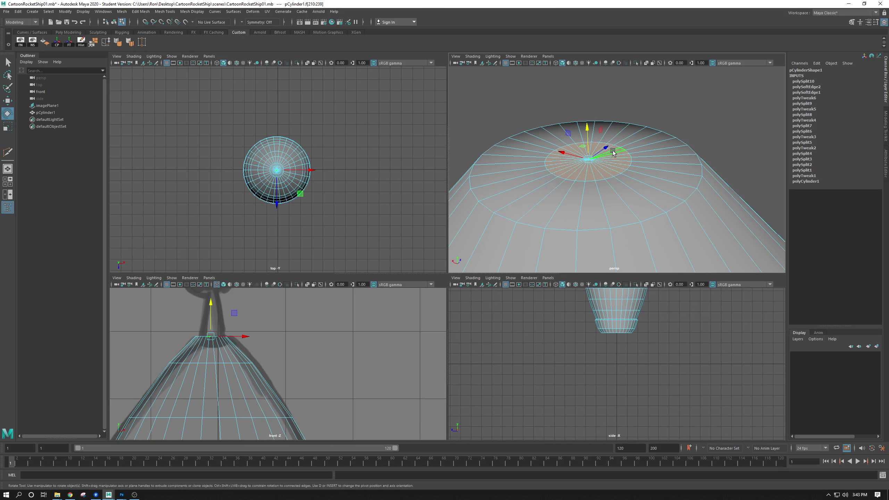
pyautogui.moveTo(586, 160); pyautogui.dragTo(577, 165)
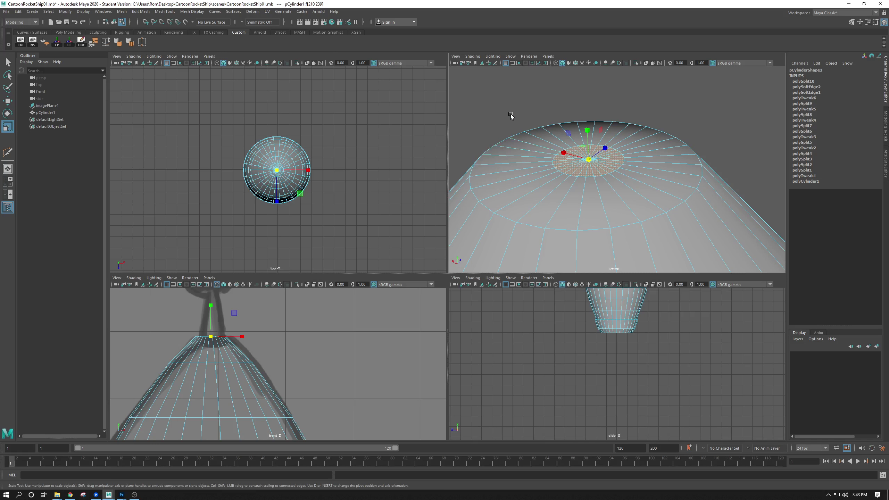
# - Switch to vertex editing and raise the tip's centre vertex into a spike reaching the round top of the reference sketch
pyautogui.click(592, 113)
pyautogui.moveTo(575, 157); pyautogui.dragTo(555, 146, button='right')
pyautogui.click(588, 160)
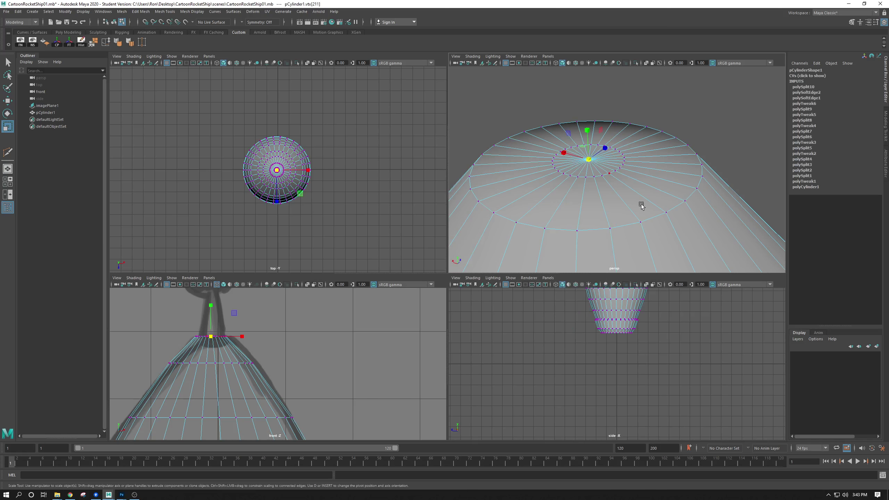
pyautogui.keyDown('alt'); pyautogui.moveTo(640, 203); pyautogui.dragTo(607, 64); pyautogui.keyUp('alt')
pyautogui.press('w')
pyautogui.keyDown('alt'); pyautogui.moveTo(220, 304); pyautogui.dragTo(241, 328, button='middle'); pyautogui.keyUp('alt')
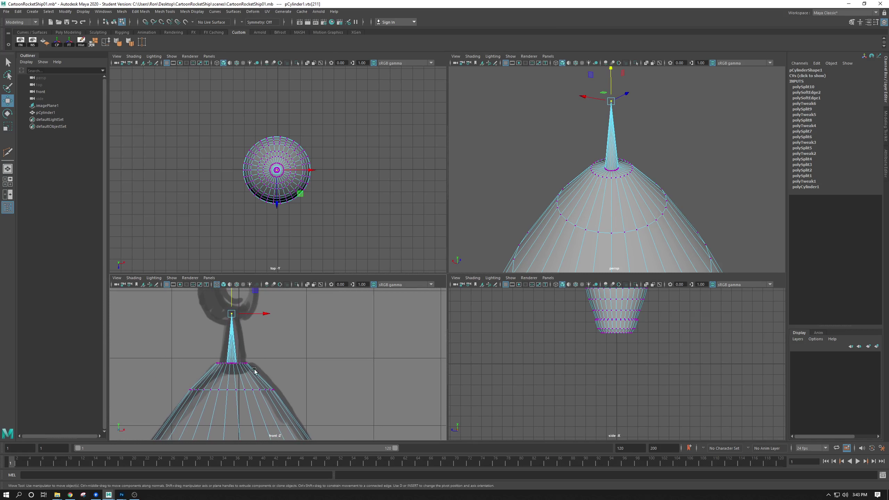
pyautogui.scroll(5, 638, 156)
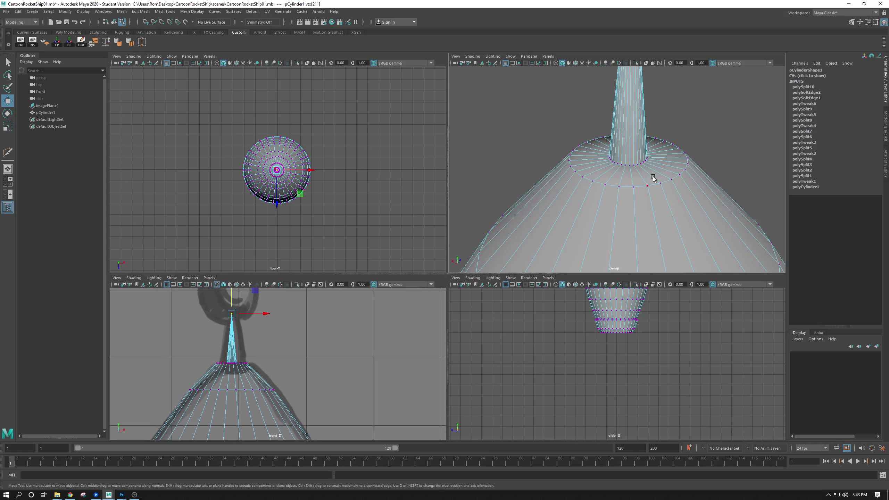
# - Select the ring of vertices around the base of the spike
pyautogui.moveTo(598, 143); pyautogui.dragTo(598, 143)
pyautogui.keyDown('alt'); pyautogui.moveTo(655, 157); pyautogui.dragTo(556, 138); pyautogui.keyUp('alt')
pyautogui.press('f')
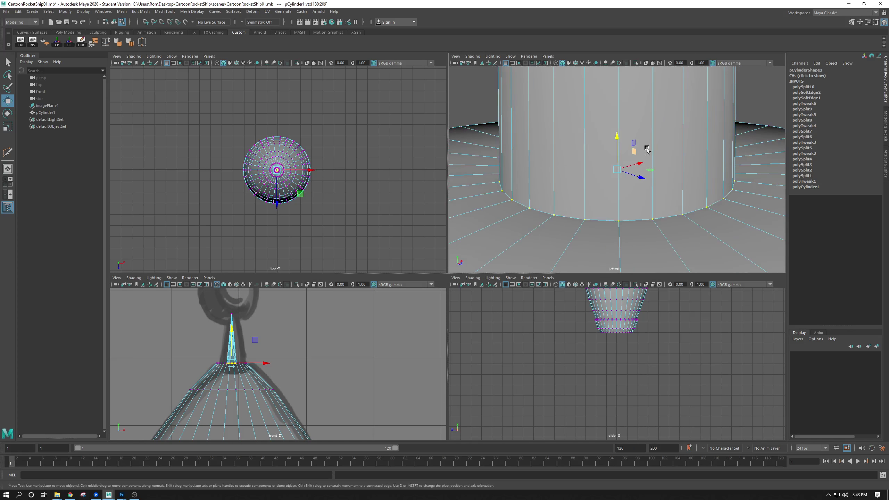
pyautogui.keyDown('alt'); pyautogui.moveTo(647, 147); pyautogui.dragTo(597, 137, button='right'); pyautogui.keyUp('alt')
pyautogui.keyDown('alt'); pyautogui.moveTo(651, 156); pyautogui.dragTo(627, 186); pyautogui.keyUp('alt')
pyautogui.keyDown('alt'); pyautogui.moveTo(627, 186); pyautogui.dragTo(718, 249, button='right'); pyautogui.keyUp('alt')
pyautogui.keyDown('alt'); pyautogui.moveTo(717, 249); pyautogui.dragTo(665, 200); pyautogui.keyUp('alt')
pyautogui.keyDown('alt'); pyautogui.moveTo(665, 201); pyautogui.dragTo(543, 164, button='right'); pyautogui.keyUp('alt')
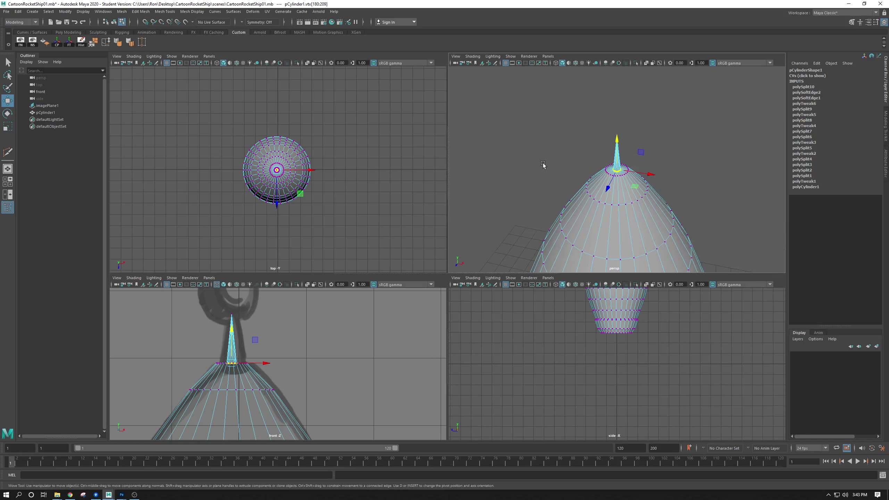
pyautogui.keyDown('alt'); pyautogui.moveTo(645, 231); pyautogui.dragTo(604, 171, button='middle'); pyautogui.keyUp('alt')
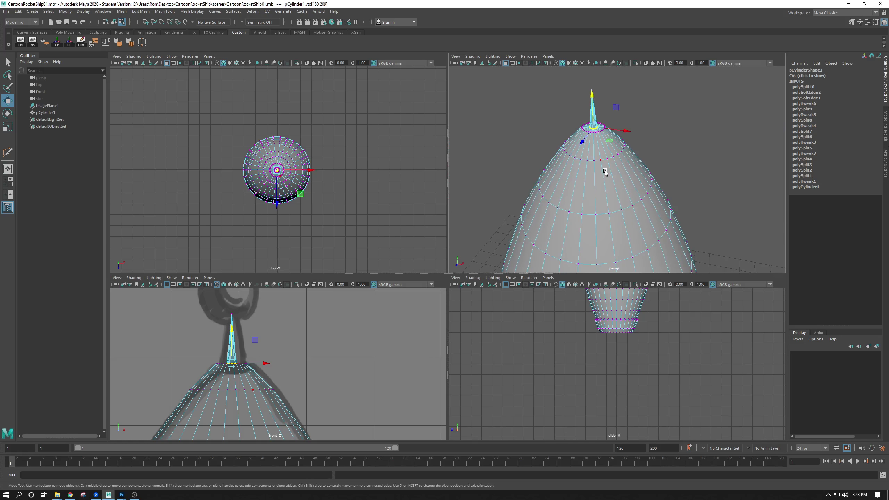
# - Display the model as wireframe and scale the spike's base ring outward to match the width of the sketched antenna
pyautogui.press('4')
pyautogui.moveTo(691, 220)
pyautogui.keyDown('alt'); pyautogui.mouseDown()
pyautogui.moveTo(656, 195)
pyautogui.moveTo(627, 214)
pyautogui.moveTo(638, 249)
pyautogui.moveTo(621, 200)
pyautogui.moveTo(706, 218)
pyautogui.moveTo(704, 228)
pyautogui.mouseUp(); pyautogui.keyUp('alt')
pyautogui.keyDown('alt'); pyautogui.moveTo(593, 165); pyautogui.dragTo(600, 206, button='middle'); pyautogui.keyUp('alt')
pyautogui.keyDown('alt'); pyautogui.moveTo(600, 206); pyautogui.dragTo(637, 285, button='right'); pyautogui.keyUp('alt')
pyautogui.keyDown('alt'); pyautogui.moveTo(587, 223); pyautogui.dragTo(621, 211, button='middle'); pyautogui.keyUp('alt')
pyautogui.press('r')
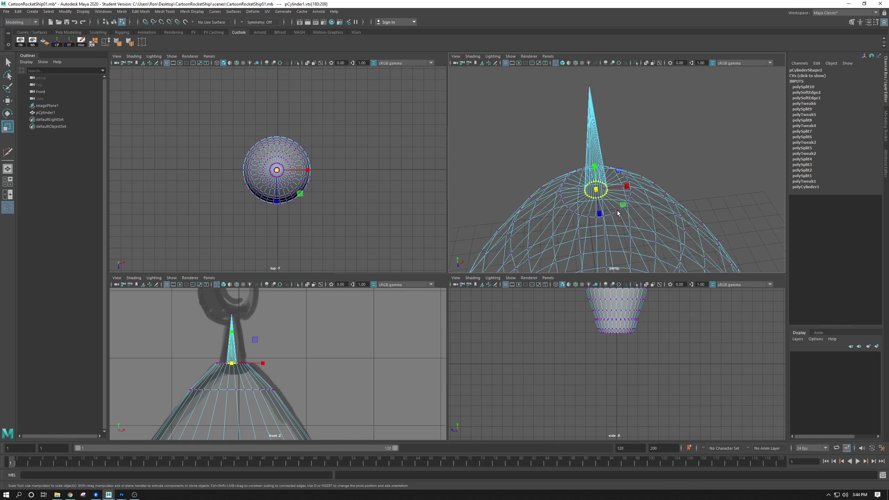
pyautogui.moveTo(597, 190); pyautogui.dragTo(621, 192)
pyautogui.keyDown('alt'); pyautogui.moveTo(233, 310); pyautogui.dragTo(273, 338, button='right'); pyautogui.keyUp('alt')
pyautogui.keyDown('alt'); pyautogui.moveTo(228, 304); pyautogui.dragTo(271, 321, button='middle'); pyautogui.keyUp('alt')
pyautogui.keyDown('alt'); pyautogui.moveTo(241, 333); pyautogui.dragTo(283, 365, button='right'); pyautogui.keyUp('alt')
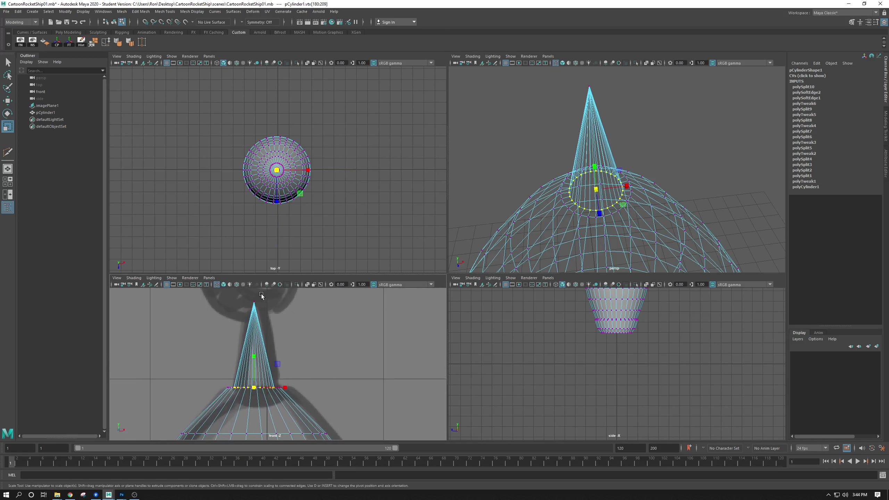
# - Return the rocket body to object mode, clear the selection, and show it with smooth shading in the perspective view
pyautogui.moveTo(261, 294); pyautogui.dragTo(236, 315)
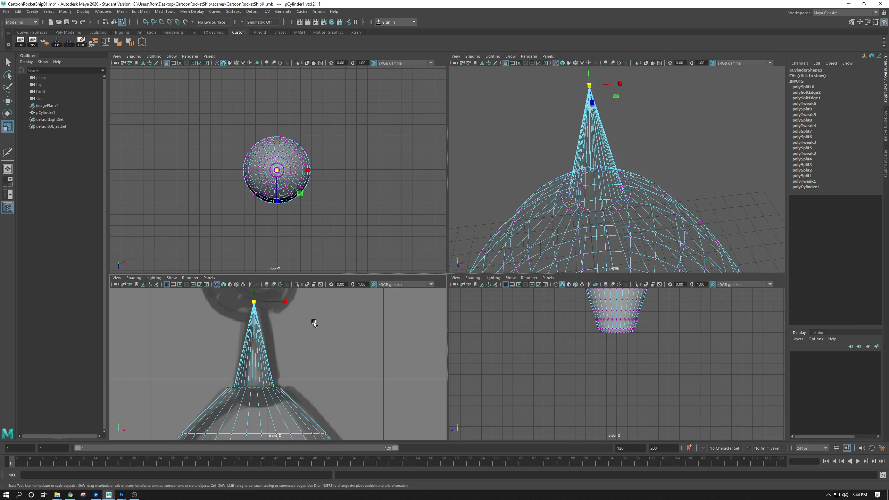
pyautogui.press('space')
pyautogui.scroll(-5, 401, 293)
pyautogui.rightClick(401, 293)
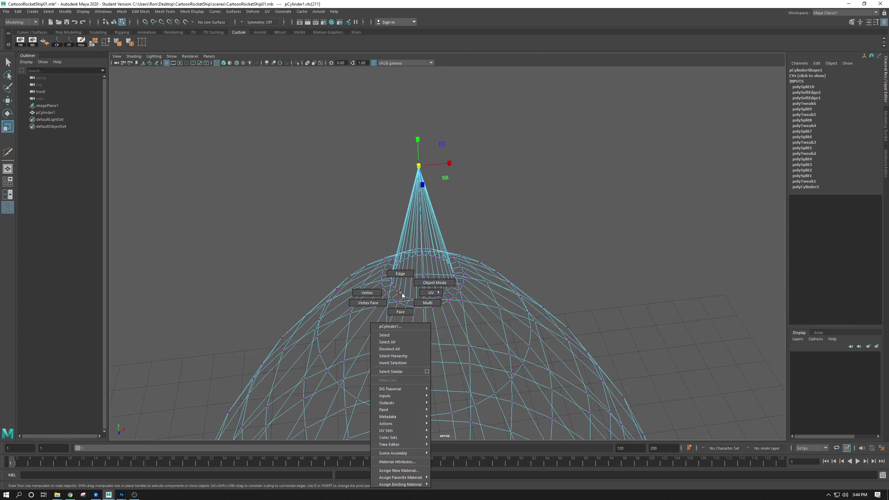
pyautogui.click(435, 282)
pyautogui.click(569, 280)
pyautogui.scroll(5, 456, 206)
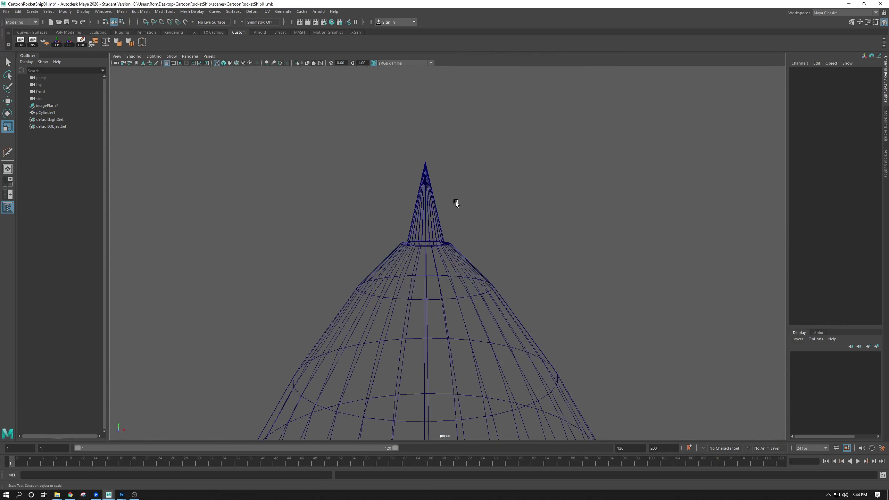
pyautogui.press('5')
pyautogui.moveTo(449, 294)
pyautogui.keyDown('alt'); pyautogui.mouseDown()
pyautogui.moveTo(367, 245)
pyautogui.moveTo(484, 164)
pyautogui.moveTo(451, 243)
pyautogui.mouseUp(); pyautogui.keyUp('alt')
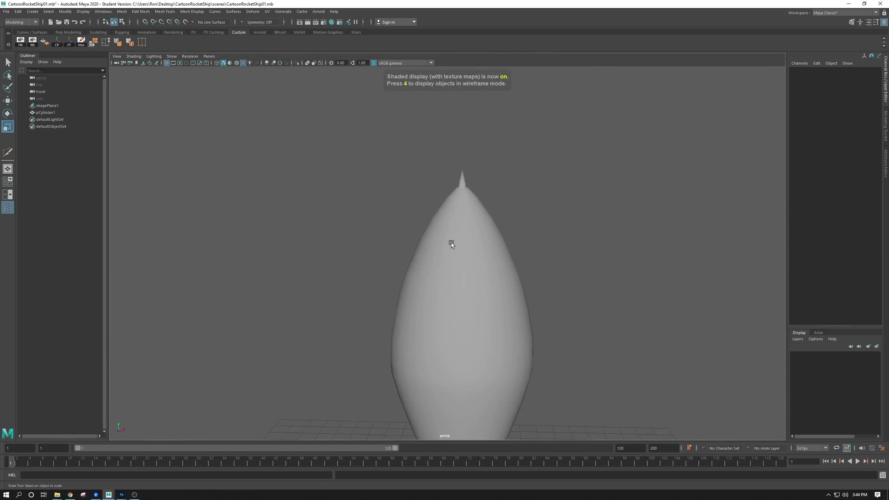
pyautogui.scroll(-3, 429, 267)
pyautogui.scroll(1, 438, 304)
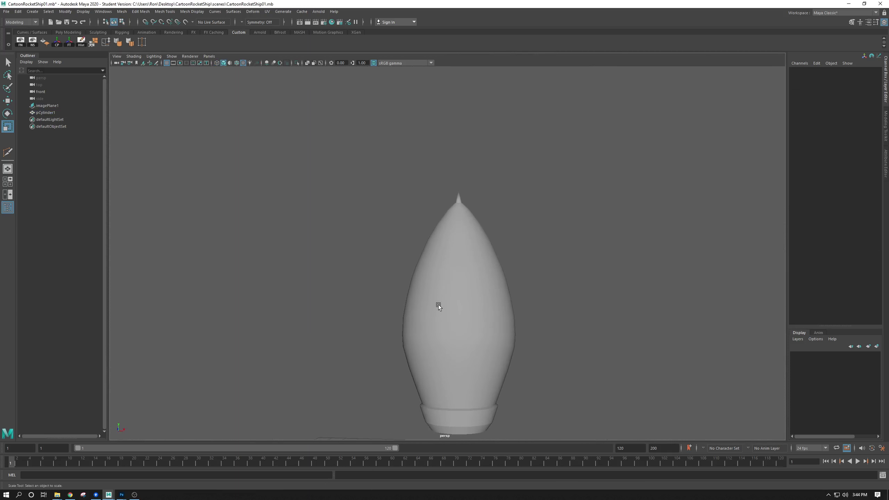
# - Select the rocket body and compare its edge loops with the sketched bands on the upper hull in the front view
pyautogui.press('space')
pyautogui.keyDown('alt'); pyautogui.moveTo(269, 304); pyautogui.dragTo(299, 344, button='middle'); pyautogui.keyUp('alt')
pyautogui.keyDown('alt'); pyautogui.moveTo(302, 333); pyautogui.dragTo(274, 333, button='right'); pyautogui.keyUp('alt')
pyautogui.keyDown('alt'); pyautogui.moveTo(277, 374); pyautogui.dragTo(274, 310, button='middle'); pyautogui.keyUp('alt')
pyautogui.keyDown('alt'); pyautogui.moveTo(281, 322); pyautogui.dragTo(254, 351, button='right'); pyautogui.keyUp('alt')
pyautogui.keyDown('alt'); pyautogui.moveTo(254, 351); pyautogui.dragTo(274, 308, button='middle'); pyautogui.keyUp('alt')
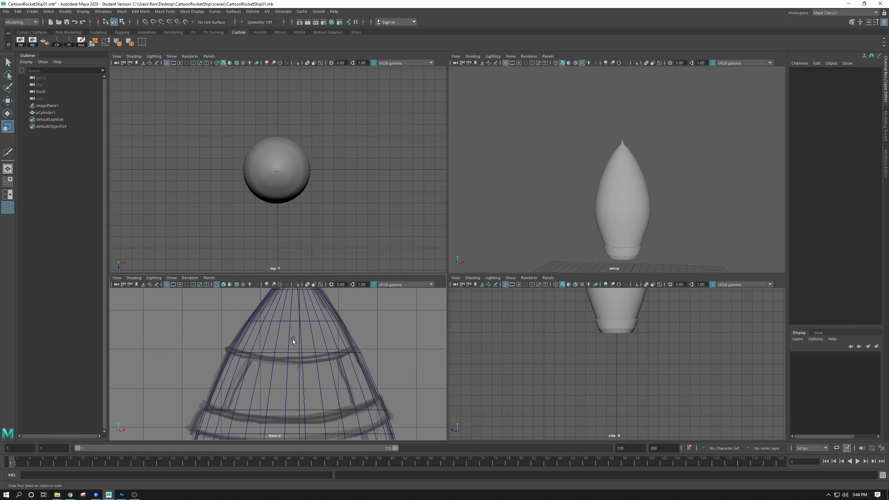
pyautogui.click(324, 351)
pyautogui.scroll(2, 312, 363)
pyautogui.scroll(-2, 302, 362)
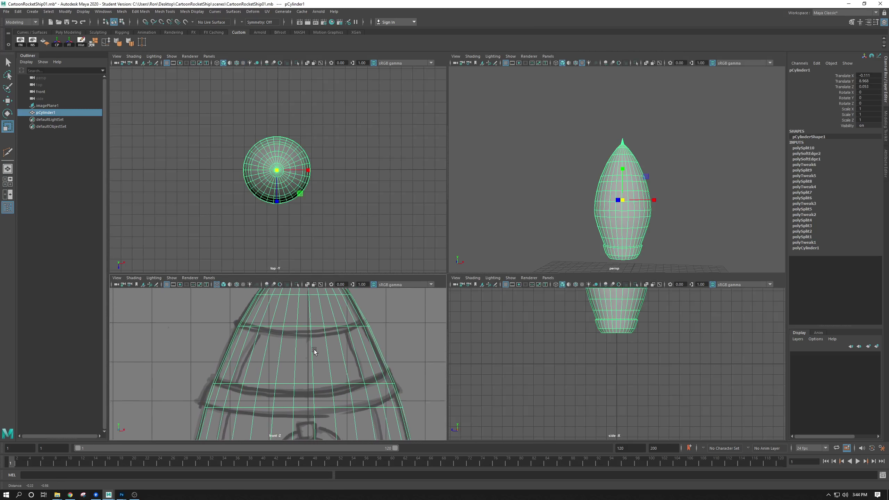
pyautogui.scroll(3, 310, 371)
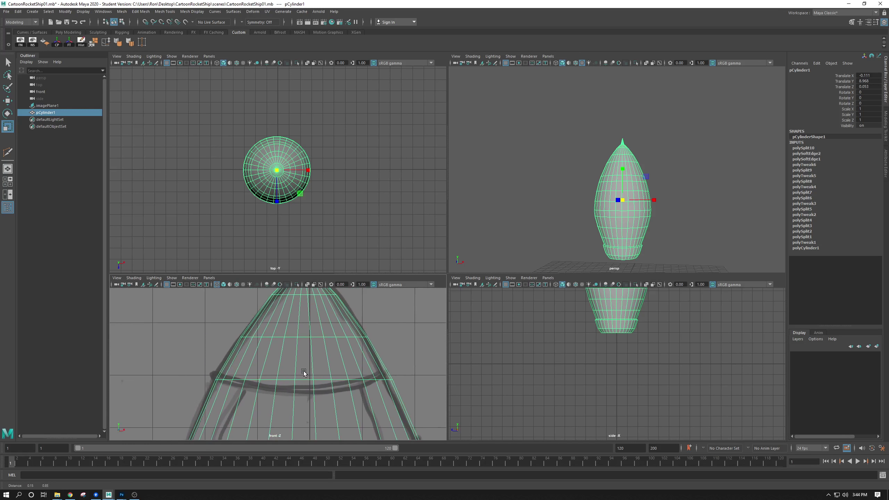
# - Switch the rocket body to face selection mode around the sketched upper band in the front view
pyautogui.keyDown('alt'); pyautogui.moveTo(301, 322); pyautogui.dragTo(317, 270, button='middle'); pyautogui.keyUp('alt')
pyautogui.keyDown('alt'); pyautogui.moveTo(271, 384); pyautogui.dragTo(249, 325, button='middle'); pyautogui.keyUp('alt')
pyautogui.scroll(-3, 276, 338)
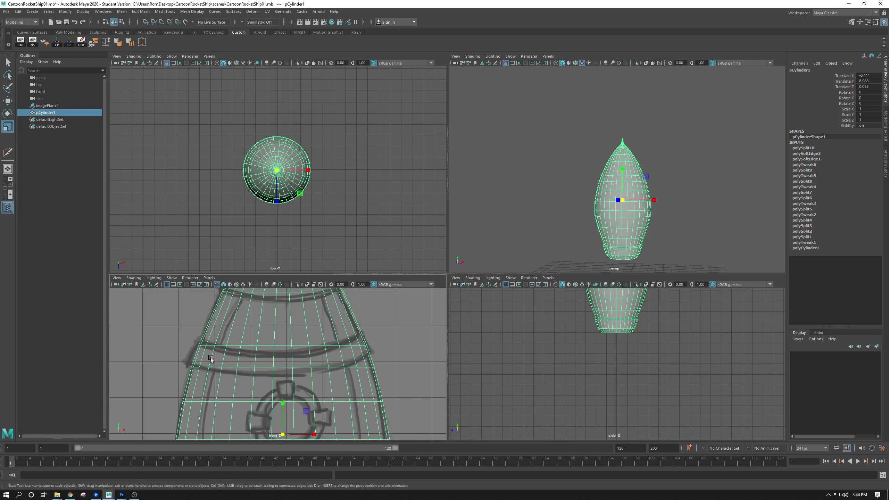
pyautogui.rightClick(247, 352)
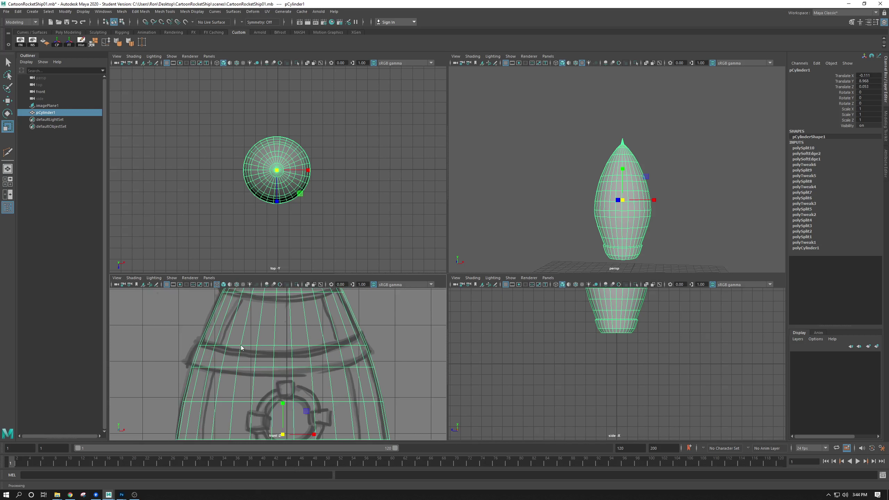
pyautogui.rightClick(240, 302)
pyautogui.click(241, 321)
# - Select the full ring of faces on the hull that lines up with the sketched band above the porthole
pyautogui.click(251, 359)
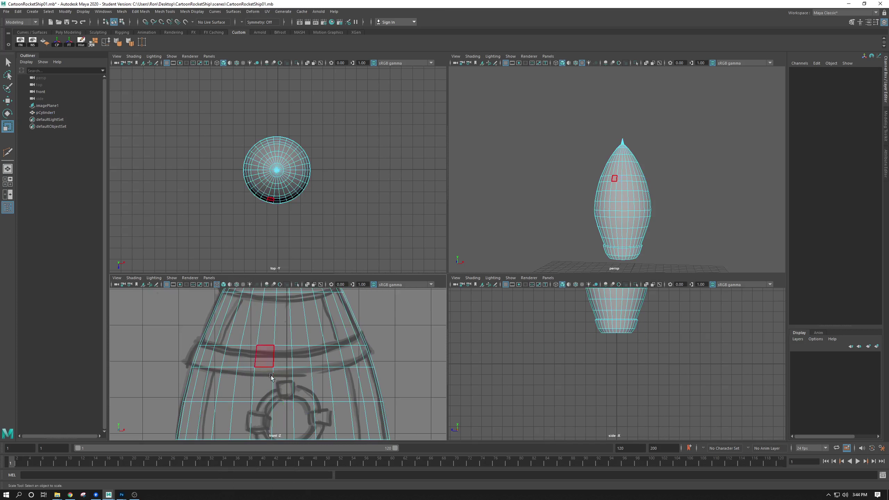
pyautogui.click(246, 362)
pyautogui.click(248, 363)
pyautogui.press('w')
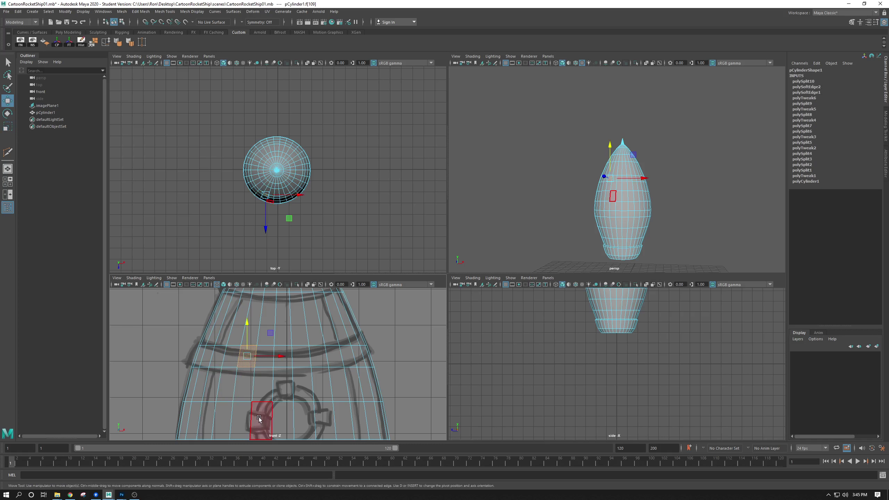
pyautogui.press('q')
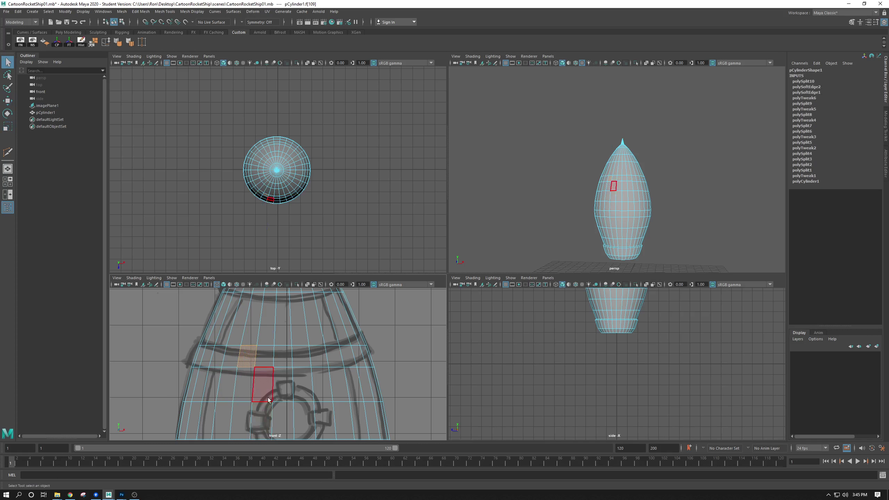
pyautogui.keyDown('shift'); pyautogui.doubleClick(266, 358); pyautogui.keyUp('shift')
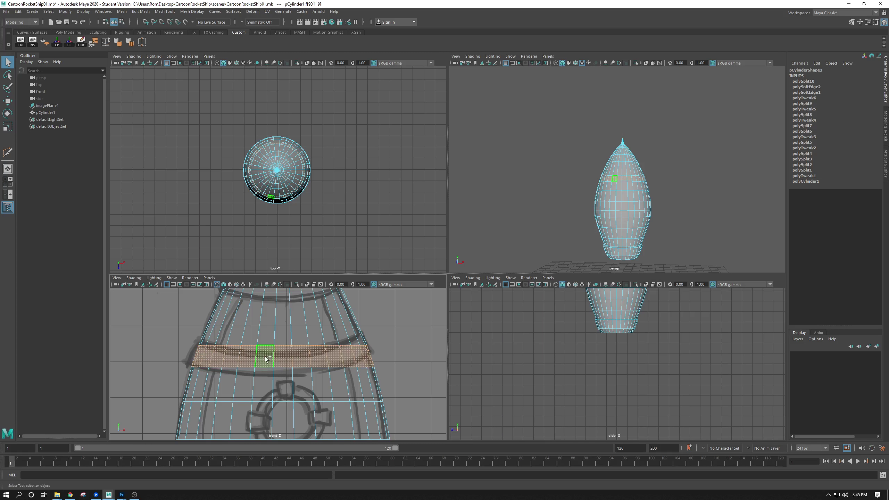
pyautogui.keyDown('alt'); pyautogui.moveTo(595, 231); pyautogui.dragTo(669, 227); pyautogui.keyUp('alt')
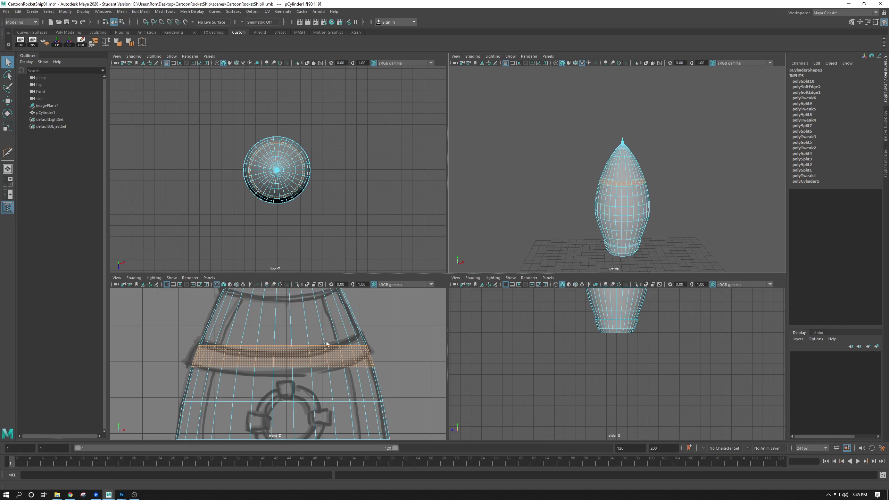
# - Clear the selection, return the rocket body to face mode and reselect faces along the sketched upper band
pyautogui.click(391, 344)
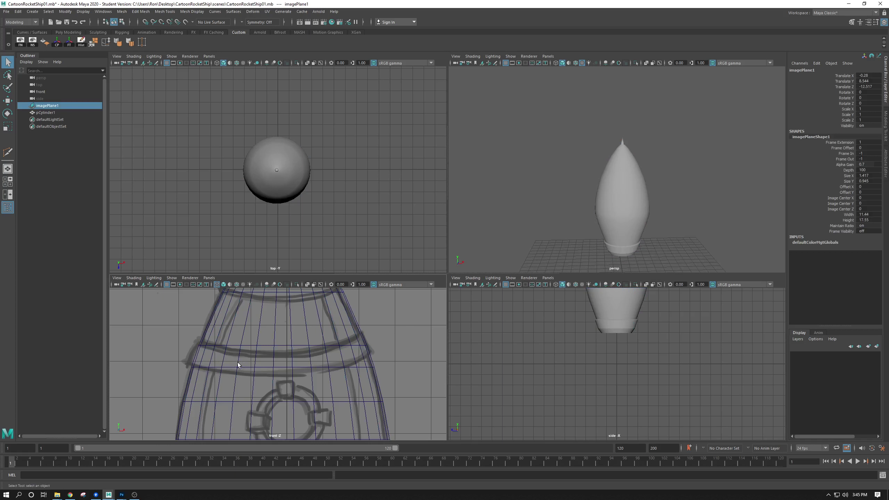
pyautogui.moveTo(240, 357); pyautogui.dragTo(218, 326, button='right')
pyautogui.click(601, 207)
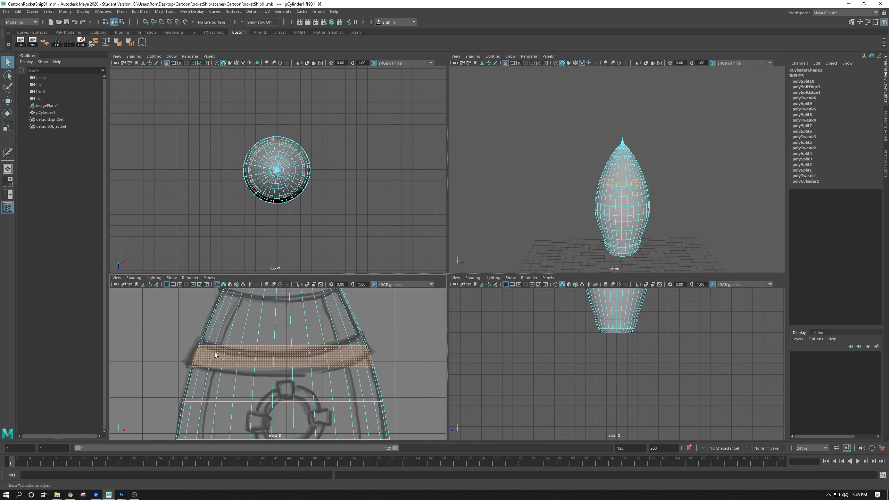
pyautogui.click(215, 355)
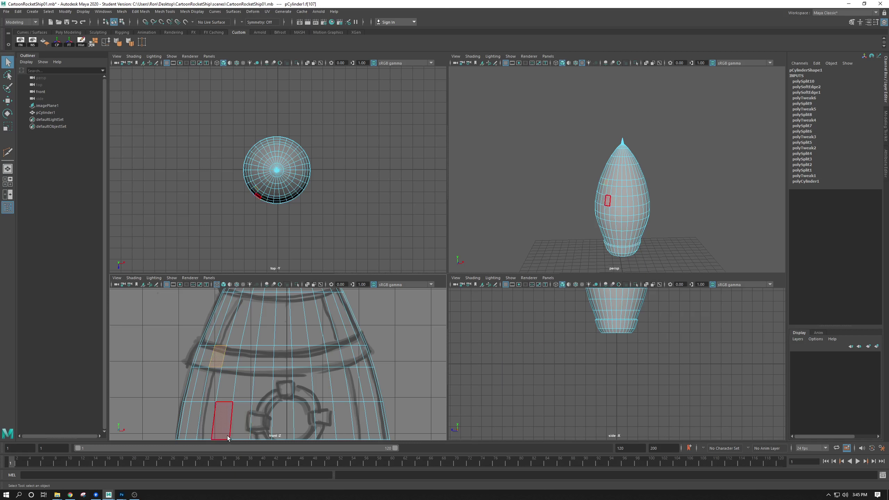
pyautogui.keyDown('shift'); pyautogui.doubleClick(352, 362); pyautogui.keyUp('shift')
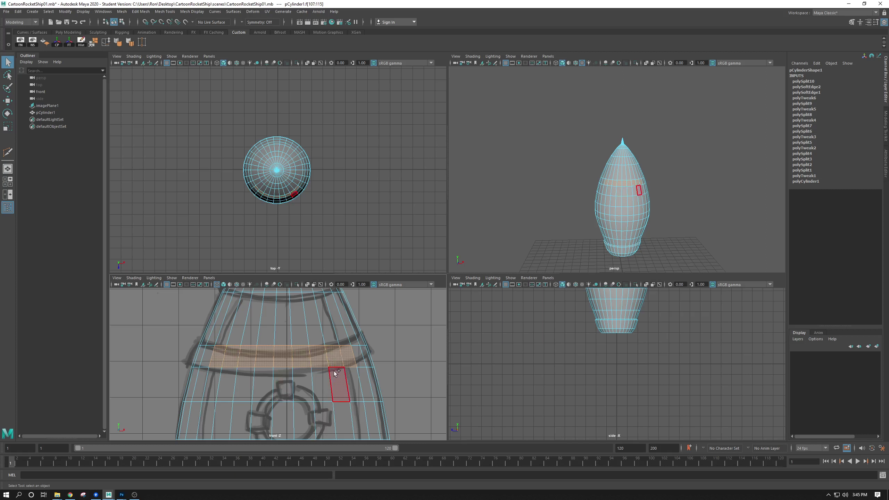
pyautogui.click(227, 360)
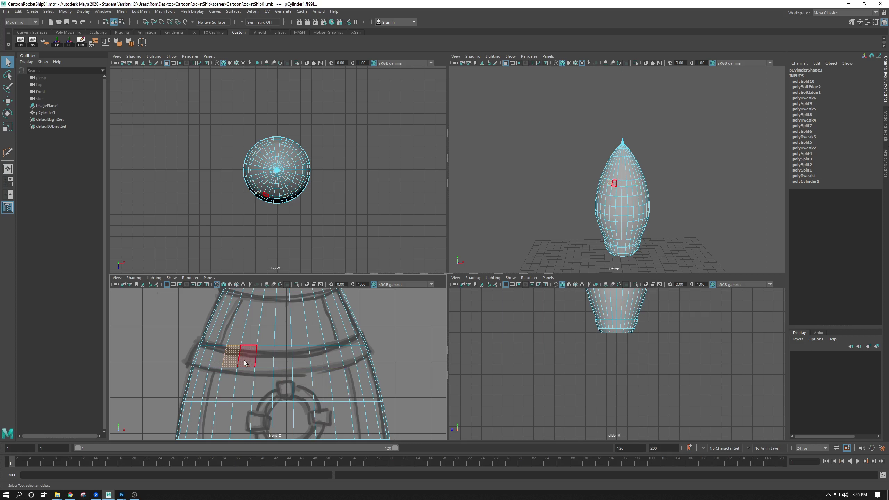
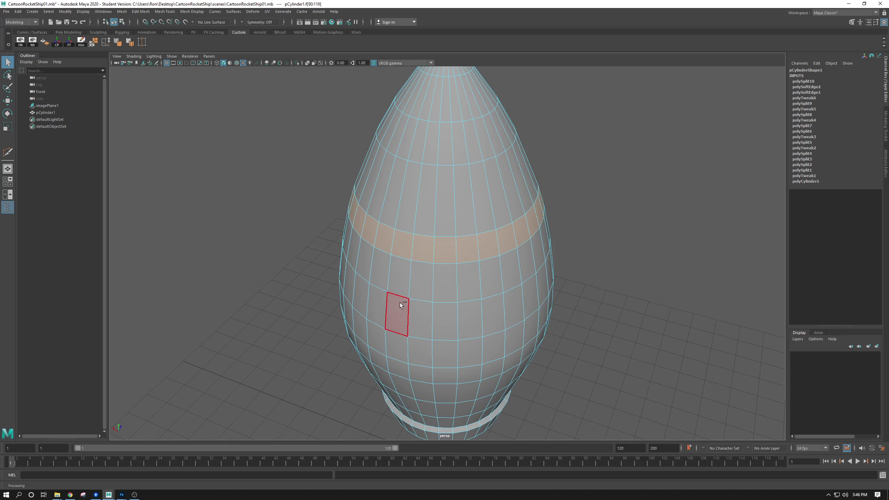
# - Try extruding the upper-band face ring outward with a Local Translate Z of about 0.109, and undo the offset
pyautogui.hotkey('ctrl', 'e')
pyautogui.keyDown('alt'); pyautogui.moveTo(401, 311); pyautogui.dragTo(476, 287); pyautogui.keyUp('alt')
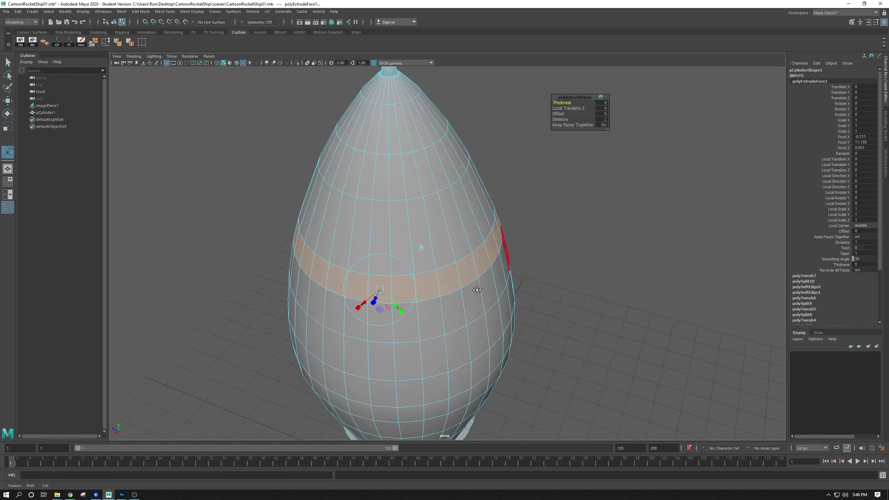
pyautogui.keyDown('alt'); pyautogui.moveTo(476, 288); pyautogui.dragTo(506, 337, button='right'); pyautogui.keyUp('alt')
pyautogui.keyDown('alt'); pyautogui.moveTo(506, 337); pyautogui.dragTo(428, 313); pyautogui.keyUp('alt')
pyautogui.keyDown('alt'); pyautogui.moveTo(429, 312); pyautogui.dragTo(487, 312, button='middle'); pyautogui.keyUp('alt')
pyautogui.keyDown('alt'); pyautogui.moveTo(486, 312); pyautogui.dragTo(439, 327); pyautogui.keyUp('alt')
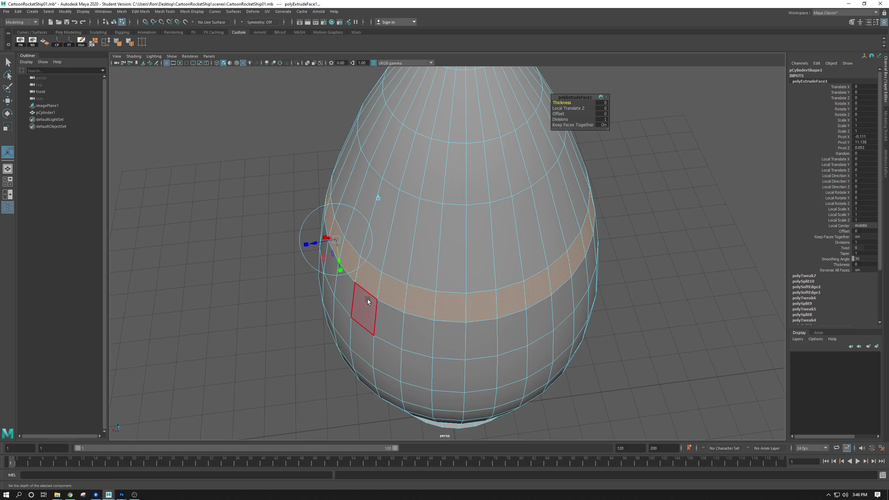
pyautogui.keyDown('alt'); pyautogui.moveTo(367, 299); pyautogui.dragTo(462, 282); pyautogui.keyUp('alt')
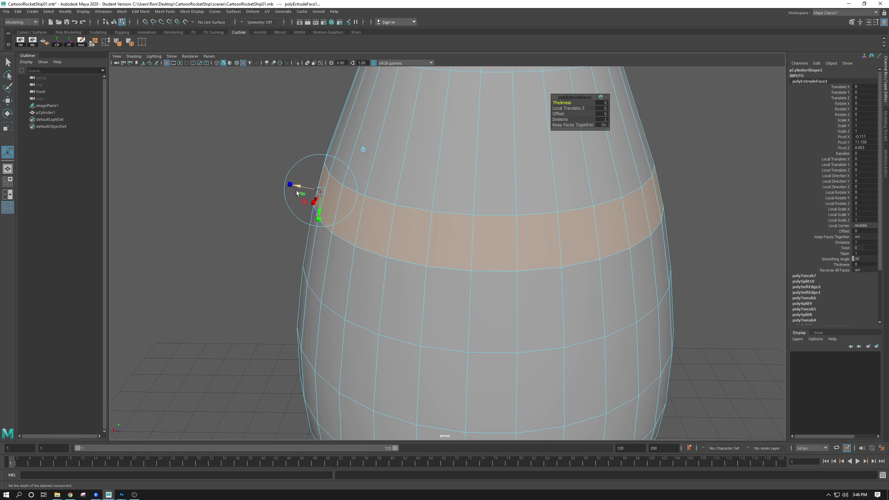
pyautogui.moveTo(298, 189); pyautogui.dragTo(289, 186)
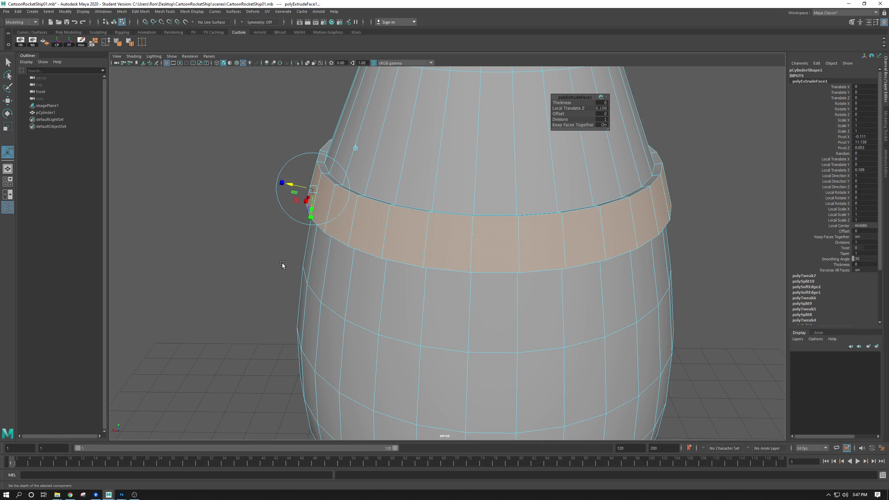
pyautogui.hotkey('ctrl', 'z')
pyautogui.hotkey('ctrl', 'z')
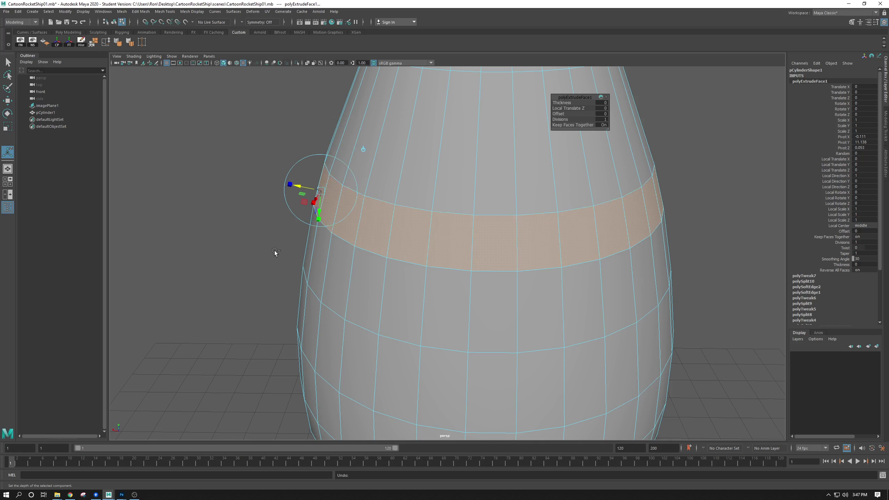
# - Reselect the full ring of upper-band faces and extrude it without any offset
pyautogui.click(333, 205)
pyautogui.keyDown('shift'); pyautogui.click(349, 226); pyautogui.keyUp('shift')
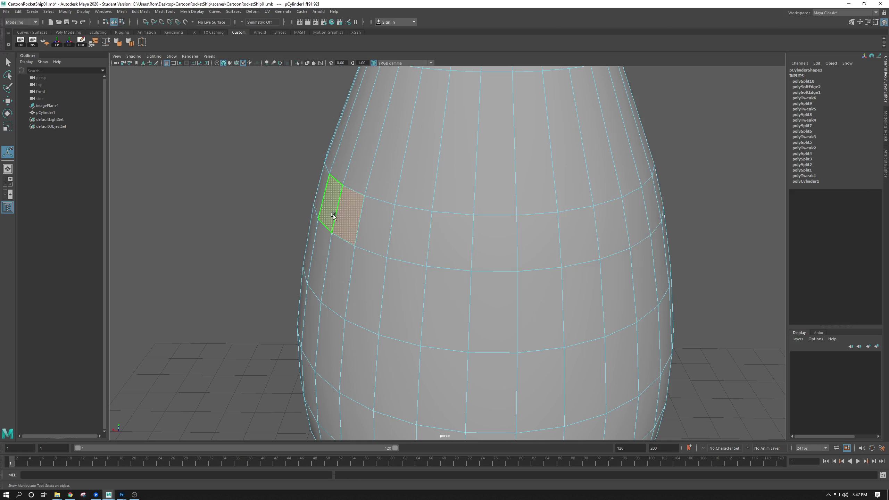
pyautogui.click(326, 208)
pyautogui.keyDown('shift'); pyautogui.doubleClick(341, 215); pyautogui.keyUp('shift')
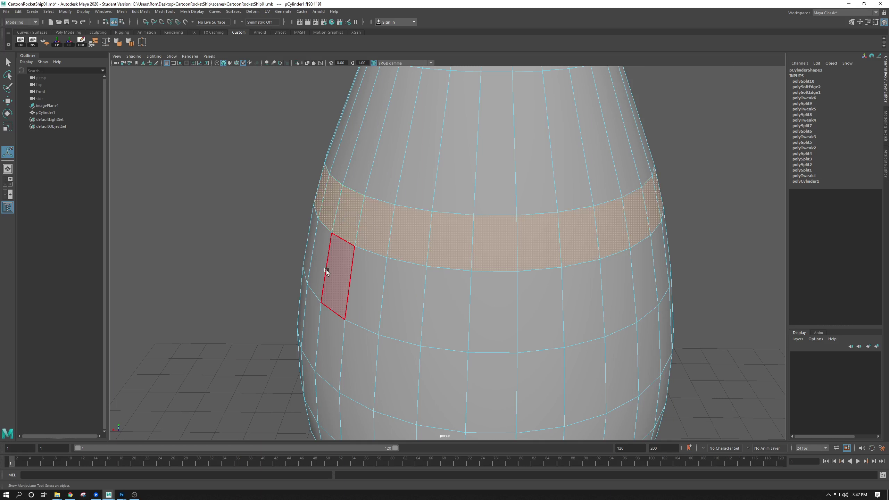
pyautogui.hotkey('ctrl', 'e')
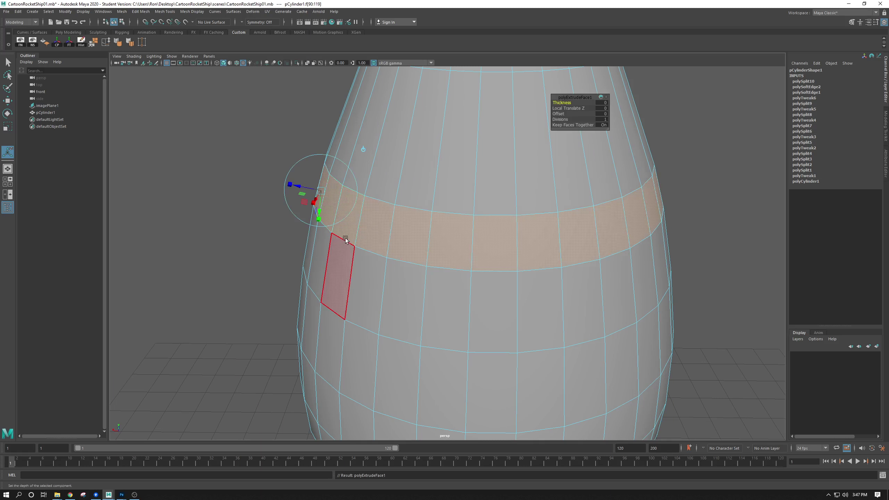
# - Move one face of the zero-offset extrusion to expose its hidden side faces, and undo back to before the extrusion
pyautogui.click(222, 183)
pyautogui.click(344, 212)
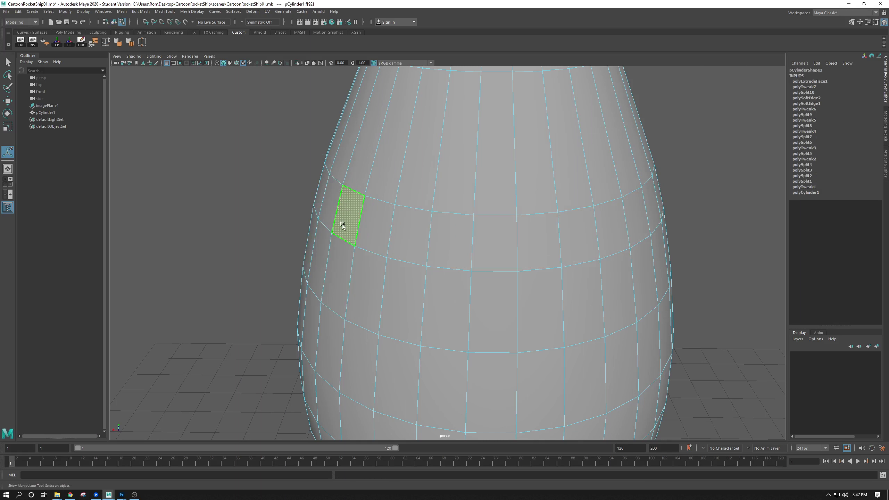
pyautogui.press('w')
pyautogui.moveTo(351, 202); pyautogui.dragTo(345, 256)
pyautogui.hotkey('ctrl', 'z')
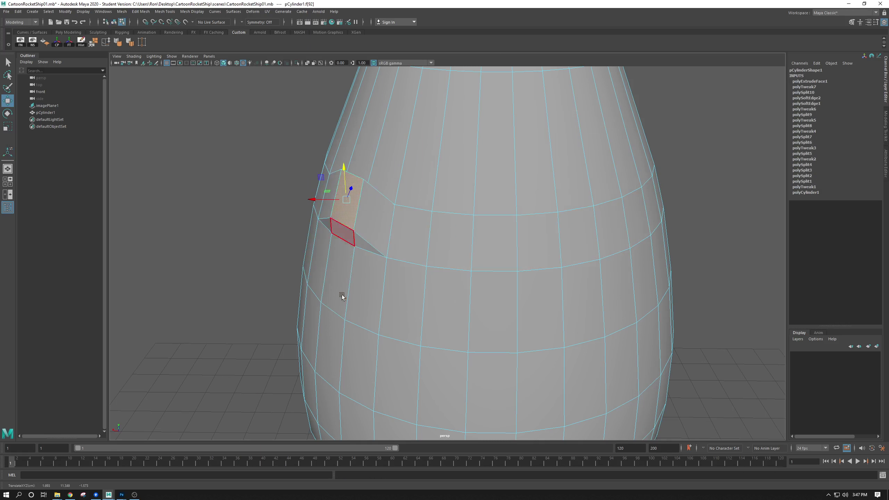
pyautogui.hotkey('ctrl', 'z')
pyautogui.hotkey('ctrl', 'z')
pyautogui.hotkey('ctrl', 'z')
pyautogui.hotkey('ctrl', 'z')
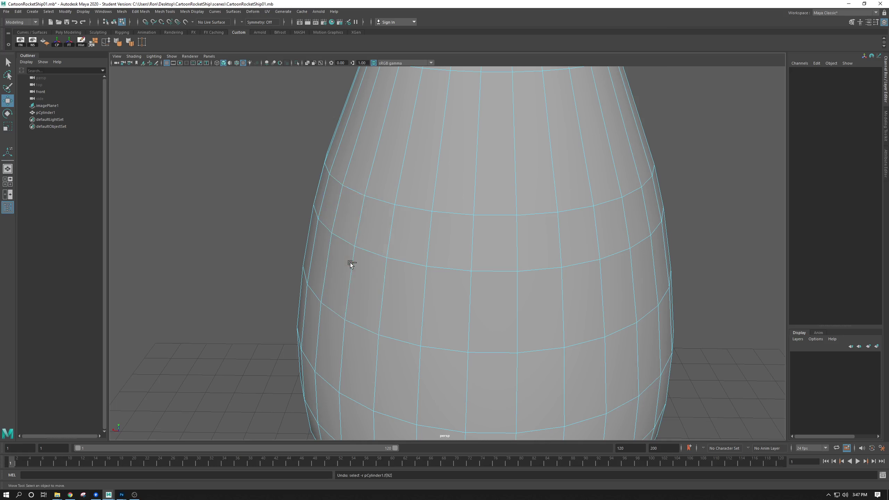
# - Select the upper-band face ring and extrude it outward with a Local Translate Z of about 0.114
pyautogui.doubleClick(367, 228)
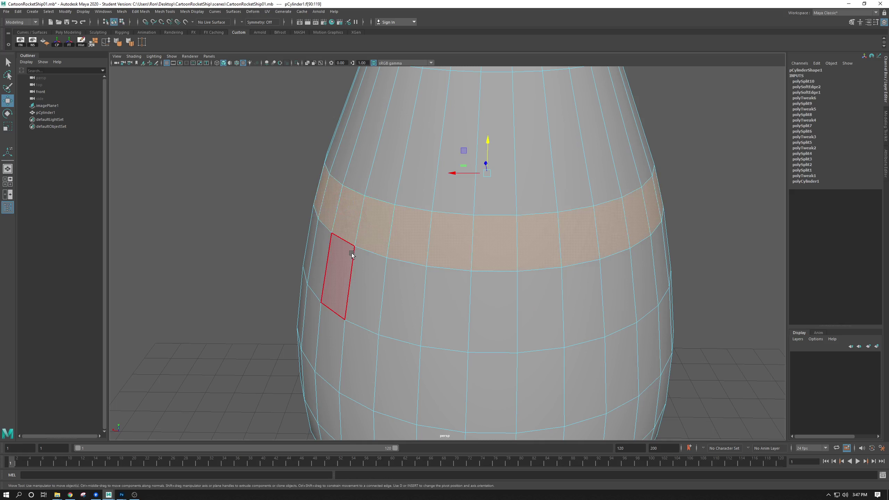
pyautogui.hotkey('ctrl', 'e')
pyautogui.moveTo(300, 185)
pyautogui.mouseDown()
pyautogui.moveTo(287, 177)
pyautogui.moveTo(295, 184)
pyautogui.mouseUp()
pyautogui.keyDown('alt'); pyautogui.moveTo(317, 170); pyautogui.dragTo(286, 203); pyautogui.keyUp('alt')
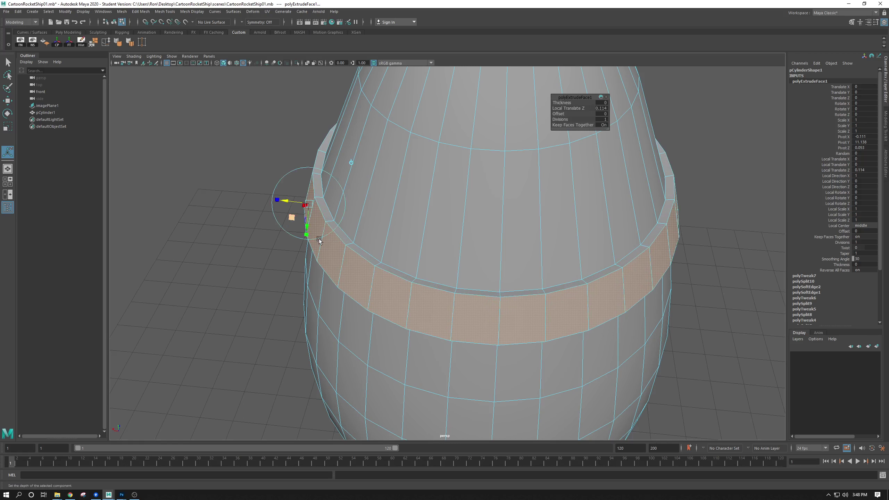
# - Set the upper-band extrusion's Local Translate Z to 0.1
pyautogui.keyDown('alt'); pyautogui.moveTo(258, 317); pyautogui.dragTo(268, 279); pyautogui.keyUp('alt')
pyautogui.keyDown('alt'); pyautogui.moveTo(294, 282); pyautogui.dragTo(269, 234, button='right'); pyautogui.keyUp('alt')
pyautogui.keyDown('alt'); pyautogui.moveTo(268, 235); pyautogui.dragTo(347, 274); pyautogui.keyUp('alt')
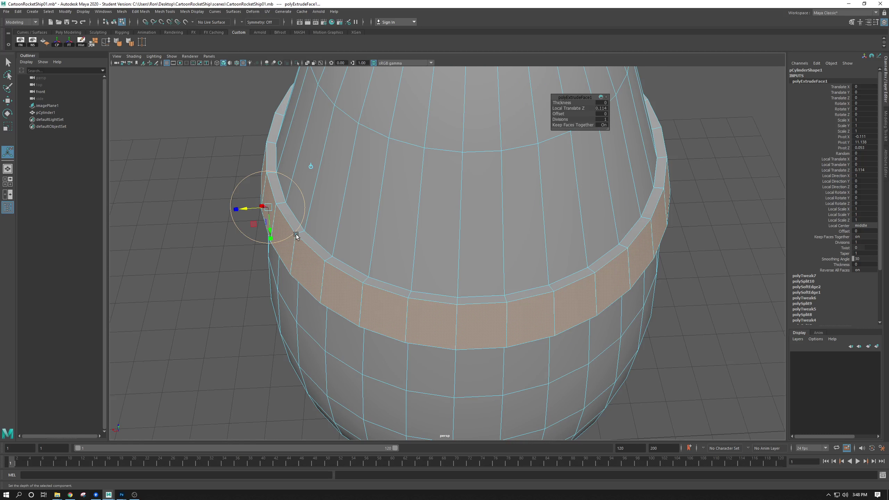
pyautogui.keyDown('alt'); pyautogui.moveTo(488, 328); pyautogui.dragTo(404, 287); pyautogui.keyUp('alt')
pyautogui.keyDown('alt'); pyautogui.moveTo(405, 286); pyautogui.dragTo(393, 264, button='middle'); pyautogui.keyUp('alt')
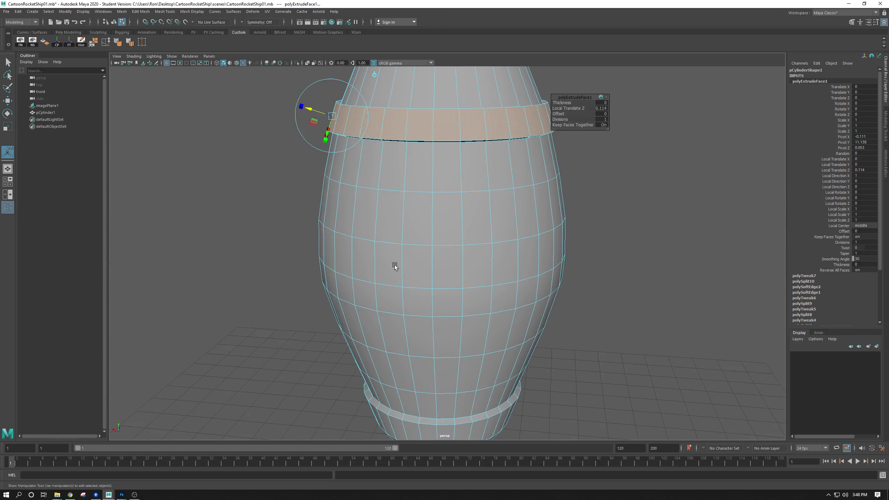
pyautogui.keyDown('alt'); pyautogui.moveTo(393, 264); pyautogui.dragTo(391, 335, button='right'); pyautogui.keyUp('alt')
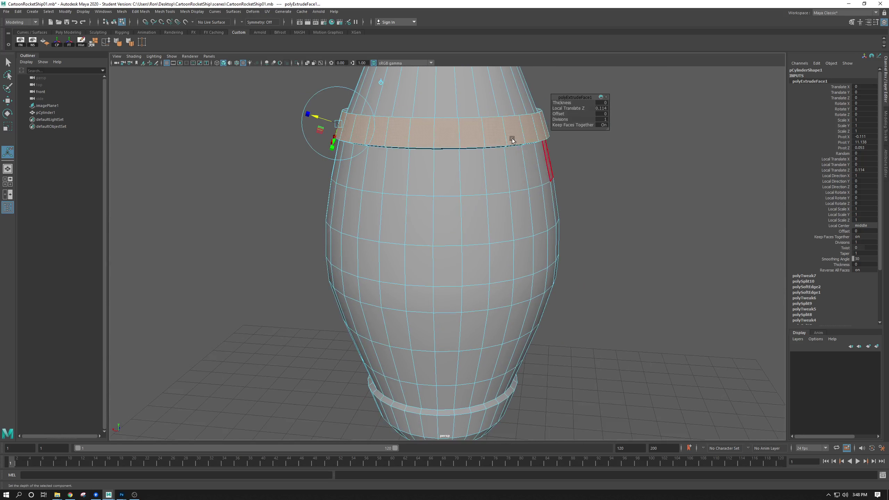
pyautogui.keyDown('alt'); pyautogui.moveTo(512, 139); pyautogui.dragTo(476, 112); pyautogui.keyUp('alt')
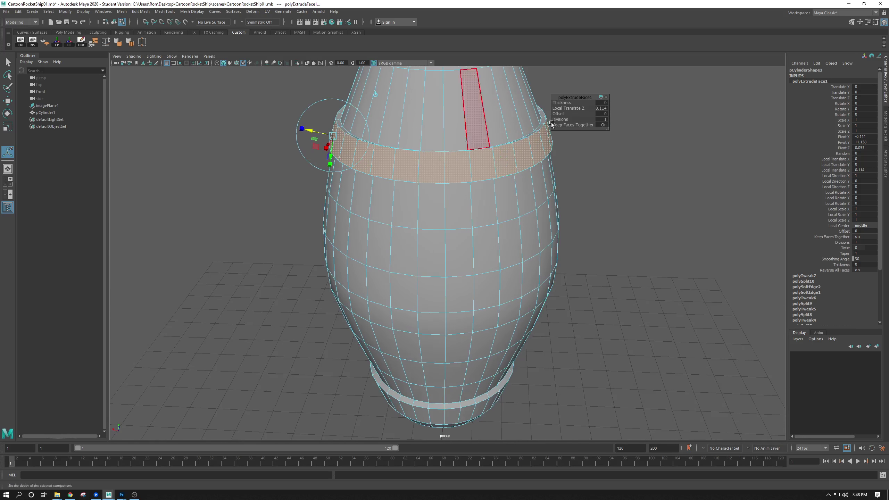
pyautogui.click(603, 108)
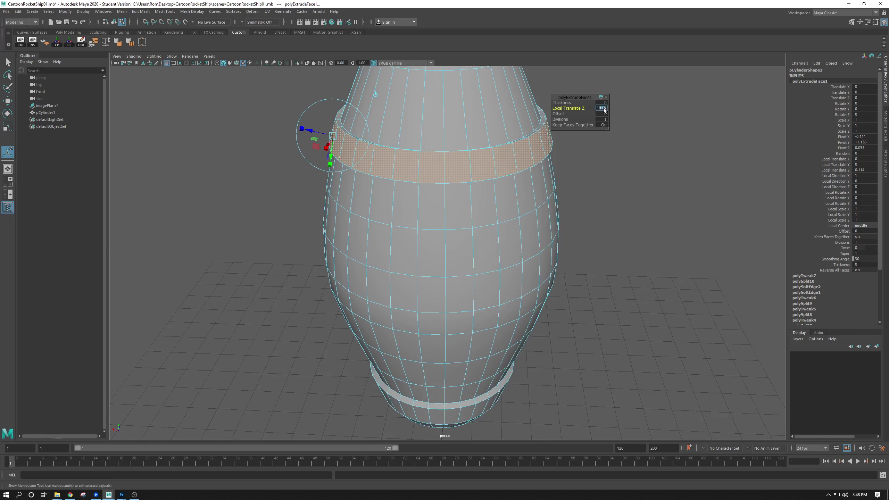
pyautogui.write('0.1')
pyautogui.press('Return')
# - Undo the upper-band extrusion together with its Local Translate Z value
pyautogui.keyDown('alt'); pyautogui.moveTo(426, 180); pyautogui.dragTo(426, 187); pyautogui.keyUp('alt')
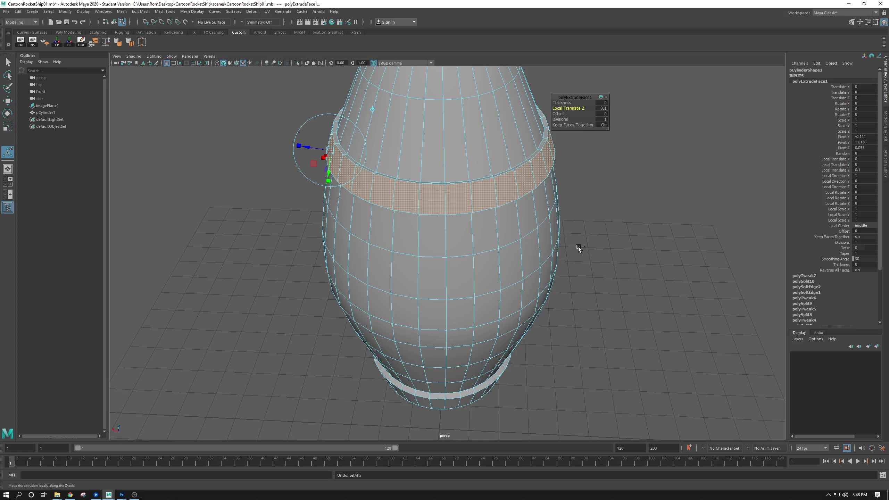
pyautogui.hotkey('ctrl', 'z')
pyautogui.hotkey('ctrl', 'z')
pyautogui.hotkey('ctrl', 'z')
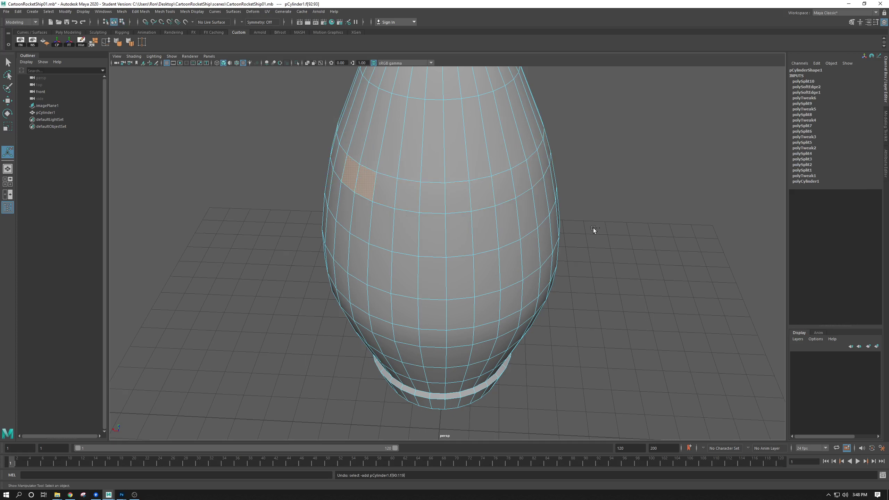
# - Select the full upper-band face ring and add the narrow ring of faces on the lower hull, below its widest part
pyautogui.keyDown('alt'); pyautogui.moveTo(582, 303); pyautogui.dragTo(584, 283); pyautogui.keyUp('alt')
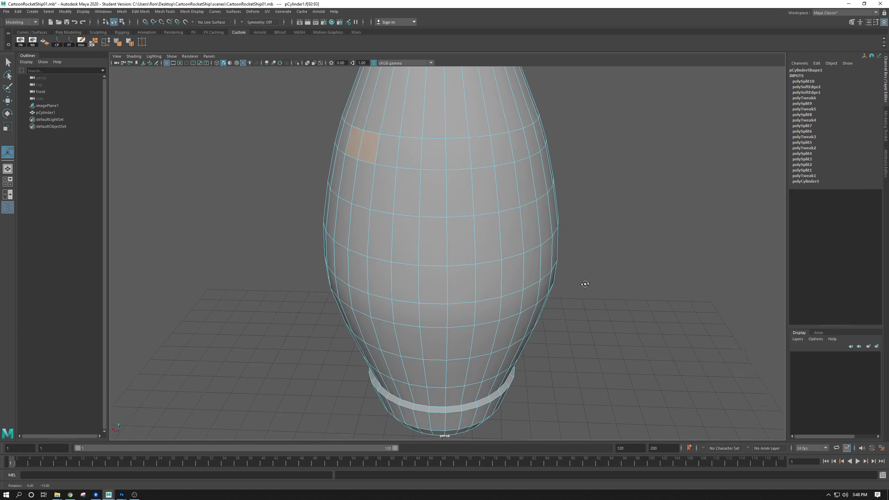
pyautogui.keyDown('shift'); pyautogui.click(385, 144); pyautogui.keyUp('shift')
pyautogui.keyDown('shift'); pyautogui.doubleClick(416, 147); pyautogui.keyUp('shift')
pyautogui.keyDown('alt'); pyautogui.moveTo(540, 309); pyautogui.dragTo(538, 304, button='middle'); pyautogui.keyUp('alt')
pyautogui.keyDown('alt'); pyautogui.moveTo(538, 304); pyautogui.dragTo(412, 238); pyautogui.keyUp('alt')
pyautogui.keyDown('shift'); pyautogui.click(386, 255); pyautogui.keyUp('shift')
pyautogui.keyDown('shift'); pyautogui.doubleClick(411, 257); pyautogui.keyUp('shift')
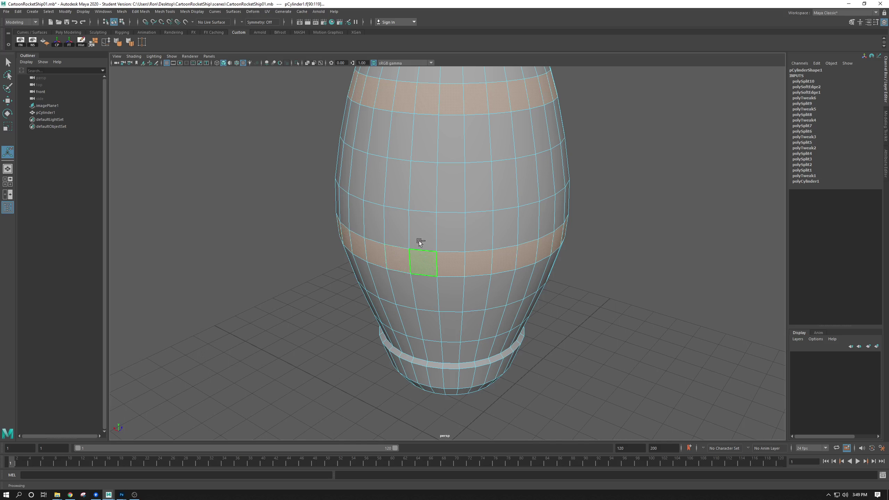
# - Compare the two selected band face rings with the rocket sketch in the front view
pyautogui.keyDown('alt'); pyautogui.moveTo(561, 259); pyautogui.dragTo(433, 256); pyautogui.keyUp('alt')
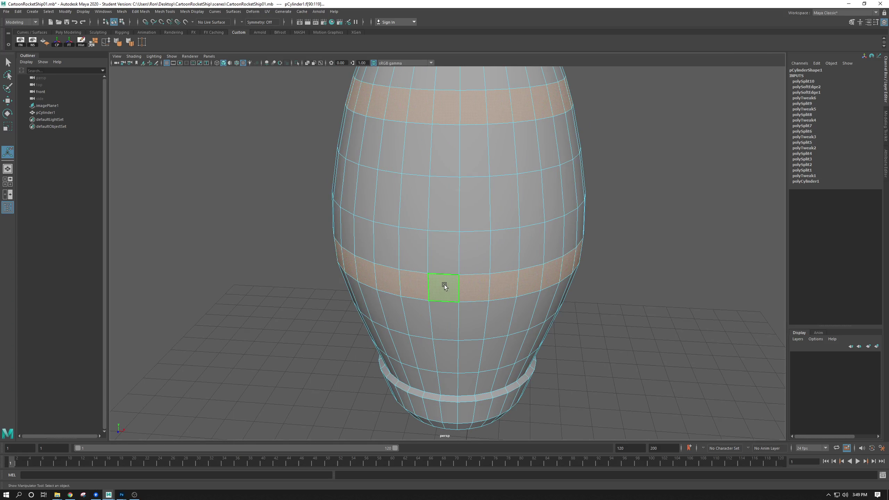
pyautogui.scroll(-3, 444, 285)
pyautogui.press('space')
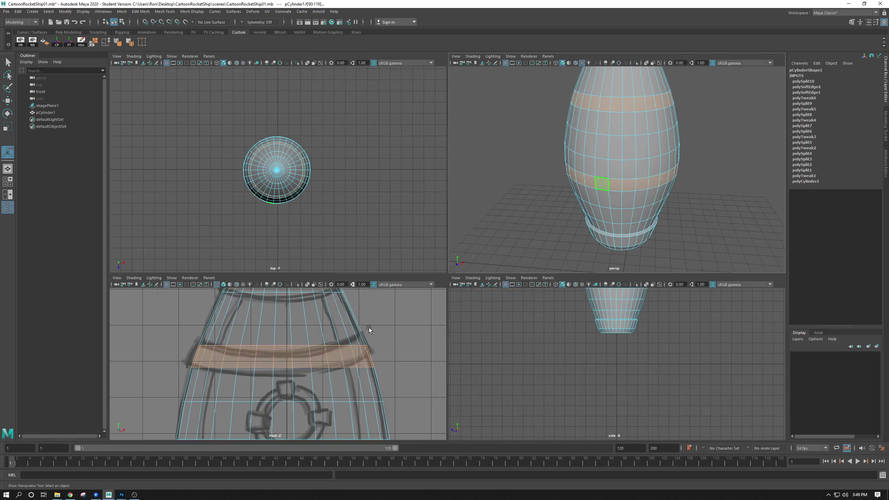
pyautogui.keyDown('alt'); pyautogui.moveTo(369, 328); pyautogui.dragTo(202, 266, button='right'); pyautogui.keyUp('alt')
pyautogui.keyDown('alt'); pyautogui.moveTo(294, 406); pyautogui.dragTo(308, 353, button='middle'); pyautogui.keyUp('alt')
pyautogui.keyDown('alt'); pyautogui.moveTo(307, 354); pyautogui.dragTo(357, 385, button='right'); pyautogui.keyUp('alt')
pyautogui.keyDown('alt'); pyautogui.moveTo(368, 321); pyautogui.dragTo(354, 368, button='middle'); pyautogui.keyUp('alt')
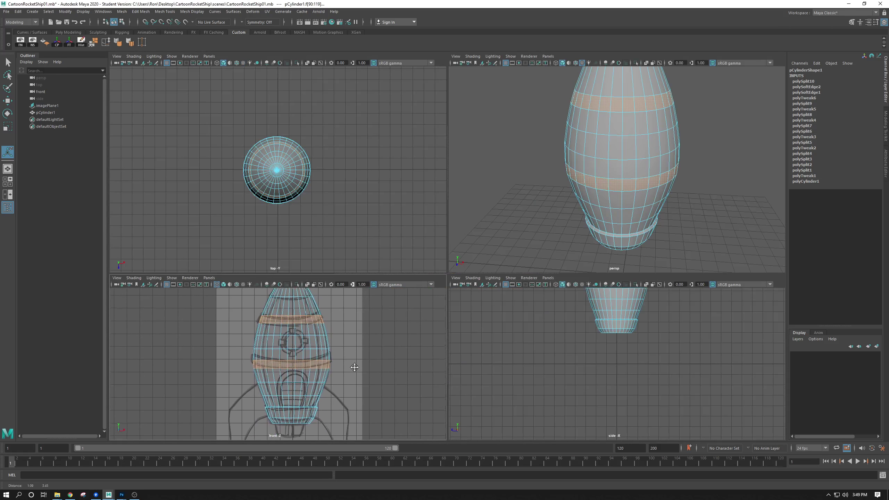
# - Select the rocket body again in place of the reference image and return to editing its faces
pyautogui.click(354, 367)
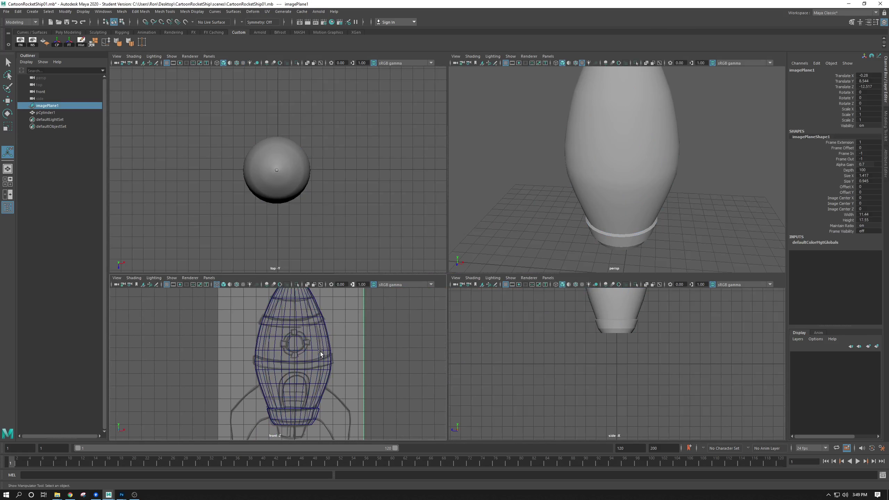
pyautogui.moveTo(314, 340); pyautogui.dragTo(318, 342, button='right')
pyautogui.click(280, 324)
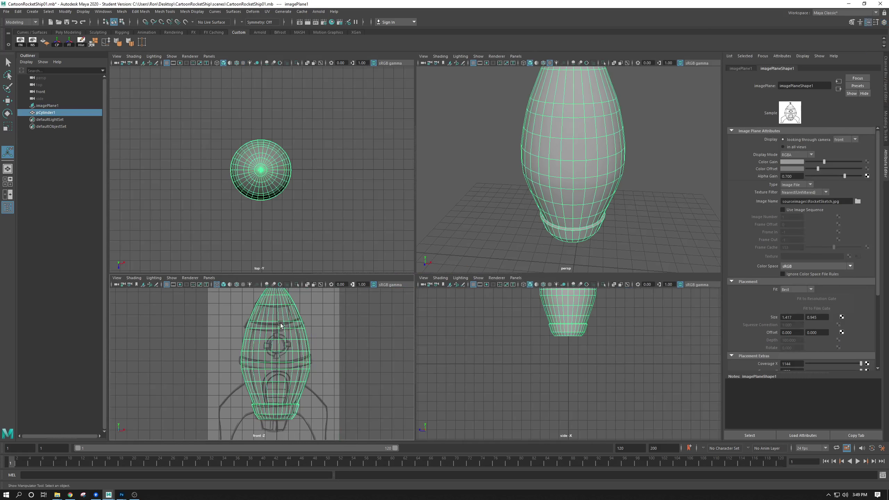
pyautogui.keyDown('alt'); pyautogui.moveTo(280, 324); pyautogui.dragTo(281, 317, button='middle'); pyautogui.keyUp('alt')
pyautogui.keyDown('alt'); pyautogui.moveTo(281, 317); pyautogui.dragTo(307, 341, button='right'); pyautogui.keyUp('alt')
pyautogui.keyDown('alt'); pyautogui.moveTo(293, 382); pyautogui.dragTo(312, 365, button='middle'); pyautogui.keyUp('alt')
pyautogui.rightClick(286, 322)
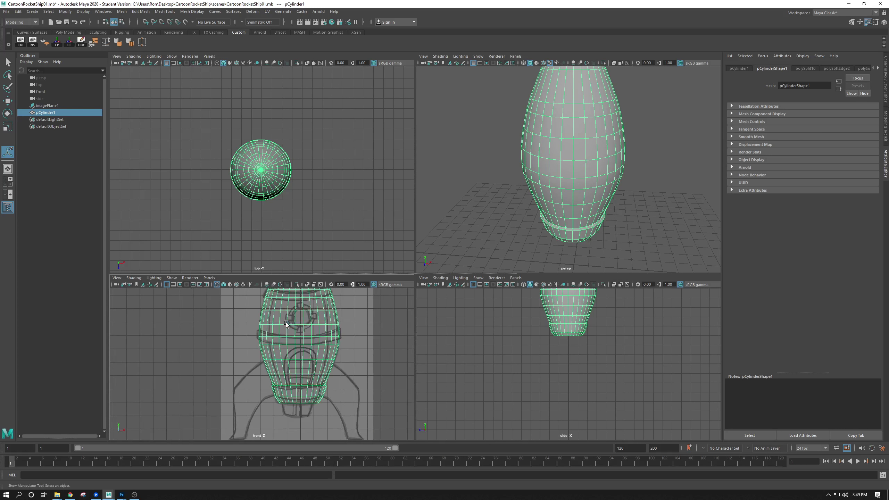
pyautogui.moveTo(540, 156); pyautogui.dragTo(539, 176, button='right')
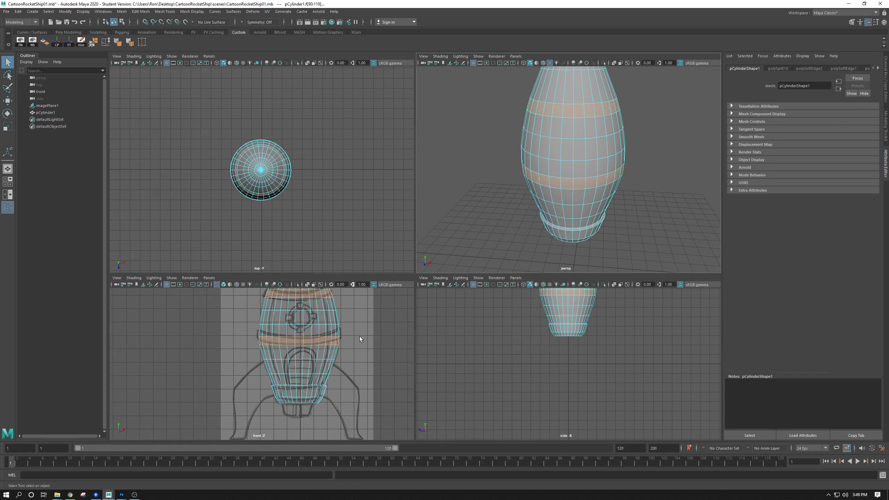
# - Clear the face selection and select the full lower-band and upper-band face rings together against the front sketch
pyautogui.scroll(2, 360, 339)
pyautogui.click(366, 372)
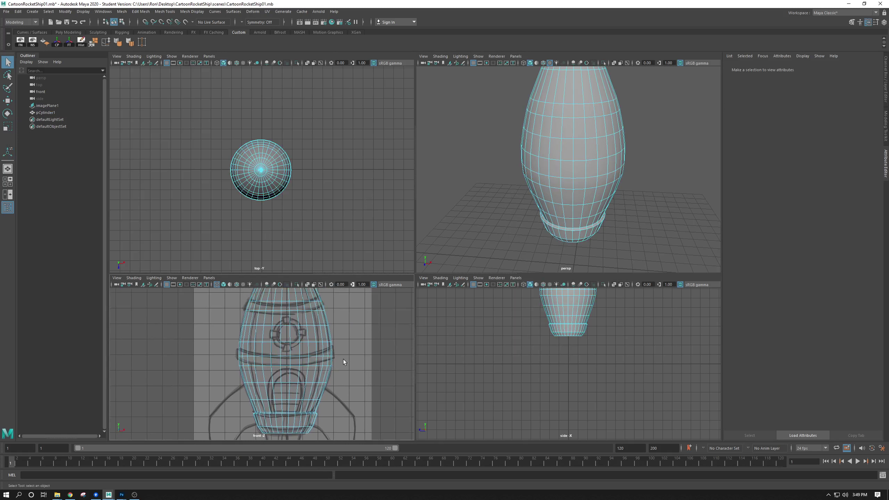
pyautogui.moveTo(343, 362); pyautogui.dragTo(222, 360)
pyautogui.keyDown('alt'); pyautogui.moveTo(277, 334); pyautogui.dragTo(286, 391, button='middle'); pyautogui.keyUp('alt')
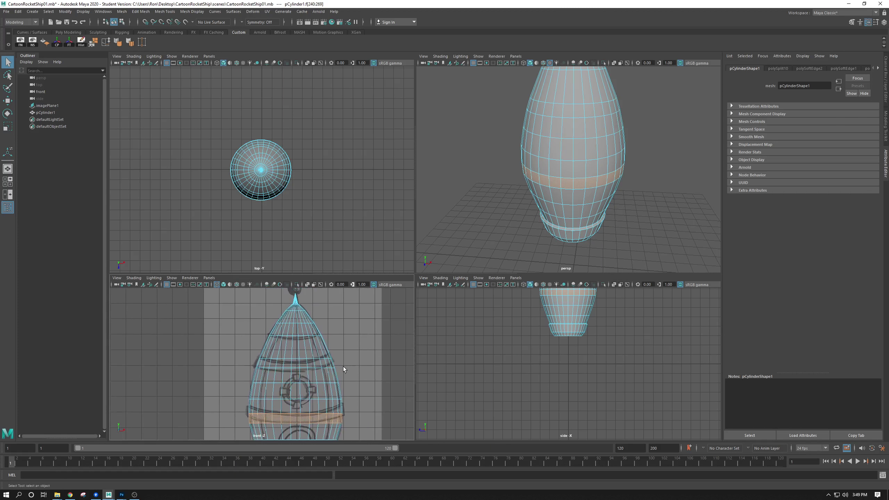
pyautogui.moveTo(340, 364); pyautogui.dragTo(239, 363)
pyautogui.keyDown('alt'); pyautogui.moveTo(399, 380); pyautogui.dragTo(381, 344, button='right'); pyautogui.keyUp('alt')
pyautogui.press('space')
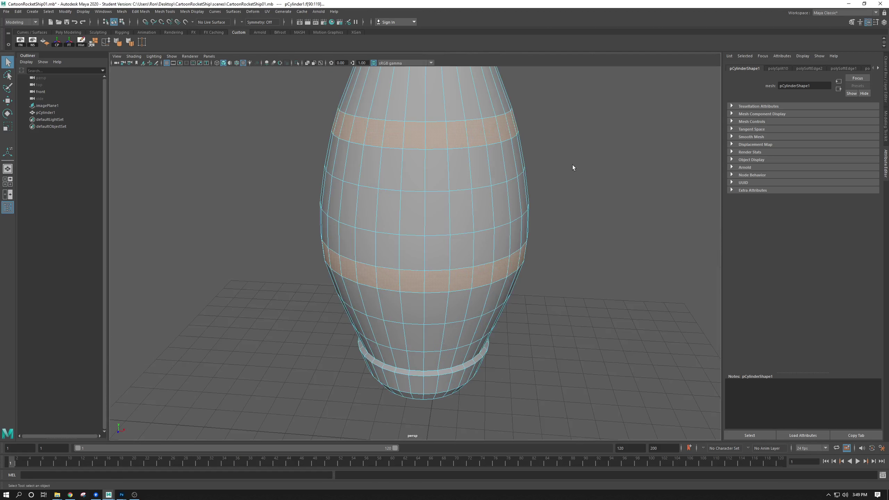
# - Extrude both band face rings outward together with a Local Translate Z of 0.15, and clear the selection
pyautogui.scroll(-5, 416, 162)
pyautogui.moveTo(460, 163)
pyautogui.keyDown('alt'); pyautogui.mouseDown()
pyautogui.moveTo(464, 174)
pyautogui.moveTo(477, 165)
pyautogui.mouseUp(); pyautogui.keyUp('alt')
pyautogui.keyDown('alt'); pyautogui.moveTo(488, 177); pyautogui.dragTo(479, 206, button='middle'); pyautogui.keyUp('alt')
pyautogui.keyDown('alt'); pyautogui.moveTo(479, 206); pyautogui.dragTo(524, 258, button='right'); pyautogui.keyUp('alt')
pyautogui.keyDown('alt'); pyautogui.moveTo(518, 210); pyautogui.dragTo(489, 233, button='middle'); pyautogui.keyUp('alt')
pyautogui.keyDown('alt'); pyautogui.moveTo(484, 238); pyautogui.dragTo(492, 221); pyautogui.keyUp('alt')
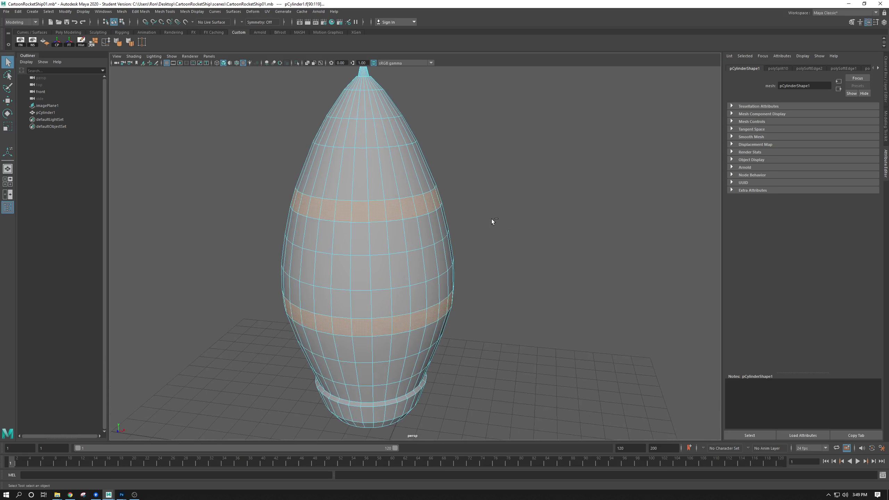
pyautogui.hotkey('ctrl', 'e')
pyautogui.moveTo(464, 192); pyautogui.dragTo(500, 179)
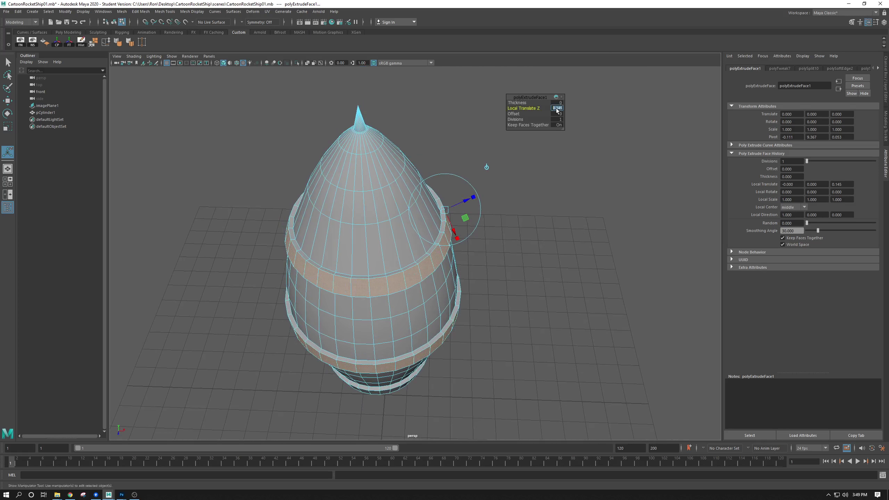
pyautogui.write('.15')
pyautogui.press('Return')
pyautogui.click(537, 250)
# - Examine the extruded bands from above and below in perspective and against the sketch in the front view
pyautogui.keyDown('alt'); pyautogui.moveTo(514, 307); pyautogui.dragTo(373, 243); pyautogui.keyUp('alt')
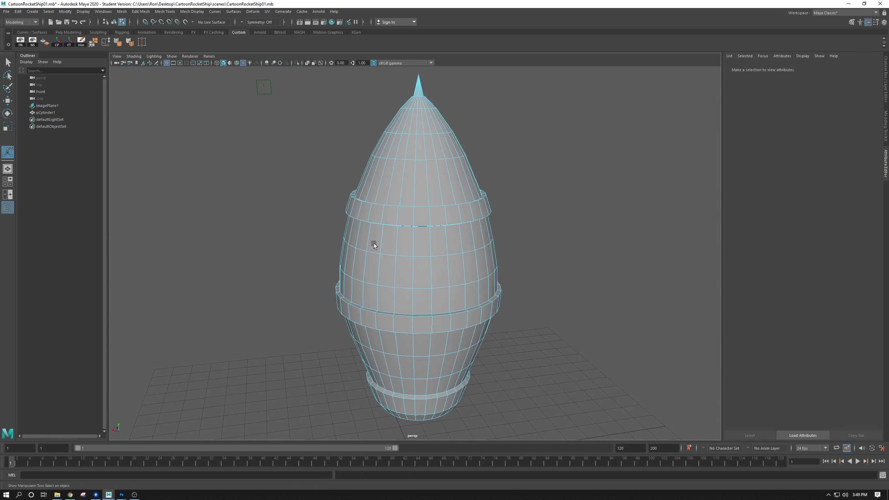
pyautogui.keyDown('alt'); pyautogui.moveTo(363, 208); pyautogui.dragTo(420, 232, button='right'); pyautogui.keyUp('alt')
pyautogui.keyDown('alt'); pyautogui.moveTo(421, 232); pyautogui.dragTo(406, 242); pyautogui.keyUp('alt')
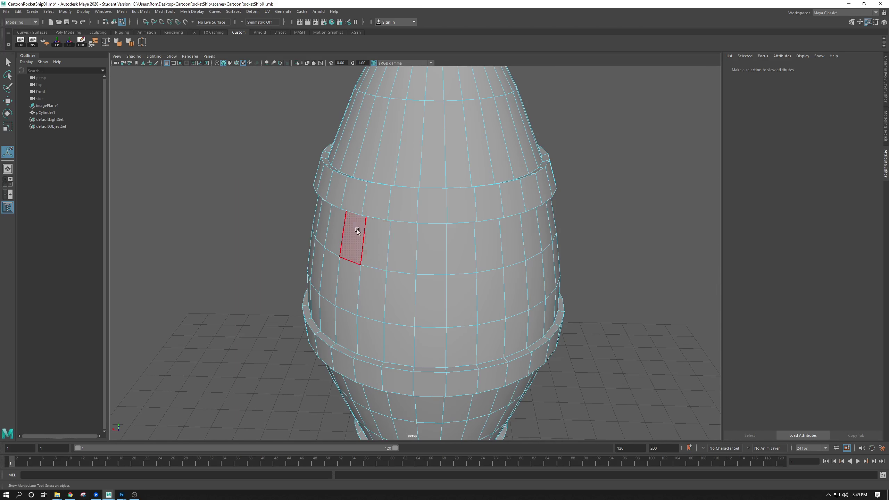
pyautogui.press('space')
pyautogui.press('space')
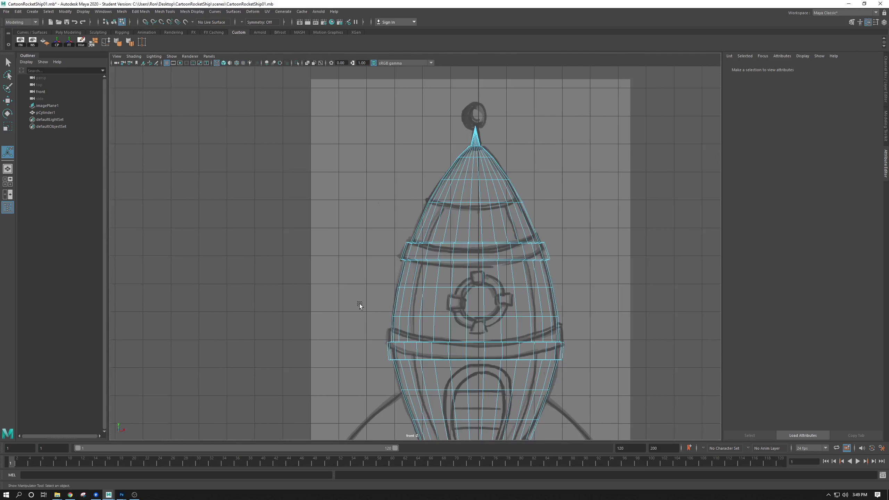
pyautogui.keyDown('alt'); pyautogui.moveTo(356, 304); pyautogui.dragTo(256, 209, button='middle'); pyautogui.keyUp('alt')
pyautogui.keyDown('alt'); pyautogui.moveTo(352, 209); pyautogui.dragTo(361, 247); pyautogui.keyUp('alt')
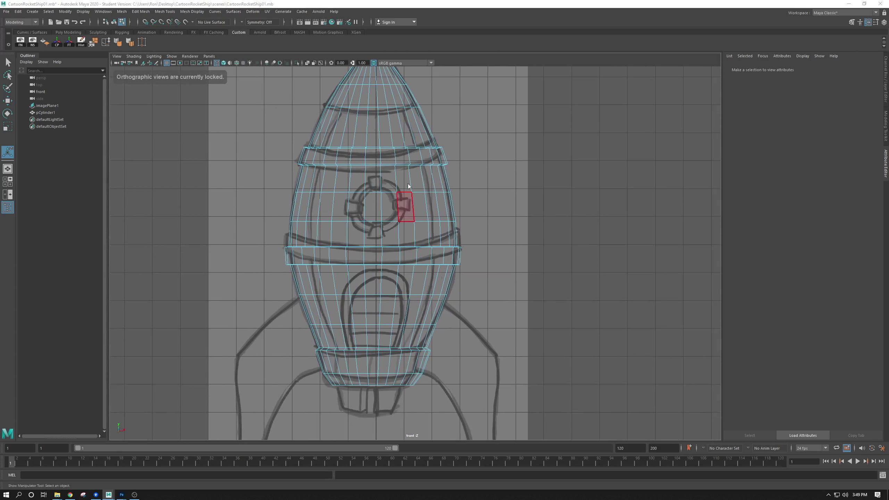
pyautogui.press('space')
pyautogui.press('space')
pyautogui.keyDown('alt'); pyautogui.moveTo(519, 226); pyautogui.dragTo(466, 216); pyautogui.keyUp('alt')
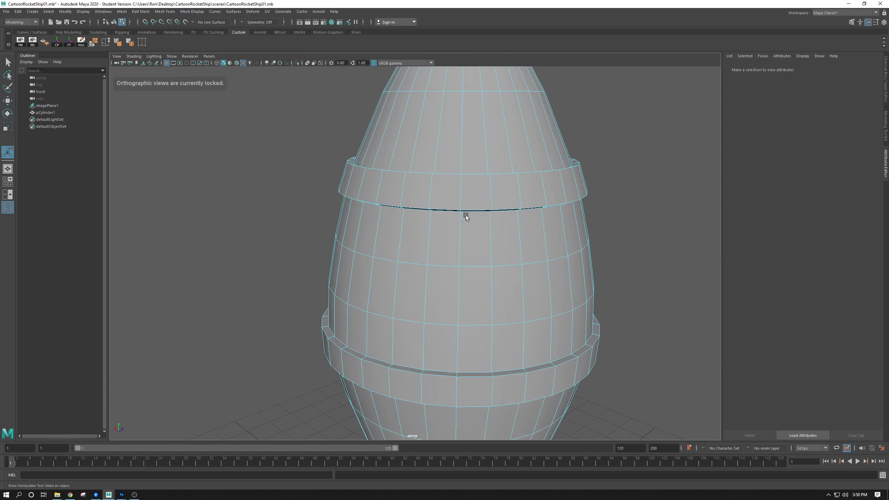
pyautogui.keyDown('alt'); pyautogui.moveTo(466, 216); pyautogui.dragTo(439, 185, button='middle'); pyautogui.keyUp('alt')
pyautogui.keyDown('alt'); pyautogui.moveTo(439, 184); pyautogui.dragTo(400, 190, button='right'); pyautogui.keyUp('alt')
pyautogui.keyDown('alt'); pyautogui.moveTo(401, 190); pyautogui.dragTo(439, 178); pyautogui.keyUp('alt')
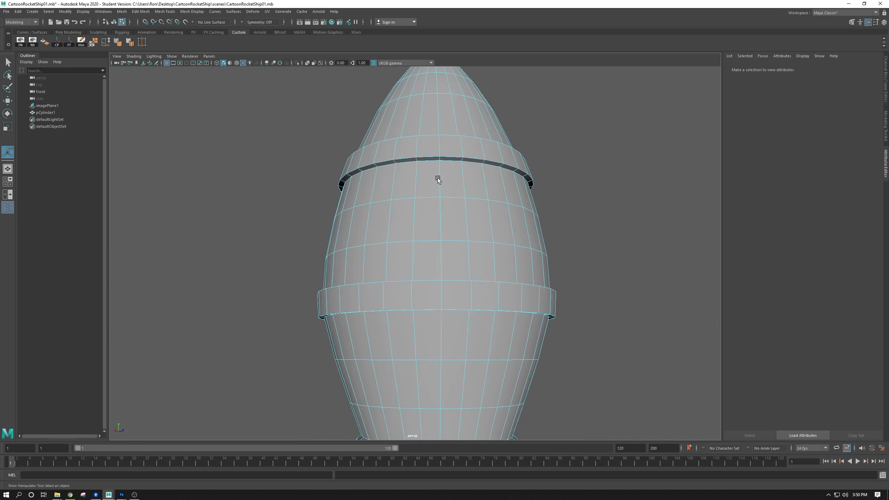
pyautogui.keyDown('alt'); pyautogui.moveTo(438, 179); pyautogui.dragTo(377, 224, button='right'); pyautogui.keyUp('alt')
pyautogui.keyDown('alt'); pyautogui.moveTo(377, 224); pyautogui.dragTo(371, 218, button='middle'); pyautogui.keyUp('alt')
pyautogui.keyDown('alt'); pyautogui.moveTo(371, 218); pyautogui.dragTo(323, 307); pyautogui.keyUp('alt')
# - Examine the front sketch from the engine nozzle to the nose for hull details still missing from the model
pyautogui.press('space')
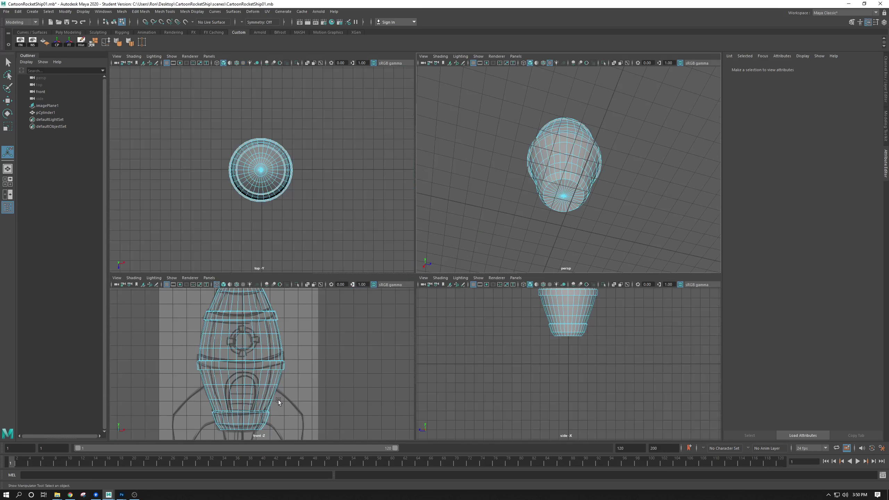
pyautogui.press('space')
pyautogui.scroll(6, 313, 312)
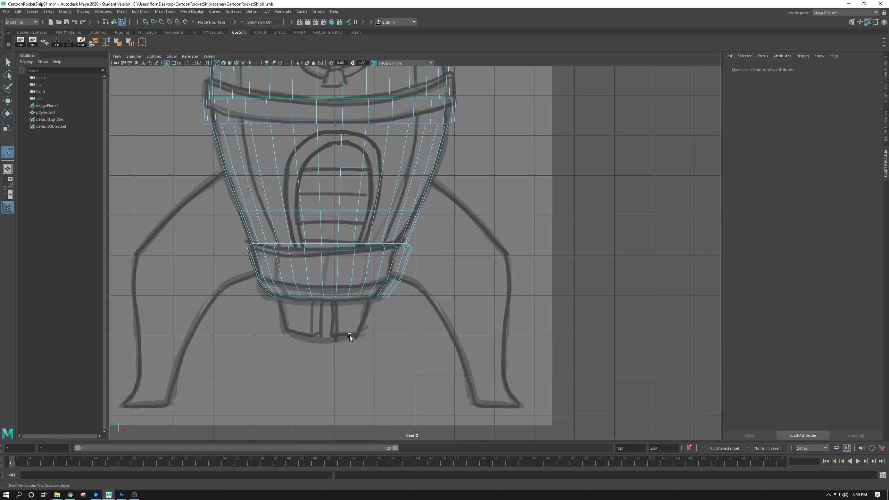
pyautogui.keyDown('alt'); pyautogui.moveTo(303, 135); pyautogui.dragTo(295, 247, button='middle'); pyautogui.keyUp('alt')
pyautogui.keyDown('alt'); pyautogui.moveTo(295, 248); pyautogui.dragTo(270, 205, button='right'); pyautogui.keyUp('alt')
pyautogui.keyDown('alt'); pyautogui.moveTo(281, 186); pyautogui.dragTo(279, 278, button='middle'); pyautogui.keyUp('alt')
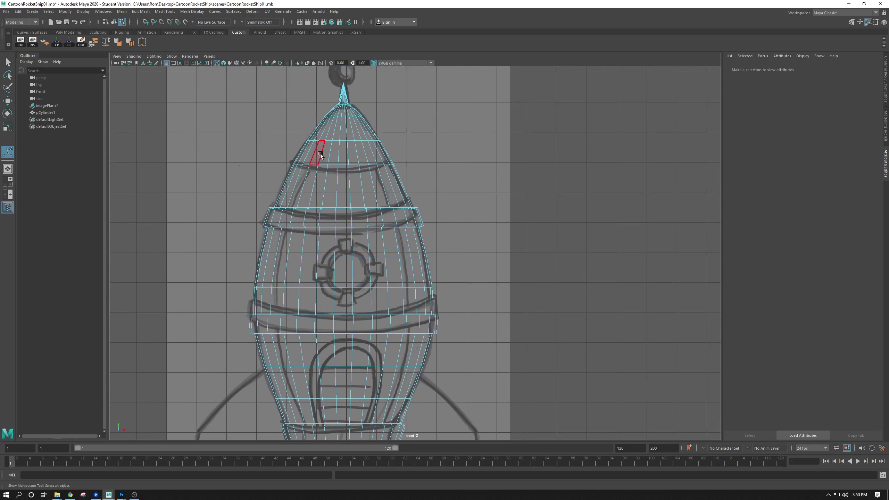
pyautogui.keyDown('alt'); pyautogui.moveTo(320, 155); pyautogui.dragTo(329, 194, button='middle'); pyautogui.keyUp('alt')
pyautogui.scroll(2, 329, 194)
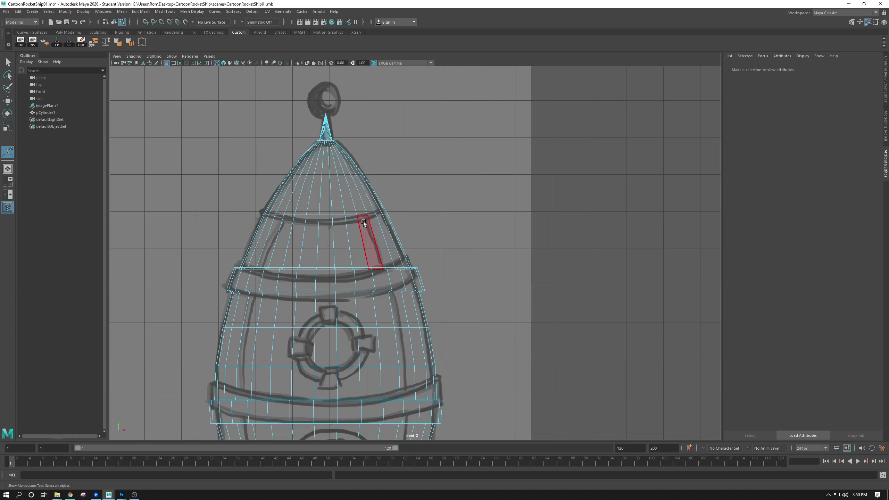
pyautogui.keyDown('alt'); pyautogui.moveTo(371, 267); pyautogui.dragTo(385, 154, button='middle'); pyautogui.keyUp('alt')
pyautogui.keyDown('alt'); pyautogui.moveTo(285, 252); pyautogui.dragTo(293, 228, button='middle'); pyautogui.keyUp('alt')
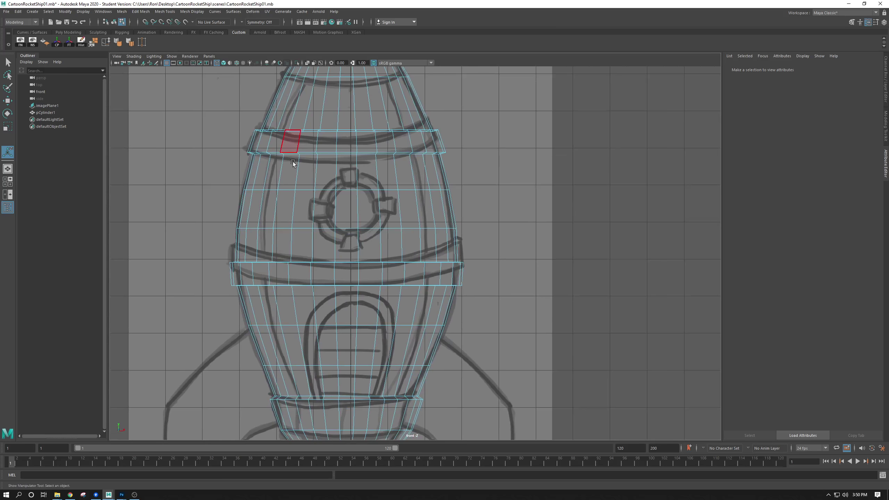
pyautogui.keyDown('alt'); pyautogui.moveTo(293, 161); pyautogui.dragTo(320, 184, button='middle'); pyautogui.keyUp('alt')
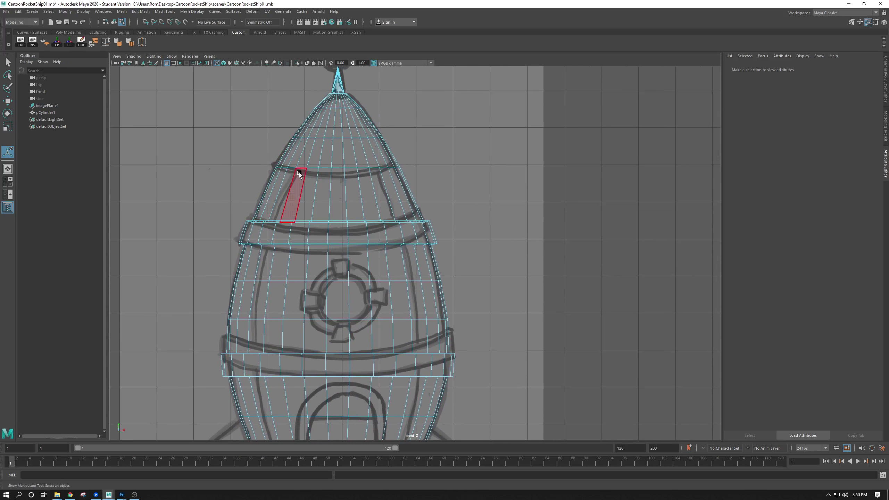
pyautogui.keyDown('alt'); pyautogui.moveTo(300, 175); pyautogui.dragTo(321, 161, button='right'); pyautogui.keyUp('alt')
pyautogui.keyDown('alt'); pyautogui.moveTo(321, 162); pyautogui.dragTo(346, 204, button='middle'); pyautogui.keyUp('alt')
pyautogui.keyDown('alt'); pyautogui.moveTo(282, 303); pyautogui.dragTo(284, 145, button='middle'); pyautogui.keyUp('alt')
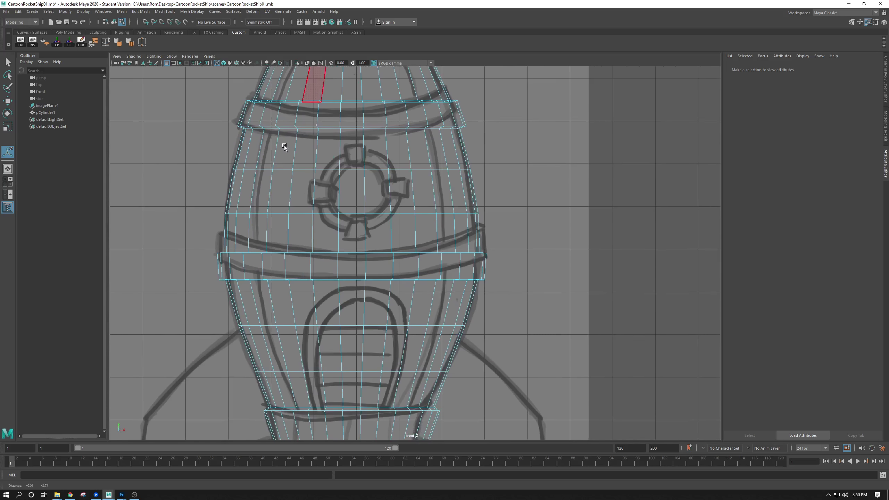
pyautogui.keyDown('alt'); pyautogui.moveTo(267, 395); pyautogui.dragTo(280, 403, button='right'); pyautogui.keyUp('alt')
pyautogui.keyDown('alt'); pyautogui.moveTo(280, 404); pyautogui.dragTo(266, 312, button='middle'); pyautogui.keyUp('alt')
pyautogui.keyDown('alt'); pyautogui.moveTo(292, 157); pyautogui.dragTo(307, 348, button='middle'); pyautogui.keyUp('alt')
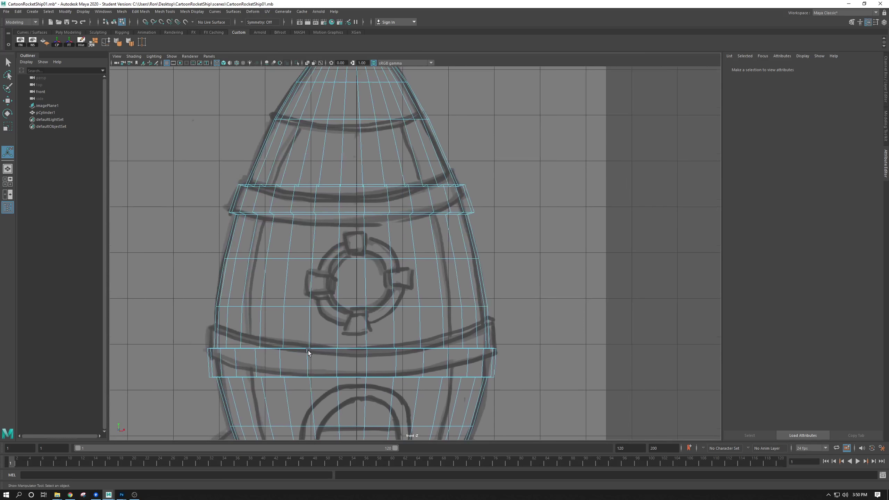
# - Select all nose-cone faces between the tip spike and the sketch's uppermost curved line
pyautogui.keyDown('alt'); pyautogui.click(302, 157); pyautogui.keyUp('alt')
pyautogui.keyDown('alt'); pyautogui.moveTo(317, 149); pyautogui.dragTo(304, 254, button='middle'); pyautogui.keyUp('alt')
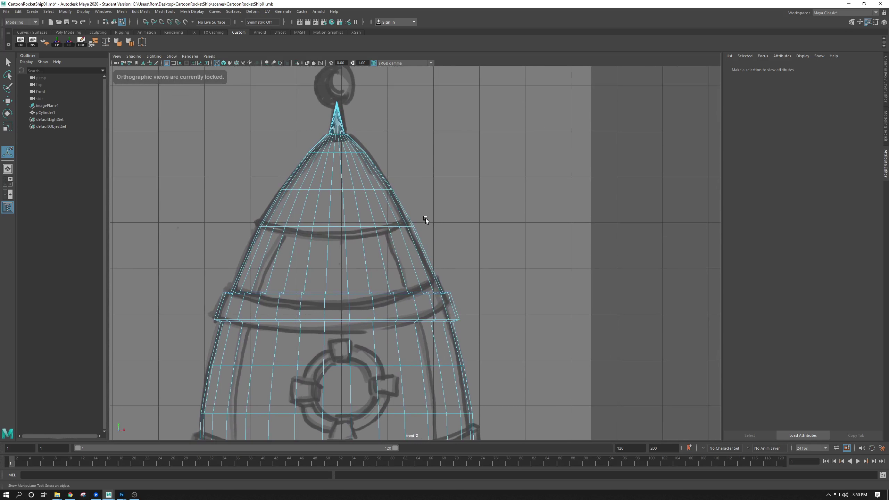
pyautogui.moveTo(425, 218); pyautogui.dragTo(239, 144)
# - Inspect the selected nose-cone faces in perspective, checking the spike base and the lower boundary above the upper band
pyautogui.press('space')
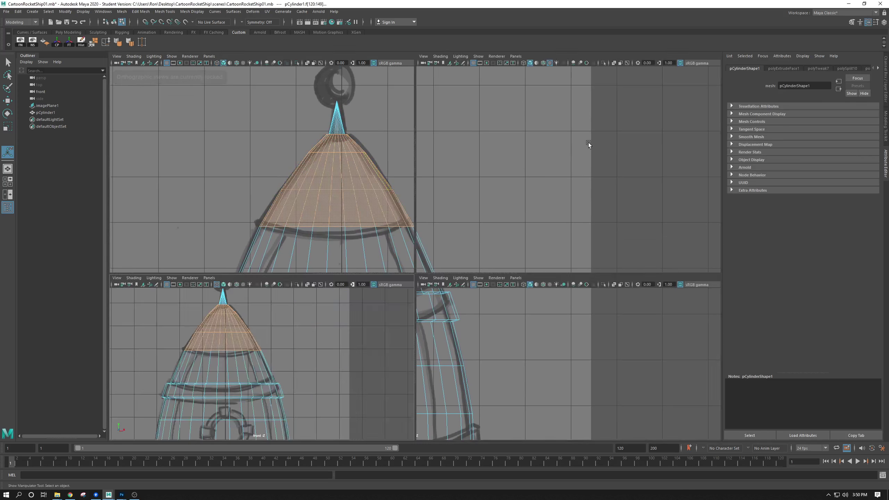
pyautogui.press('space')
pyautogui.keyDown('alt'); pyautogui.moveTo(581, 152); pyautogui.dragTo(521, 190); pyautogui.keyUp('alt')
pyautogui.keyDown('alt'); pyautogui.moveTo(473, 131); pyautogui.dragTo(483, 297, button='middle'); pyautogui.keyUp('alt')
pyautogui.scroll(7, 451, 305)
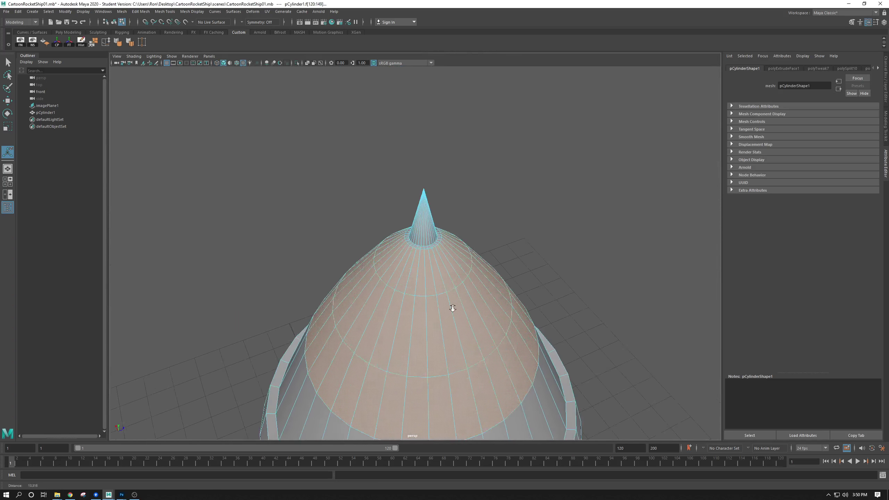
pyautogui.keyDown('alt'); pyautogui.moveTo(389, 284); pyautogui.dragTo(385, 178, button='middle'); pyautogui.keyUp('alt')
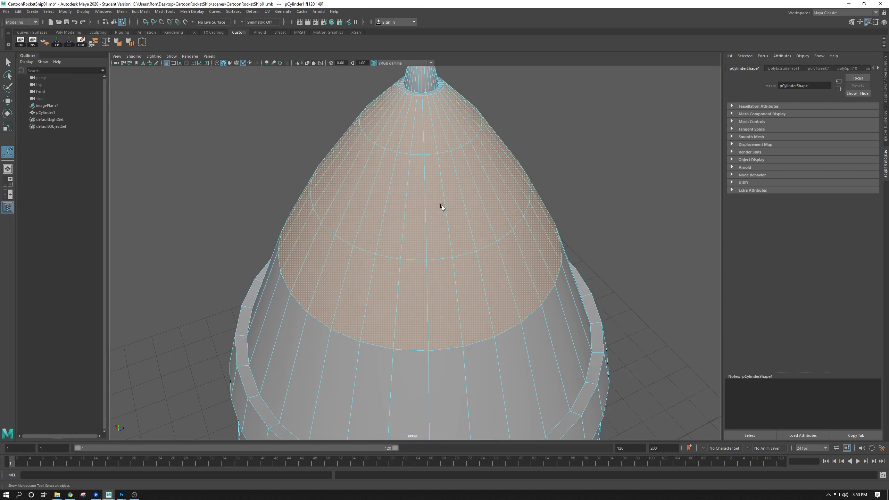
pyautogui.scroll(-3, 411, 184)
pyautogui.scroll(3, 376, 174)
pyautogui.scroll(-3, 367, 166)
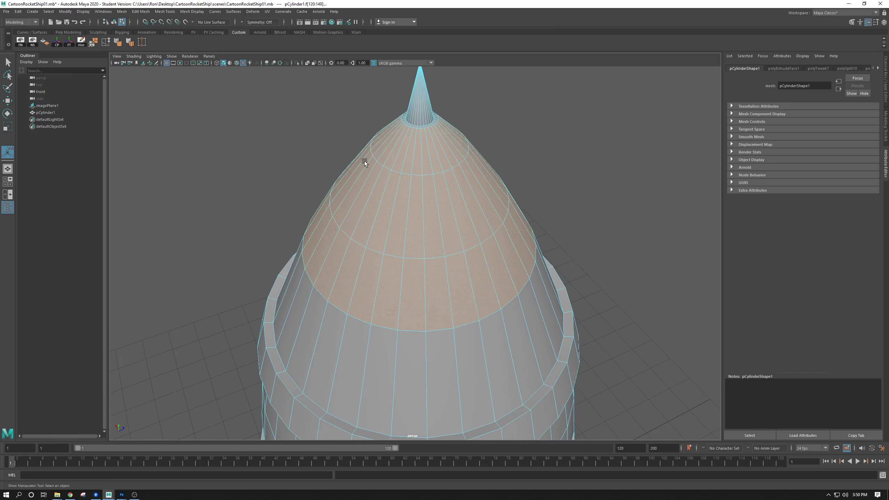
pyautogui.keyDown('alt'); pyautogui.moveTo(396, 230); pyautogui.dragTo(399, 266); pyautogui.keyUp('alt')
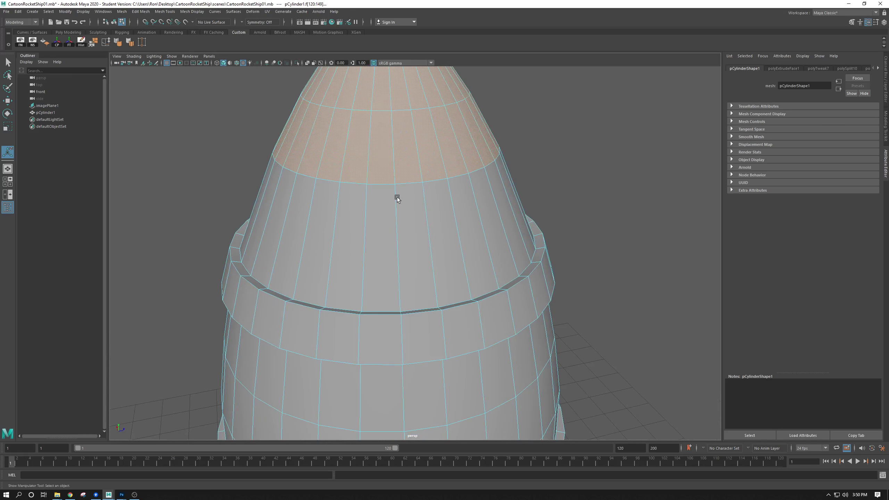
pyautogui.keyDown('alt'); pyautogui.moveTo(397, 198); pyautogui.dragTo(409, 284, button='middle'); pyautogui.keyUp('alt')
pyautogui.keyDown('alt'); pyautogui.moveTo(390, 158); pyautogui.dragTo(387, 206); pyautogui.keyUp('alt')
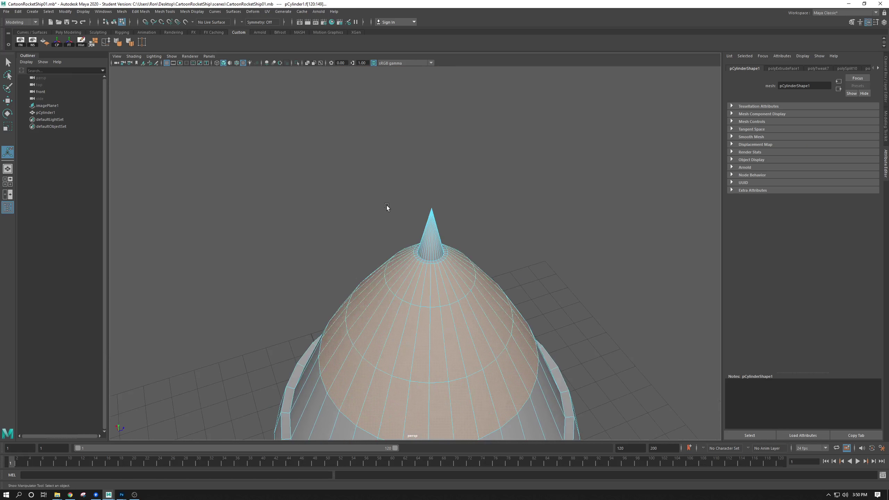
pyautogui.keyDown('alt'); pyautogui.moveTo(387, 207); pyautogui.dragTo(450, 270, button='right'); pyautogui.keyUp('alt')
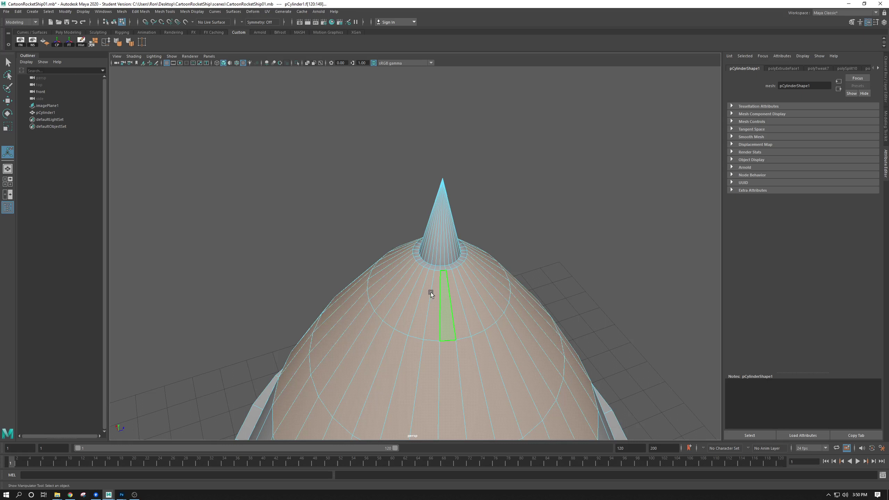
pyautogui.keyDown('alt'); pyautogui.moveTo(430, 292); pyautogui.dragTo(387, 207); pyautogui.keyUp('alt')
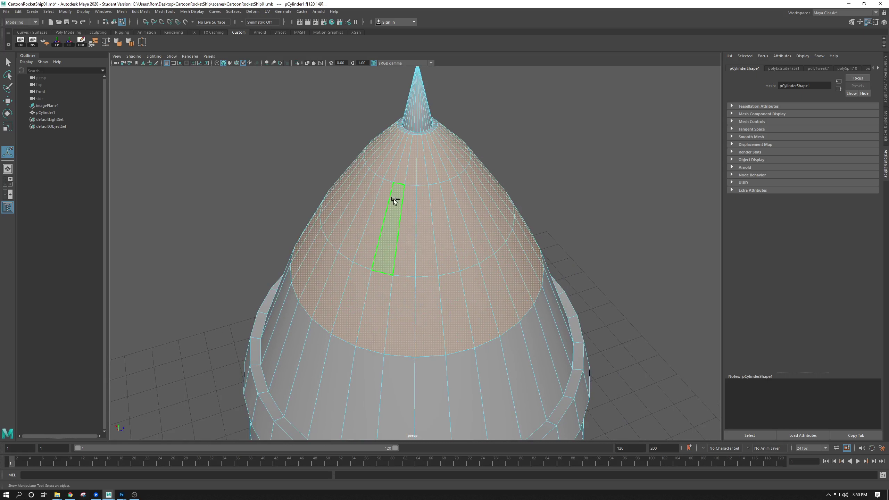
# - Extrude the selected nose-cone faces outward by about 0.082 so the shell overhangs the hull, checking the offset against the front sketch
pyautogui.hotkey('ctrl', 'e')
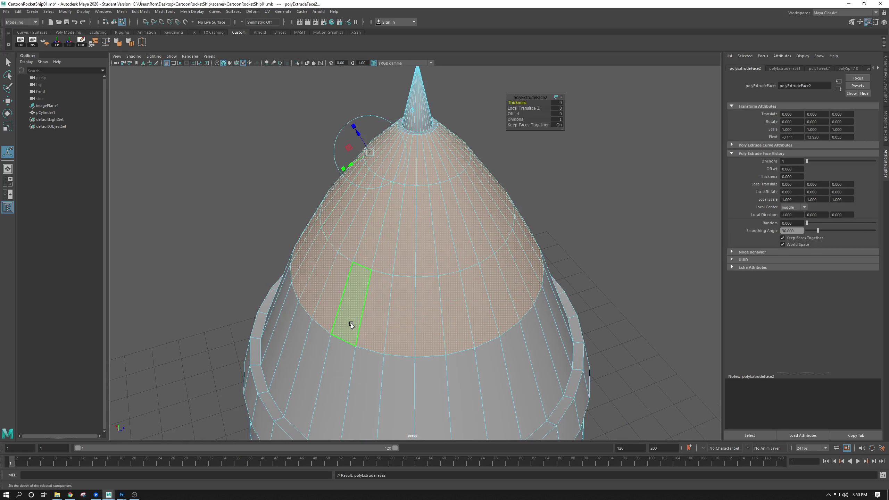
pyautogui.press('space')
pyautogui.press('space')
pyautogui.scroll(-1, 378, 192)
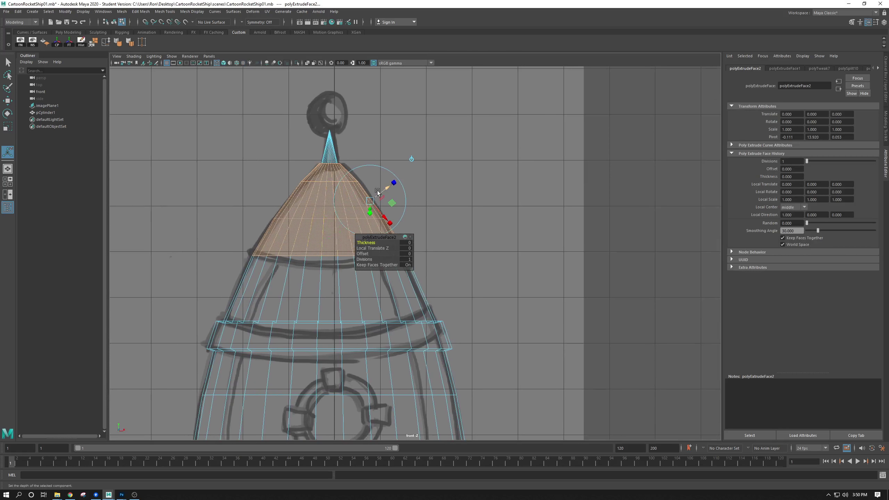
pyautogui.moveTo(387, 189); pyautogui.dragTo(390, 186)
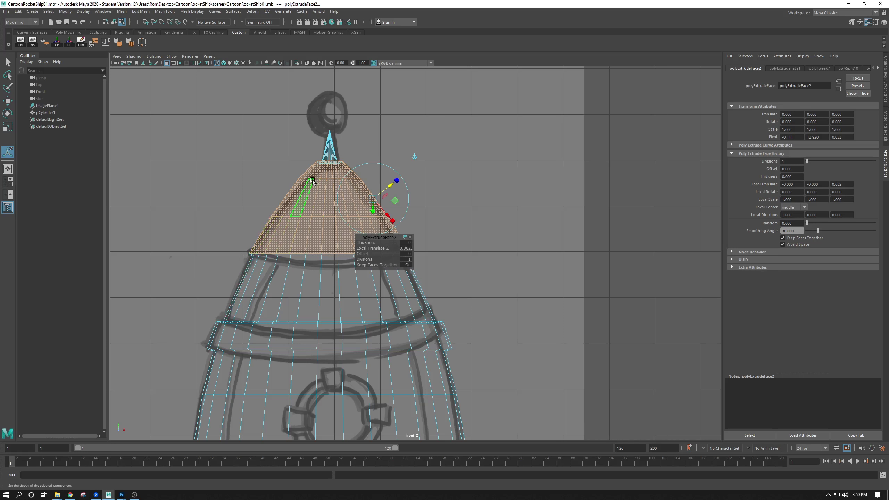
pyautogui.keyDown('alt'); pyautogui.moveTo(247, 243); pyautogui.dragTo(344, 314, button='right'); pyautogui.keyUp('alt')
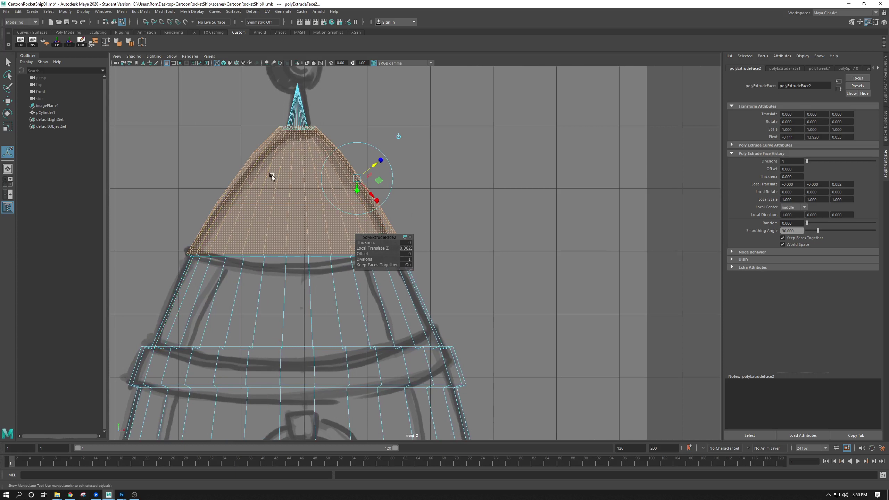
pyautogui.keyDown('alt'); pyautogui.moveTo(292, 136); pyautogui.dragTo(310, 191, button='middle'); pyautogui.keyUp('alt')
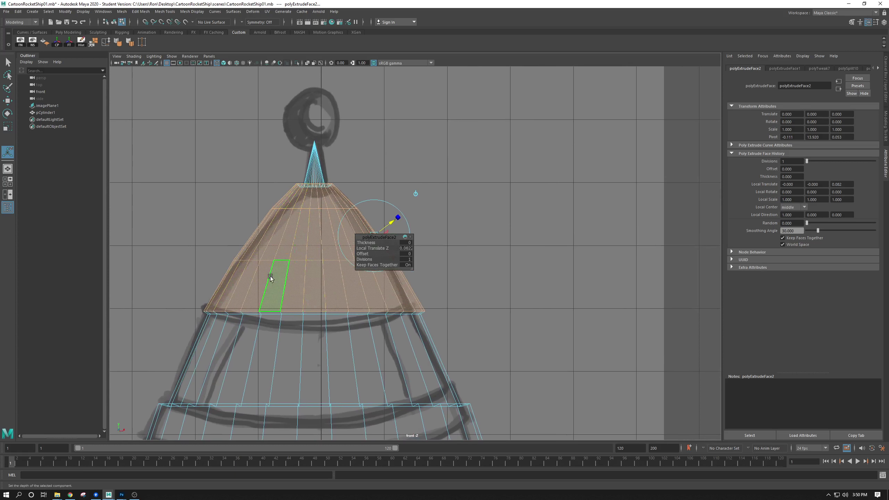
pyautogui.click(388, 159)
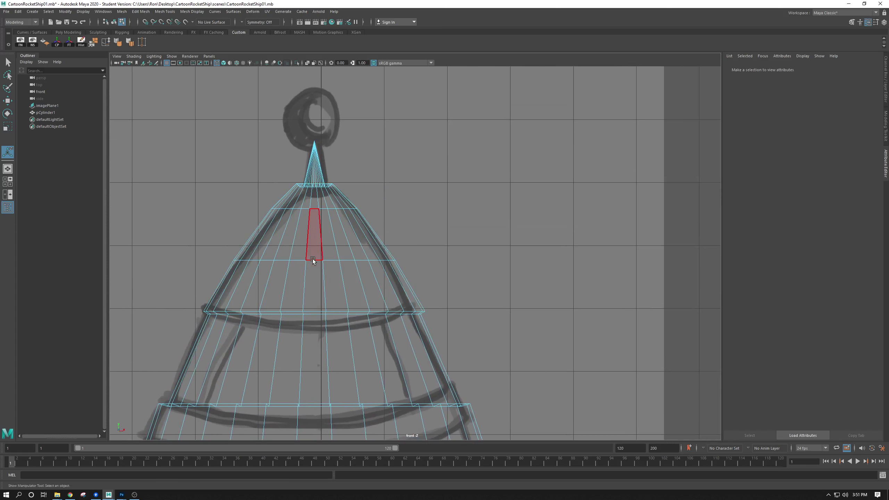
# - Lower the nose cone's upper edge loop slightly and adjust its scale to follow the sketched outline
pyautogui.moveTo(312, 260); pyautogui.dragTo(314, 240, button='right')
pyautogui.click(313, 259)
pyautogui.press('r')
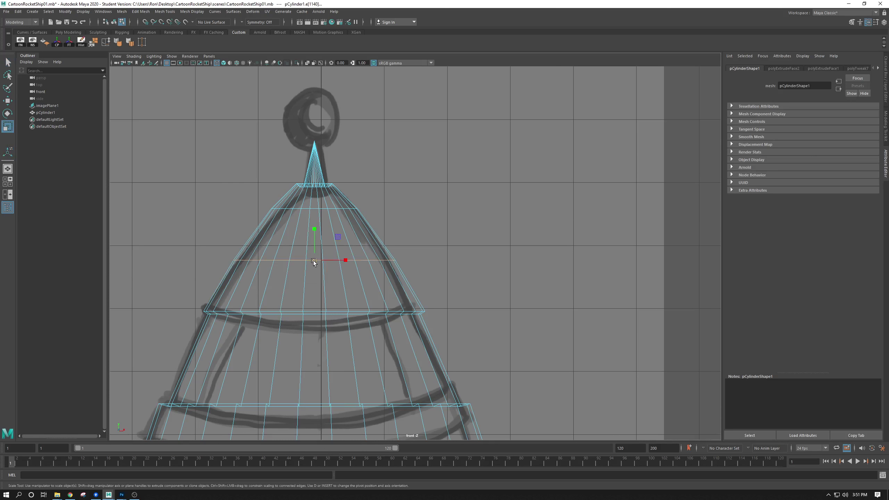
pyautogui.doubleClick(311, 199)
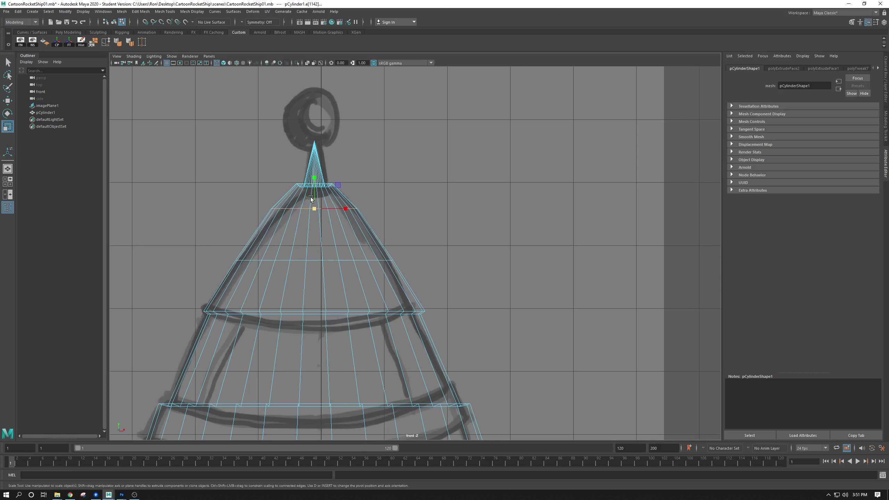
pyautogui.press('w')
pyautogui.moveTo(313, 177); pyautogui.dragTo(313, 184)
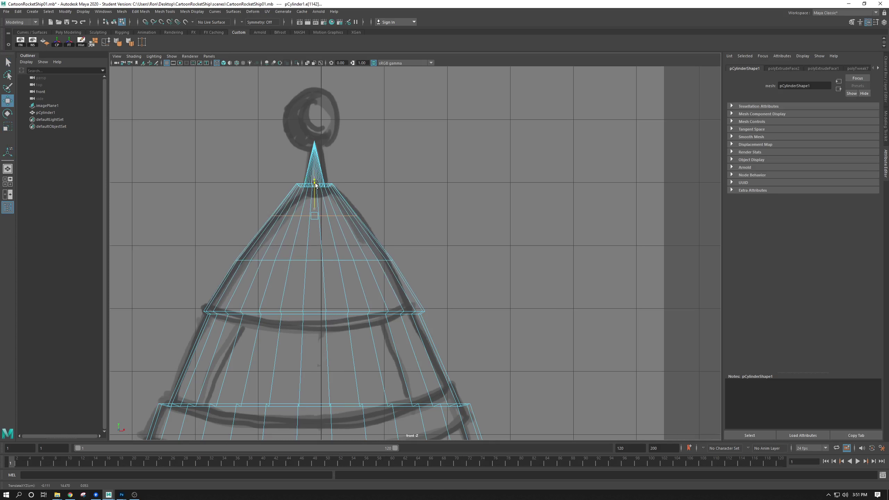
pyautogui.press('r')
pyautogui.moveTo(315, 216); pyautogui.dragTo(317, 212)
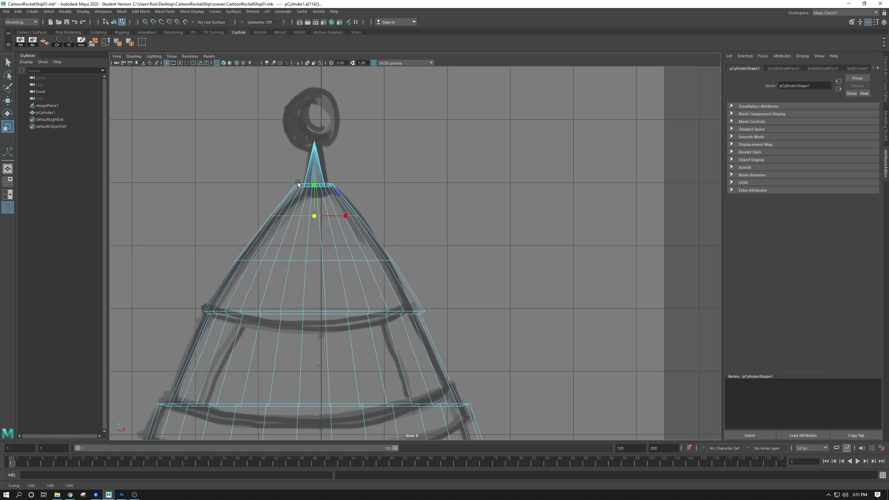
# - Inspect the spike base, the extruded nose cone and the raised hull bands from several angles in perspective
pyautogui.press('space')
pyautogui.keyDown('alt'); pyautogui.moveTo(567, 117); pyautogui.dragTo(560, 101); pyautogui.keyUp('alt')
pyautogui.keyDown('alt'); pyautogui.moveTo(560, 101); pyautogui.dragTo(510, 115, button='right'); pyautogui.keyUp('alt')
pyautogui.scroll(-1, 510, 115)
pyautogui.keyDown('alt'); pyautogui.moveTo(512, 136); pyautogui.dragTo(527, 154, button='middle'); pyautogui.keyUp('alt')
pyautogui.scroll(-4, 531, 146)
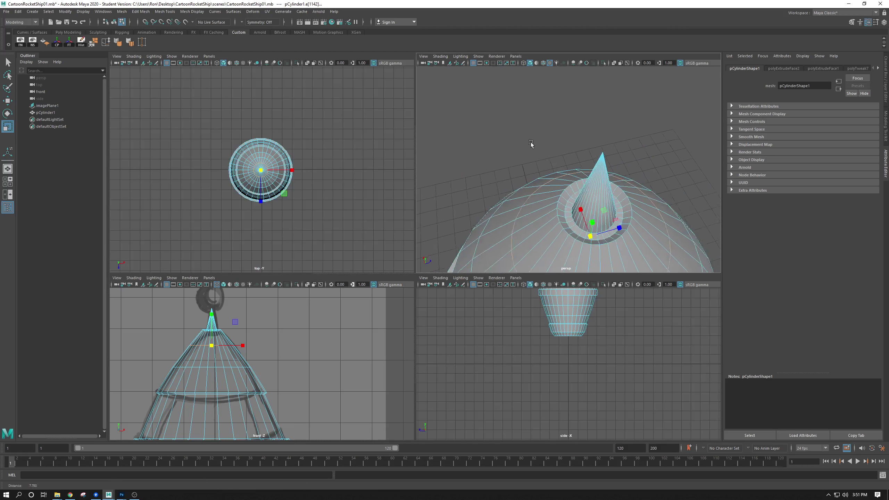
pyautogui.scroll(6, 539, 157)
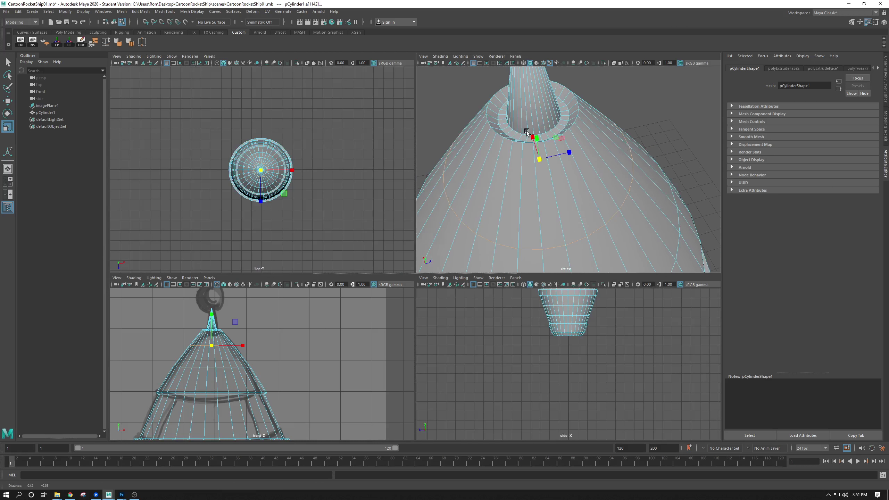
pyautogui.scroll(1, 527, 132)
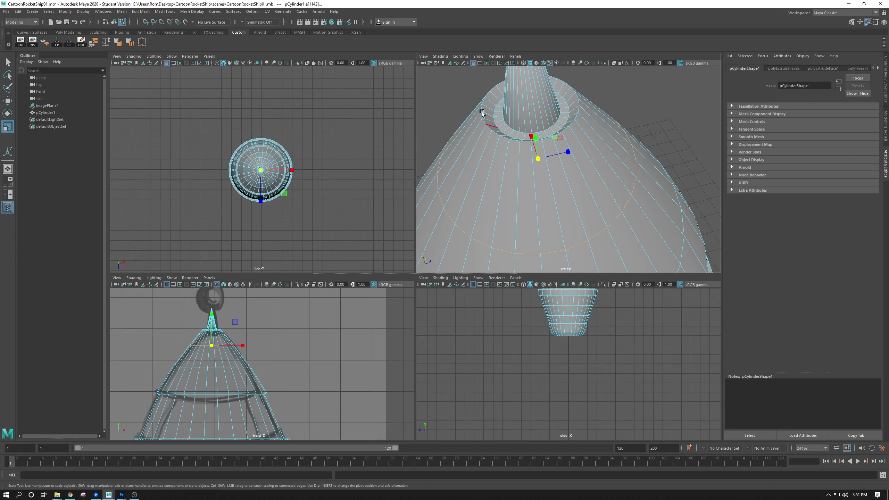
pyautogui.scroll(5, 556, 161)
pyautogui.press('space')
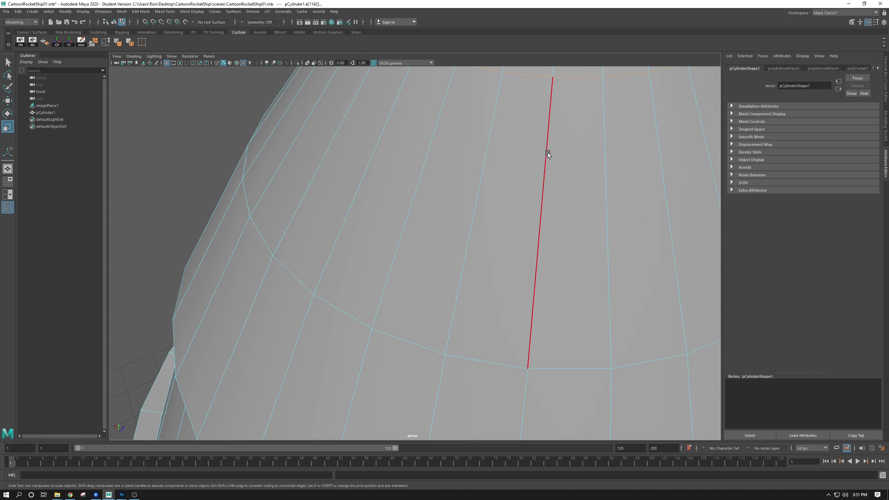
pyautogui.scroll(-5, 465, 141)
pyautogui.keyDown('alt'); pyautogui.moveTo(466, 141); pyautogui.dragTo(404, 141, button='right'); pyautogui.keyUp('alt')
pyautogui.keyDown('alt'); pyautogui.moveTo(404, 140); pyautogui.dragTo(409, 112); pyautogui.keyUp('alt')
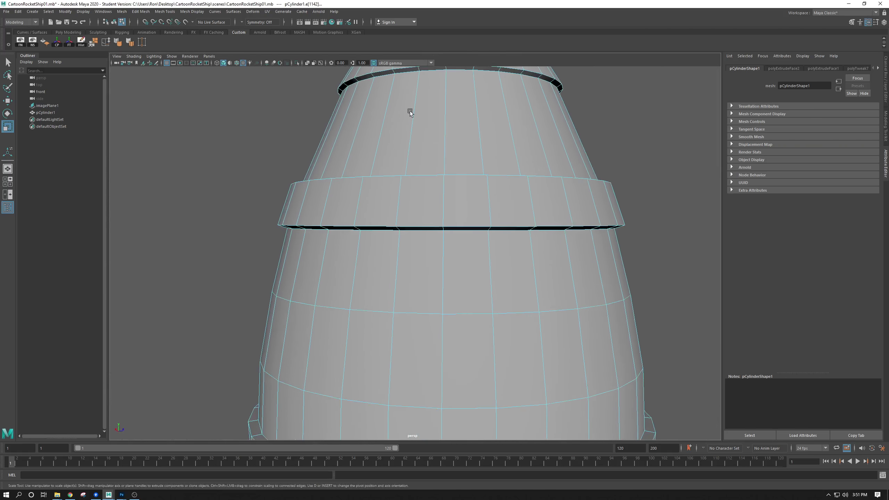
pyautogui.keyDown('alt'); pyautogui.moveTo(409, 111); pyautogui.dragTo(412, 165, button='middle'); pyautogui.keyUp('alt')
pyautogui.scroll(-3, 385, 155)
pyautogui.keyDown('alt'); pyautogui.moveTo(391, 201); pyautogui.dragTo(377, 162); pyautogui.keyUp('alt')
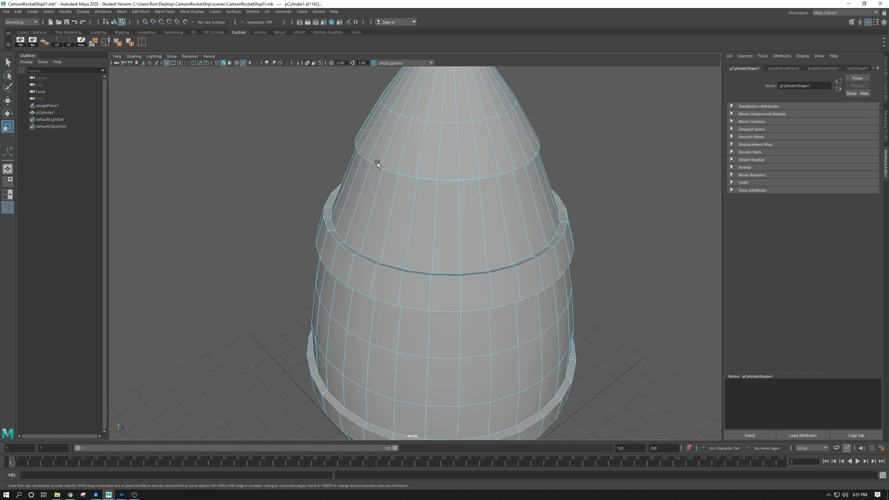
# - Bevel the upper hull band's top outer edge loop with a fraction of 0.5 and 5 segments
pyautogui.doubleClick(344, 246)
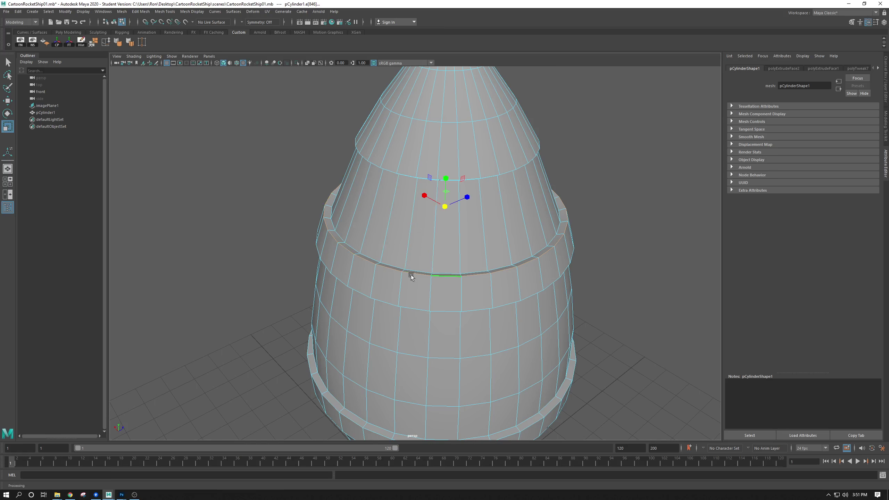
pyautogui.scroll(4, 411, 275)
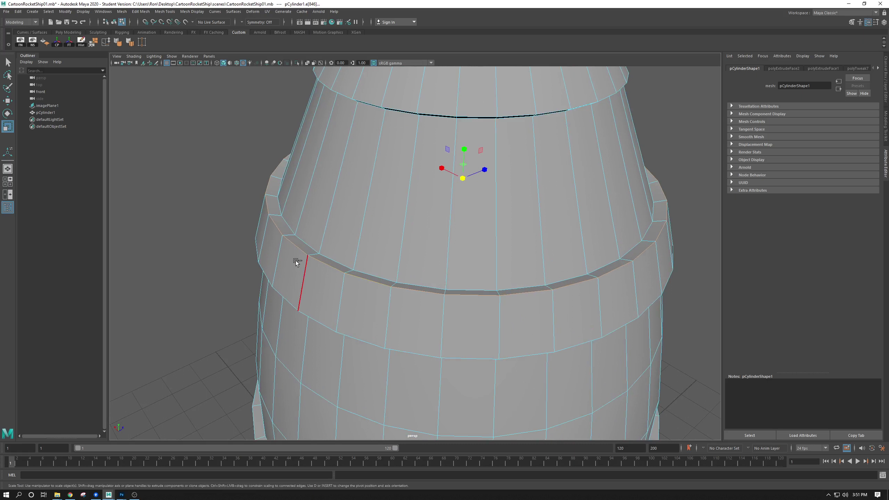
pyautogui.hotkey('ctrl', 'b')
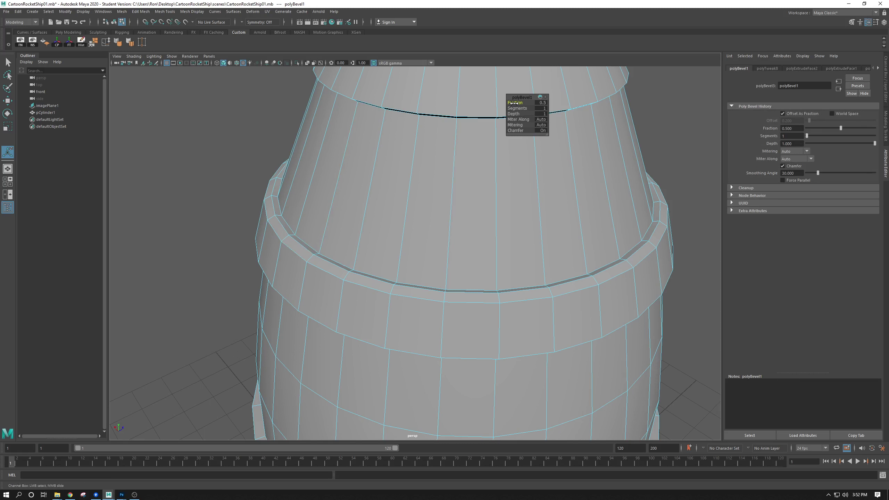
pyautogui.moveTo(514, 102); pyautogui.dragTo(525, 103)
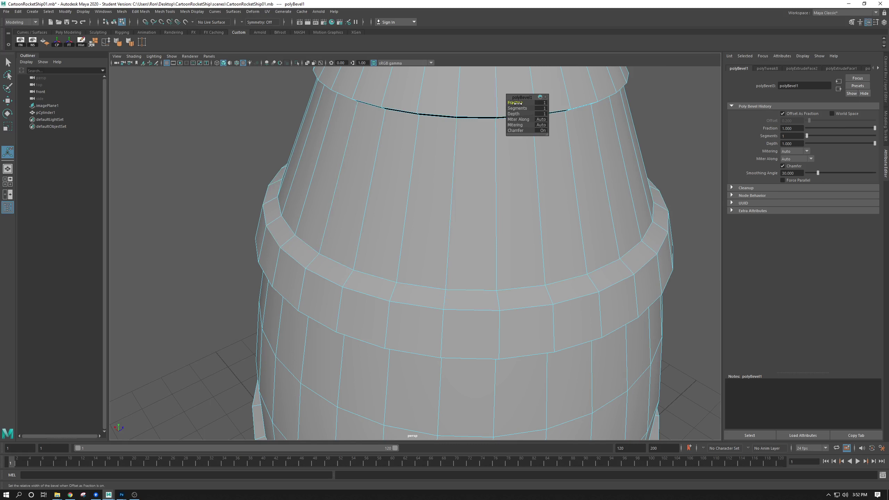
pyautogui.moveTo(518, 103); pyautogui.dragTo(512, 104)
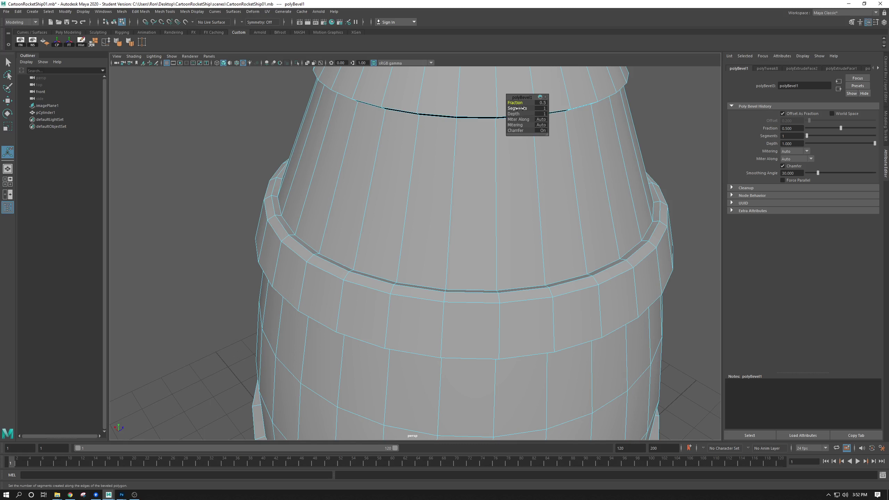
pyautogui.moveTo(520, 109); pyautogui.dragTo(540, 109)
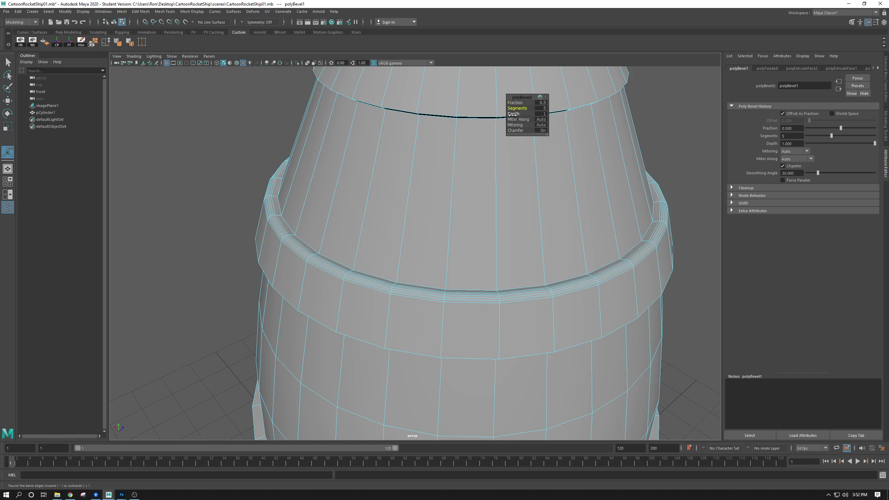
# - Try a bevel depth of -1 on the upper band, set it back to 1 and inspect the rounded edge
pyautogui.moveTo(513, 114); pyautogui.dragTo(503, 115)
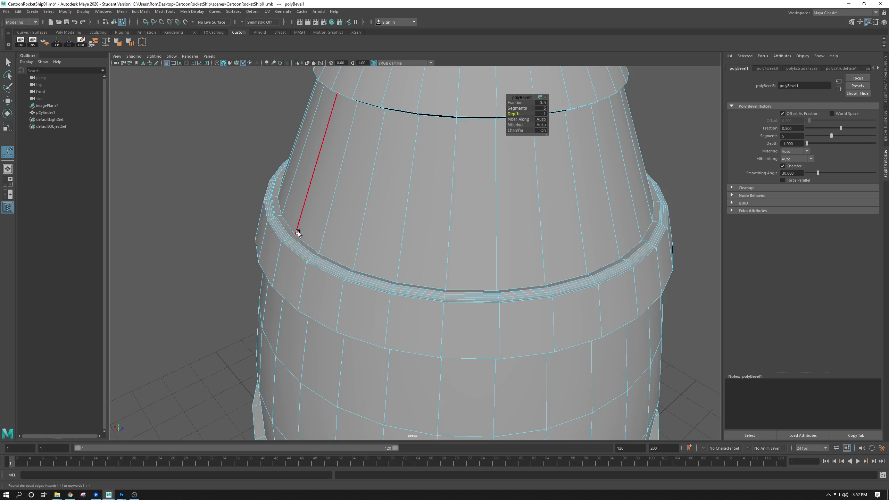
pyautogui.keyDown('alt'); pyautogui.moveTo(284, 217); pyautogui.dragTo(285, 185); pyautogui.keyUp('alt')
pyautogui.keyDown('alt'); pyautogui.moveTo(285, 184); pyautogui.dragTo(351, 274, button='right'); pyautogui.keyUp('alt')
pyautogui.scroll(-8, 351, 274)
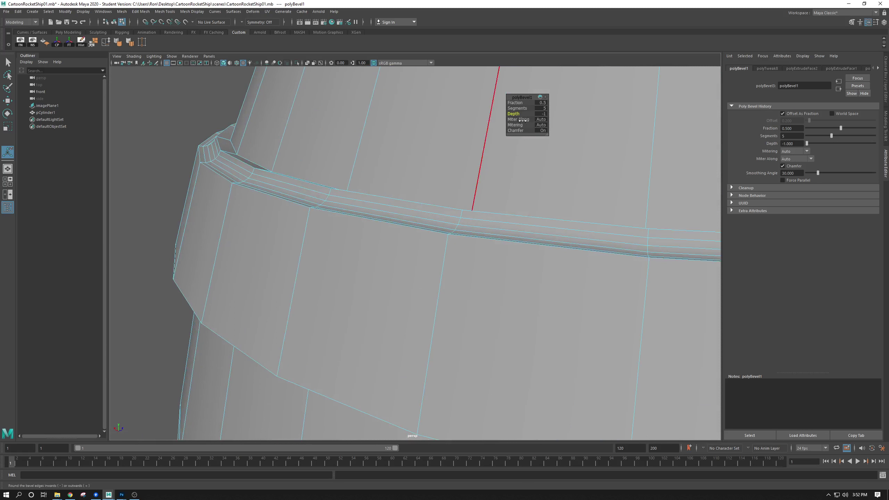
pyautogui.moveTo(515, 113)
pyautogui.mouseDown()
pyautogui.moveTo(537, 113)
pyautogui.moveTo(513, 115)
pyautogui.mouseUp()
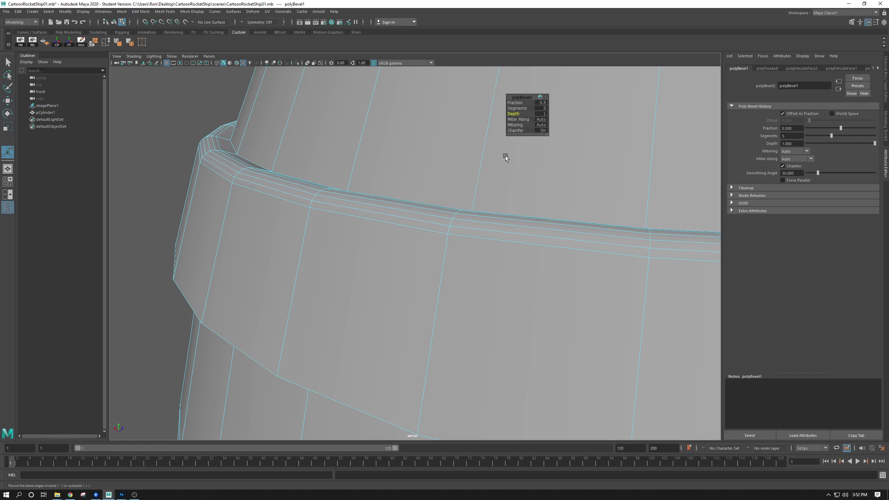
pyautogui.keyDown('alt'); pyautogui.moveTo(507, 218); pyautogui.dragTo(361, 236, button='right'); pyautogui.keyUp('alt')
pyautogui.keyDown('alt'); pyautogui.moveTo(363, 237); pyautogui.dragTo(341, 234); pyautogui.keyUp('alt')
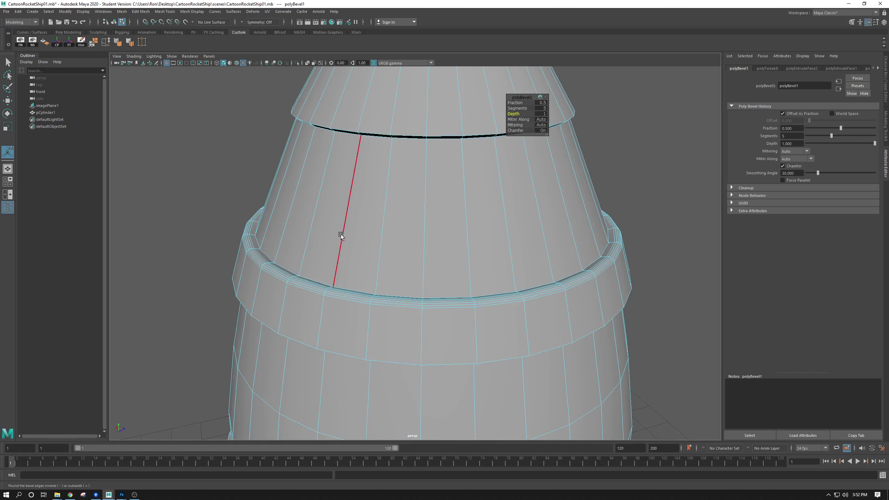
pyautogui.keyDown('alt'); pyautogui.moveTo(428, 175); pyautogui.dragTo(420, 214, button='middle'); pyautogui.keyUp('alt')
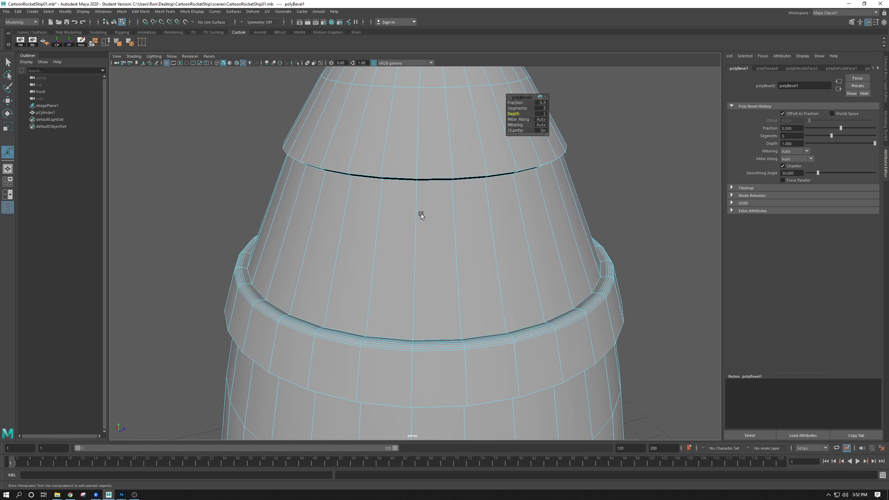
pyautogui.keyDown('alt'); pyautogui.moveTo(414, 261); pyautogui.dragTo(397, 270, button='right'); pyautogui.keyUp('alt')
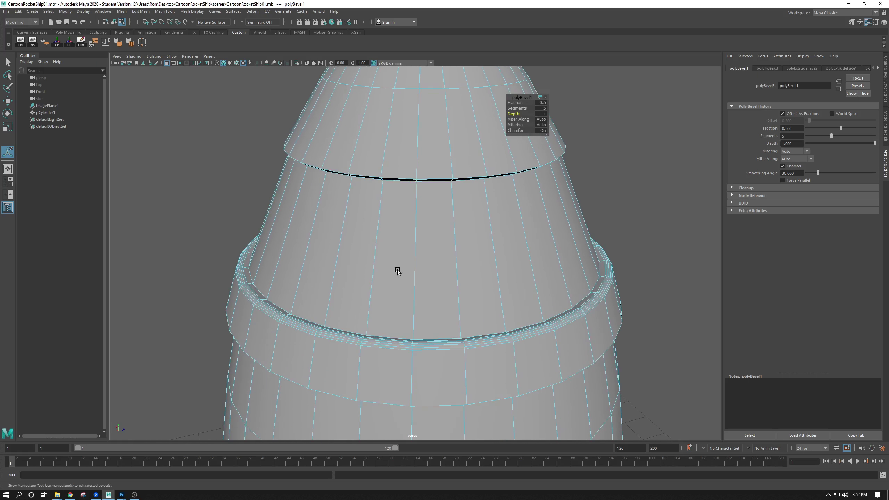
# - Undo the upper band's bevel together with all its setting changes
pyautogui.hotkey('ctrl', 'z')
pyautogui.hotkey('ctrl', 'z')
pyautogui.hotkey('ctrl', 'z')
pyautogui.hotkey('ctrl', 'z')
pyautogui.hotkey('ctrl', 'z')
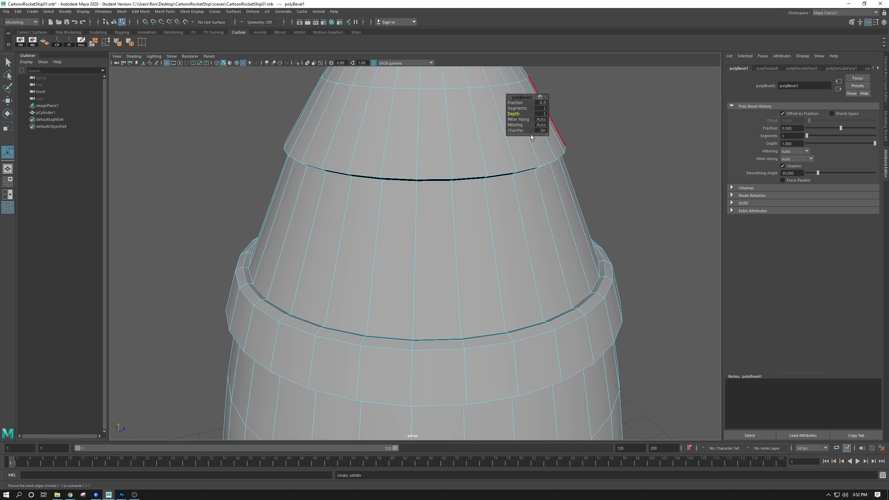
pyautogui.hotkey('ctrl', 'z')
pyautogui.hotkey('ctrl', 'z')
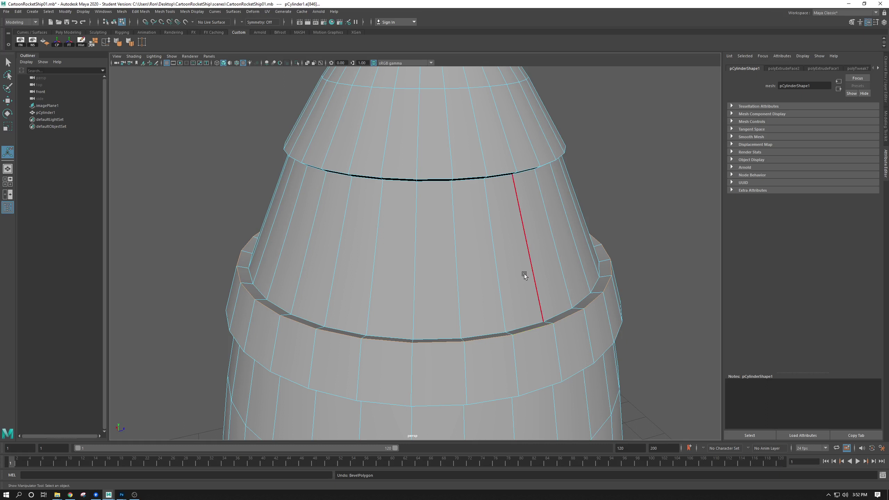
pyautogui.keyDown('alt'); pyautogui.moveTo(524, 275); pyautogui.dragTo(461, 245, button='right'); pyautogui.keyUp('alt')
pyautogui.keyDown('alt'); pyautogui.moveTo(462, 244); pyautogui.dragTo(462, 233); pyautogui.keyUp('alt')
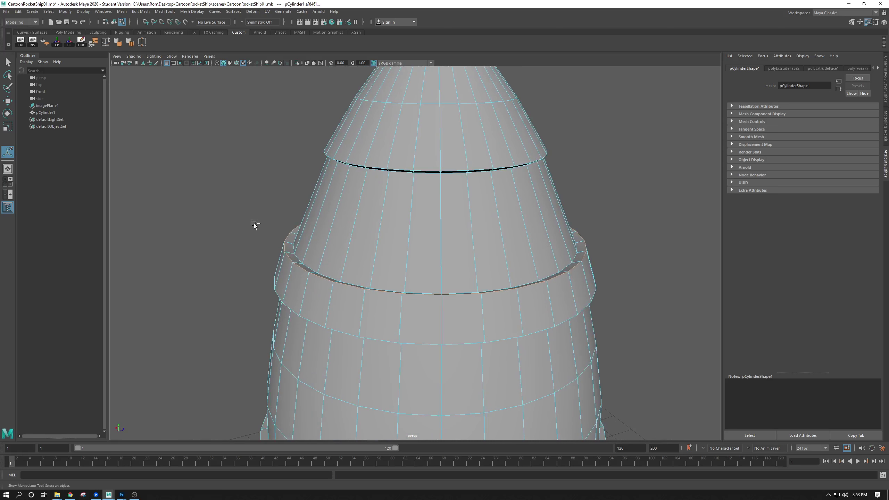
# - Select the outer top and bottom edge loops of the upper hull band
pyautogui.hotkey('ctrl', 'z')
pyautogui.click(259, 241)
pyautogui.doubleClick(300, 268)
pyautogui.press('f')
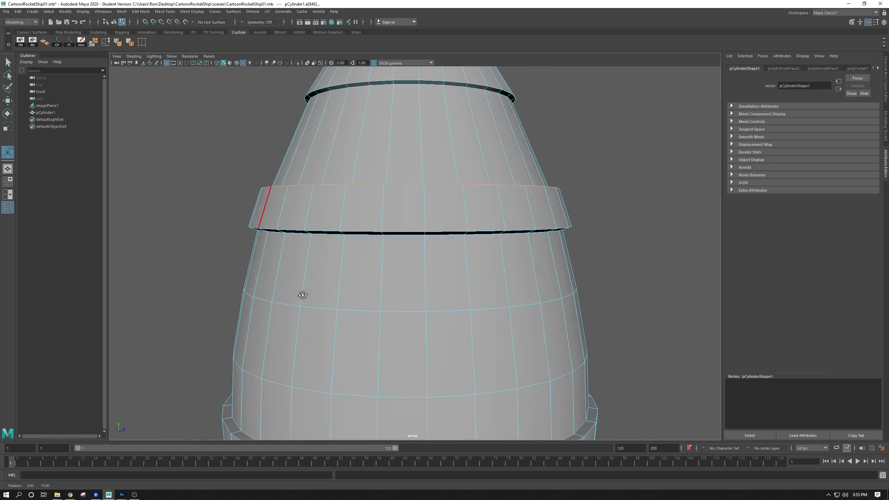
pyautogui.keyDown('shift'); pyautogui.doubleClick(290, 231); pyautogui.keyUp('shift')
# - Add the lower hull band's outer top and bottom edge loops to the selection
pyautogui.keyDown('alt'); pyautogui.moveTo(309, 308); pyautogui.dragTo(297, 290); pyautogui.keyUp('alt')
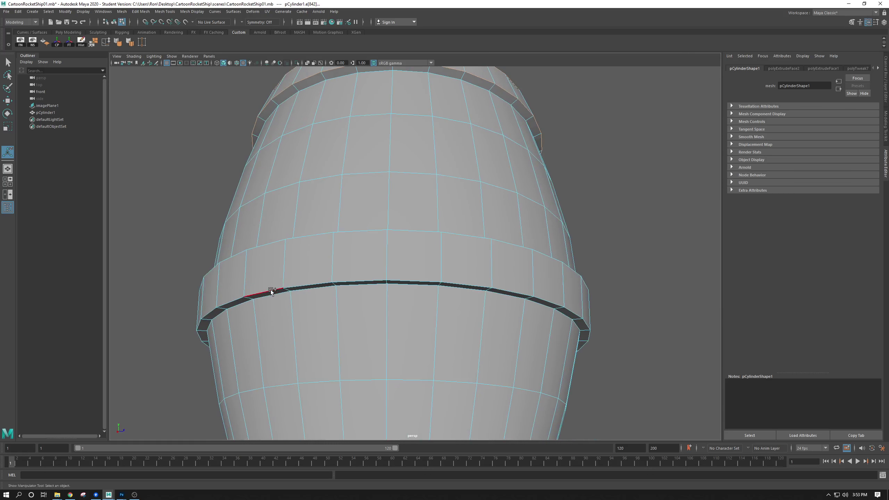
pyautogui.keyDown('alt'); pyautogui.moveTo(303, 238); pyautogui.dragTo(250, 234); pyautogui.keyUp('alt')
pyautogui.keyDown('alt'); pyautogui.moveTo(250, 234); pyautogui.dragTo(271, 228, button='middle'); pyautogui.keyUp('alt')
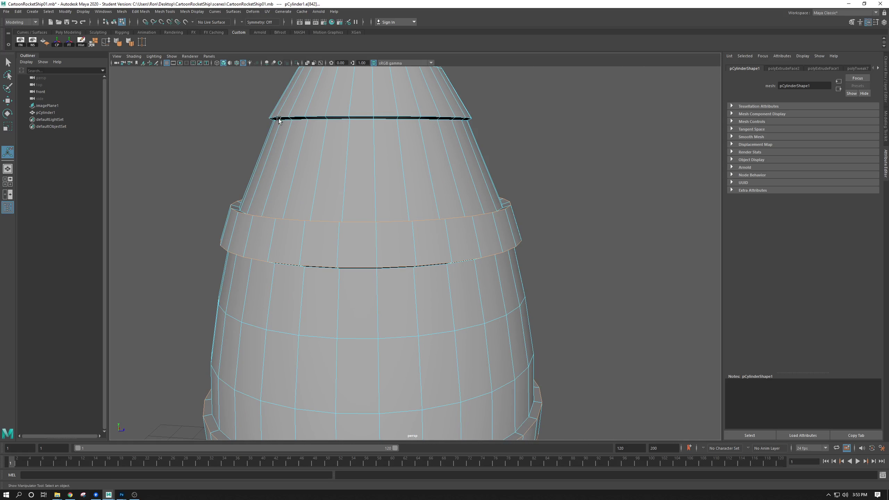
pyautogui.keyDown('alt'); pyautogui.moveTo(256, 307); pyautogui.dragTo(287, 204, button='middle'); pyautogui.keyUp('alt')
pyautogui.keyDown('alt'); pyautogui.moveTo(291, 247); pyautogui.dragTo(258, 241, button='right'); pyautogui.keyUp('alt')
pyautogui.keyDown('alt'); pyautogui.moveTo(257, 241); pyautogui.dragTo(259, 187); pyautogui.keyUp('alt')
pyautogui.keyDown('alt'); pyautogui.moveTo(266, 195); pyautogui.dragTo(254, 213, button='middle'); pyautogui.keyUp('alt')
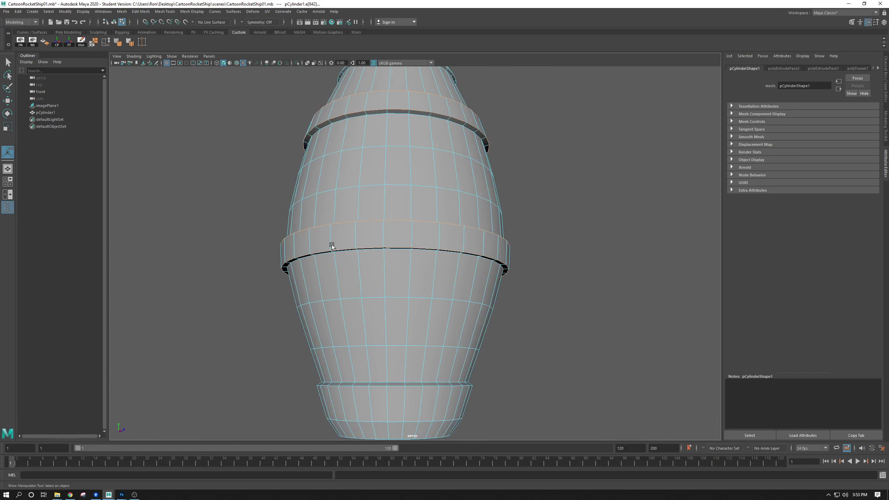
pyautogui.scroll(-5, 332, 245)
pyautogui.scroll(8, 304, 263)
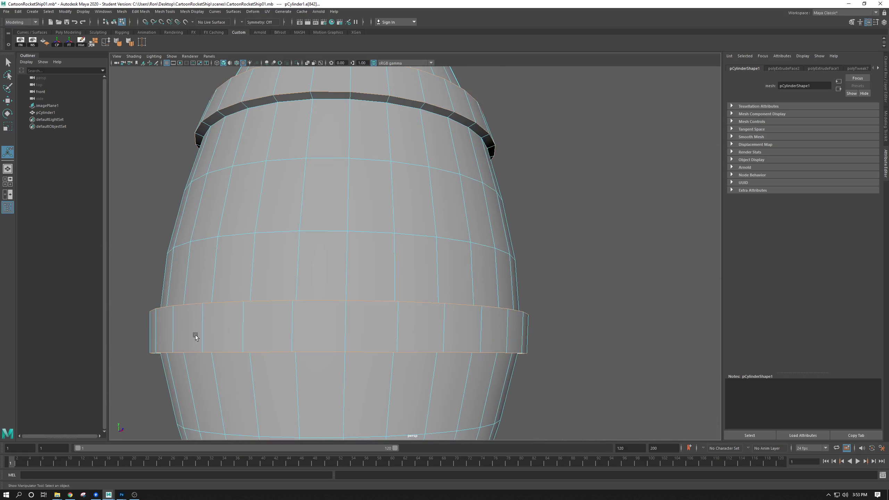
pyautogui.keyDown('alt'); pyautogui.moveTo(215, 146); pyautogui.dragTo(257, 169); pyautogui.keyUp('alt')
pyautogui.keyDown('alt'); pyautogui.moveTo(264, 192); pyautogui.dragTo(268, 155, button='middle'); pyautogui.keyUp('alt')
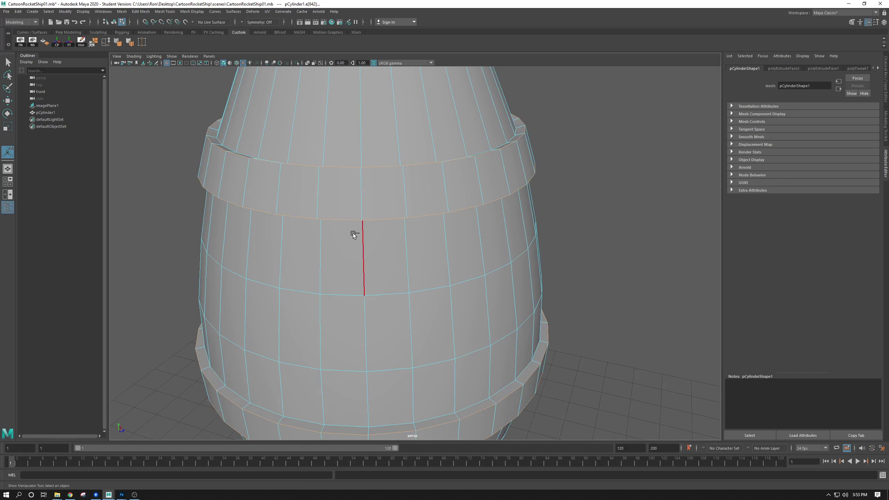
# - Bevel the selected band edge loops with a fraction of 0.4 and 3 segments
pyautogui.hotkey('ctrl', 'b')
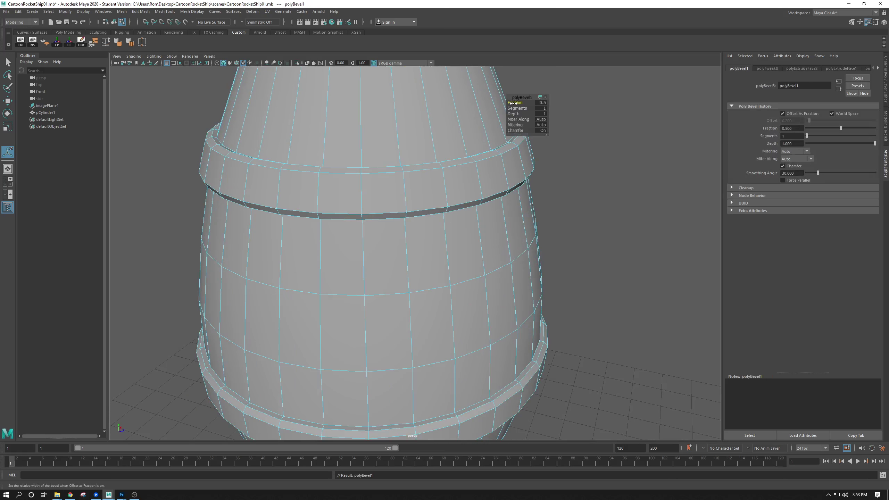
pyautogui.moveTo(512, 102); pyautogui.dragTo(513, 108)
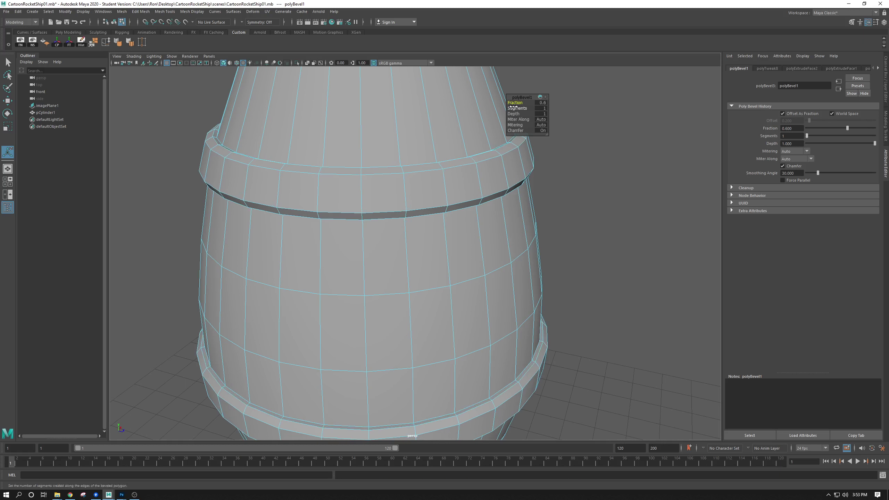
pyautogui.keyDown('alt'); pyautogui.moveTo(423, 127); pyautogui.dragTo(436, 190); pyautogui.keyUp('alt')
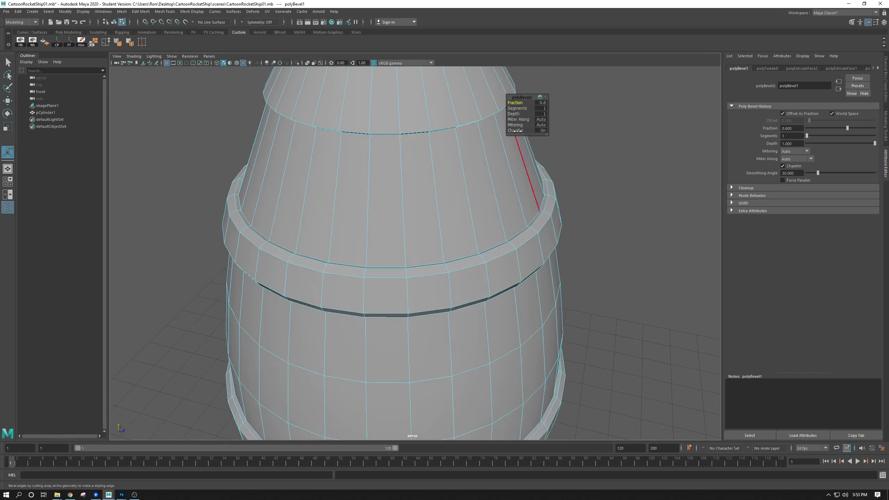
pyautogui.moveTo(513, 109); pyautogui.dragTo(517, 109)
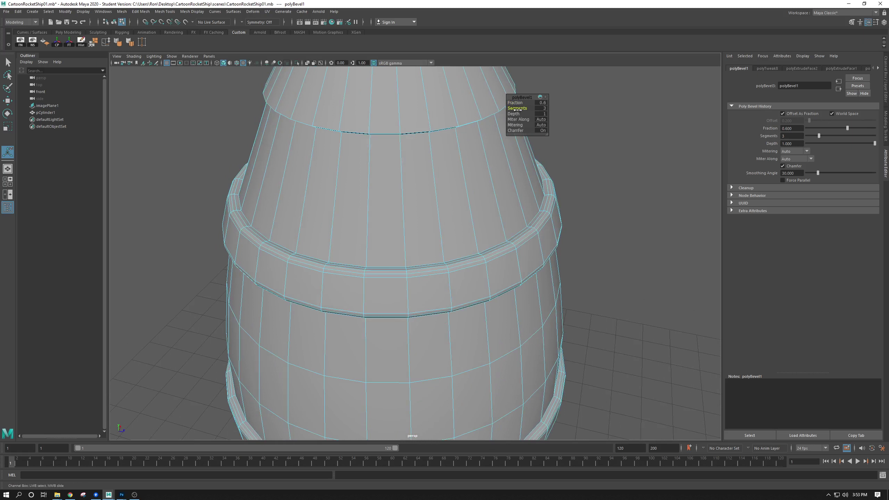
pyautogui.moveTo(392, 189)
pyautogui.keyDown('alt'); pyautogui.mouseDown()
pyautogui.moveTo(381, 201)
pyautogui.moveTo(343, 184)
pyautogui.moveTo(347, 198)
pyautogui.moveTo(390, 184)
pyautogui.mouseUp(); pyautogui.keyUp('alt')
pyautogui.moveTo(517, 109); pyautogui.dragTo(517, 104)
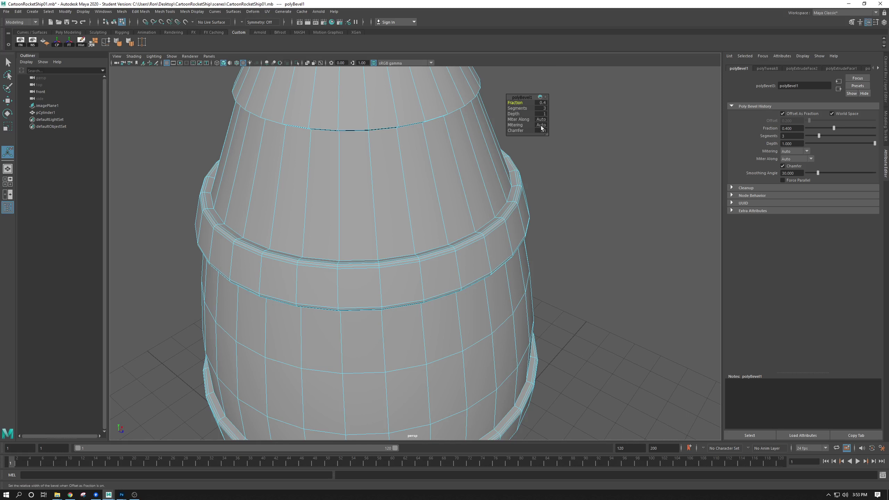
# - Return to object mode and inspect the bevelled hull bands with the rocket body selected and deselected
pyautogui.keyDown('alt'); pyautogui.moveTo(497, 239); pyautogui.dragTo(308, 178); pyautogui.keyUp('alt')
pyautogui.keyDown('alt'); pyautogui.moveTo(307, 179); pyautogui.dragTo(282, 179, button='right'); pyautogui.keyUp('alt')
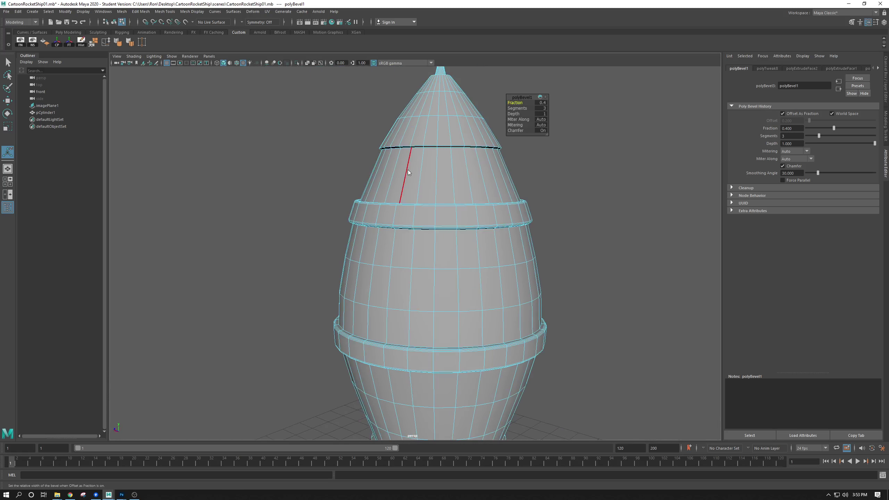
pyautogui.moveTo(407, 169); pyautogui.dragTo(473, 163, button='right')
pyautogui.click(550, 224)
pyautogui.keyDown('alt'); pyautogui.moveTo(550, 223); pyautogui.dragTo(490, 235); pyautogui.keyUp('alt')
pyautogui.keyDown('alt'); pyautogui.moveTo(490, 235); pyautogui.dragTo(383, 195, button='right'); pyautogui.keyUp('alt')
pyautogui.keyDown('alt'); pyautogui.moveTo(383, 195); pyautogui.dragTo(402, 186); pyautogui.keyUp('alt')
pyautogui.keyDown('alt'); pyautogui.moveTo(402, 186); pyautogui.dragTo(522, 309, button='right'); pyautogui.keyUp('alt')
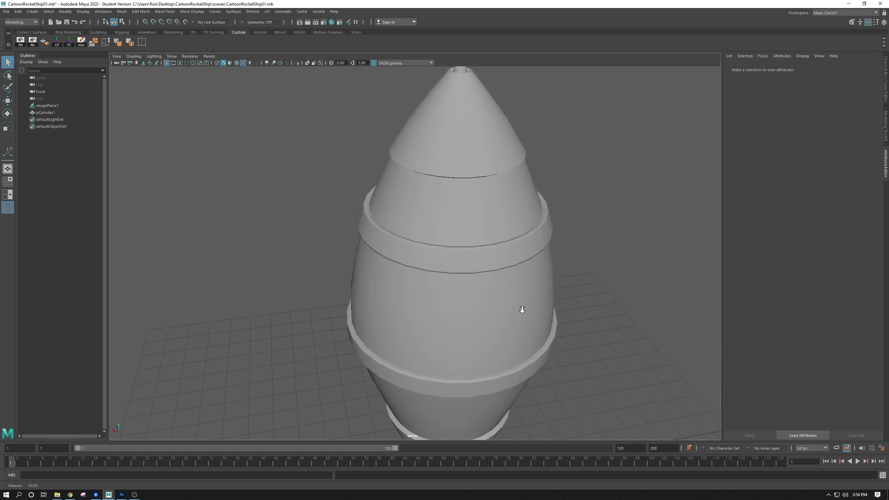
pyautogui.click(433, 241)
pyautogui.click(328, 197)
pyautogui.click(359, 242)
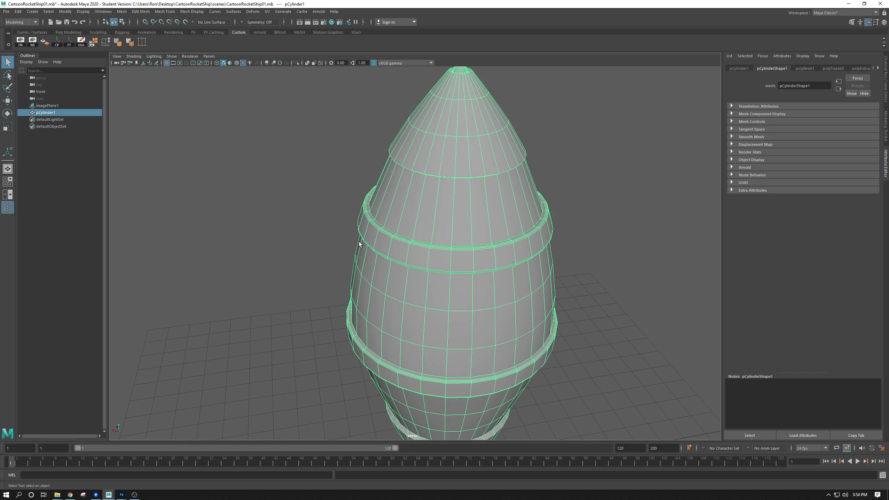
pyautogui.click(254, 214)
pyautogui.scroll(3, 324, 242)
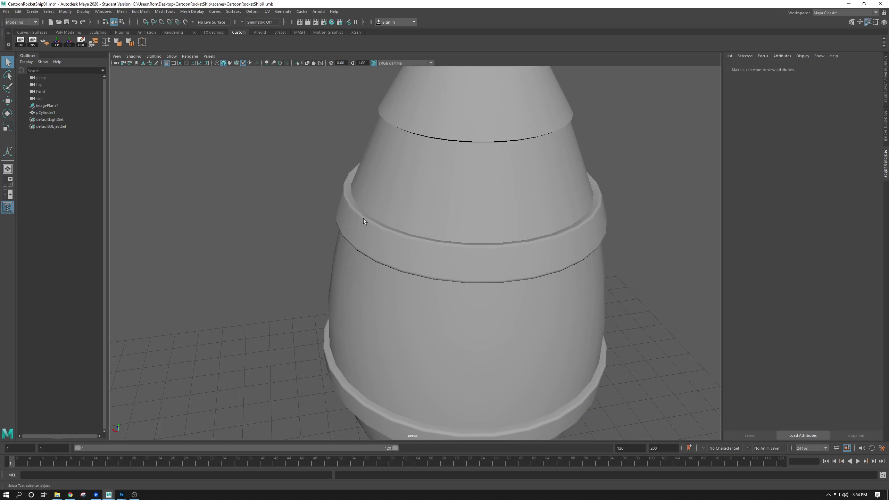
# - Bevel the inner edge loop beneath the nose cone's rim with a fraction of 0.5, depth of -1 and 3 segments
pyautogui.keyDown('alt'); pyautogui.moveTo(458, 196); pyautogui.dragTo(434, 278, button='middle'); pyautogui.keyUp('alt')
pyautogui.keyDown('alt'); pyautogui.moveTo(435, 278); pyautogui.dragTo(415, 209); pyautogui.keyUp('alt')
pyautogui.keyDown('alt'); pyautogui.moveTo(415, 209); pyautogui.dragTo(395, 282, button='middle'); pyautogui.keyUp('alt')
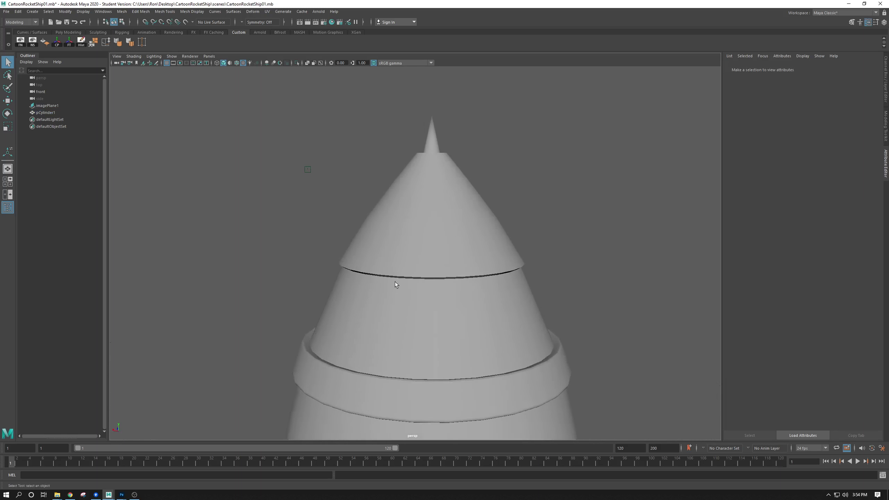
pyautogui.keyDown('alt'); pyautogui.moveTo(394, 282); pyautogui.dragTo(372, 228); pyautogui.keyUp('alt')
pyautogui.keyDown('alt'); pyautogui.moveTo(371, 239); pyautogui.dragTo(332, 191, button='right'); pyautogui.keyUp('alt')
pyautogui.click(351, 201)
pyautogui.doubleClick(326, 202)
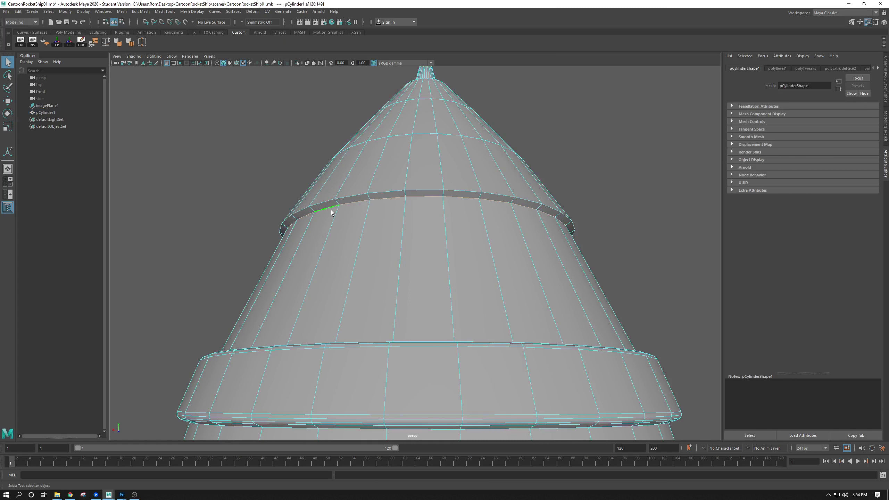
pyautogui.moveTo(324, 182)
pyautogui.keyDown('alt'); pyautogui.mouseDown()
pyautogui.moveTo(340, 211)
pyautogui.moveTo(323, 179)
pyautogui.mouseUp(); pyautogui.keyUp('alt')
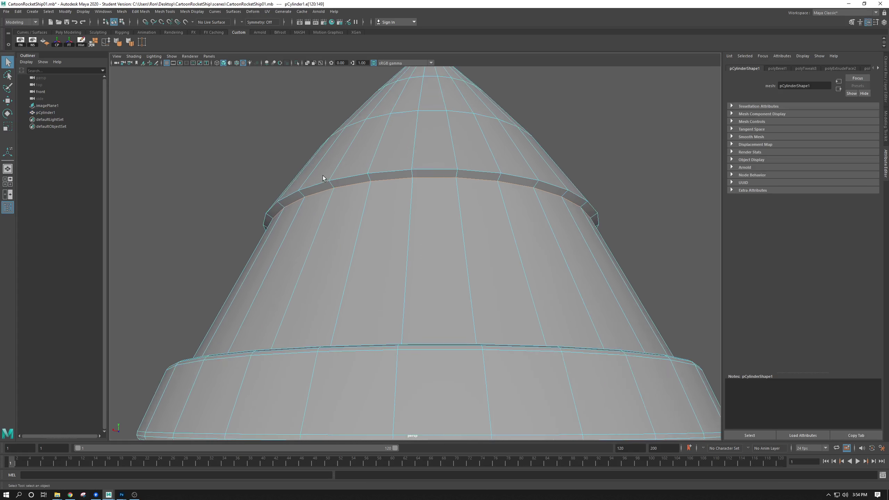
pyautogui.keyDown('alt'); pyautogui.moveTo(323, 179); pyautogui.dragTo(335, 194, button='right'); pyautogui.keyUp('alt')
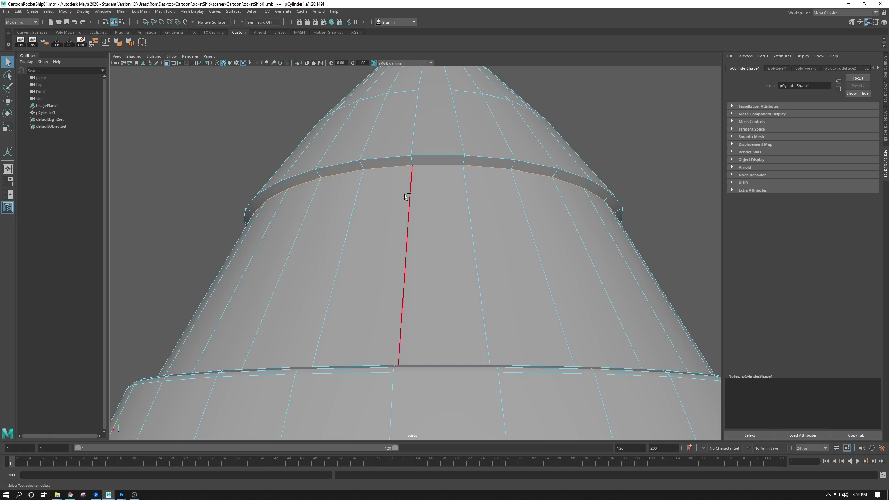
pyautogui.hotkey('ctrl', 'b')
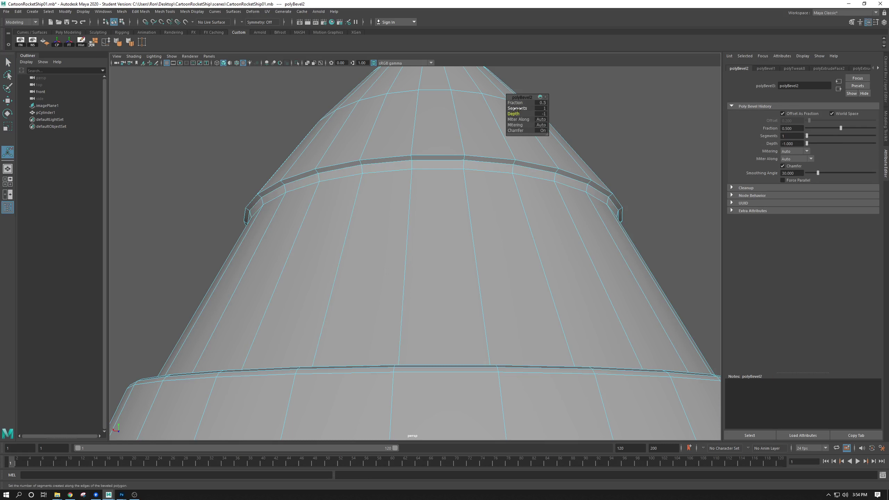
pyautogui.moveTo(514, 113); pyautogui.dragTo(520, 113)
pyautogui.moveTo(516, 109); pyautogui.dragTo(523, 110)
# - Try a depth of 1 on the nose seam bevel, then set it back to -1
pyautogui.keyDown('alt'); pyautogui.moveTo(461, 168); pyautogui.dragTo(480, 212, button='right'); pyautogui.keyUp('alt')
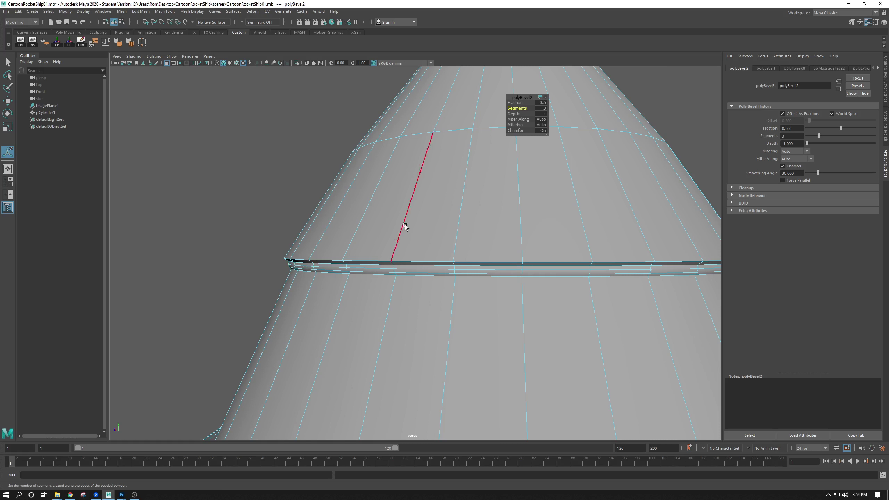
pyautogui.moveTo(513, 114); pyautogui.dragTo(535, 113)
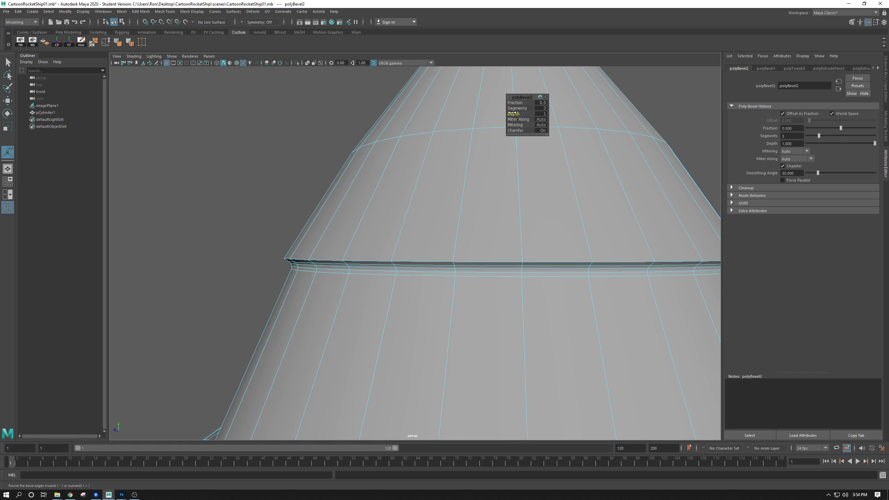
pyautogui.moveTo(513, 114); pyautogui.dragTo(475, 103)
pyautogui.keyDown('alt'); pyautogui.moveTo(403, 144); pyautogui.dragTo(341, 213); pyautogui.keyUp('alt')
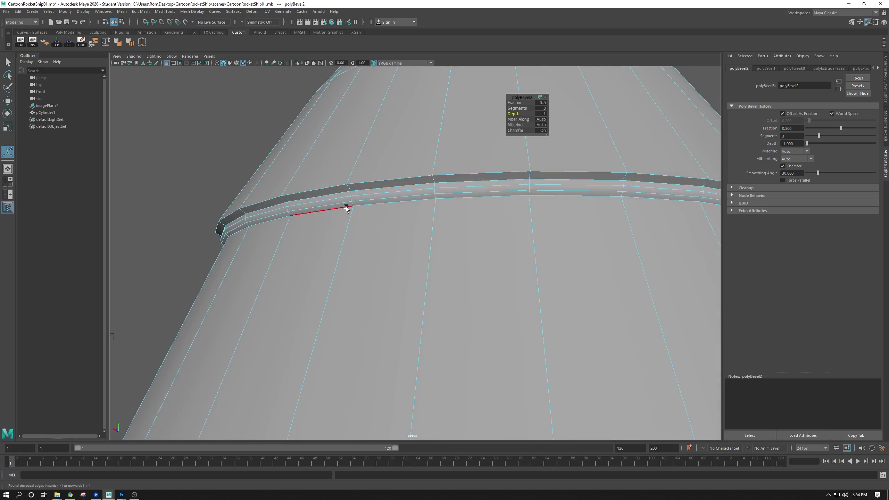
# - Return to object mode and inspect the bevelled seam under the nose cone
pyautogui.keyDown('alt'); pyautogui.moveTo(403, 215); pyautogui.dragTo(503, 211, button='right'); pyautogui.keyUp('alt')
pyautogui.moveTo(446, 223); pyautogui.dragTo(487, 212, button='right')
pyautogui.click(580, 242)
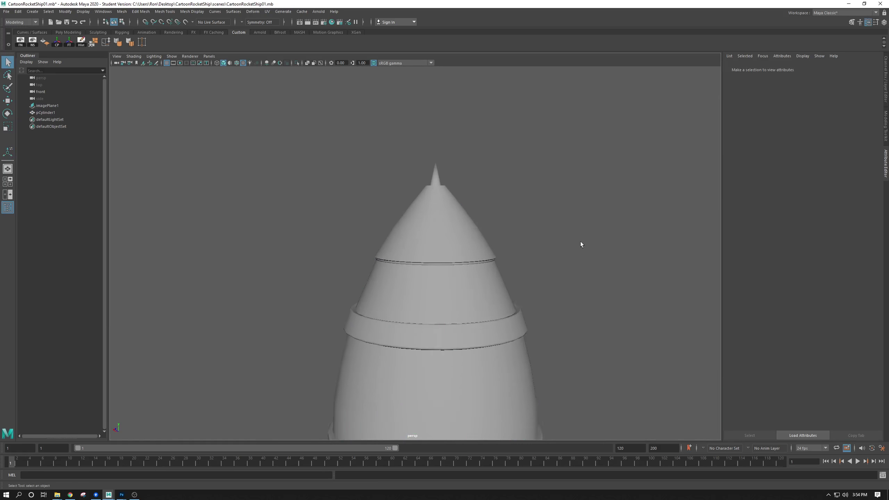
pyautogui.keyDown('alt'); pyautogui.moveTo(580, 242); pyautogui.dragTo(494, 208); pyautogui.keyUp('alt')
pyautogui.keyDown('alt'); pyautogui.moveTo(494, 208); pyautogui.dragTo(531, 242, button='right'); pyautogui.keyUp('alt')
pyautogui.keyDown('alt'); pyautogui.moveTo(531, 242); pyautogui.dragTo(538, 253); pyautogui.keyUp('alt')
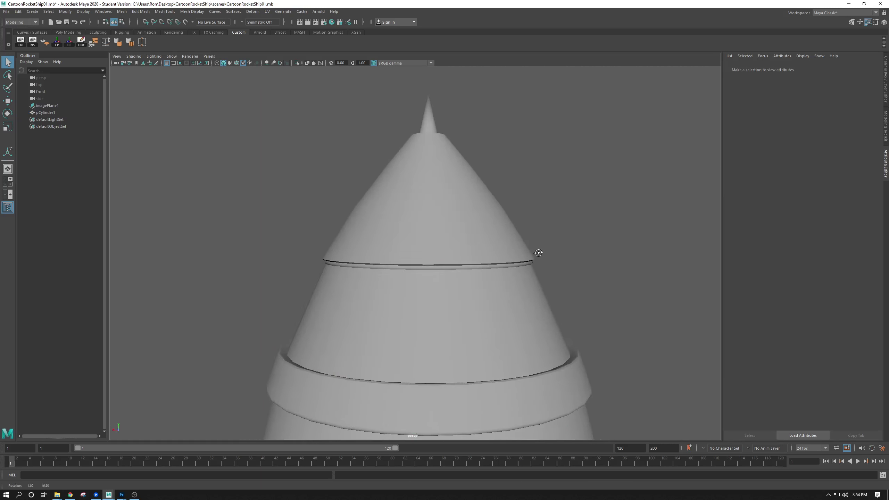
# - Undo the bevel on the inner edge loop beneath the nose cone
pyautogui.hotkey('ctrl', 'z')
pyautogui.hotkey('ctrl', 'z')
pyautogui.hotkey('ctrl', 'z')
pyautogui.hotkey('ctrl', 'z')
pyautogui.hotkey('ctrl', 'z')
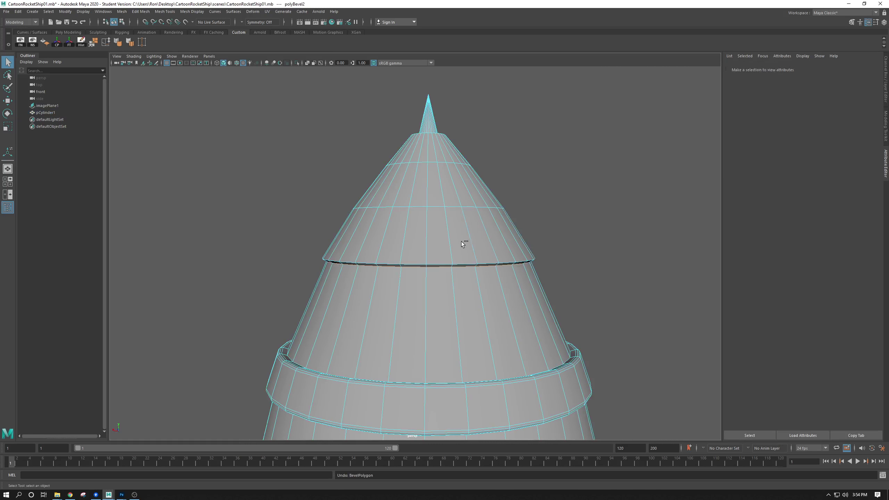
# - Bevel the nose cone's lower outer edge loop with a fraction of 0.2 and 1 segment
pyautogui.click(357, 277)
pyautogui.scroll(2, 364, 282)
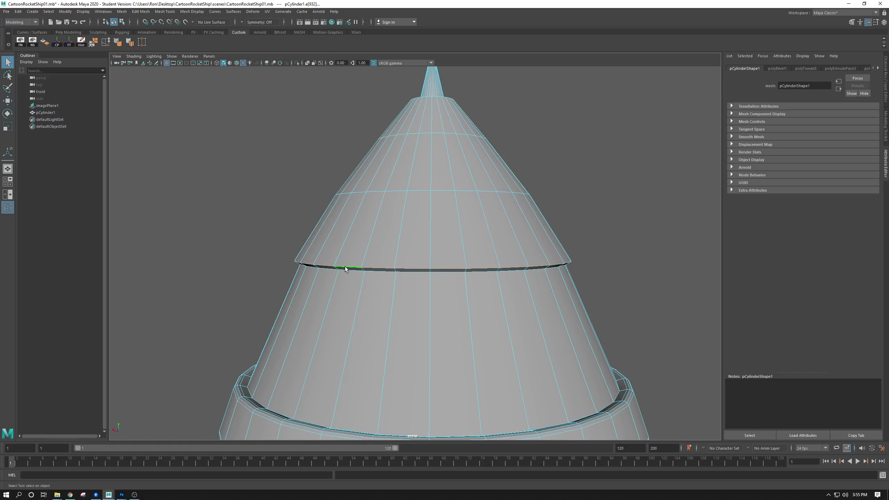
pyautogui.keyDown('alt'); pyautogui.moveTo(344, 267); pyautogui.dragTo(376, 291); pyautogui.keyUp('alt')
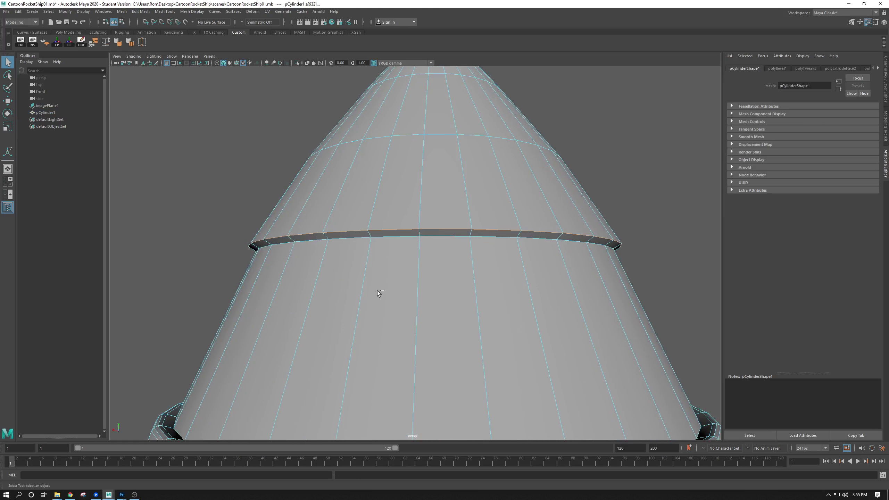
pyautogui.hotkey('ctrl', 'b')
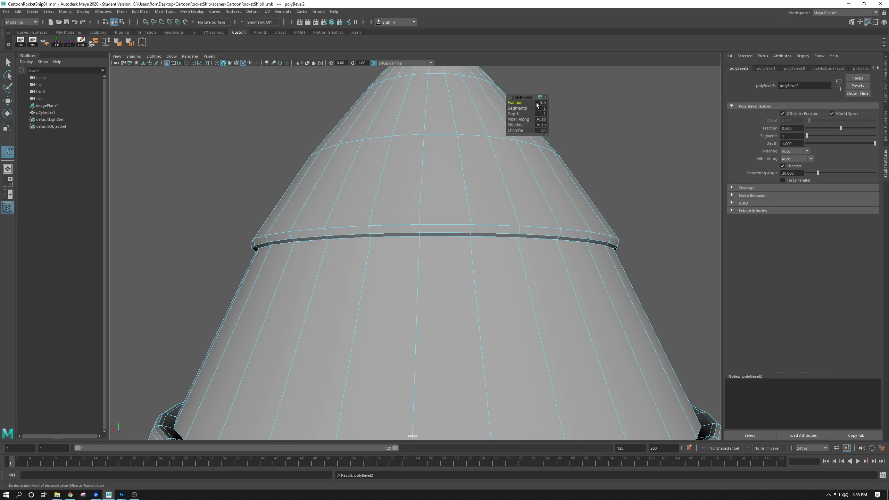
pyautogui.moveTo(521, 102); pyautogui.dragTo(521, 104)
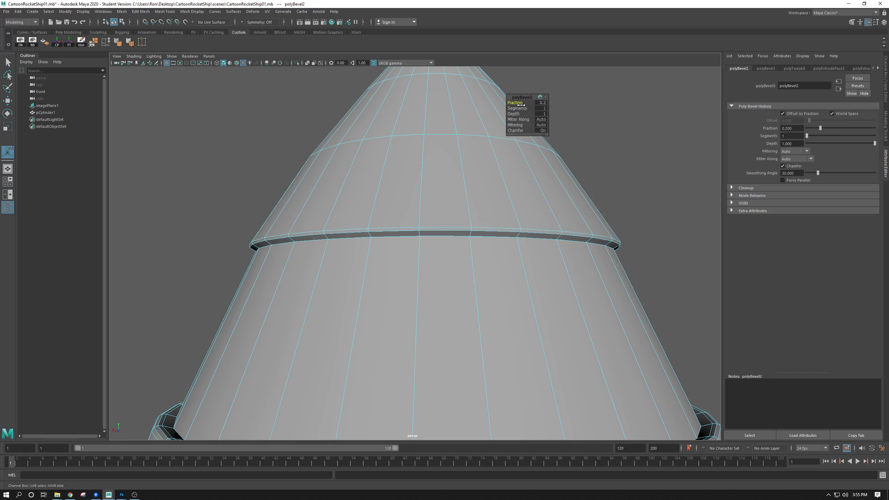
pyautogui.click(598, 157)
# - Bevel the outer rim loop around the spike's base with a fraction of 0.5 and 1 segment, then return to object mode
pyautogui.keyDown('alt'); pyautogui.moveTo(595, 165); pyautogui.dragTo(458, 230, button='right'); pyautogui.keyUp('alt')
pyautogui.keyDown('alt'); pyautogui.moveTo(537, 175); pyautogui.dragTo(510, 220); pyautogui.keyUp('alt')
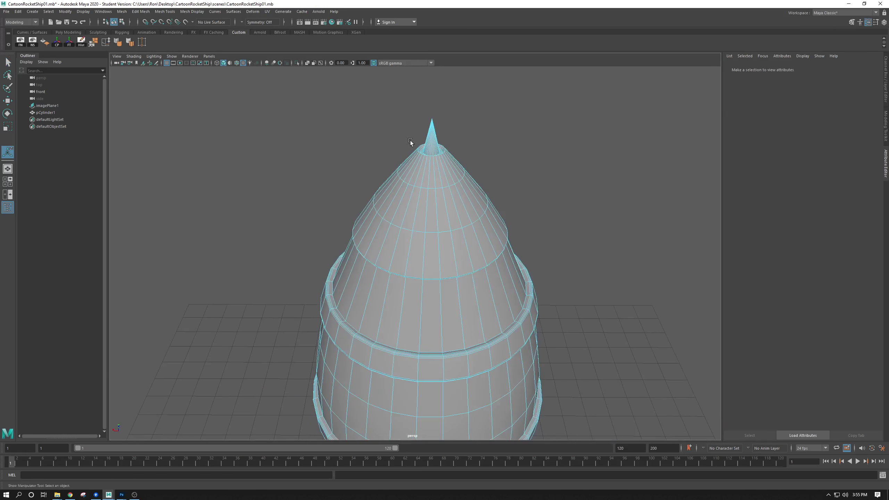
pyautogui.keyDown('alt'); pyautogui.moveTo(409, 140); pyautogui.dragTo(448, 162, button='right'); pyautogui.keyUp('alt')
pyautogui.keyDown('alt'); pyautogui.moveTo(448, 161); pyautogui.dragTo(438, 263, button='middle'); pyautogui.keyUp('alt')
pyautogui.keyDown('alt'); pyautogui.moveTo(438, 262); pyautogui.dragTo(507, 296, button='right'); pyautogui.keyUp('alt')
pyautogui.keyDown('alt'); pyautogui.moveTo(507, 295); pyautogui.dragTo(497, 308); pyautogui.keyUp('alt')
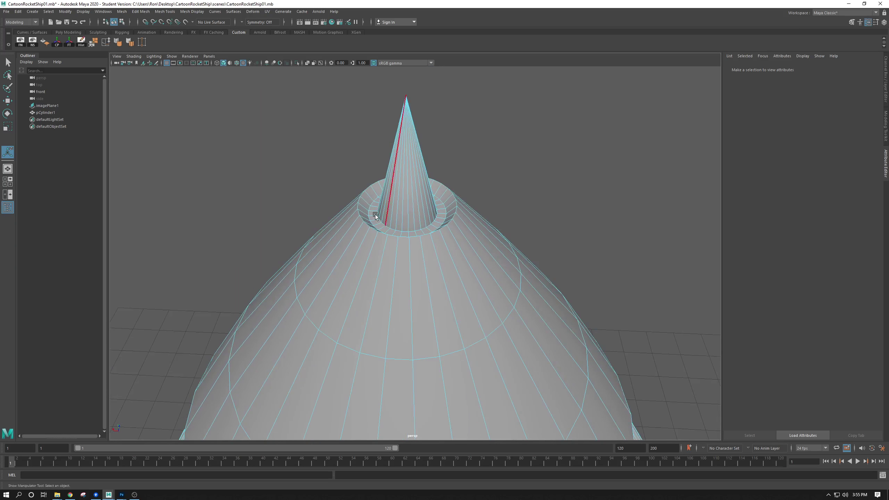
pyautogui.doubleClick(357, 201)
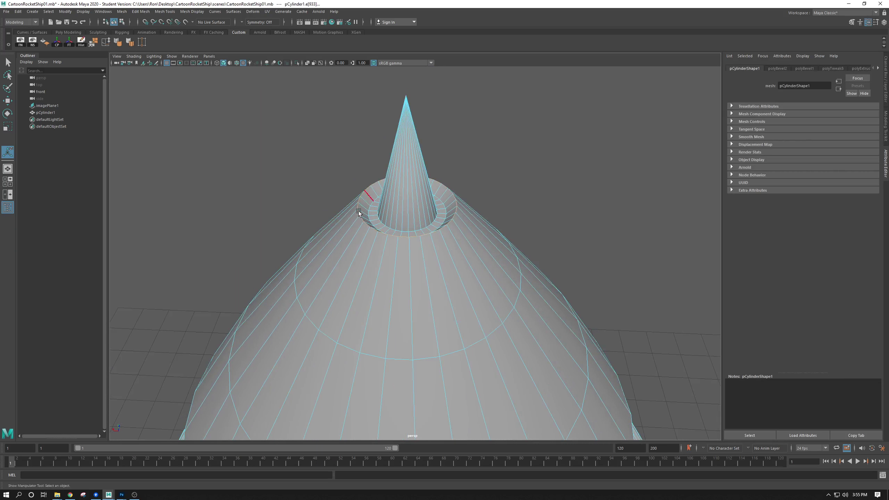
pyautogui.hotkey('ctrl', 'b')
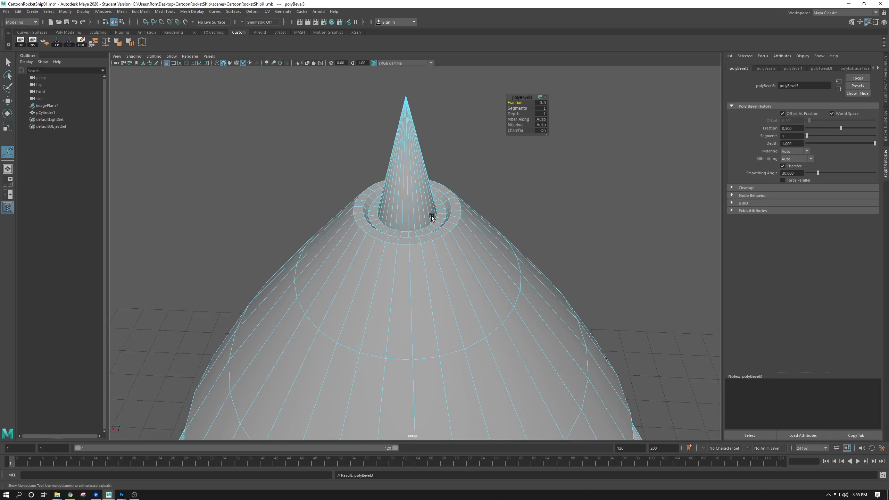
pyautogui.click(498, 221)
pyautogui.moveTo(431, 227); pyautogui.dragTo(448, 216, button='right')
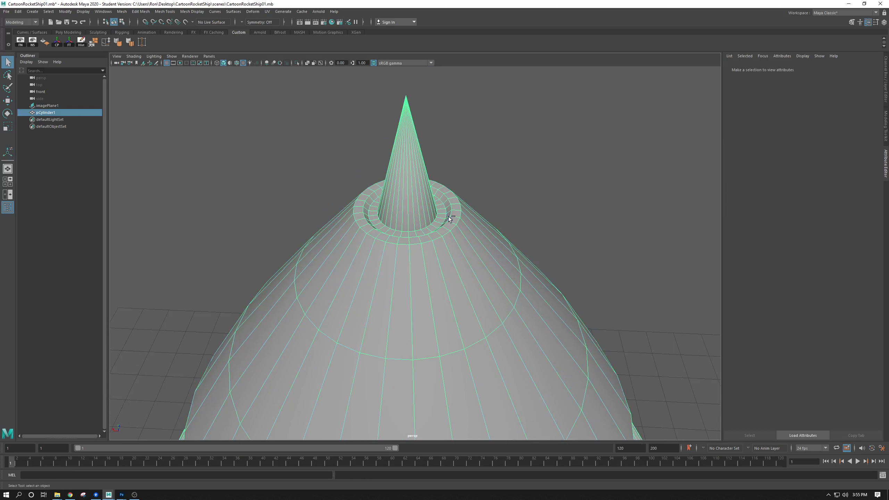
# - Deselect the rocket and inspect the bevelled spike base and hull from the nose down to the base
pyautogui.click(558, 222)
pyautogui.keyDown('alt'); pyautogui.moveTo(558, 221); pyautogui.dragTo(517, 239, button='right'); pyautogui.keyUp('alt')
pyautogui.keyDown('alt'); pyautogui.moveTo(517, 252); pyautogui.dragTo(520, 227); pyautogui.keyUp('alt')
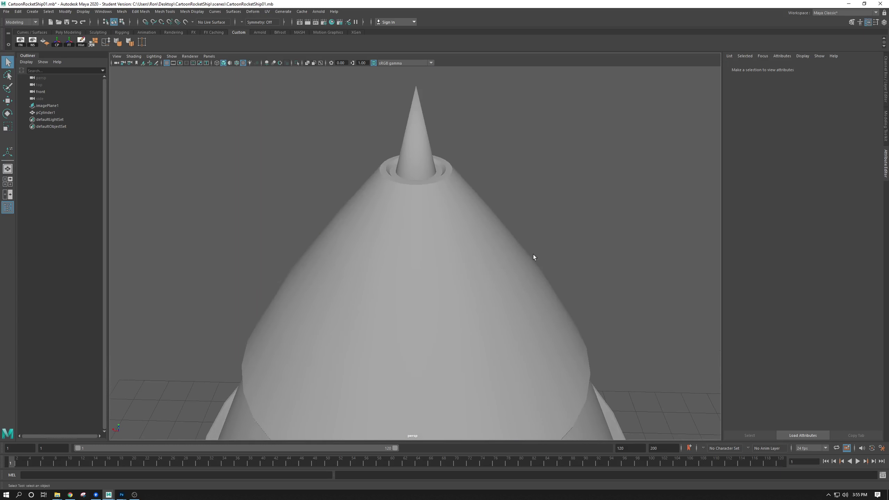
pyautogui.keyDown('alt'); pyautogui.moveTo(533, 254); pyautogui.dragTo(452, 240, button='right'); pyautogui.keyUp('alt')
pyautogui.keyDown('alt'); pyautogui.moveTo(452, 252); pyautogui.dragTo(454, 227); pyautogui.keyUp('alt')
pyautogui.keyDown('alt'); pyautogui.moveTo(451, 234); pyautogui.dragTo(413, 197, button='right'); pyautogui.keyUp('alt')
pyautogui.keyDown('alt'); pyautogui.moveTo(413, 198); pyautogui.dragTo(408, 76, button='middle'); pyautogui.keyUp('alt')
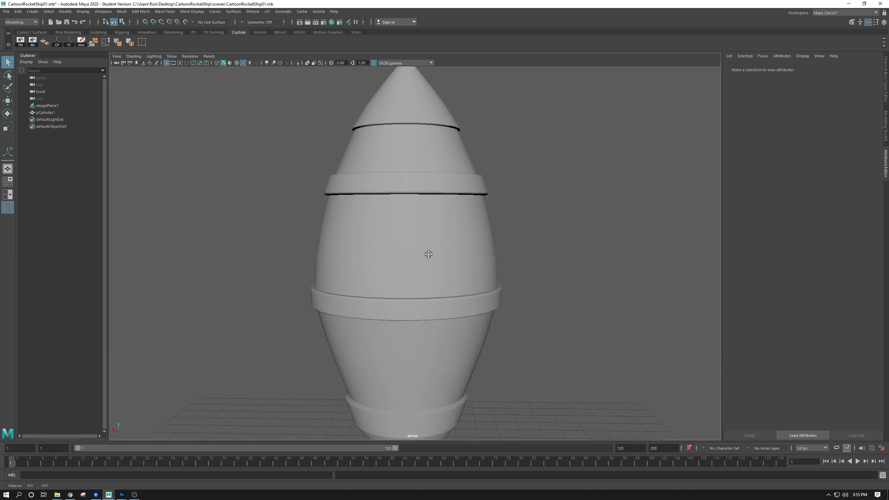
pyautogui.keyDown('alt'); pyautogui.moveTo(428, 254); pyautogui.dragTo(418, 156, button='middle'); pyautogui.keyUp('alt')
pyautogui.keyDown('alt'); pyautogui.moveTo(420, 266); pyautogui.dragTo(472, 317, button='right'); pyautogui.keyUp('alt')
pyautogui.keyDown('alt'); pyautogui.moveTo(472, 317); pyautogui.dragTo(473, 276, button='middle'); pyautogui.keyUp('alt')
# - Compare the lower hull and base band with the reference sketch in the front view
pyautogui.press('space')
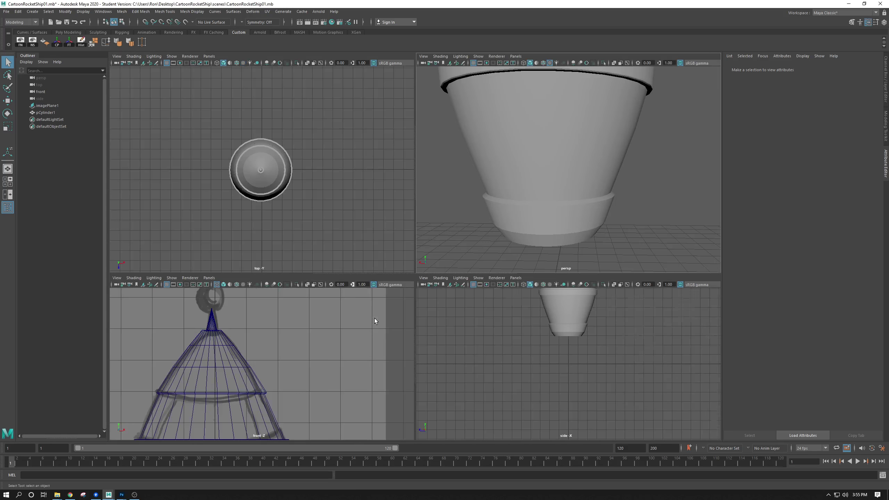
pyautogui.click(256, 371)
pyautogui.click(551, 152)
pyautogui.keyDown('alt'); pyautogui.moveTo(236, 342); pyautogui.dragTo(314, 191, button='middle'); pyautogui.keyUp('alt')
pyautogui.press('space')
pyautogui.keyDown('alt'); pyautogui.moveTo(320, 325); pyautogui.dragTo(290, 116, button='middle'); pyautogui.keyUp('alt')
pyautogui.moveTo(411, 314)
pyautogui.keyDown('alt'); pyautogui.mouseDown(button='right')
pyautogui.moveTo(387, 288)
pyautogui.moveTo(413, 317)
pyautogui.mouseUp(button='right'); pyautogui.keyUp('alt')
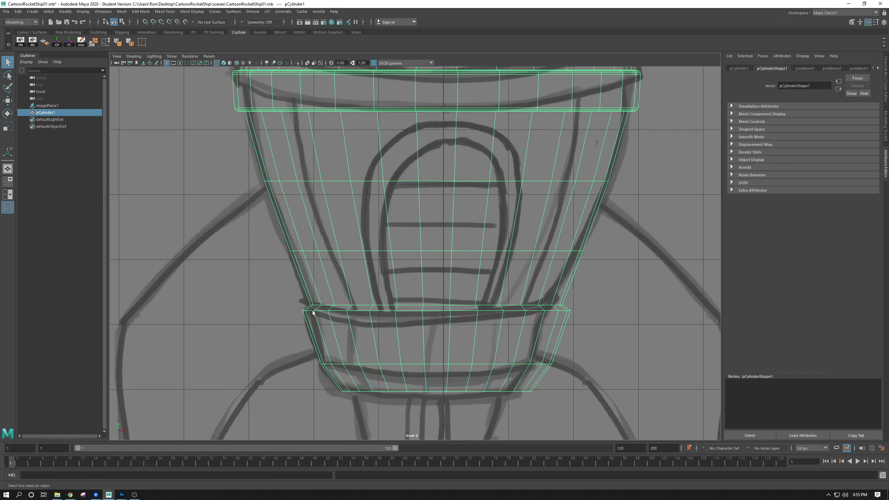
pyautogui.press('space')
pyautogui.press('space')
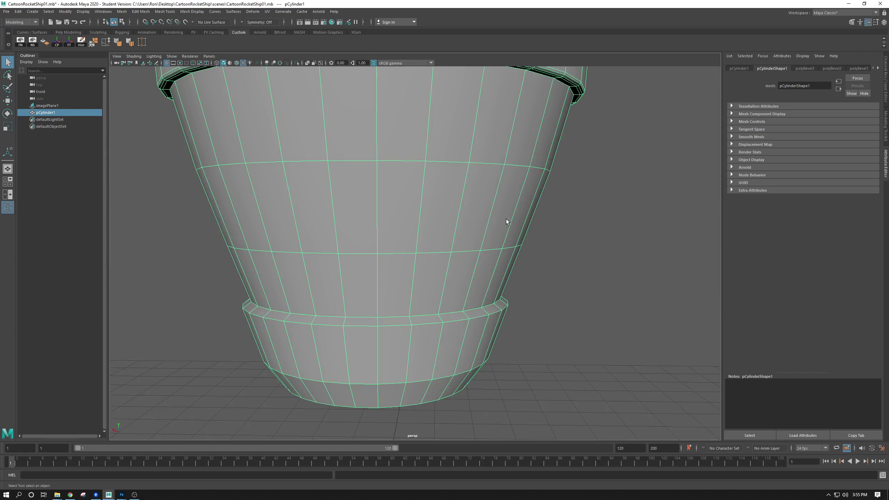
# - Select the inner edge loop at the base band's upper rim and scale it slightly inward uniformly
pyautogui.scroll(-3, 505, 219)
pyautogui.click(548, 240)
pyautogui.keyDown('alt'); pyautogui.moveTo(549, 240); pyautogui.dragTo(592, 356, button='right'); pyautogui.keyUp('alt')
pyautogui.click(301, 316)
pyautogui.moveTo(289, 321); pyautogui.dragTo(286, 288, button='right')
pyautogui.doubleClick(295, 326)
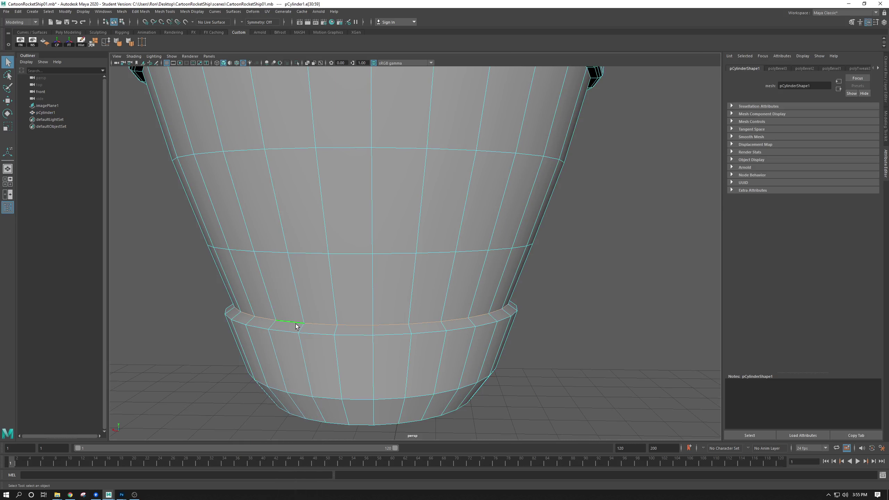
pyautogui.press('r')
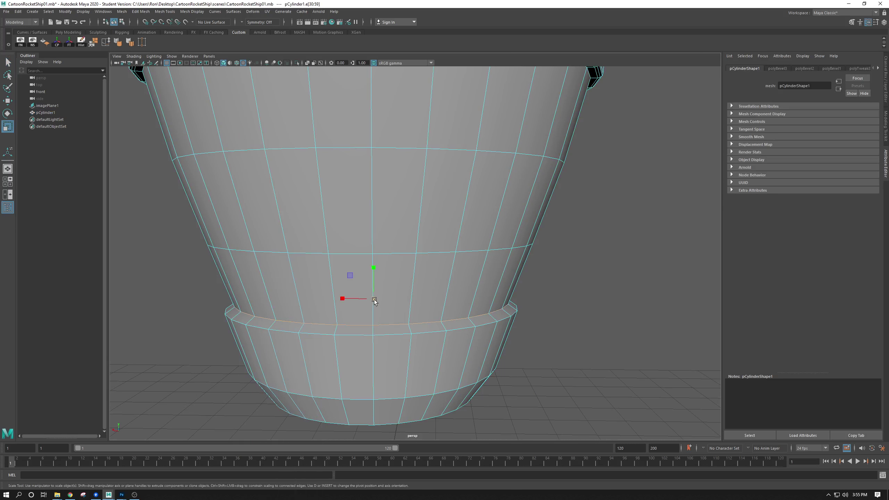
pyautogui.moveTo(374, 297); pyautogui.dragTo(366, 295)
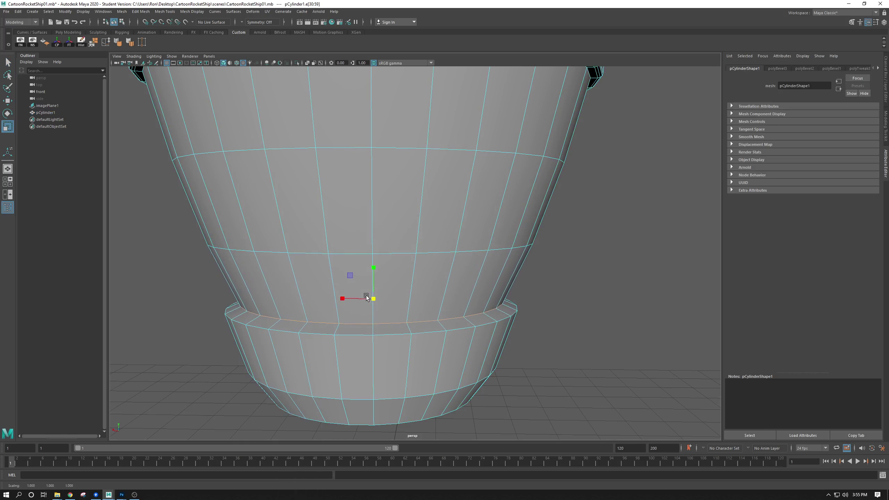
# - Slide the lower hull's two horizontal edge loops, moving the lower one slightly up and the upper one slightly down
pyautogui.doubleClick(308, 249)
pyautogui.press('w')
pyautogui.press('space')
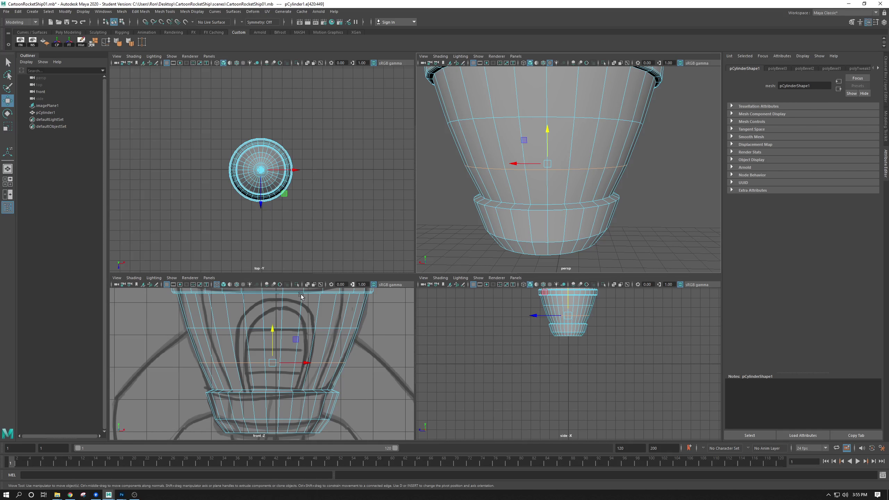
pyautogui.press('space')
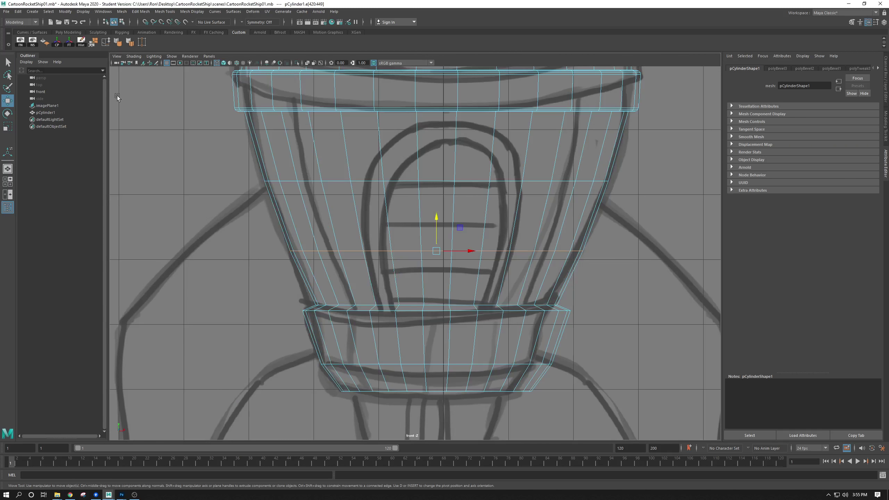
pyautogui.click(106, 42)
pyautogui.moveTo(360, 232); pyautogui.dragTo(362, 231, button='middle')
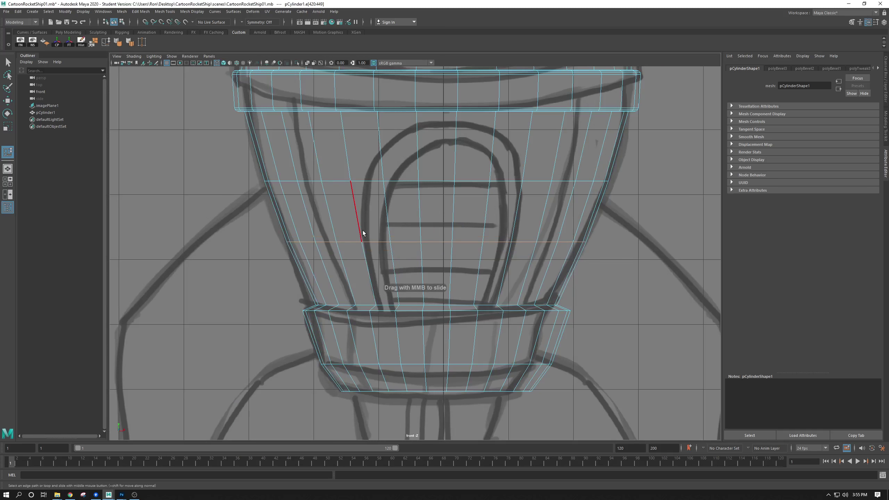
pyautogui.click(360, 181)
pyautogui.moveTo(373, 184); pyautogui.dragTo(379, 191, button='middle')
# - Slide the lower horizontal edge loop of the hull section between the two wide bands to even out its curve
pyautogui.scroll(-6, 379, 190)
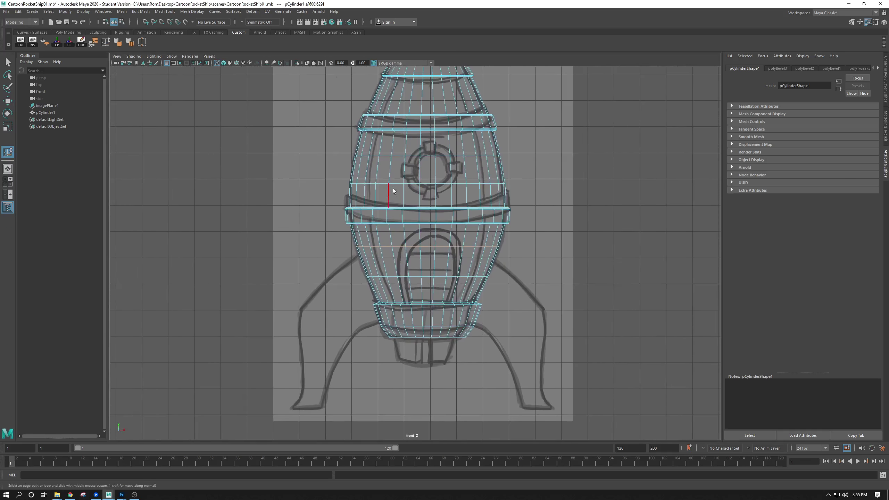
pyautogui.moveTo(406, 183); pyautogui.dragTo(388, 239, button='middle')
pyautogui.scroll(-1, 400, 172)
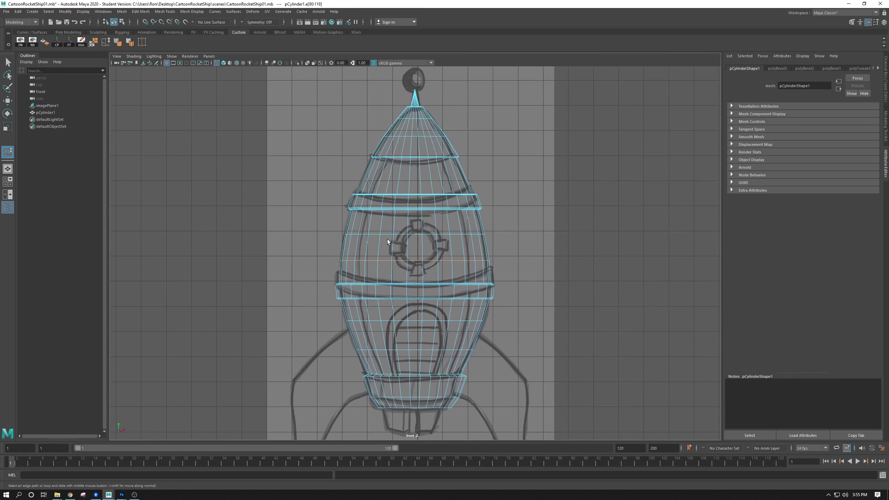
pyautogui.scroll(-1, 416, 237)
# - Return to object mode in the perspective view and inspect the whole rocket's smoothed silhouette
pyautogui.press('space')
pyautogui.press('space')
pyautogui.scroll(-5, 391, 145)
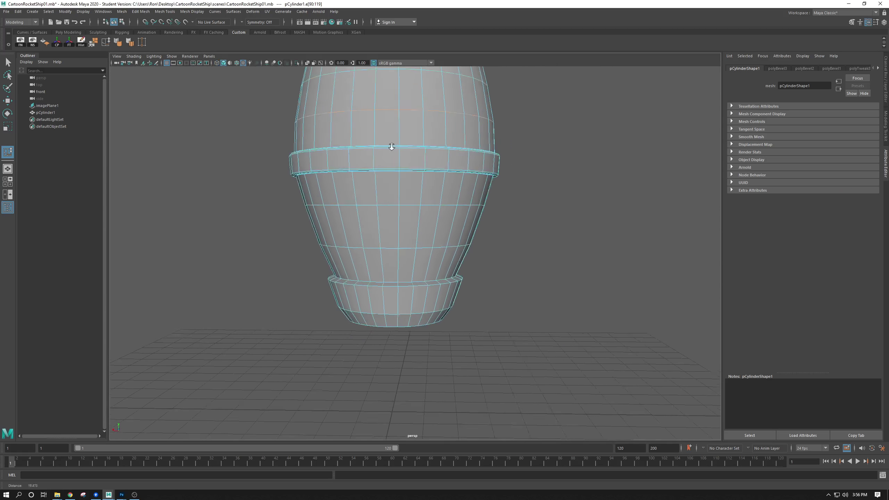
pyautogui.moveTo(383, 147); pyautogui.dragTo(444, 132, button='right')
pyautogui.click(444, 131)
pyautogui.scroll(-4, 439, 130)
pyautogui.moveTo(439, 131)
pyautogui.keyDown('alt'); pyautogui.mouseDown()
pyautogui.moveTo(383, 125)
pyautogui.moveTo(347, 156)
pyautogui.moveTo(394, 107)
pyautogui.moveTo(431, 144)
pyautogui.mouseUp(); pyautogui.keyUp('alt')
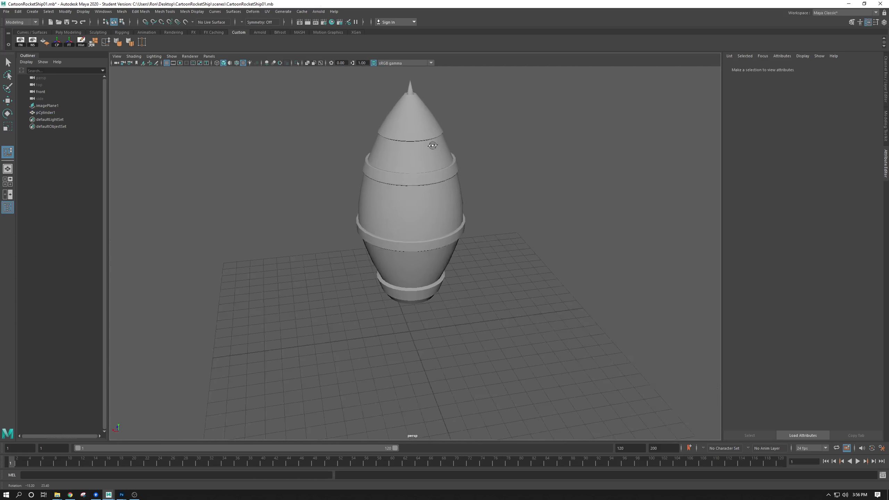
pyautogui.scroll(5, 512, 290)
pyautogui.keyDown('alt'); pyautogui.moveTo(510, 302); pyautogui.dragTo(496, 263); pyautogui.keyUp('alt')
pyautogui.scroll(2, 496, 263)
# - Select the rocket body and compare its base section with the reference sketch in the front view
pyautogui.click(357, 296)
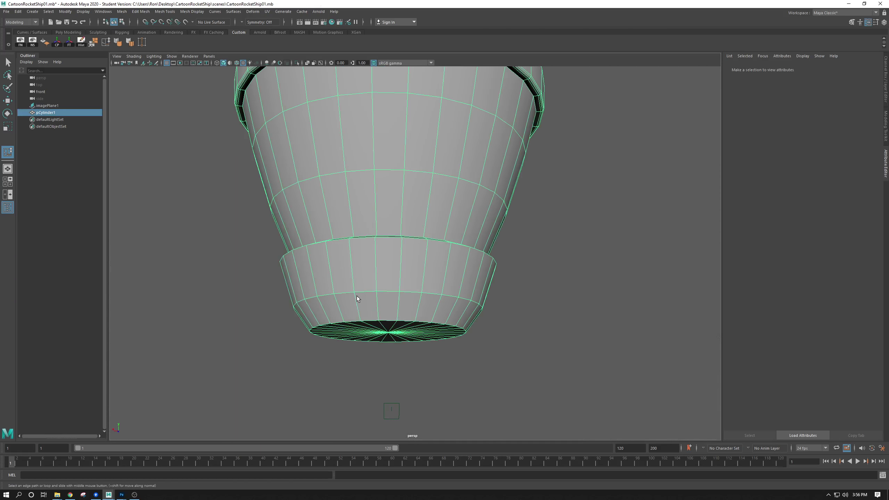
pyautogui.press('space')
pyautogui.press('space')
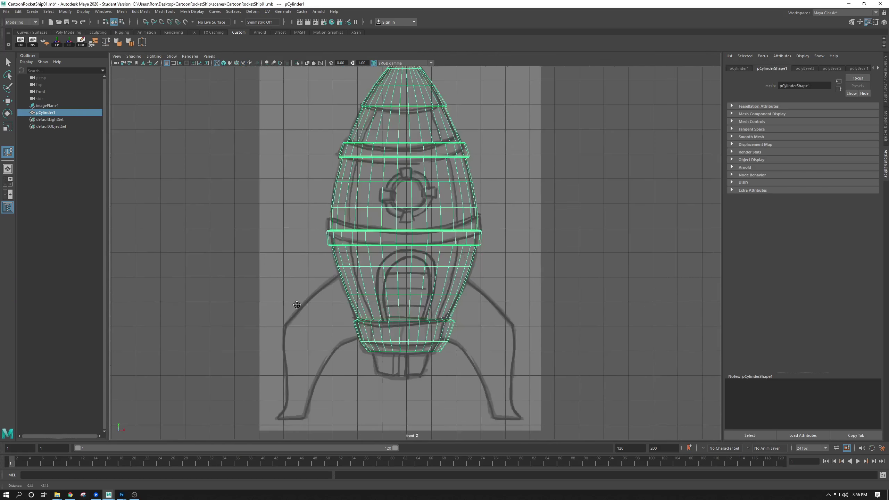
pyautogui.scroll(5, 412, 357)
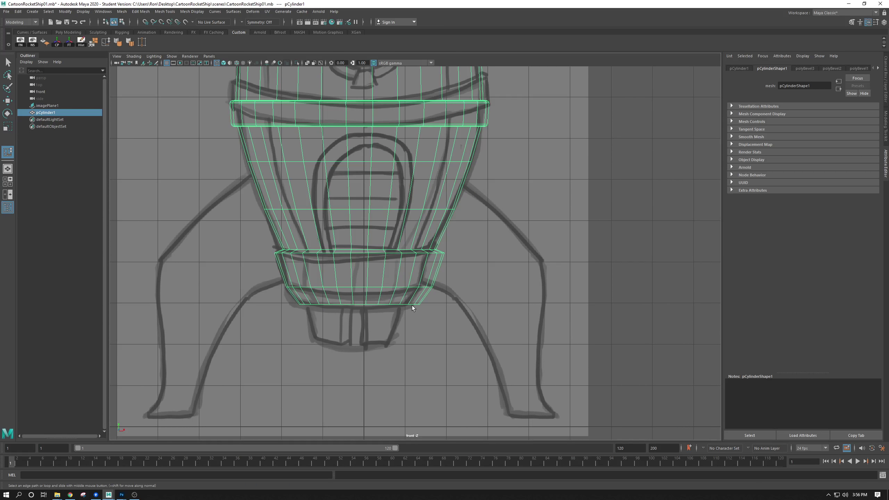
pyautogui.press('space')
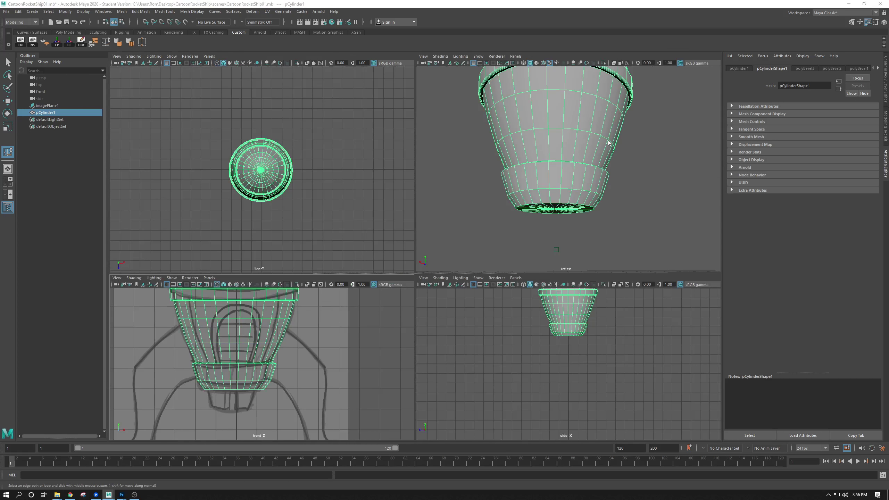
# - Bevel the edge loop between the base band and the tapered bottom with a fraction of 0.1 and 1 segment
pyautogui.press('space')
pyautogui.scroll(2, 377, 323)
pyautogui.moveTo(354, 301)
pyautogui.mouseDown(button='right')
pyautogui.moveTo(354, 310)
pyautogui.moveTo(353, 287)
pyautogui.mouseUp(button='right')
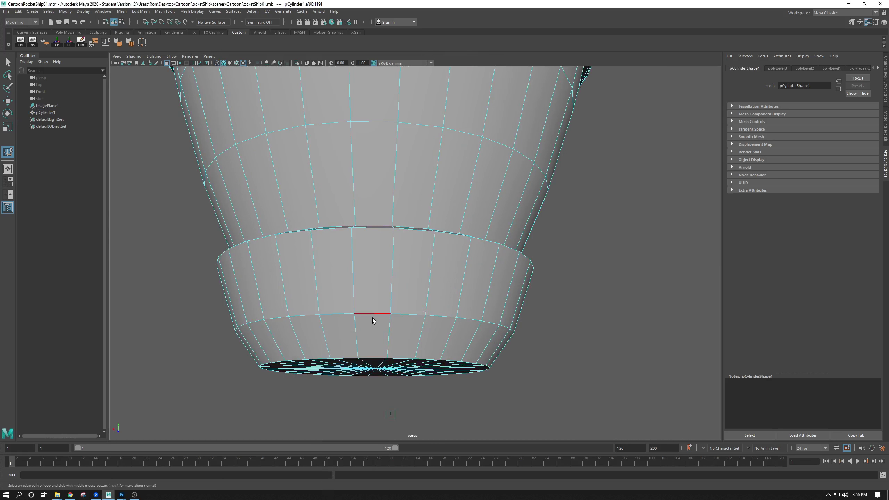
pyautogui.keyDown('alt'); pyautogui.moveTo(372, 318); pyautogui.dragTo(371, 289, button='middle'); pyautogui.keyUp('alt')
pyautogui.scroll(2, 370, 288)
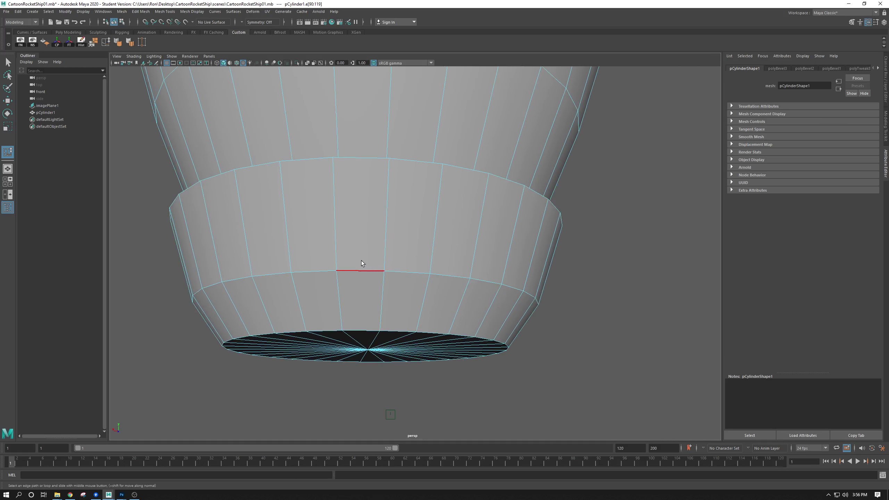
pyautogui.click(358, 272)
pyautogui.hotkey('ctrl', 'b')
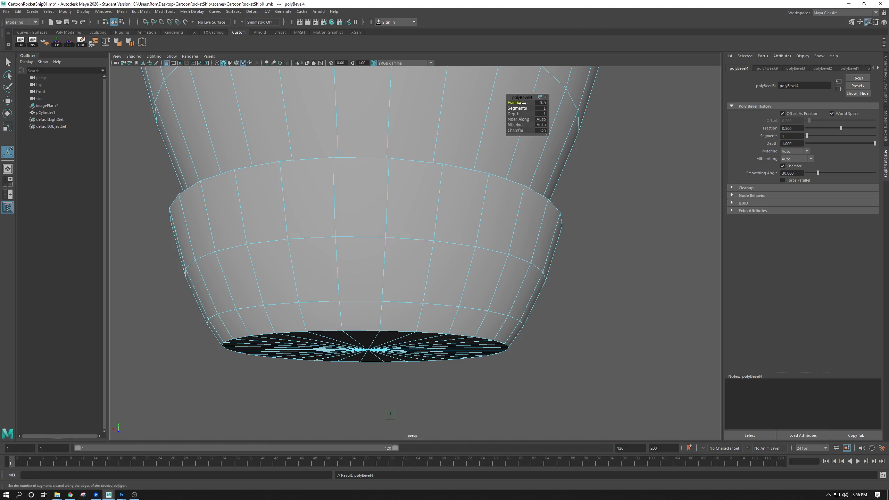
pyautogui.moveTo(521, 103); pyautogui.dragTo(513, 102)
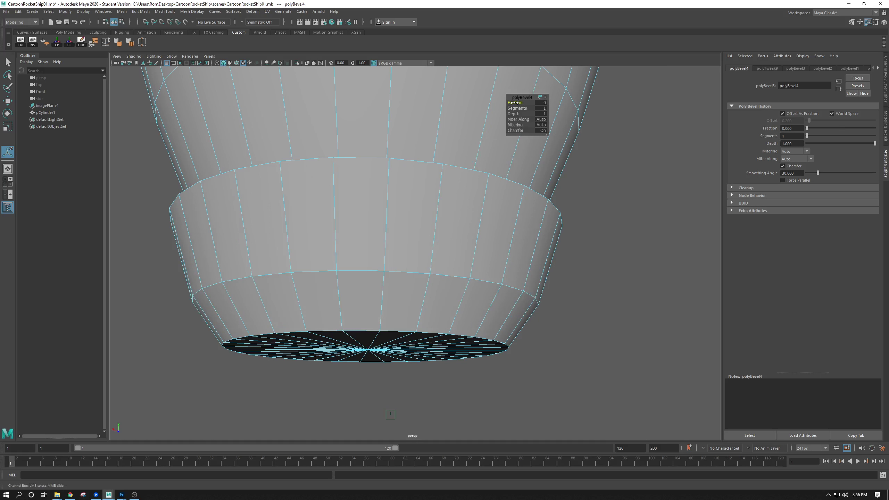
pyautogui.click(541, 103)
pyautogui.press('Return')
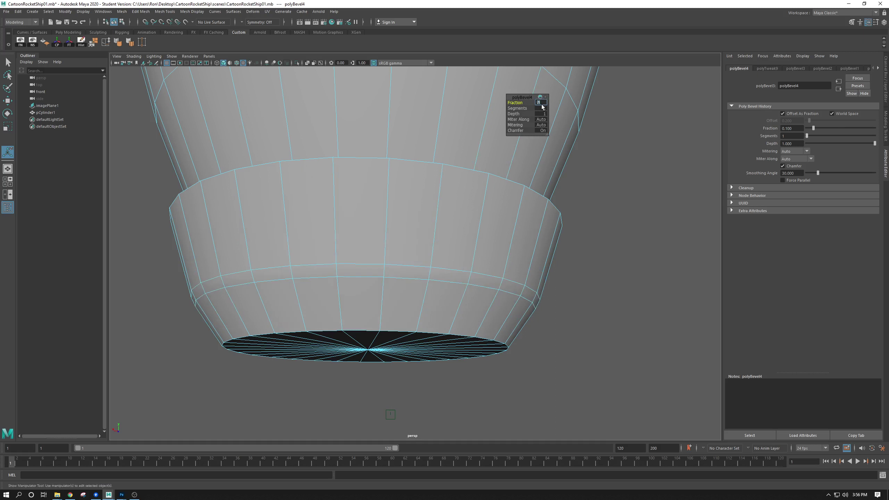
# - Select the narrow bevelled face loop near the base and extrude it inward with a local Z translate of about -0.058
pyautogui.moveTo(329, 279); pyautogui.dragTo(330, 299, button='right')
pyautogui.doubleClick(360, 268)
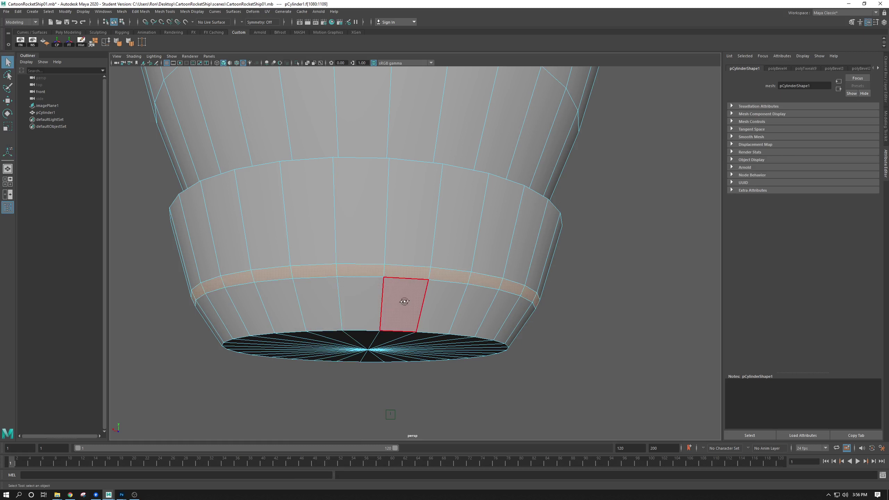
pyautogui.click(320, 276)
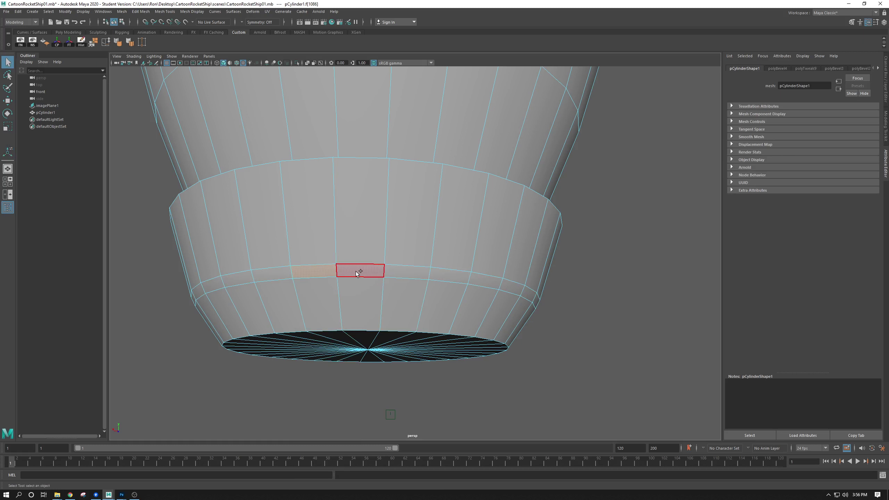
pyautogui.doubleClick(356, 274)
pyautogui.press('r')
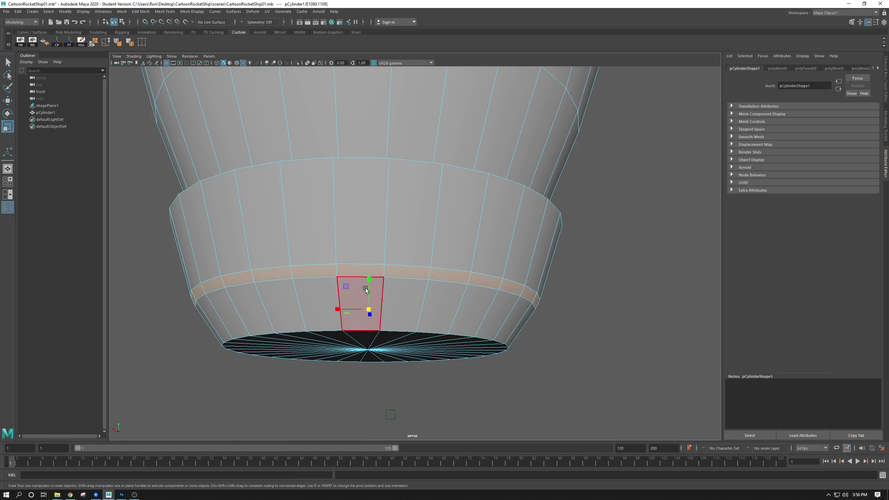
pyautogui.hotkey('ctrl', 'e')
pyautogui.keyDown('alt'); pyautogui.moveTo(392, 272); pyautogui.dragTo(395, 282); pyautogui.keyUp('alt')
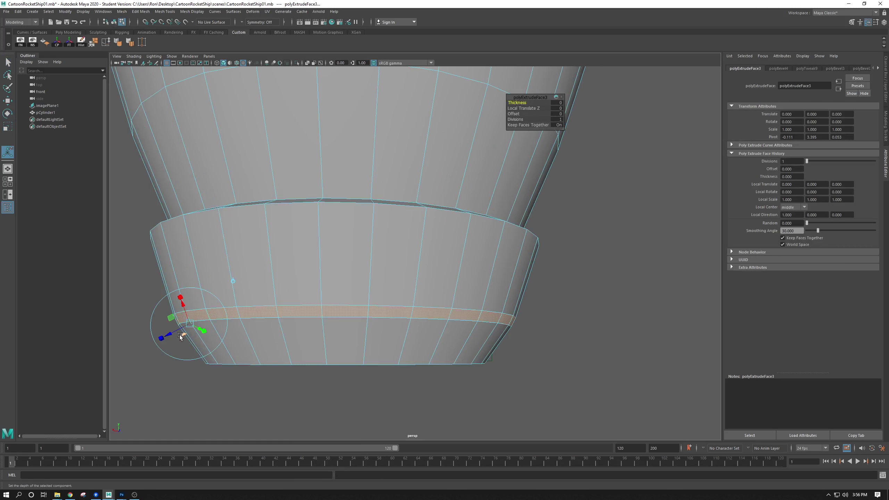
pyautogui.moveTo(170, 337); pyautogui.dragTo(175, 332)
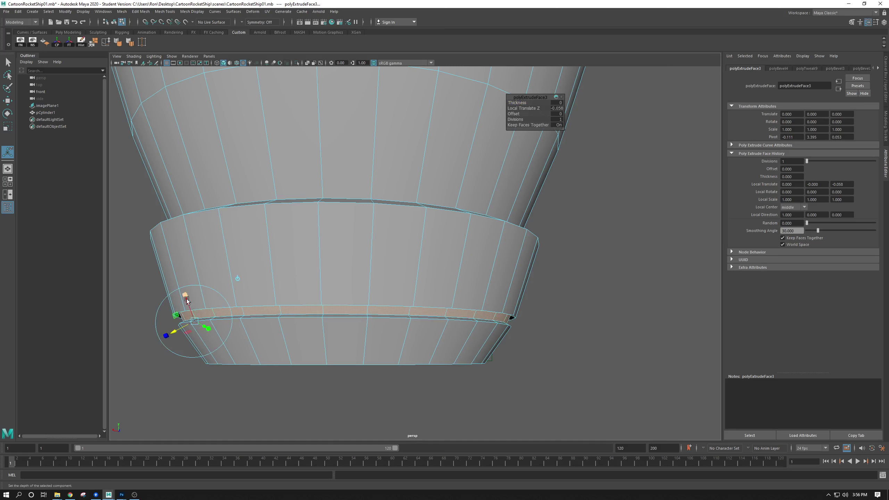
# - Scale the extruded groove faces down vertically, then clear the selection
pyautogui.press('e')
pyautogui.press('r')
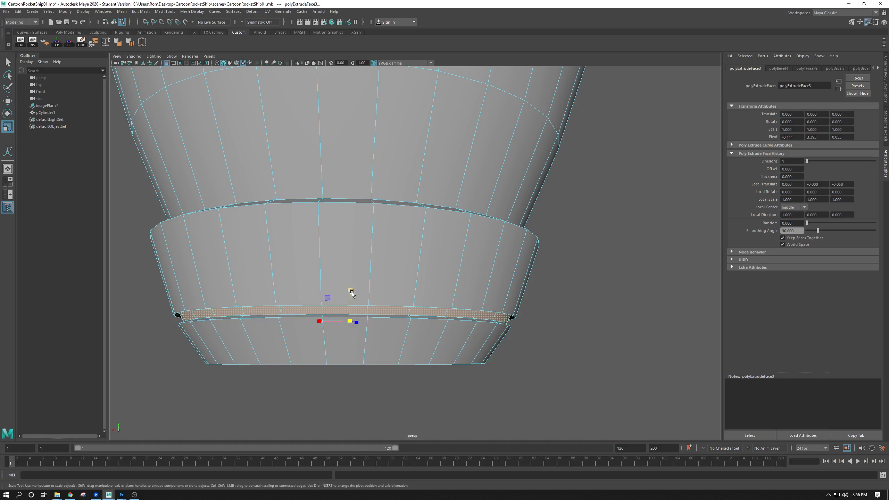
pyautogui.moveTo(350, 292); pyautogui.dragTo(348, 325)
pyautogui.click(578, 294)
# - Return to object mode and check the new groove around the rocket's base
pyautogui.keyDown('alt'); pyautogui.moveTo(578, 294); pyautogui.dragTo(530, 284); pyautogui.keyUp('alt')
pyautogui.keyDown('alt'); pyautogui.moveTo(530, 284); pyautogui.dragTo(459, 258, button='right'); pyautogui.keyUp('alt')
pyautogui.keyDown('alt'); pyautogui.moveTo(458, 258); pyautogui.dragTo(432, 256); pyautogui.keyUp('alt')
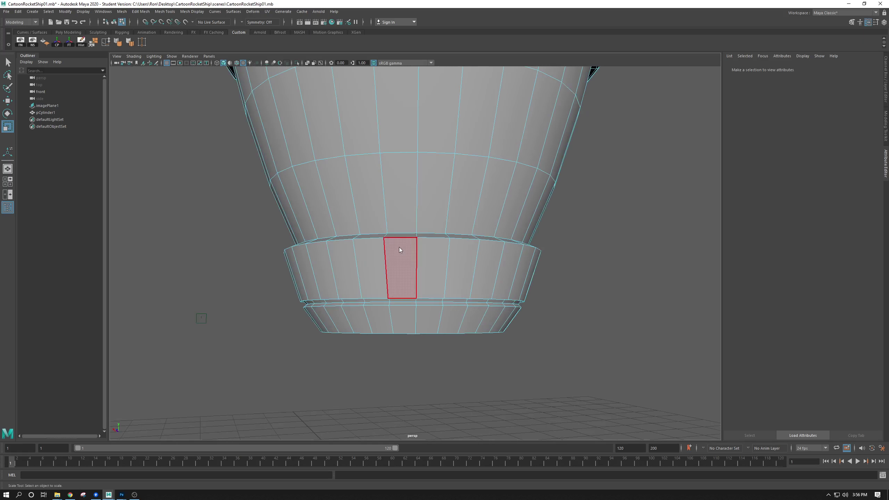
pyautogui.moveTo(400, 257); pyautogui.dragTo(484, 234, button='right')
pyautogui.click(556, 253)
pyautogui.keyDown('alt'); pyautogui.moveTo(556, 253); pyautogui.dragTo(471, 212); pyautogui.keyUp('alt')
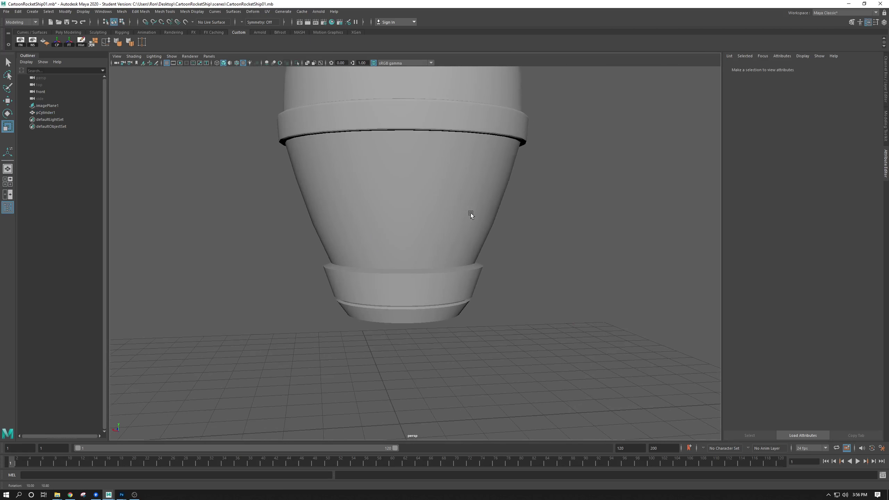
# - Examine the groove from below and review the full hull from several angles and in the four-view layout
pyautogui.press('space')
pyautogui.press('space')
pyautogui.moveTo(597, 221)
pyautogui.keyDown('alt'); pyautogui.mouseDown()
pyautogui.moveTo(572, 209)
pyautogui.moveTo(571, 217)
pyautogui.moveTo(593, 210)
pyautogui.mouseUp(); pyautogui.keyUp('alt')
pyautogui.keyDown('alt'); pyautogui.moveTo(593, 209); pyautogui.dragTo(657, 326, button='right'); pyautogui.keyUp('alt')
pyautogui.keyDown('alt'); pyautogui.moveTo(332, 307); pyautogui.dragTo(318, 260); pyautogui.keyUp('alt')
pyautogui.click(319, 260)
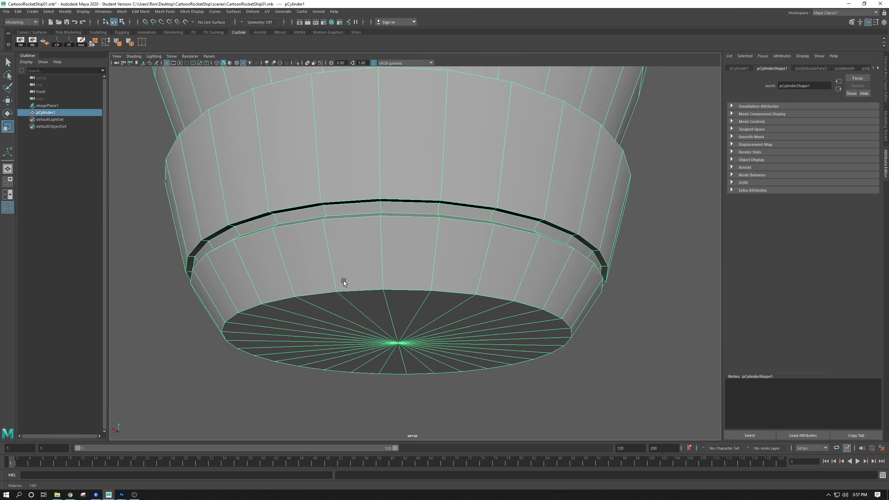
pyautogui.keyDown('alt'); pyautogui.moveTo(341, 278); pyautogui.dragTo(268, 185, button='right'); pyautogui.keyUp('alt')
pyautogui.keyDown('alt'); pyautogui.moveTo(269, 185); pyautogui.dragTo(415, 197); pyautogui.keyUp('alt')
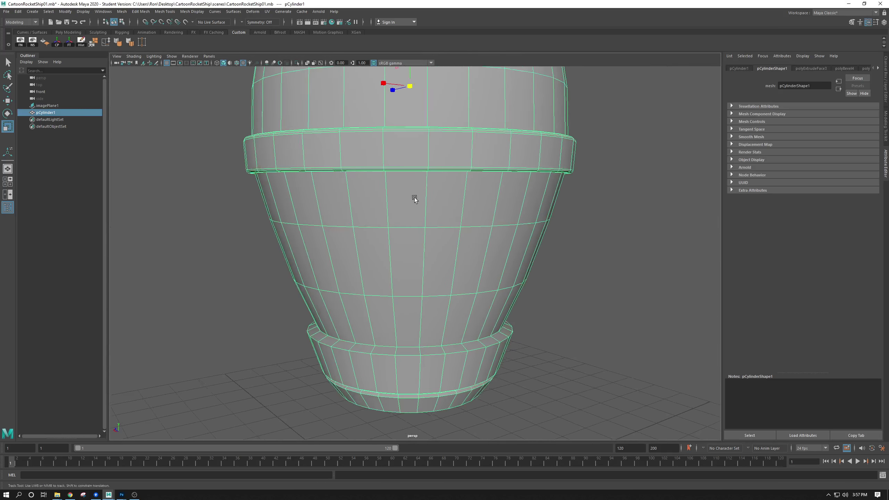
pyautogui.keyDown('alt'); pyautogui.moveTo(414, 196); pyautogui.dragTo(363, 228, button='right'); pyautogui.keyUp('alt')
pyautogui.keyDown('alt'); pyautogui.moveTo(363, 228); pyautogui.dragTo(335, 175); pyautogui.keyUp('alt')
pyautogui.click(518, 196)
pyautogui.press('space')
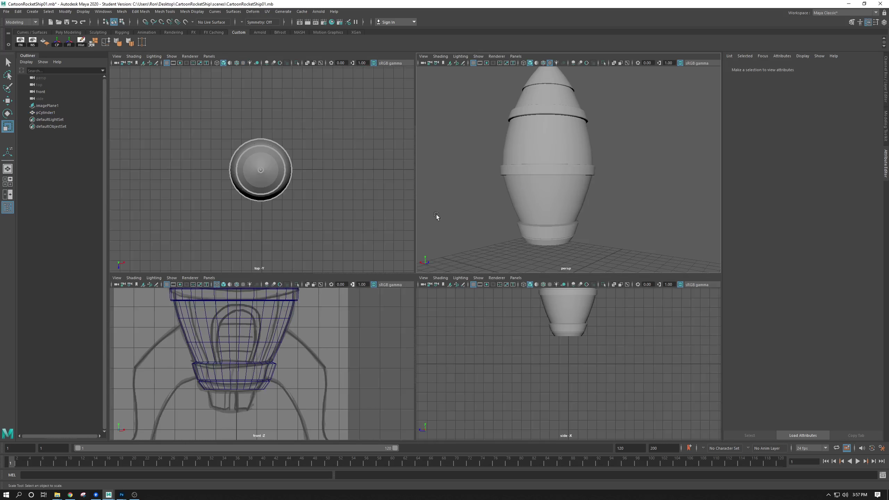
# - Scale the two intermediate edge loops of the nose cone slightly outward so its profile bulges more roundly between rim and tip
pyautogui.press('space')
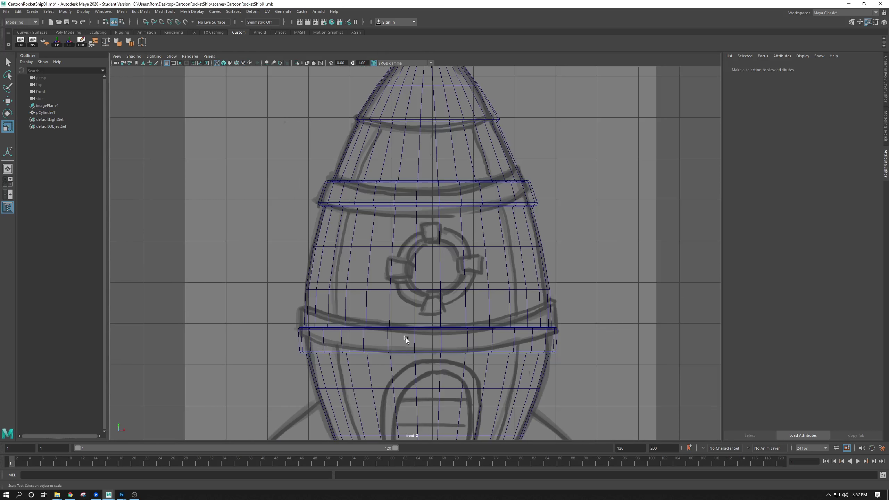
pyautogui.scroll(-3, 371, 320)
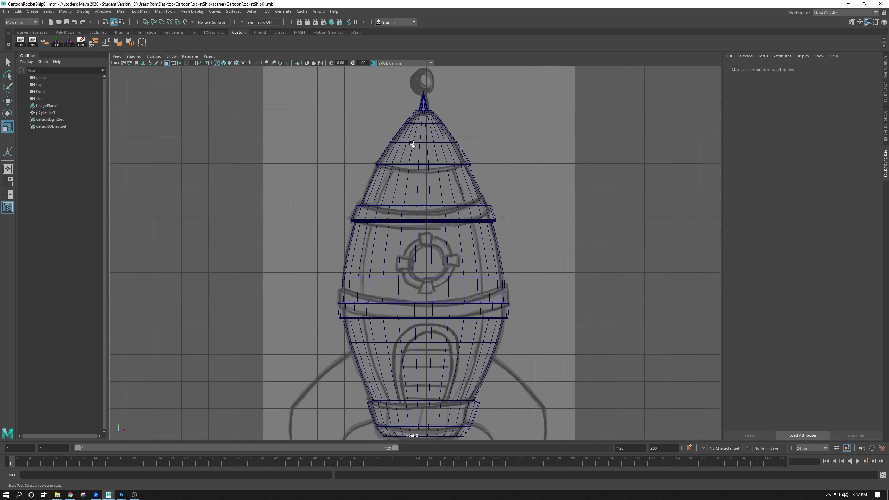
pyautogui.keyDown('alt'); pyautogui.moveTo(408, 110); pyautogui.dragTo(397, 208, button='middle'); pyautogui.keyUp('alt')
pyautogui.keyDown('alt'); pyautogui.moveTo(396, 208); pyautogui.dragTo(571, 316, button='right'); pyautogui.keyUp('alt')
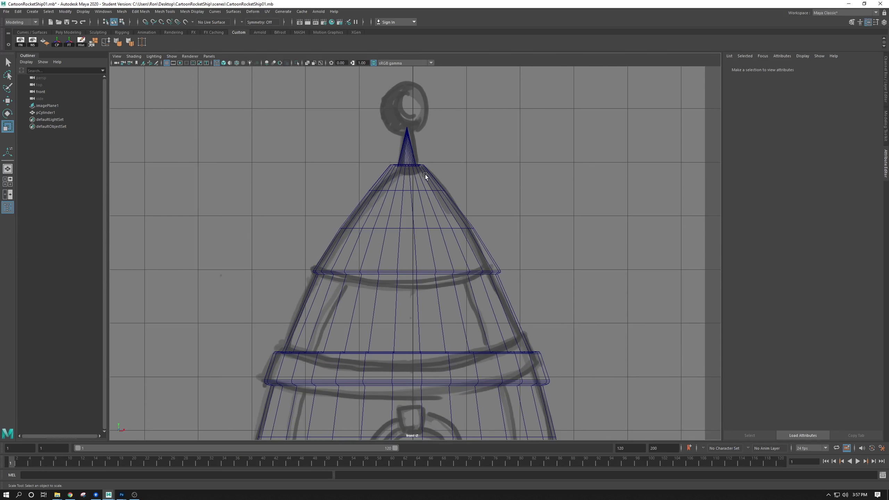
pyautogui.moveTo(402, 194); pyautogui.dragTo(398, 173, button='right')
pyautogui.click(400, 191)
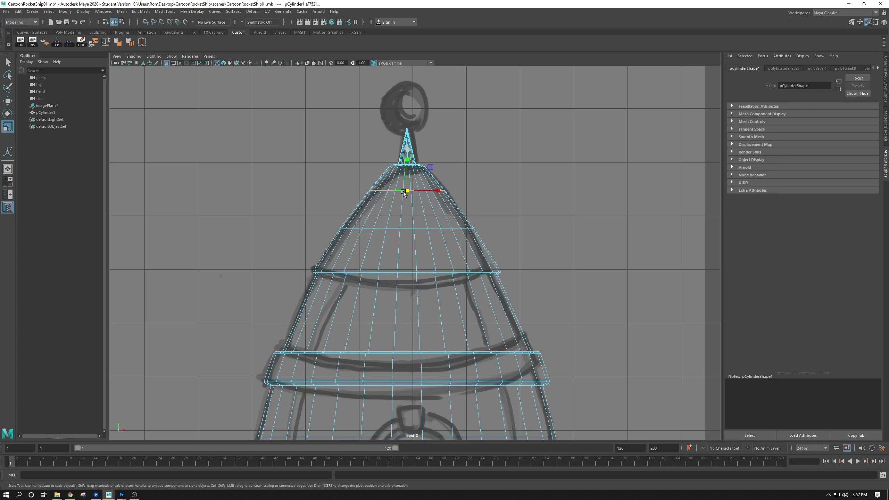
pyautogui.click(406, 192)
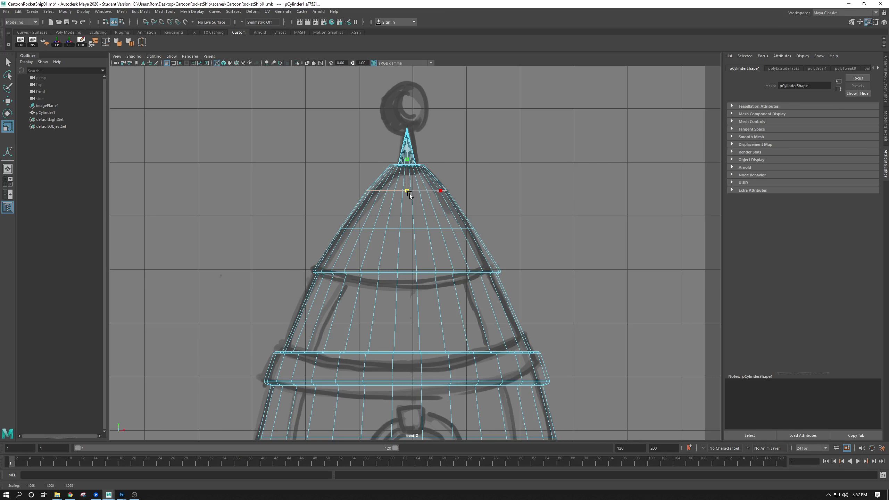
pyautogui.click(387, 228)
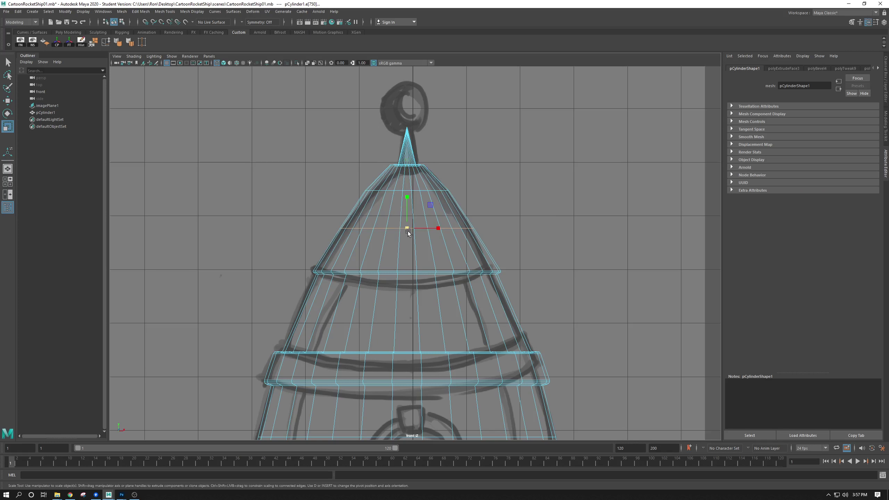
pyautogui.moveTo(408, 231); pyautogui.dragTo(414, 231)
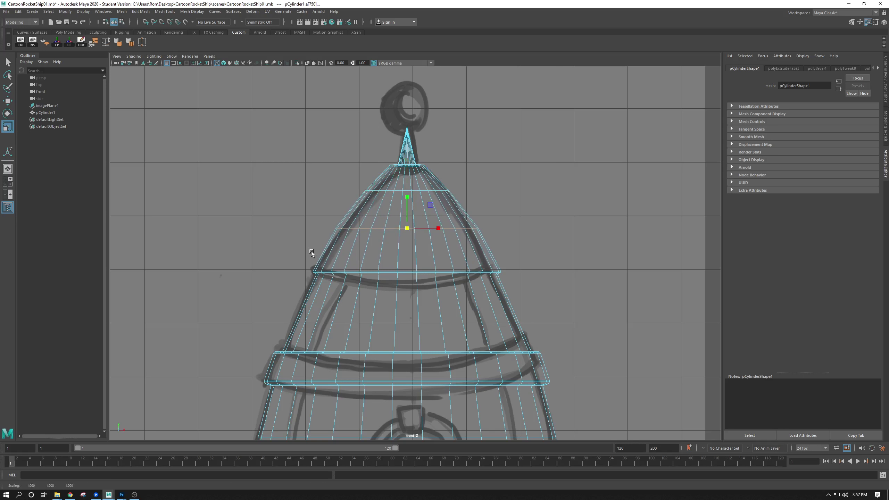
# - Check the reshaped nose cone in the perspective view and return to object mode
pyautogui.press('space')
pyautogui.press('space')
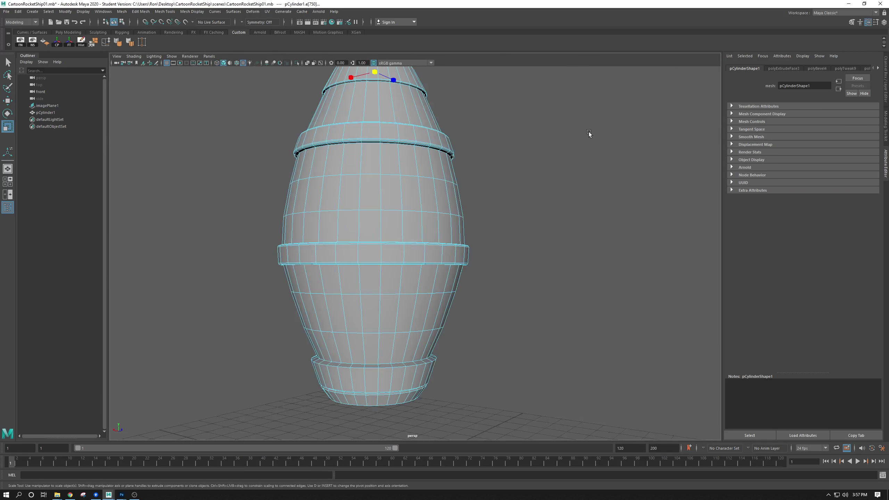
pyautogui.keyDown('alt'); pyautogui.moveTo(589, 134); pyautogui.dragTo(570, 234); pyautogui.keyUp('alt')
pyautogui.rightClick(411, 171)
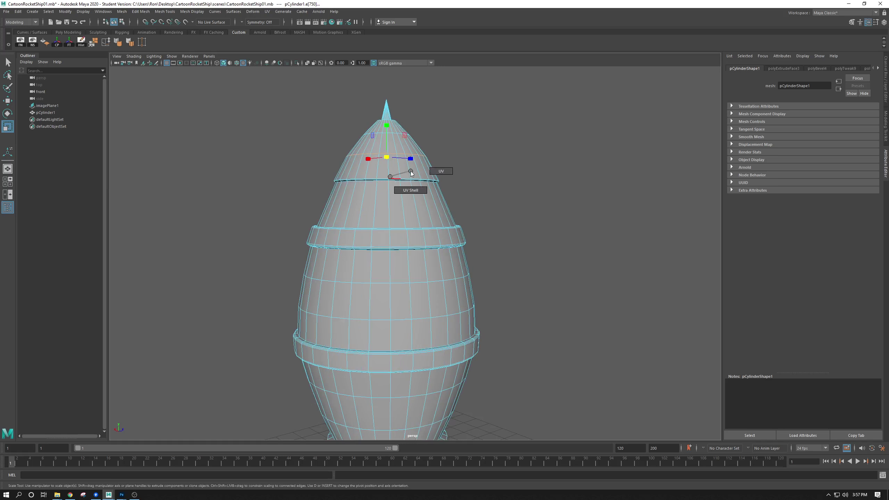
pyautogui.click(470, 171)
pyautogui.moveTo(397, 149); pyautogui.dragTo(454, 158, button='right')
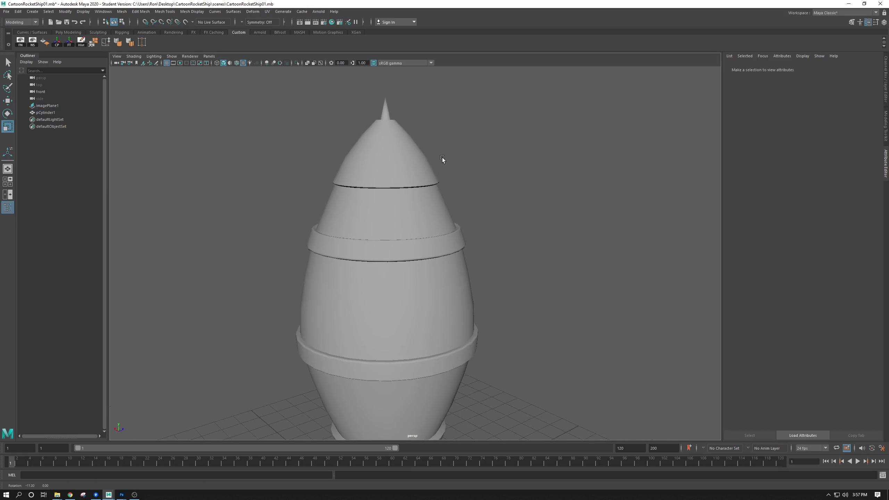
# - Select the lower intermediate edge loop on the nose cone and bevel it with a fraction of 0.5 and one segment
pyautogui.click(377, 154)
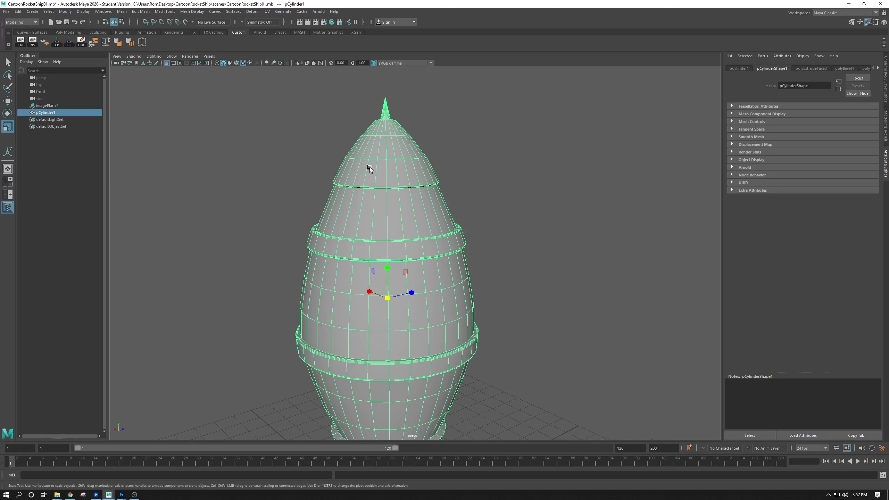
pyautogui.moveTo(373, 158); pyautogui.dragTo(374, 143, button='right')
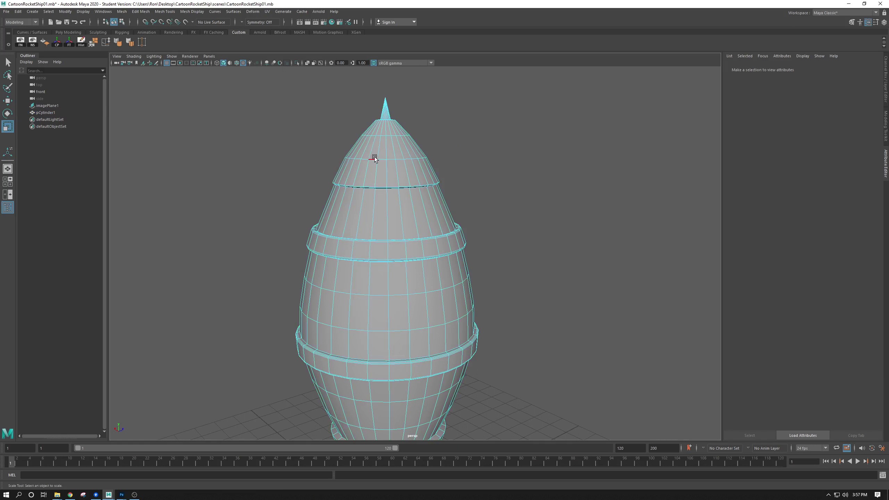
pyautogui.click(373, 158)
pyautogui.hotkey('ctrl', 'b')
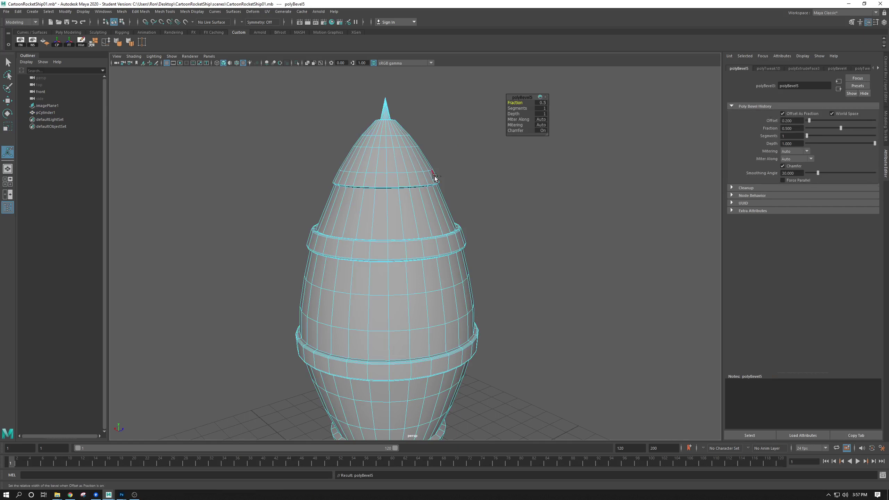
# - Slide the upper bevelled edge loop on the nose cone slightly downward, then return to object mode and check the hull
pyautogui.doubleClick(384, 147)
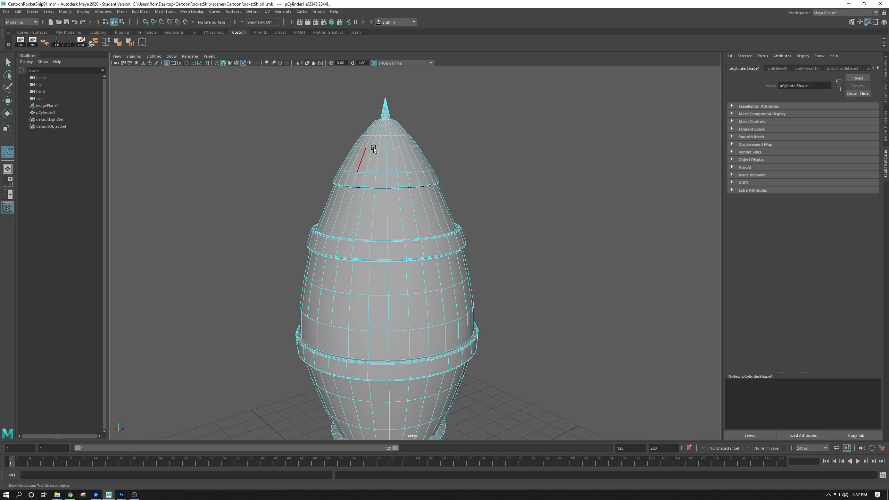
pyautogui.click(106, 42)
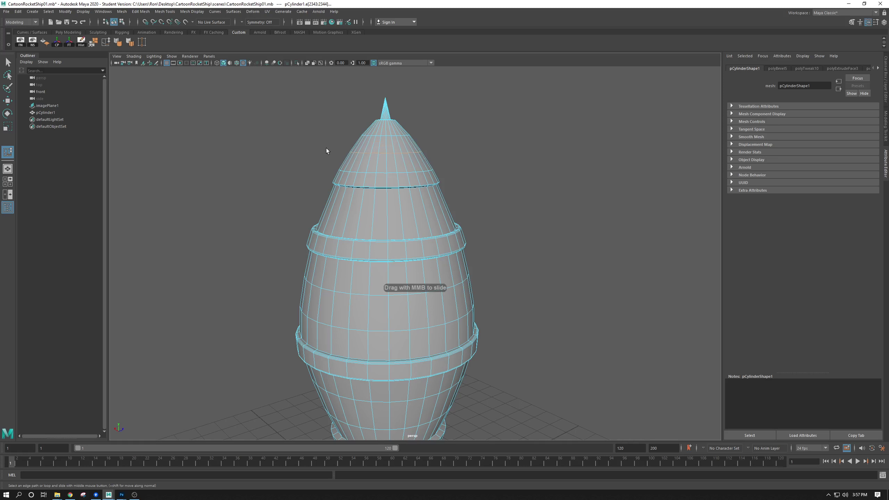
pyautogui.click(501, 180)
pyautogui.moveTo(404, 153); pyautogui.dragTo(438, 144, button='right')
pyautogui.click(497, 210)
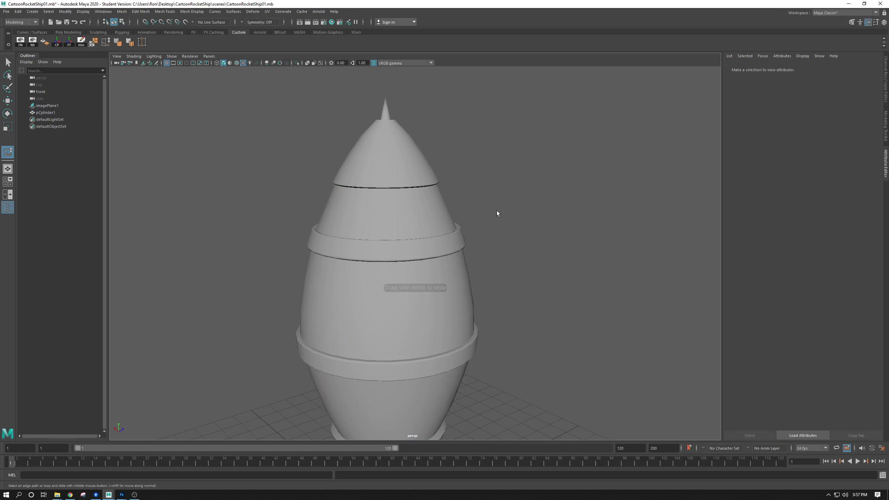
pyautogui.moveTo(497, 211)
pyautogui.keyDown('alt'); pyautogui.mouseDown()
pyautogui.moveTo(484, 220)
pyautogui.moveTo(482, 193)
pyautogui.moveTo(460, 204)
pyautogui.moveTo(388, 163)
pyautogui.moveTo(387, 182)
pyautogui.moveTo(387, 135)
pyautogui.moveTo(409, 171)
pyautogui.moveTo(406, 159)
pyautogui.moveTo(417, 167)
pyautogui.moveTo(448, 151)
pyautogui.moveTo(383, 139)
pyautogui.moveTo(419, 193)
pyautogui.mouseUp(); pyautogui.keyUp('alt')
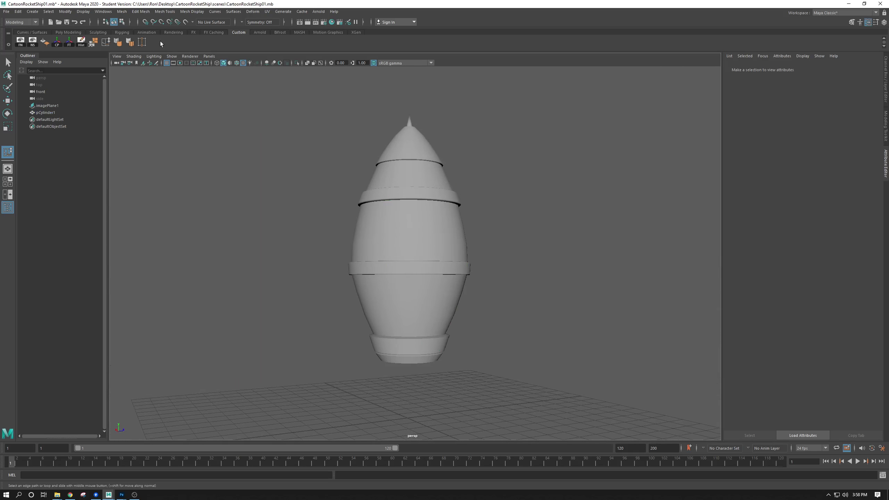
# - Save the scene over CartoonRocketShip01.mb, accepting the Student Version notice, and activate the Move tool with nothing selected
pyautogui.click(6, 12)
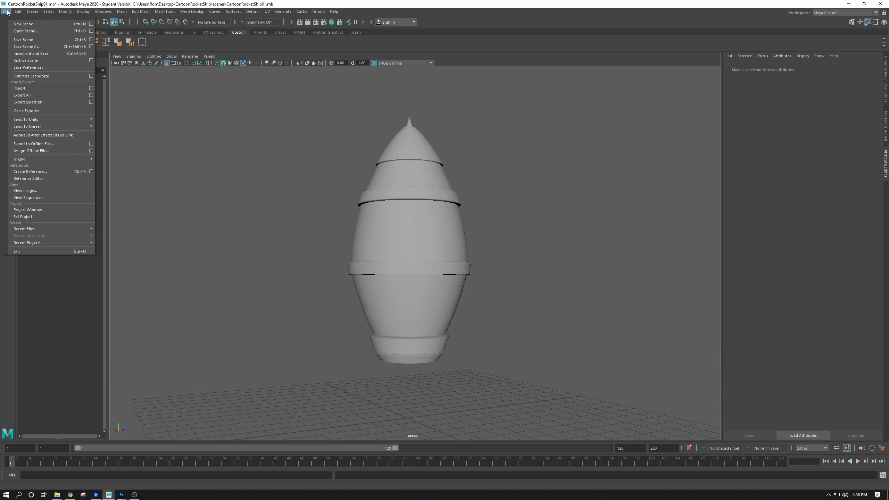
pyautogui.click(23, 40)
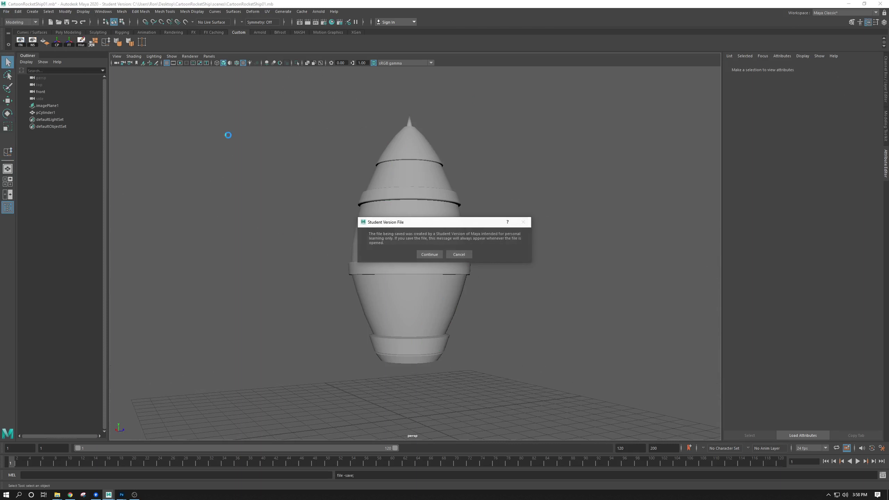
pyautogui.click(429, 255)
pyautogui.click(390, 239)
pyautogui.press('y')
pyautogui.click(279, 174)
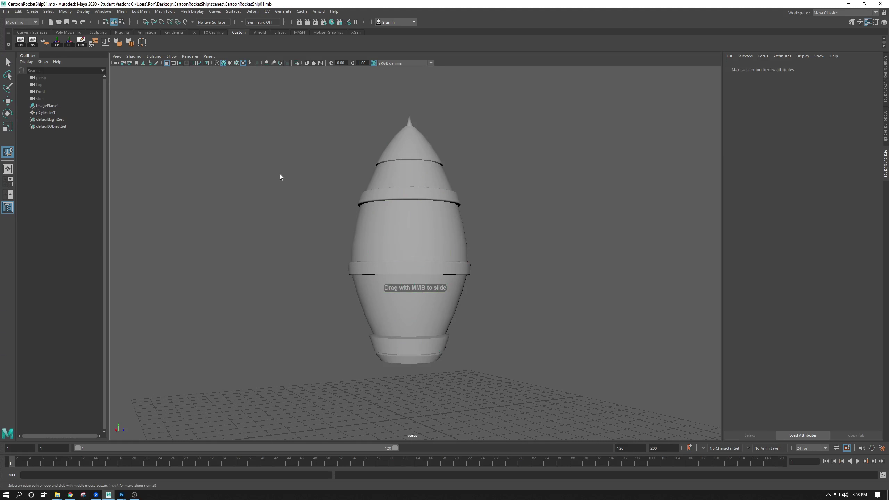
pyautogui.press('w')
pyautogui.click(381, 235)
pyautogui.click(480, 189)
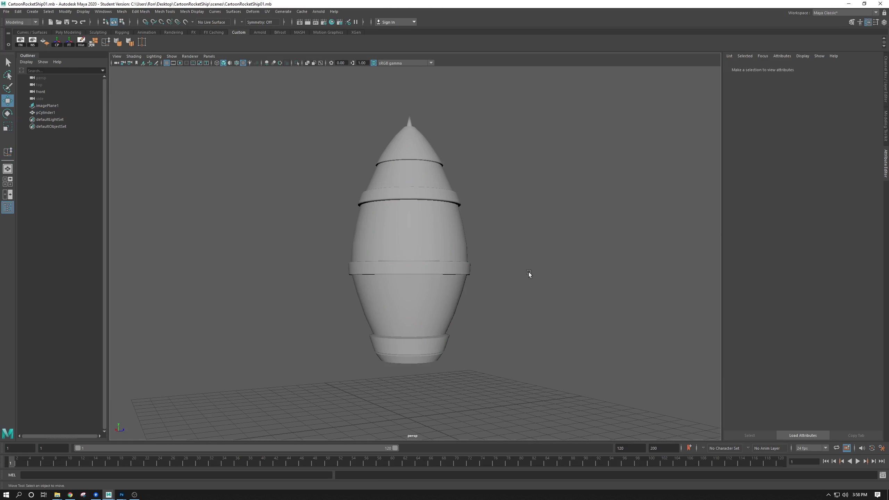
# - Examine the sketched legs and thruster below the hull in the front view against the reference image
pyautogui.press('space')
pyautogui.press('space')
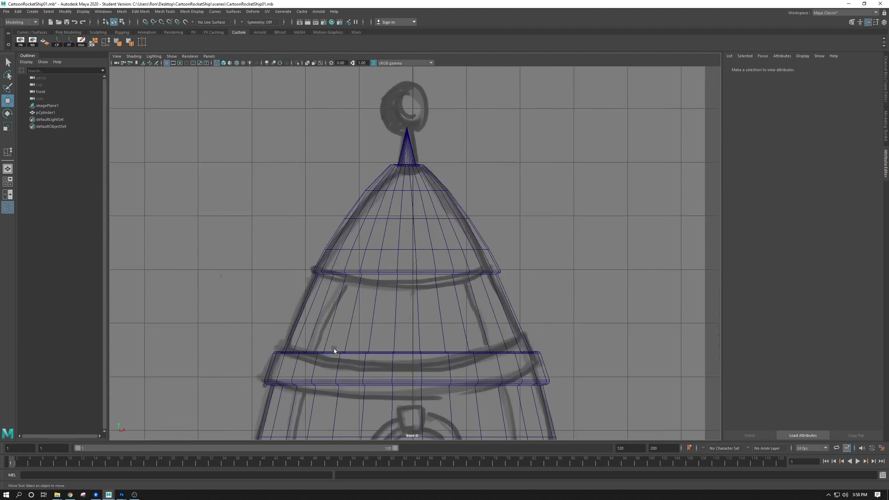
pyautogui.scroll(-5, 332, 349)
pyautogui.scroll(2, 467, 268)
pyautogui.scroll(3, 467, 268)
pyautogui.keyDown('alt'); pyautogui.moveTo(453, 349); pyautogui.dragTo(472, 306, button='middle'); pyautogui.keyUp('alt')
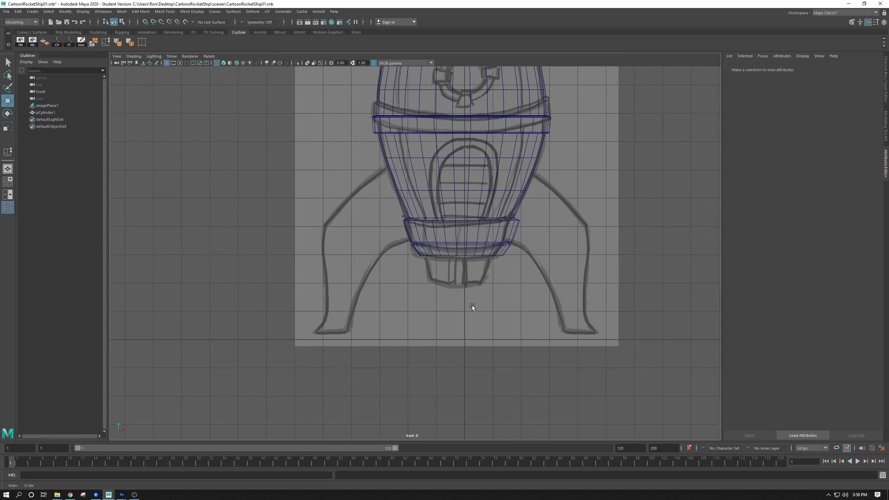
pyautogui.keyDown('alt'); pyautogui.moveTo(470, 222); pyautogui.dragTo(442, 327, button='middle'); pyautogui.keyUp('alt')
pyautogui.scroll(1, 442, 327)
pyautogui.scroll(-2, 398, 336)
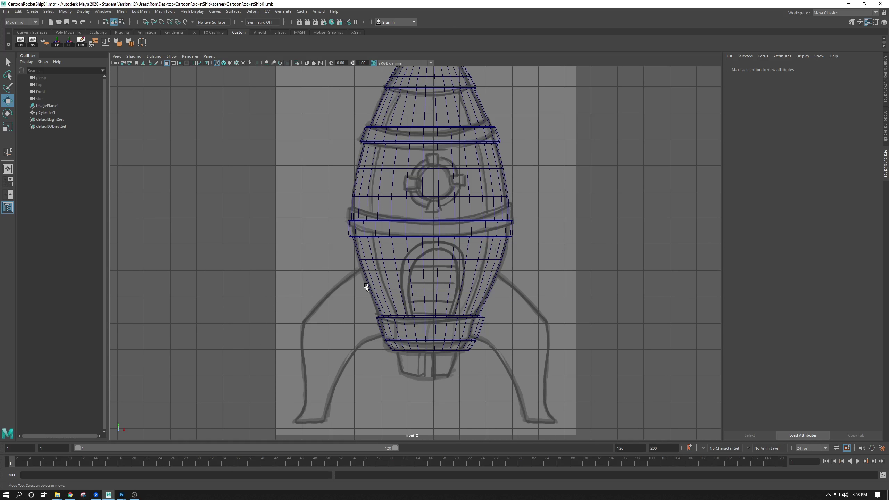
pyautogui.keyDown('alt'); pyautogui.moveTo(365, 286); pyautogui.dragTo(325, 222, button='middle'); pyautogui.keyUp('alt')
pyautogui.click(273, 316)
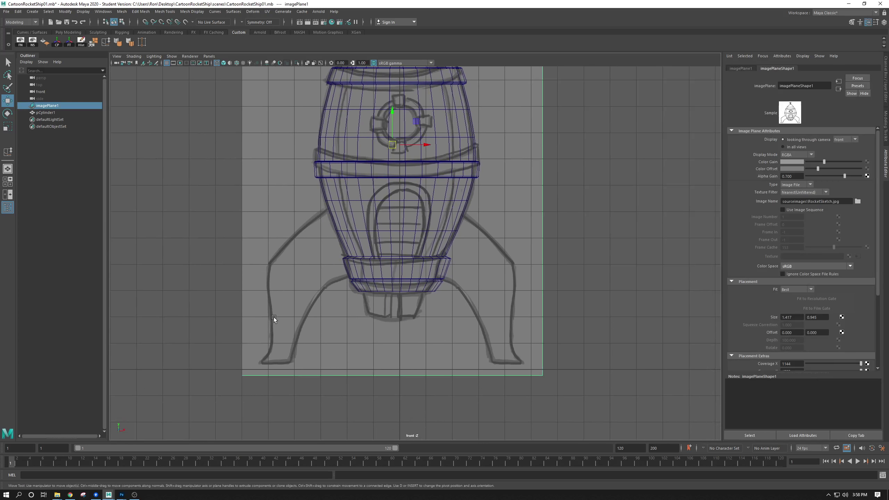
pyautogui.click(205, 269)
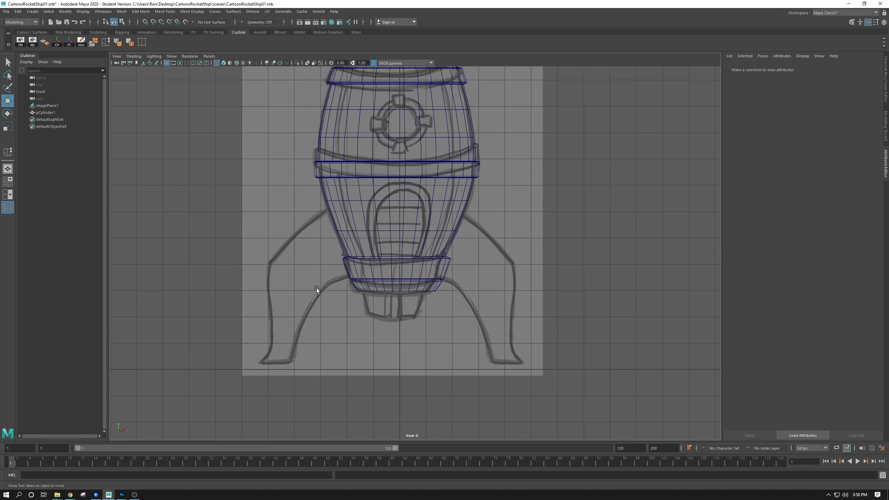
# - Trace the outline of the sketch's left leg as a single face with Create Polygon, starting and ending just inside the hull
pyautogui.click(361, 175)
pyautogui.press('space')
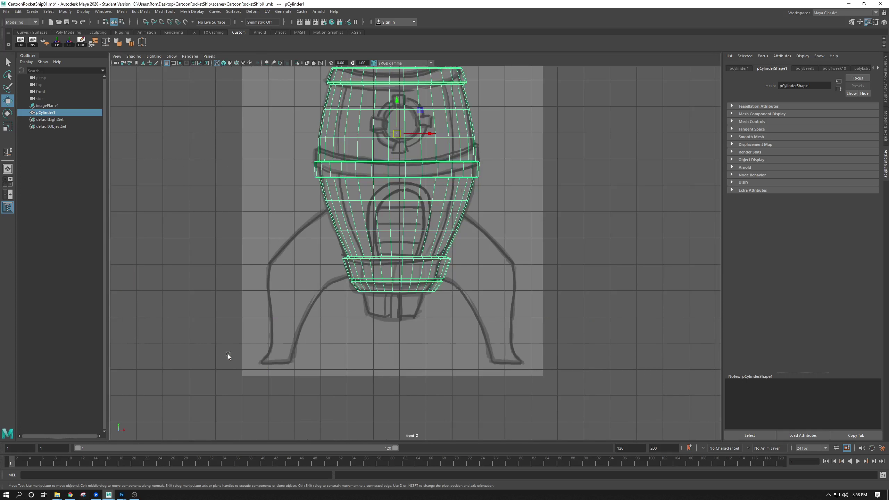
pyautogui.press('space')
pyautogui.keyDown('alt'); pyautogui.moveTo(325, 244); pyautogui.dragTo(352, 254, button='middle'); pyautogui.keyUp('alt')
pyautogui.keyDown('alt'); pyautogui.moveTo(352, 254); pyautogui.dragTo(374, 305, button='right'); pyautogui.keyUp('alt')
pyautogui.keyDown('alt'); pyautogui.moveTo(373, 305); pyautogui.dragTo(387, 265, button='middle'); pyautogui.keyUp('alt')
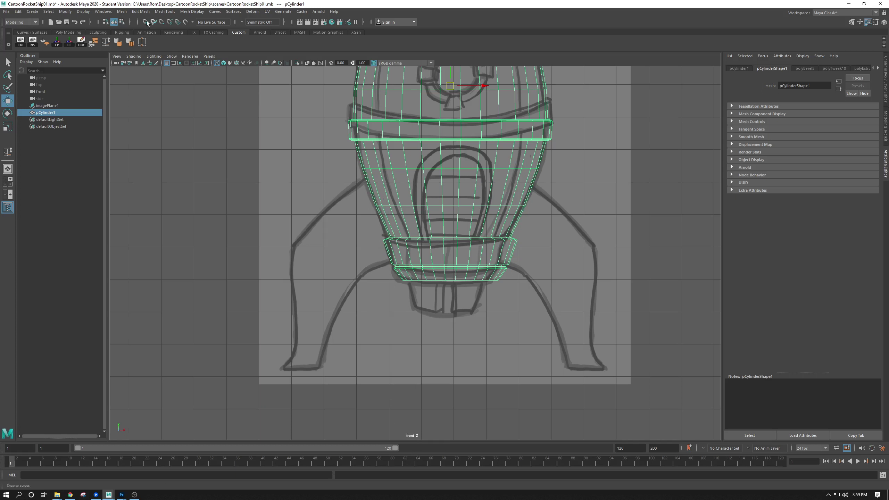
pyautogui.click(171, 14)
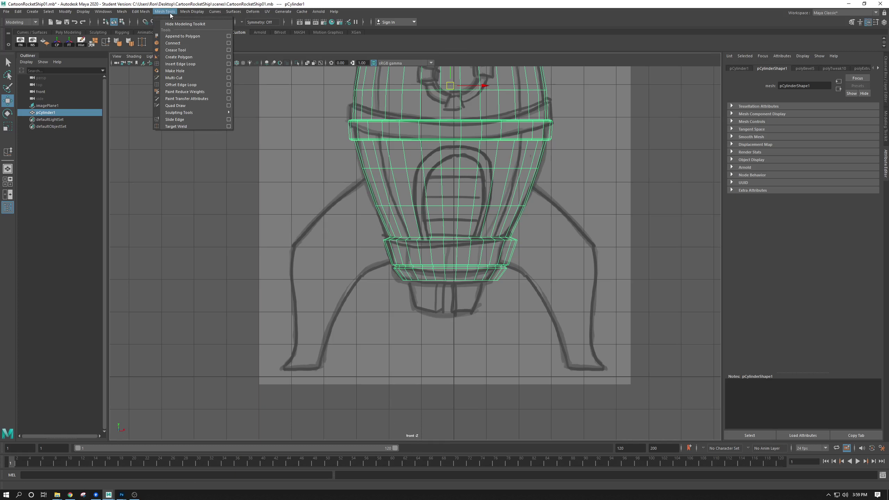
pyautogui.moveTo(190, 12)
pyautogui.moveTo(151, 14)
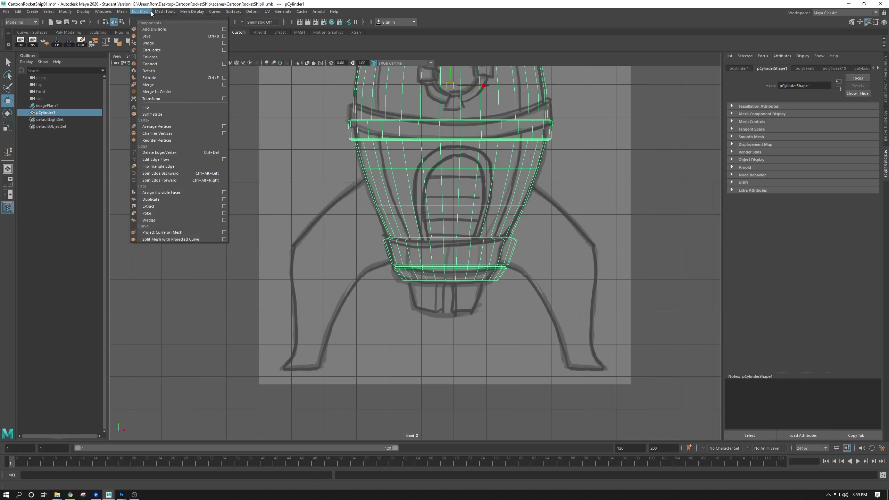
pyautogui.moveTo(122, 12)
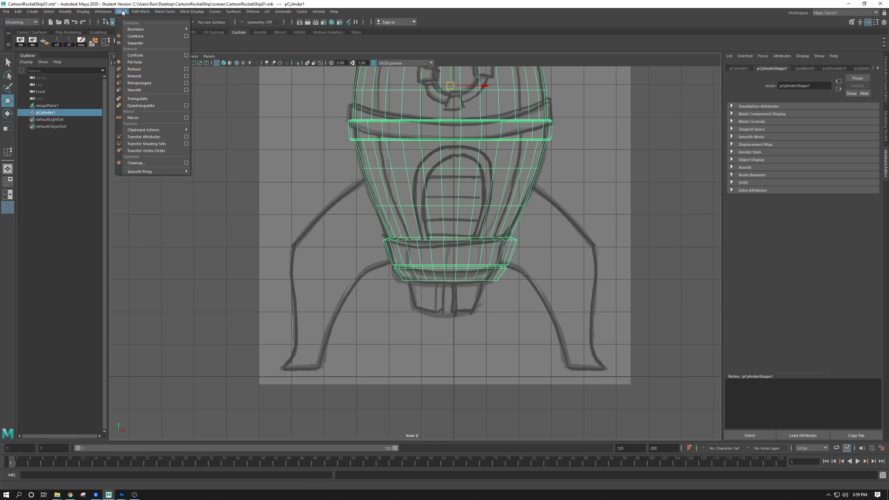
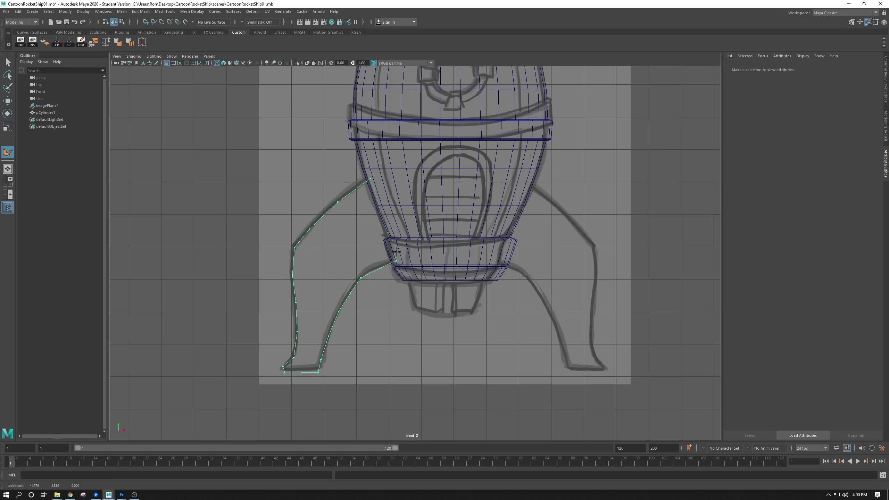
pyautogui.press('Return')
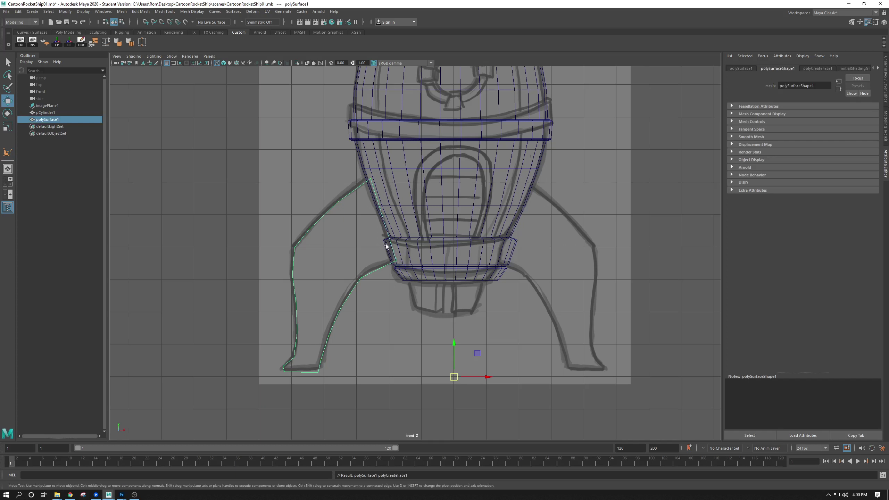
# - Activate the Move tool and inspect the new flat leg face beside the hull in the perspective view
pyautogui.press('w')
pyautogui.scroll(-4, 469, 245)
pyautogui.press('space')
pyautogui.press('space')
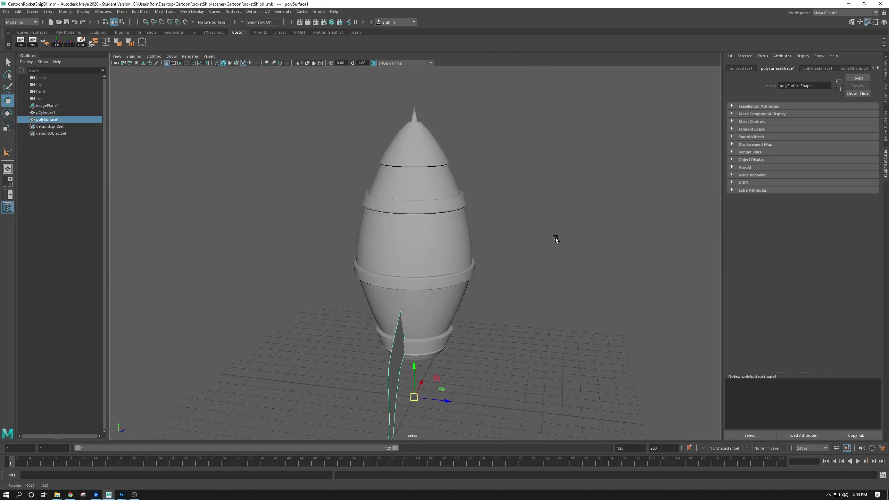
pyautogui.keyDown('alt'); pyautogui.moveTo(555, 238); pyautogui.dragTo(445, 292); pyautogui.keyUp('alt')
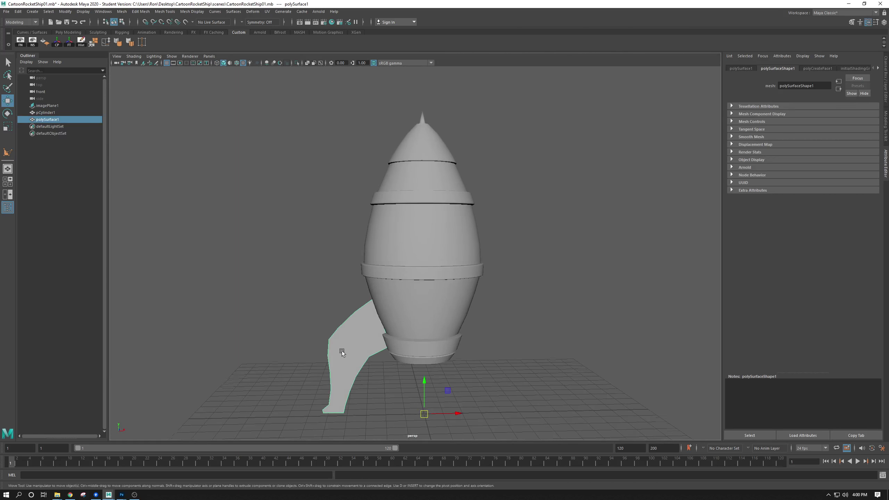
# - Try to slide the flat leg face away from the hull in the perspective view
pyautogui.moveTo(451, 393); pyautogui.dragTo(397, 390)
pyautogui.moveTo(405, 298)
pyautogui.keyDown('alt'); pyautogui.mouseDown()
pyautogui.moveTo(423, 310)
pyautogui.moveTo(496, 274)
pyautogui.moveTo(414, 295)
pyautogui.mouseUp(); pyautogui.keyUp('alt')
pyautogui.keyDown('alt'); pyautogui.moveTo(414, 295); pyautogui.dragTo(421, 311, button='right'); pyautogui.keyUp('alt')
pyautogui.keyDown('alt'); pyautogui.moveTo(421, 311); pyautogui.dragTo(426, 270, button='middle'); pyautogui.keyUp('alt')
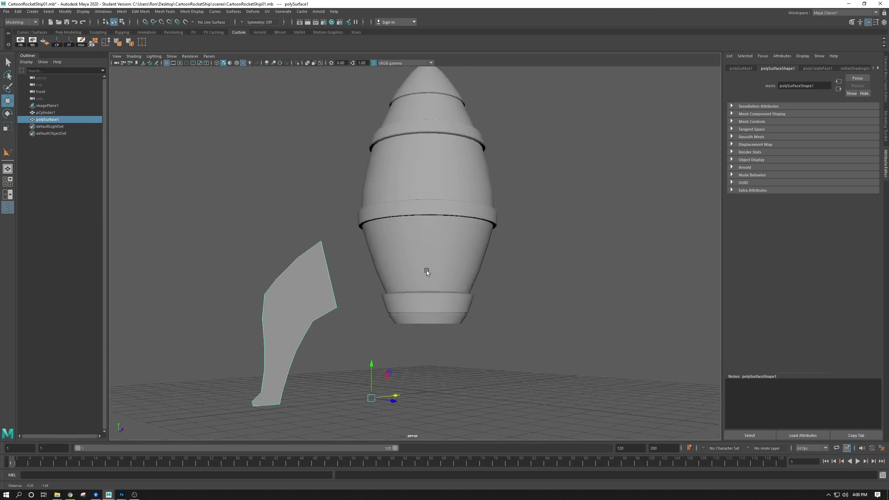
pyautogui.keyDown('alt'); pyautogui.moveTo(427, 270); pyautogui.dragTo(444, 272); pyautogui.keyUp('alt')
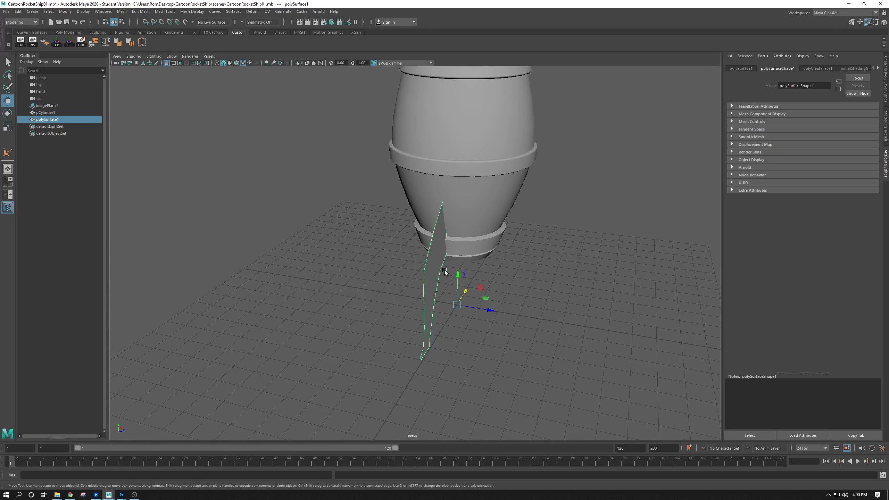
# - Try to extrude the undivided leg face into a thick slab
pyautogui.hotkey('ctrl', 'e')
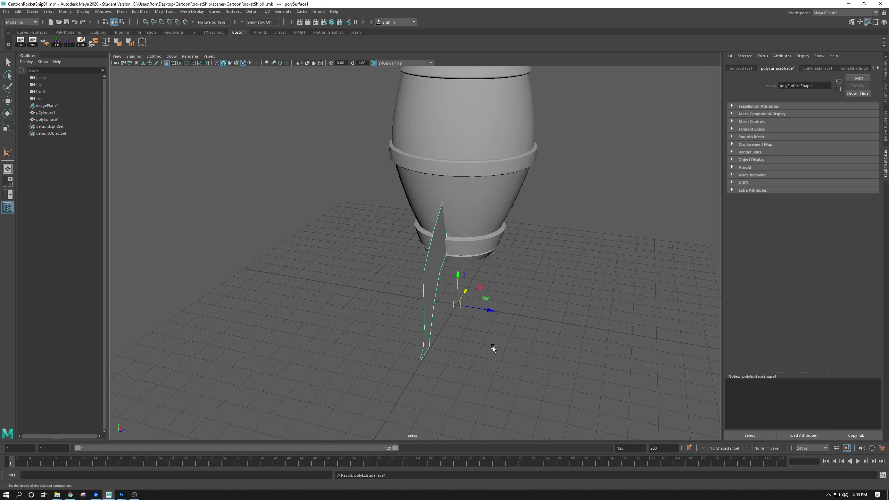
pyautogui.moveTo(454, 277); pyautogui.dragTo(468, 292)
pyautogui.click(536, 317)
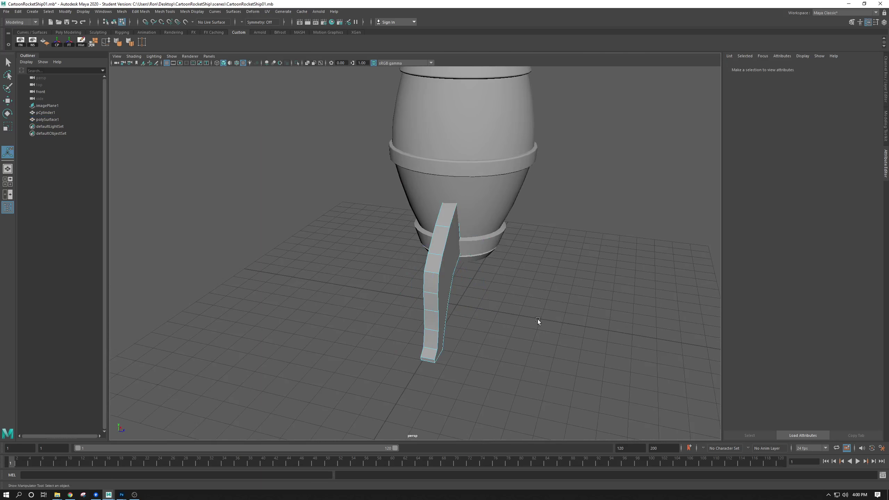
pyautogui.keyDown('alt'); pyautogui.moveTo(536, 317); pyautogui.dragTo(406, 269); pyautogui.keyUp('alt')
pyautogui.hotkey('ctrl', 'z')
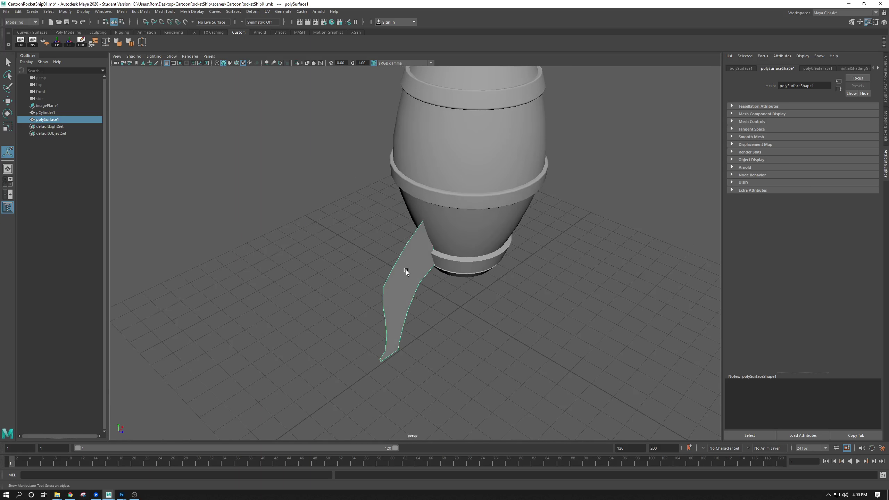
# - In the front view, move the leg's upper outer vertices onto the sketched line, from the knee bend up to the hull corner
pyautogui.press('space')
pyautogui.press('space')
pyautogui.keyDown('alt'); pyautogui.moveTo(312, 296); pyautogui.dragTo(482, 386, button='right'); pyautogui.keyUp('alt')
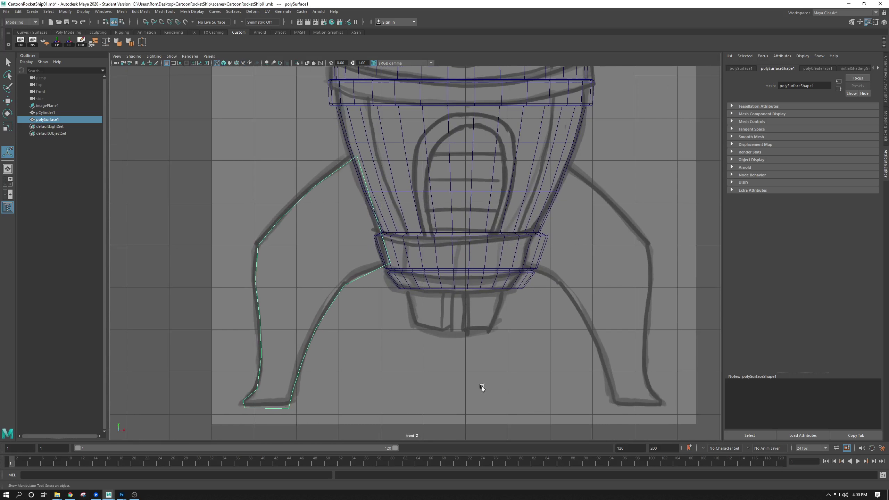
pyautogui.keyDown('alt'); pyautogui.moveTo(326, 304); pyautogui.dragTo(398, 256, button='middle'); pyautogui.keyUp('alt')
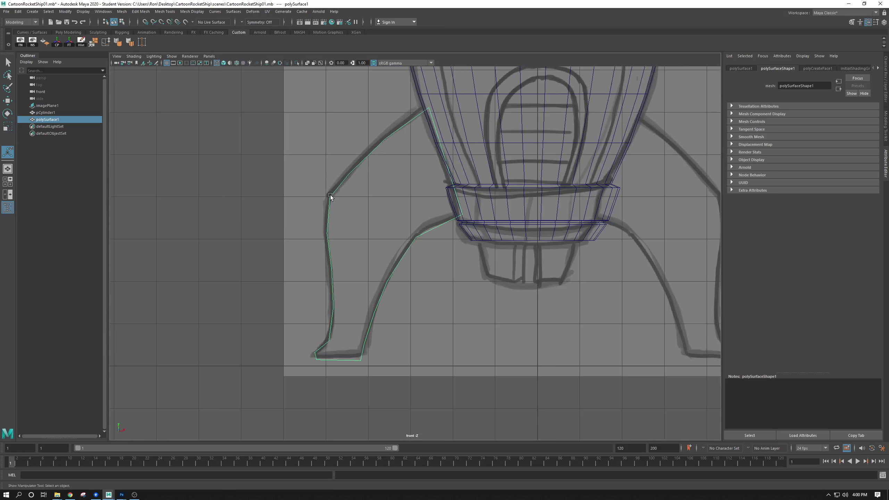
pyautogui.moveTo(331, 196); pyautogui.dragTo(310, 190, button='right')
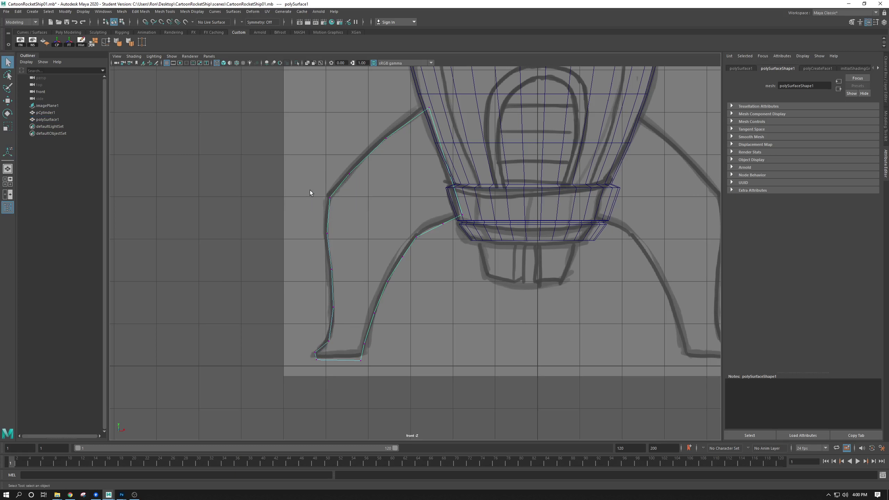
pyautogui.click(328, 198)
pyautogui.press('w')
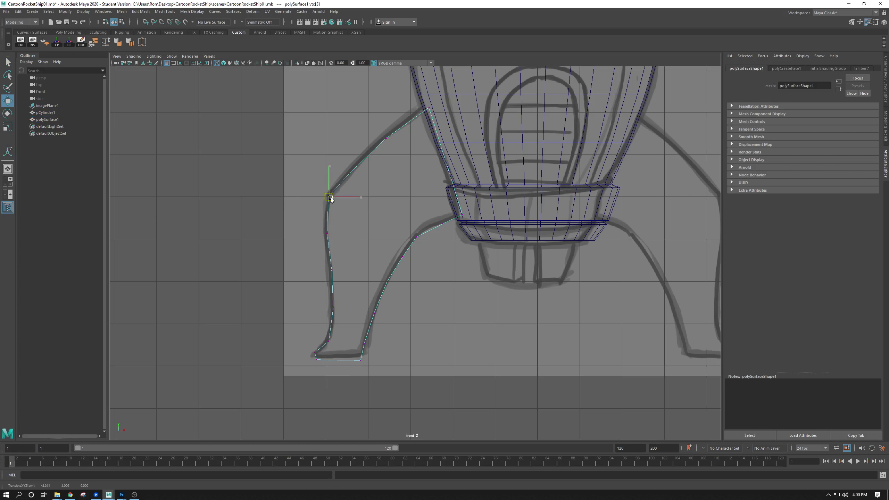
pyautogui.moveTo(352, 173); pyautogui.dragTo(347, 169)
pyautogui.click(386, 138)
pyautogui.moveTo(386, 138); pyautogui.dragTo(382, 137)
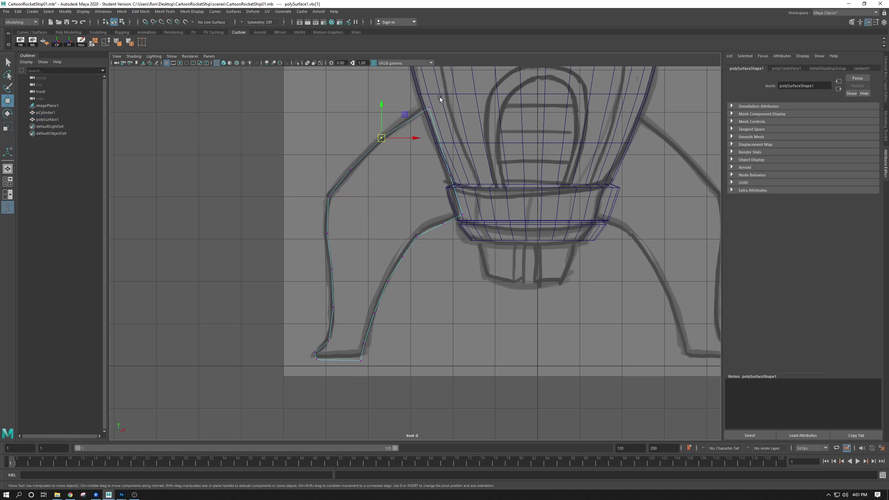
pyautogui.moveTo(440, 97)
pyautogui.mouseDown()
pyautogui.moveTo(420, 112)
pyautogui.moveTo(429, 103)
pyautogui.mouseUp()
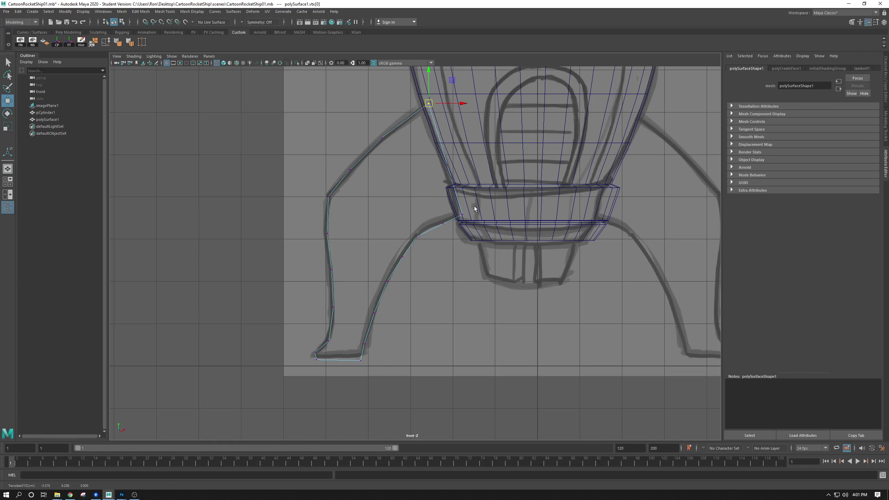
# - Move the leg's lower hull corner farther inside the hull and fit the upper inner-curve vertices to the sketch
pyautogui.click(462, 214)
pyautogui.moveTo(461, 215); pyautogui.dragTo(442, 224)
pyautogui.click(442, 226)
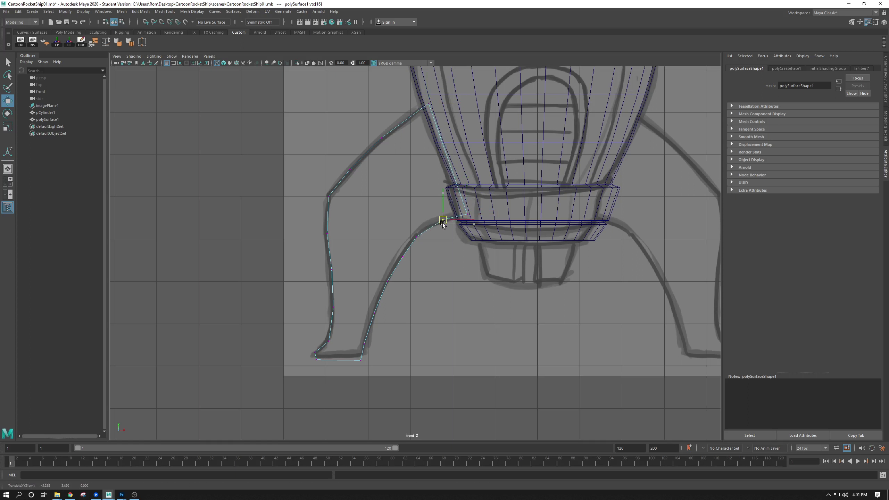
pyautogui.click(466, 215)
pyautogui.click(415, 237)
pyautogui.moveTo(416, 237); pyautogui.dragTo(399, 257)
pyautogui.click(402, 257)
pyautogui.click(443, 219)
pyautogui.click(419, 231)
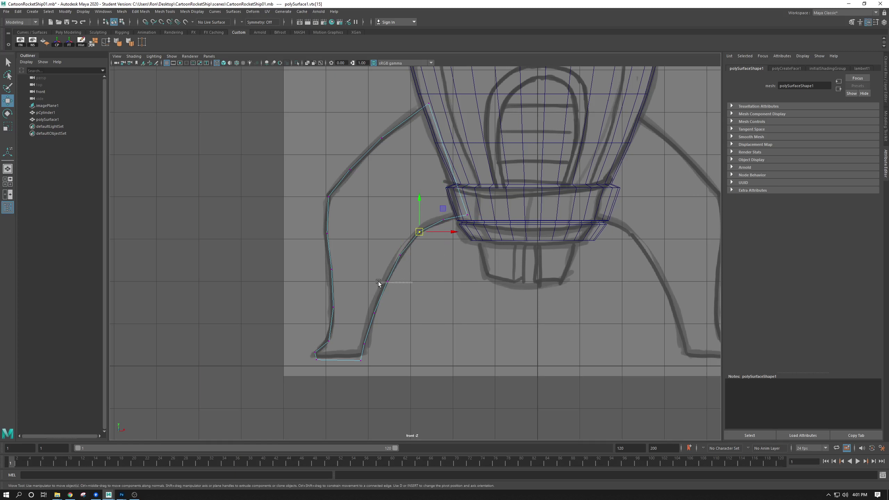
# - Fit the leg's lower inner vertices, foot corner and outer ankle vertex to the sketched outline
pyautogui.click(387, 282)
pyautogui.click(373, 313)
pyautogui.click(374, 308)
pyautogui.moveTo(380, 332)
pyautogui.mouseDown()
pyautogui.moveTo(349, 351)
pyautogui.moveTo(365, 342)
pyautogui.moveTo(355, 363)
pyautogui.moveTo(363, 353)
pyautogui.mouseUp()
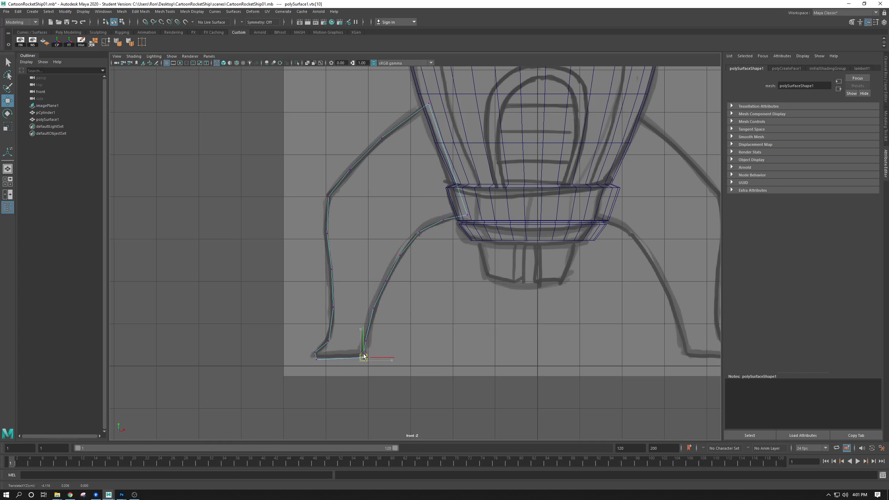
pyautogui.moveTo(299, 350)
pyautogui.mouseDown()
pyautogui.moveTo(329, 363)
pyautogui.moveTo(333, 344)
pyautogui.mouseUp()
pyautogui.hotkey('ctrl', 'z')
pyautogui.click(351, 327)
pyautogui.moveTo(328, 341); pyautogui.dragTo(331, 337)
pyautogui.click(364, 301)
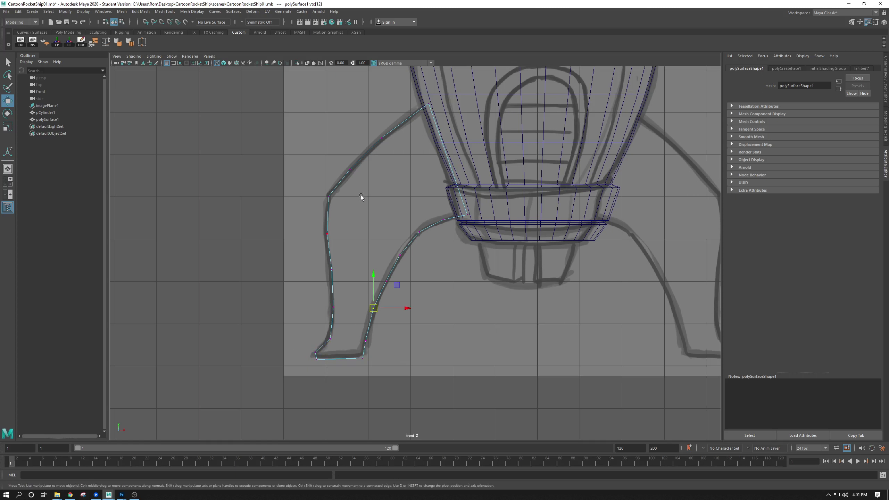
# - Examine the adjusted leg outline and its vertices in the perspective view
pyautogui.scroll(1, 379, 188)
pyautogui.rightClick(376, 182)
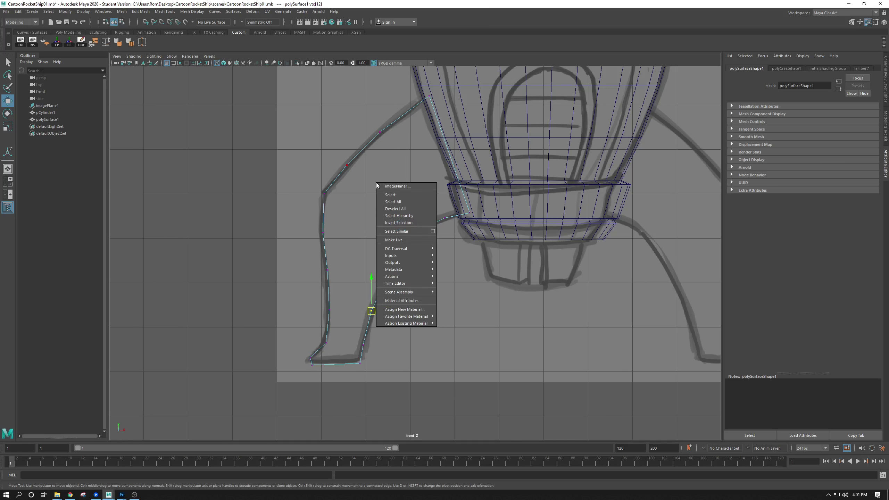
pyautogui.press('space')
pyautogui.keyDown('alt'); pyautogui.moveTo(535, 198); pyautogui.dragTo(474, 193); pyautogui.keyUp('alt')
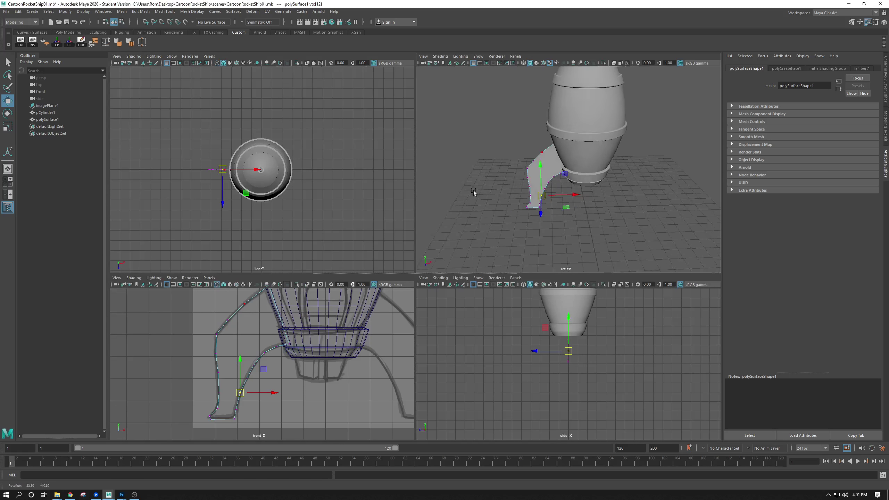
pyautogui.keyDown('alt'); pyautogui.moveTo(474, 192); pyautogui.dragTo(522, 183, button='right'); pyautogui.keyUp('alt')
pyautogui.keyDown('alt'); pyautogui.moveTo(457, 224); pyautogui.dragTo(491, 186, button='middle'); pyautogui.keyUp('alt')
pyautogui.press('space')
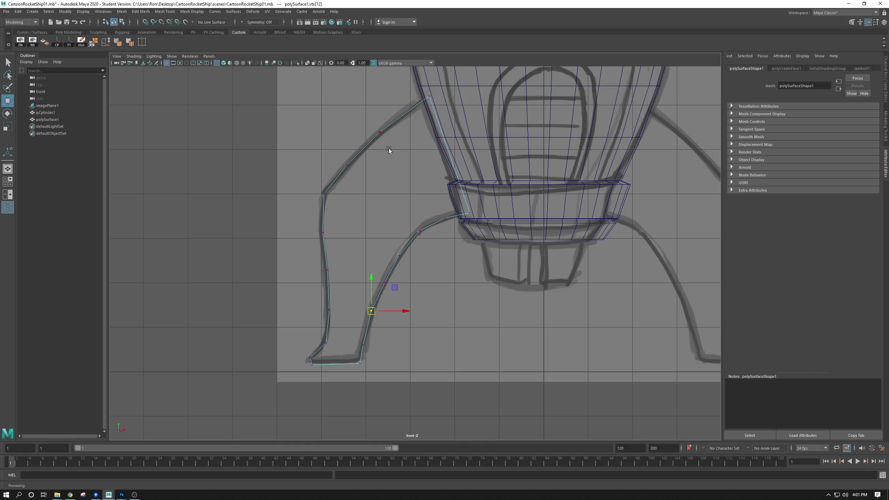
# - Move the upper outer vertex closer to the hull and cut an edge from the inner curve to it with Multi-Cut
pyautogui.click(380, 132)
pyautogui.moveTo(380, 132); pyautogui.dragTo(397, 119)
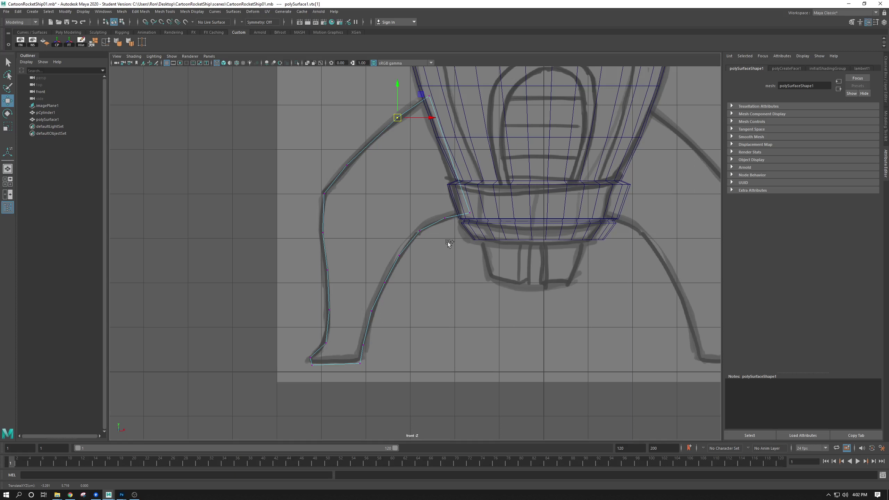
pyautogui.hotkey('ctrl', 'shift', 'x')
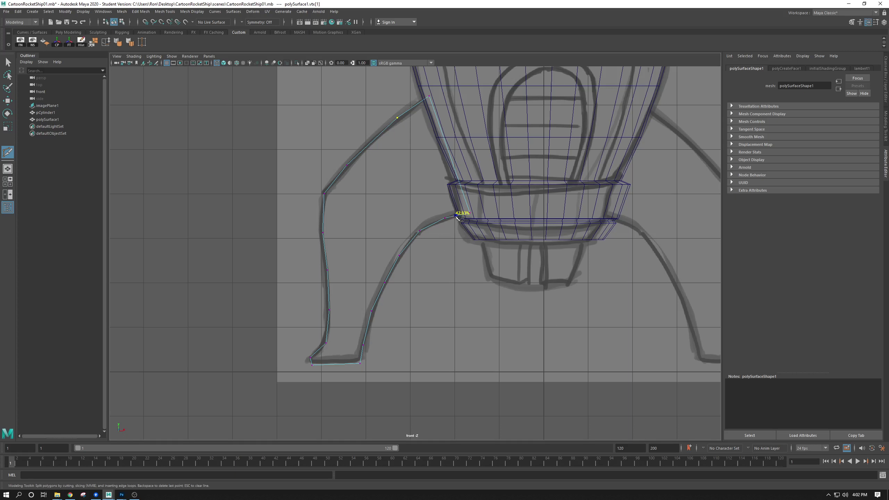
pyautogui.click(444, 218)
pyautogui.click(398, 117)
pyautogui.press('Return')
# - Cut three edges across the lower leg, at the ankle, the shin and just above it, joining inner and outer outlines
pyautogui.click(325, 342)
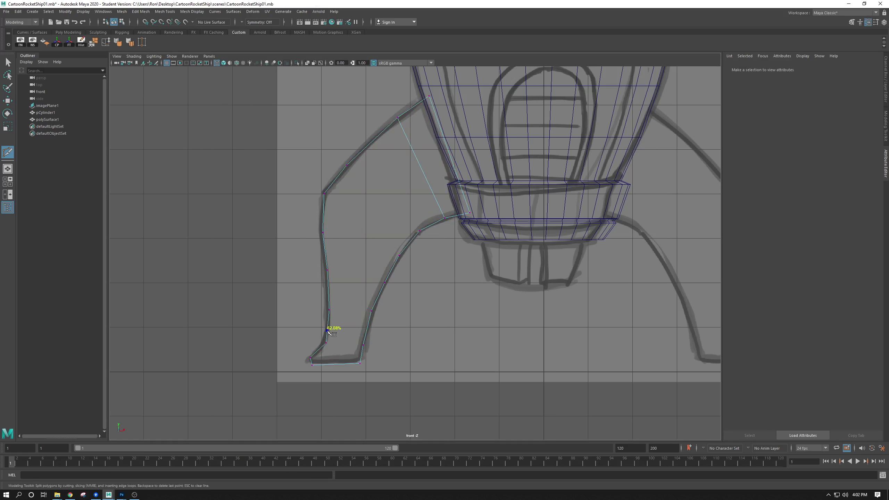
pyautogui.click(363, 344)
pyautogui.click(371, 310)
pyautogui.click(329, 309)
pyautogui.rightClick(337, 328)
pyautogui.moveTo(388, 274); pyautogui.dragTo(385, 282)
pyautogui.click(327, 270)
pyautogui.press('Return')
pyautogui.click(329, 309)
pyautogui.press('Return')
# - Cut three more edges across the upper leg, below, at and above the knee bend, joining both outlines
pyautogui.click(399, 256)
pyautogui.click(322, 232)
pyautogui.press('Return')
pyautogui.click(324, 193)
pyautogui.click(419, 230)
pyautogui.press('Return')
pyautogui.click(398, 118)
pyautogui.press('Escape')
pyautogui.click(347, 165)
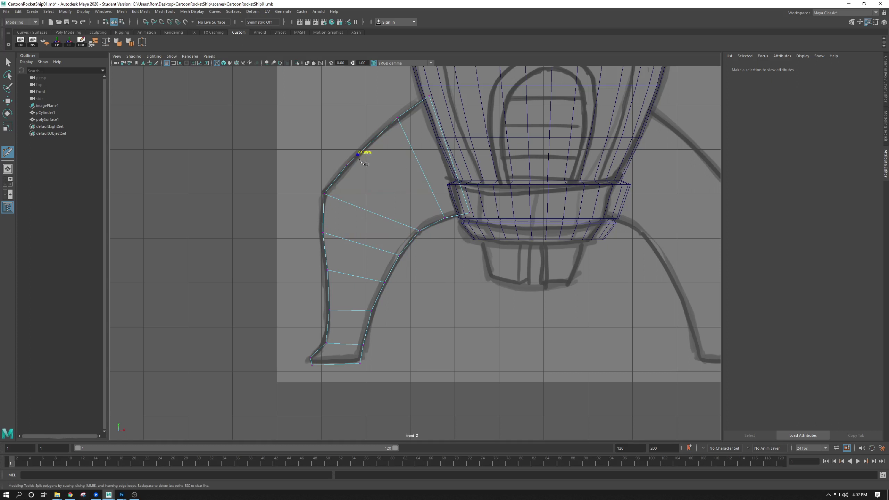
pyautogui.click(433, 224)
# - Move the outer and inner vertices around the knee bend along the sketch to space the cross edges more evenly
pyautogui.press('w')
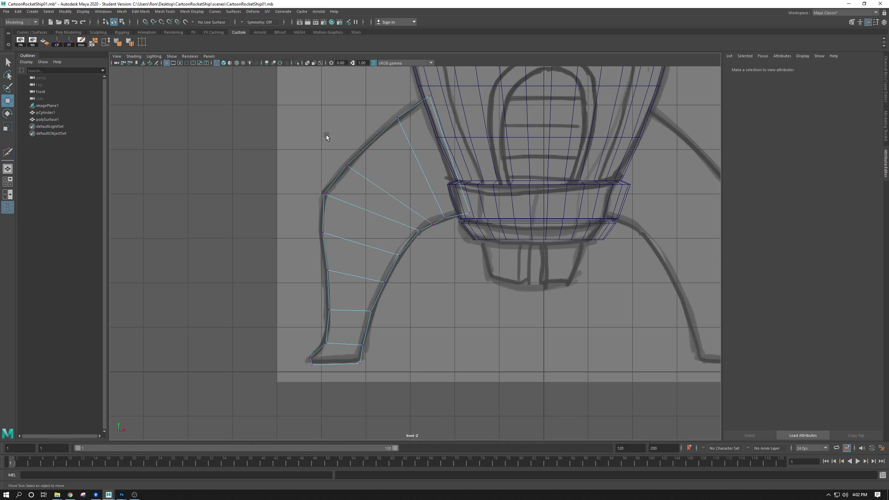
pyautogui.moveTo(326, 135); pyautogui.dragTo(361, 147)
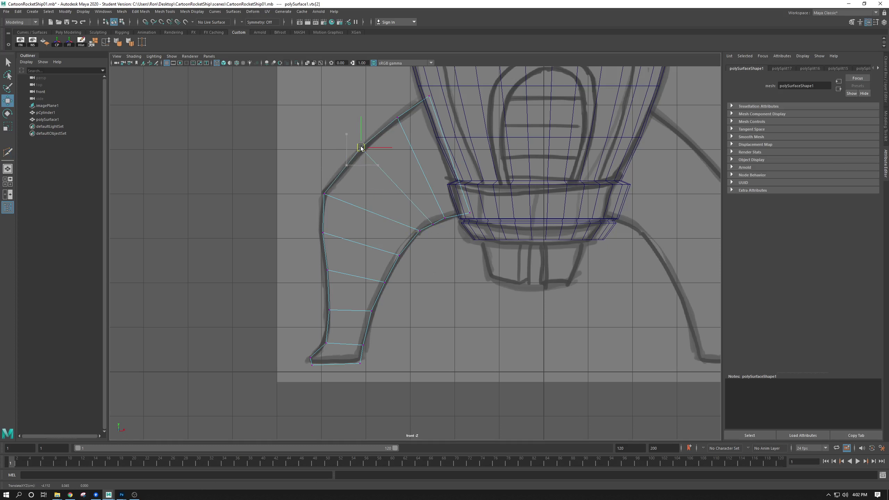
pyautogui.moveTo(314, 181)
pyautogui.mouseDown()
pyautogui.moveTo(330, 200)
pyautogui.moveTo(328, 190)
pyautogui.mouseUp()
pyautogui.click(418, 230)
pyautogui.moveTo(418, 231); pyautogui.dragTo(412, 239)
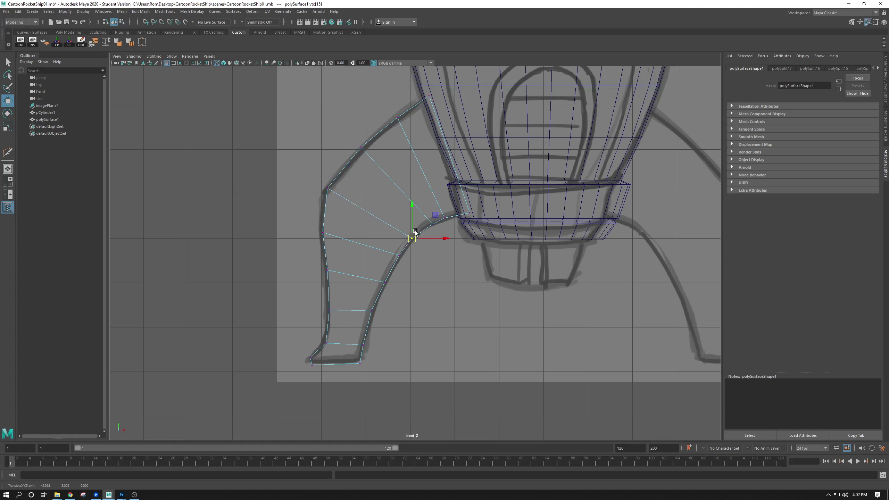
pyautogui.click(359, 364)
pyautogui.moveTo(479, 198); pyautogui.dragTo(446, 222)
pyautogui.click(398, 118)
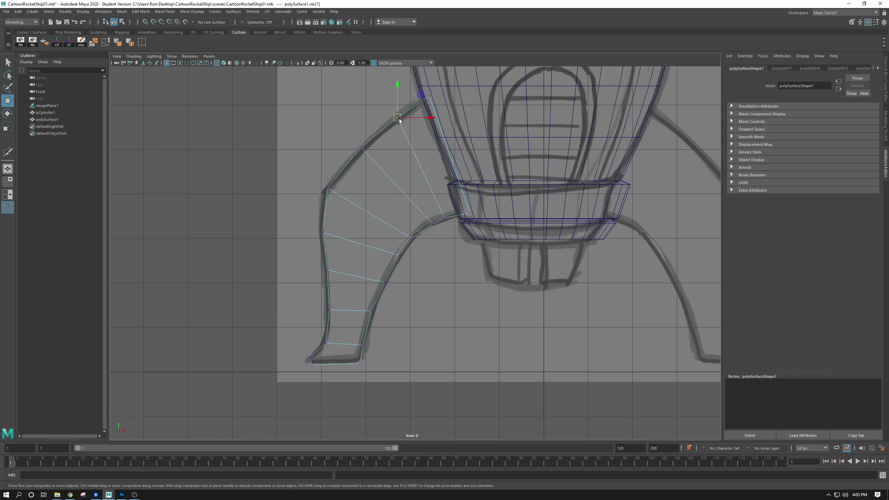
# - Return the leg to object mode in the perspective view and clear the selection
pyautogui.press('space')
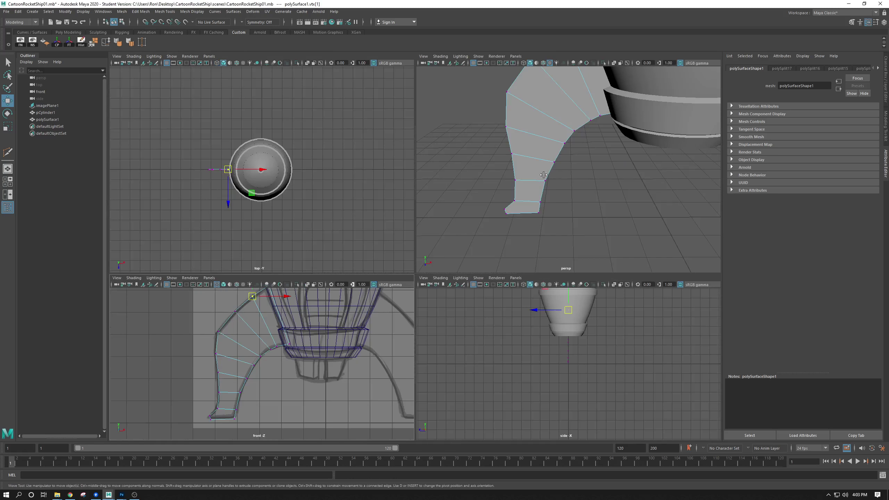
pyautogui.press('space')
pyautogui.keyDown('alt'); pyautogui.moveTo(515, 149); pyautogui.dragTo(423, 195); pyautogui.keyUp('alt')
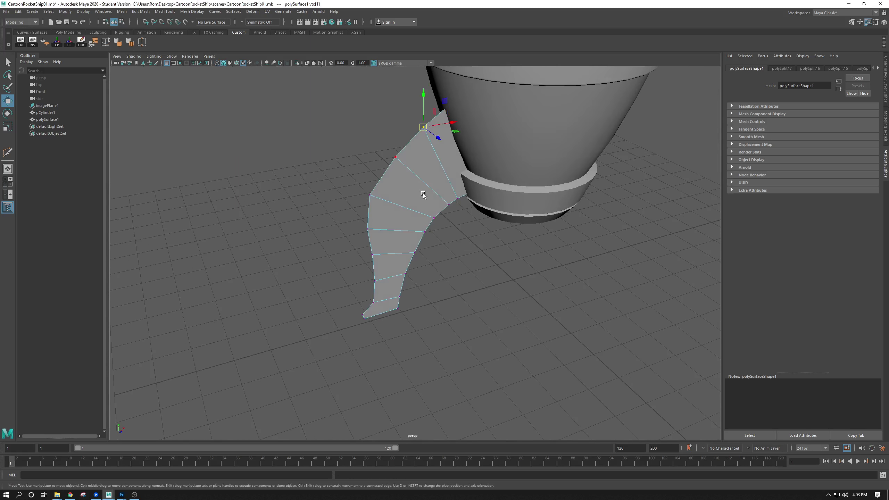
pyautogui.moveTo(424, 195); pyautogui.dragTo(386, 171, button='right')
pyautogui.click(405, 209)
pyautogui.click(439, 229)
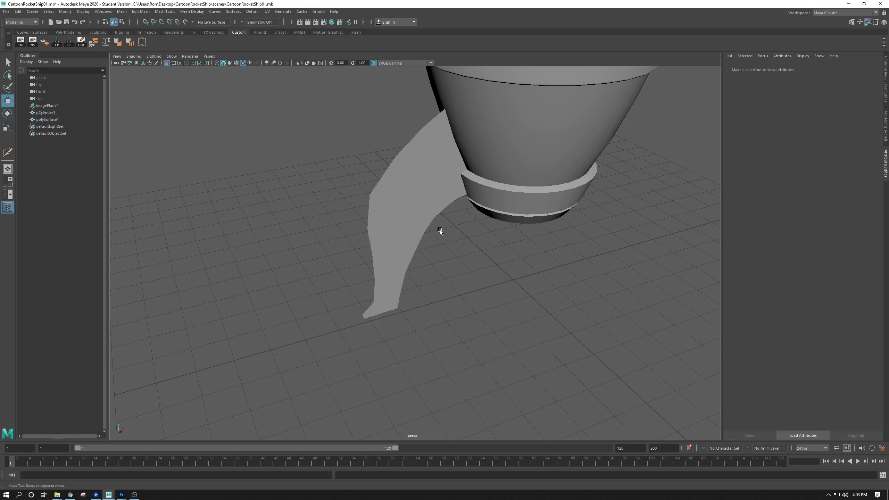
# - Extrude all faces of the divided leg outward to a local Z translate of about 0.375
pyautogui.click(406, 159)
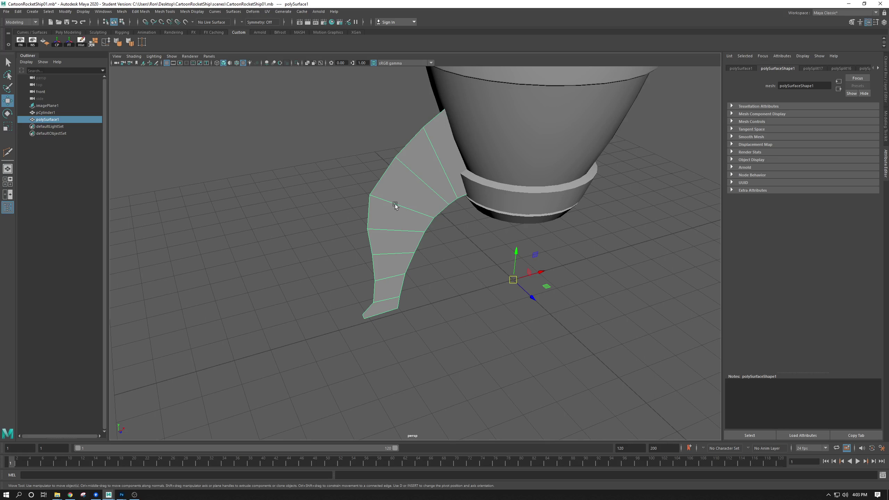
pyautogui.keyDown('alt'); pyautogui.moveTo(395, 204); pyautogui.dragTo(471, 236); pyautogui.keyUp('alt')
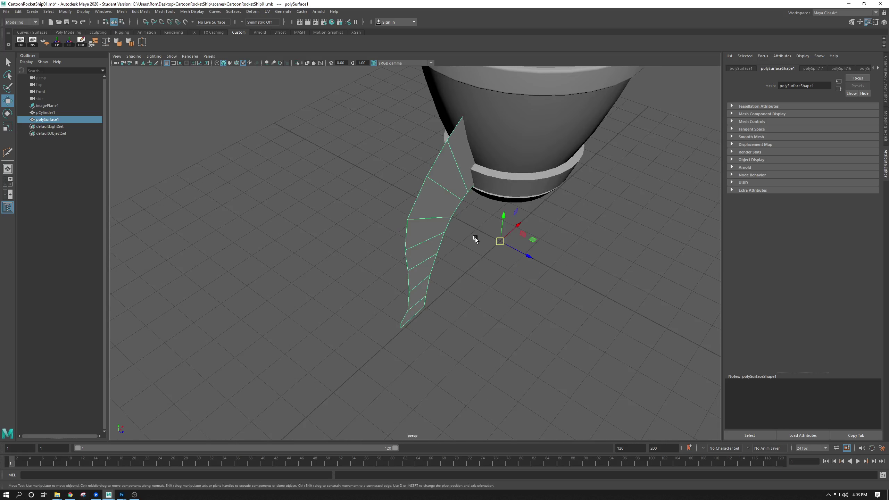
pyautogui.hotkey('ctrl', 'e')
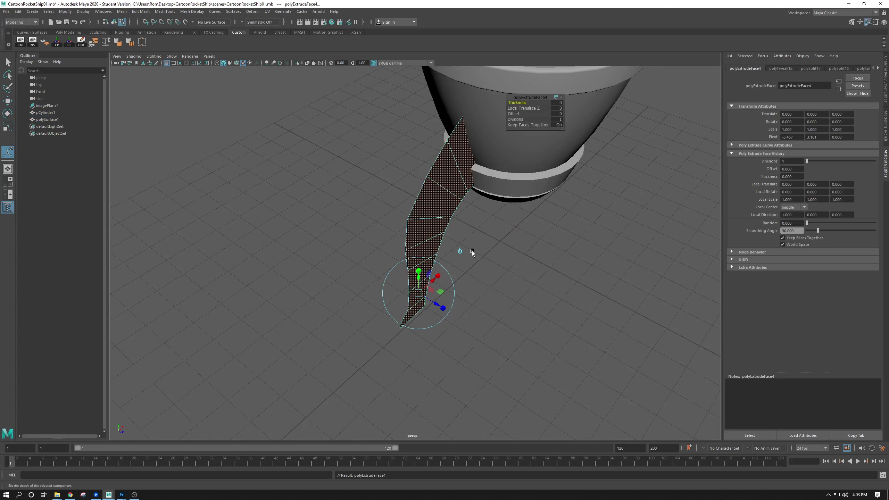
pyautogui.moveTo(438, 301); pyautogui.dragTo(400, 348)
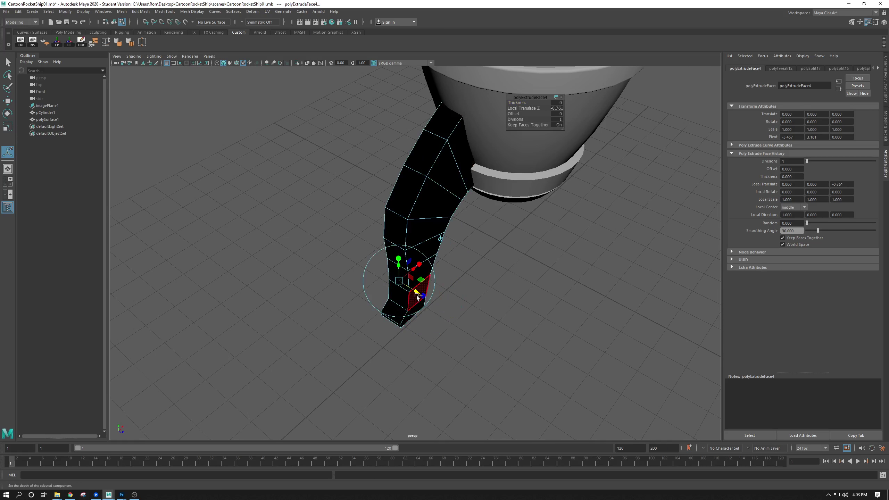
pyautogui.moveTo(415, 292)
pyautogui.mouseDown()
pyautogui.moveTo(440, 320)
pyautogui.moveTo(412, 296)
pyautogui.mouseUp()
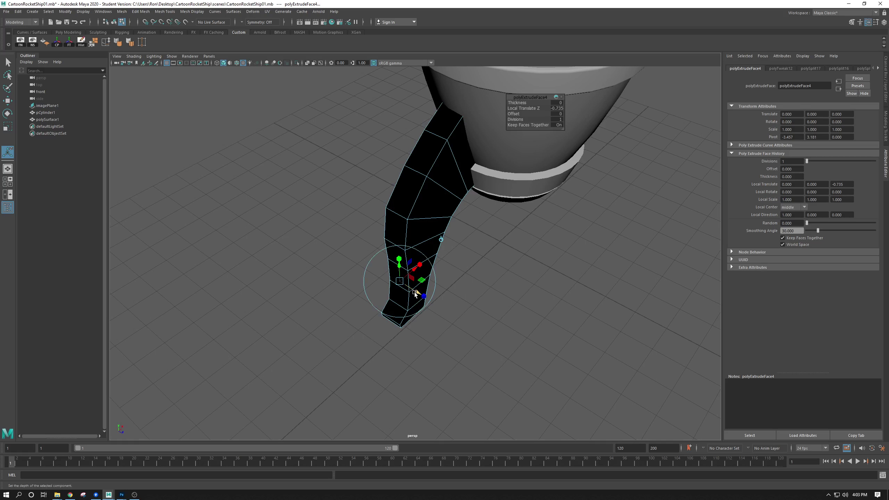
pyautogui.moveTo(412, 295); pyautogui.dragTo(445, 311)
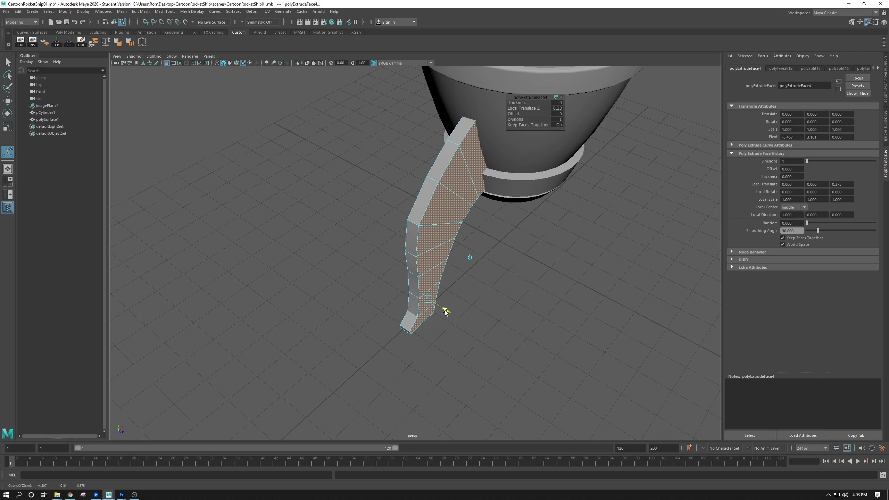
# - Deepen the leg's face extrusion to a local Z translate of about 0.576 and return the leg to object mode
pyautogui.moveTo(445, 311); pyautogui.dragTo(425, 266)
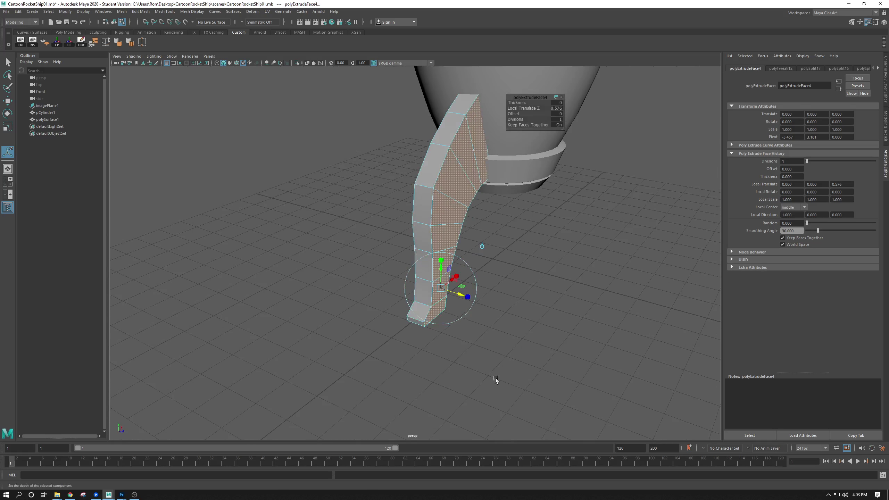
pyautogui.press('w')
pyautogui.scroll(-2, 493, 296)
pyautogui.moveTo(432, 213); pyautogui.dragTo(438, 205, button='right')
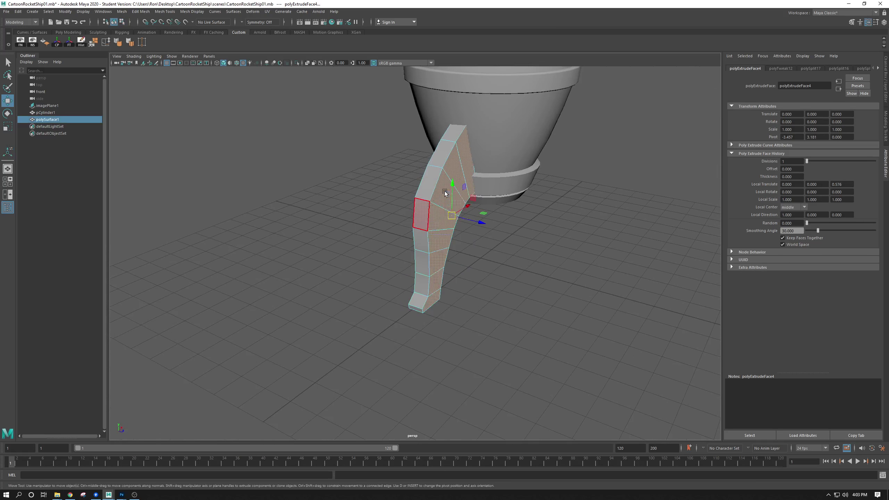
# - Center the pivot of the extruded leg
pyautogui.moveTo(449, 223)
pyautogui.keyDown('alt'); pyautogui.mouseDown()
pyautogui.moveTo(456, 272)
pyautogui.moveTo(448, 258)
pyautogui.moveTo(512, 266)
pyautogui.moveTo(505, 273)
pyautogui.moveTo(464, 236)
pyautogui.moveTo(502, 225)
pyautogui.moveTo(432, 230)
pyautogui.moveTo(416, 213)
pyautogui.moveTo(441, 211)
pyautogui.mouseUp(); pyautogui.keyUp('alt')
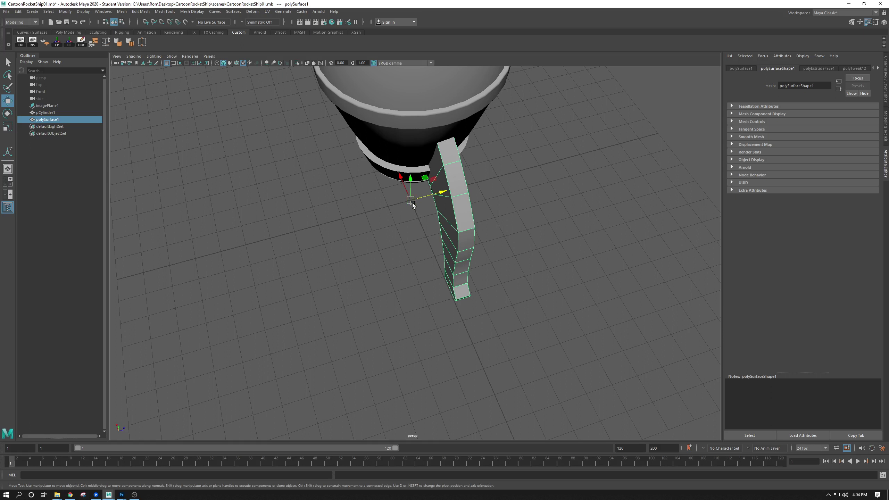
pyautogui.keyDown('alt'); pyautogui.moveTo(421, 216); pyautogui.dragTo(501, 263); pyautogui.keyUp('alt')
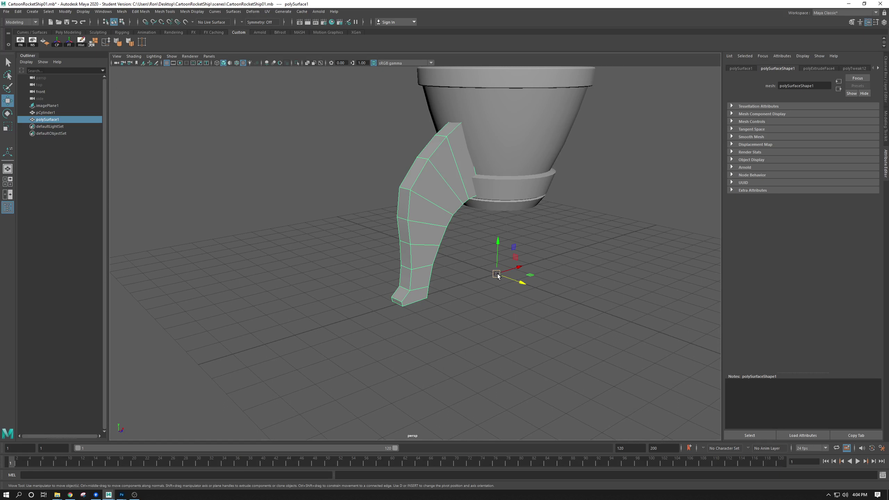
pyautogui.keyDown('alt'); pyautogui.moveTo(497, 274); pyautogui.dragTo(465, 154); pyautogui.keyUp('alt')
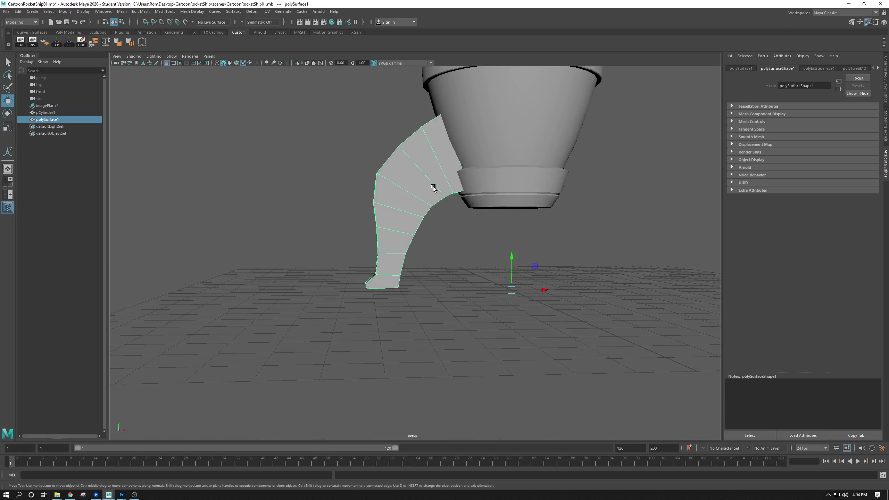
pyautogui.click(66, 11)
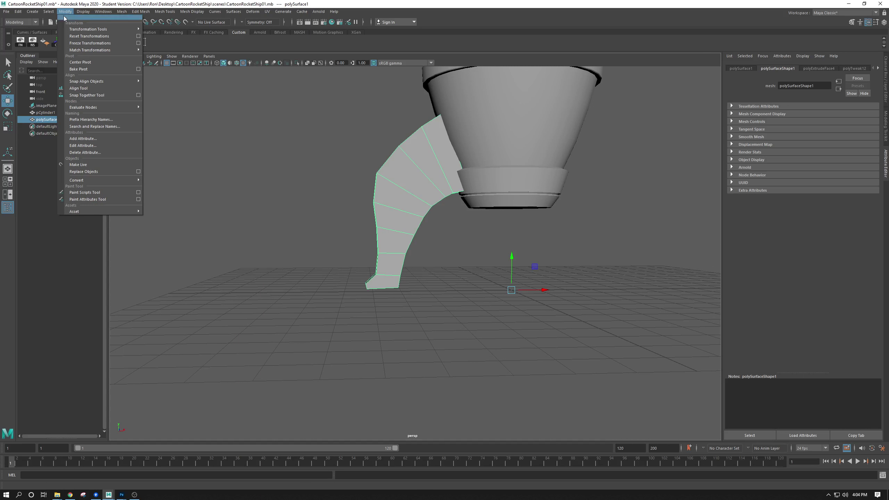
pyautogui.click(88, 63)
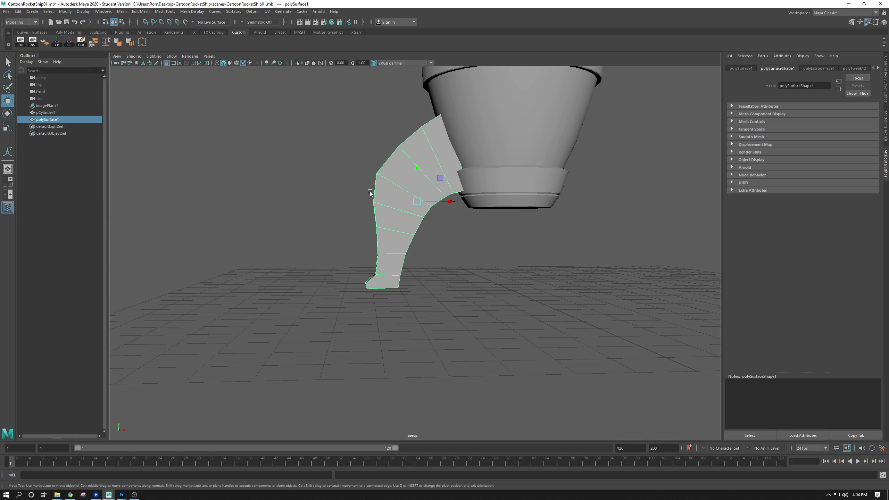
# - Select the hull and show it with the leg in an enlarged wireframe top view
pyautogui.keyDown('alt'); pyautogui.moveTo(373, 194); pyautogui.dragTo(429, 224); pyautogui.keyUp('alt')
pyautogui.keyDown('alt'); pyautogui.moveTo(428, 224); pyautogui.dragTo(361, 148, button='right'); pyautogui.keyUp('alt')
pyautogui.click(458, 154)
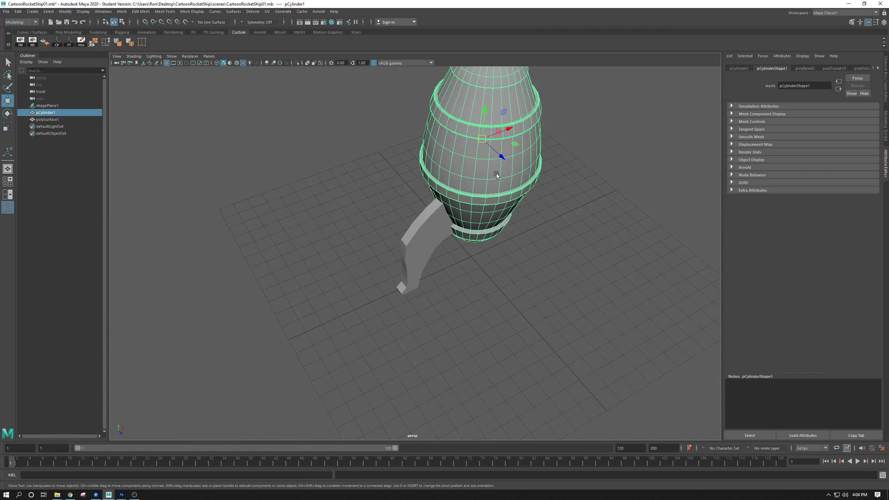
pyautogui.press('space')
pyautogui.press('f')
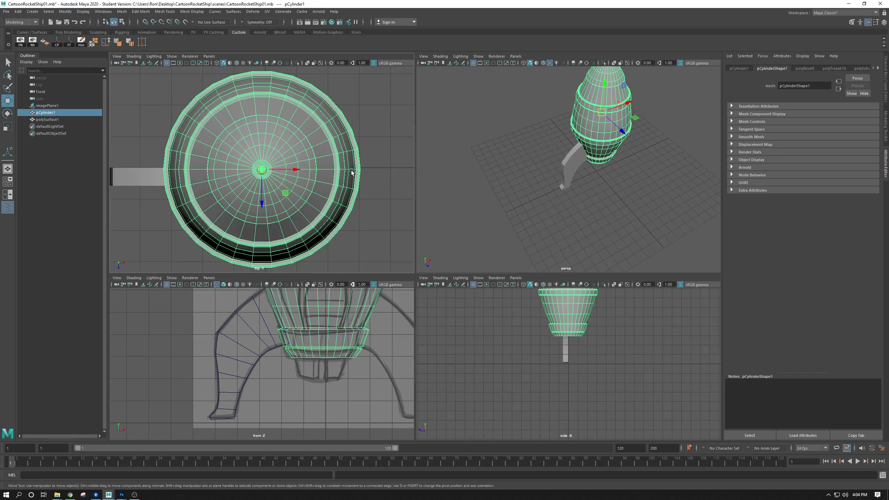
pyautogui.press('4')
pyautogui.keyDown('alt'); pyautogui.moveTo(353, 183); pyautogui.dragTo(354, 190, button='right'); pyautogui.keyUp('alt')
pyautogui.keyDown('alt'); pyautogui.moveTo(353, 189); pyautogui.dragTo(341, 199, button='middle'); pyautogui.keyUp('alt')
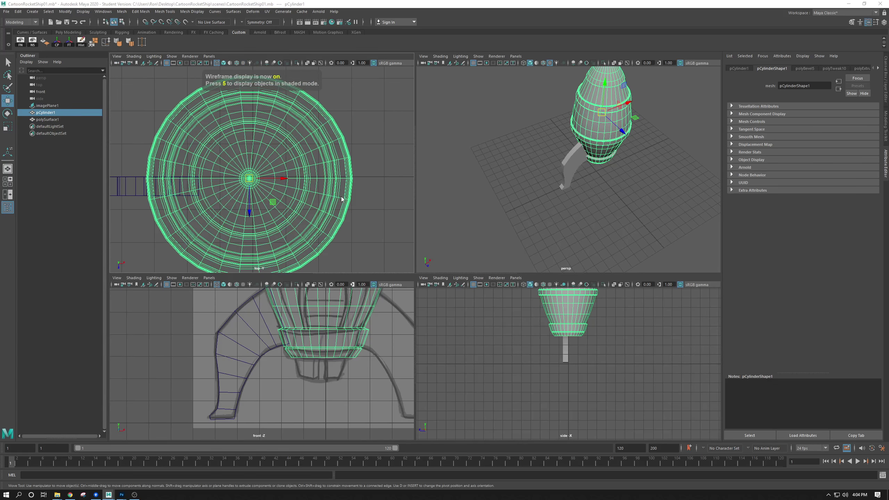
pyautogui.press('space')
pyautogui.keyDown('alt'); pyautogui.moveTo(454, 213); pyautogui.dragTo(448, 245, button='right'); pyautogui.keyUp('alt')
pyautogui.keyDown('alt'); pyautogui.moveTo(404, 223); pyautogui.dragTo(393, 246, button='right'); pyautogui.keyUp('alt')
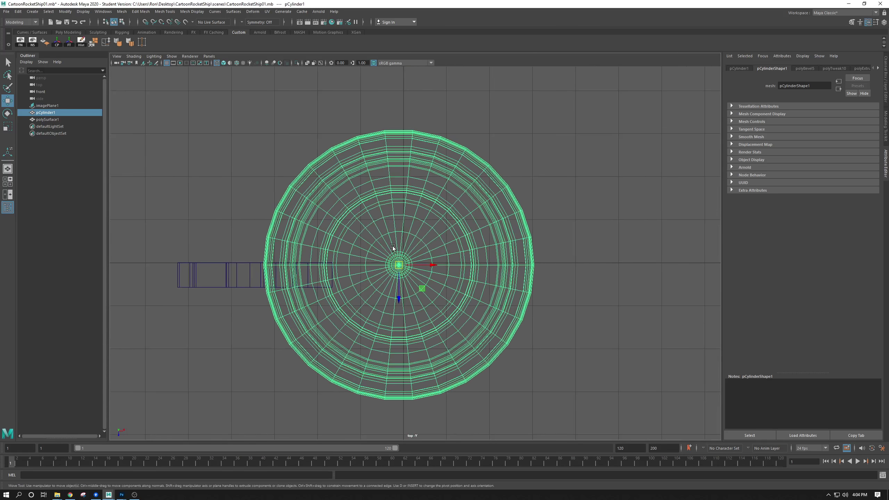
# - Reselect the hull and center its pivot, returning to the top view
pyautogui.click(222, 281)
pyautogui.click(229, 288)
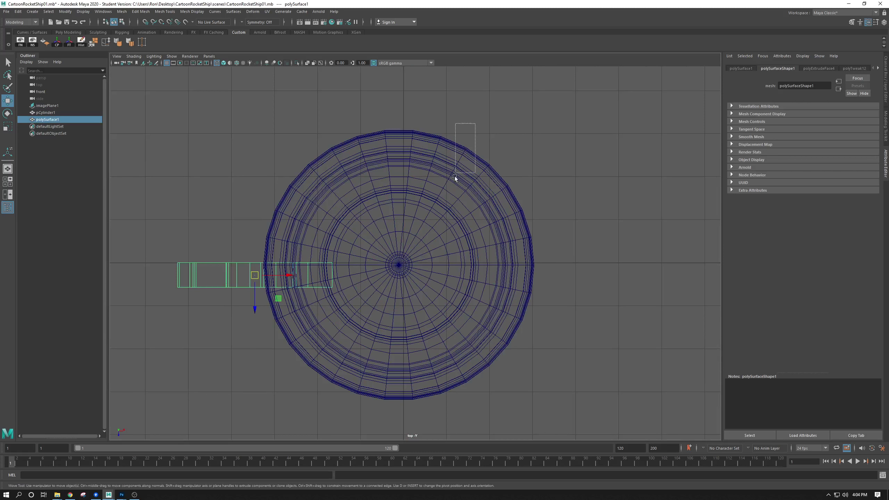
pyautogui.moveTo(475, 123); pyautogui.dragTo(454, 177)
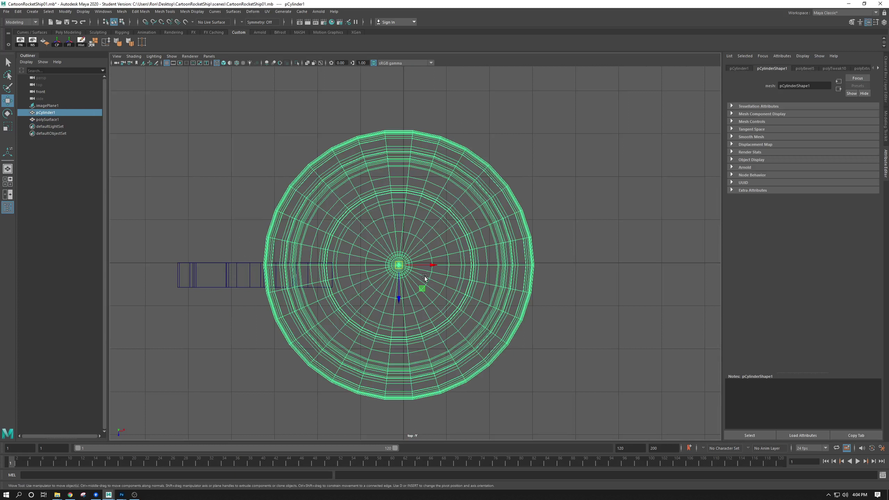
pyautogui.moveTo(487, 115); pyautogui.dragTo(442, 184)
pyautogui.scroll(1, 402, 289)
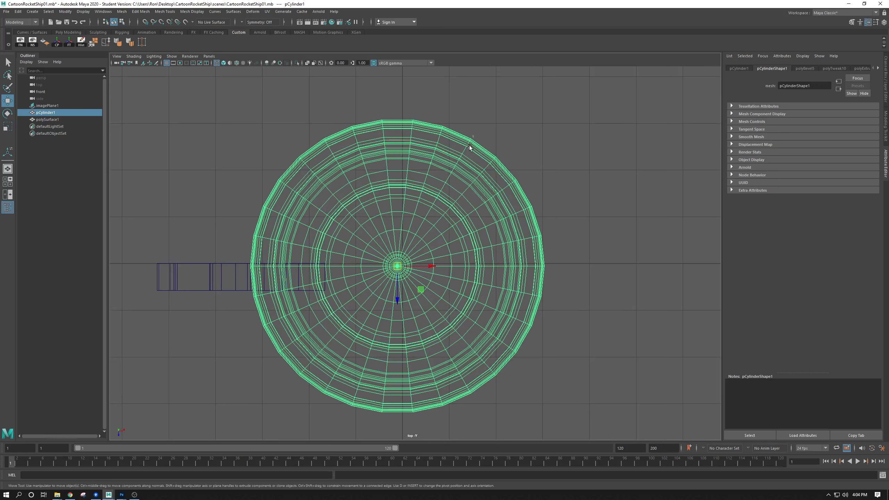
pyautogui.press('space')
pyautogui.press('space')
pyautogui.keyDown('alt'); pyautogui.moveTo(546, 171); pyautogui.dragTo(417, 202); pyautogui.keyUp('alt')
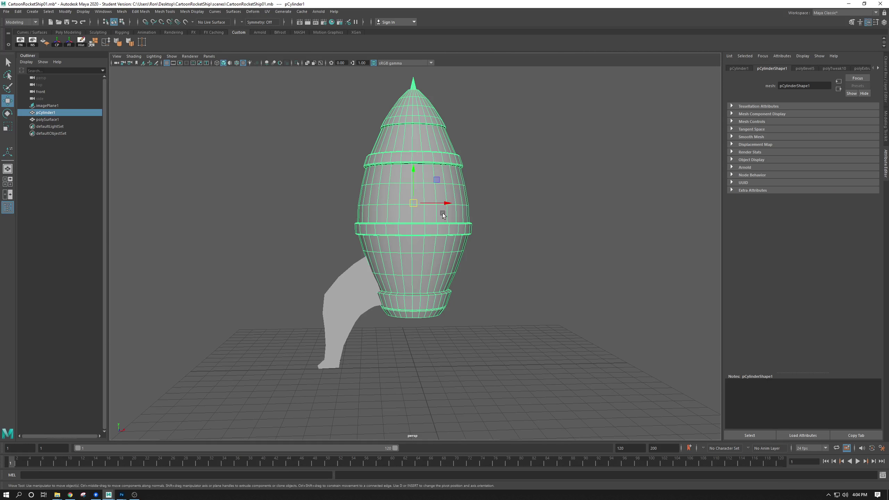
pyautogui.click(57, 44)
pyautogui.press('space')
pyautogui.press('space')
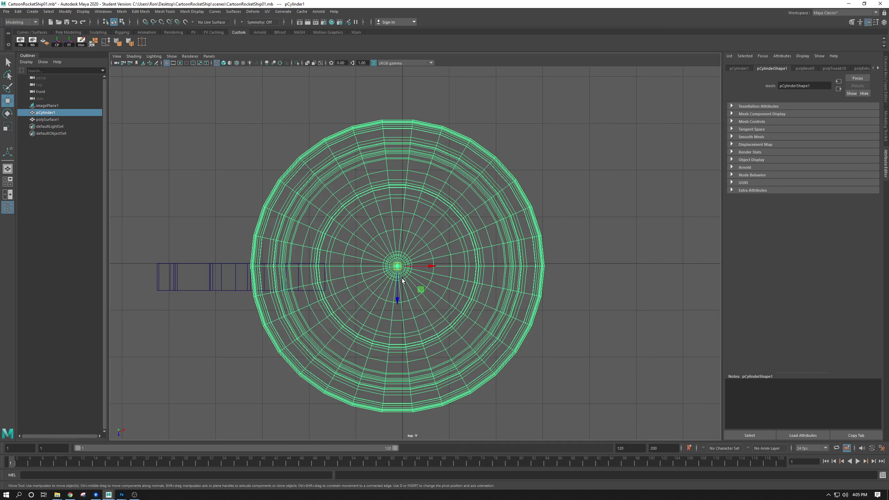
# - Snap the hull's center to the grid origin and the leg's center onto the X axis in the top view
pyautogui.moveTo(414, 266); pyautogui.dragTo(621, 303)
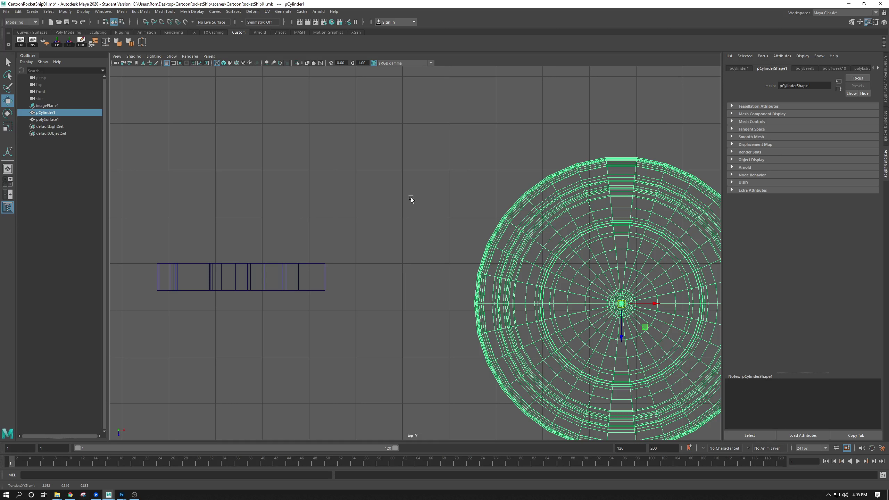
pyautogui.press('space')
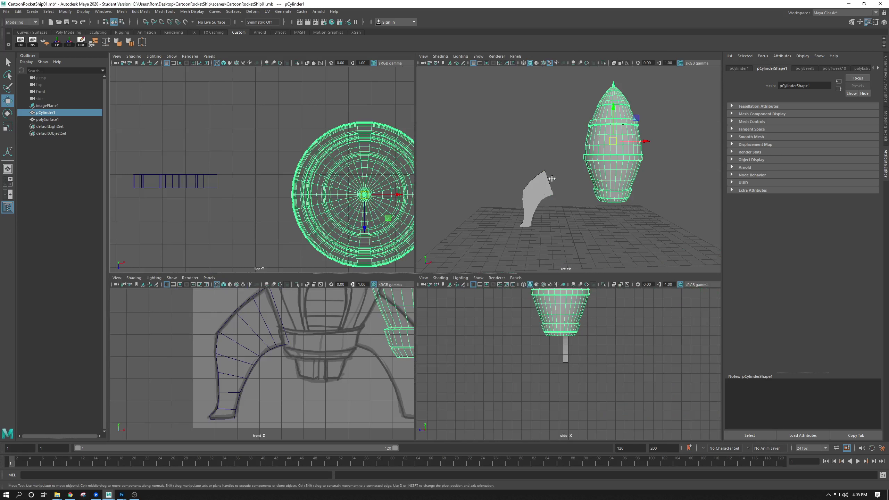
pyautogui.press('space')
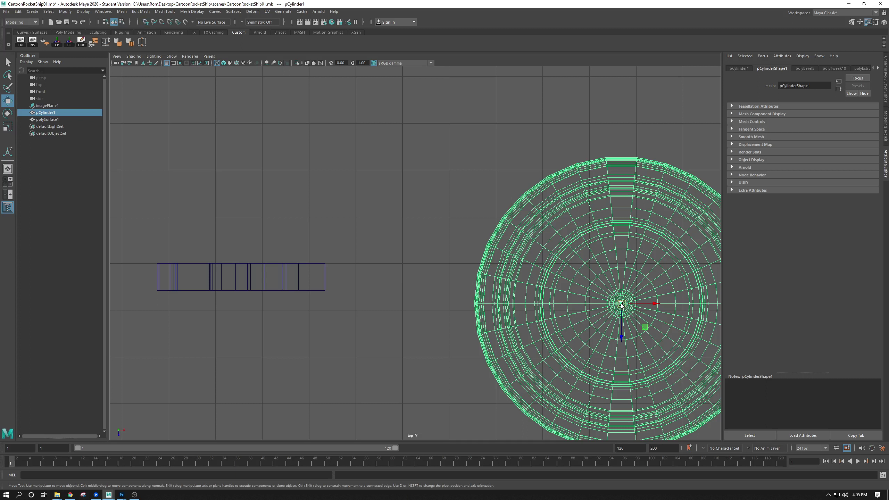
pyautogui.moveTo(621, 304); pyautogui.dragTo(391, 250)
pyautogui.moveTo(214, 240); pyautogui.dragTo(239, 272)
pyautogui.press('x')
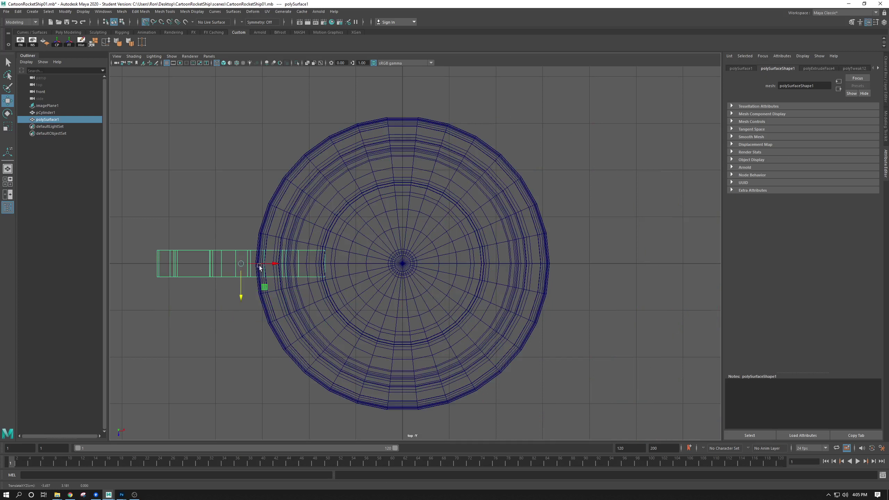
pyautogui.press('space')
pyautogui.press('space')
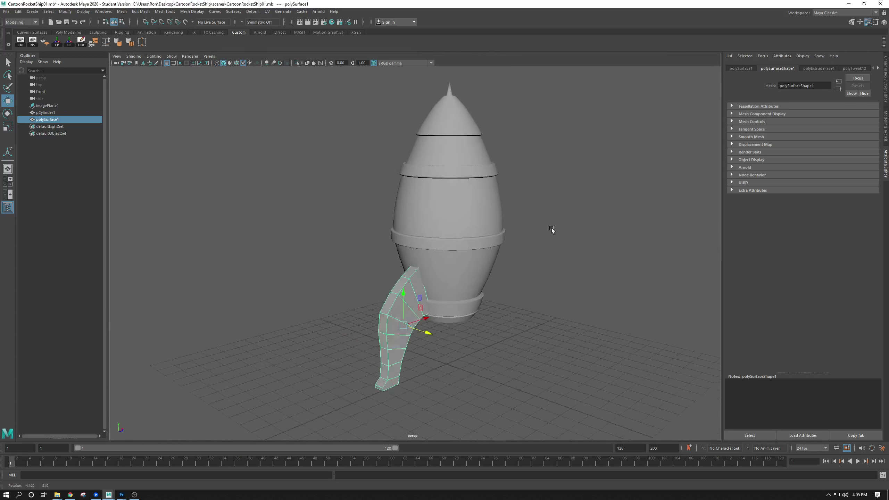
# - Examine the leg's thickness, profile and alignment with the hull from several sides in the perspective view
pyautogui.keyDown('alt'); pyautogui.moveTo(551, 227); pyautogui.dragTo(525, 157); pyautogui.keyUp('alt')
pyautogui.click(454, 221)
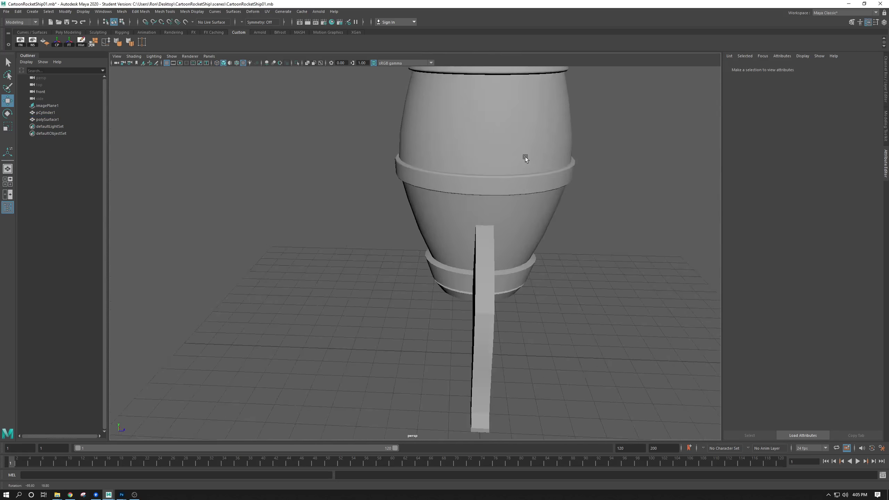
pyautogui.keyDown('alt'); pyautogui.moveTo(525, 157); pyautogui.dragTo(438, 175, button='right'); pyautogui.keyUp('alt')
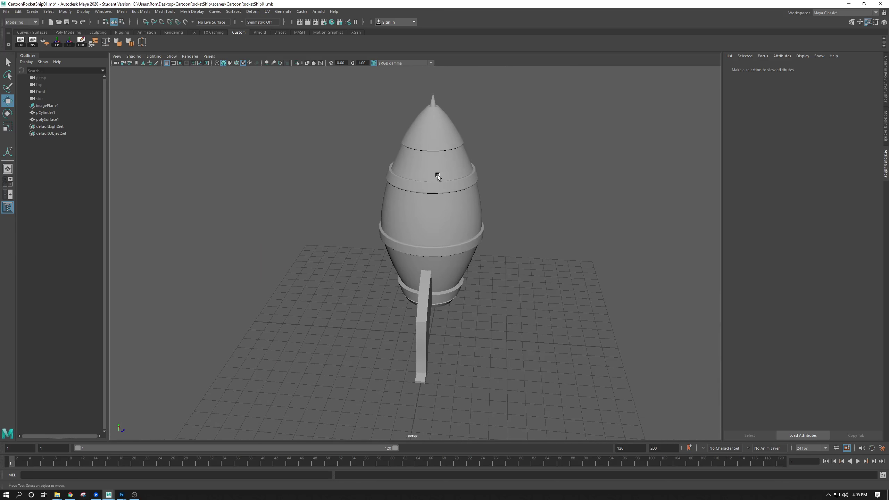
pyautogui.click(437, 175)
pyautogui.click(484, 252)
pyautogui.keyDown('alt'); pyautogui.moveTo(484, 252); pyautogui.dragTo(433, 304); pyautogui.keyUp('alt')
pyautogui.click(333, 286)
pyautogui.keyDown('alt'); pyautogui.moveTo(333, 286); pyautogui.dragTo(400, 212, button='middle'); pyautogui.keyUp('alt')
pyautogui.keyDown('alt'); pyautogui.moveTo(401, 213); pyautogui.dragTo(435, 240, button='right'); pyautogui.keyUp('alt')
pyautogui.keyDown('alt'); pyautogui.moveTo(434, 240); pyautogui.dragTo(486, 177); pyautogui.keyUp('alt')
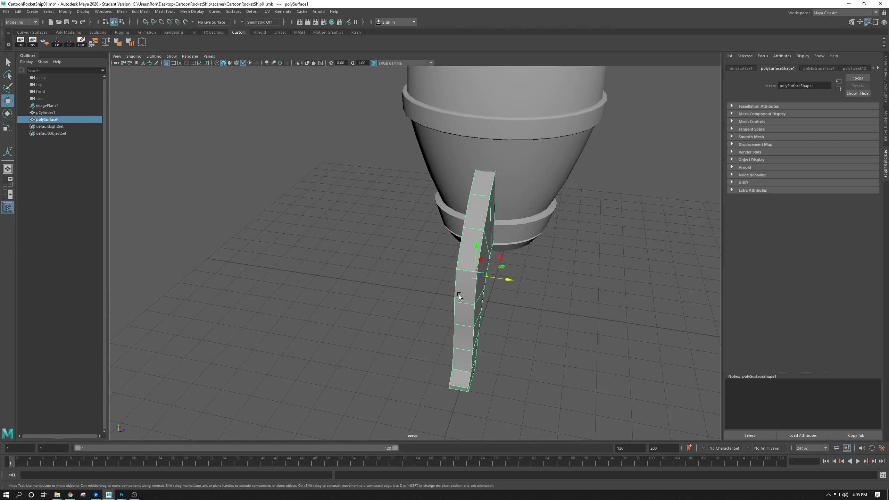
pyautogui.keyDown('alt'); pyautogui.moveTo(453, 335); pyautogui.dragTo(461, 214); pyautogui.keyUp('alt')
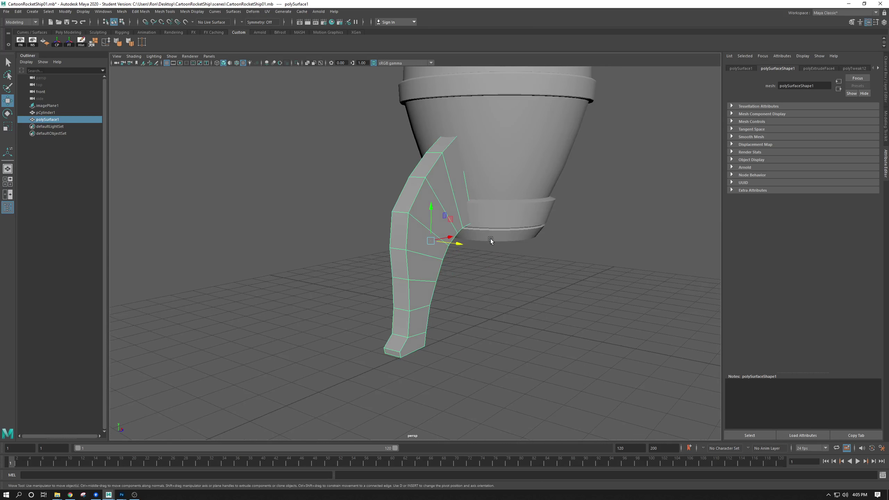
pyautogui.keyDown('alt'); pyautogui.moveTo(418, 320); pyautogui.dragTo(364, 262); pyautogui.keyUp('alt')
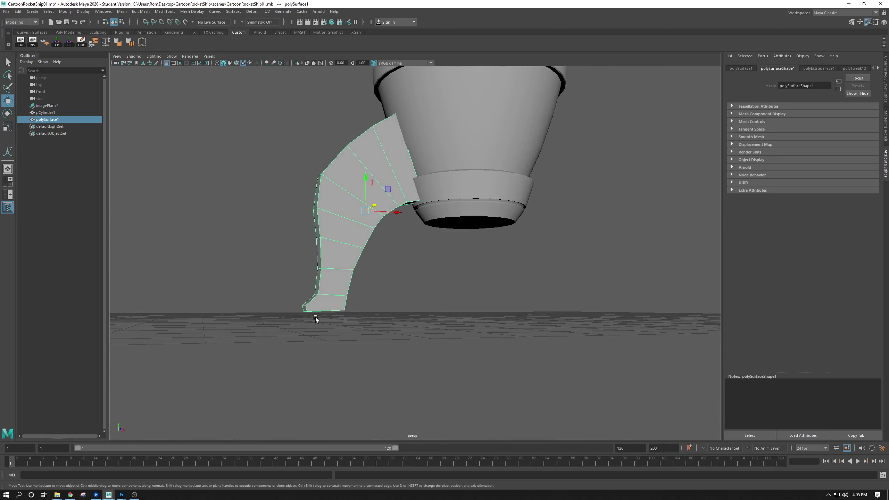
pyautogui.keyDown('alt'); pyautogui.moveTo(335, 301); pyautogui.dragTo(441, 281); pyautogui.keyUp('alt')
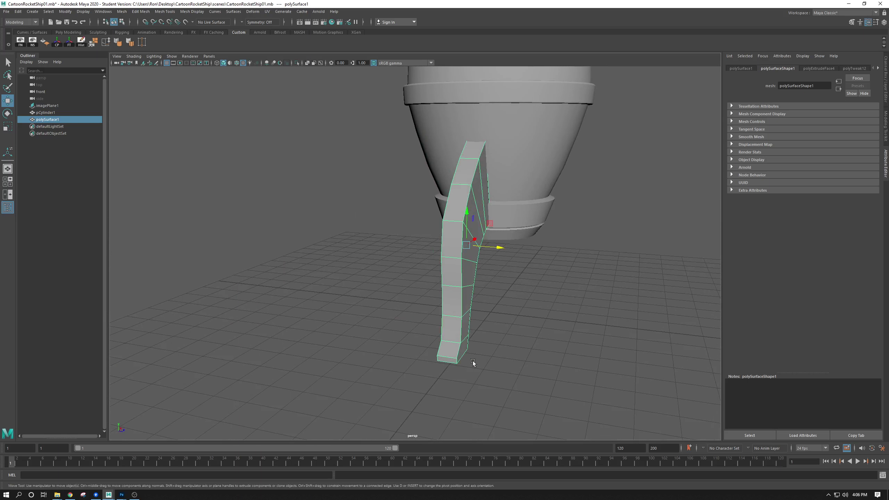
# - Select the leg's end face toward the hull with soft selection enabled and ready it for scaling
pyautogui.keyDown('alt'); pyautogui.moveTo(484, 190); pyautogui.dragTo(282, 248); pyautogui.keyUp('alt')
pyautogui.moveTo(282, 248); pyautogui.dragTo(279, 264, button='right')
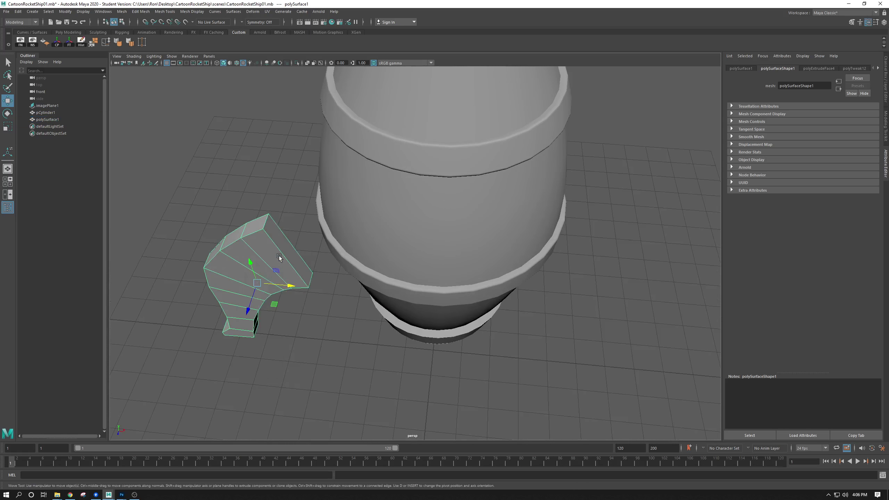
pyautogui.click(287, 250)
pyautogui.keyDown('alt'); pyautogui.moveTo(305, 288); pyautogui.dragTo(298, 241); pyautogui.keyUp('alt')
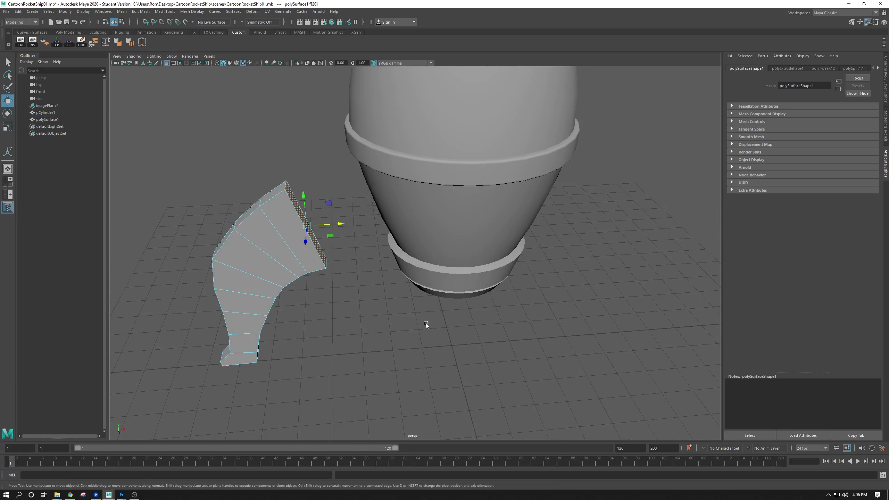
pyautogui.press('b')
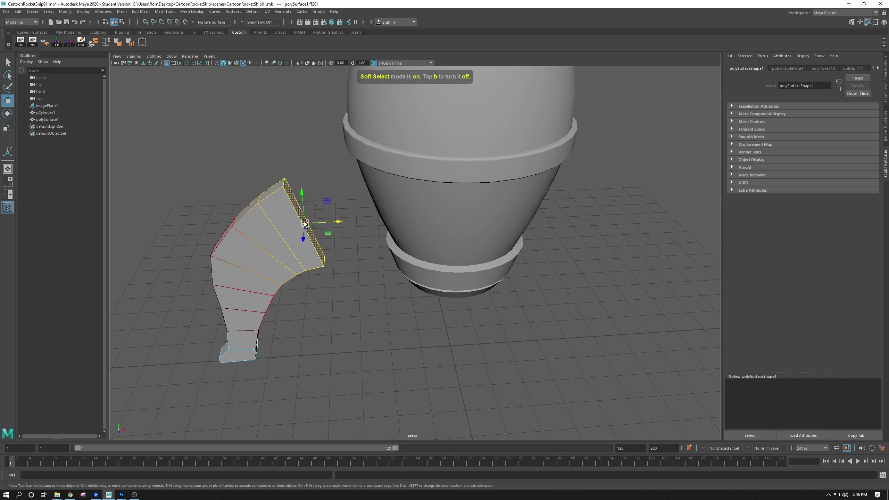
pyautogui.press('e')
pyautogui.press('r')
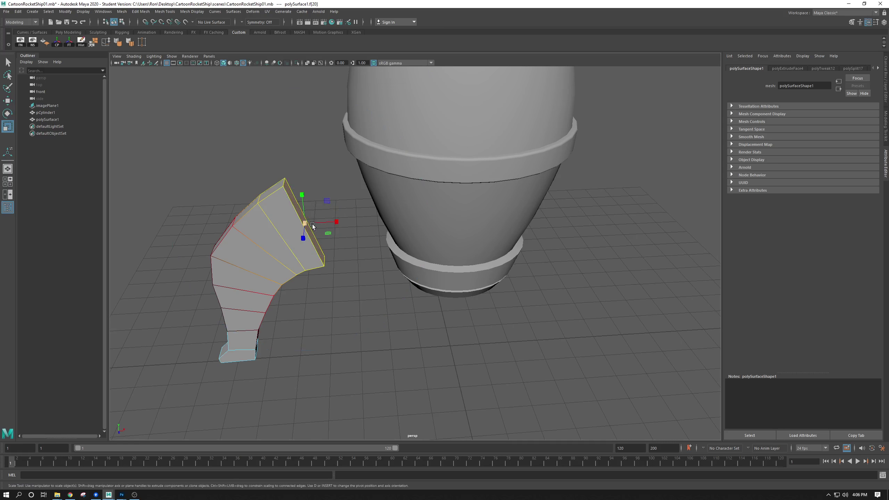
# - Scale the upper end face of the rocket leg with soft selection
pyautogui.moveTo(303, 223); pyautogui.dragTo(324, 249)
pyautogui.press('w')
pyautogui.press('w')
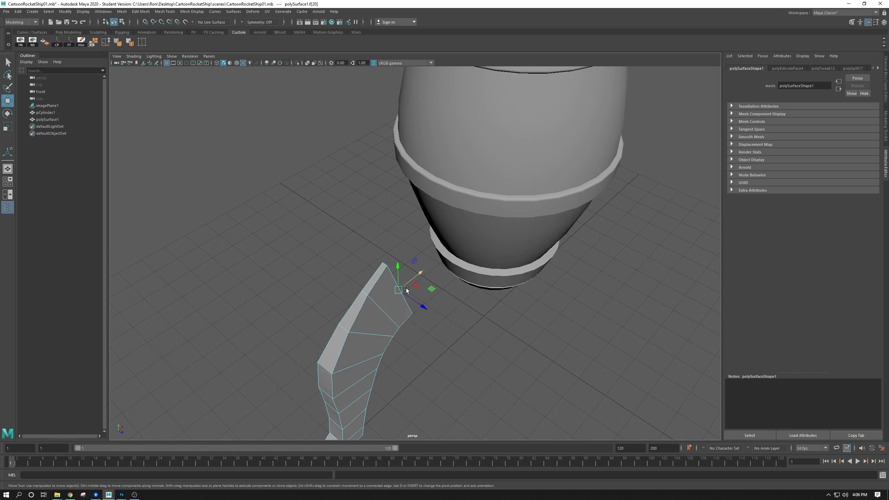
# - Select the whole leg and move it toward the rocket so its upper end meets the hull
pyautogui.keyDown('alt'); pyautogui.moveTo(403, 291); pyautogui.dragTo(357, 304); pyautogui.keyUp('alt')
pyautogui.click(384, 326)
pyautogui.moveTo(329, 280); pyautogui.dragTo(363, 260, button='right')
pyautogui.moveTo(341, 316); pyautogui.dragTo(443, 291)
pyautogui.click(394, 288)
pyautogui.keyDown('alt'); pyautogui.moveTo(464, 346); pyautogui.dragTo(352, 193); pyautogui.keyUp('alt')
pyautogui.click(353, 193)
# - Try a bevel on the leg's long outer edges with fraction 0.8 and 1 segment
pyautogui.keyDown('alt'); pyautogui.moveTo(361, 255); pyautogui.dragTo(514, 178); pyautogui.keyUp('alt')
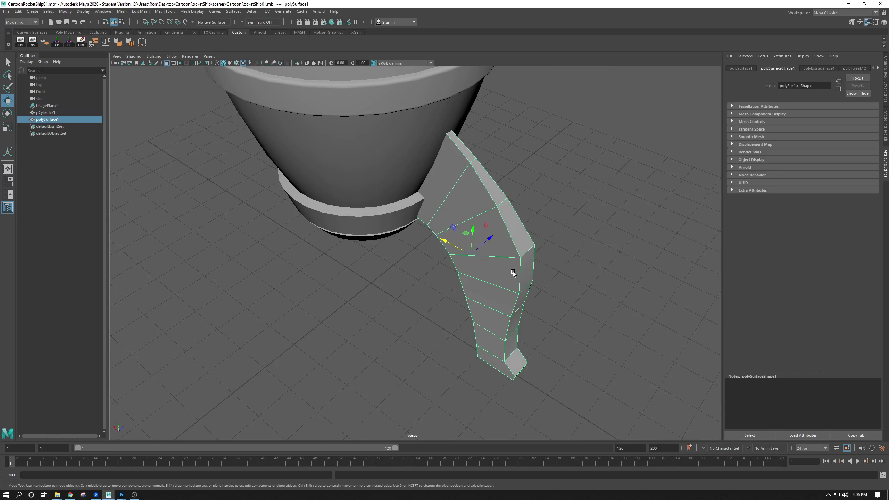
pyautogui.keyDown('alt'); pyautogui.moveTo(512, 272); pyautogui.dragTo(391, 237); pyautogui.keyUp('alt')
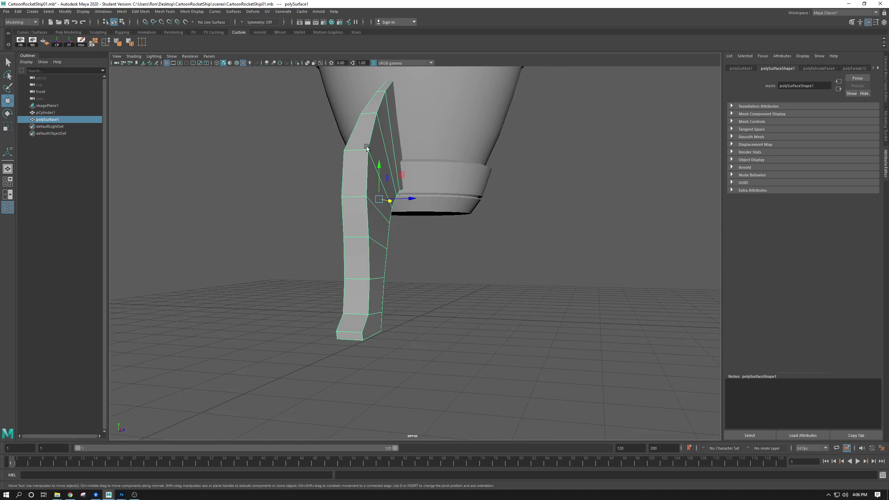
pyautogui.keyDown('alt'); pyautogui.moveTo(380, 166); pyautogui.dragTo(446, 194); pyautogui.keyUp('alt')
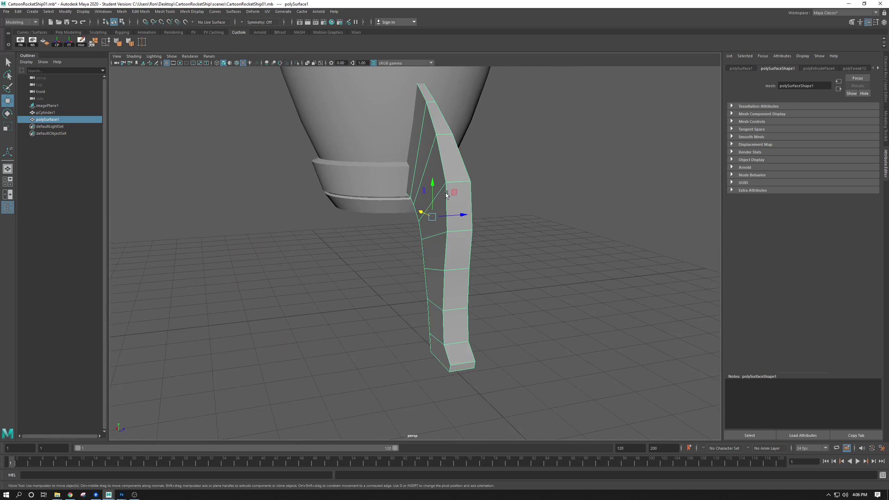
pyautogui.rightClick(443, 157)
pyautogui.doubleClick(441, 151)
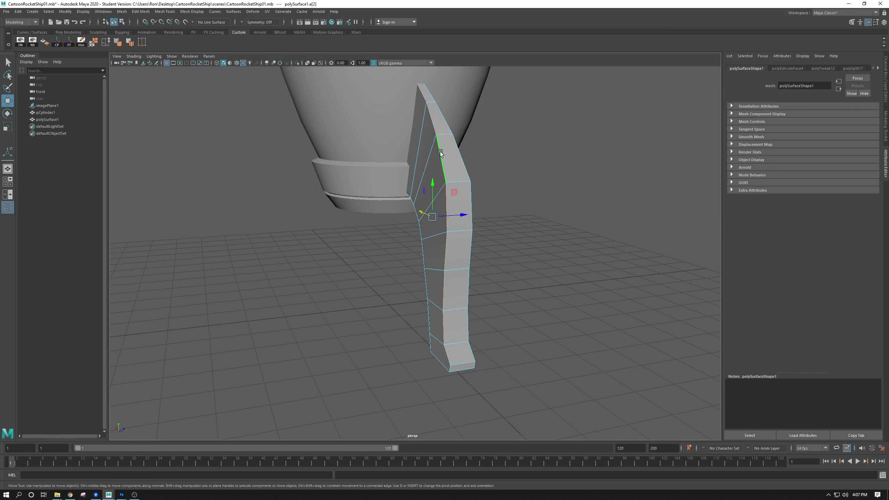
pyautogui.keyDown('alt'); pyautogui.moveTo(447, 282); pyautogui.dragTo(522, 269); pyautogui.keyUp('alt')
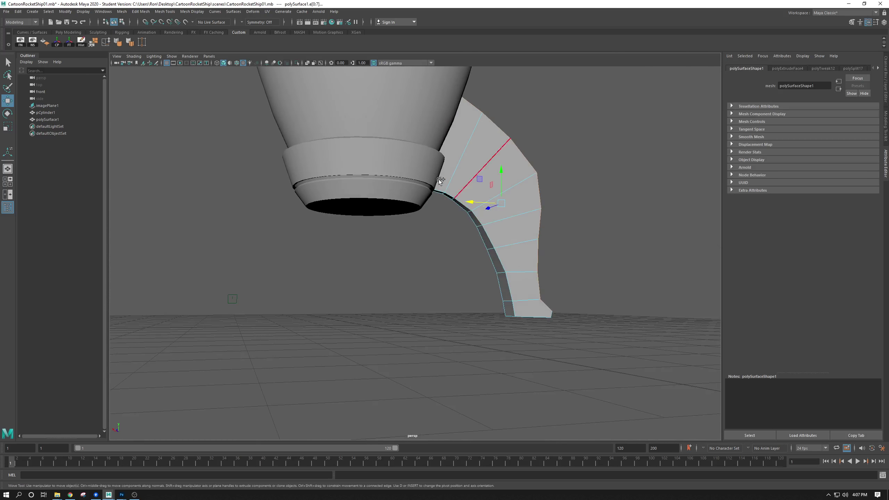
pyautogui.keyDown('alt'); pyautogui.moveTo(498, 315); pyautogui.dragTo(416, 197); pyautogui.keyUp('alt')
pyautogui.keyDown('alt'); pyautogui.moveTo(486, 288); pyautogui.dragTo(446, 174); pyautogui.keyUp('alt')
pyautogui.keyDown('alt'); pyautogui.moveTo(392, 255); pyautogui.dragTo(451, 263); pyautogui.keyUp('alt')
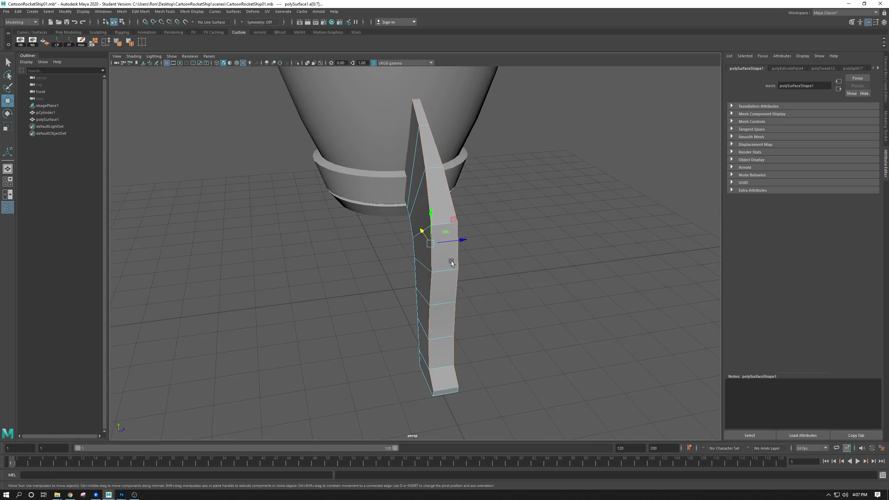
pyautogui.hotkey('ctrl', 'b')
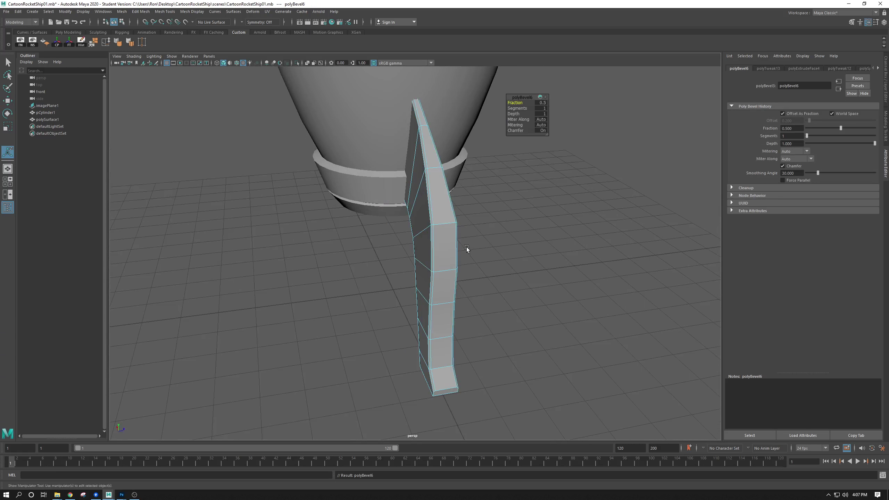
pyautogui.moveTo(514, 103); pyautogui.dragTo(517, 103)
pyautogui.moveTo(515, 102); pyautogui.dragTo(522, 111, button='middle')
pyautogui.click(520, 108)
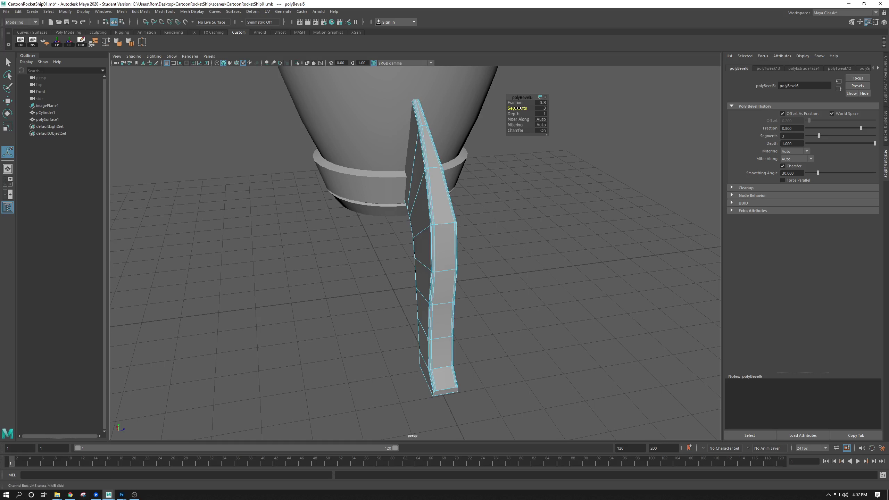
pyautogui.moveTo(521, 109); pyautogui.dragTo(518, 109, button='middle')
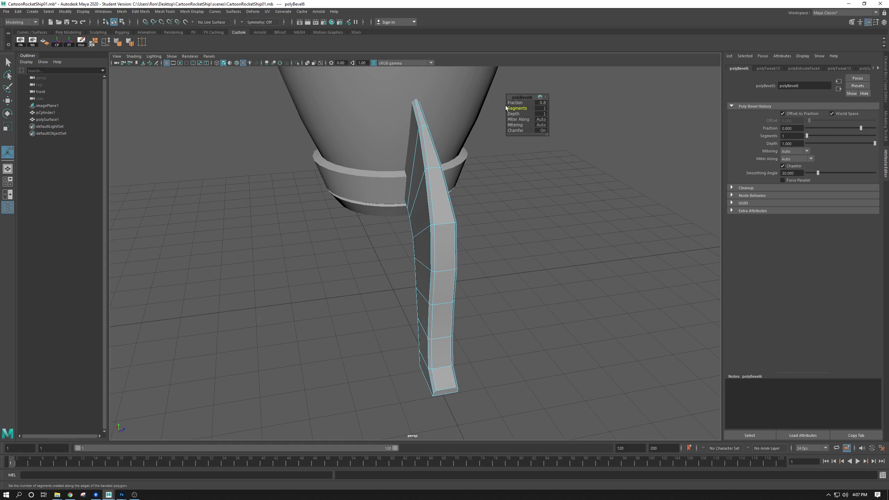
pyautogui.keyDown('alt'); pyautogui.moveTo(472, 245); pyautogui.dragTo(395, 244); pyautogui.keyUp('alt')
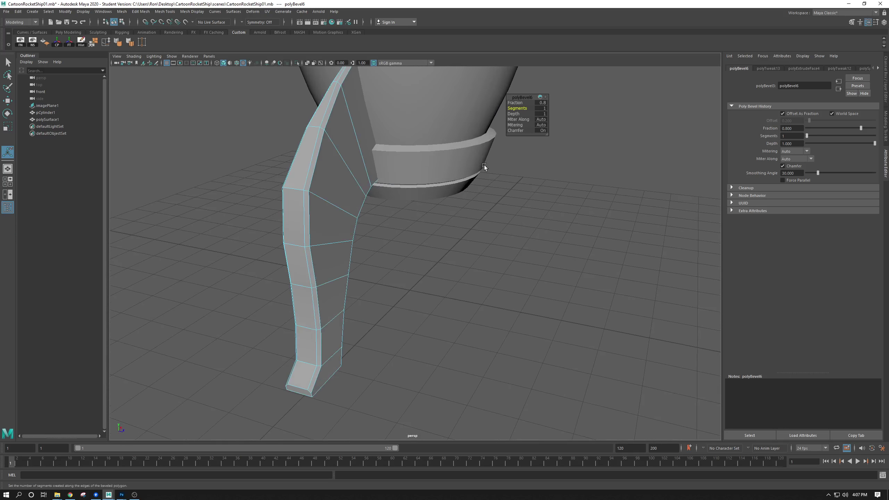
# - Undo the bevel on the leg along with its edge selection
pyautogui.hotkey('ctrl', 'z')
pyautogui.hotkey('ctrl', 'z')
pyautogui.hotkey('ctrl', 'z')
pyautogui.hotkey('ctrl', 'z')
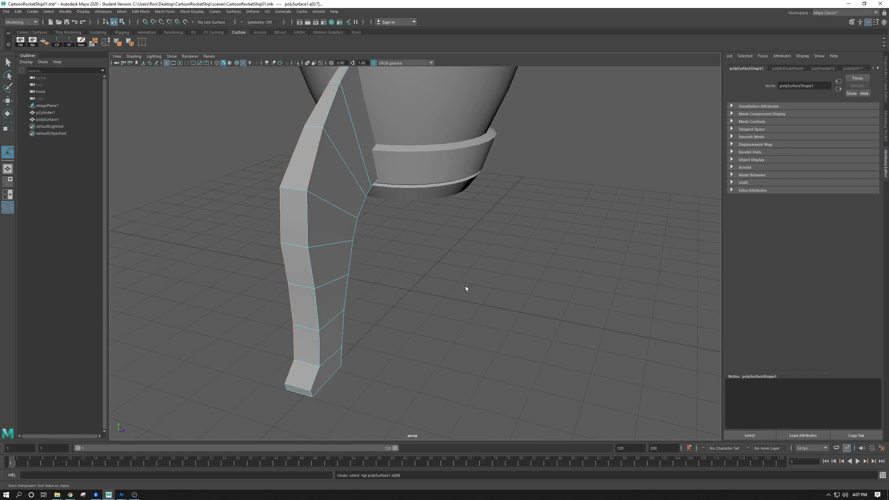
pyautogui.hotkey('ctrl', 'z')
# - Duplicate the whole leg and move the copy sideways, well clear of the original
pyautogui.rightClick(324, 209)
pyautogui.moveTo(328, 208); pyautogui.dragTo(363, 199, button='right')
pyautogui.press('q')
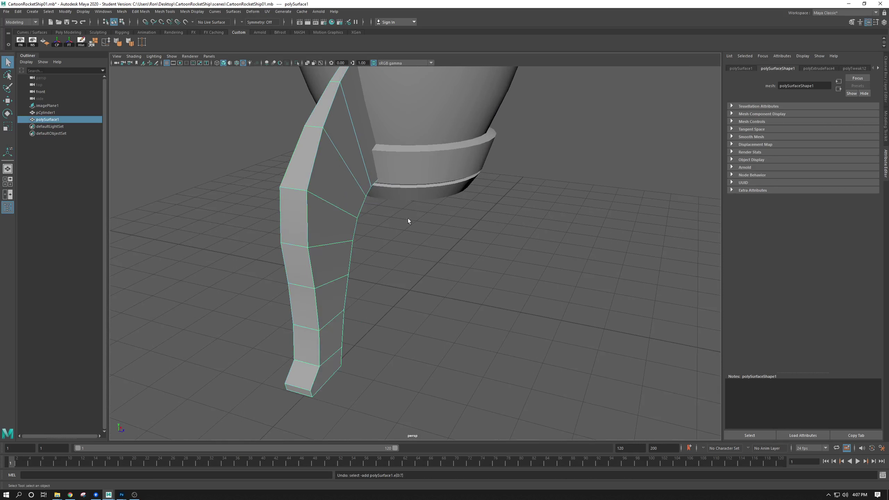
pyautogui.keyDown('alt'); pyautogui.moveTo(408, 218); pyautogui.dragTo(352, 201); pyautogui.keyUp('alt')
pyautogui.keyDown('alt'); pyautogui.moveTo(474, 346); pyautogui.dragTo(407, 258, button='right'); pyautogui.keyUp('alt')
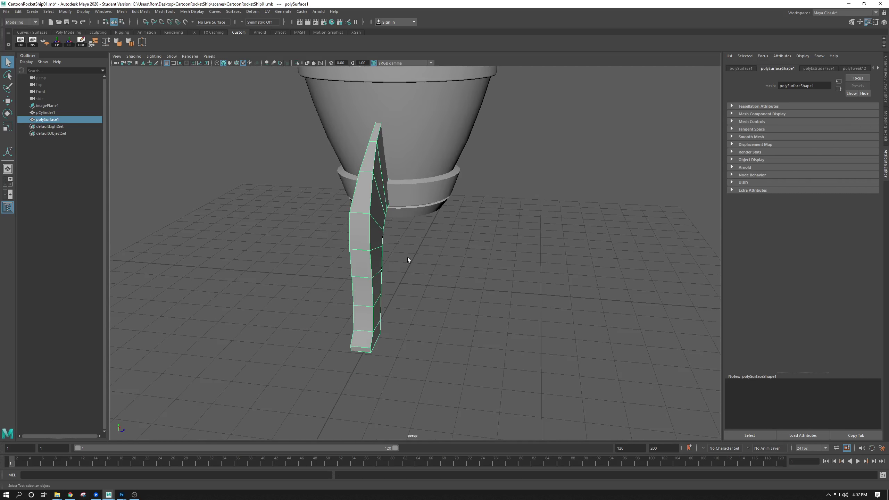
pyautogui.press('w')
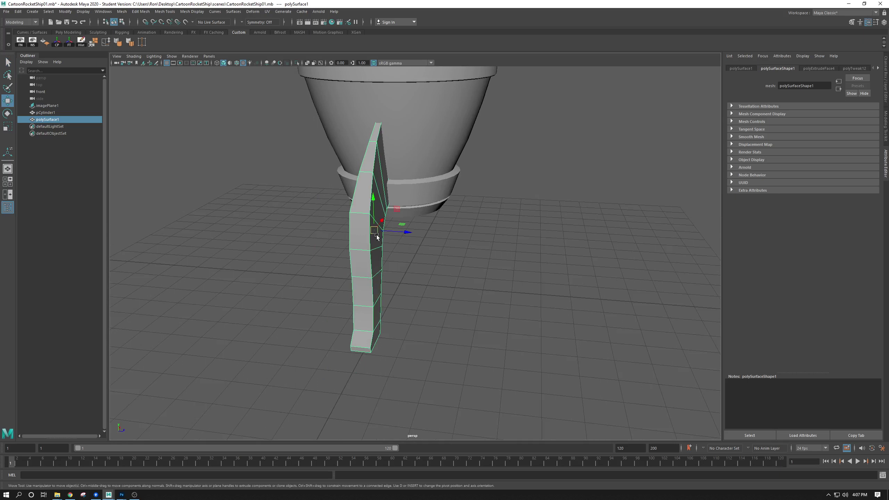
pyautogui.hotkey('ctrl', 'd')
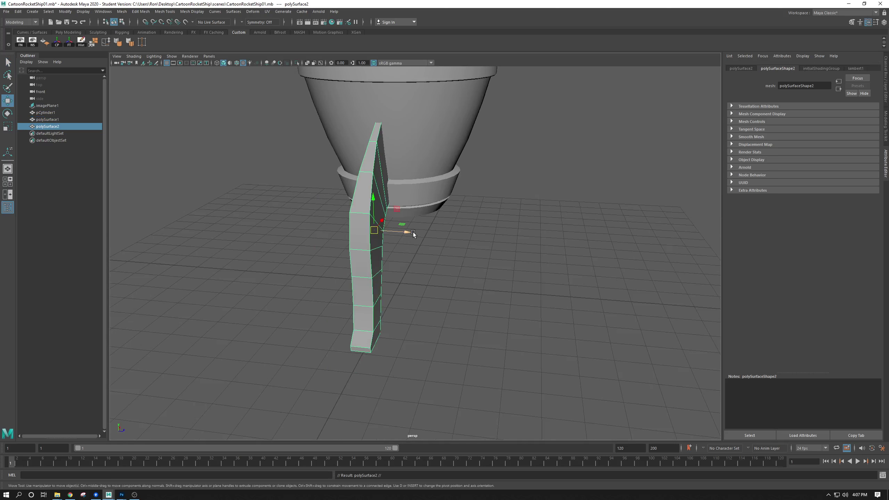
pyautogui.moveTo(409, 232); pyautogui.dragTo(160, 227)
# - Bevel the long outer edges on both sides of the original leg with fraction 0.7 and 1 segment
pyautogui.click(381, 251)
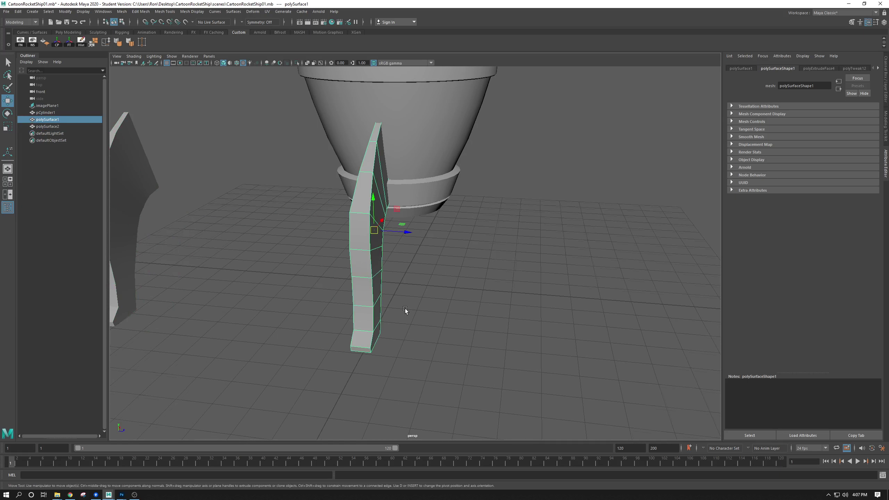
pyautogui.keyDown('alt'); pyautogui.moveTo(404, 309); pyautogui.dragTo(453, 322, button='middle'); pyautogui.keyUp('alt')
pyautogui.keyDown('alt'); pyautogui.moveTo(402, 332); pyautogui.dragTo(422, 345, button='right'); pyautogui.keyUp('alt')
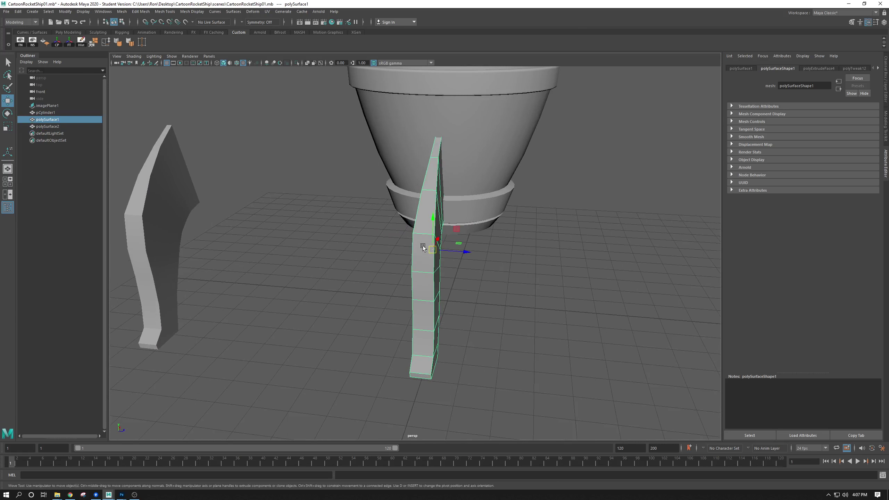
pyautogui.keyDown('alt'); pyautogui.moveTo(410, 230); pyautogui.dragTo(411, 181); pyautogui.keyUp('alt')
pyautogui.moveTo(411, 181); pyautogui.dragTo(416, 165, button='right')
pyautogui.click(409, 186)
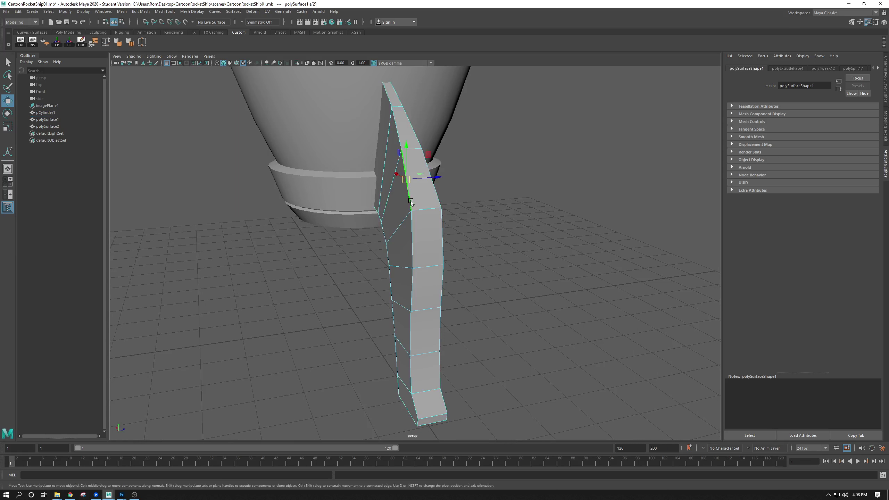
pyautogui.doubleClick(410, 202)
pyautogui.keyDown('alt'); pyautogui.moveTo(427, 175); pyautogui.dragTo(315, 228); pyautogui.keyUp('alt')
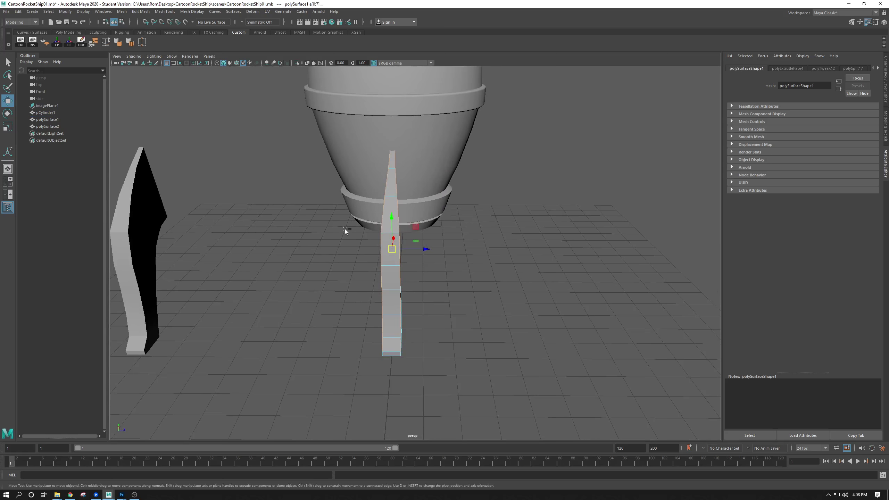
pyautogui.hotkey('ctrl', 'b')
pyautogui.keyDown('alt'); pyautogui.moveTo(385, 223); pyautogui.dragTo(453, 261); pyautogui.keyUp('alt')
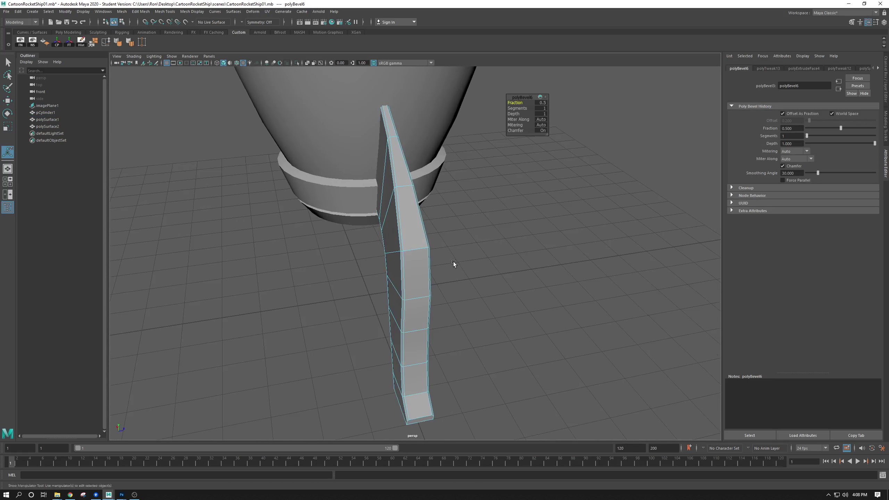
pyautogui.moveTo(510, 105); pyautogui.dragTo(511, 103)
pyautogui.keyDown('alt'); pyautogui.moveTo(453, 203); pyautogui.dragTo(410, 185); pyautogui.keyUp('alt')
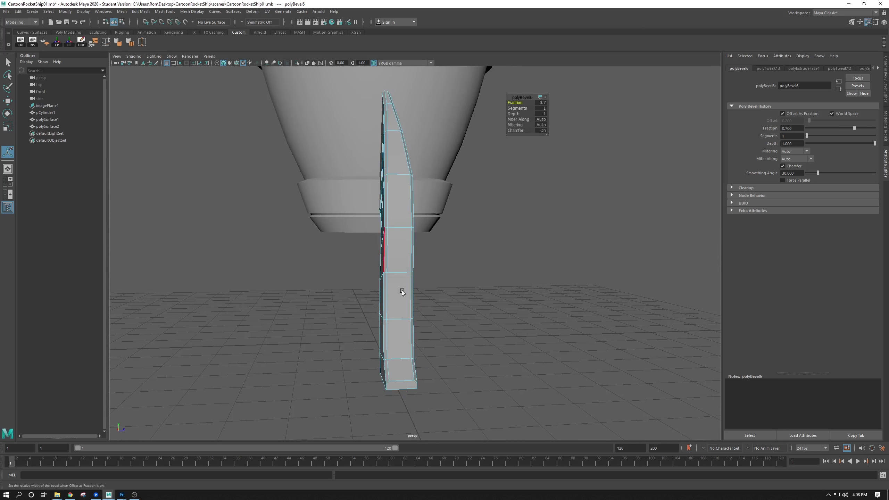
pyautogui.keyDown('alt'); pyautogui.moveTo(403, 292); pyautogui.dragTo(425, 301); pyautogui.keyUp('alt')
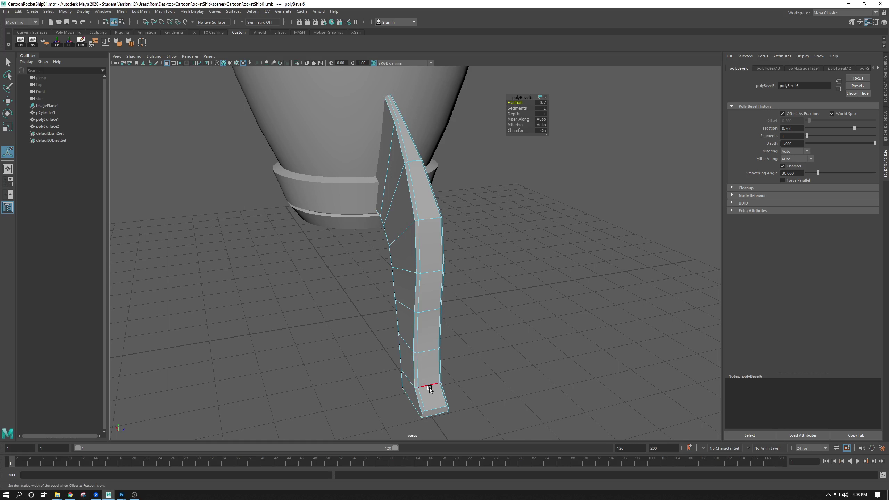
# - Soft-select the middle face of the leg's outer strip for scaling, using a reduced falloff radius
pyautogui.moveTo(429, 387); pyautogui.dragTo(425, 308, button='right')
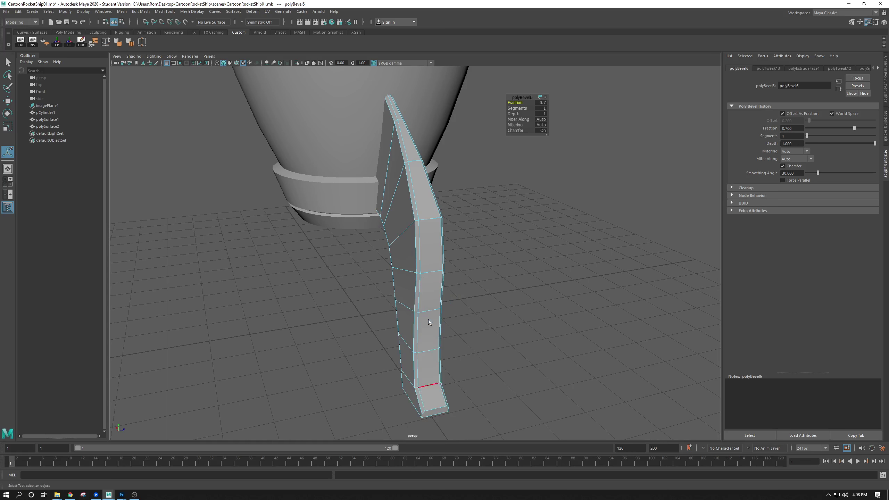
pyautogui.click(429, 405)
pyautogui.keyDown('shift'); pyautogui.click(430, 300); pyautogui.keyUp('shift')
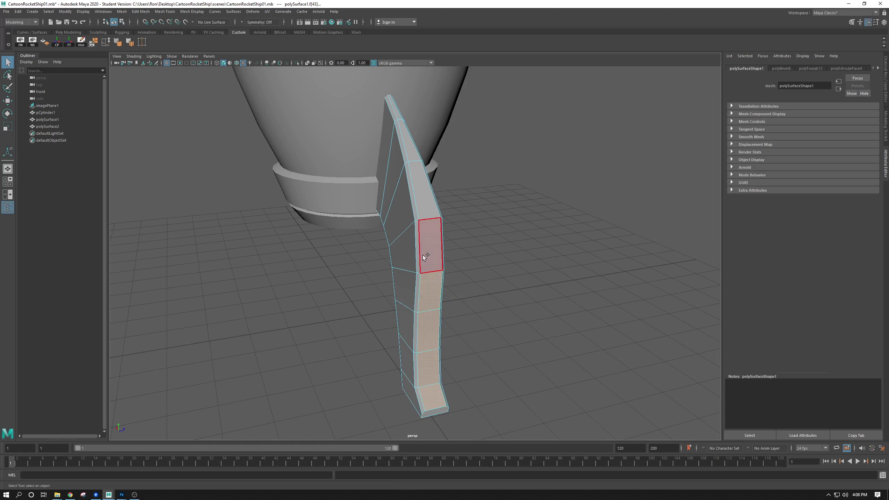
pyautogui.press('r')
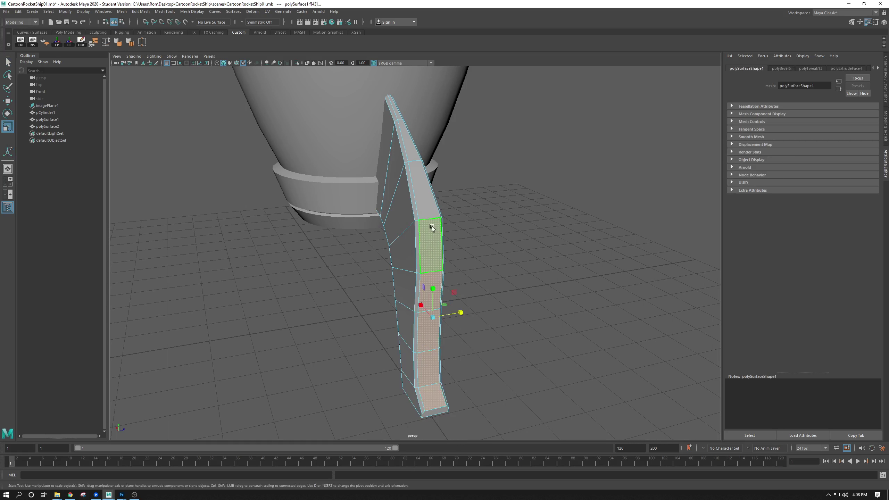
pyautogui.click(429, 296)
pyautogui.click(430, 291)
pyautogui.press('b')
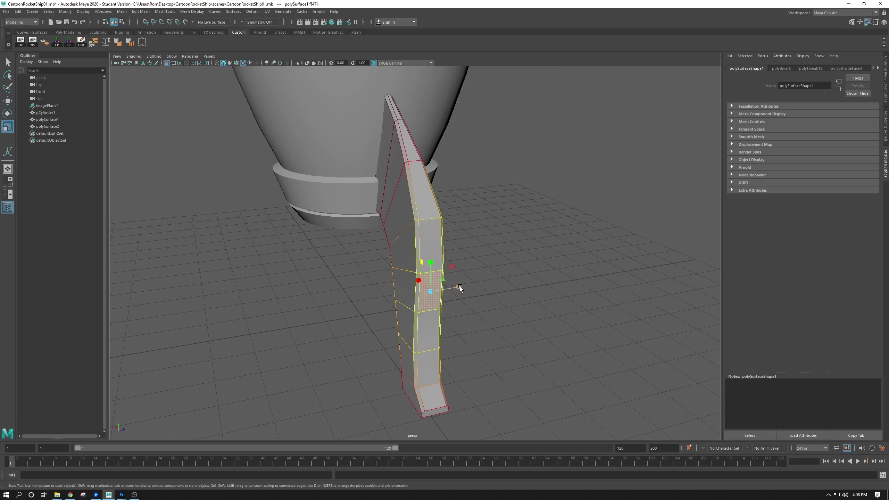
pyautogui.moveTo(460, 300); pyautogui.dragTo(383, 298)
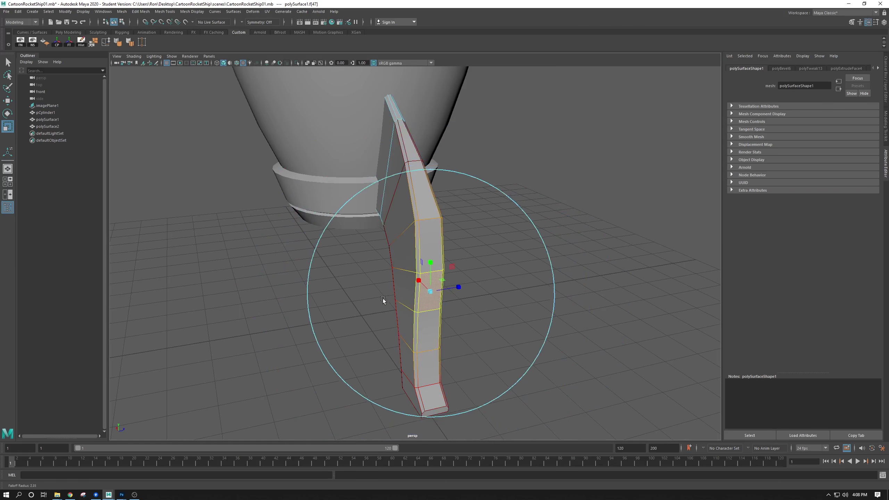
# - Add the face above to the selection and scale the middle of the outer strip narrower across its width
pyautogui.moveTo(457, 284); pyautogui.dragTo(448, 286)
pyautogui.hotkey('ctrl', 'z')
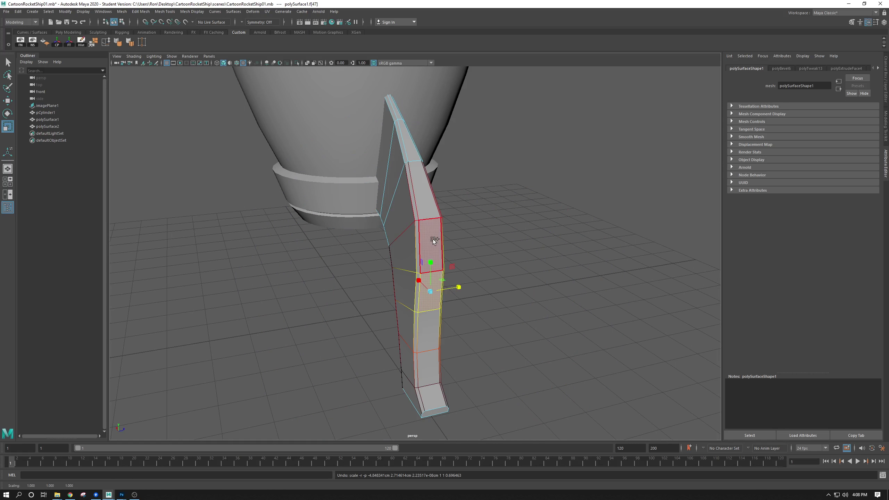
pyautogui.keyDown('shift'); pyautogui.click(432, 240); pyautogui.keyUp('shift')
pyautogui.moveTo(457, 262); pyautogui.dragTo(444, 263)
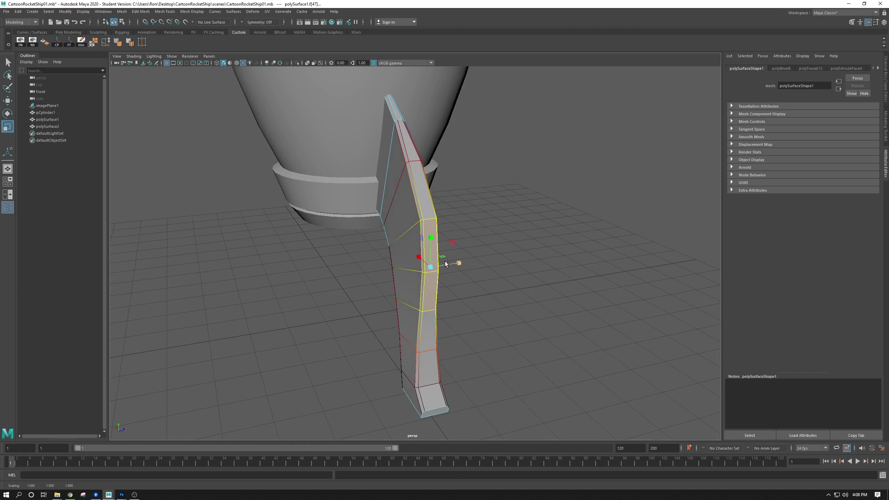
pyautogui.hotkey('ctrl', 'z')
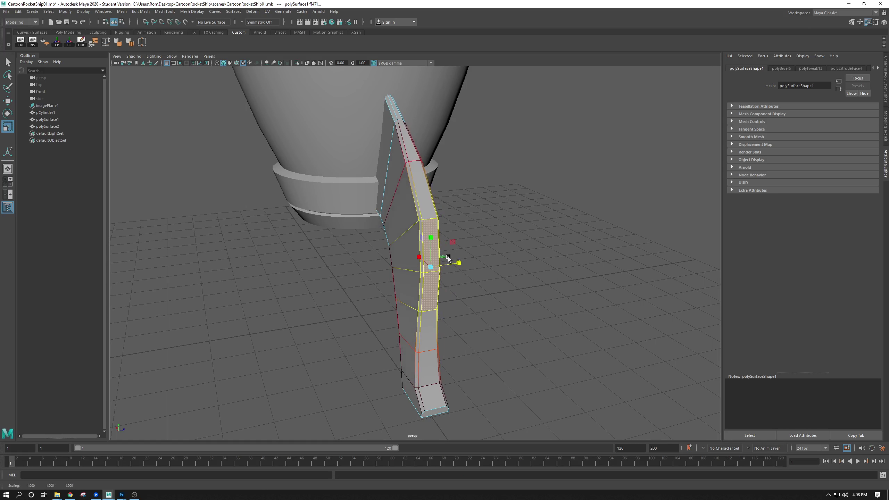
# - Scale the outer-strip faces around the leg's upper bend slightly narrower and clear the selection
pyautogui.click(424, 217)
pyautogui.keyDown('shift'); pyautogui.click(432, 247); pyautogui.keyUp('shift')
pyautogui.moveTo(454, 214); pyautogui.dragTo(449, 216)
pyautogui.click(481, 240)
# - Select the side faces around the leg's upper bend and scale them with soft selection to adjust the thickness
pyautogui.keyDown('alt'); pyautogui.moveTo(468, 270); pyautogui.dragTo(367, 246); pyautogui.keyUp('alt')
pyautogui.click(435, 209)
pyautogui.keyDown('shift'); pyautogui.click(455, 248); pyautogui.keyUp('shift')
pyautogui.keyDown('shift'); pyautogui.click(329, 233); pyautogui.keyUp('shift')
pyautogui.keyDown('shift'); pyautogui.click(325, 195); pyautogui.keyUp('shift')
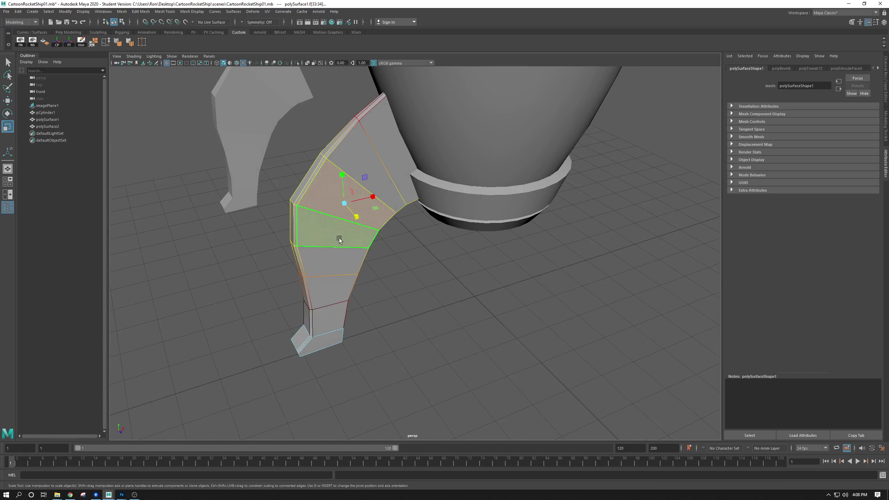
pyautogui.press('b')
pyautogui.moveTo(384, 194); pyautogui.dragTo(468, 231)
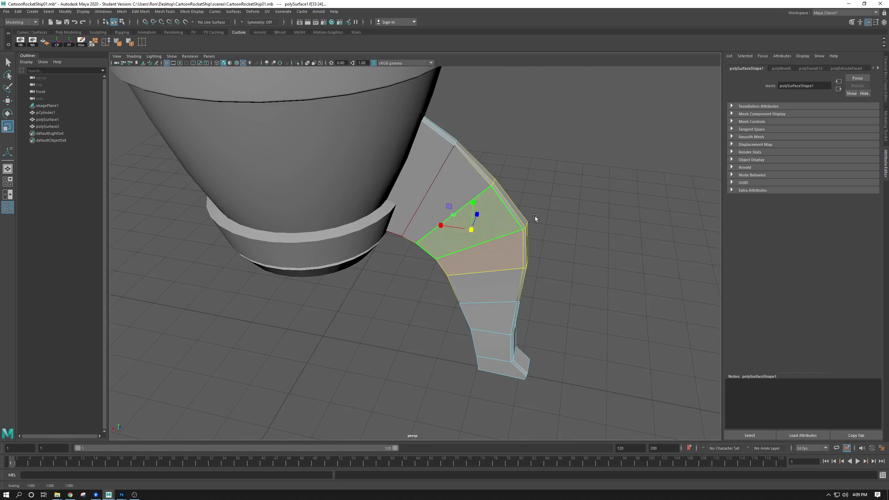
pyautogui.keyDown('alt'); pyautogui.moveTo(534, 216); pyautogui.dragTo(387, 222); pyautogui.keyUp('alt')
pyautogui.click(374, 262)
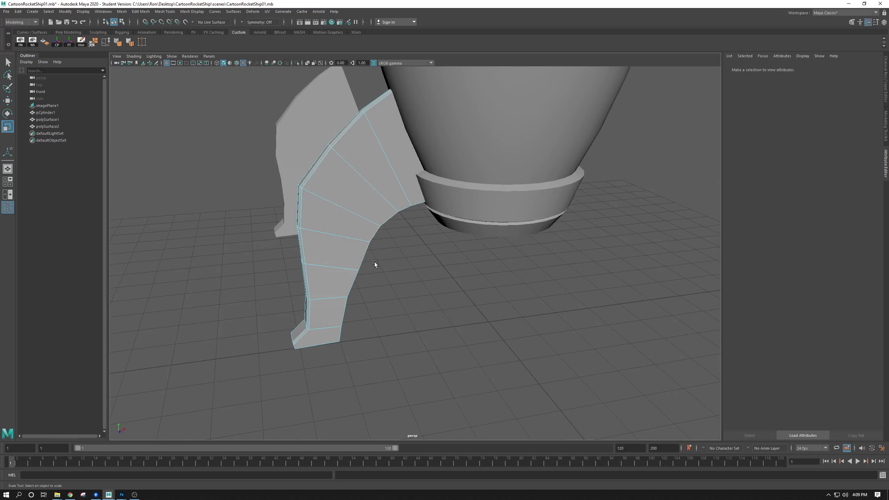
# - Select the bevel edges around the leg's upper bend on both sides and nudge them slightly inward
pyautogui.keyDown('alt'); pyautogui.moveTo(375, 261); pyautogui.dragTo(509, 283); pyautogui.keyUp('alt')
pyautogui.moveTo(471, 231); pyautogui.dragTo(478, 208, button='right')
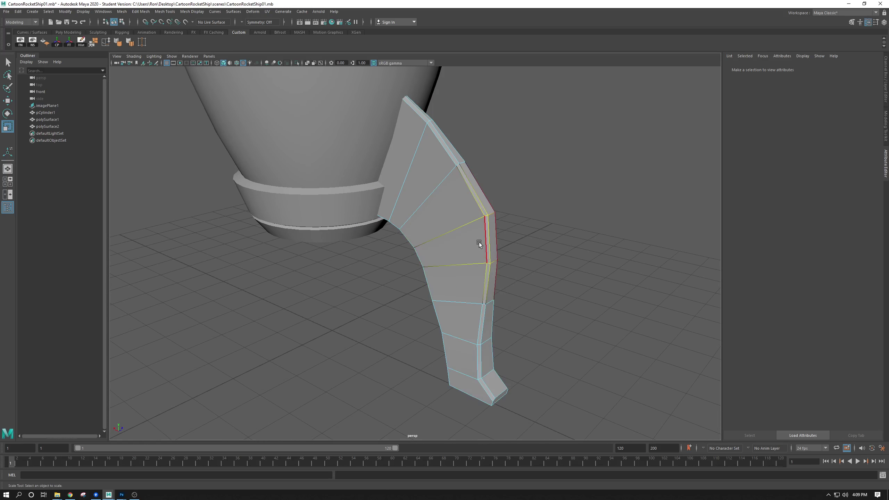
pyautogui.click(486, 239)
pyautogui.moveTo(486, 239); pyautogui.dragTo(350, 231)
pyautogui.keyDown('shift'); pyautogui.click(475, 200); pyautogui.keyUp('shift')
pyautogui.press('q')
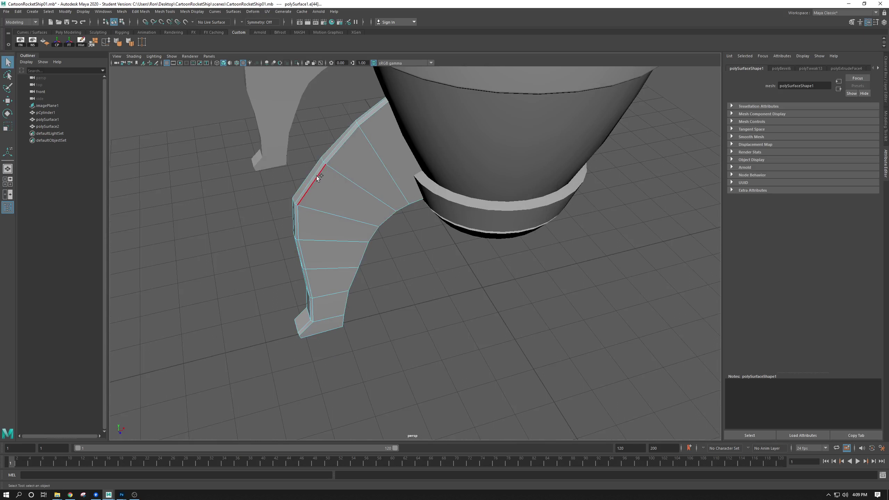
pyautogui.keyDown('shift'); pyautogui.click(316, 175); pyautogui.keyUp('shift')
pyautogui.keyDown('shift'); pyautogui.click(298, 219); pyautogui.keyUp('shift')
pyautogui.keyDown('alt'); pyautogui.moveTo(298, 220); pyautogui.dragTo(319, 241, button='right'); pyautogui.keyUp('alt')
pyautogui.keyDown('alt'); pyautogui.moveTo(319, 241); pyautogui.dragTo(379, 277, button='middle'); pyautogui.keyUp('alt')
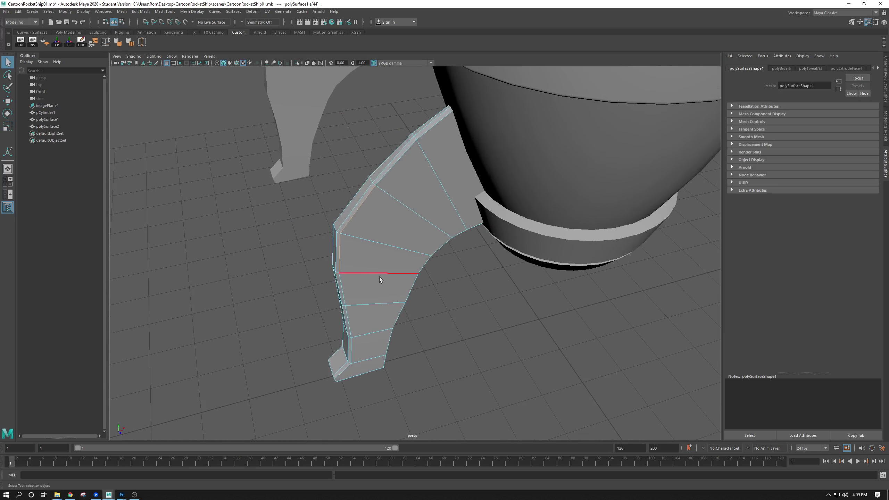
pyautogui.press('w')
pyautogui.scroll(3, 357, 306)
pyautogui.moveTo(363, 211); pyautogui.dragTo(363, 211)
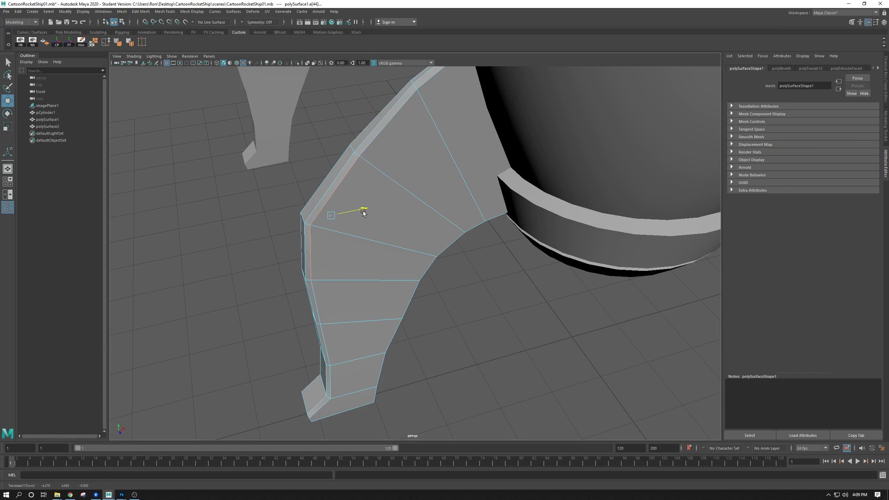
# - Try to scale the bevel edges at the upper bend vertically, undo the scale and clear the selection
pyautogui.press('r')
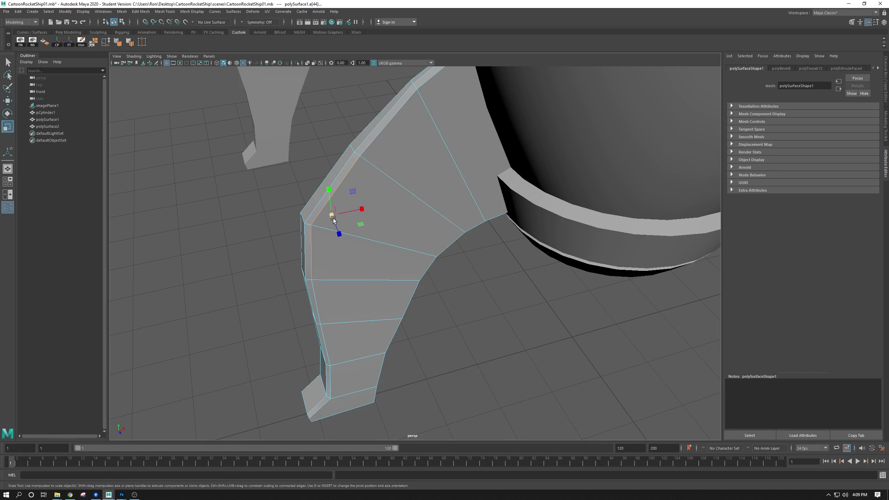
pyautogui.moveTo(329, 188); pyautogui.dragTo(330, 193)
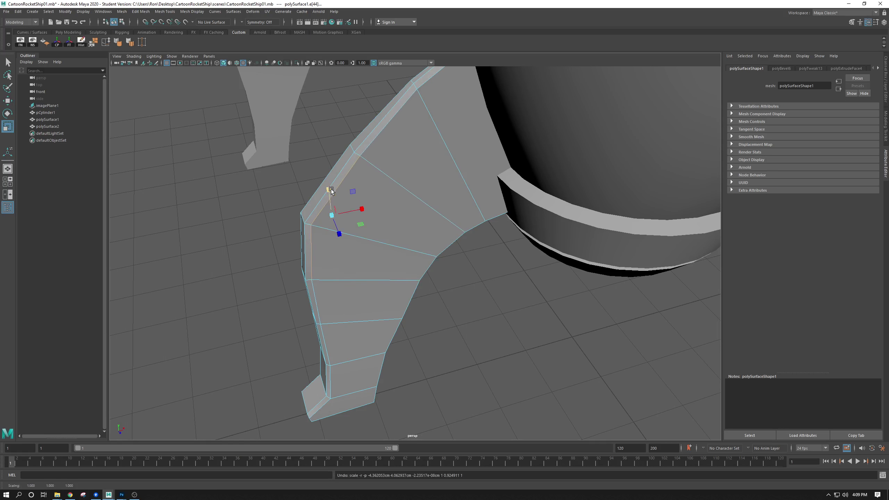
pyautogui.rightClick(362, 158)
pyautogui.click(472, 318)
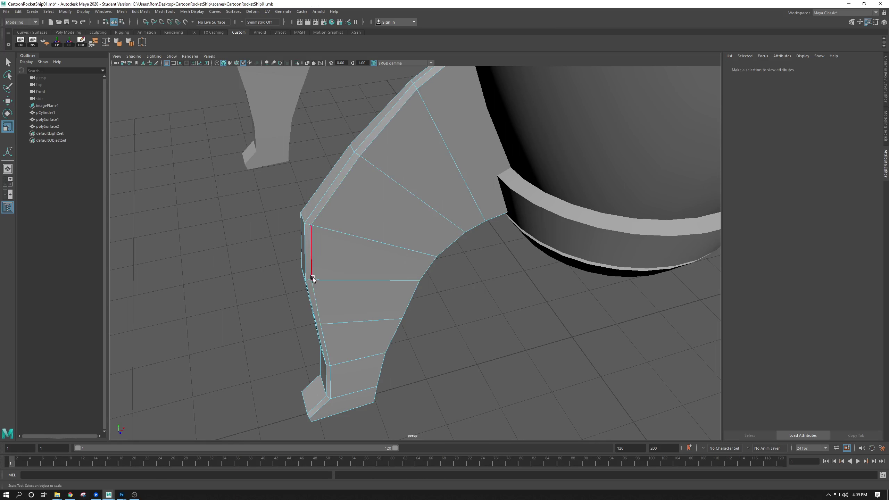
# - Select the bevel edges along the lower leg on both sides and move them inward to widen the bevel above the foot
pyautogui.keyDown('alt'); pyautogui.moveTo(313, 280); pyautogui.dragTo(419, 301); pyautogui.keyUp('alt')
pyautogui.click(441, 362)
pyautogui.keyDown('alt'); pyautogui.moveTo(442, 363); pyautogui.dragTo(395, 349); pyautogui.keyUp('alt')
pyautogui.keyDown('shift'); pyautogui.click(398, 345); pyautogui.keyUp('shift')
pyautogui.keyDown('shift'); pyautogui.click(393, 313); pyautogui.keyUp('shift')
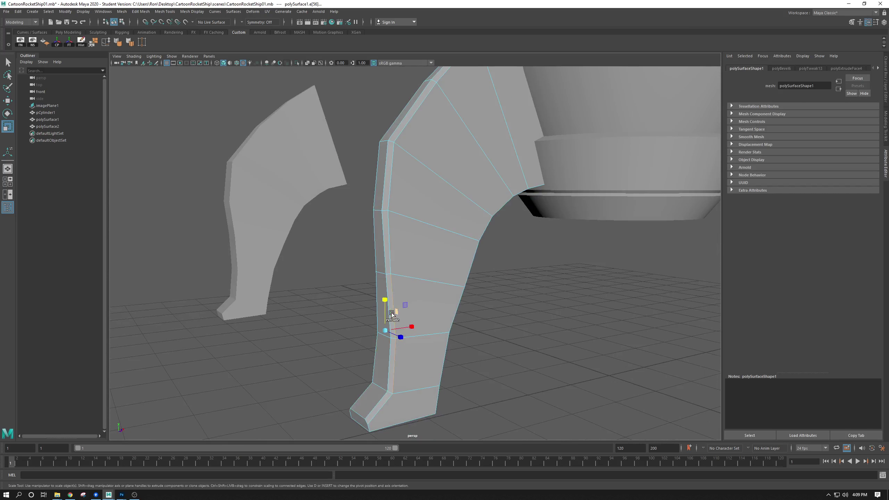
pyautogui.keyDown('alt'); pyautogui.moveTo(393, 314); pyautogui.dragTo(450, 349); pyautogui.keyUp('alt')
pyautogui.press('q')
pyautogui.press('w')
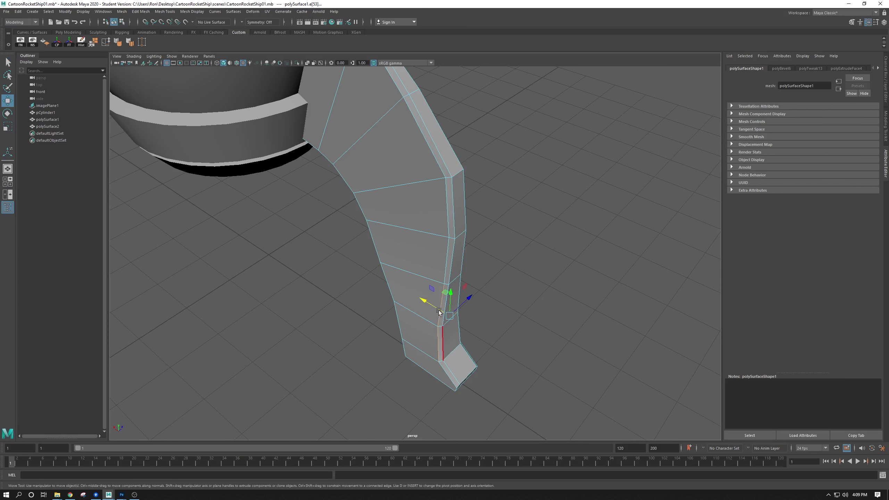
pyautogui.moveTo(421, 300); pyautogui.dragTo(415, 300)
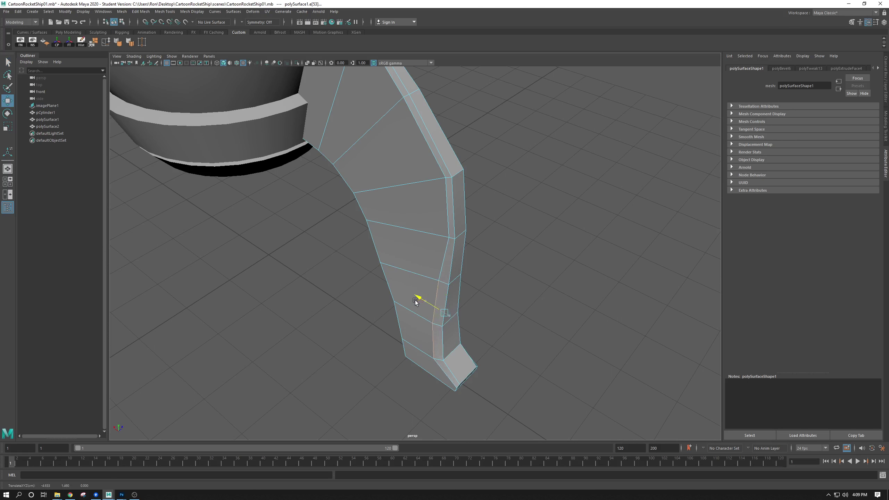
pyautogui.moveTo(415, 302); pyautogui.dragTo(416, 298, button='middle')
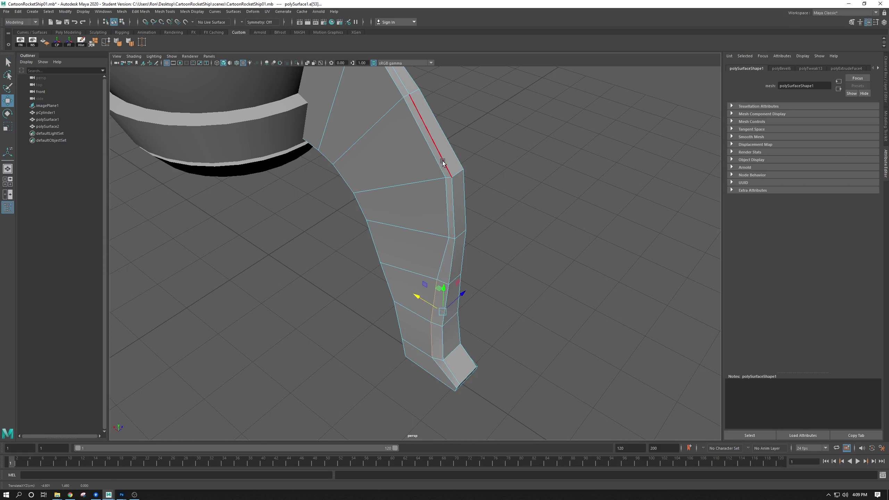
pyautogui.keyDown('alt'); pyautogui.moveTo(441, 297); pyautogui.dragTo(375, 307); pyautogui.keyUp('alt')
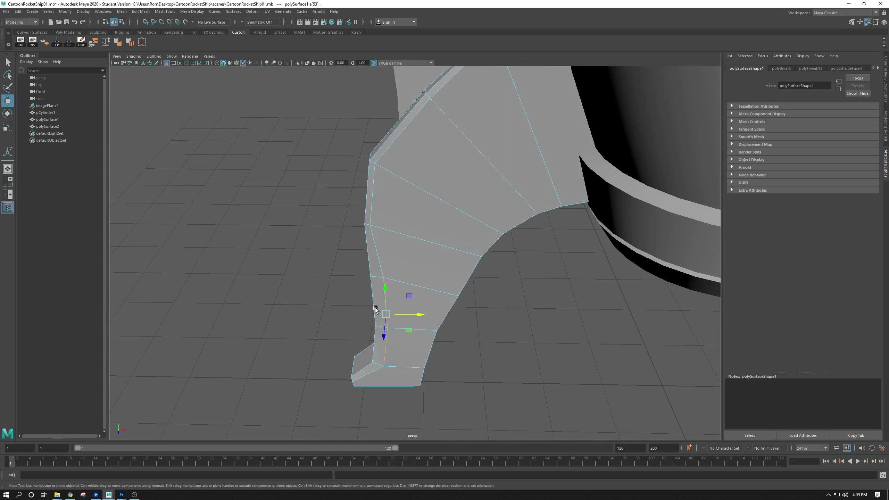
# - Switch to vertices and move the inner bevel vertices just below the upper bend on both sides inward to continue the widened bevel
pyautogui.rightClick(372, 226)
pyautogui.click(363, 228)
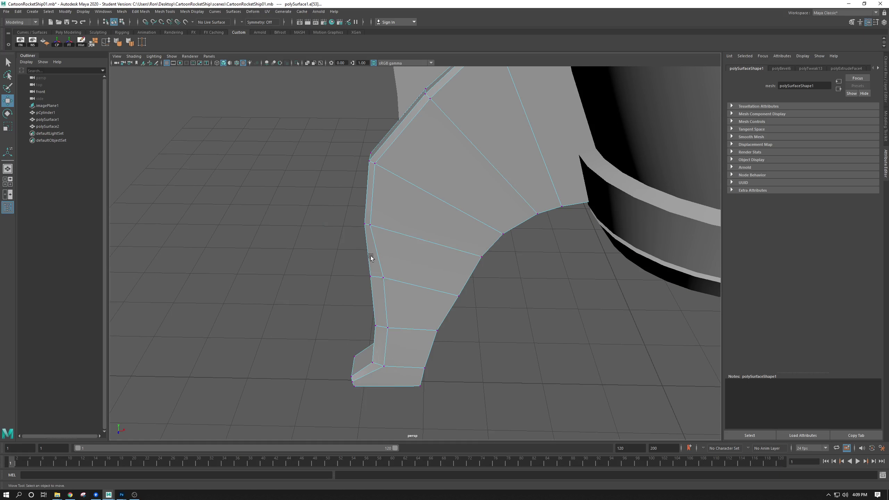
pyautogui.click(369, 225)
pyautogui.keyDown('alt'); pyautogui.moveTo(370, 226); pyautogui.dragTo(440, 244); pyautogui.keyUp('alt')
pyautogui.click(416, 247)
pyautogui.moveTo(430, 221); pyautogui.dragTo(429, 223, button='middle')
pyautogui.keyDown('alt'); pyautogui.moveTo(430, 223); pyautogui.dragTo(442, 245); pyautogui.keyUp('alt')
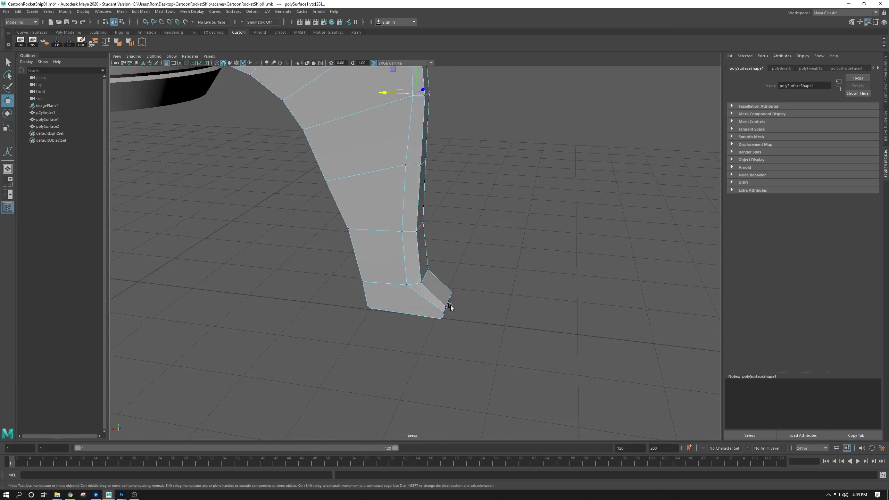
pyautogui.click(443, 312)
pyautogui.keyDown('alt'); pyautogui.moveTo(442, 312); pyautogui.dragTo(424, 313); pyautogui.keyUp('alt')
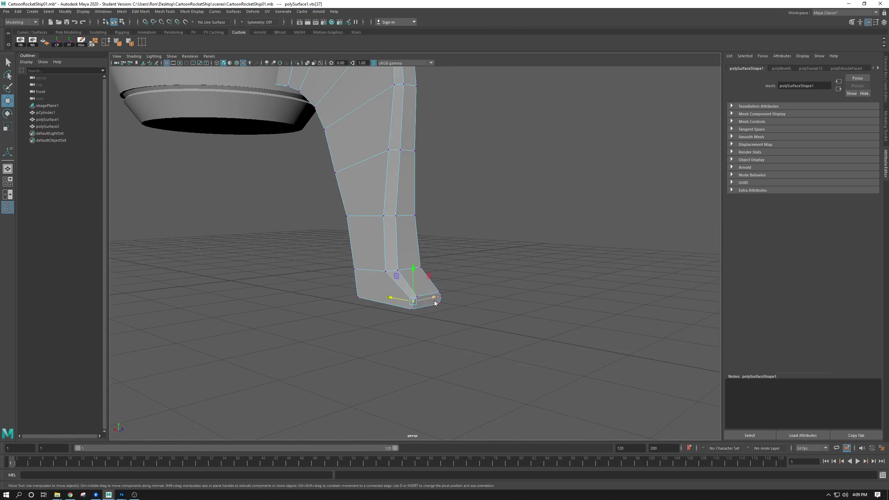
pyautogui.moveTo(434, 302); pyautogui.dragTo(435, 319, button='right')
pyautogui.click(425, 303)
pyautogui.press('r')
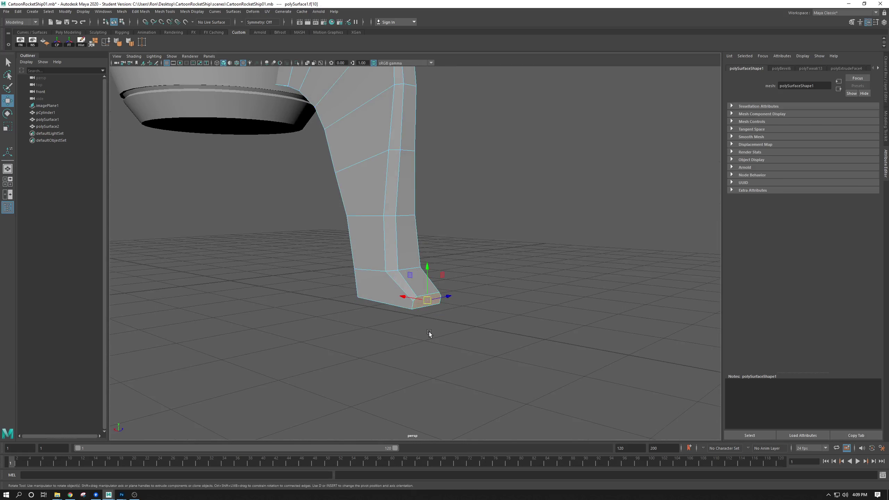
pyautogui.moveTo(415, 297)
pyautogui.mouseDown()
pyautogui.moveTo(402, 308)
pyautogui.moveTo(419, 306)
pyautogui.mouseUp()
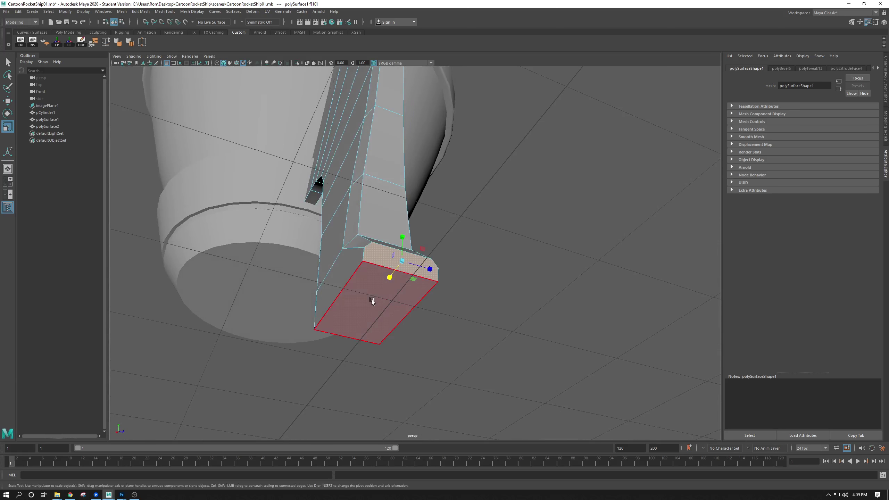
pyautogui.click(381, 280)
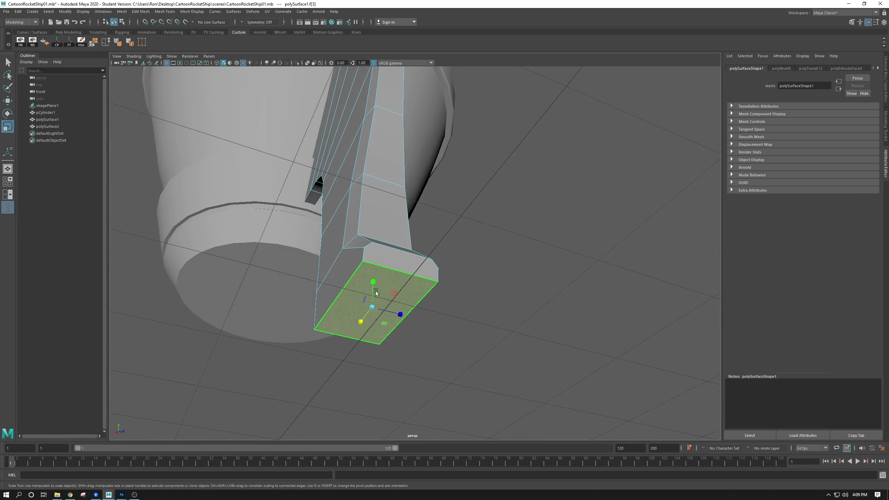
pyautogui.keyDown('alt'); pyautogui.moveTo(375, 293); pyautogui.dragTo(463, 262); pyautogui.keyUp('alt')
pyautogui.click(513, 316)
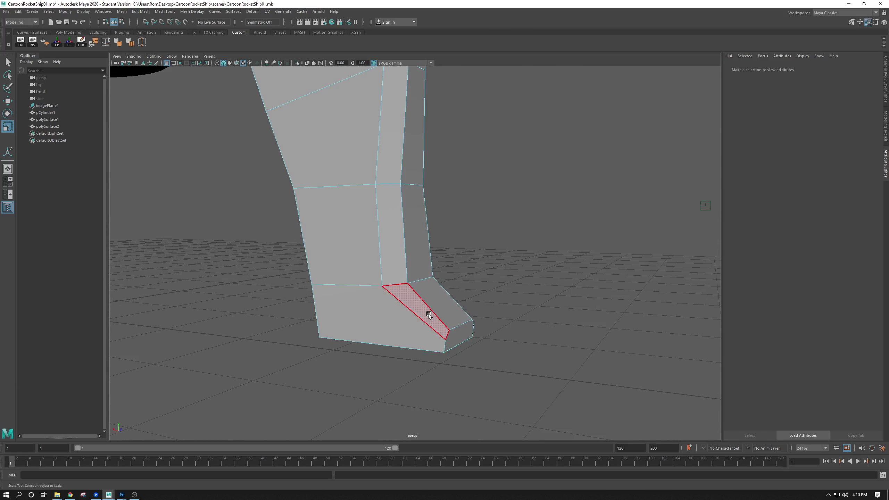
# - Select the lower bevel corner vertices on both sides of the toe and move them slightly down
pyautogui.moveTo(429, 301); pyautogui.dragTo(396, 303, button='right')
pyautogui.click(445, 339)
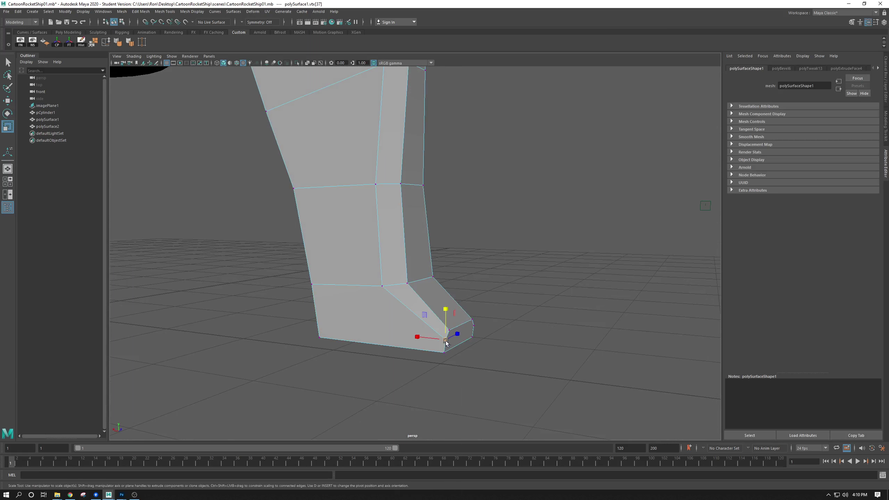
pyautogui.press('w')
pyautogui.keyDown('shift'); pyautogui.click(472, 329); pyautogui.keyUp('shift')
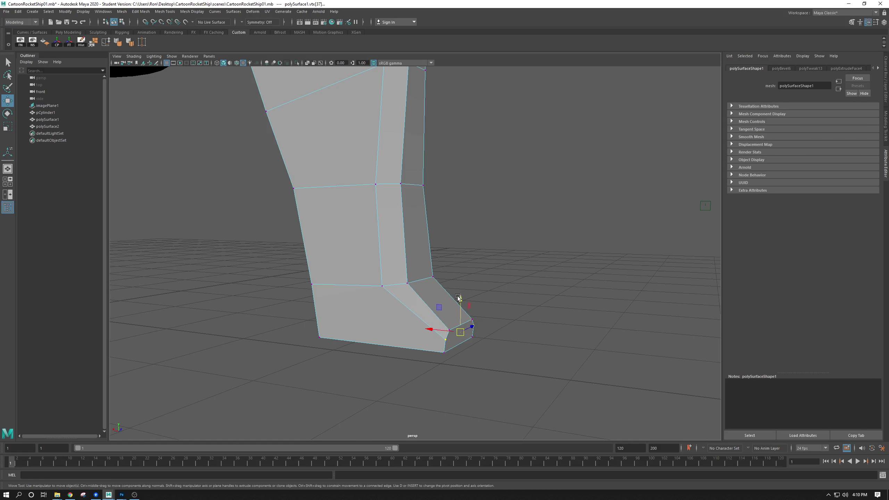
pyautogui.click(434, 337)
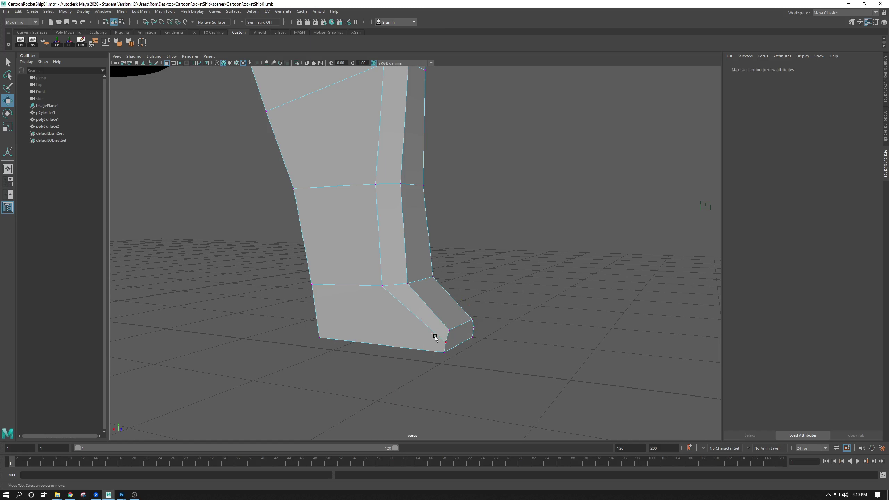
# - Try to scale the toe's upper corner vertices closer together across its width, undo the change and clear the selection
pyautogui.click(449, 329)
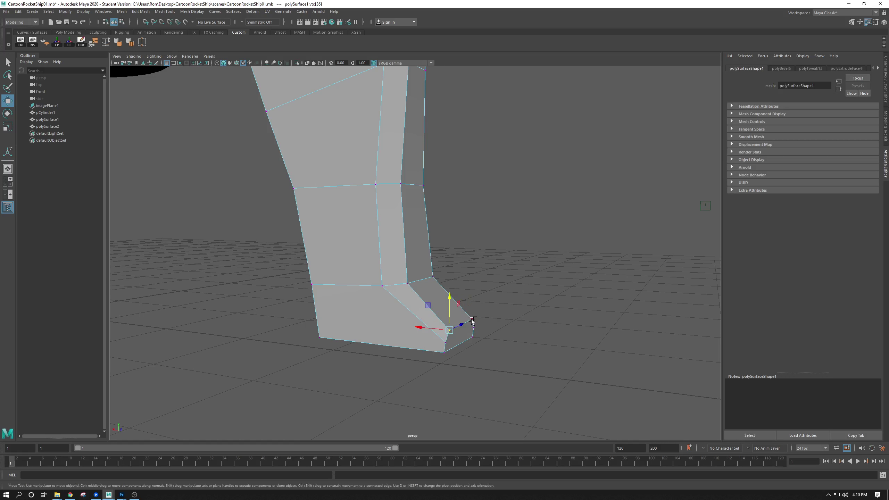
pyautogui.press('e')
pyautogui.press('r')
pyautogui.keyDown('alt'); pyautogui.moveTo(502, 294); pyautogui.dragTo(423, 336); pyautogui.keyUp('alt')
pyautogui.hotkey('ctrl', 'z')
pyautogui.hotkey('ctrl', 'z')
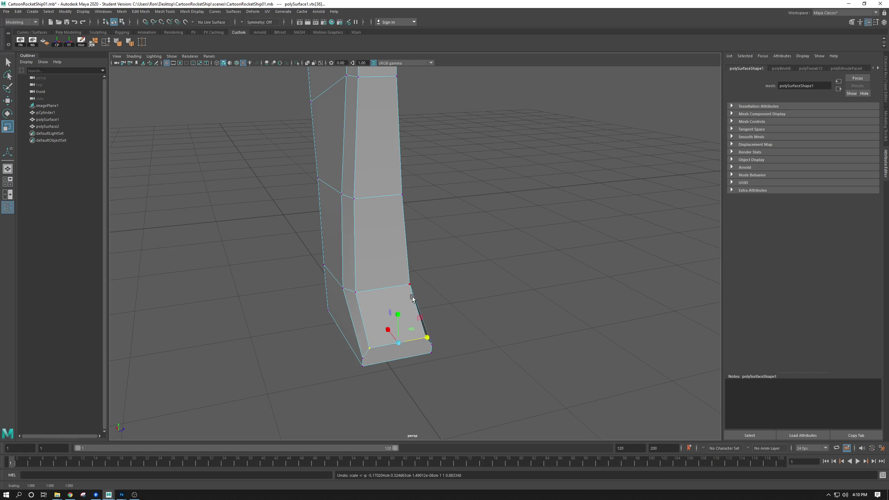
pyautogui.keyDown('alt'); pyautogui.moveTo(413, 299); pyautogui.dragTo(436, 300); pyautogui.keyUp('alt')
pyautogui.keyDown('alt'); pyautogui.moveTo(435, 367); pyautogui.dragTo(409, 342); pyautogui.keyUp('alt')
pyautogui.click(424, 293)
pyautogui.keyDown('alt'); pyautogui.moveTo(424, 294); pyautogui.dragTo(472, 304); pyautogui.keyUp('alt')
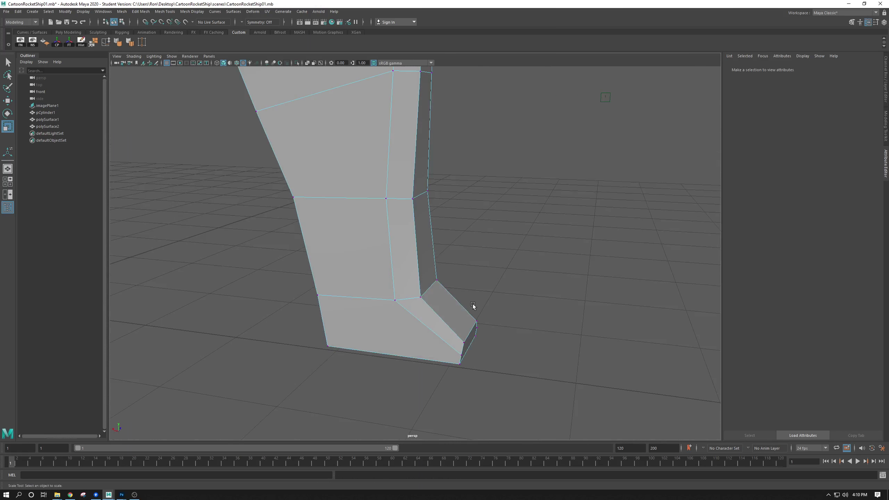
# - Select the inner bevel vertices at the leg's upper bend on both sides and move them inward
pyautogui.keyDown('alt'); pyautogui.moveTo(438, 232); pyautogui.dragTo(442, 309, button='middle'); pyautogui.keyUp('alt')
pyautogui.keyDown('alt'); pyautogui.moveTo(441, 310); pyautogui.dragTo(457, 280); pyautogui.keyUp('alt')
pyautogui.keyDown('alt'); pyautogui.moveTo(490, 193); pyautogui.dragTo(348, 214); pyautogui.keyUp('alt')
pyautogui.click(387, 188)
pyautogui.press('q')
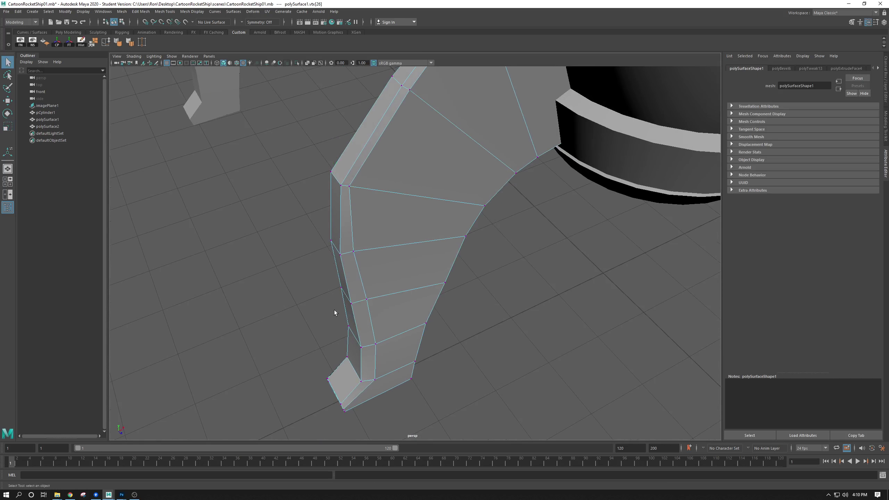
pyautogui.keyDown('alt'); pyautogui.moveTo(334, 311); pyautogui.dragTo(344, 245); pyautogui.keyUp('alt')
pyautogui.press('w')
pyautogui.keyDown('alt'); pyautogui.moveTo(353, 183); pyautogui.dragTo(432, 196); pyautogui.keyUp('alt')
pyautogui.press('r')
pyautogui.press('w')
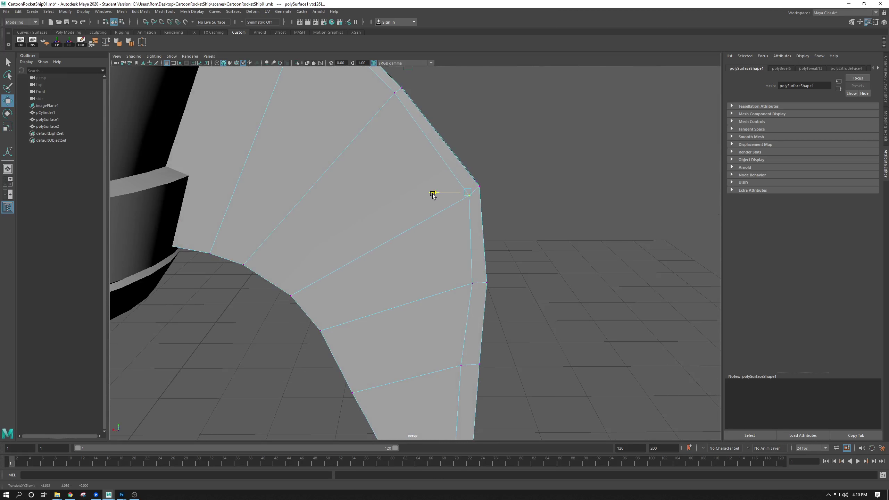
pyautogui.click(529, 185)
# - Adjust the inner bevel vertices one row below the upper bend on both sides by moving them along the leg's depth
pyautogui.scroll(-2, 513, 245)
pyautogui.keyDown('alt'); pyautogui.moveTo(453, 277); pyautogui.dragTo(391, 206, button='middle'); pyautogui.keyUp('alt')
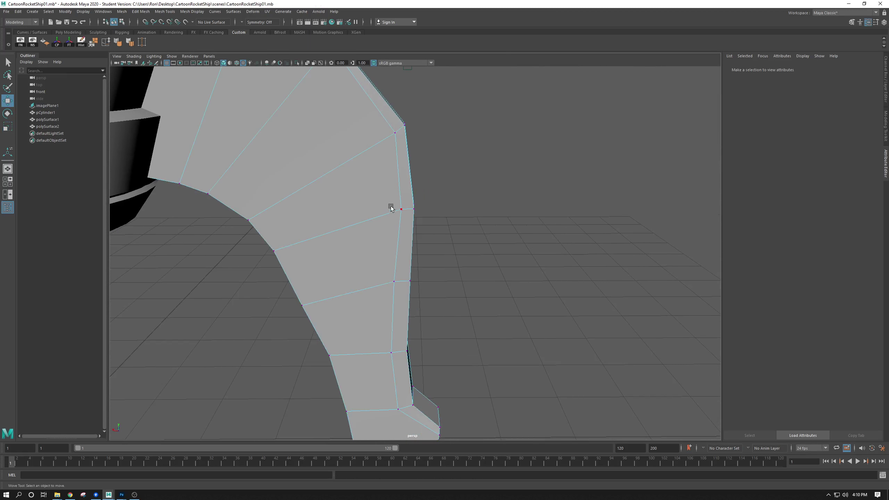
pyautogui.click(400, 210)
pyautogui.keyDown('alt'); pyautogui.moveTo(400, 209); pyautogui.dragTo(431, 186); pyautogui.keyUp('alt')
pyautogui.press('q')
pyautogui.press('w')
pyautogui.click(487, 312)
pyautogui.keyDown('alt'); pyautogui.moveTo(488, 311); pyautogui.dragTo(437, 288); pyautogui.keyUp('alt')
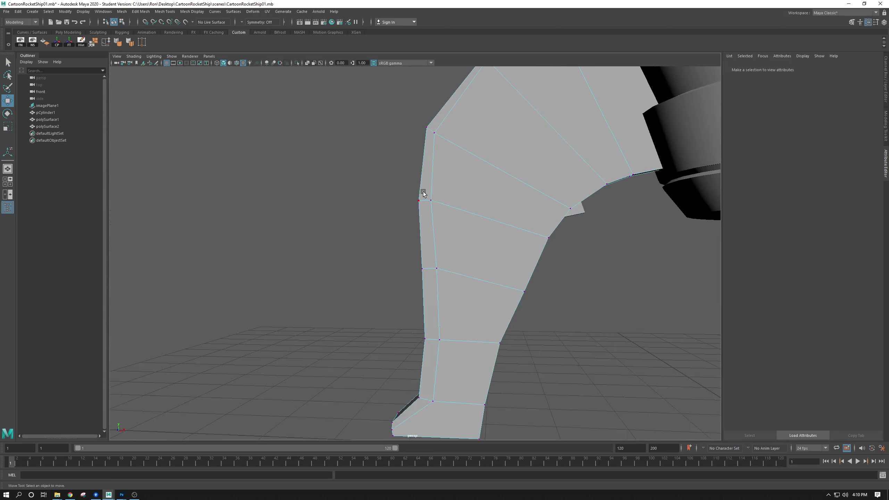
pyautogui.click(434, 206)
pyautogui.keyDown('alt'); pyautogui.moveTo(435, 206); pyautogui.dragTo(419, 179); pyautogui.keyUp('alt')
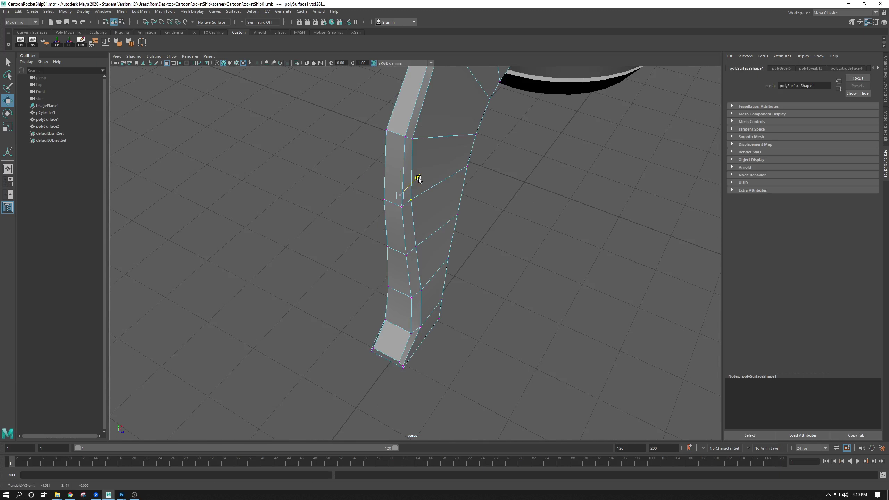
pyautogui.click(500, 206)
pyautogui.keyDown('alt'); pyautogui.moveTo(500, 206); pyautogui.dragTo(507, 259); pyautogui.keyUp('alt')
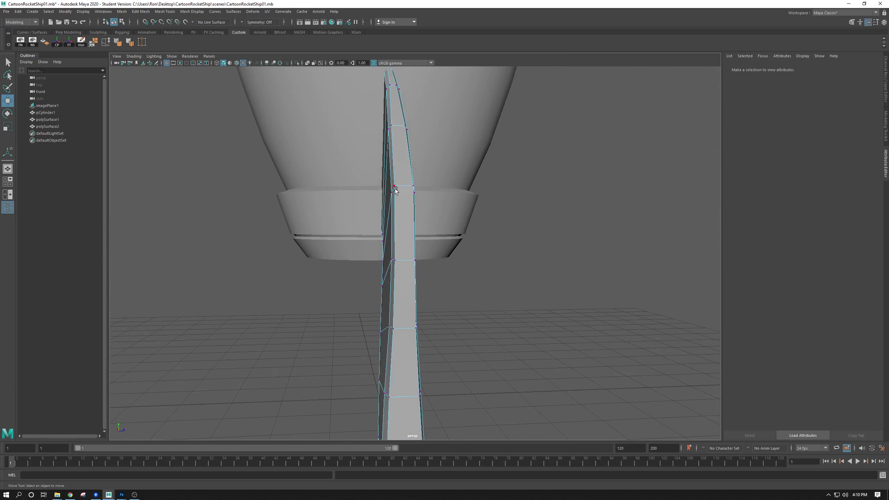
# - Select the bevel's inner edge loops on both side faces of the leg and bevel them with a fraction of 0.5
pyautogui.keyDown('alt'); pyautogui.moveTo(395, 189); pyautogui.dragTo(403, 190); pyautogui.keyUp('alt')
pyautogui.keyDown('alt'); pyautogui.moveTo(403, 190); pyautogui.dragTo(408, 237, button='middle'); pyautogui.keyUp('alt')
pyautogui.keyDown('alt'); pyautogui.moveTo(408, 237); pyautogui.dragTo(365, 278); pyautogui.keyUp('alt')
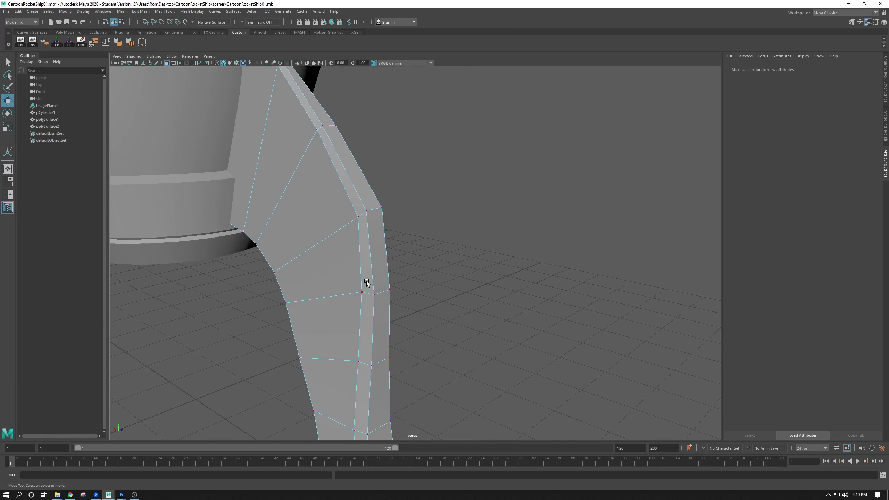
pyautogui.rightClick(367, 294)
pyautogui.moveTo(366, 291); pyautogui.dragTo(367, 273, button='right')
pyautogui.keyDown('alt'); pyautogui.moveTo(375, 290); pyautogui.dragTo(371, 235, button='middle'); pyautogui.keyUp('alt')
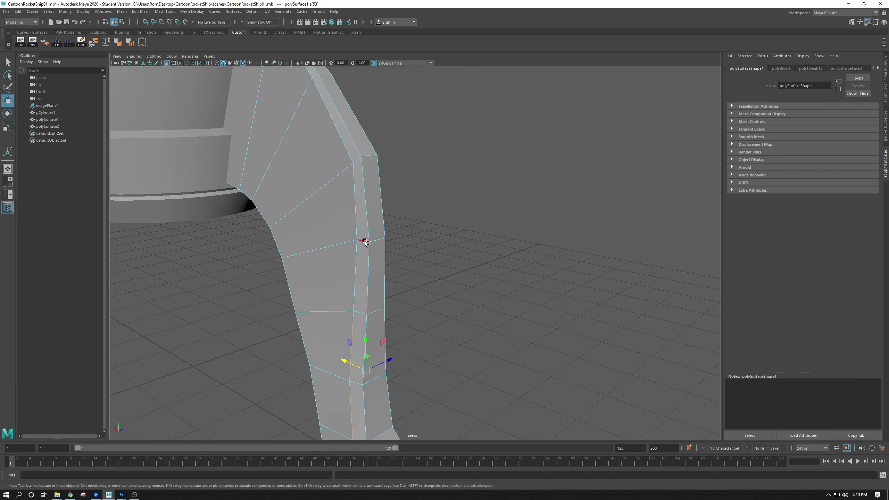
pyautogui.click(363, 244)
pyautogui.moveTo(362, 244)
pyautogui.keyDown('alt'); pyautogui.mouseDown()
pyautogui.moveTo(440, 289)
pyautogui.moveTo(371, 243)
pyautogui.mouseUp(); pyautogui.keyUp('alt')
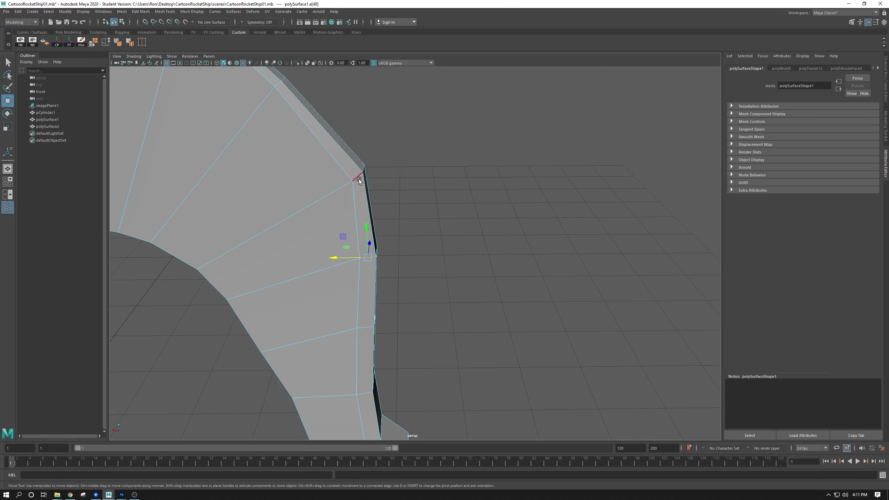
pyautogui.doubleClick(356, 211)
pyautogui.keyDown('alt'); pyautogui.moveTo(399, 244); pyautogui.dragTo(352, 249); pyautogui.keyUp('alt')
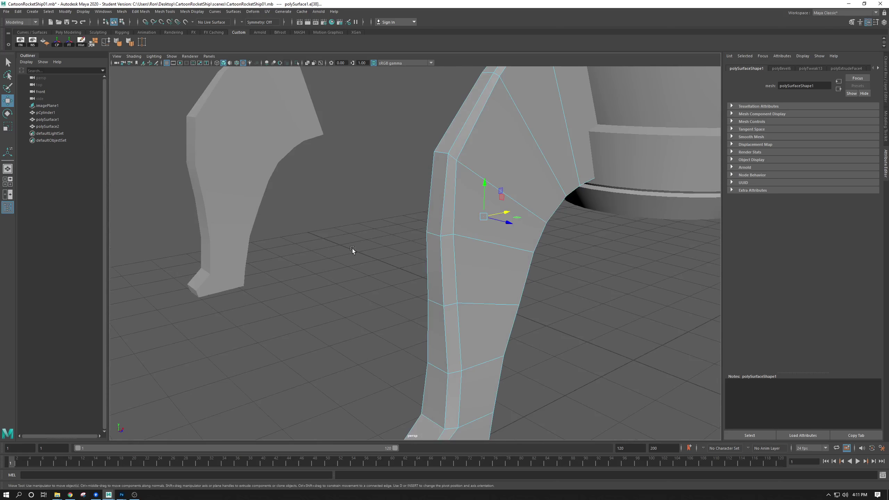
pyautogui.keyDown('shift'); pyautogui.click(452, 212); pyautogui.keyUp('shift')
pyautogui.hotkey('ctrl', 'b')
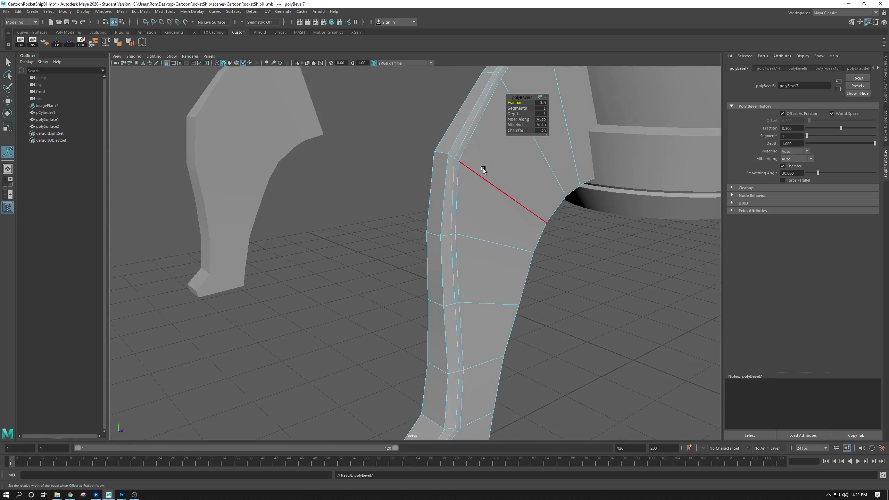
# - Select the corner edge loops on both sides of the leg's narrow outer face and bevel them with a fraction of 0.5
pyautogui.keyDown('alt'); pyautogui.moveTo(480, 166); pyautogui.dragTo(454, 176); pyautogui.keyUp('alt')
pyautogui.doubleClick(456, 179)
pyautogui.keyDown('shift'); pyautogui.doubleClick(448, 175); pyautogui.keyUp('shift')
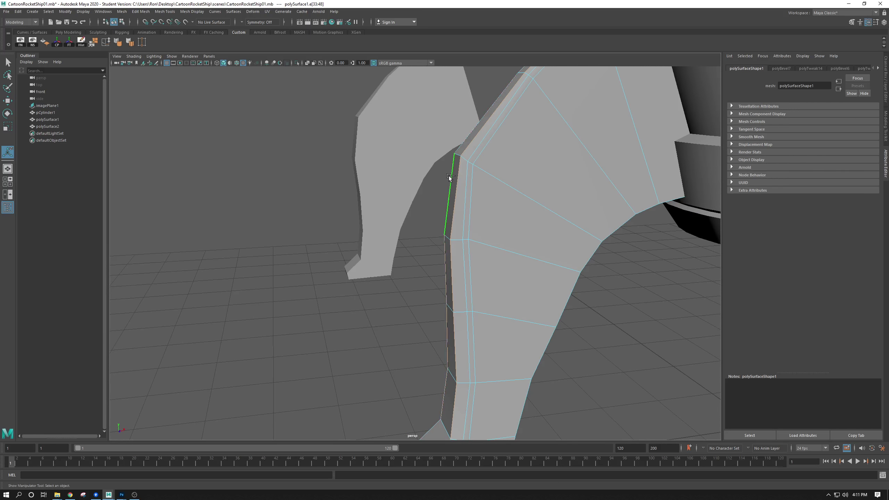
pyautogui.hotkey('ctrl', 'b')
pyautogui.keyDown('alt'); pyautogui.moveTo(444, 199); pyautogui.dragTo(498, 117); pyautogui.keyUp('alt')
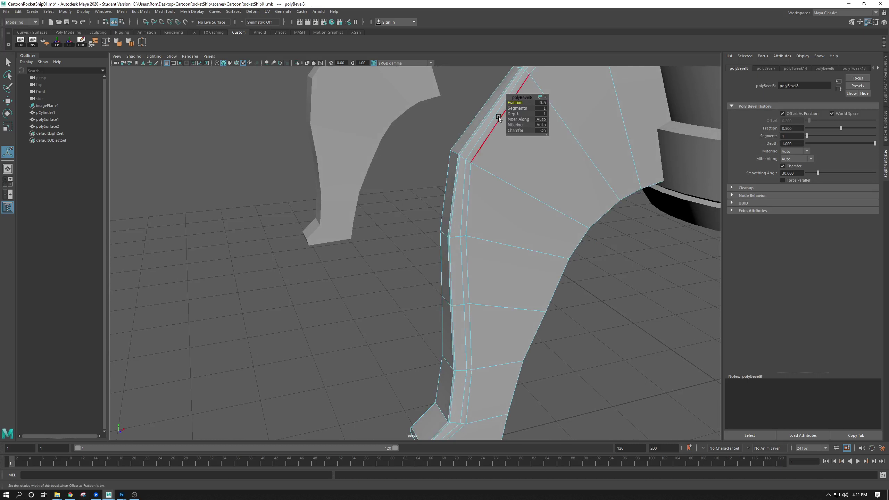
pyautogui.click(458, 172)
# - Select the strip of faces along the leg's outer edge, excluding the toe, and scale it narrower across the leg's width
pyautogui.keyDown('alt'); pyautogui.moveTo(467, 202); pyautogui.dragTo(508, 260); pyautogui.keyUp('alt')
pyautogui.keyDown('alt'); pyautogui.moveTo(378, 216); pyautogui.dragTo(360, 189); pyautogui.keyUp('alt')
pyautogui.rightClick(366, 176)
pyautogui.moveTo(365, 176); pyautogui.dragTo(366, 195, button='right')
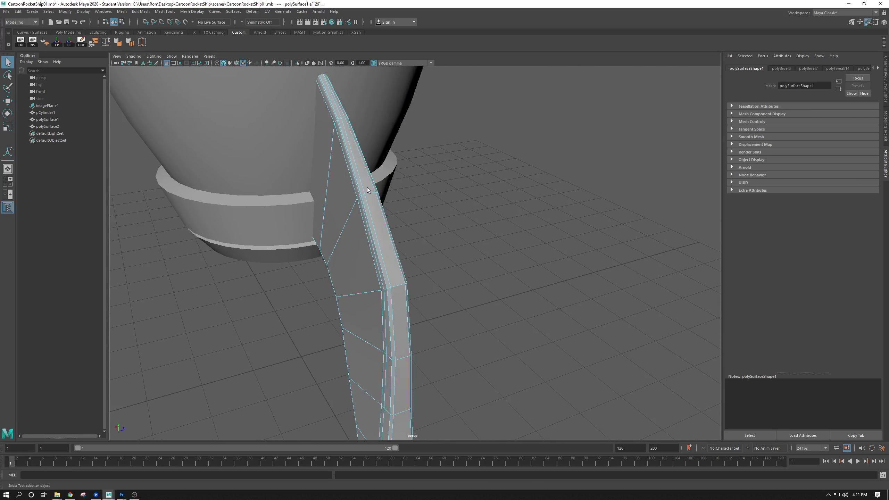
pyautogui.click(366, 187)
pyautogui.keyDown('shift'); pyautogui.click(386, 252); pyautogui.keyUp('shift')
pyautogui.keyDown('shift'); pyautogui.click(403, 330); pyautogui.keyUp('shift')
pyautogui.keyDown('alt'); pyautogui.moveTo(399, 324); pyautogui.dragTo(383, 268, button='middle'); pyautogui.keyUp('alt')
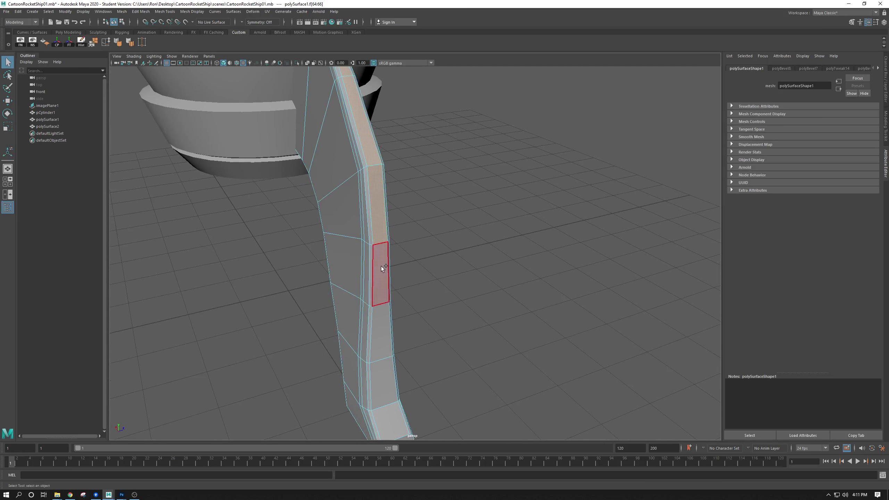
pyautogui.keyDown('shift'); pyautogui.click(379, 339); pyautogui.keyUp('shift')
pyautogui.keyDown('alt'); pyautogui.moveTo(386, 373); pyautogui.dragTo(378, 331, button='middle'); pyautogui.keyUp('alt')
pyautogui.keyDown('ctrl'); pyautogui.keyDown('shift'); pyautogui.click(382, 340); pyautogui.keyUp('shift'); pyautogui.keyUp('ctrl')
pyautogui.press('r')
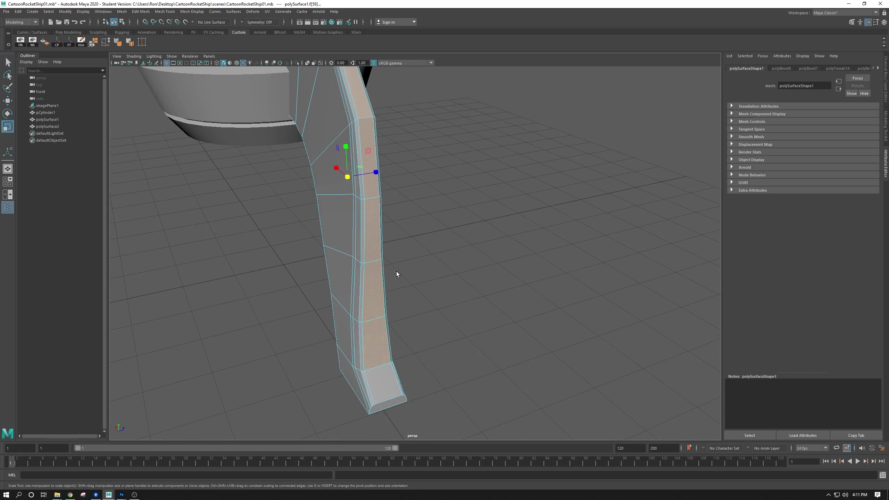
pyautogui.moveTo(373, 171); pyautogui.dragTo(359, 172)
# - Try to move the lengthwise bevel edges along the leg's depth, and undo the move
pyautogui.moveTo(363, 191); pyautogui.dragTo(362, 181, button='right')
pyautogui.click(362, 182)
pyautogui.keyDown('alt'); pyautogui.moveTo(362, 182); pyautogui.dragTo(411, 219); pyautogui.keyUp('alt')
pyautogui.press('w')
pyautogui.press('e')
pyautogui.press('r')
pyautogui.press('w')
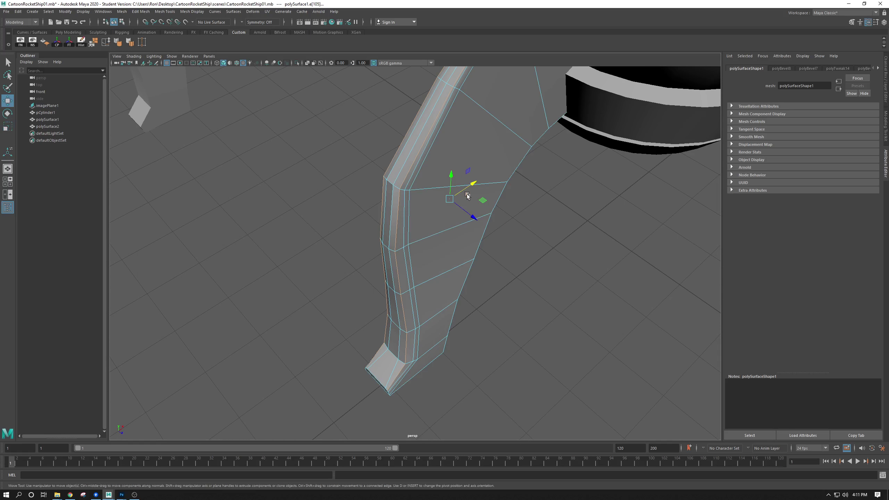
pyautogui.moveTo(475, 182); pyautogui.dragTo(473, 182)
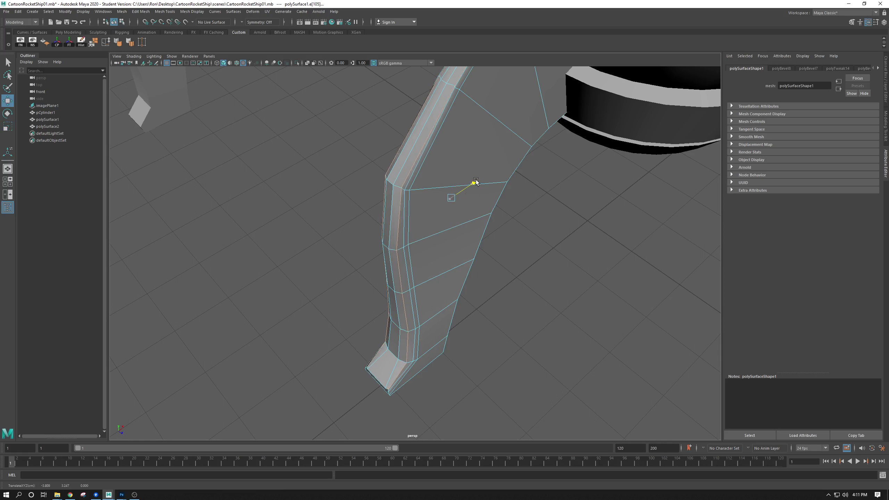
pyautogui.hotkey('ctrl', 'z')
# - Delete the extra lengthwise edge loops next to the inner bevel edge on the leg's sides
pyautogui.doubleClick(405, 207)
pyautogui.keyDown('alt'); pyautogui.moveTo(404, 207); pyautogui.dragTo(375, 200); pyautogui.keyUp('alt')
pyautogui.doubleClick(400, 221)
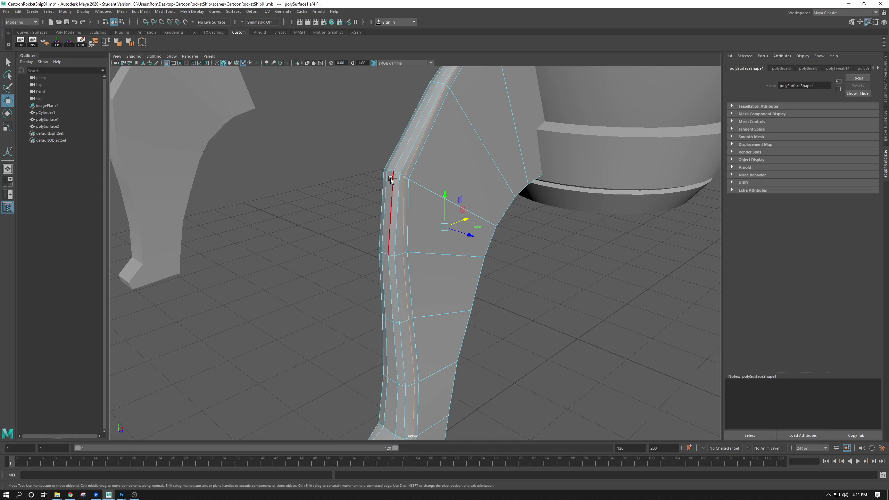
pyautogui.press('Delete')
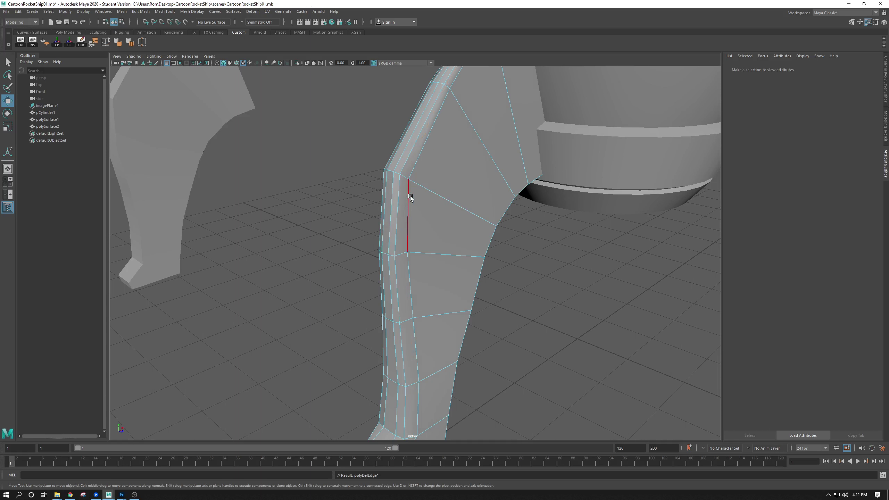
# - Select the remaining lengthwise bevel edge loops on both sides of the leg and bevel them again
pyautogui.click(406, 211)
pyautogui.keyDown('alt'); pyautogui.moveTo(406, 211); pyautogui.dragTo(348, 153); pyautogui.keyUp('alt')
pyautogui.click(403, 242)
pyautogui.hotkey('ctrl', 'z')
pyautogui.hotkey('ctrl', 'z')
pyautogui.keyDown('shift'); pyautogui.doubleClick(373, 242); pyautogui.keyUp('shift')
pyautogui.hotkey('ctrl', 'b')
# - Select the leg's outer bevel and crosswise edges from the upper curve to the toe and soften them
pyautogui.moveTo(348, 153); pyautogui.dragTo(354, 133, button='right')
pyautogui.moveTo(328, 113); pyautogui.dragTo(434, 242)
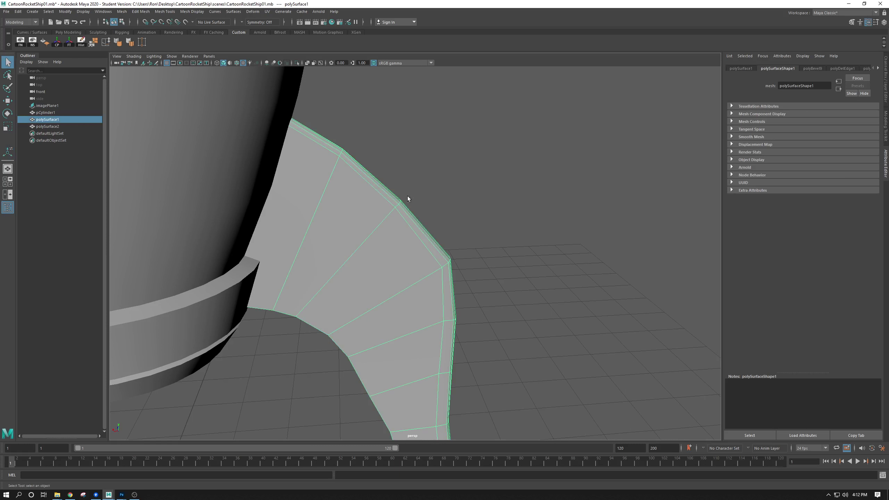
pyautogui.moveTo(372, 168); pyautogui.dragTo(373, 148, button='right')
pyautogui.moveTo(328, 122); pyautogui.dragTo(467, 272)
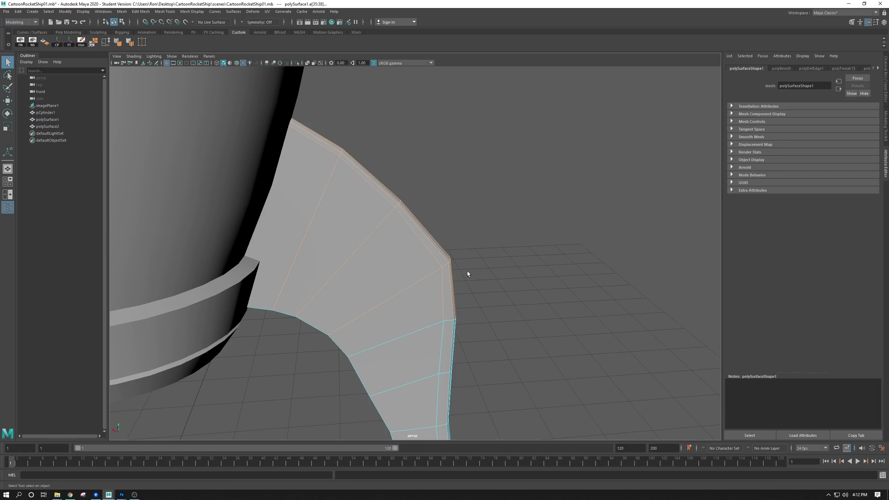
pyautogui.keyDown('alt'); pyautogui.moveTo(462, 258); pyautogui.dragTo(392, 142, button='middle'); pyautogui.keyUp('alt')
pyautogui.keyDown('alt'); pyautogui.moveTo(411, 181); pyautogui.dragTo(400, 172, button='middle'); pyautogui.keyUp('alt')
pyautogui.scroll(-5, 400, 171)
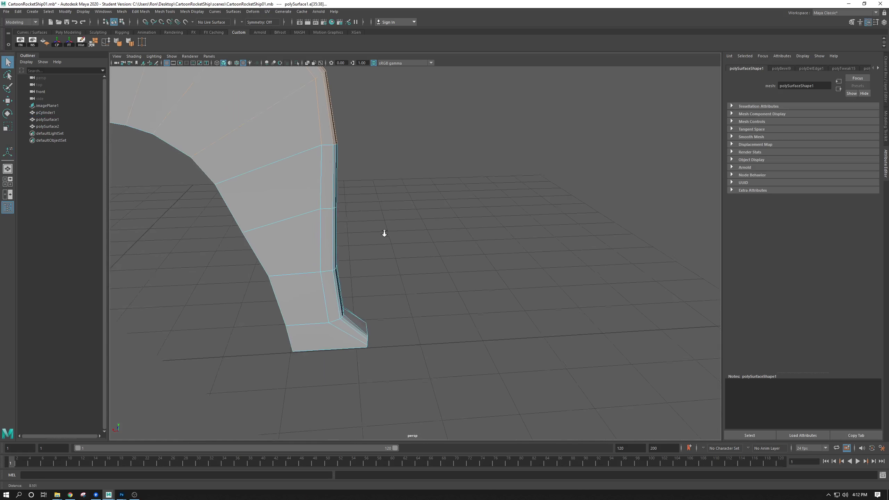
pyautogui.moveTo(392, 115); pyautogui.dragTo(300, 290)
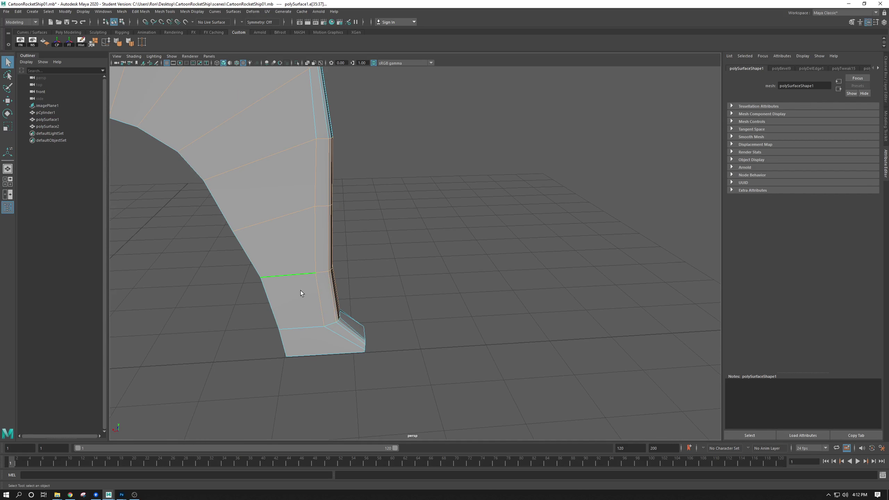
pyautogui.keyDown('shift'); pyautogui.click(335, 299); pyautogui.keyUp('shift')
pyautogui.keyDown('shift'); pyautogui.moveTo(312, 337); pyautogui.dragTo(314, 338); pyautogui.keyUp('shift')
pyautogui.click(192, 11)
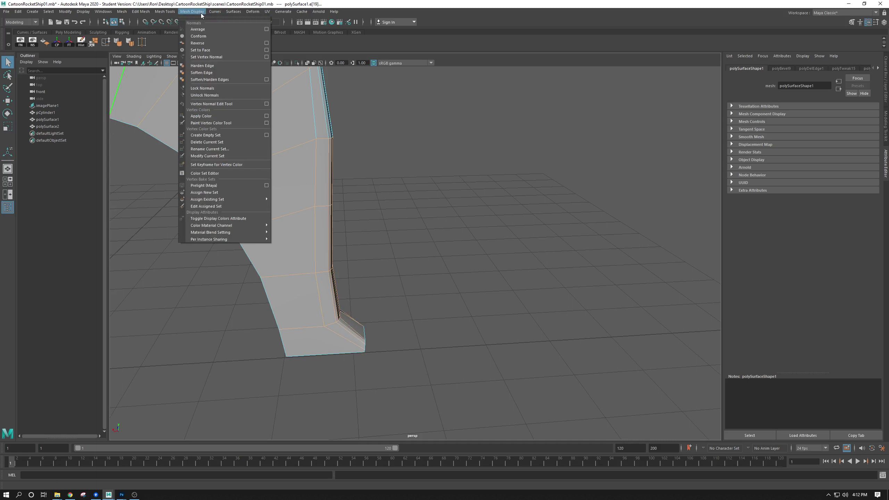
pyautogui.click(201, 72)
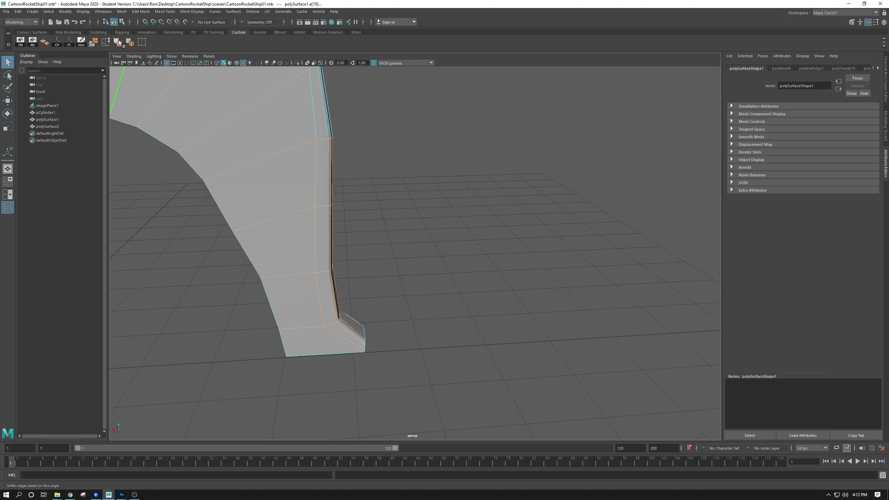
# - Return to object mode with nothing selected and examine the leg's softened shading from both sides
pyautogui.keyDown('alt'); pyautogui.moveTo(385, 215); pyautogui.dragTo(430, 221); pyautogui.keyUp('alt')
pyautogui.click(432, 218)
pyautogui.keyDown('alt'); pyautogui.moveTo(439, 195); pyautogui.dragTo(417, 248, button='middle'); pyautogui.keyUp('alt')
pyautogui.moveTo(391, 184); pyautogui.dragTo(457, 151, button='right')
pyautogui.click(456, 153)
pyautogui.keyDown('alt'); pyautogui.moveTo(495, 193); pyautogui.dragTo(328, 210); pyautogui.keyUp('alt')
pyautogui.keyDown('alt'); pyautogui.moveTo(388, 220); pyautogui.dragTo(326, 181, button='middle'); pyautogui.keyUp('alt')
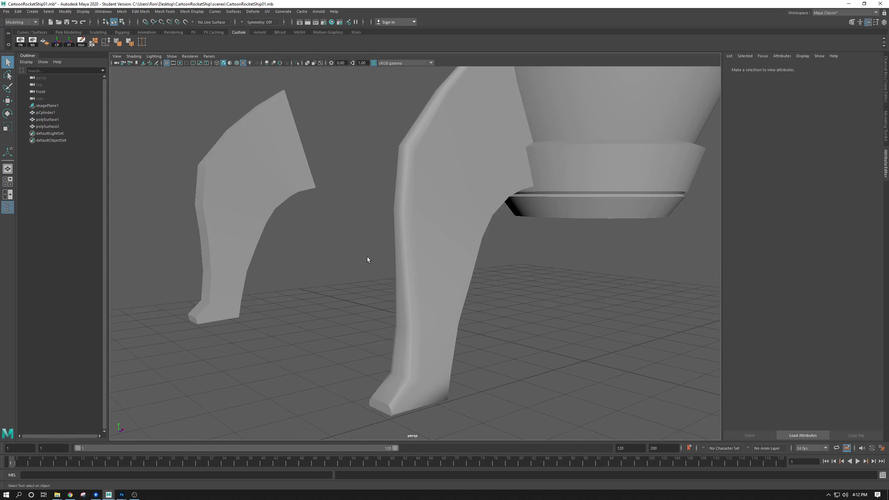
# - Examine the crosswise edges and shading along the leg's outer strip from the toe up to the top
pyautogui.hotkey('ctrl', 'z')
pyautogui.keyDown('alt'); pyautogui.moveTo(367, 277); pyautogui.dragTo(423, 272, button='right'); pyautogui.keyUp('alt')
pyautogui.keyDown('alt'); pyautogui.moveTo(424, 272); pyautogui.dragTo(414, 255, button='middle'); pyautogui.keyUp('alt')
pyautogui.keyDown('alt'); pyautogui.moveTo(414, 254); pyautogui.dragTo(368, 298, button='right'); pyautogui.keyUp('alt')
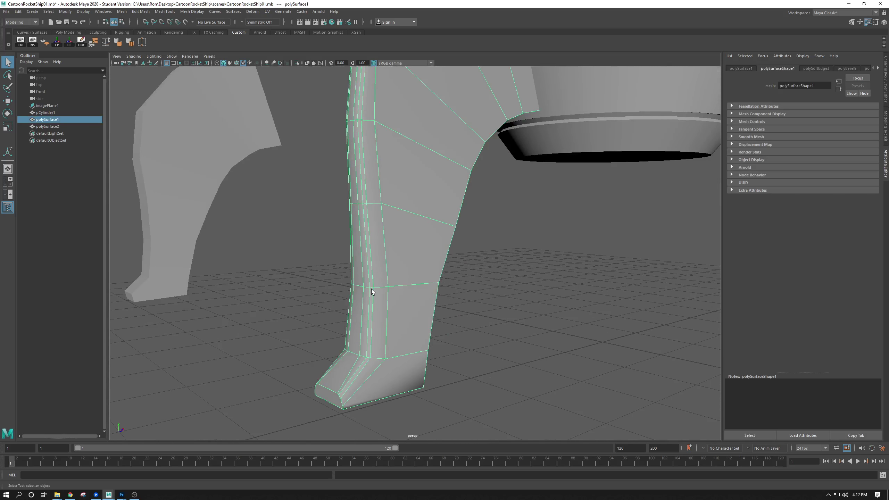
pyautogui.keyDown('alt'); pyautogui.moveTo(371, 289); pyautogui.dragTo(367, 383); pyautogui.keyUp('alt')
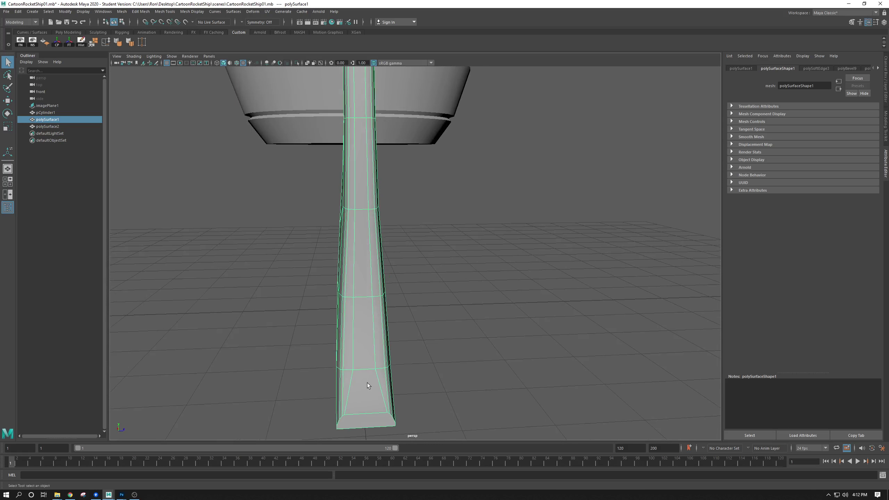
pyautogui.keyDown('alt'); pyautogui.moveTo(381, 358); pyautogui.dragTo(365, 281, button='right'); pyautogui.keyUp('alt')
pyautogui.click(371, 402)
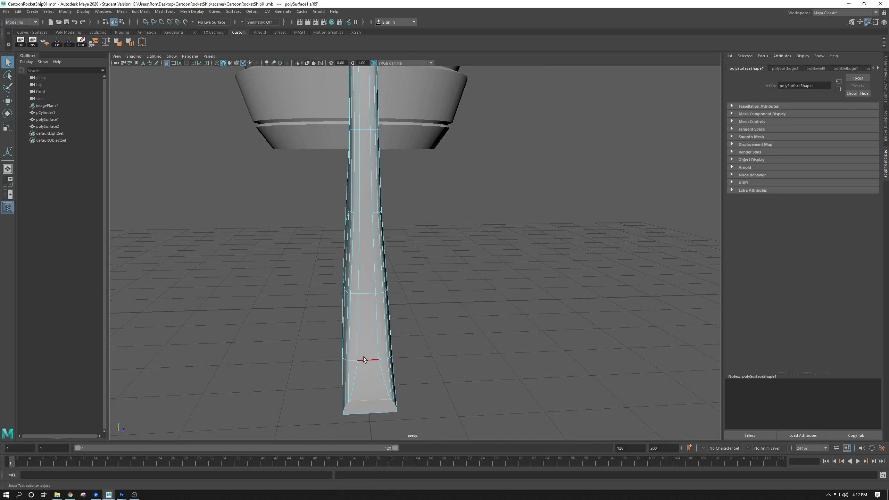
pyautogui.keyDown('alt'); pyautogui.moveTo(363, 359); pyautogui.dragTo(358, 277); pyautogui.keyUp('alt')
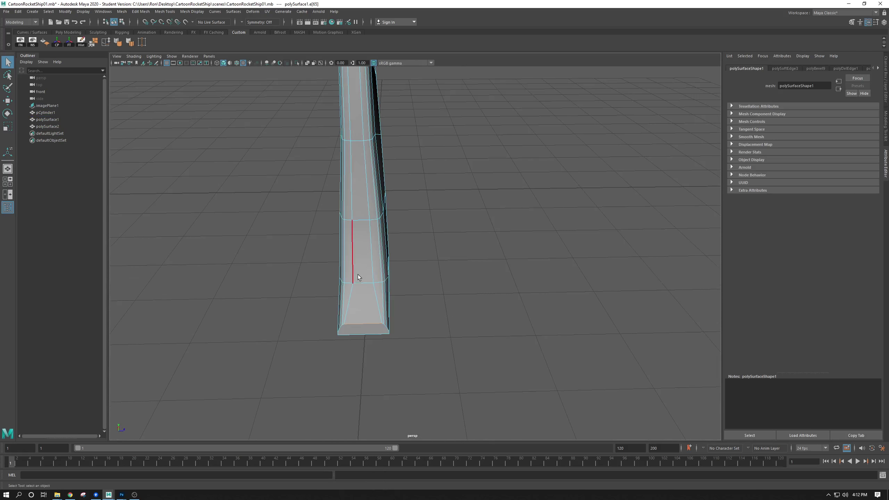
pyautogui.click(359, 220)
pyautogui.keyDown('alt'); pyautogui.moveTo(359, 219); pyautogui.dragTo(299, 197); pyautogui.keyUp('alt')
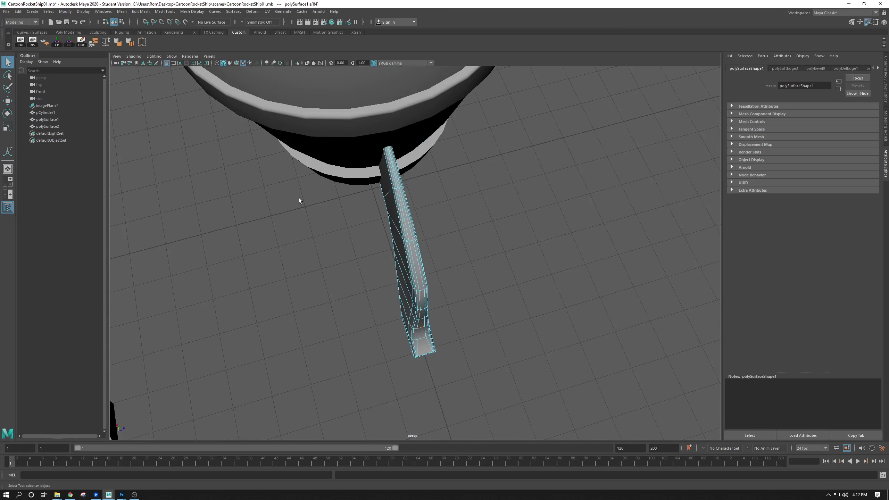
pyautogui.moveTo(409, 201); pyautogui.dragTo(427, 185, button='right')
pyautogui.press('w')
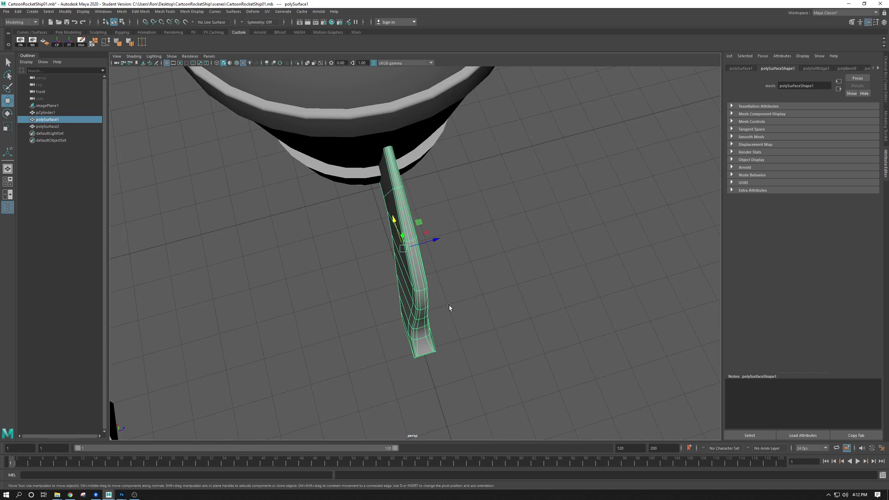
pyautogui.keyDown('alt'); pyautogui.moveTo(453, 308); pyautogui.dragTo(394, 217); pyautogui.keyUp('alt')
pyautogui.keyDown('alt'); pyautogui.moveTo(395, 218); pyautogui.dragTo(408, 327, button='right'); pyautogui.keyUp('alt')
pyautogui.click(408, 327)
pyautogui.keyDown('alt'); pyautogui.moveTo(408, 326); pyautogui.dragTo(381, 192, button='middle'); pyautogui.keyUp('alt')
pyautogui.click(386, 220)
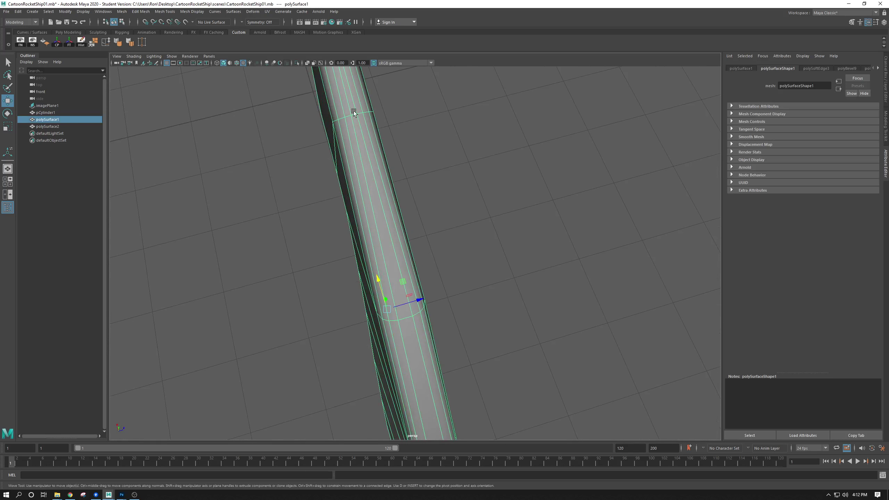
pyautogui.keyDown('alt'); pyautogui.moveTo(398, 300); pyautogui.dragTo(381, 278); pyautogui.keyUp('alt')
pyautogui.keyDown('alt'); pyautogui.moveTo(380, 277); pyautogui.dragTo(419, 194, button='right'); pyautogui.keyUp('alt')
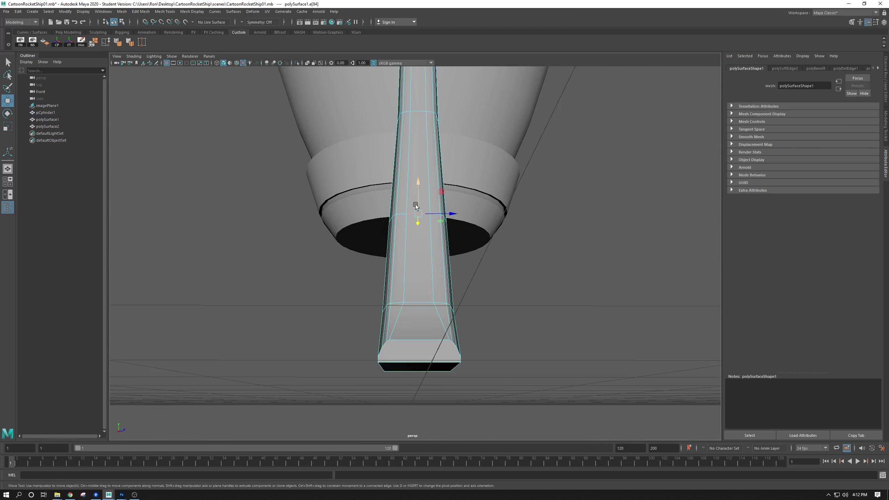
# - Select a middle crosswise edge on the leg's outer strip, extend it to the whole edge ring and collapse the ring
pyautogui.click(416, 210)
pyautogui.click(424, 259)
pyautogui.keyDown('alt'); pyautogui.moveTo(421, 258); pyautogui.dragTo(439, 384); pyautogui.keyUp('alt')
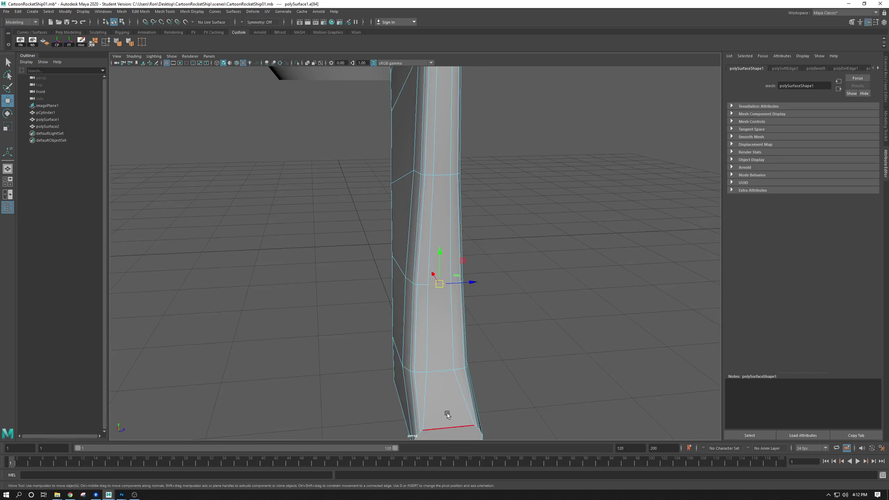
pyautogui.keyDown('alt'); pyautogui.moveTo(437, 188); pyautogui.dragTo(405, 243); pyautogui.keyUp('alt')
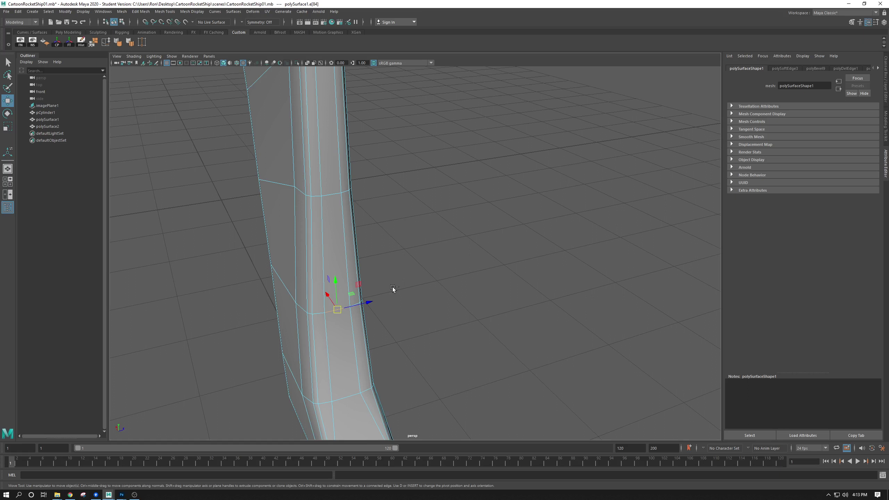
pyautogui.keyDown('ctrl'); pyautogui.rightClick(348, 307); pyautogui.keyUp('ctrl')
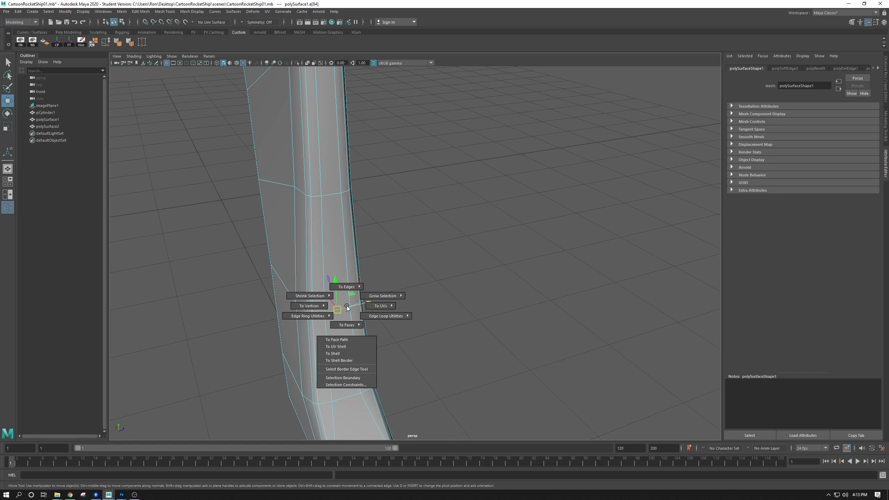
pyautogui.keyDown('ctrl'); pyautogui.moveTo(346, 307); pyautogui.dragTo(292, 330, button='right'); pyautogui.keyUp('ctrl')
pyautogui.keyDown('alt'); pyautogui.moveTo(342, 293); pyautogui.dragTo(368, 220); pyautogui.keyUp('alt')
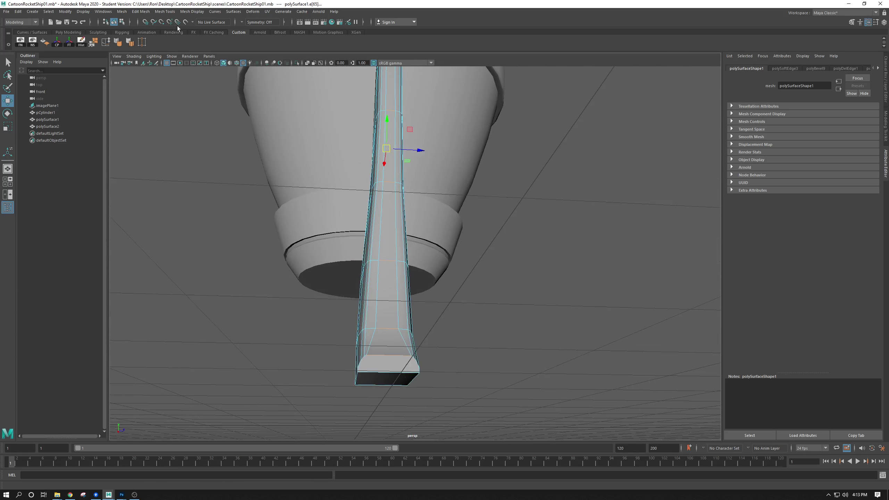
pyautogui.click(172, 12)
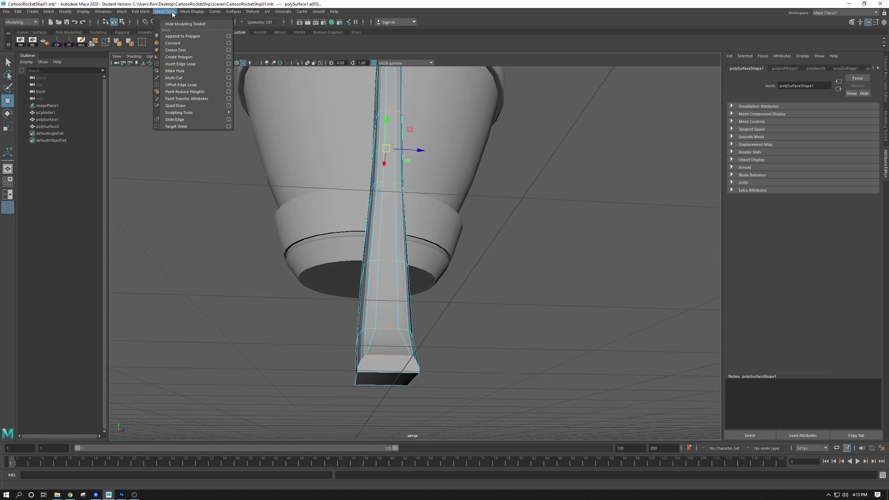
pyautogui.moveTo(141, 15)
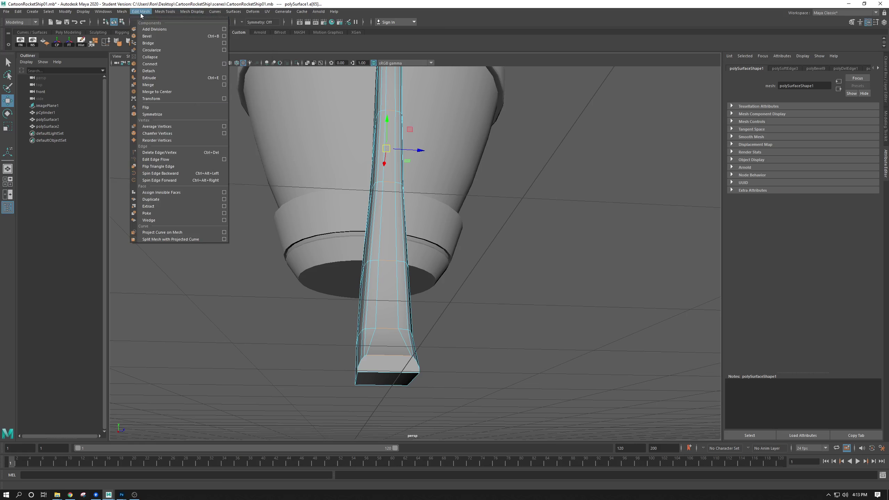
pyautogui.click(145, 59)
# - Select the lengthwise edge loops on both sides of the outer strip, scale them apart sideways and return to object mode
pyautogui.keyDown('alt'); pyautogui.moveTo(231, 133); pyautogui.dragTo(386, 212); pyautogui.keyUp('alt')
pyautogui.click(334, 195)
pyautogui.click(430, 137)
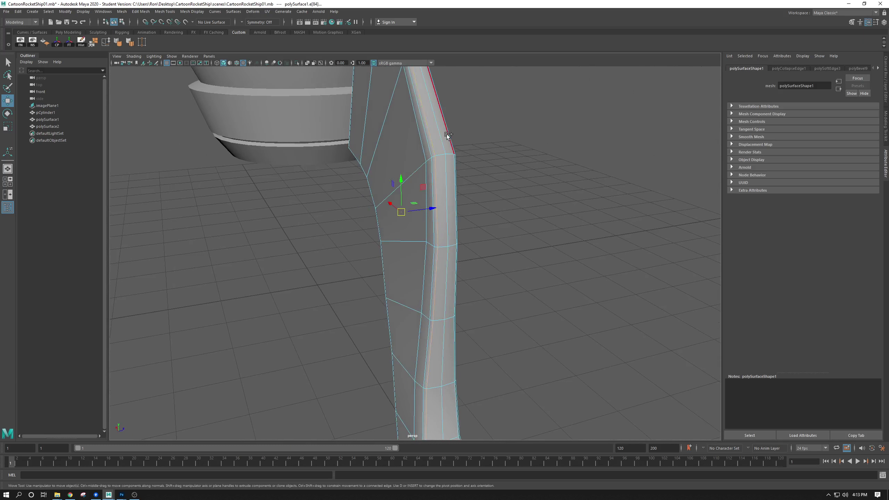
pyautogui.keyDown('alt'); pyautogui.moveTo(447, 156); pyautogui.dragTo(431, 172); pyautogui.keyUp('alt')
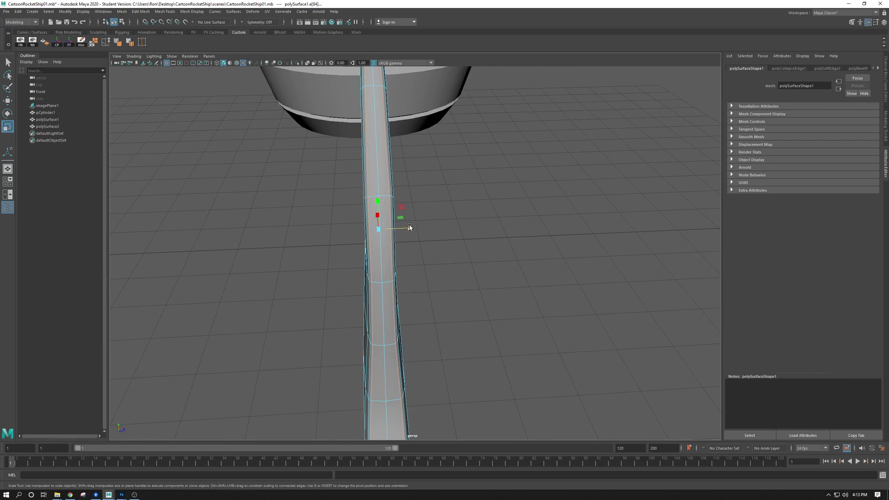
pyautogui.moveTo(409, 227); pyautogui.dragTo(474, 223)
pyautogui.click(434, 176)
pyautogui.keyDown('alt'); pyautogui.moveTo(494, 171); pyautogui.dragTo(517, 182); pyautogui.keyUp('alt')
pyautogui.moveTo(464, 155); pyautogui.dragTo(483, 145, button='right')
pyautogui.click(514, 146)
# - Examine the leg's rounded outer edge, silhouette and wireframe from the side, from the upper curve to the foot
pyautogui.scroll(-1, 503, 192)
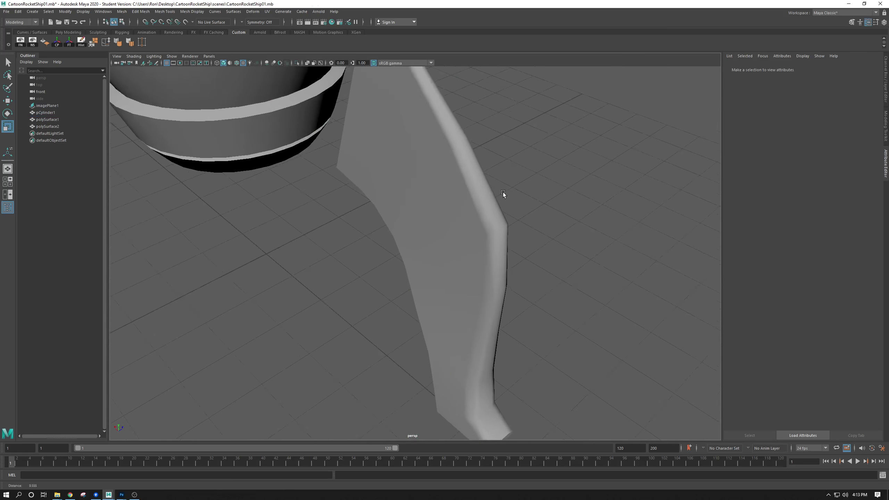
pyautogui.keyDown('alt'); pyautogui.moveTo(503, 192); pyautogui.dragTo(388, 113); pyautogui.keyUp('alt')
pyautogui.keyDown('alt'); pyautogui.moveTo(460, 289); pyautogui.dragTo(516, 312); pyautogui.keyUp('alt')
pyautogui.click(483, 298)
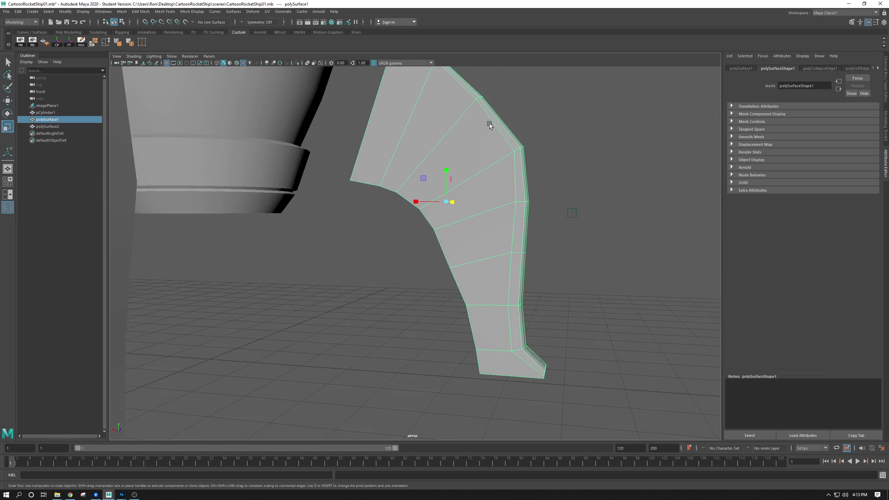
pyautogui.click(547, 328)
pyautogui.click(520, 232)
pyautogui.keyDown('alt'); pyautogui.moveTo(520, 232); pyautogui.dragTo(525, 390); pyautogui.keyUp('alt')
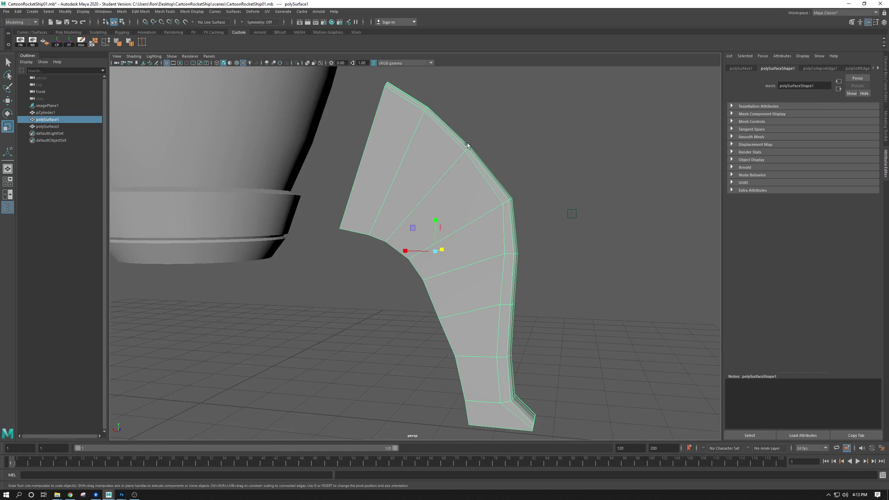
pyautogui.keyDown('alt'); pyautogui.moveTo(500, 364); pyautogui.dragTo(432, 294, button='middle'); pyautogui.keyUp('alt')
pyautogui.keyDown('alt'); pyautogui.moveTo(431, 294); pyautogui.dragTo(446, 350, button='right'); pyautogui.keyUp('alt')
pyautogui.click(469, 251)
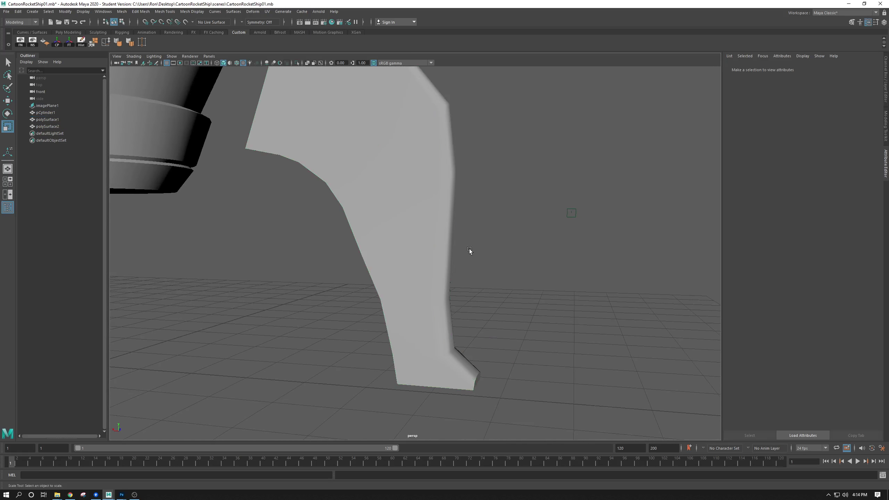
# - Select the edge loops along the leg's inner curve and bevel them
pyautogui.keyDown('alt'); pyautogui.moveTo(403, 232); pyautogui.dragTo(419, 236); pyautogui.keyUp('alt')
pyautogui.click(380, 191)
pyautogui.keyDown('alt'); pyautogui.moveTo(381, 190); pyautogui.dragTo(357, 164); pyautogui.keyUp('alt')
pyautogui.rightClick(355, 163)
pyautogui.click(355, 145)
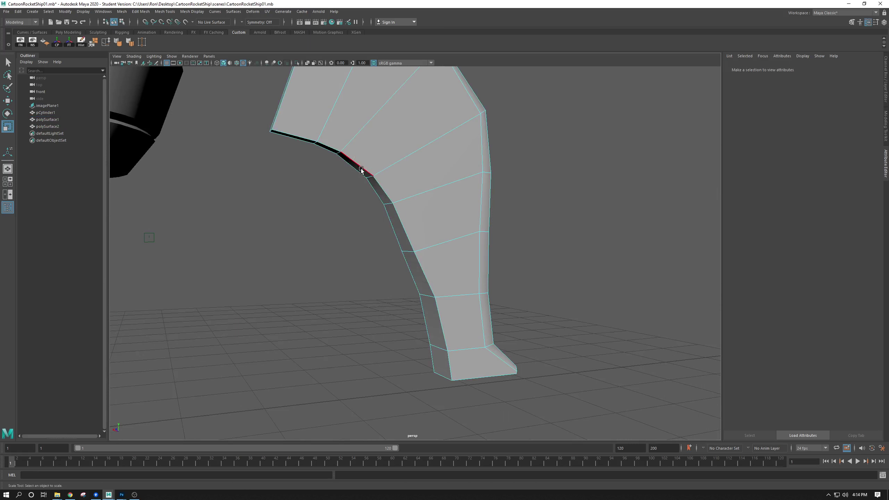
pyautogui.doubleClick(370, 184)
pyautogui.hotkey('ctrl', 'b')
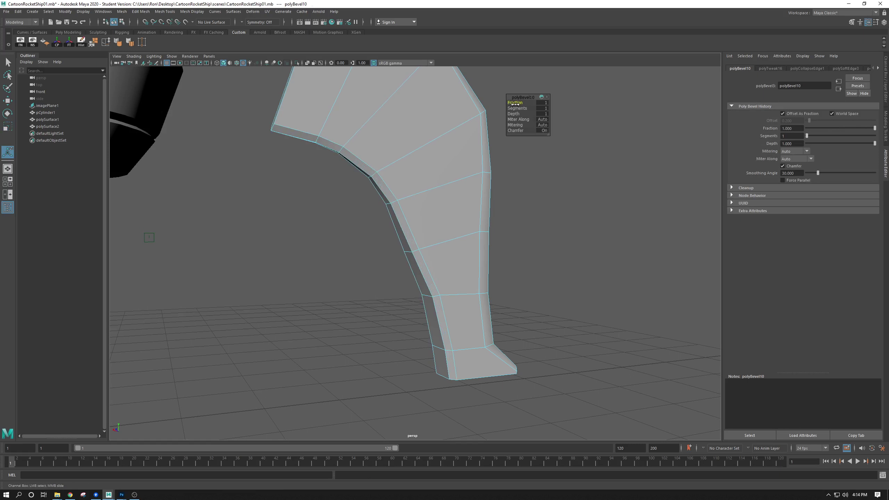
# - Try to reposition the bevel's corner vertex at the upper end of the leg's inner curve and undo the moves
pyautogui.keyDown('alt'); pyautogui.moveTo(409, 142); pyautogui.dragTo(356, 308); pyautogui.keyUp('alt')
pyautogui.keyDown('alt'); pyautogui.moveTo(249, 226); pyautogui.dragTo(288, 267, button='right'); pyautogui.keyUp('alt')
pyautogui.keyDown('alt'); pyautogui.moveTo(288, 266); pyautogui.dragTo(334, 308, button='middle'); pyautogui.keyUp('alt')
pyautogui.keyDown('alt'); pyautogui.moveTo(265, 254); pyautogui.dragTo(333, 178); pyautogui.keyUp('alt')
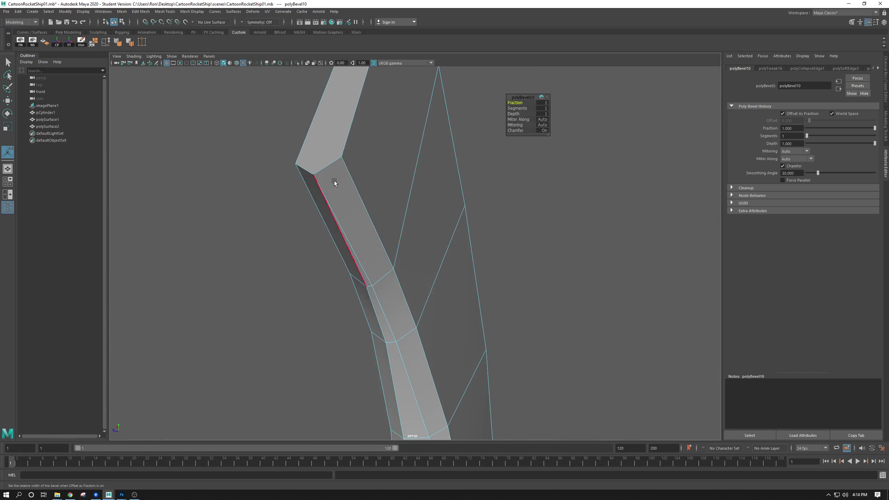
pyautogui.rightClick(327, 171)
pyautogui.click(300, 171)
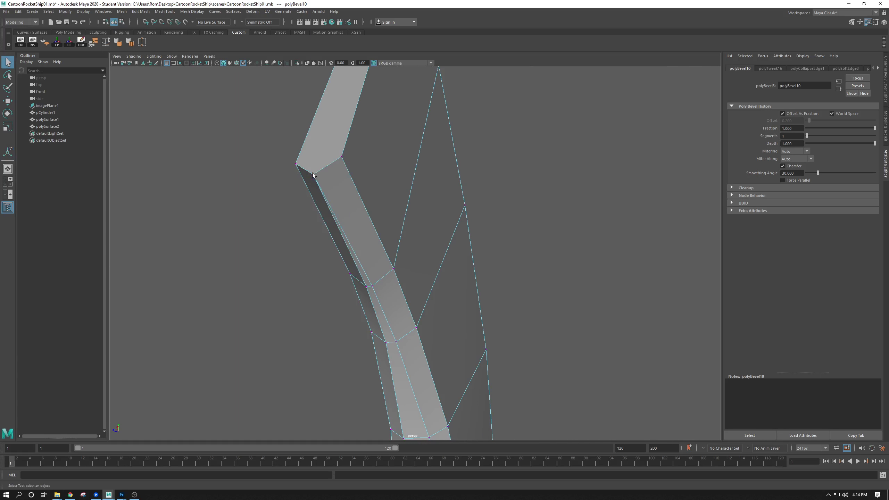
pyautogui.click(314, 174)
pyautogui.press('w')
pyautogui.moveTo(285, 180)
pyautogui.mouseDown()
pyautogui.moveTo(310, 181)
pyautogui.moveTo(291, 183)
pyautogui.mouseUp()
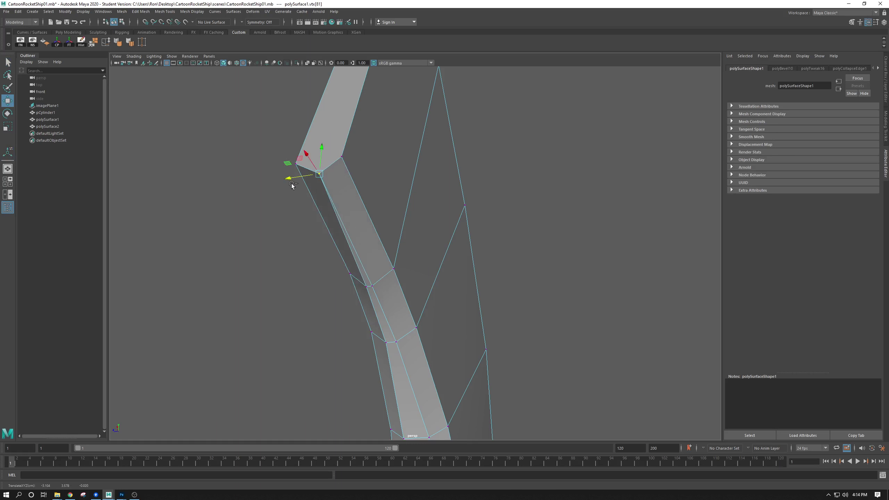
pyautogui.hotkey('ctrl', 'z')
pyautogui.hotkey('ctrl', 'z')
pyautogui.click(315, 176)
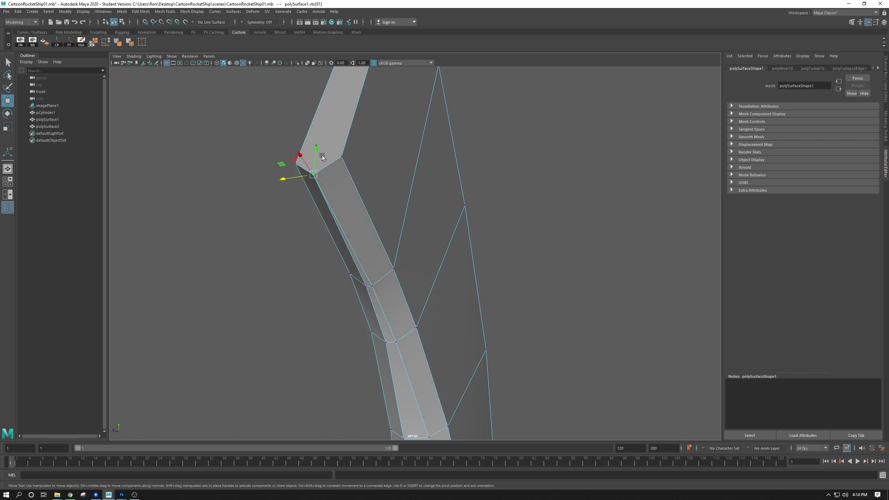
pyautogui.moveTo(316, 148); pyautogui.dragTo(313, 168)
pyautogui.hotkey('ctrl', 'z')
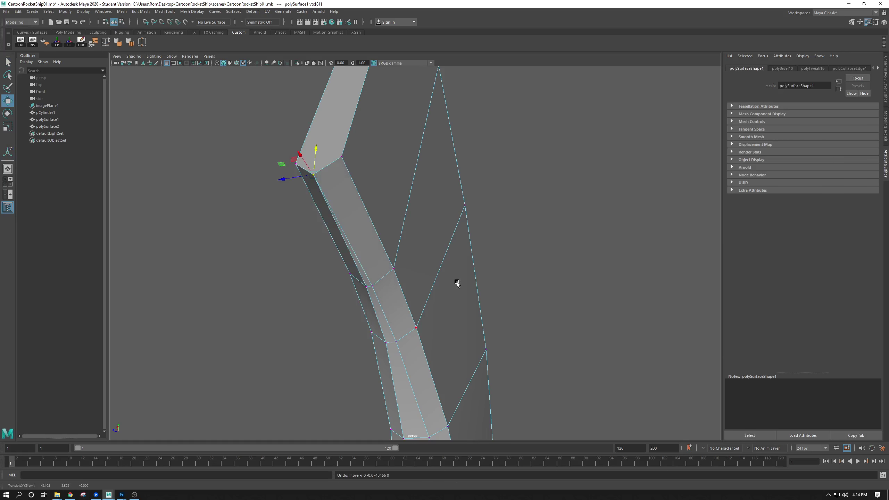
# - Return to object mode with nothing selected and examine the bevel along the leg's inner curve
pyautogui.keyDown('alt'); pyautogui.moveTo(456, 283); pyautogui.dragTo(397, 202); pyautogui.keyUp('alt')
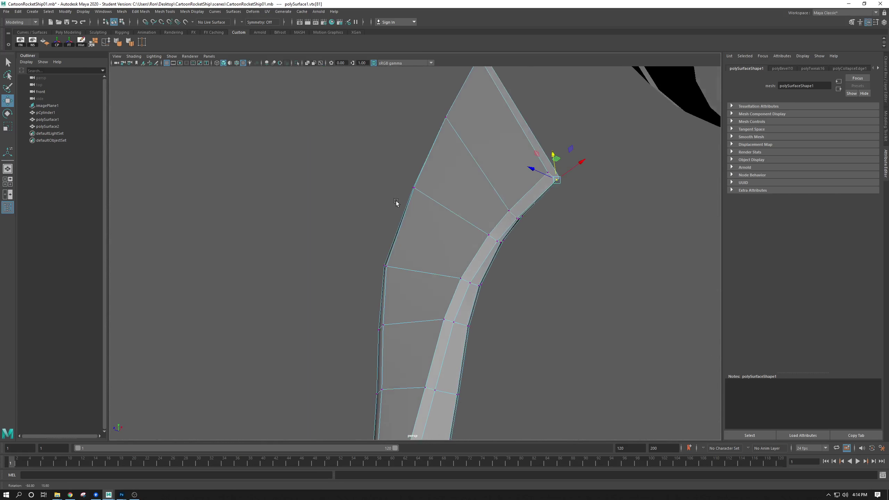
pyautogui.keyDown('alt'); pyautogui.moveTo(396, 202); pyautogui.dragTo(365, 125, button='middle'); pyautogui.keyUp('alt')
pyautogui.keyDown('alt'); pyautogui.moveTo(405, 232); pyautogui.dragTo(443, 208); pyautogui.keyUp('alt')
pyautogui.moveTo(442, 208); pyautogui.dragTo(471, 196, button='right')
pyautogui.click(501, 249)
pyautogui.keyDown('alt'); pyautogui.moveTo(501, 249); pyautogui.dragTo(432, 206); pyautogui.keyUp('alt')
pyautogui.keyDown('alt'); pyautogui.moveTo(362, 369); pyautogui.dragTo(380, 255); pyautogui.keyUp('alt')
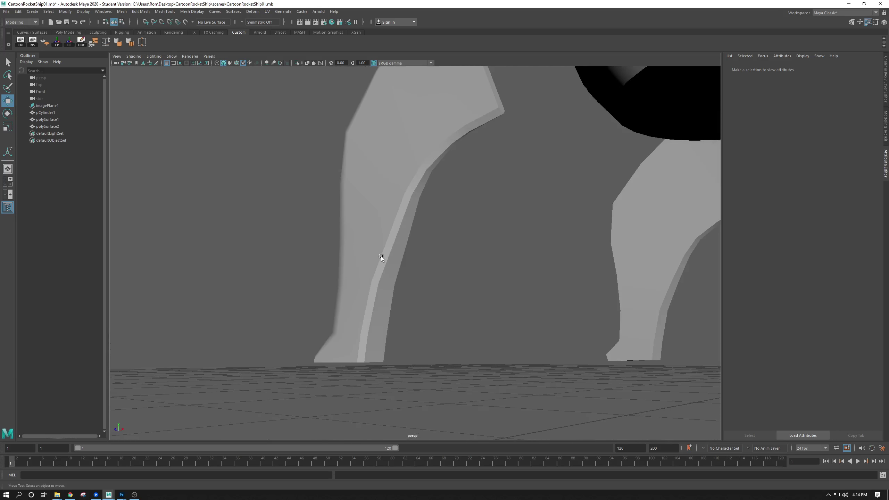
# - Select the bevel edges along the leg's inner curve, soften them and return to object mode with nothing selected
pyautogui.moveTo(380, 256); pyautogui.dragTo(376, 236, button='right')
pyautogui.click(386, 249)
pyautogui.moveTo(387, 249)
pyautogui.keyDown('alt'); pyautogui.mouseDown()
pyautogui.moveTo(404, 262)
pyautogui.moveTo(382, 260)
pyautogui.mouseUp(); pyautogui.keyUp('alt')
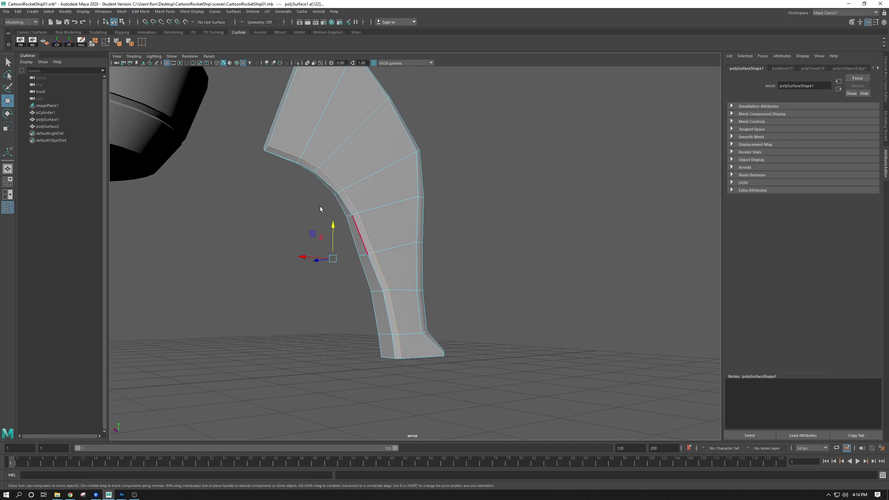
pyautogui.click(120, 44)
pyautogui.click(346, 145)
pyautogui.moveTo(345, 144); pyautogui.dragTo(379, 134, button='right')
pyautogui.click(465, 162)
pyautogui.keyDown('alt'); pyautogui.moveTo(466, 161); pyautogui.dragTo(450, 203); pyautogui.keyUp('alt')
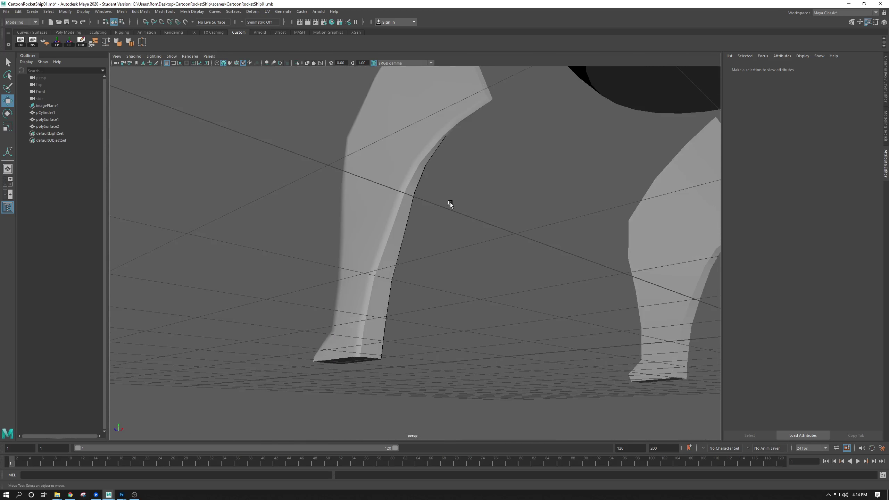
# - In the front view, move the spare leg well clear of the rocket and align the beveled leg with the sketched leg
pyautogui.keyDown('alt'); pyautogui.moveTo(443, 156); pyautogui.dragTo(413, 253); pyautogui.keyUp('alt')
pyautogui.click(411, 178)
pyautogui.press('space')
pyautogui.press('space')
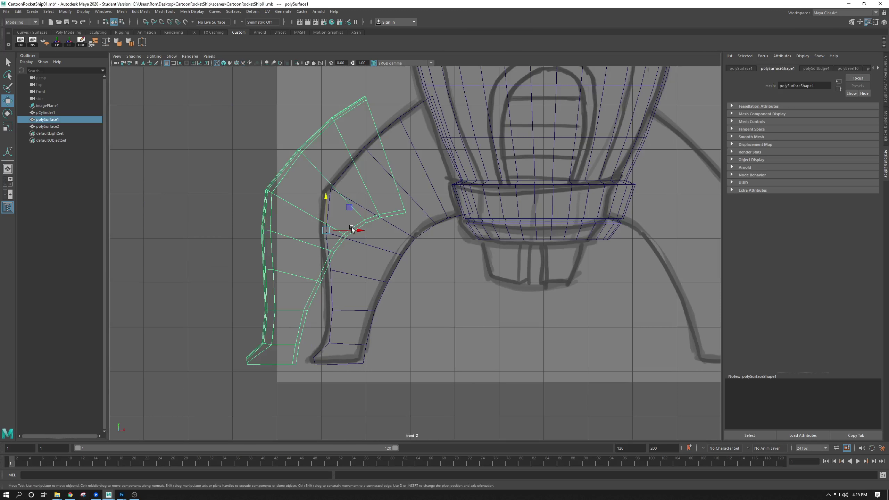
pyautogui.moveTo(361, 231); pyautogui.dragTo(509, 268)
pyautogui.click(393, 280)
pyautogui.scroll(-6, 411, 251)
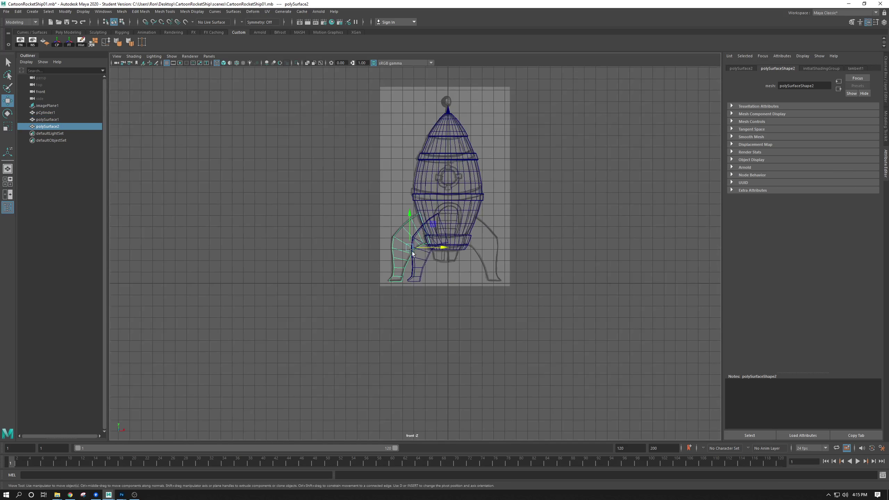
pyautogui.moveTo(441, 243); pyautogui.dragTo(204, 244)
pyautogui.click(318, 226)
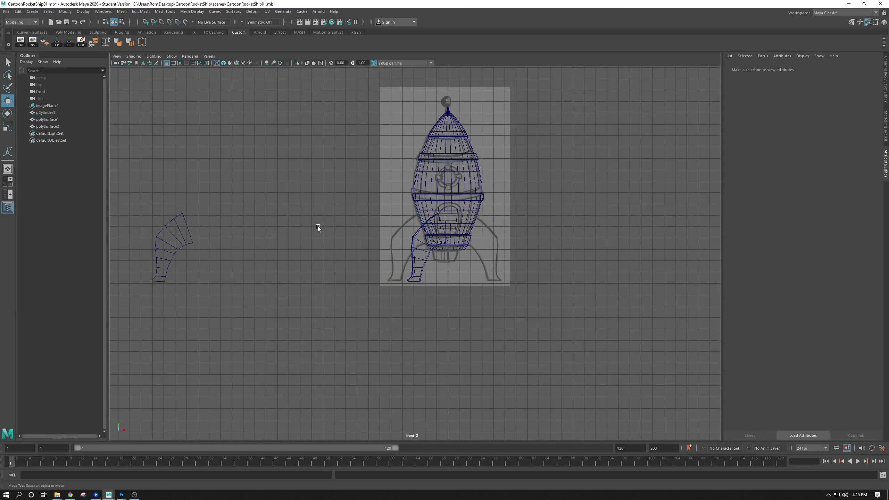
pyautogui.click(422, 258)
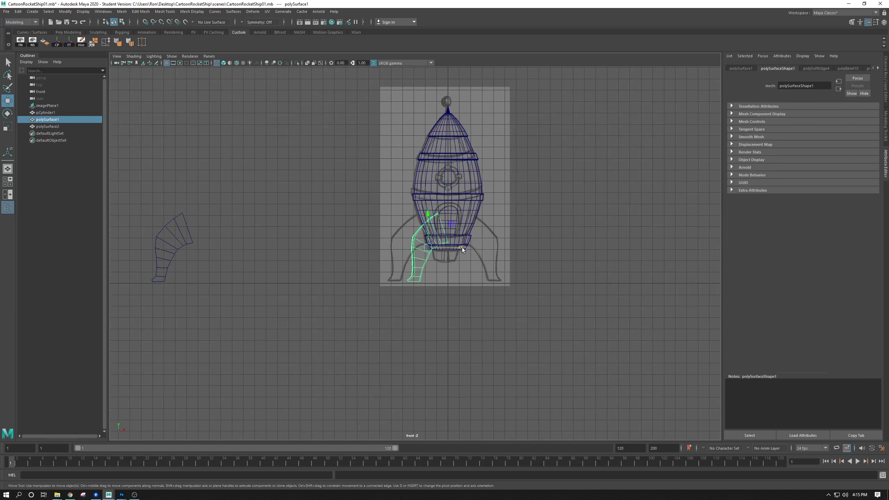
pyautogui.moveTo(462, 247); pyautogui.dragTo(442, 251)
# - Select the spare leg and hide it in the perspective view
pyautogui.moveTo(218, 169); pyautogui.dragTo(160, 251)
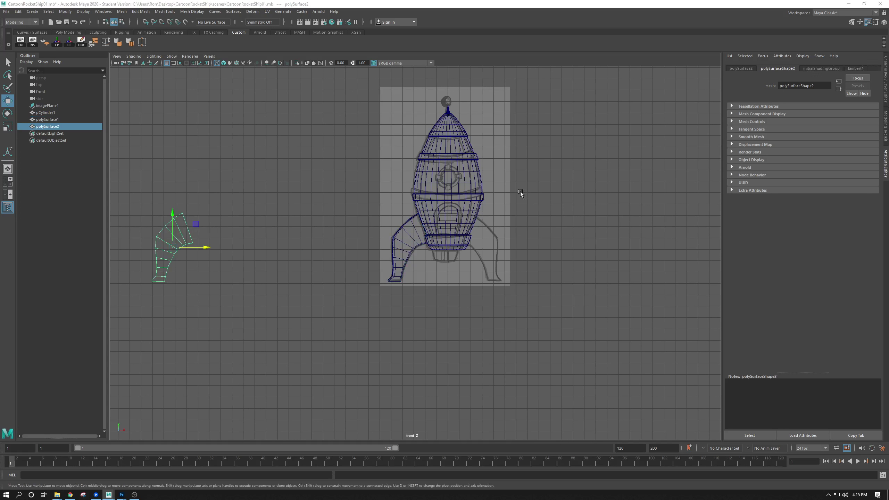
pyautogui.press('space')
pyautogui.press('space')
pyautogui.keyDown('alt'); pyautogui.moveTo(519, 199); pyautogui.dragTo(332, 175, button='right'); pyautogui.keyUp('alt')
pyautogui.keyDown('alt'); pyautogui.moveTo(332, 174); pyautogui.dragTo(407, 196, button='middle'); pyautogui.keyUp('alt')
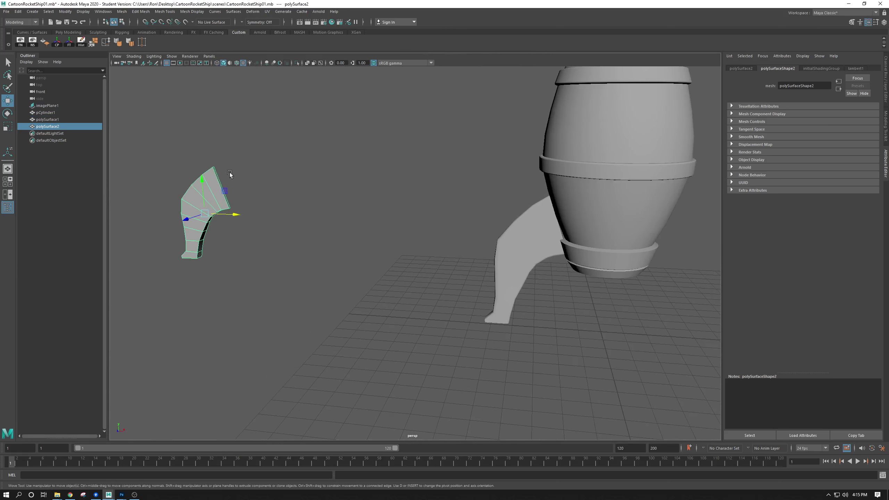
pyautogui.moveTo(281, 129); pyautogui.dragTo(178, 279)
pyautogui.hotkey('ctrl', 'h')
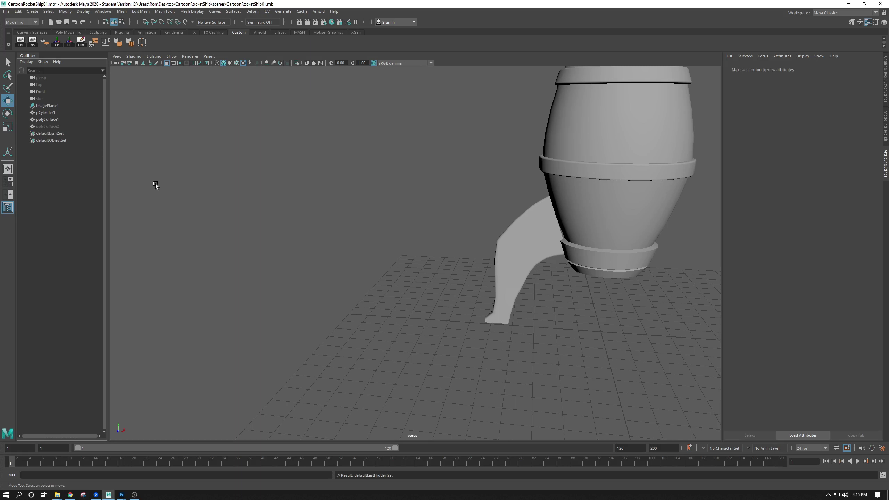
# - Select the hidden spare leg by its Outliner entry and show it and hide it again, twice
pyautogui.click(43, 127)
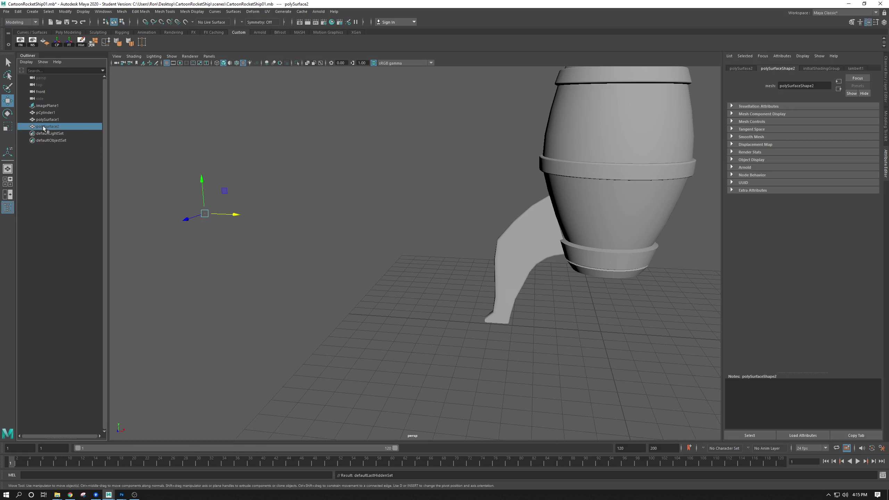
pyautogui.hotkey('shift', 'h')
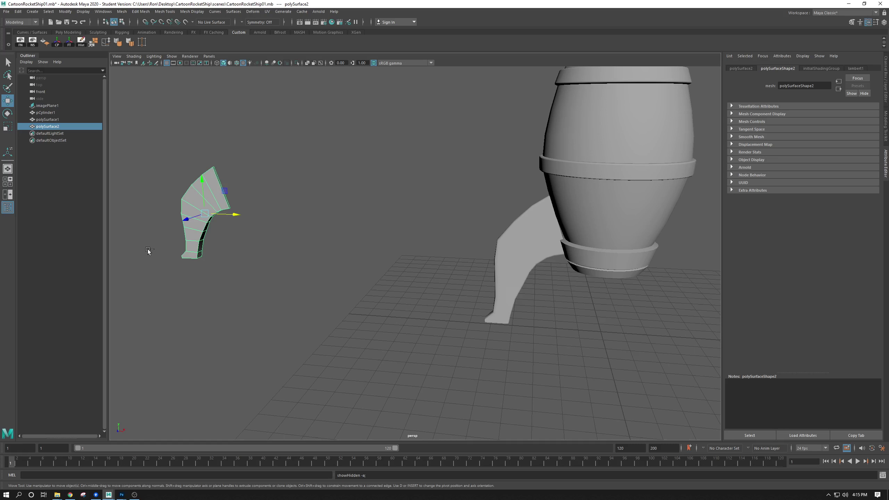
pyautogui.hotkey('ctrl', 'h')
pyautogui.click(58, 127)
pyautogui.hotkey('shift', 'h')
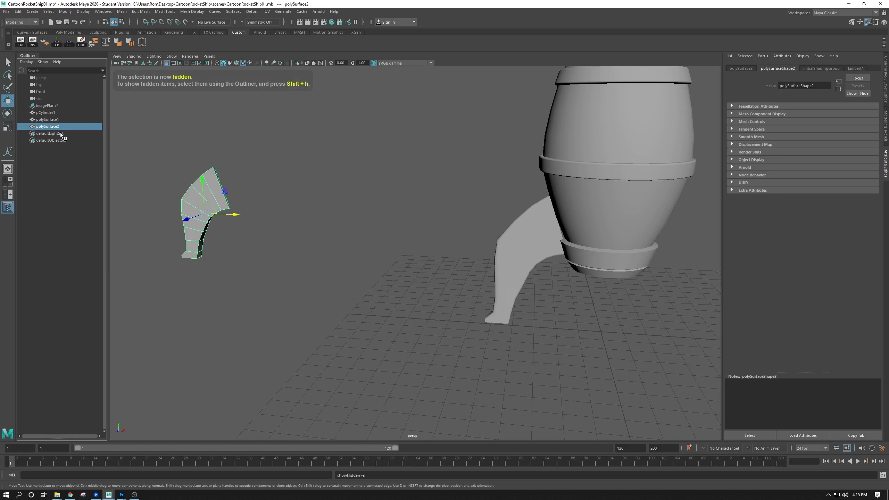
pyautogui.hotkey('ctrl', 'h')
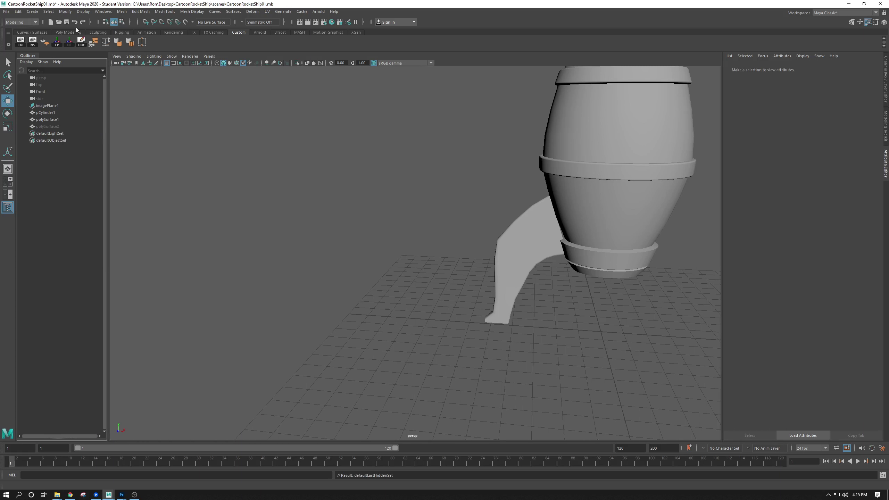
pyautogui.click(84, 12)
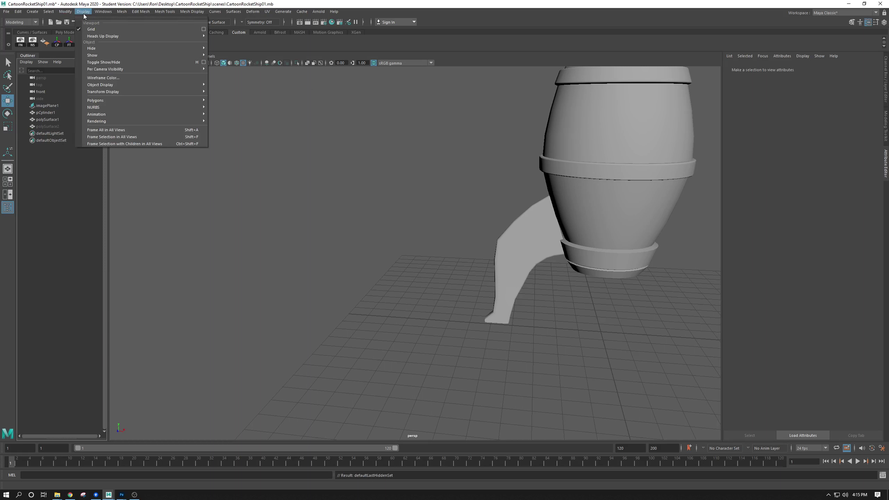
pyautogui.moveTo(93, 51)
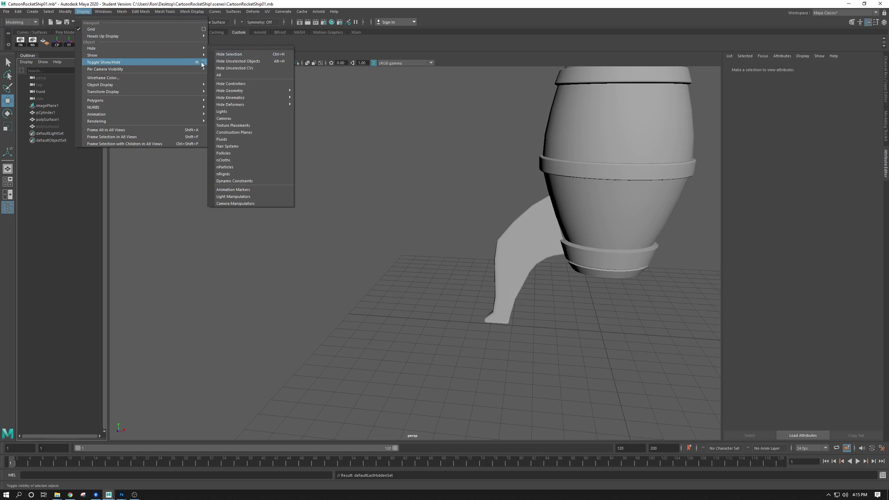
pyautogui.moveTo(201, 55)
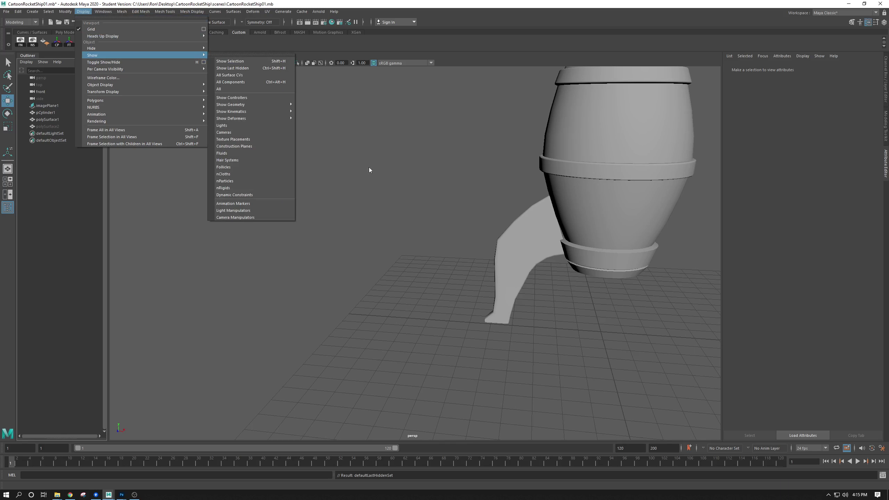
pyautogui.click(483, 244)
# - Select the beveled leg and nudge it with the Move tool to fit the sketched leg in the front view
pyautogui.click(510, 236)
pyautogui.press('e')
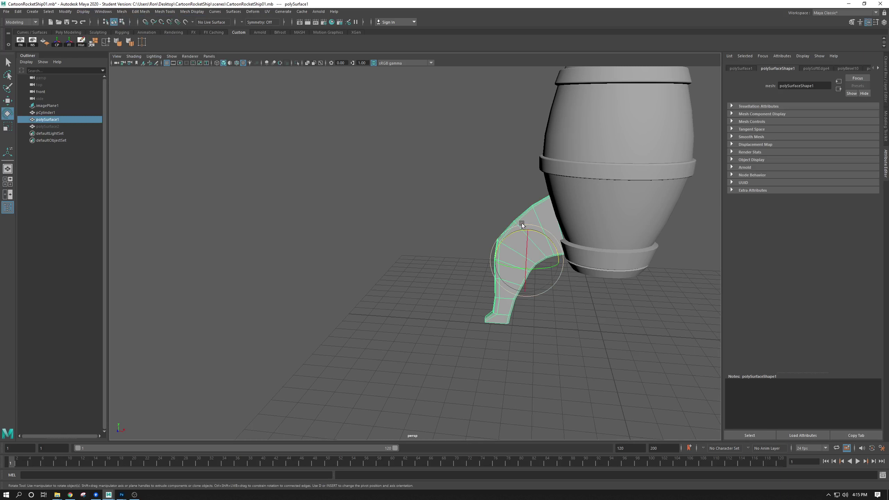
pyautogui.press('space')
pyautogui.press('space')
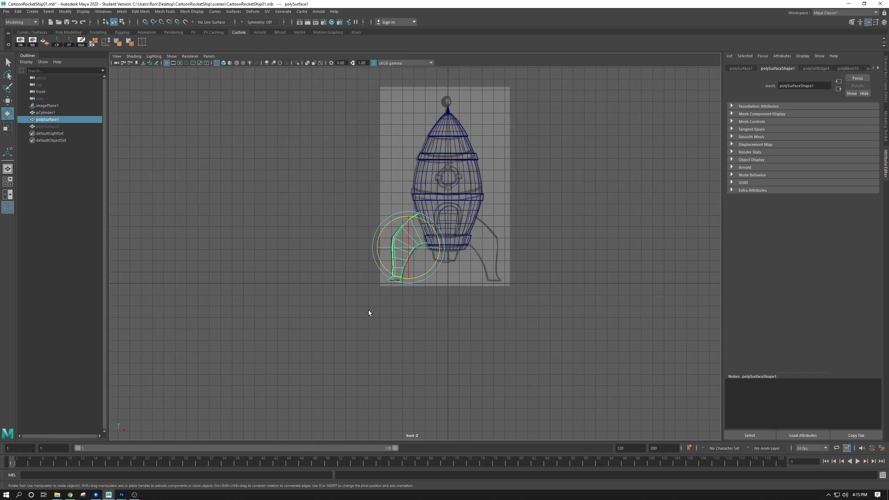
pyautogui.scroll(5, 368, 310)
pyautogui.press('w')
pyautogui.moveTo(431, 243); pyautogui.dragTo(431, 242)
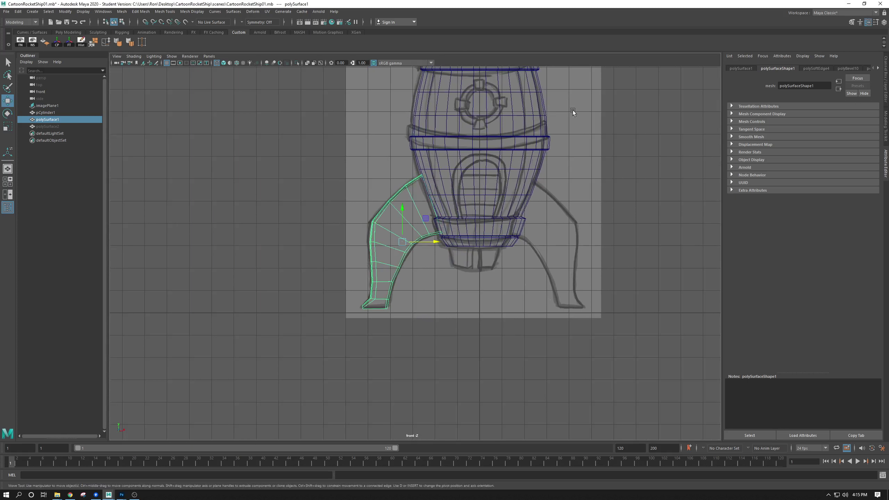
# - Examine in the perspective view how the leg's upper end meets the rocket body, and return to the front view
pyautogui.press('space')
pyautogui.press('space')
pyautogui.keyDown('alt'); pyautogui.moveTo(633, 262); pyautogui.dragTo(557, 287, button='middle'); pyautogui.keyUp('alt')
pyautogui.scroll(4, 561, 286)
pyautogui.keyDown('alt'); pyautogui.moveTo(561, 287); pyautogui.dragTo(453, 281); pyautogui.keyUp('alt')
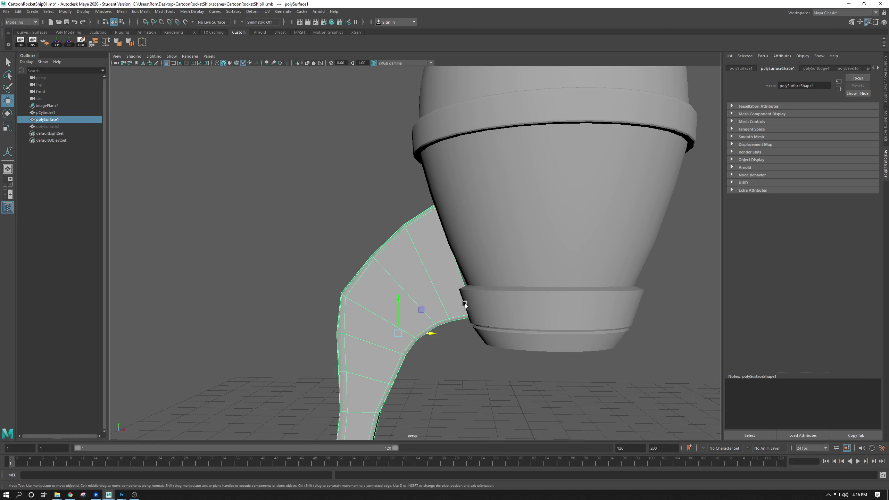
pyautogui.press('space')
pyautogui.press('space')
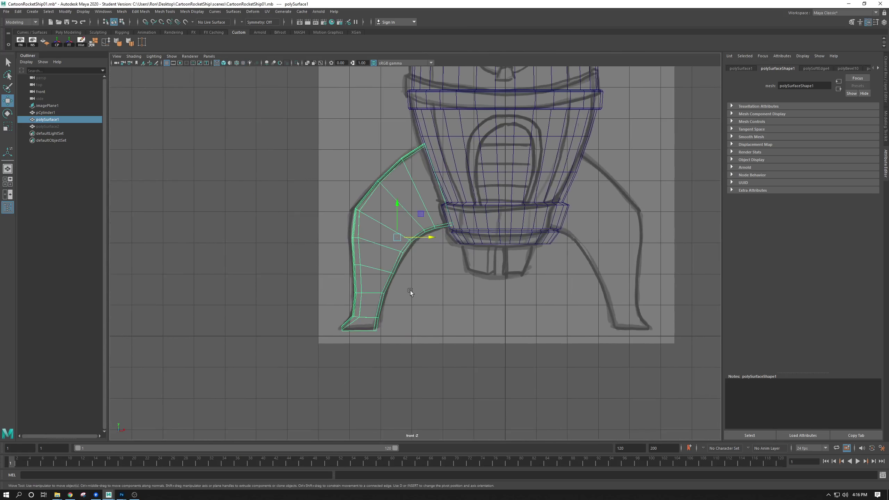
pyautogui.moveTo(424, 146); pyautogui.dragTo(402, 145, button='right')
pyautogui.moveTo(444, 127); pyautogui.dragTo(410, 169)
pyautogui.click(410, 169)
# - Select the vertices at the leg's rocket-side end and move them slightly inward so the end sits deeper inside the rocket body
pyautogui.moveTo(396, 179); pyautogui.dragTo(373, 170, button='right')
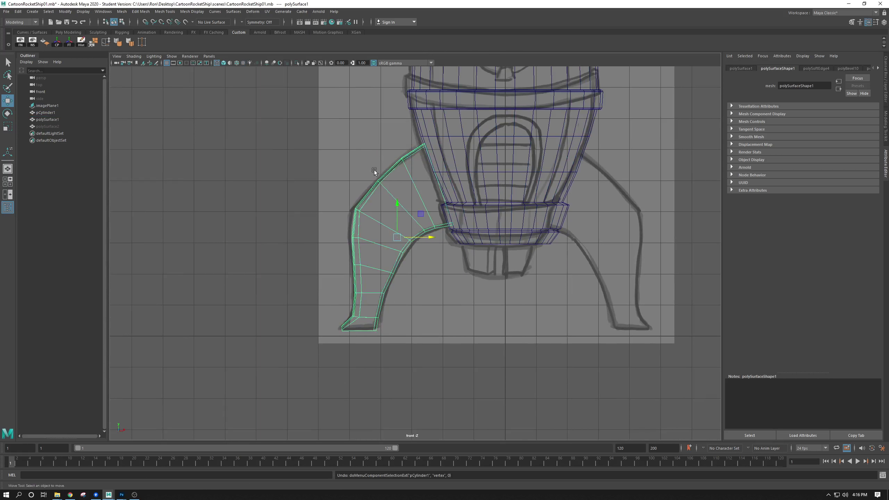
pyautogui.click(425, 142)
pyautogui.keyDown('shift'); pyautogui.moveTo(453, 233); pyautogui.dragTo(453, 233); pyautogui.keyUp('shift')
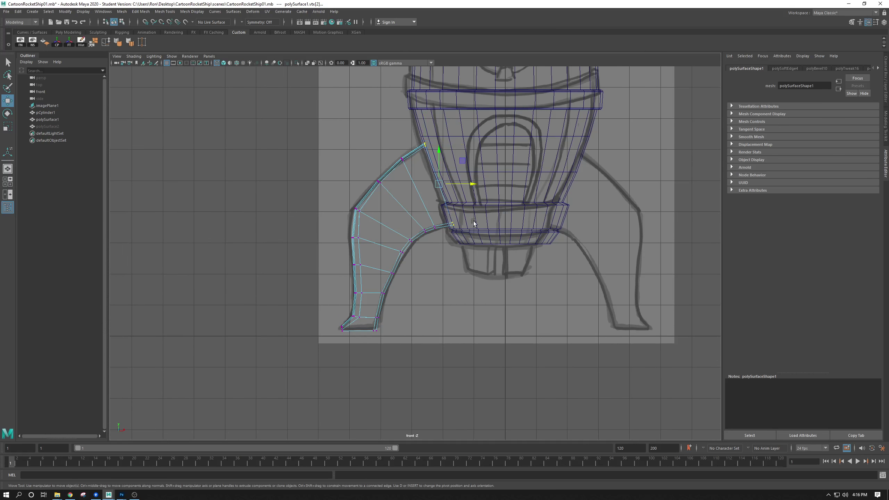
pyautogui.moveTo(470, 184); pyautogui.dragTo(474, 185)
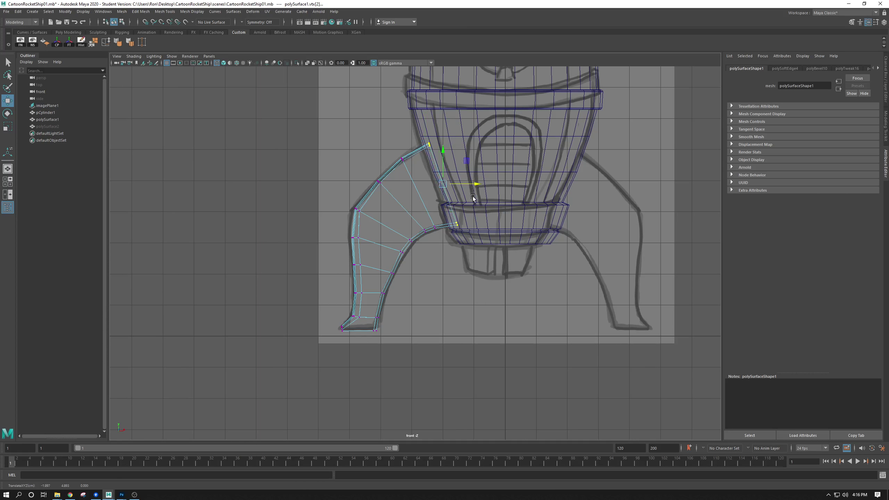
pyautogui.click(447, 281)
# - Bevel the edge loop across the leg's knee with two segments and a wider spread to round the bend
pyautogui.scroll(2, 400, 213)
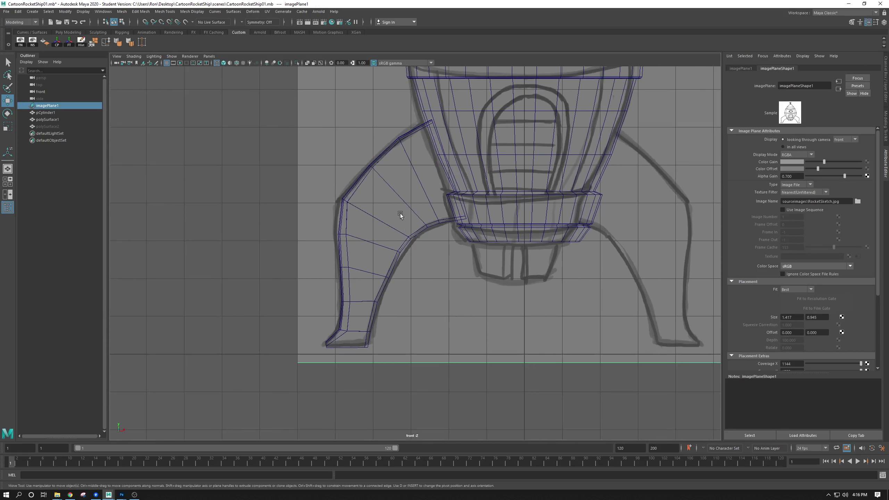
pyautogui.click(346, 200)
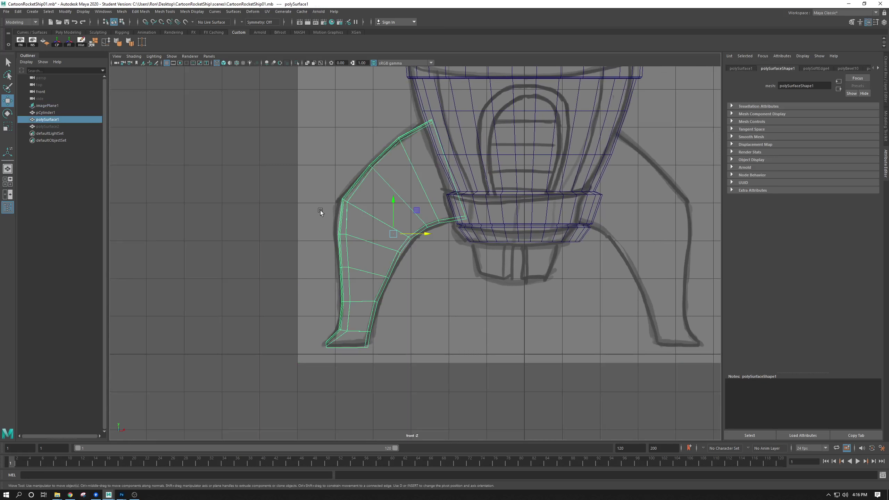
pyautogui.scroll(2, 386, 280)
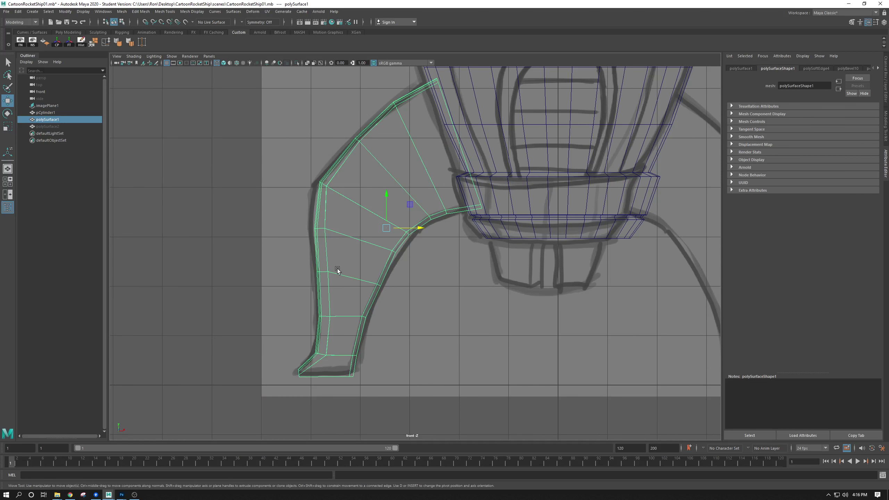
pyautogui.moveTo(339, 196); pyautogui.dragTo(338, 182, button='right')
pyautogui.click(338, 199)
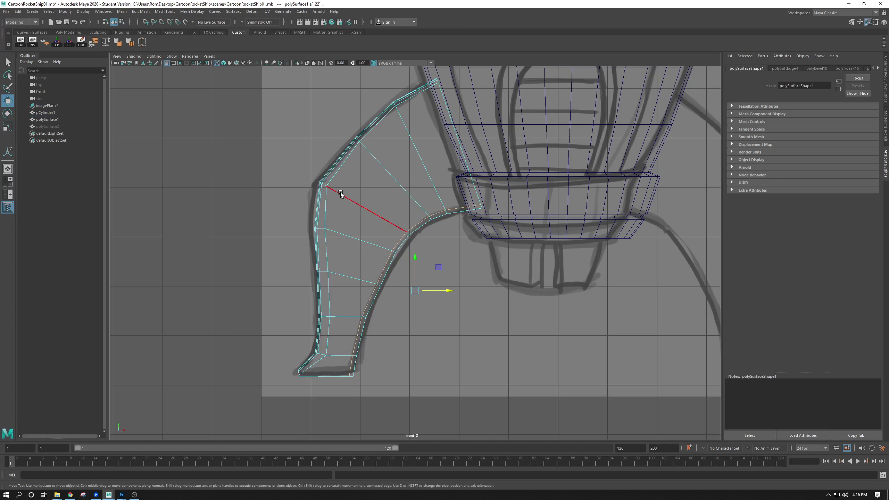
pyautogui.click(340, 193)
pyautogui.click(338, 192)
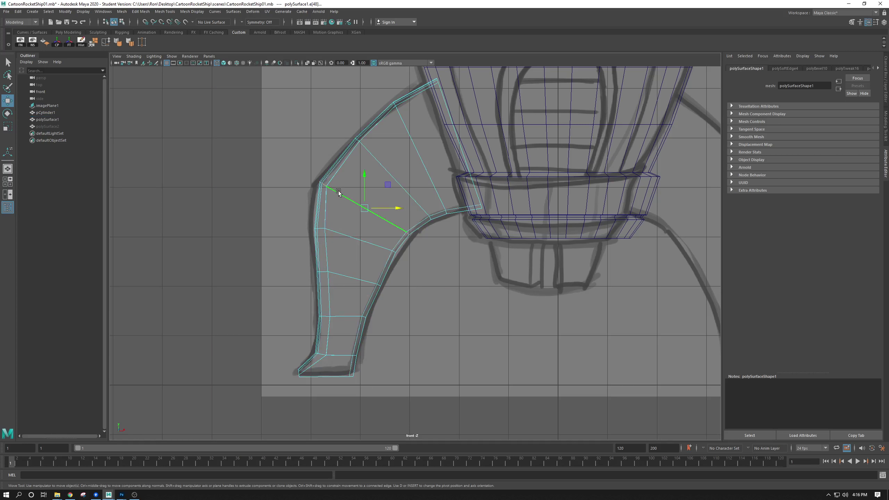
pyautogui.hotkey('ctrl', 'b')
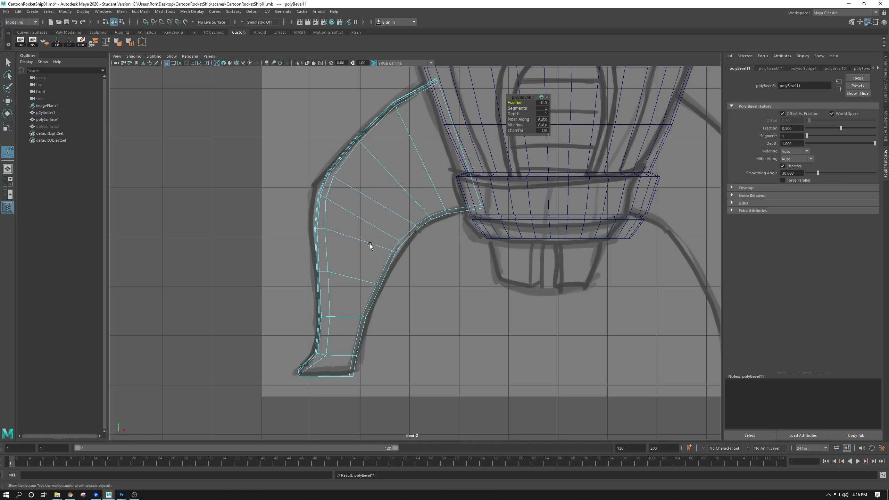
pyautogui.moveTo(510, 103); pyautogui.dragTo(516, 108)
# - Slide the edge loop just below the knee bevel slightly down the leg and bevel it with a fraction of 0.5
pyautogui.click(344, 235)
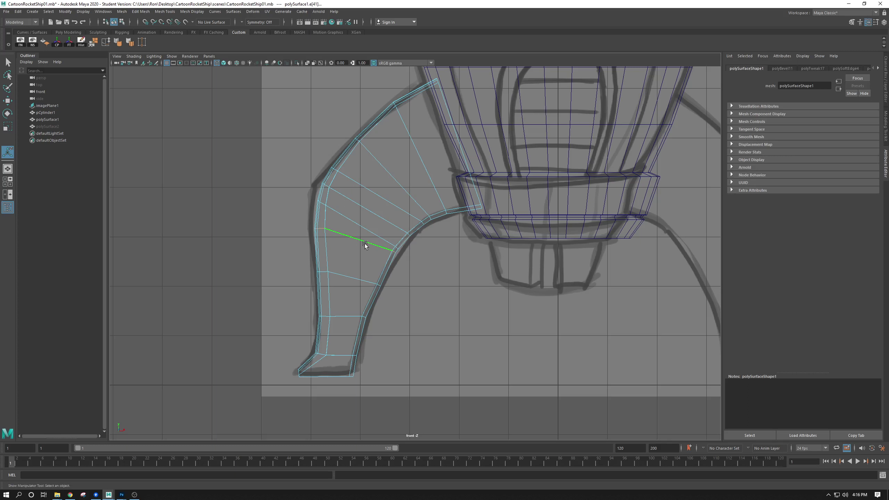
pyautogui.press('w')
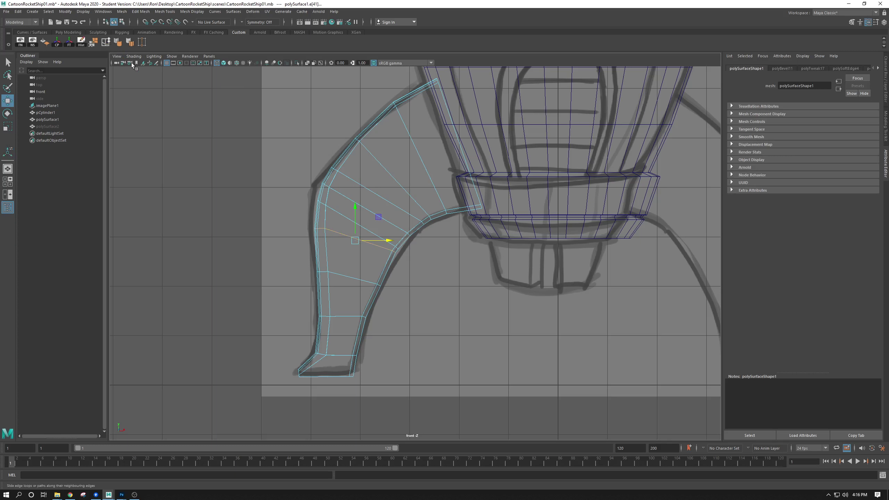
pyautogui.click(105, 42)
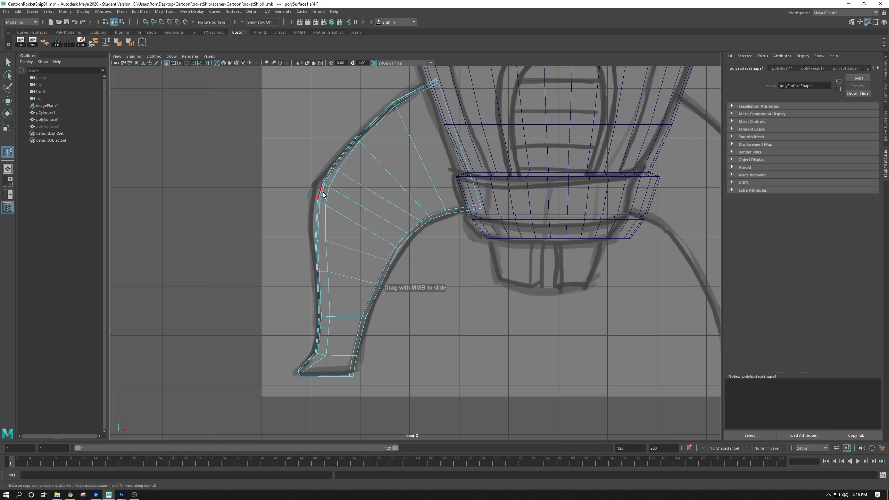
pyautogui.moveTo(324, 196); pyautogui.dragTo(322, 194, button='middle')
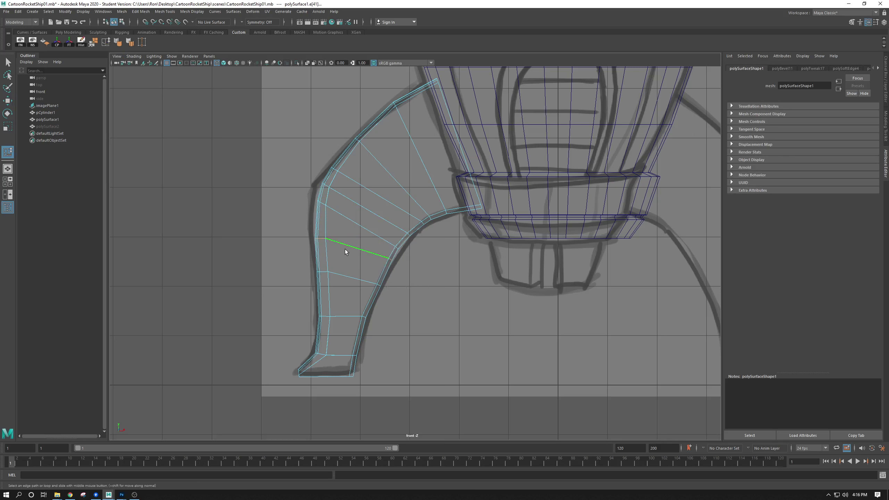
pyautogui.hotkey('ctrl', 'b')
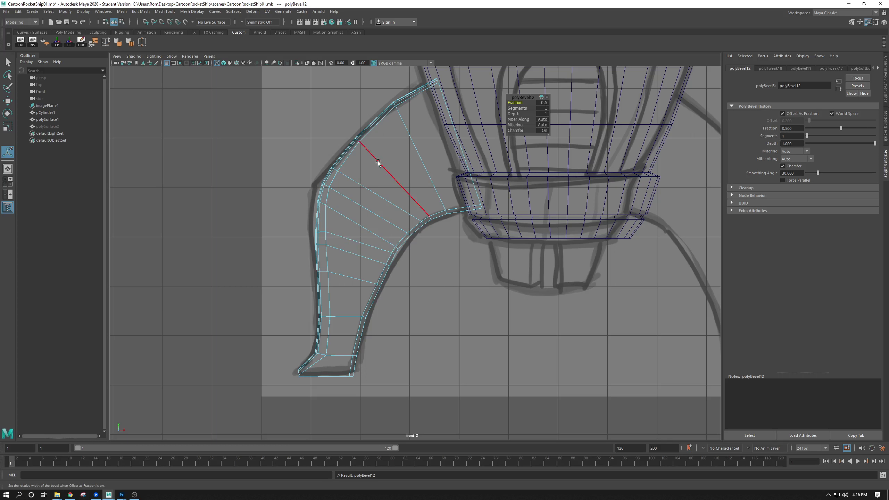
# - Try deleting the uppermost edge of the knee bevel and undo the deletion
pyautogui.click(378, 161)
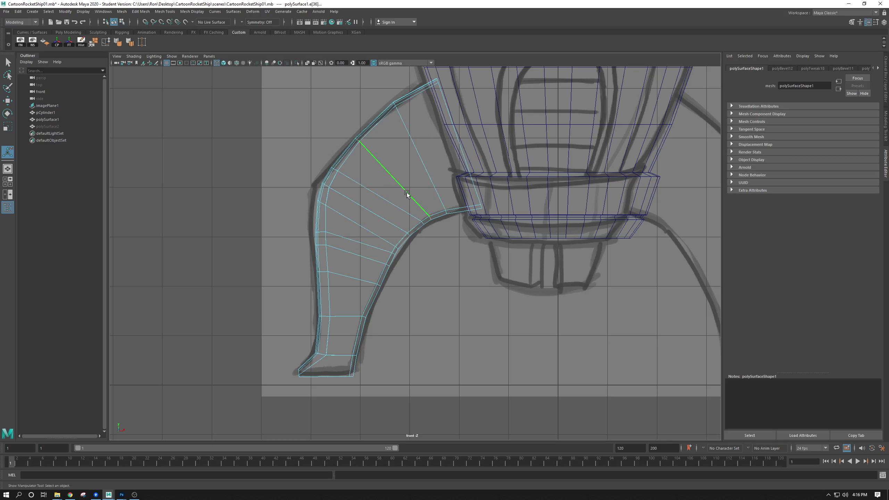
pyautogui.click(355, 184)
pyautogui.press('Delete')
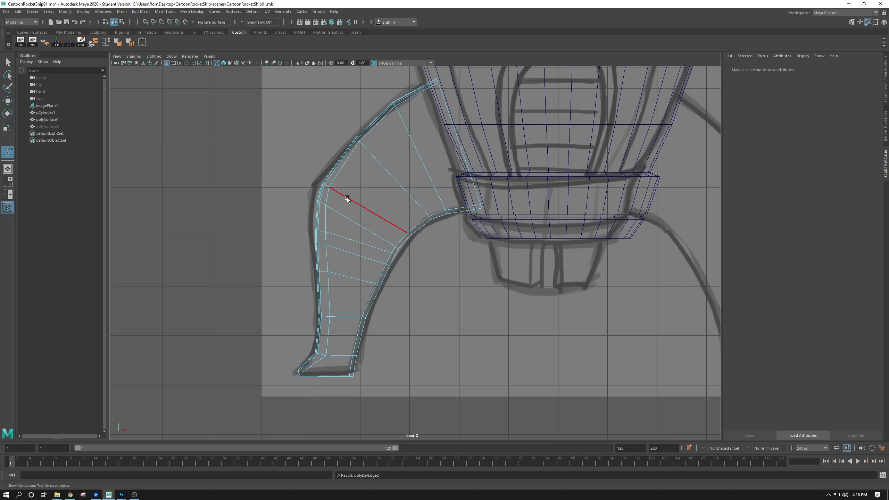
pyautogui.hotkey('ctrl', 'z')
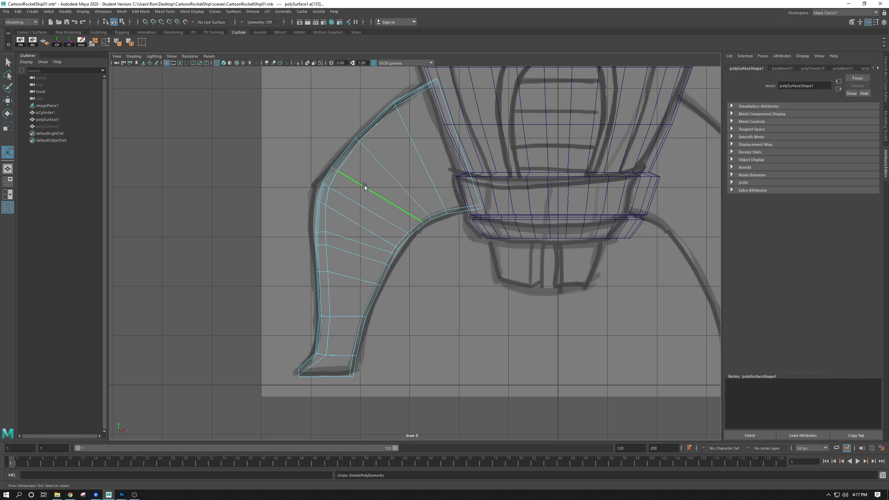
# - Bevel the cross edge loop nearest the rocket body and slide its outer resulting loop toward the knee to even the spacing
pyautogui.click(411, 137)
pyautogui.hotkey('ctrl', 'b')
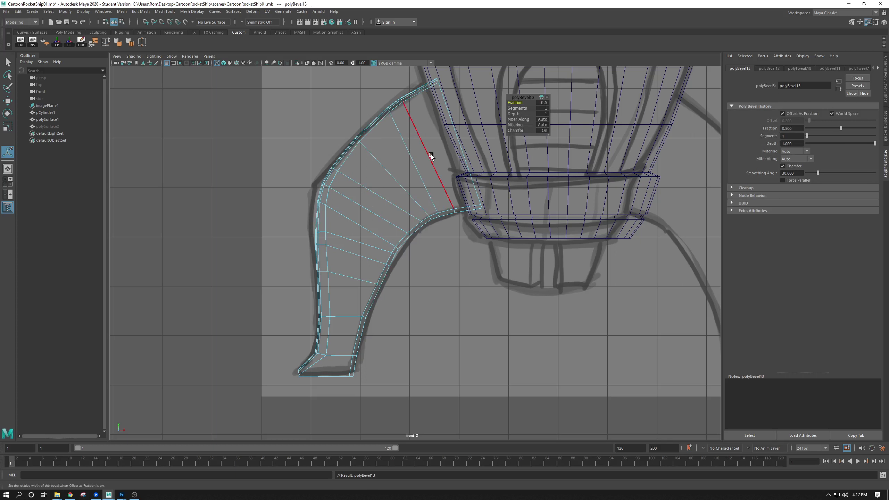
pyautogui.click(413, 164)
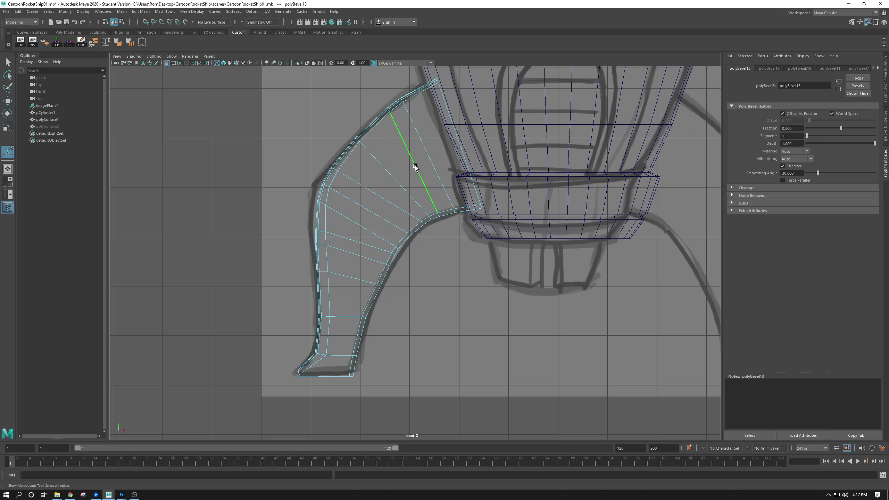
pyautogui.click(106, 42)
pyautogui.moveTo(388, 146); pyautogui.dragTo(376, 145, button='middle')
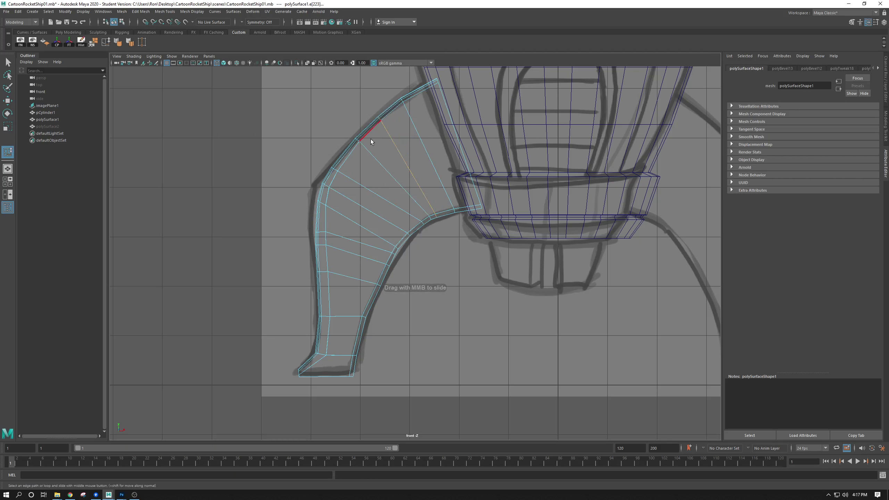
# - Inspect the leg's added edge loops and rounded silhouette from several angles in the perspective view
pyautogui.click(358, 184)
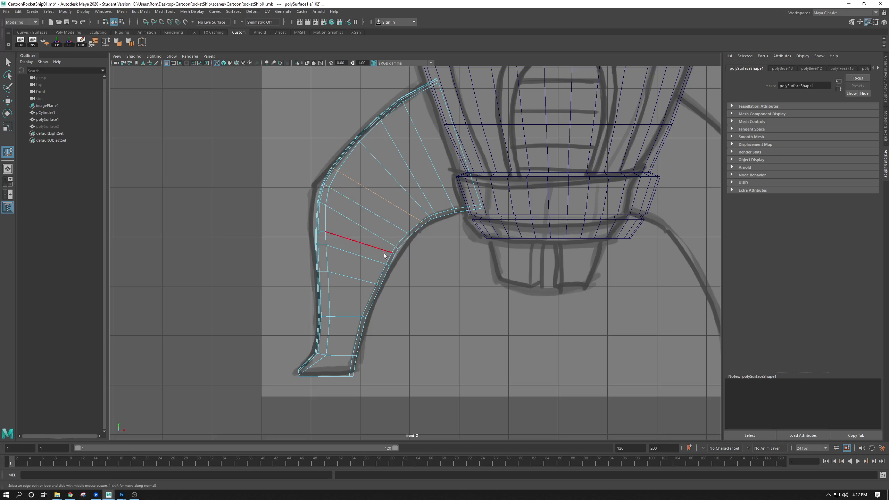
pyautogui.press('space')
pyautogui.press('space')
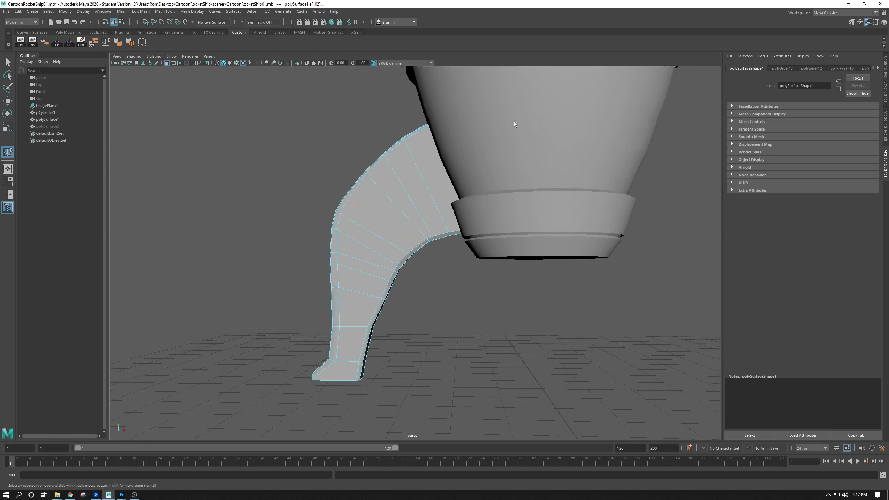
pyautogui.scroll(5, 454, 166)
pyautogui.keyDown('alt'); pyautogui.moveTo(349, 238); pyautogui.dragTo(367, 236); pyautogui.keyUp('alt')
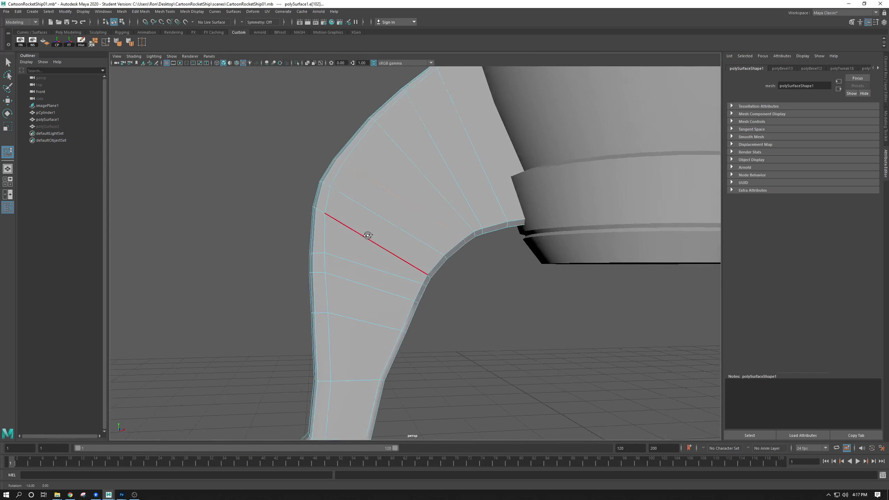
pyautogui.keyDown('alt'); pyautogui.moveTo(367, 236); pyautogui.dragTo(344, 196, button='middle'); pyautogui.keyUp('alt')
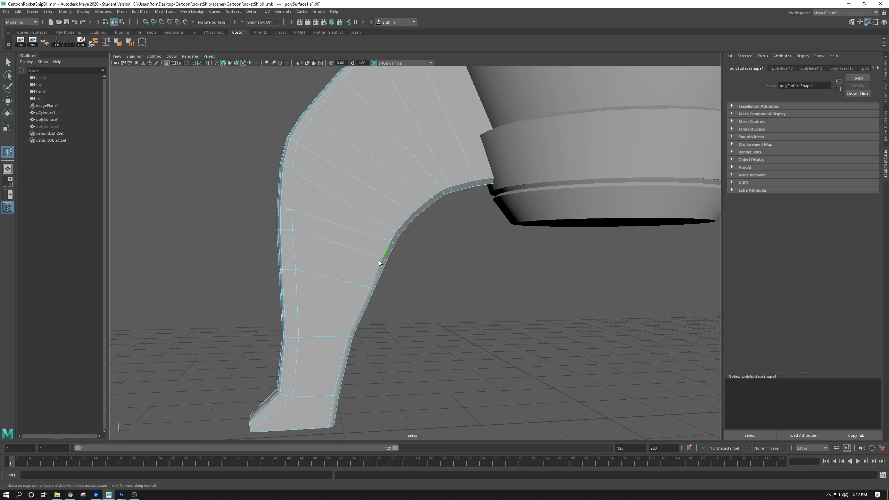
pyautogui.keyDown('alt'); pyautogui.moveTo(379, 262); pyautogui.dragTo(402, 264); pyautogui.keyUp('alt')
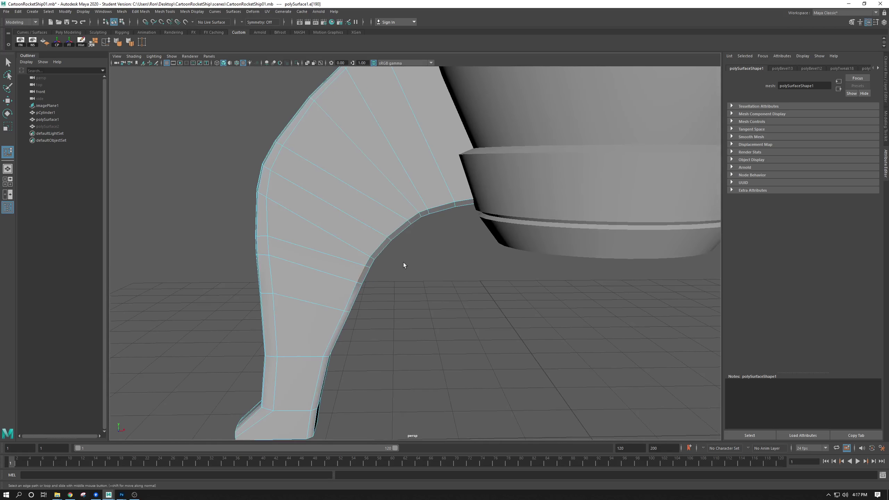
# - Collapse the short edge between the two closely spaced cross loops on the leg's lower inner curve, working in the front view
pyautogui.press('space')
pyautogui.press('space')
pyautogui.scroll(3, 463, 376)
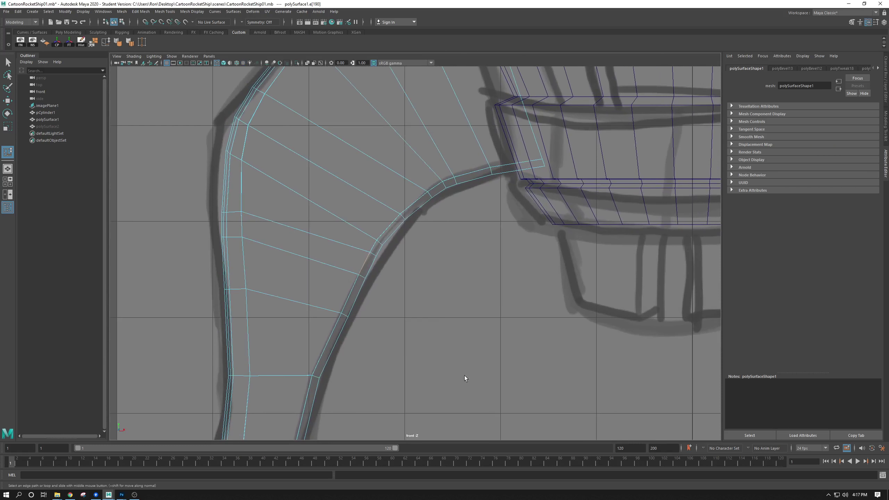
pyautogui.click(368, 273)
pyautogui.click(367, 264)
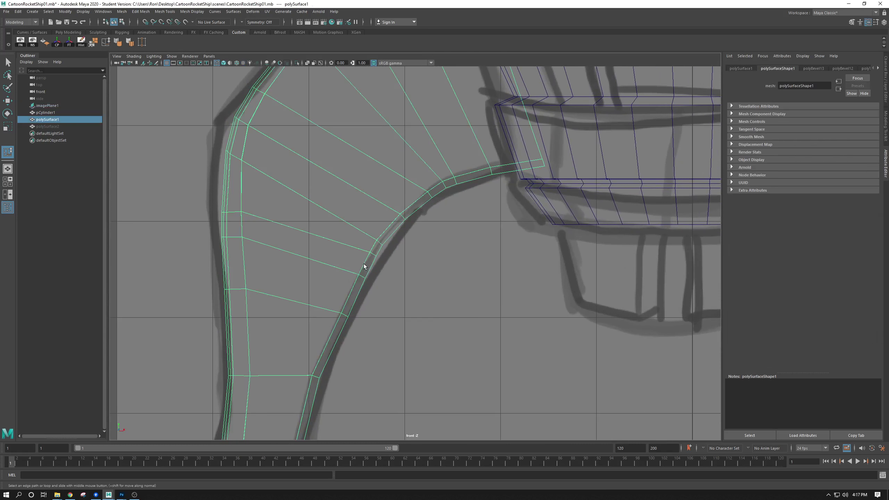
pyautogui.rightClick(363, 264)
pyautogui.rightClick(361, 258)
pyautogui.moveTo(365, 258); pyautogui.dragTo(367, 315, button='right')
pyautogui.click(363, 255)
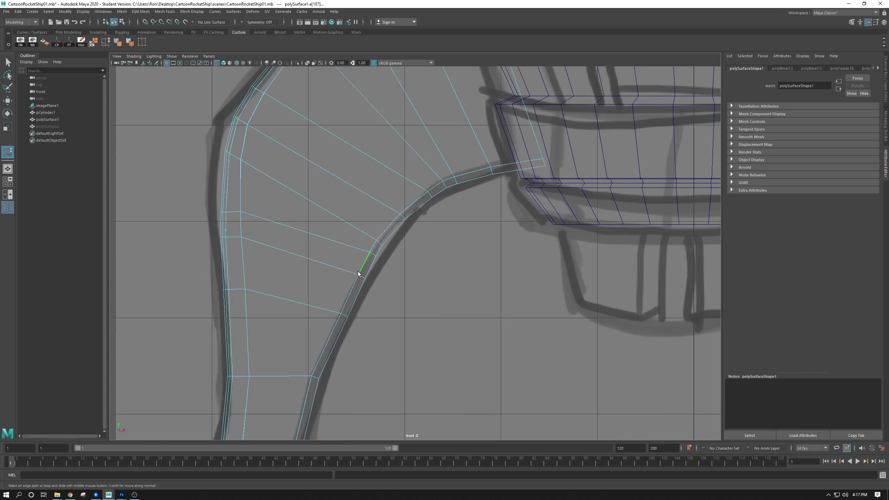
pyautogui.scroll(-5, 448, 290)
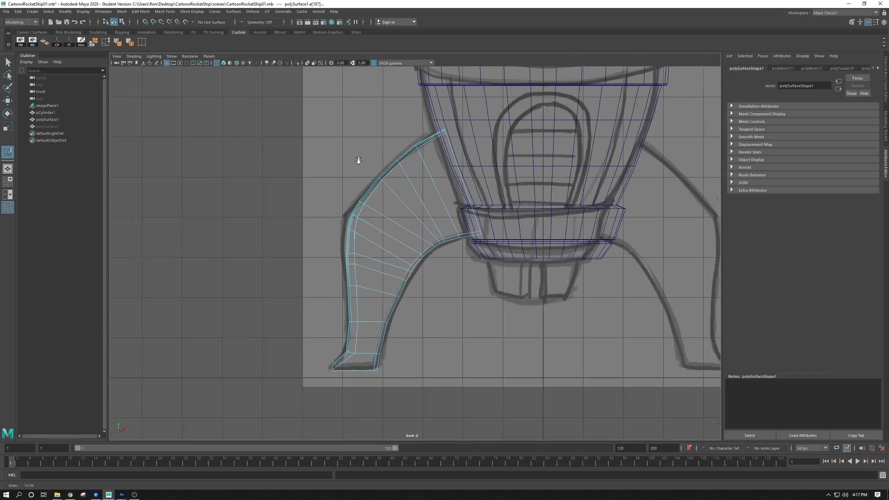
pyautogui.scroll(3, 385, 322)
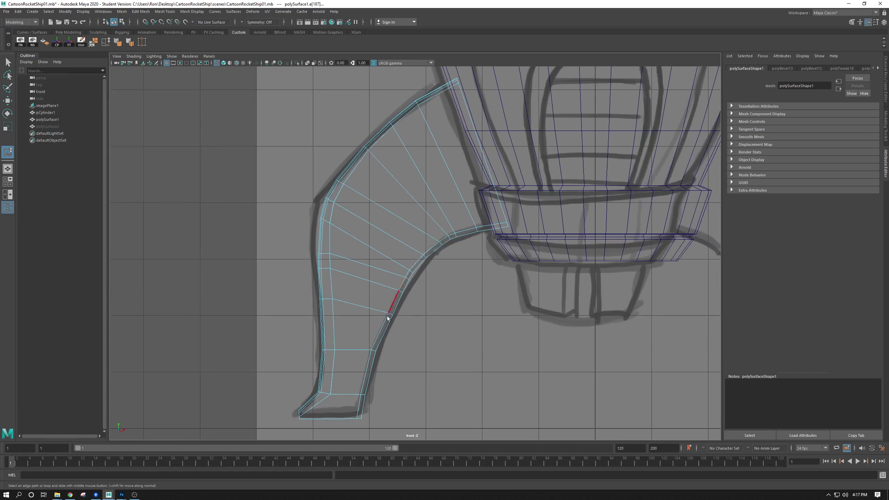
pyautogui.scroll(4, 429, 357)
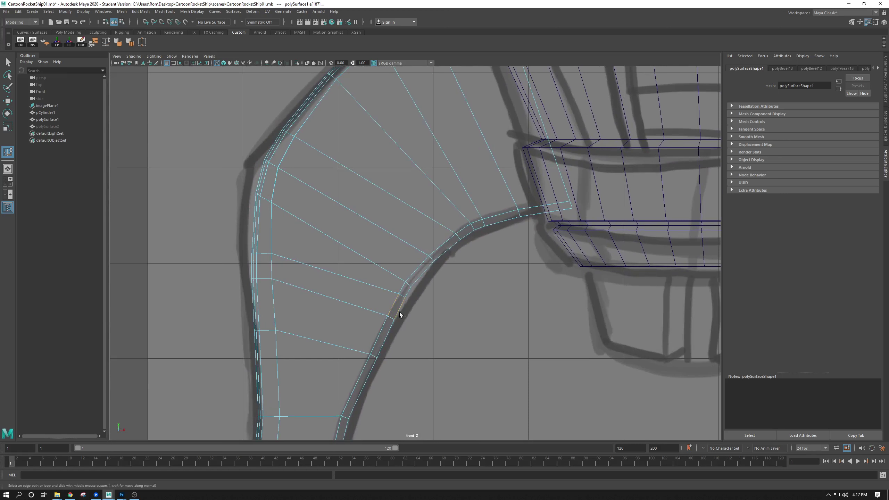
pyautogui.scroll(2, 400, 315)
pyautogui.moveTo(380, 302); pyautogui.dragTo(388, 314)
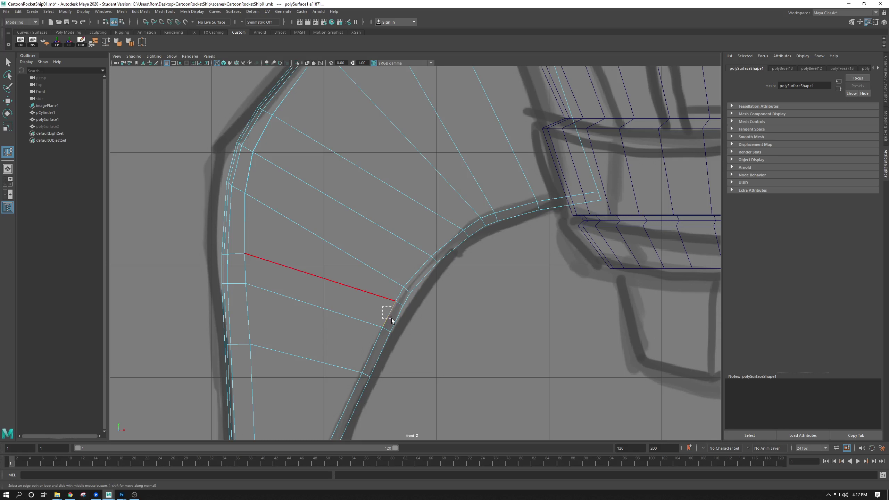
pyautogui.click(388, 313)
pyautogui.press('space')
pyautogui.press('space')
pyautogui.keyDown('alt'); pyautogui.moveTo(545, 195); pyautogui.dragTo(430, 265); pyautogui.keyUp('alt')
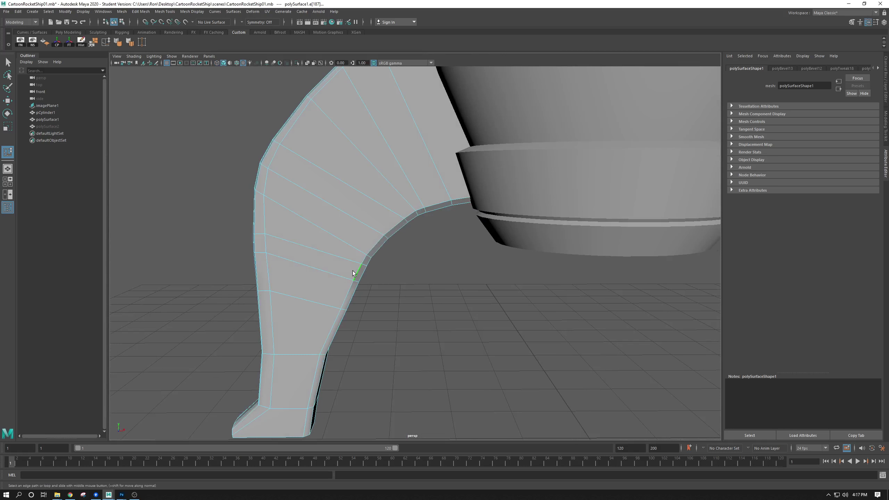
pyautogui.keyDown('alt'); pyautogui.moveTo(359, 273); pyautogui.dragTo(493, 256); pyautogui.keyUp('alt')
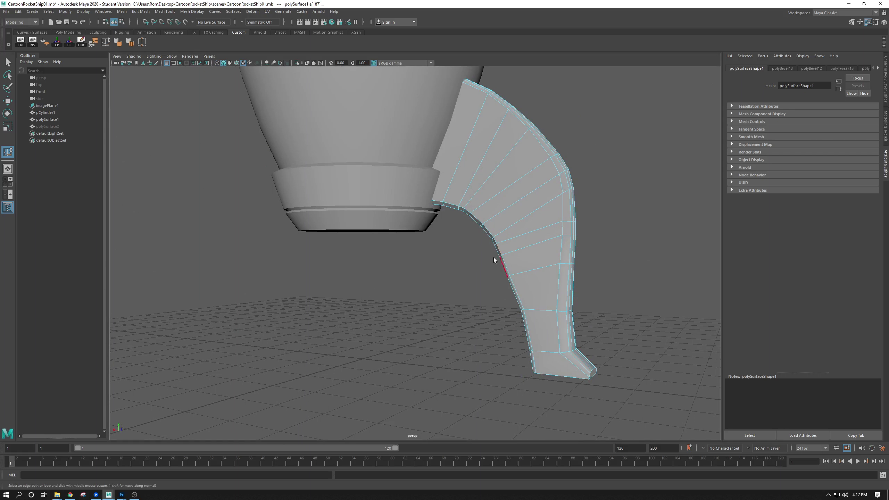
pyautogui.press('space')
pyautogui.press('space')
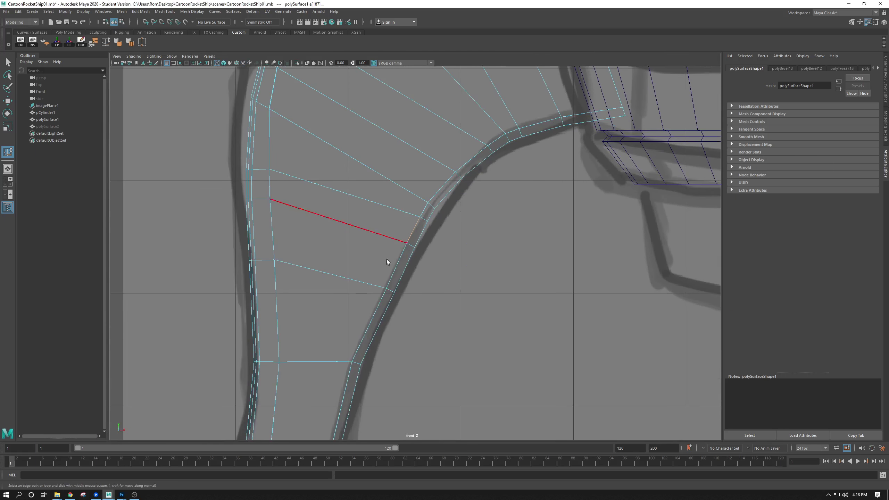
pyautogui.moveTo(417, 236)
pyautogui.mouseDown()
pyautogui.moveTo(409, 227)
pyautogui.moveTo(418, 237)
pyautogui.mouseUp()
pyautogui.moveTo(405, 223); pyautogui.dragTo(413, 230)
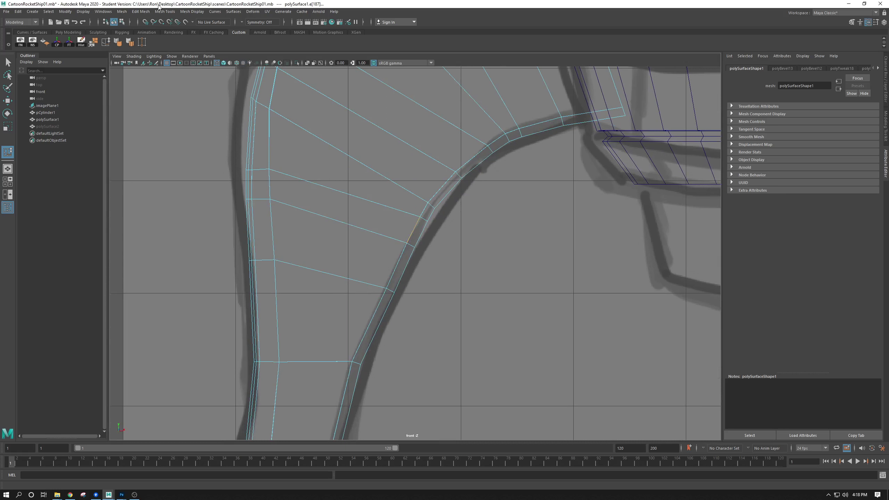
pyautogui.click(146, 11)
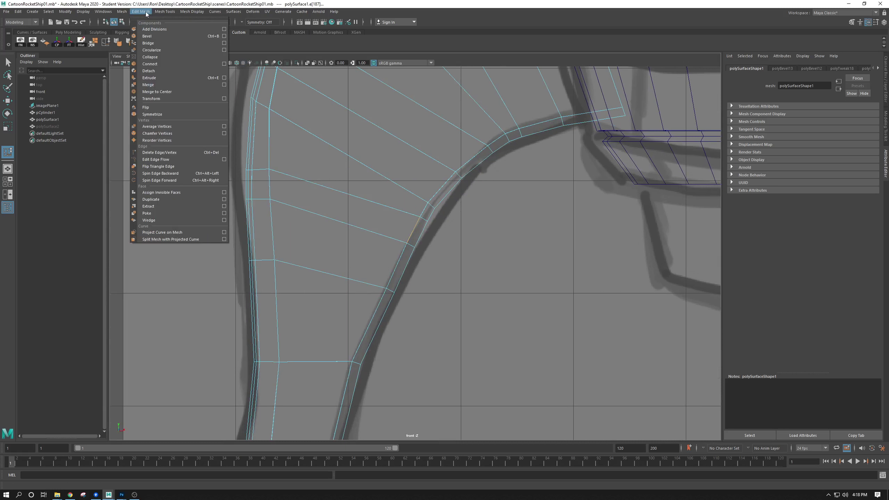
pyautogui.click(150, 57)
pyautogui.keyDown('alt'); pyautogui.moveTo(328, 163); pyautogui.dragTo(270, 203, button='middle'); pyautogui.keyUp('alt')
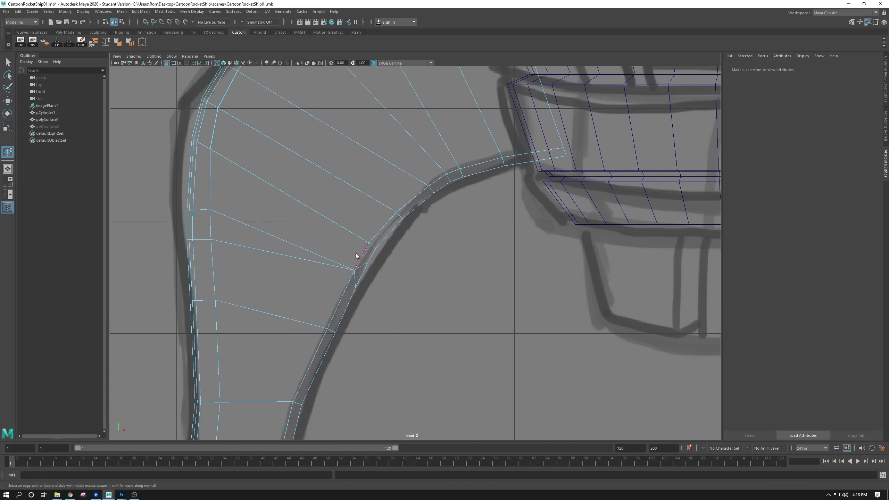
# - Collapse the next two short edges farther up the leg's inner curve toward the rocket body
pyautogui.click(384, 227)
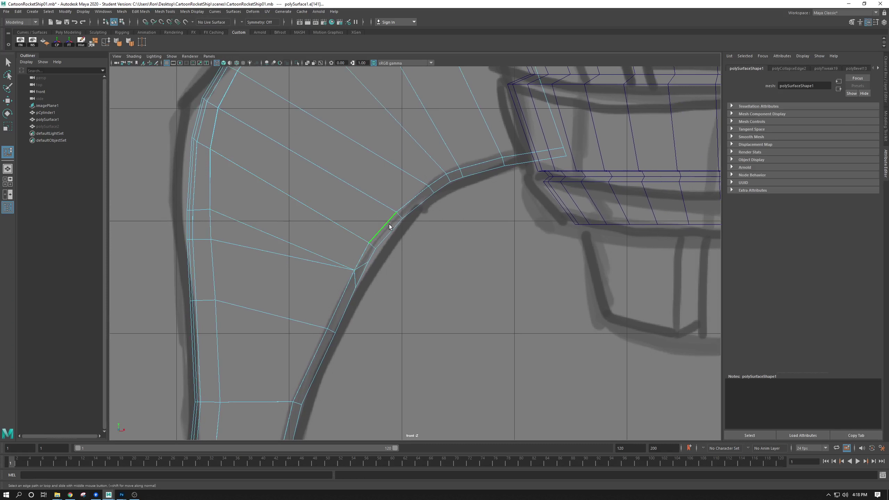
pyautogui.press('g')
pyautogui.click(438, 180)
pyautogui.press('g')
# - Try collapsing the adjoining inner-curve edge nearer the rocket body and undo that collapse
pyautogui.click(446, 171)
pyautogui.press('g')
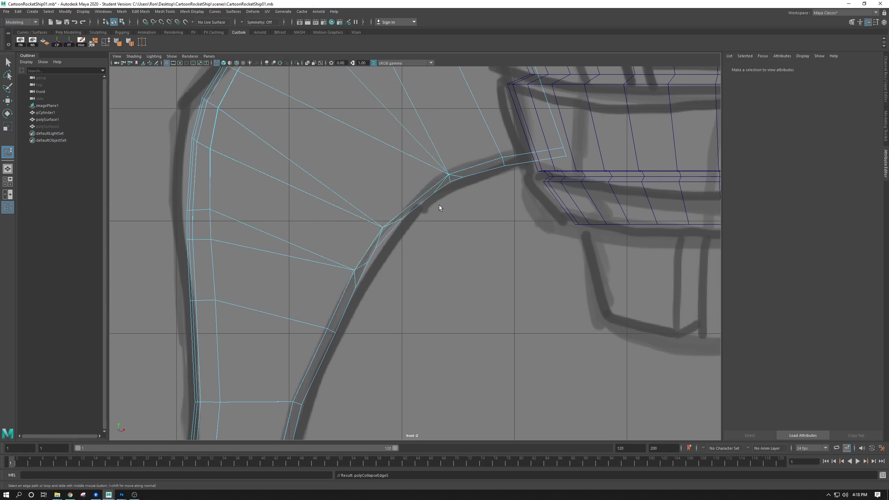
pyautogui.hotkey('ctrl', 'z')
# - Collapse the inner-curve edge between the last two cross loops beside the rocket body and clear the edge selection
pyautogui.moveTo(488, 151); pyautogui.dragTo(480, 163)
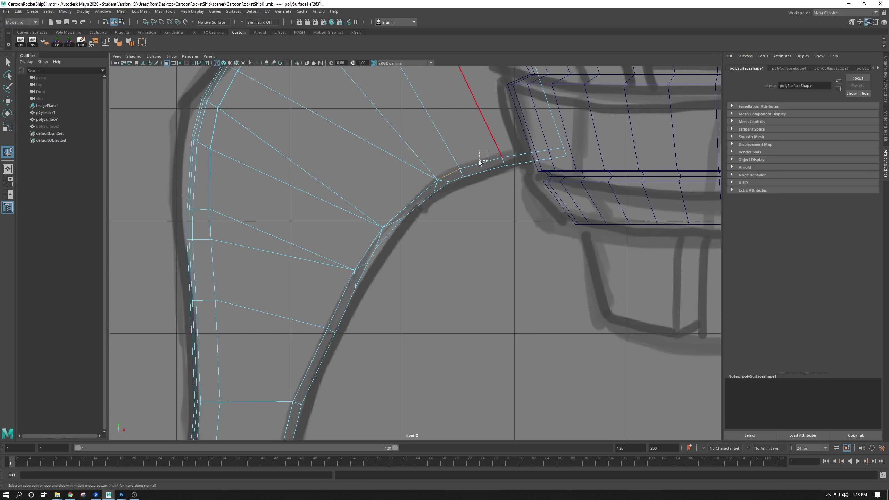
pyautogui.press('g')
pyautogui.click(499, 239)
# - Examine the merged cross edges and the leg's inner underside from several angles in the front and perspective views
pyautogui.scroll(-2, 488, 237)
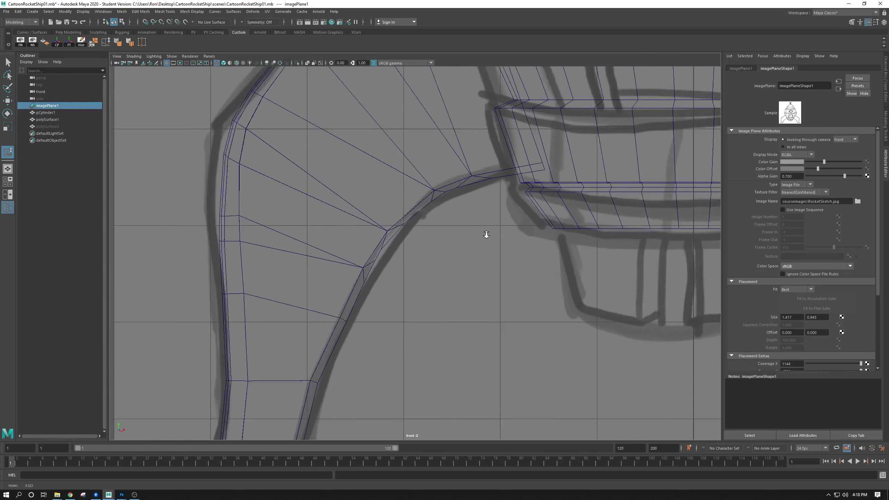
pyautogui.scroll(2, 486, 235)
pyautogui.keyDown('alt'); pyautogui.moveTo(443, 216); pyautogui.dragTo(441, 216, button='middle'); pyautogui.keyUp('alt')
pyautogui.scroll(-5, 440, 224)
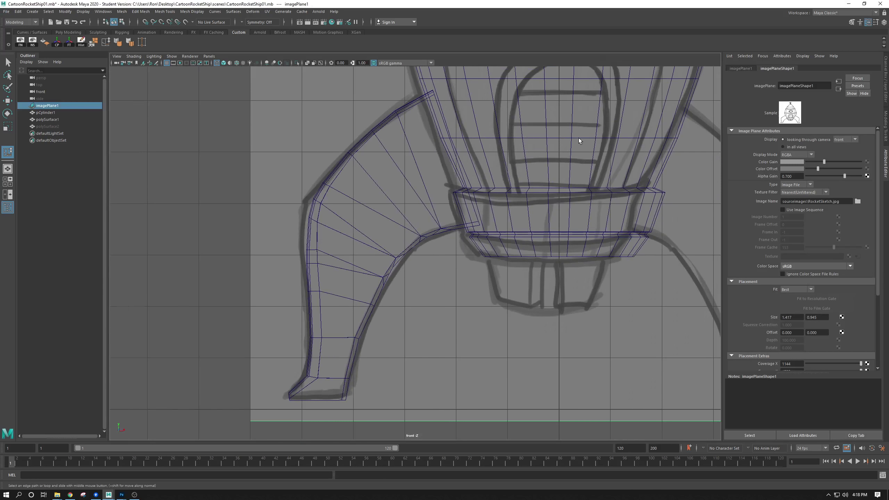
pyautogui.press('space')
pyautogui.press('space')
pyautogui.click(463, 139)
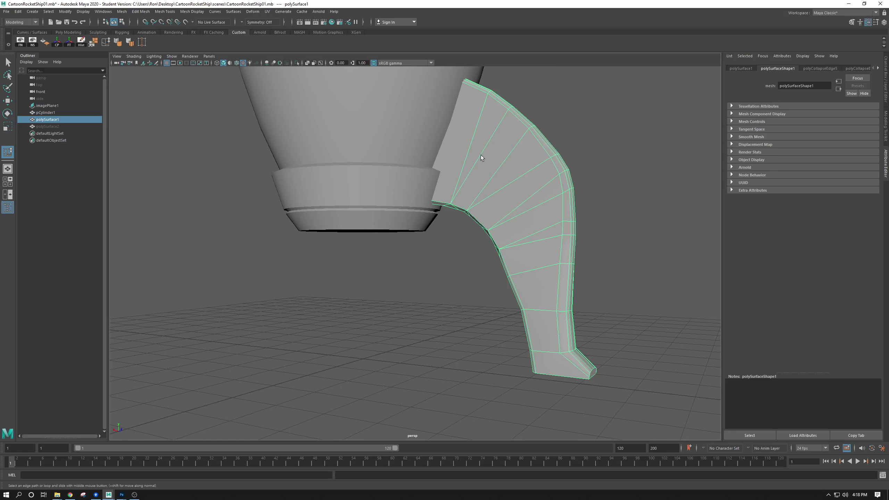
pyautogui.keyDown('alt'); pyautogui.moveTo(534, 302); pyautogui.dragTo(585, 295); pyautogui.keyUp('alt')
pyautogui.click(524, 226)
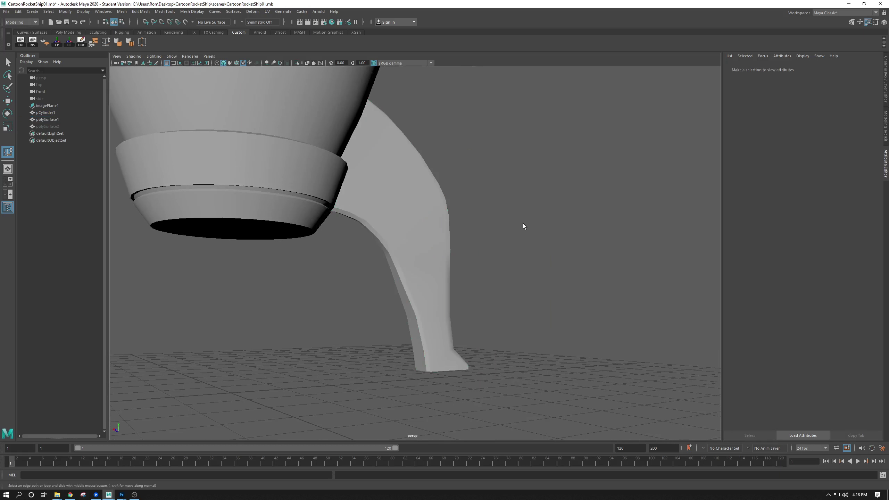
pyautogui.keyDown('alt'); pyautogui.moveTo(524, 226); pyautogui.dragTo(378, 204); pyautogui.keyUp('alt')
pyautogui.click(467, 226)
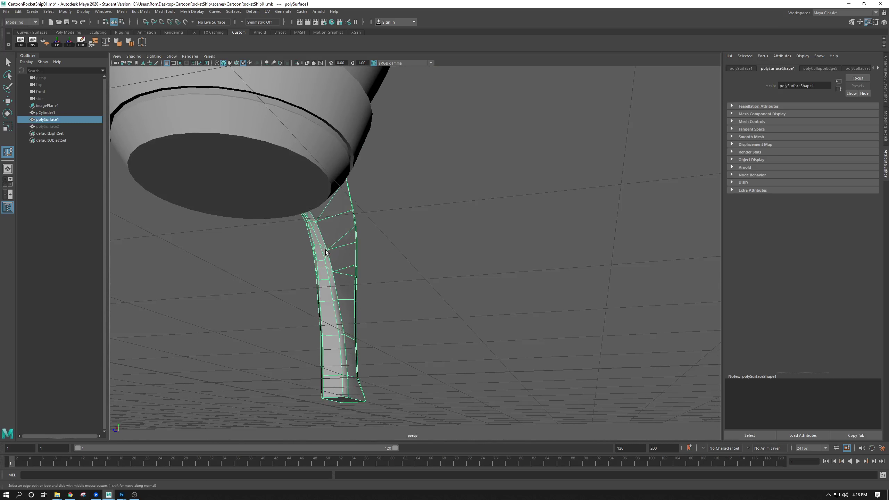
pyautogui.keyDown('alt'); pyautogui.moveTo(370, 205); pyautogui.dragTo(320, 222); pyautogui.keyUp('alt')
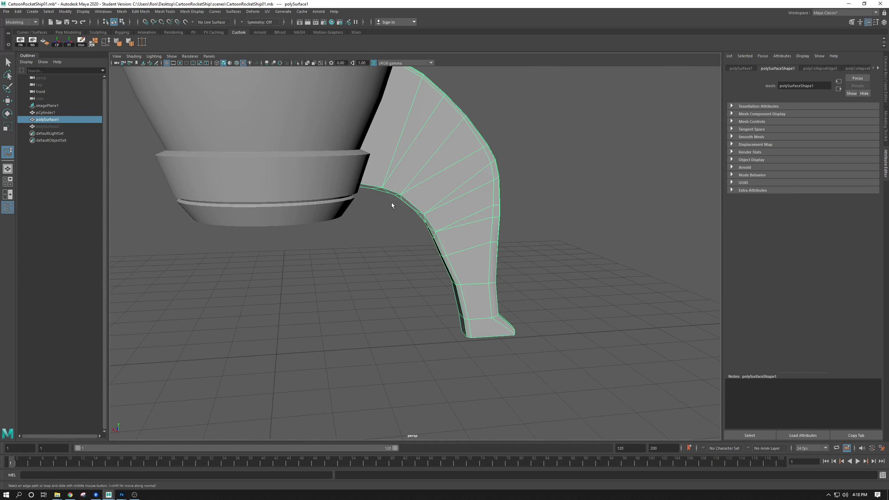
pyautogui.keyDown('alt'); pyautogui.moveTo(395, 199); pyautogui.dragTo(369, 250, button='middle'); pyautogui.keyUp('alt')
pyautogui.scroll(3, 370, 248)
pyautogui.keyDown('alt'); pyautogui.moveTo(371, 245); pyautogui.dragTo(295, 155); pyautogui.keyUp('alt')
pyautogui.keyDown('alt'); pyautogui.moveTo(368, 198); pyautogui.dragTo(303, 207); pyautogui.keyUp('alt')
# - Collapse the remaining matching short edges along the leg's outermost inner-curve rim in the front view
pyautogui.press('space')
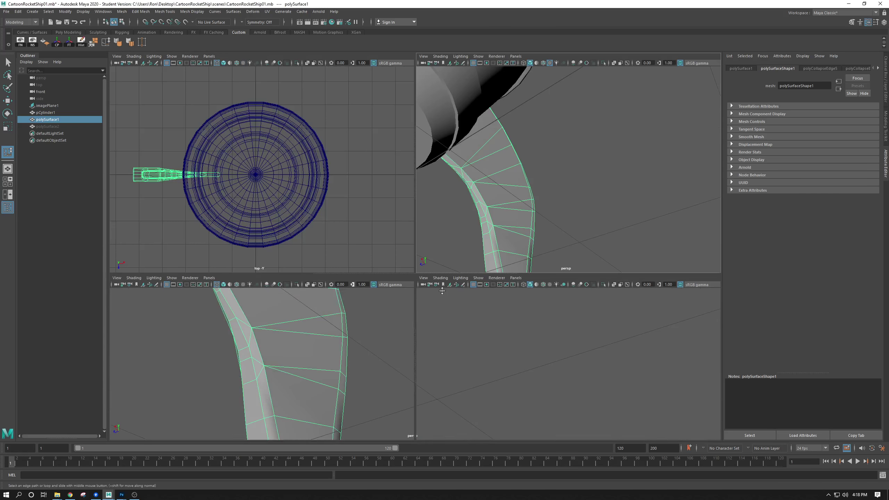
pyautogui.press('space')
pyautogui.scroll(5, 396, 357)
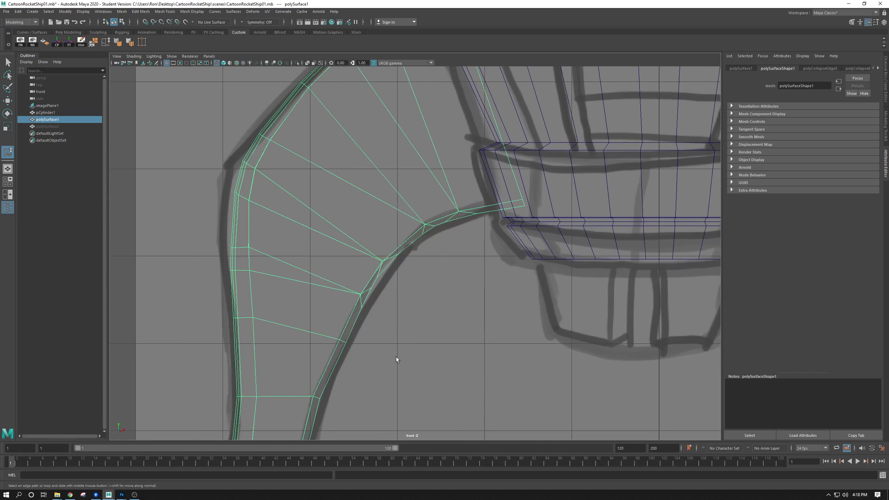
pyautogui.rightClick(368, 299)
pyautogui.moveTo(367, 294); pyautogui.dragTo(368, 280, button='right')
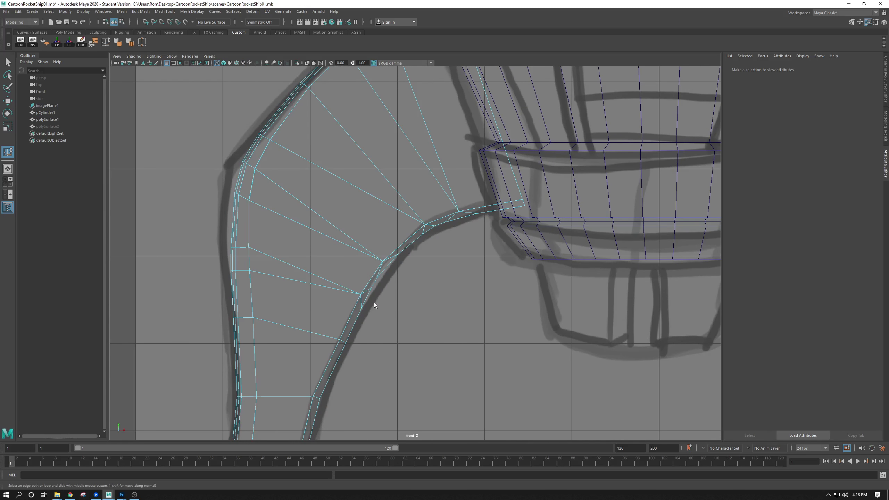
pyautogui.moveTo(374, 303); pyautogui.dragTo(366, 296)
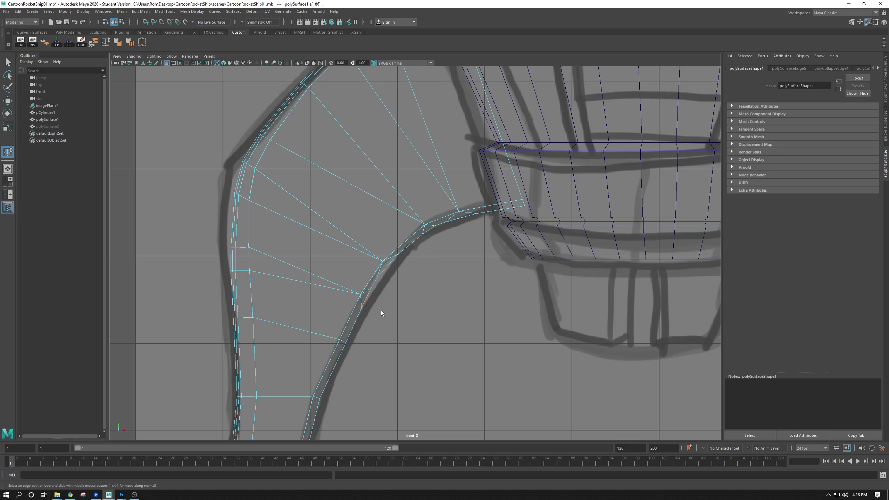
pyautogui.press('g')
pyautogui.moveTo(393, 269); pyautogui.dragTo(386, 263)
pyautogui.press('g')
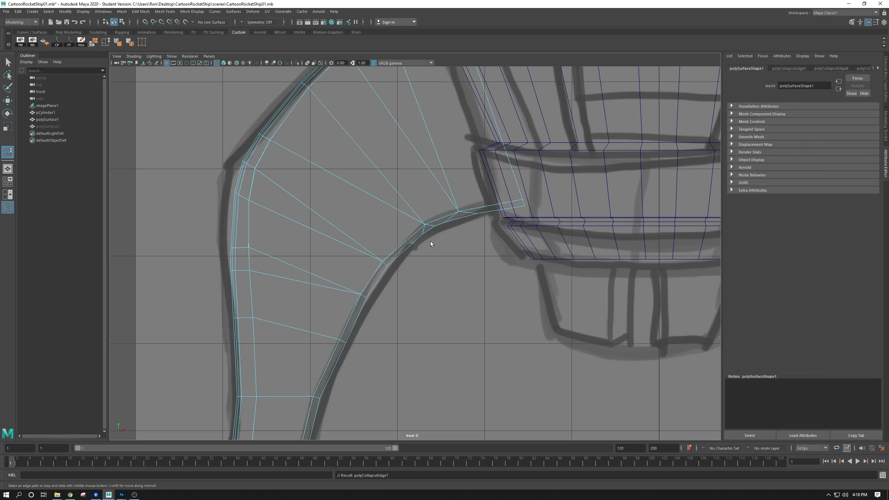
pyautogui.moveTo(432, 236); pyautogui.dragTo(454, 214)
pyautogui.press('g')
pyautogui.press('g')
pyautogui.keyDown('alt'); pyautogui.moveTo(456, 291); pyautogui.dragTo(432, 281, button='right'); pyautogui.keyUp('alt')
# - Inspect the leg's cleaned-up inner curve and overall silhouette against the rocket body from several perspective angles
pyautogui.press('space')
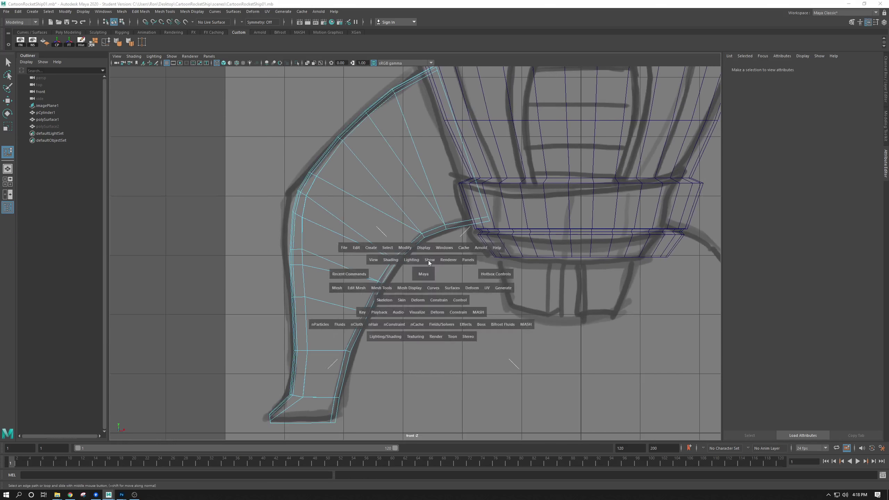
pyautogui.press('space')
pyautogui.keyDown('alt'); pyautogui.moveTo(470, 230); pyautogui.dragTo(431, 245); pyautogui.keyUp('alt')
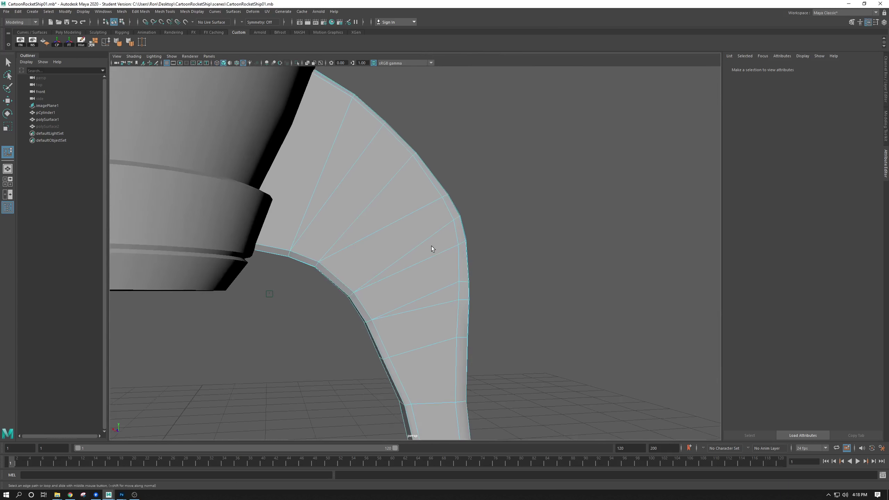
pyautogui.keyDown('alt'); pyautogui.moveTo(431, 245); pyautogui.dragTo(393, 210, button='middle'); pyautogui.keyUp('alt')
pyautogui.keyDown('alt'); pyautogui.moveTo(393, 210); pyautogui.dragTo(380, 167, button='right'); pyautogui.keyUp('alt')
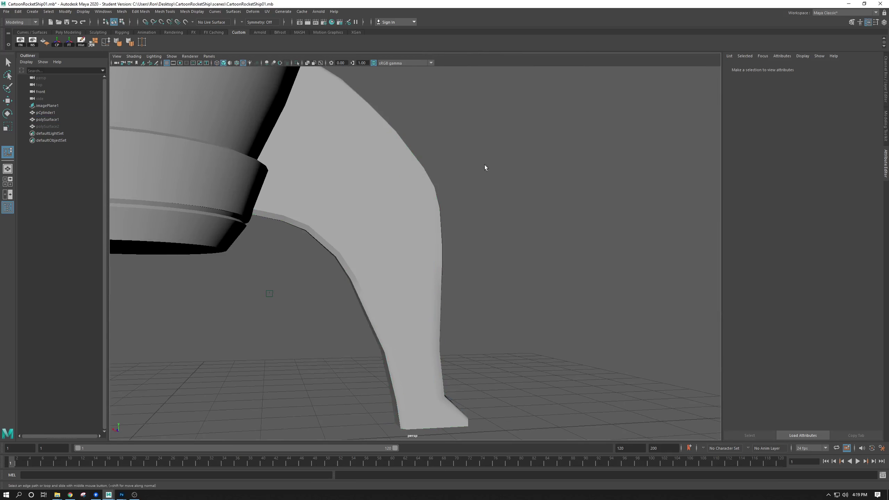
pyautogui.moveTo(484, 164)
pyautogui.keyDown('alt'); pyautogui.mouseDown()
pyautogui.moveTo(397, 169)
pyautogui.moveTo(477, 175)
pyautogui.mouseUp(); pyautogui.keyUp('alt')
pyautogui.click(476, 176)
pyautogui.keyDown('alt'); pyautogui.moveTo(472, 217); pyautogui.dragTo(541, 196); pyautogui.keyUp('alt')
pyautogui.click(541, 196)
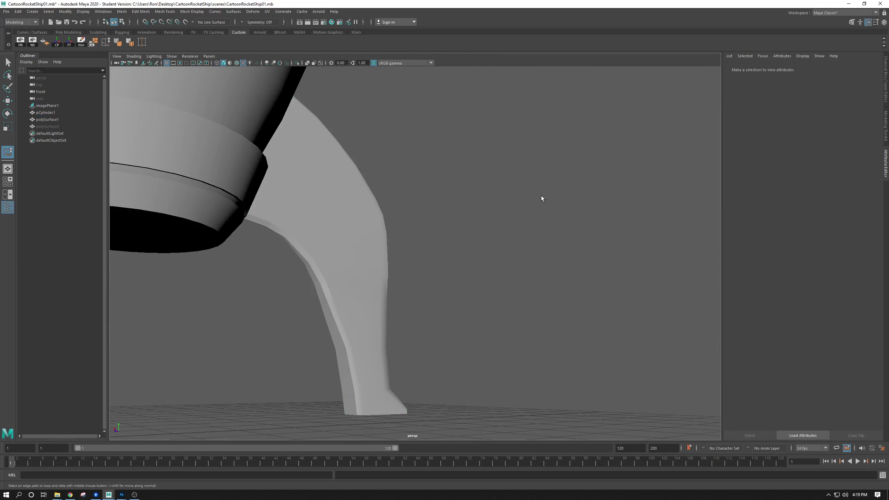
pyautogui.keyDown('alt'); pyautogui.moveTo(510, 258); pyautogui.dragTo(416, 197); pyautogui.keyUp('alt')
pyautogui.click(502, 207)
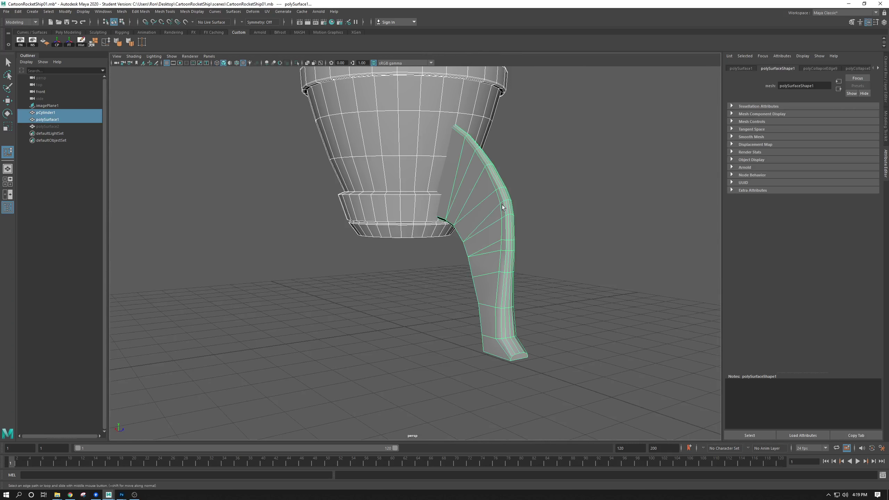
pyautogui.click(576, 197)
pyautogui.keyDown('alt'); pyautogui.moveTo(577, 197); pyautogui.dragTo(469, 212); pyautogui.keyUp('alt')
pyautogui.click(418, 240)
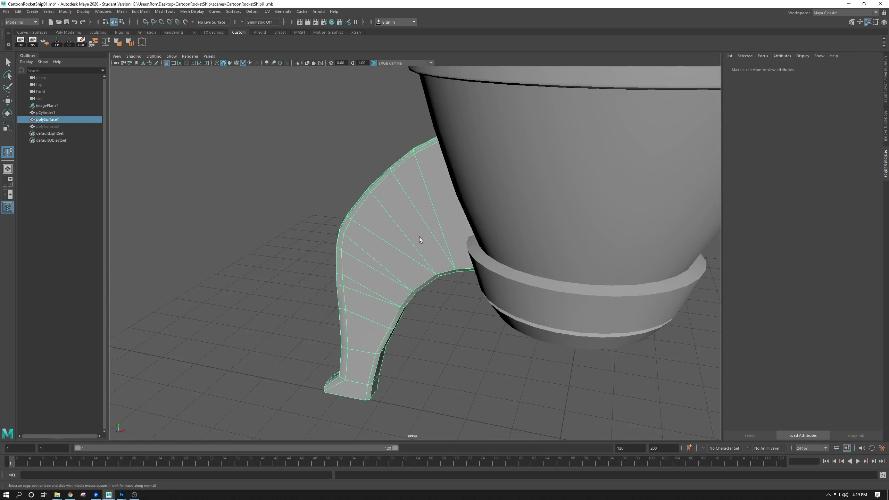
pyautogui.click(459, 333)
pyautogui.keyDown('alt'); pyautogui.moveTo(458, 333); pyautogui.dragTo(406, 298, button='right'); pyautogui.keyUp('alt')
pyautogui.keyDown('alt'); pyautogui.moveTo(381, 281); pyautogui.dragTo(425, 270); pyautogui.keyUp('alt')
pyautogui.click(468, 249)
pyautogui.moveTo(518, 259)
pyautogui.keyDown('alt'); pyautogui.mouseDown()
pyautogui.moveTo(457, 284)
pyautogui.moveTo(518, 264)
pyautogui.mouseUp(); pyautogui.keyUp('alt')
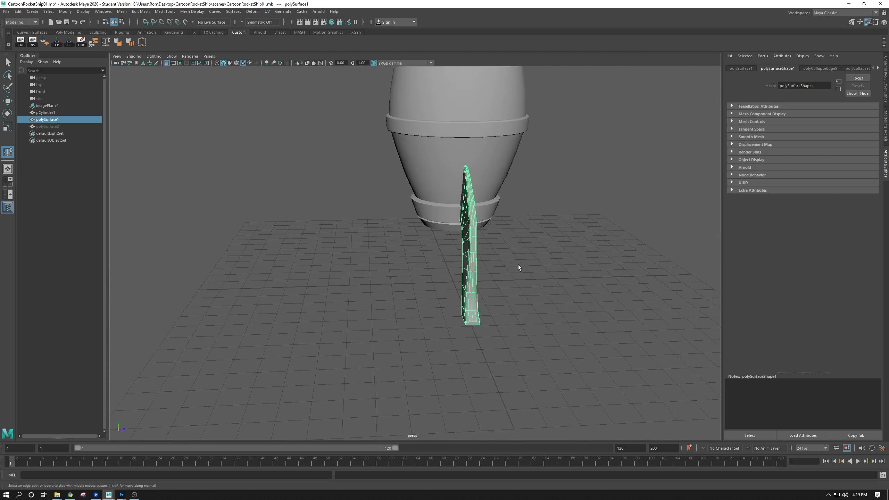
# - Examine the shape of the foot and its toe at the base of the leg up close
pyautogui.keyDown('alt'); pyautogui.moveTo(518, 264); pyautogui.dragTo(450, 291, button='right'); pyautogui.keyUp('alt')
pyautogui.keyDown('alt'); pyautogui.moveTo(450, 291); pyautogui.dragTo(499, 309); pyautogui.keyUp('alt')
pyautogui.click(499, 309)
pyautogui.keyDown('alt'); pyautogui.moveTo(499, 309); pyautogui.dragTo(467, 377, button='right'); pyautogui.keyUp('alt')
pyautogui.keyDown('alt'); pyautogui.moveTo(456, 329); pyautogui.dragTo(392, 239, button='middle'); pyautogui.keyUp('alt')
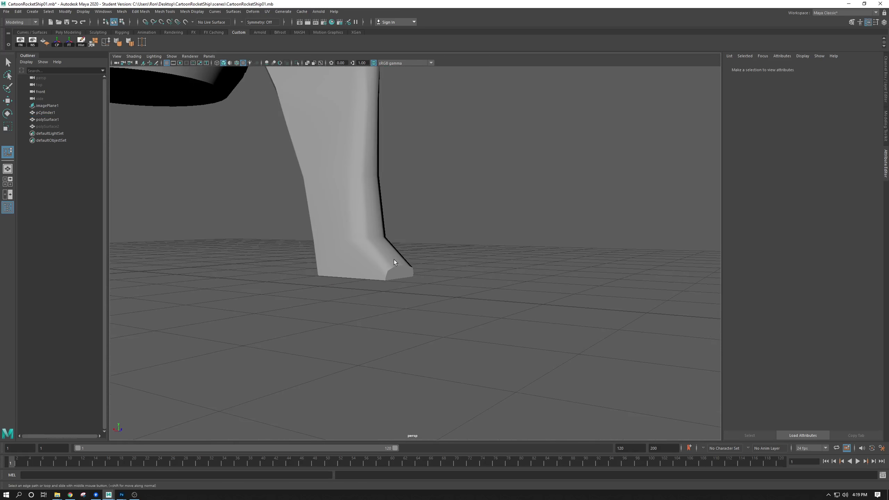
# - Collapse one short edge on each side of the toe's upper front rim
pyautogui.click(394, 260)
pyautogui.keyDown('alt'); pyautogui.moveTo(393, 261); pyautogui.dragTo(383, 311, button='right'); pyautogui.keyUp('alt')
pyautogui.moveTo(383, 312)
pyautogui.keyDown('alt'); pyautogui.mouseDown()
pyautogui.moveTo(343, 314)
pyautogui.moveTo(368, 295)
pyautogui.moveTo(382, 296)
pyautogui.mouseUp(); pyautogui.keyUp('alt')
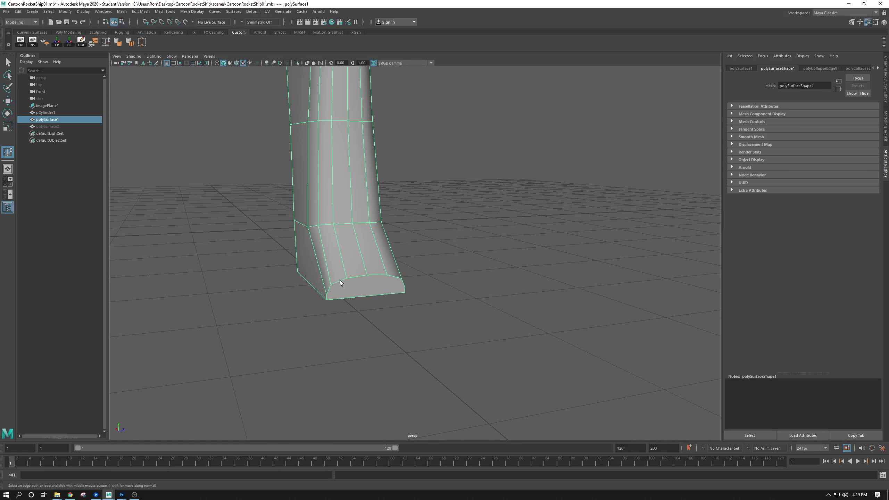
pyautogui.moveTo(340, 283); pyautogui.dragTo(333, 252, button='right')
pyautogui.click(339, 284)
pyautogui.keyDown('alt'); pyautogui.moveTo(381, 280); pyautogui.dragTo(389, 276); pyautogui.keyUp('alt')
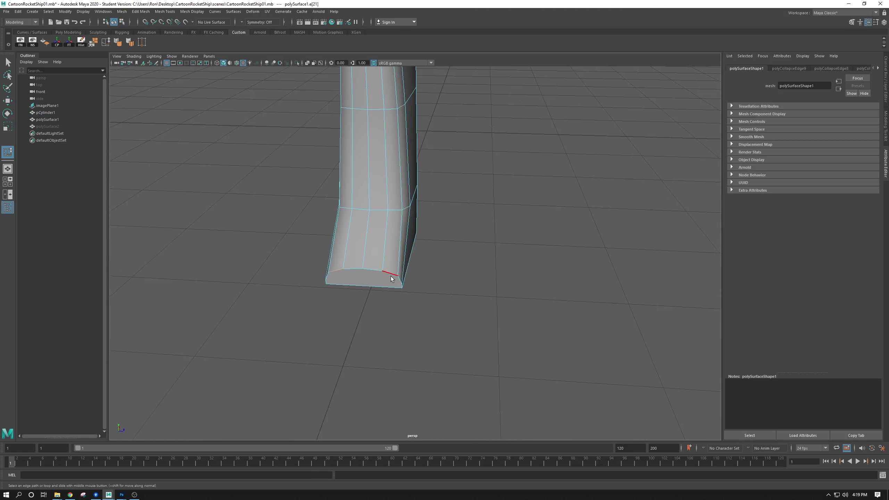
pyautogui.click(165, 12)
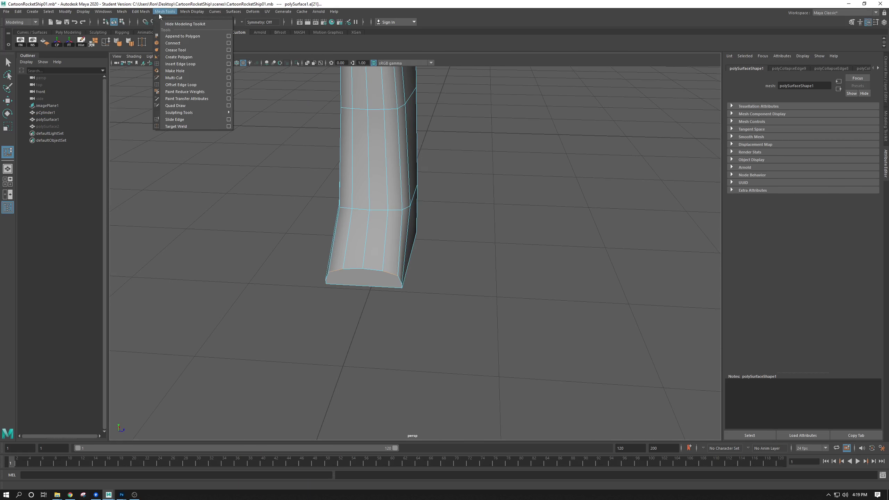
pyautogui.moveTo(148, 13)
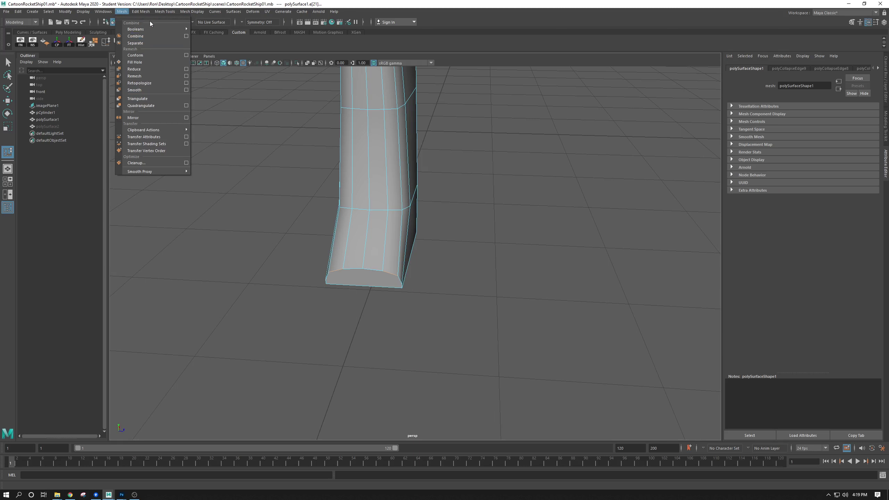
pyautogui.click(150, 57)
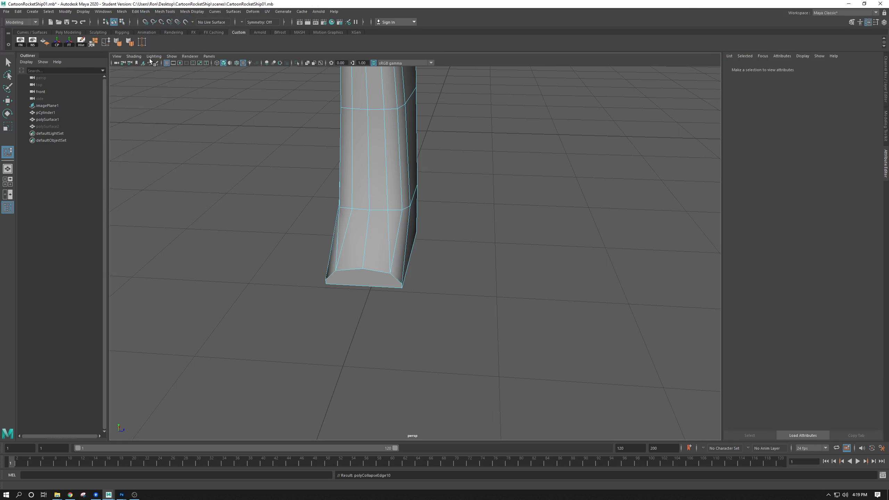
pyautogui.keyDown('alt'); pyautogui.moveTo(345, 242); pyautogui.dragTo(459, 243); pyautogui.keyUp('alt')
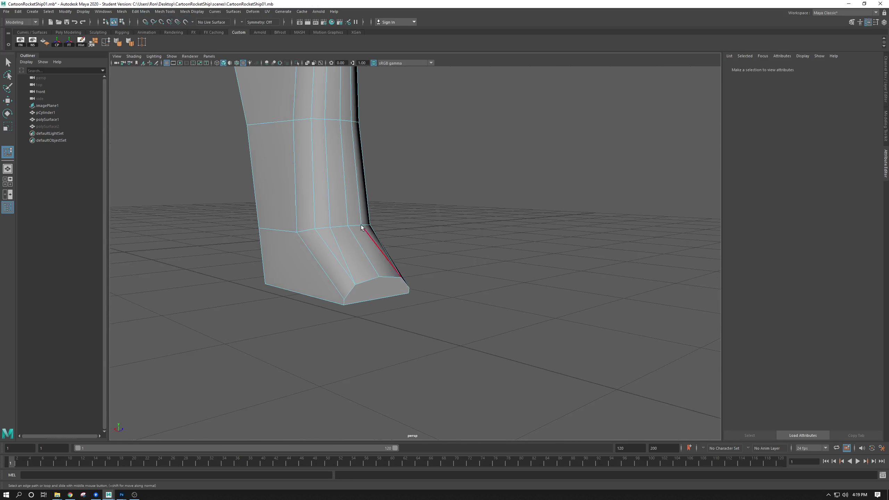
# - Cut the toe's front face with Multi-Cut from its two upper corner vertices to the middle of the bottom edge
pyautogui.moveTo(362, 227); pyautogui.dragTo(383, 214, button='right')
pyautogui.moveTo(368, 258)
pyautogui.keyDown('alt'); pyautogui.mouseDown()
pyautogui.moveTo(361, 278)
pyautogui.moveTo(380, 240)
pyautogui.moveTo(400, 246)
pyautogui.moveTo(382, 269)
pyautogui.moveTo(382, 261)
pyautogui.mouseUp(); pyautogui.keyUp('alt')
pyautogui.keyDown('shift'); pyautogui.moveTo(353, 256); pyautogui.dragTo(324, 284, button='right'); pyautogui.keyUp('shift')
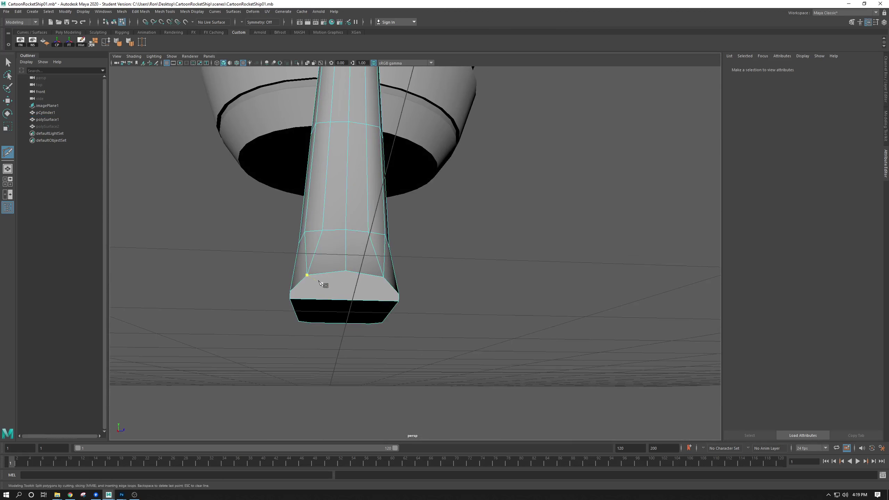
pyautogui.moveTo(317, 276); pyautogui.dragTo(321, 302)
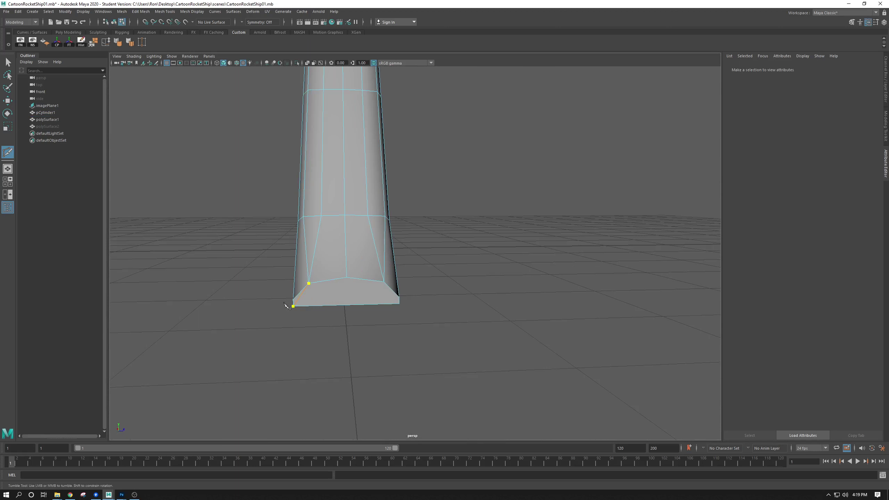
pyautogui.click(347, 305)
pyautogui.press('Return')
pyautogui.keyDown('alt'); pyautogui.moveTo(341, 315); pyautogui.dragTo(412, 301); pyautogui.keyUp('alt')
pyautogui.press('w')
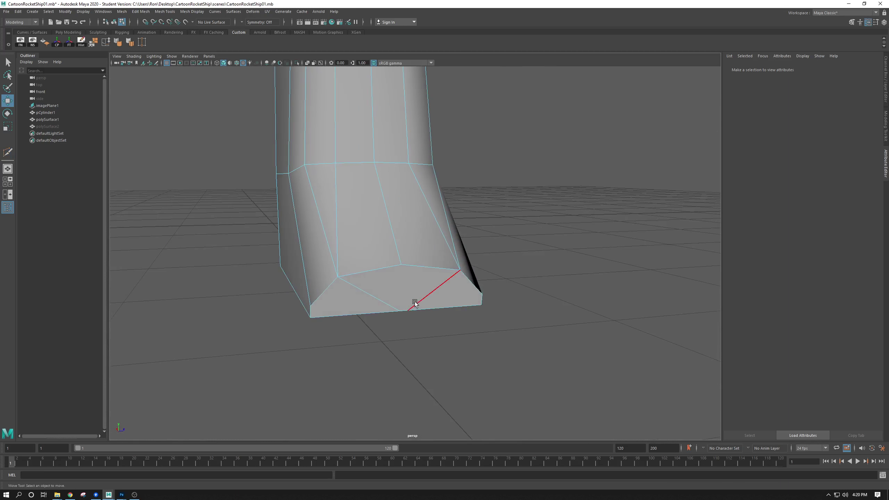
# - Try to collapse the tiny edge between the two cuts' end points on the toe's bottom edge
pyautogui.click(403, 310)
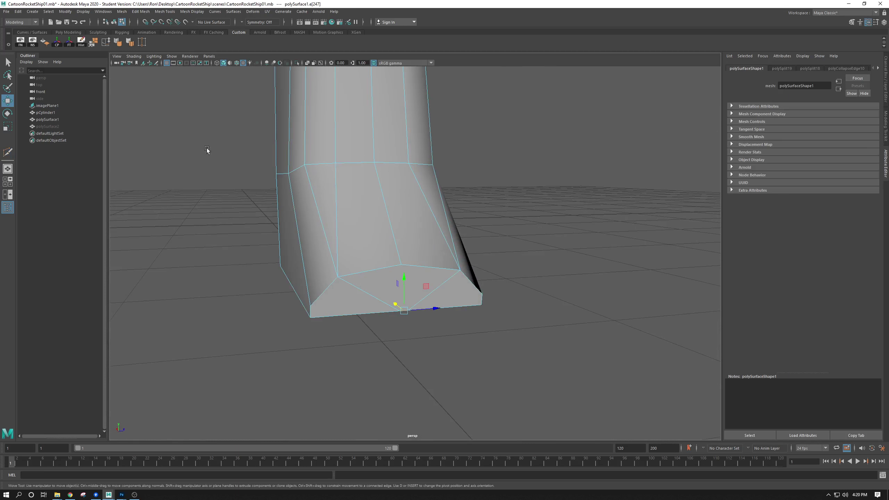
pyautogui.click(163, 12)
pyautogui.moveTo(146, 12)
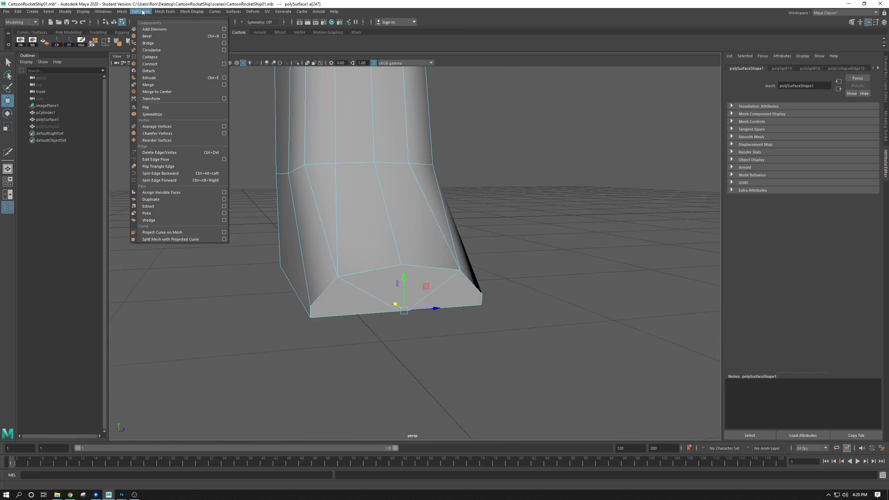
pyautogui.click(154, 57)
pyautogui.keyDown('alt'); pyautogui.moveTo(449, 276); pyautogui.dragTo(402, 248); pyautogui.keyUp('alt')
pyautogui.keyDown('alt'); pyautogui.moveTo(406, 266); pyautogui.dragTo(472, 296, button='right'); pyautogui.keyUp('alt')
pyautogui.keyDown('alt'); pyautogui.moveTo(441, 280); pyautogui.dragTo(507, 273); pyautogui.keyUp('alt')
pyautogui.click(544, 239)
pyautogui.keyDown('alt'); pyautogui.moveTo(544, 239); pyautogui.dragTo(540, 247); pyautogui.keyUp('alt')
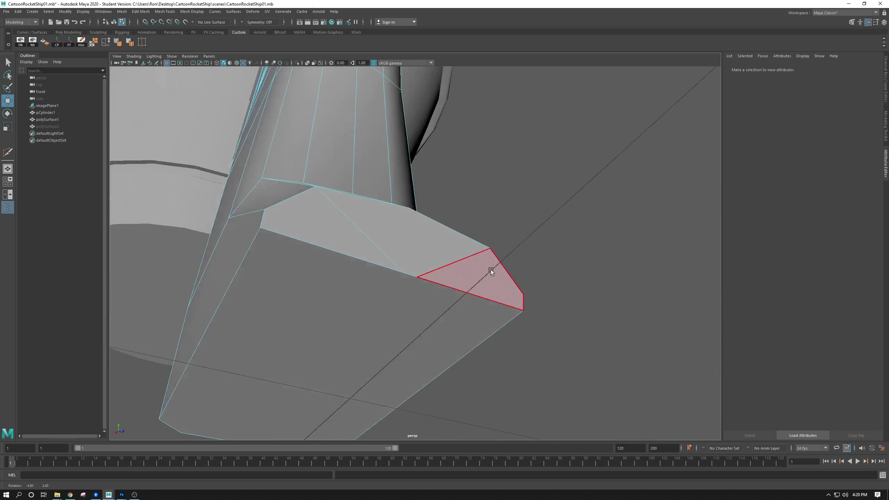
# - Merge the two neighbouring vertices at the middle of the toe's bottom edge with Target Weld and check the merged vertex
pyautogui.keyDown('alt'); pyautogui.moveTo(491, 270); pyautogui.dragTo(431, 274); pyautogui.keyUp('alt')
pyautogui.moveTo(431, 273); pyautogui.dragTo(407, 269, button='right')
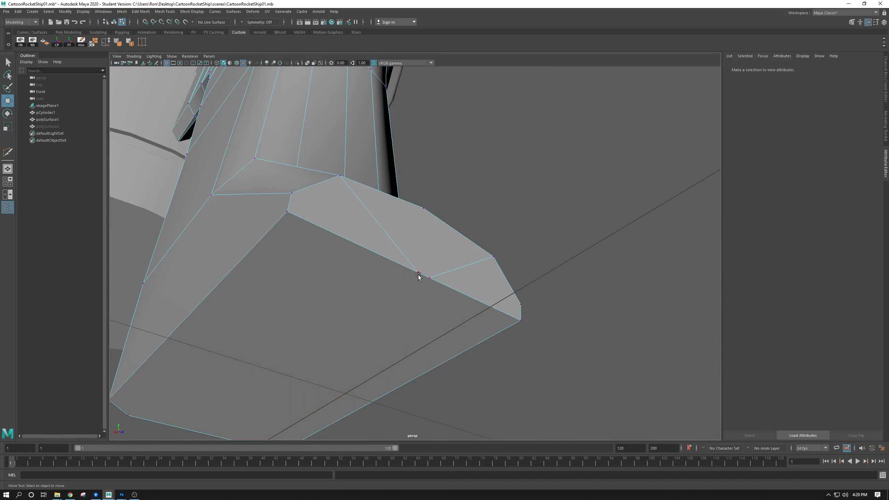
pyautogui.click(430, 280)
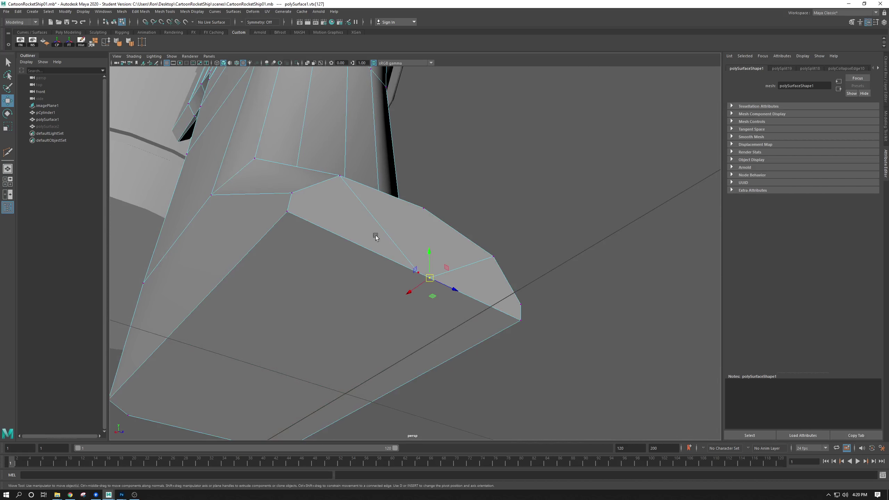
pyautogui.click(192, 11)
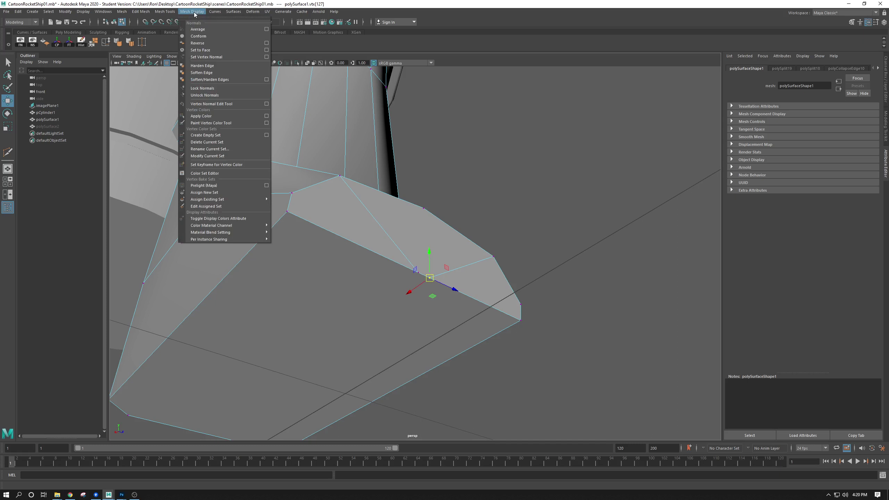
pyautogui.moveTo(171, 12)
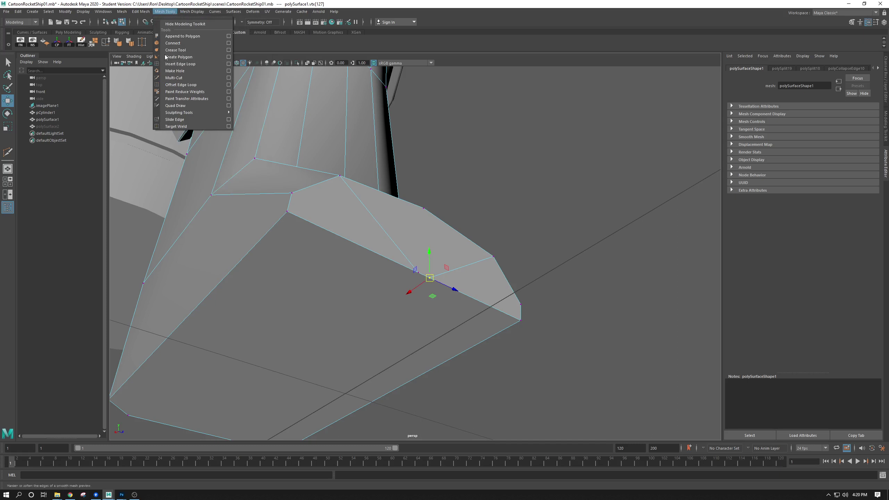
pyautogui.click(172, 127)
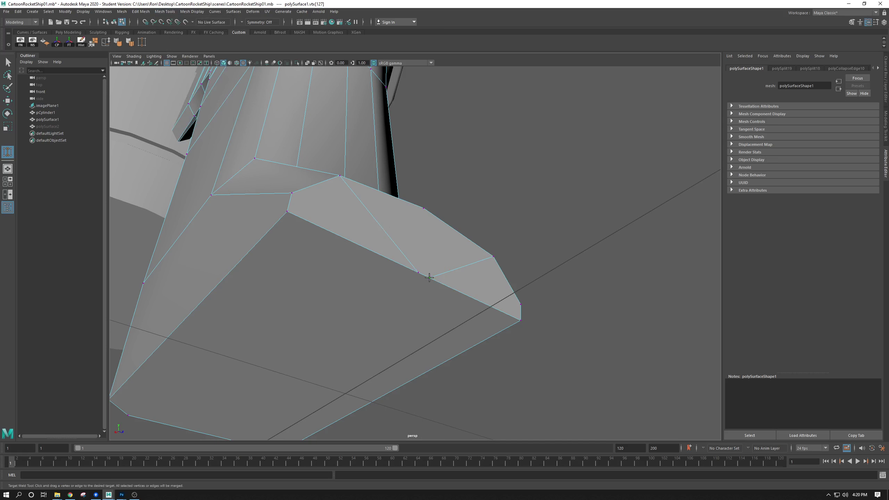
pyautogui.moveTo(427, 277); pyautogui.dragTo(418, 276)
pyautogui.scroll(-5, 419, 276)
pyautogui.press('w')
pyautogui.keyDown('alt'); pyautogui.moveTo(417, 204); pyautogui.dragTo(340, 217); pyautogui.keyUp('alt')
pyautogui.click(364, 336)
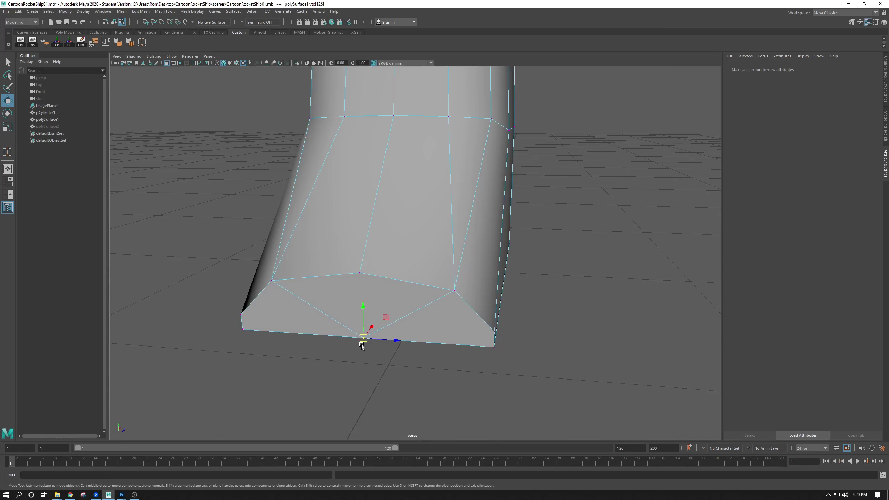
# - Inspect the toe's divided front faces from several angles, selecting the side faces to check them
pyautogui.click(371, 374)
pyautogui.keyDown('alt'); pyautogui.moveTo(371, 374); pyautogui.dragTo(345, 295); pyautogui.keyUp('alt')
pyautogui.moveTo(342, 280); pyautogui.dragTo(340, 285, button='right')
pyautogui.click(340, 285)
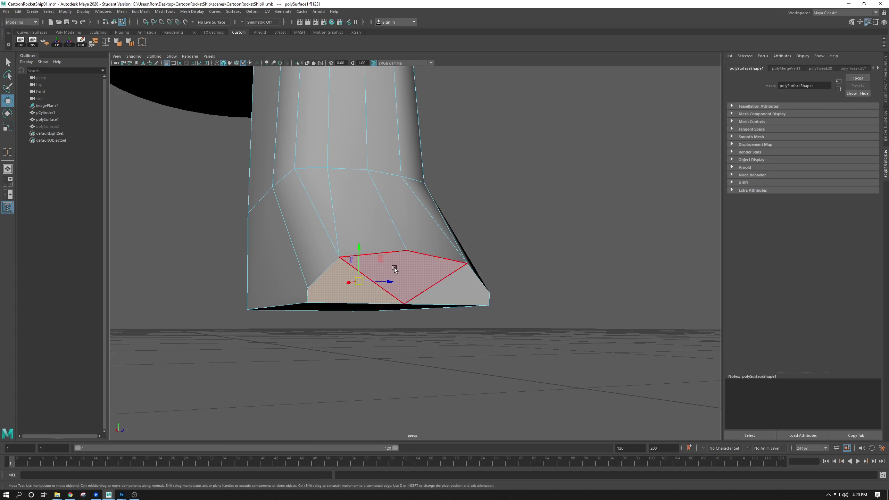
pyautogui.click(464, 292)
pyautogui.keyDown('alt'); pyautogui.moveTo(533, 215); pyautogui.dragTo(311, 159); pyautogui.keyUp('alt')
pyautogui.click(460, 198)
pyautogui.scroll(5, 311, 159)
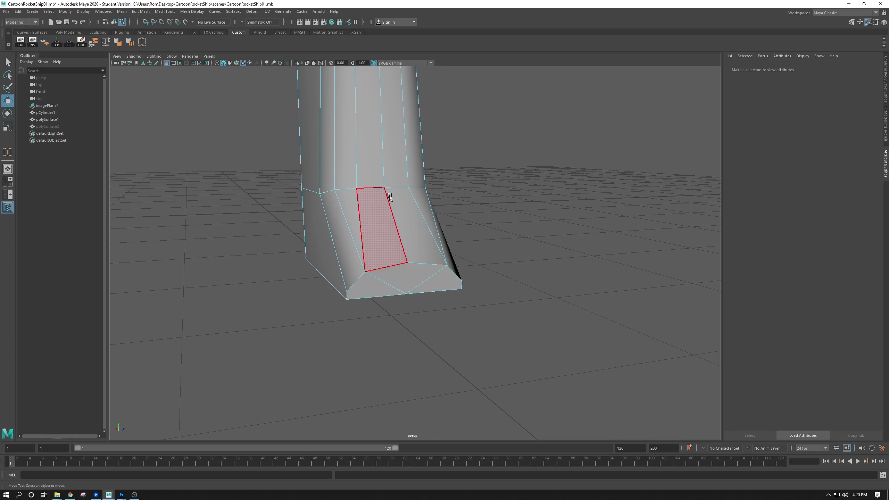
pyautogui.keyDown('alt'); pyautogui.moveTo(452, 245); pyautogui.dragTo(337, 200); pyautogui.keyUp('alt')
pyautogui.scroll(5, 381, 201)
# - Return the leg to object mode and toggle its smooth mesh preview to compare the cage with the smoothed shape
pyautogui.moveTo(371, 165); pyautogui.dragTo(405, 155, button='right')
pyautogui.keyDown('alt'); pyautogui.moveTo(486, 179); pyautogui.dragTo(429, 93, button='right'); pyautogui.keyUp('alt')
pyautogui.click(429, 94)
pyautogui.keyDown('alt'); pyautogui.moveTo(483, 130); pyautogui.dragTo(432, 155); pyautogui.keyUp('alt')
pyautogui.click(376, 164)
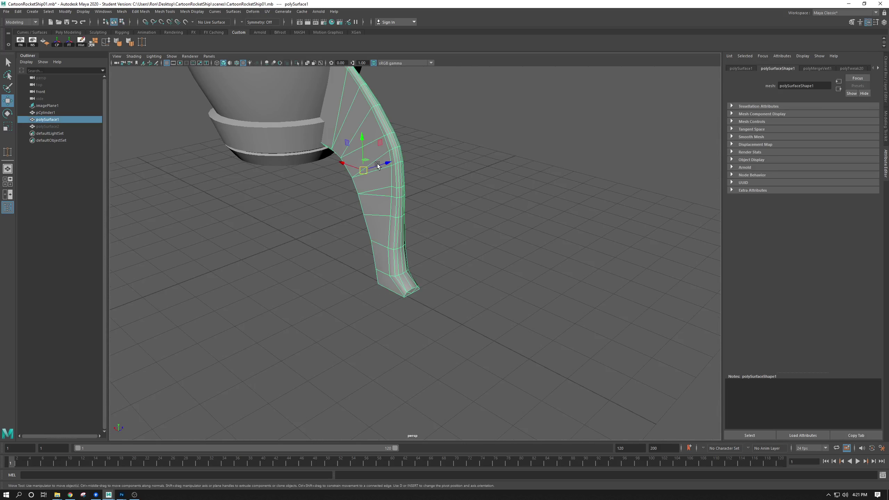
pyautogui.press('3')
pyautogui.click(407, 181)
pyautogui.click(385, 183)
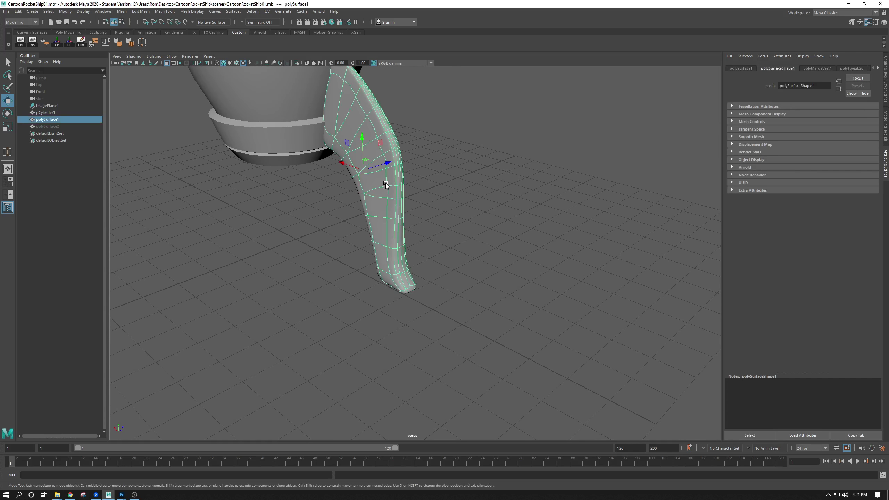
pyautogui.press('1')
pyautogui.press('3')
pyautogui.click(472, 159)
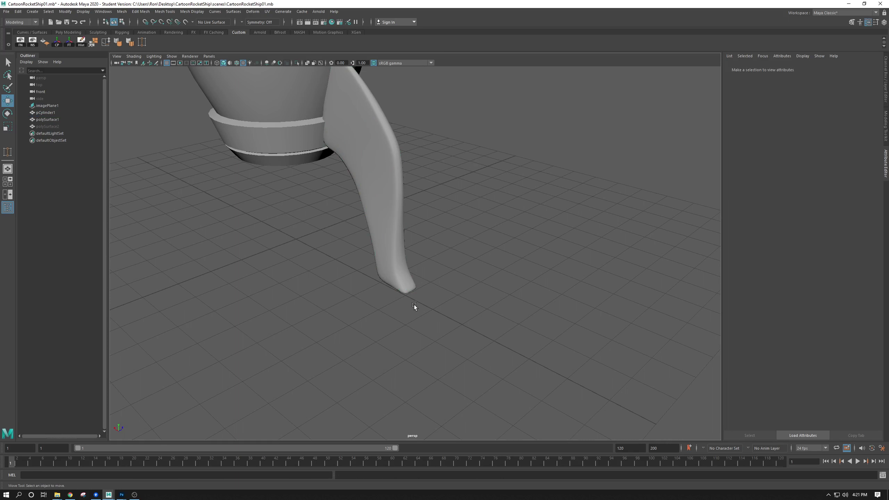
# - Examine the smoothed leg against the whole rocket, and return the leg to its unsmoothed display
pyautogui.click(369, 143)
pyautogui.click(445, 97)
pyautogui.keyDown('alt'); pyautogui.moveTo(445, 97); pyautogui.dragTo(362, 240); pyautogui.keyUp('alt')
pyautogui.scroll(-3, 252, 191)
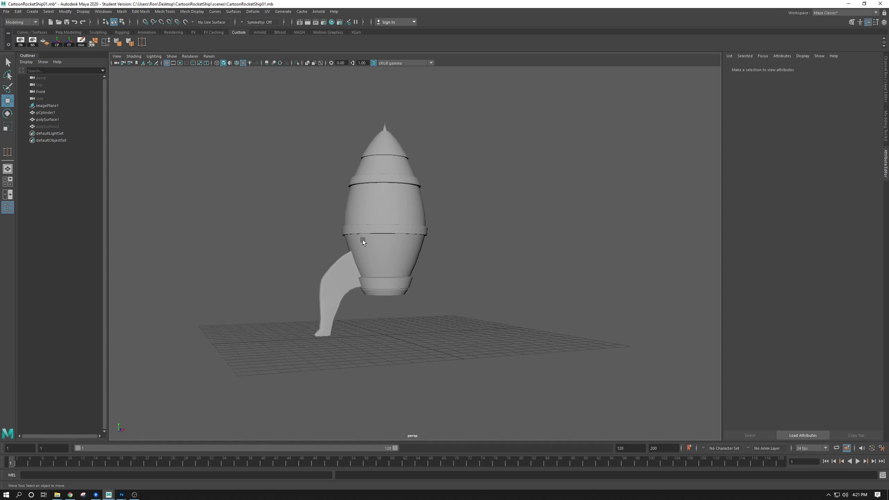
pyautogui.click(343, 260)
pyautogui.press('space')
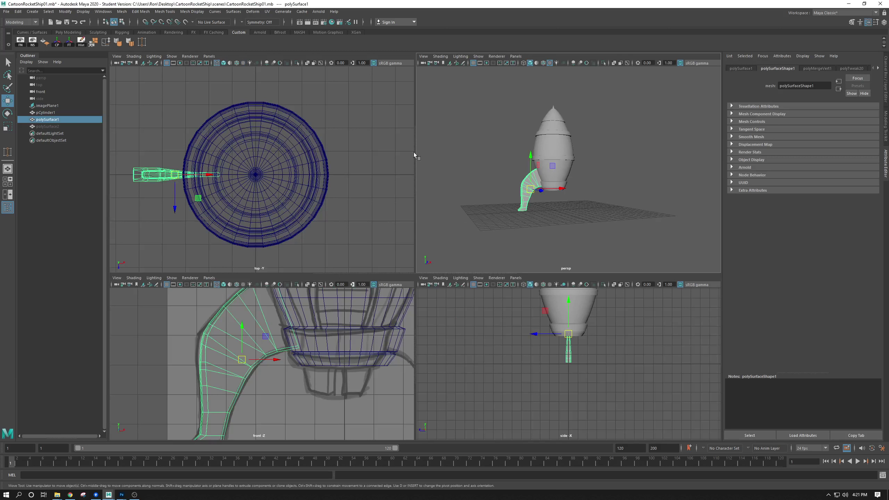
pyautogui.press('space')
pyautogui.click(356, 298)
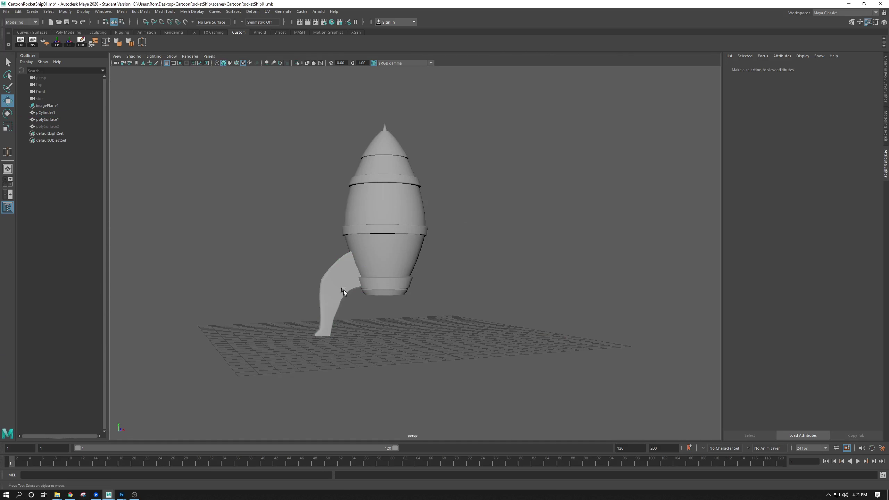
pyautogui.click(343, 291)
pyautogui.keyDown('alt'); pyautogui.moveTo(408, 272); pyautogui.dragTo(479, 223); pyautogui.keyUp('alt')
pyautogui.keyDown('alt'); pyautogui.moveTo(479, 224); pyautogui.dragTo(556, 274, button='right'); pyautogui.keyUp('alt')
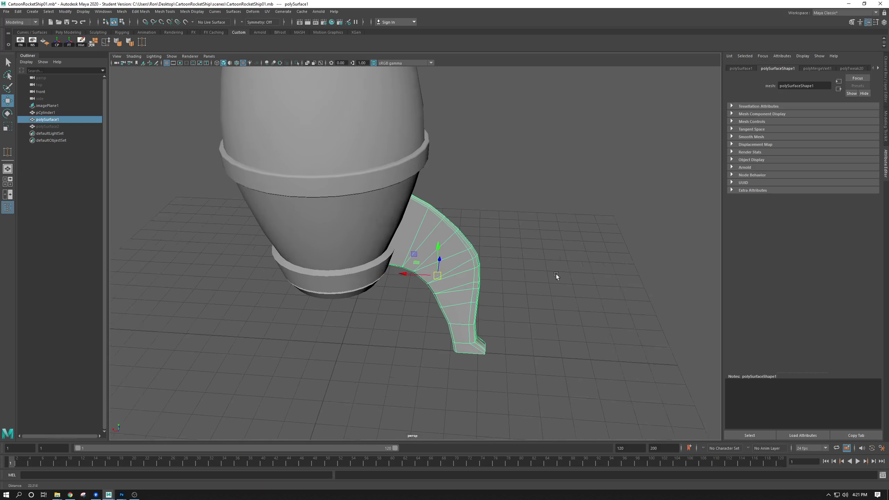
# - Compare the leg with the reference sketch in the front view and with the rocket body in perspective
pyautogui.press('space')
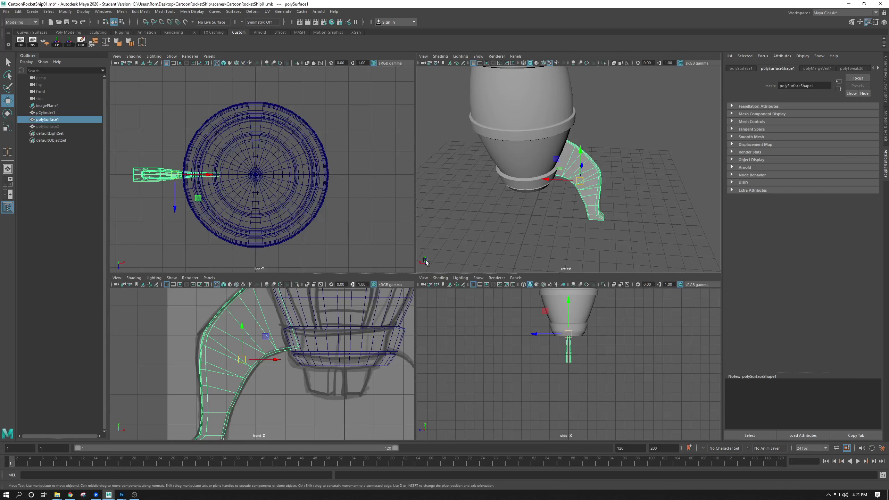
pyautogui.press('space')
pyautogui.keyDown('alt'); pyautogui.moveTo(418, 307); pyautogui.dragTo(502, 249, button='right'); pyautogui.keyUp('alt')
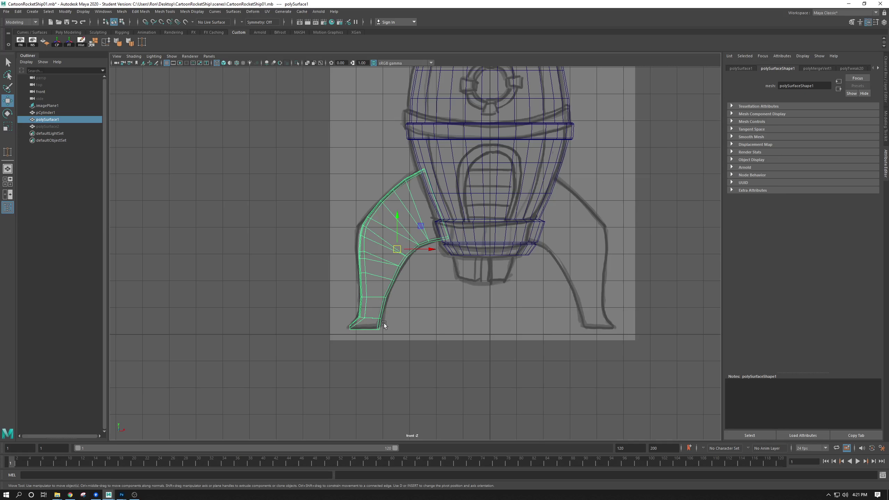
pyautogui.press('space')
pyautogui.keyDown('alt'); pyautogui.moveTo(542, 182); pyautogui.dragTo(432, 240); pyautogui.keyUp('alt')
pyautogui.press('space')
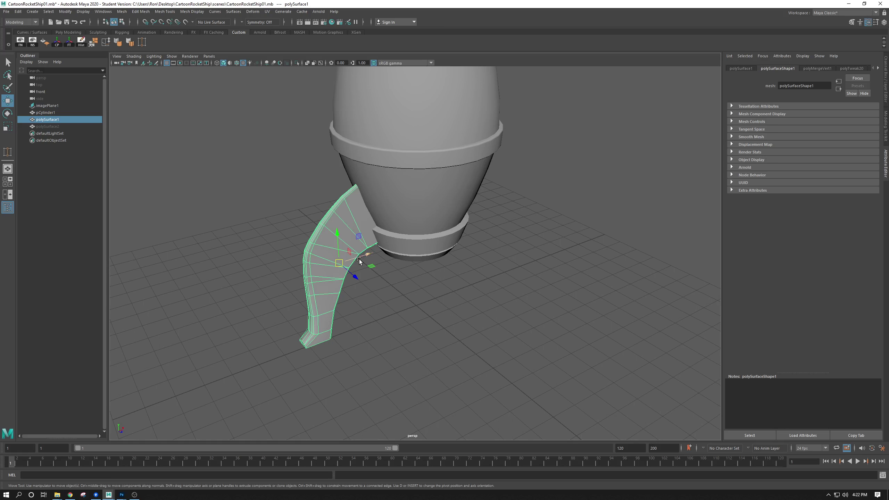
# - Try moving the leg along the X axis, undo the move, and reselect the leg
pyautogui.moveTo(364, 251); pyautogui.dragTo(360, 256)
pyautogui.hotkey('ctrl', 'z')
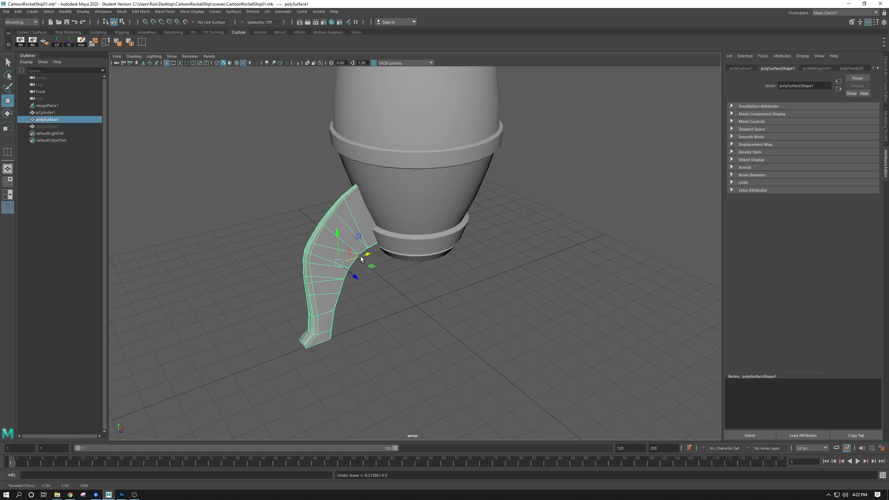
pyautogui.click(389, 293)
pyautogui.click(331, 251)
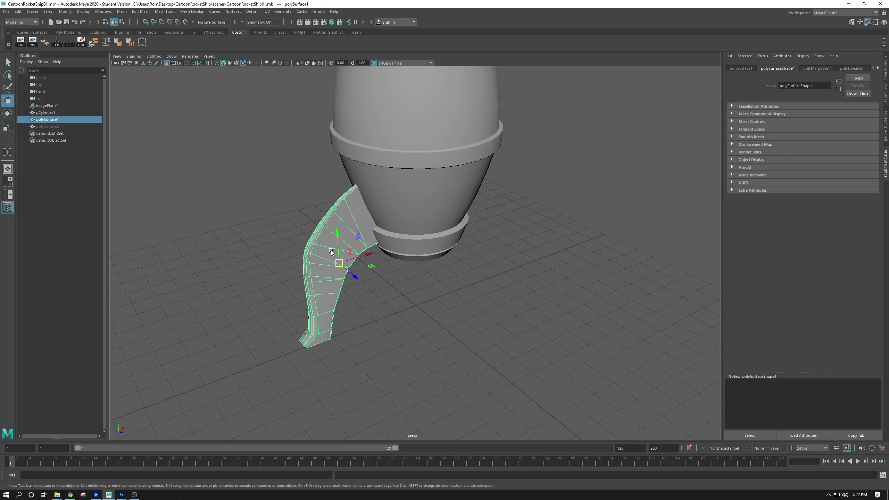
# - Move the leg's pivot along X in the top view, grid-snapping it to the centre of the rocket body
pyautogui.keyDown('alt'); pyautogui.moveTo(386, 225); pyautogui.dragTo(390, 266, button='middle'); pyautogui.keyUp('alt')
pyautogui.keyDown('alt'); pyautogui.moveTo(389, 265); pyautogui.dragTo(399, 278, button='right'); pyautogui.keyUp('alt')
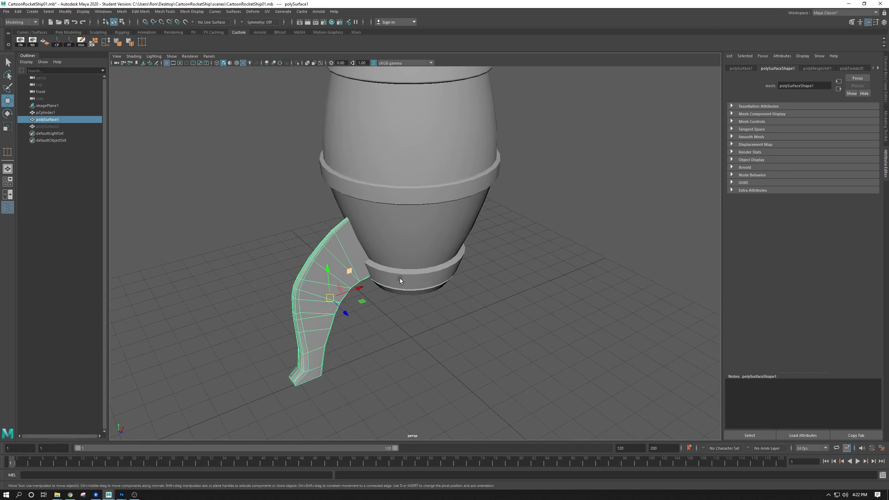
pyautogui.press('space')
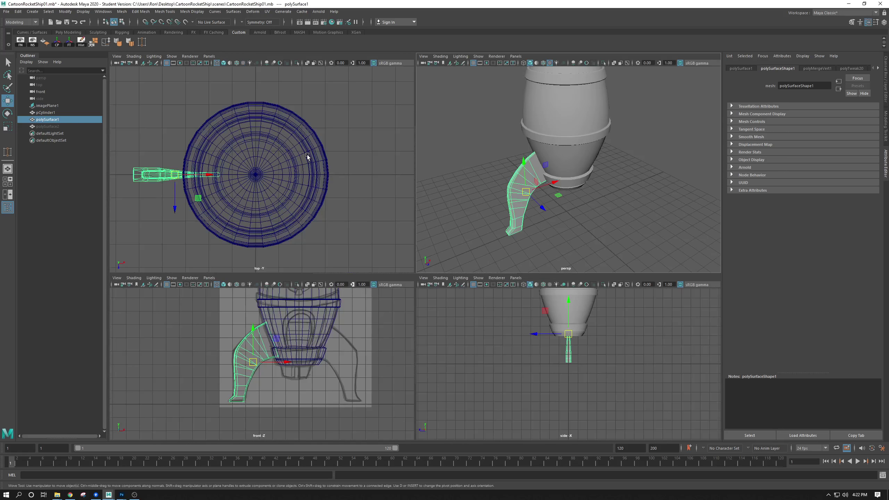
pyautogui.press('space')
pyautogui.keyDown('alt'); pyautogui.moveTo(404, 247); pyautogui.dragTo(355, 282, button='right'); pyautogui.keyUp('alt')
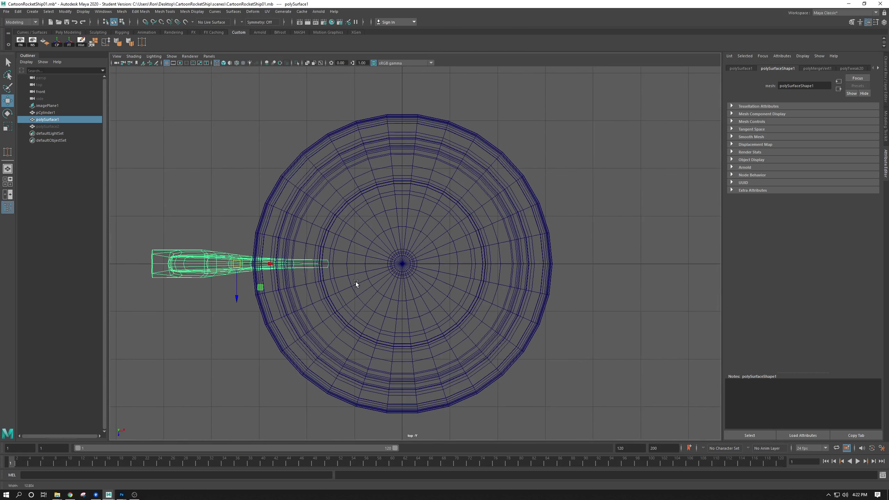
pyautogui.keyDown('alt'); pyautogui.moveTo(355, 282); pyautogui.dragTo(403, 263, button='middle'); pyautogui.keyUp('alt')
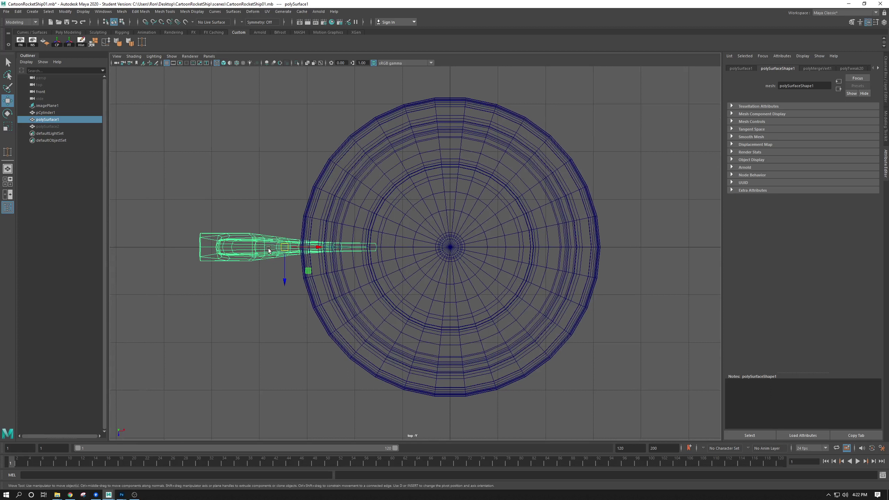
pyautogui.press('d')
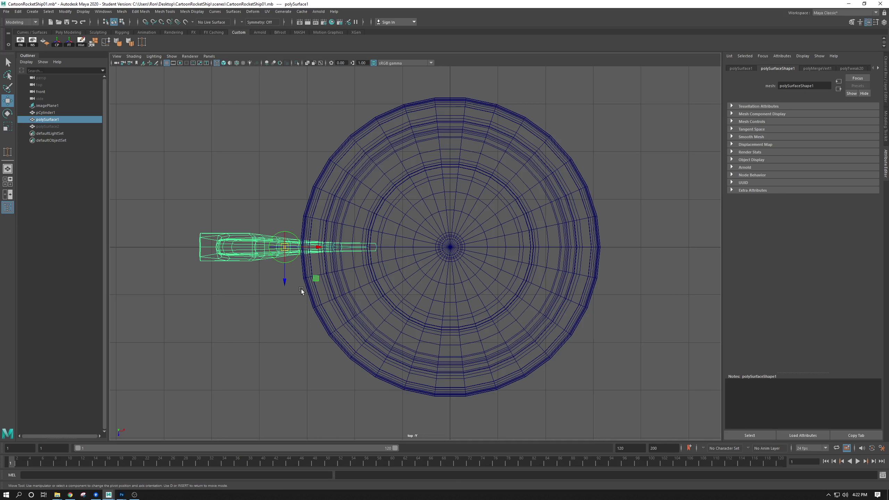
pyautogui.scroll(5, 294, 279)
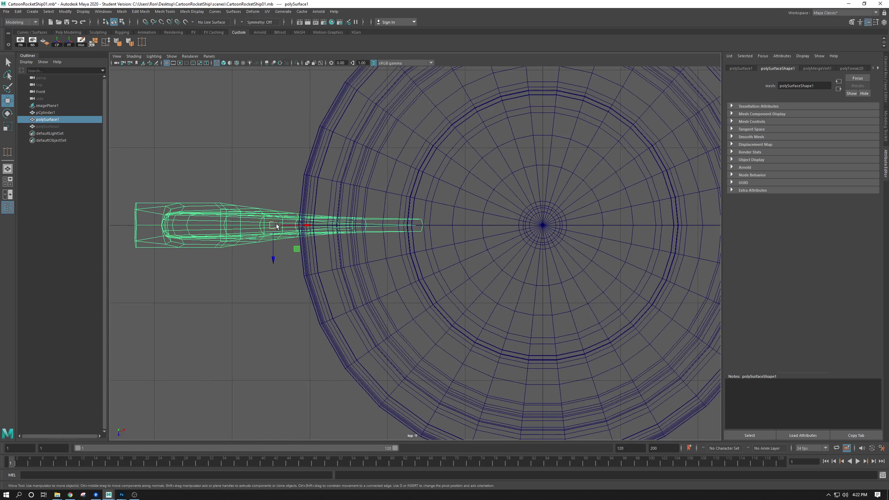
pyautogui.press('d')
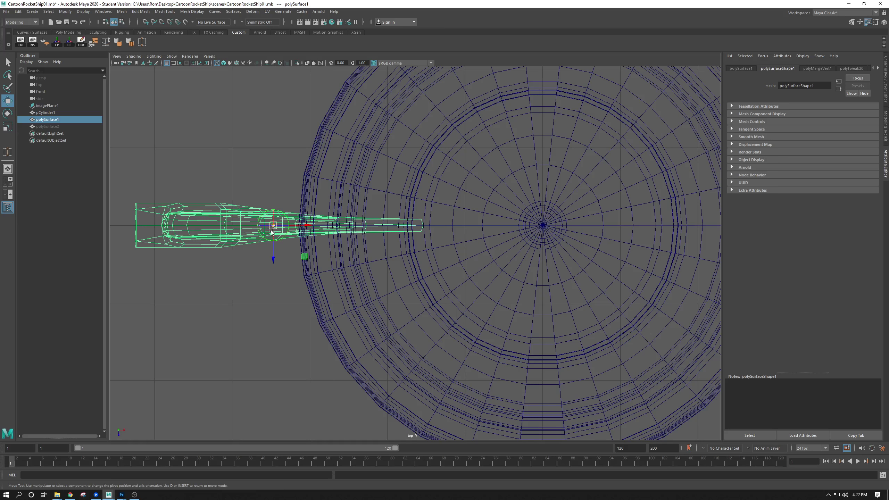
pyautogui.press('x')
pyautogui.moveTo(306, 225); pyautogui.dragTo(535, 217)
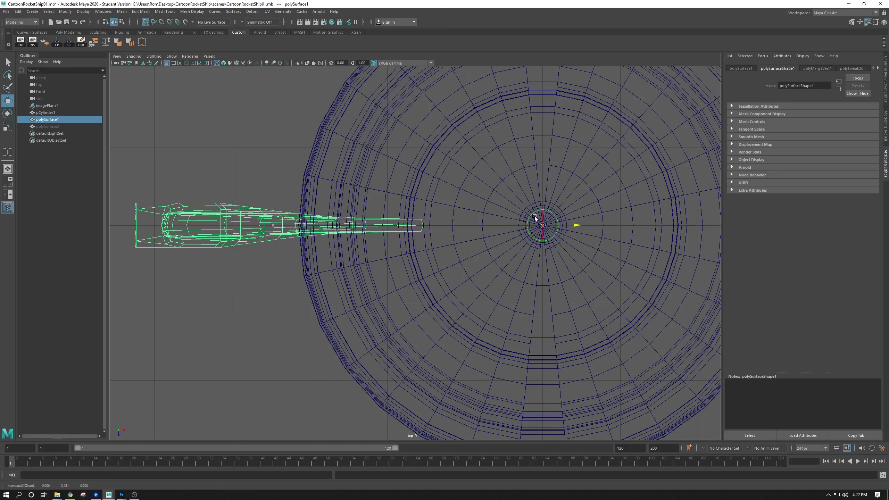
pyautogui.press('d')
pyautogui.press('d')
pyautogui.moveTo(578, 226); pyautogui.dragTo(539, 225)
pyautogui.press('x')
pyautogui.keyDown('alt'); pyautogui.moveTo(510, 242); pyautogui.dragTo(428, 330, button='right'); pyautogui.keyUp('alt')
pyautogui.scroll(1, 428, 329)
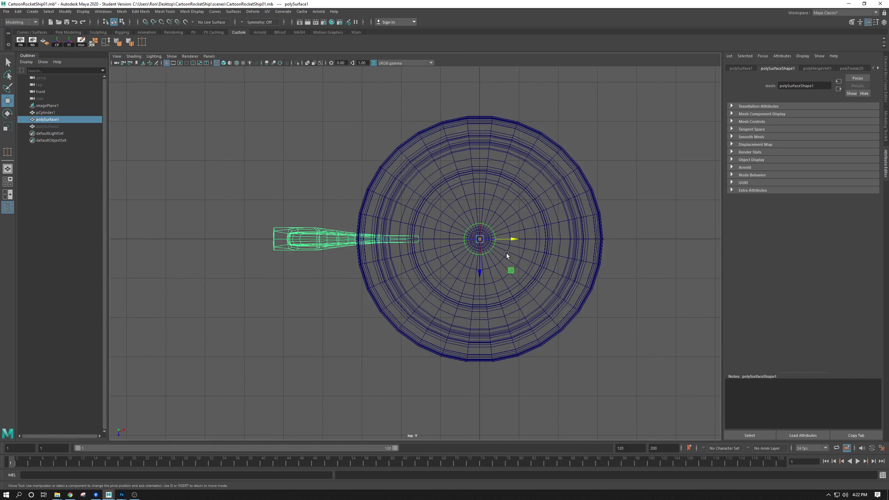
pyautogui.keyDown('alt'); pyautogui.moveTo(506, 252); pyautogui.dragTo(492, 265, button='middle'); pyautogui.keyUp('alt')
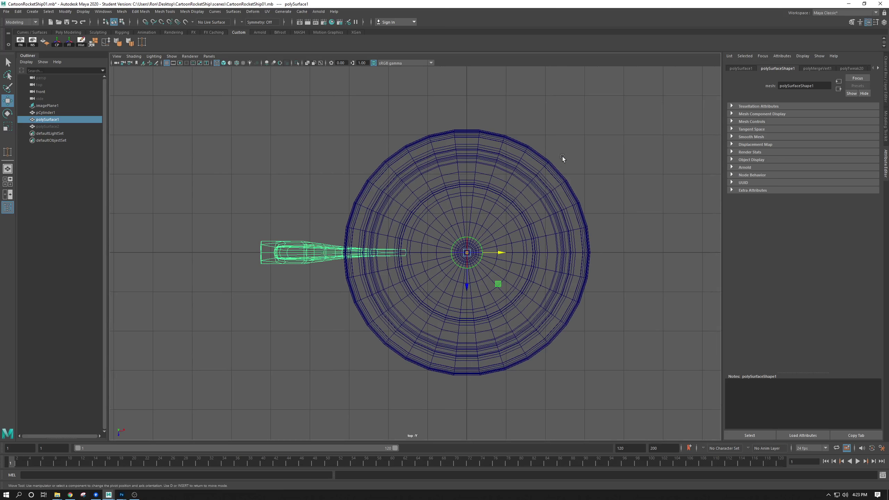
# - Check the leg's pivot in the perspective view, show its transform channels, and freeze its transformations
pyautogui.press('space')
pyautogui.press('space')
pyautogui.keyDown('alt'); pyautogui.moveTo(587, 228); pyautogui.dragTo(567, 219); pyautogui.keyUp('alt')
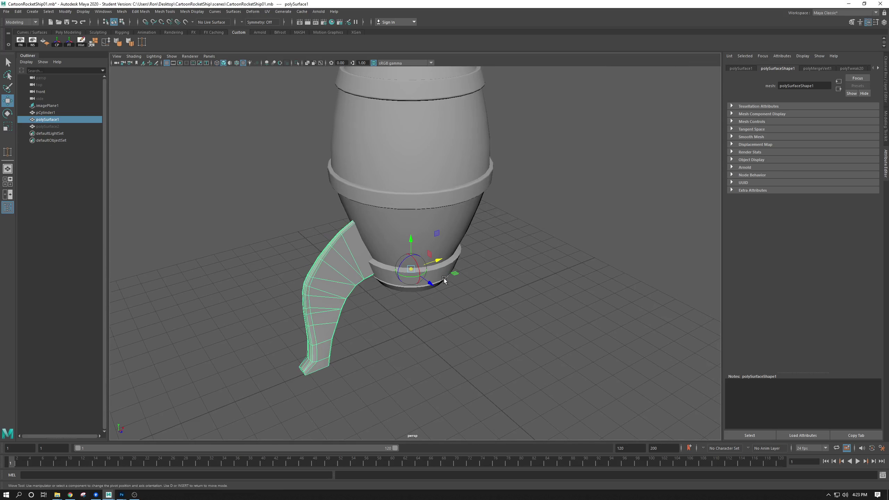
pyautogui.keyDown('alt'); pyautogui.moveTo(445, 281); pyautogui.dragTo(403, 256); pyautogui.keyUp('alt')
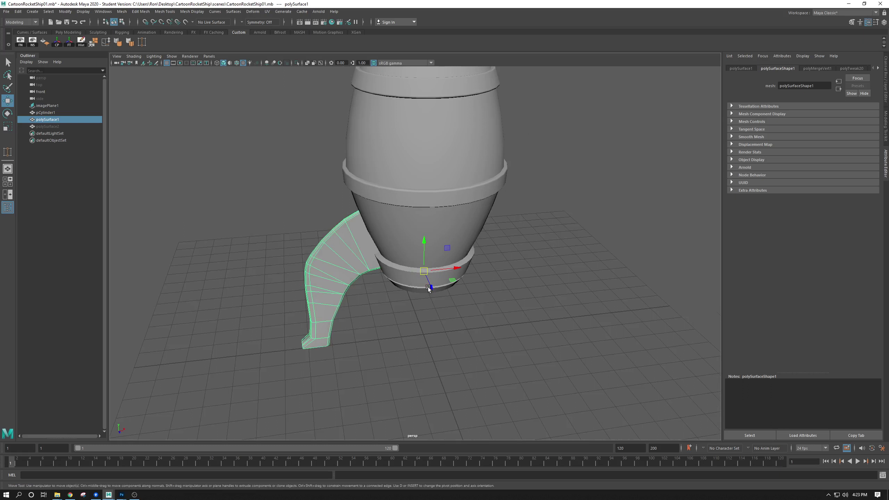
pyautogui.keyDown('alt'); pyautogui.moveTo(354, 265); pyautogui.dragTo(394, 302); pyautogui.keyUp('alt')
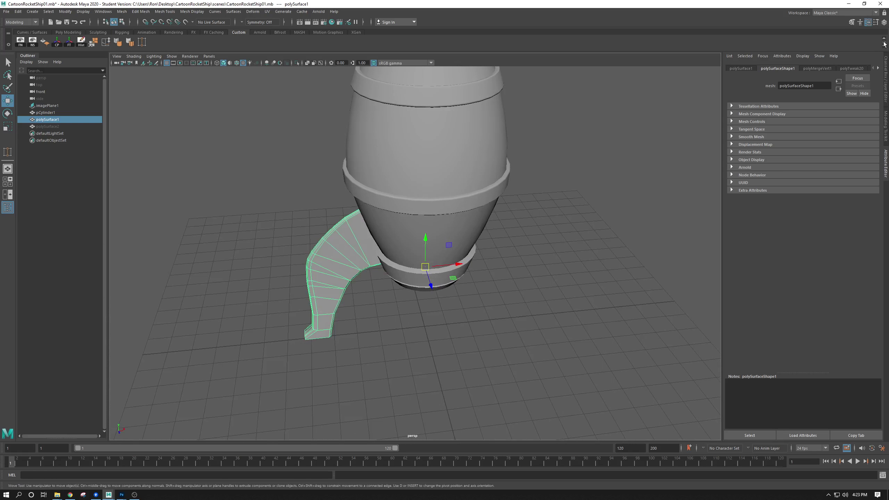
pyautogui.click(884, 78)
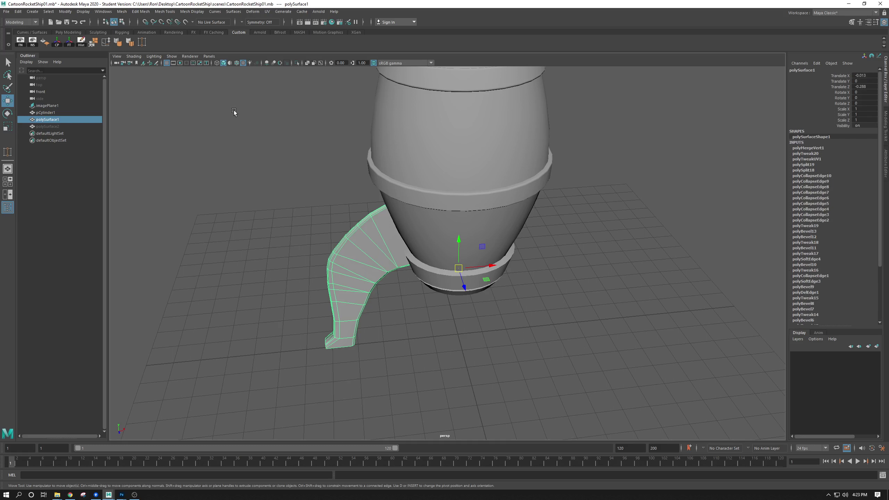
pyautogui.click(65, 11)
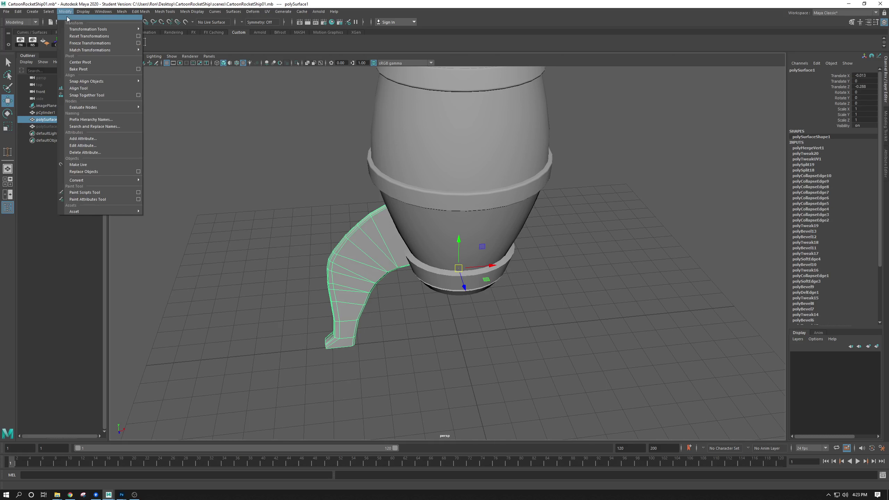
pyautogui.click(74, 43)
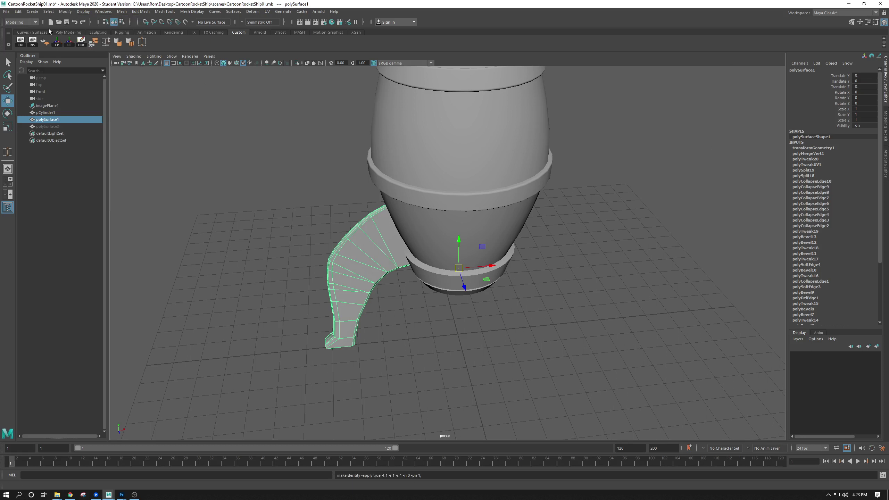
# - Delete the leg's construction history
pyautogui.click(17, 11)
pyautogui.moveTo(56, 93)
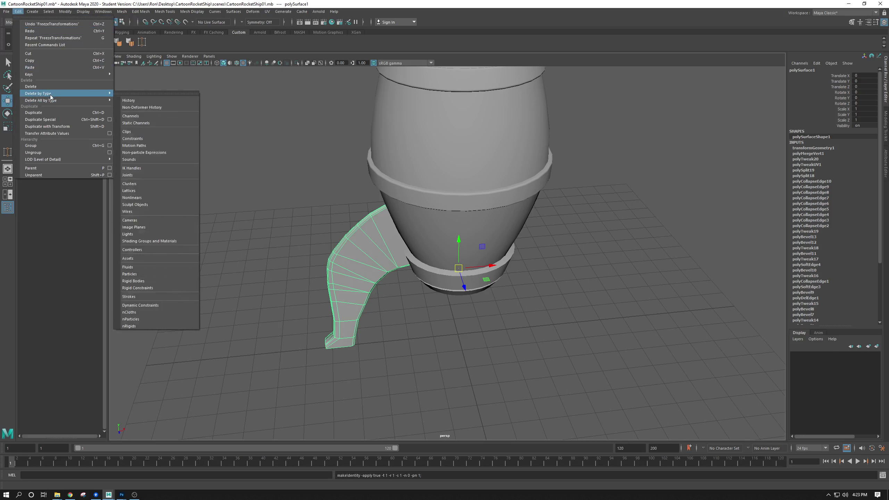
pyautogui.click(147, 104)
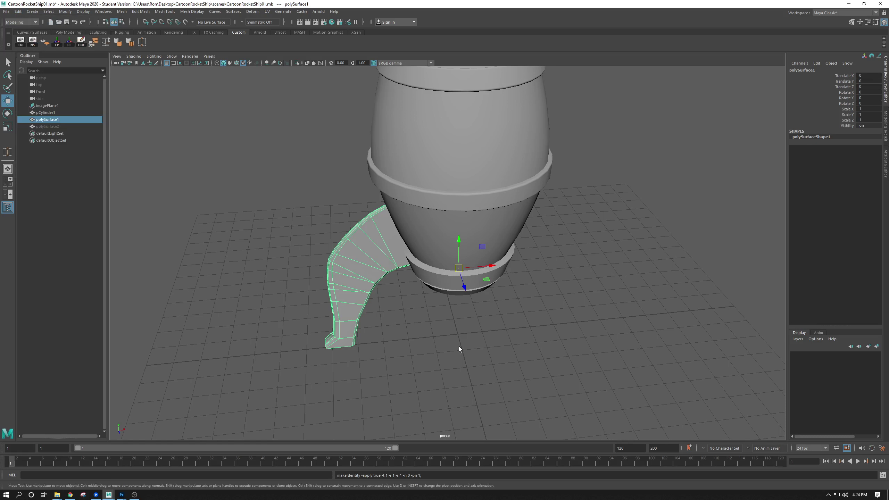
pyautogui.scroll(2, 455, 349)
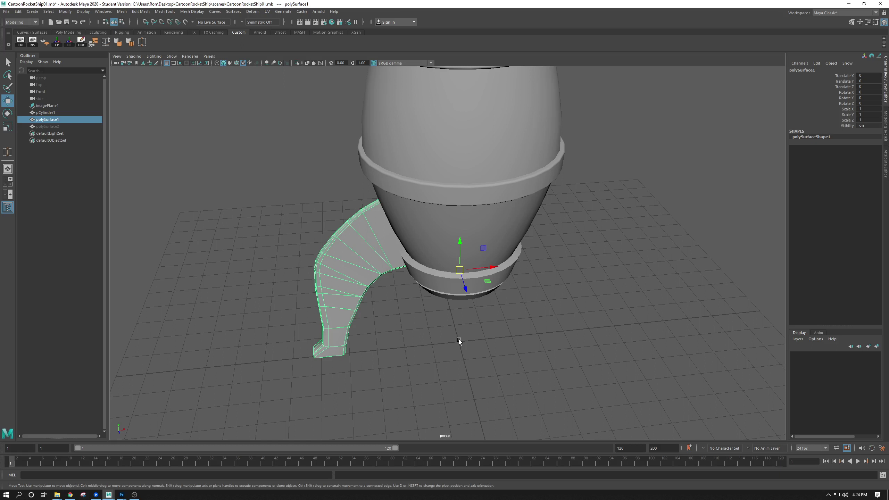
# - Duplicate the leg and set the copy's Rotate Y to 180, placing it on the opposite side of the rocket
pyautogui.click(414, 319)
pyautogui.click(364, 287)
pyautogui.press('e')
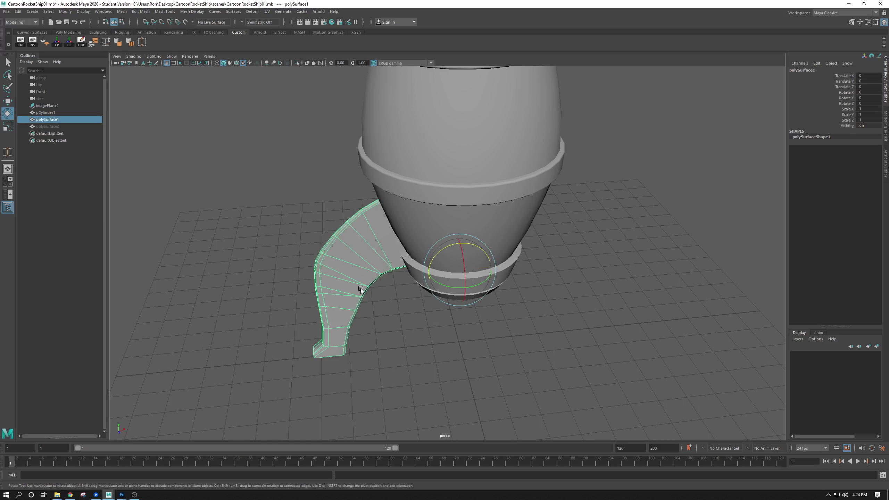
pyautogui.press('w')
pyautogui.press('e')
pyautogui.scroll(2, 387, 309)
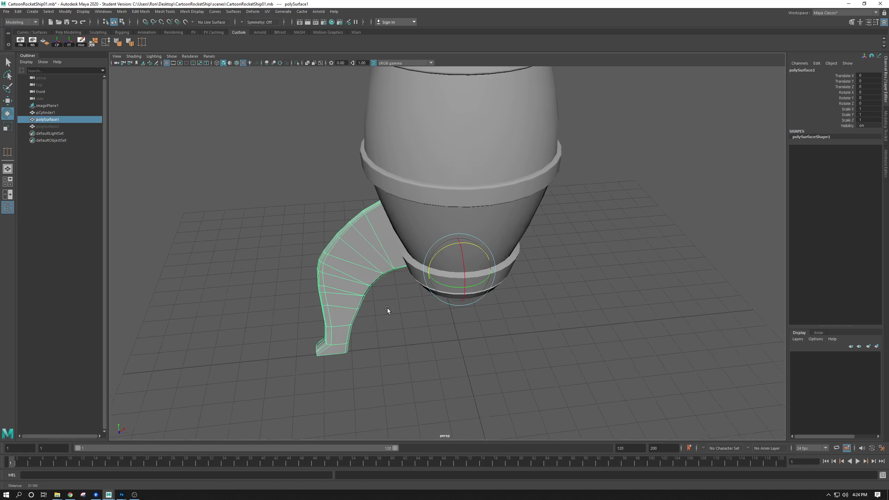
pyautogui.keyDown('alt'); pyautogui.moveTo(410, 336); pyautogui.dragTo(395, 314); pyautogui.keyUp('alt')
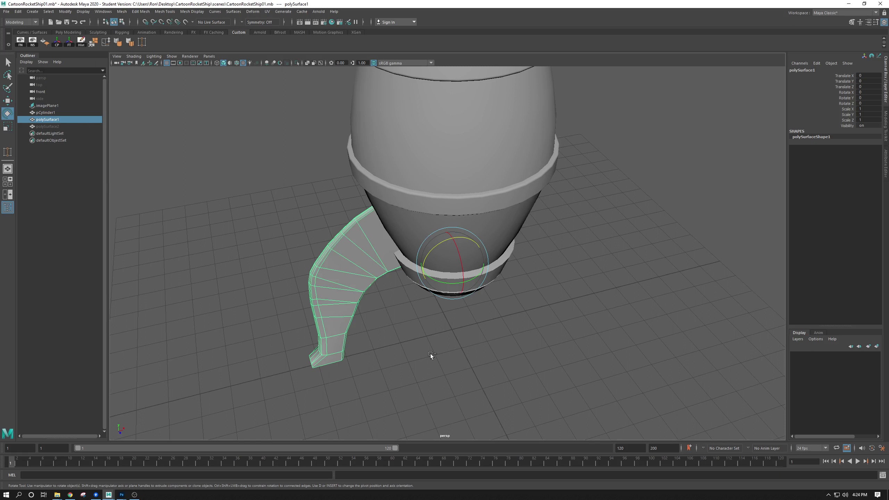
pyautogui.hotkey('ctrl', 'd')
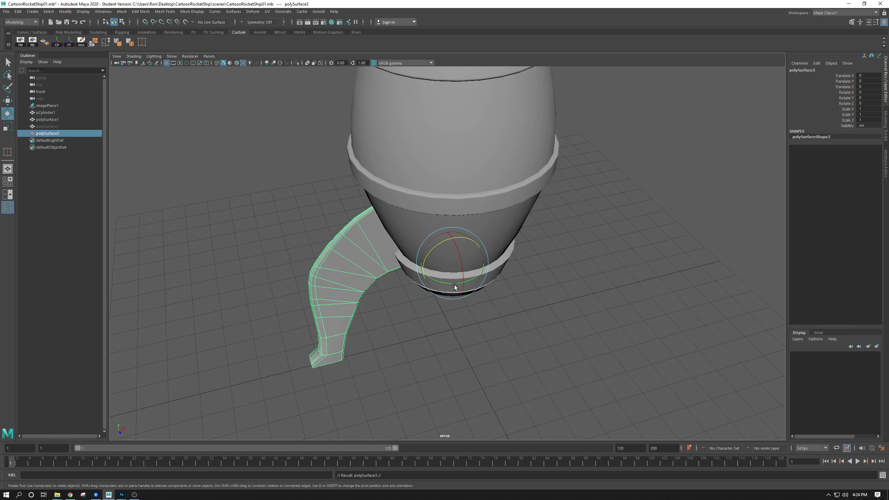
pyautogui.moveTo(454, 282); pyautogui.dragTo(628, 214)
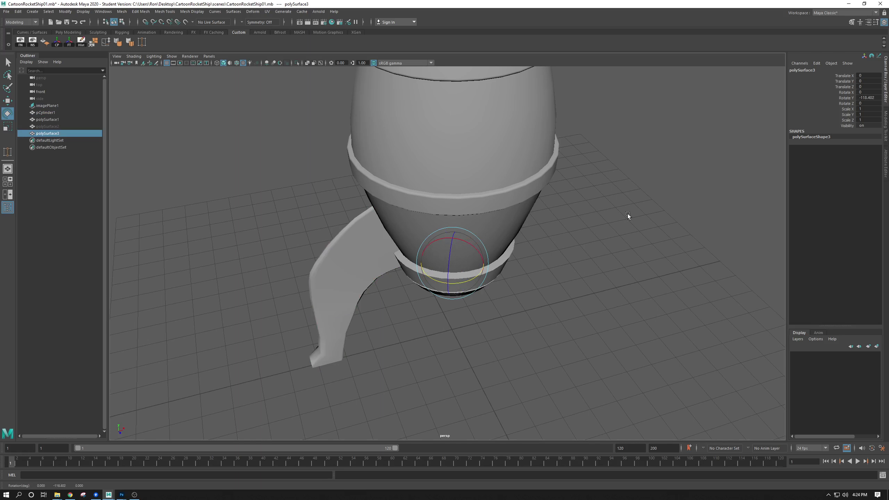
pyautogui.doubleClick(866, 98)
pyautogui.write('180')
pyautogui.press('Return')
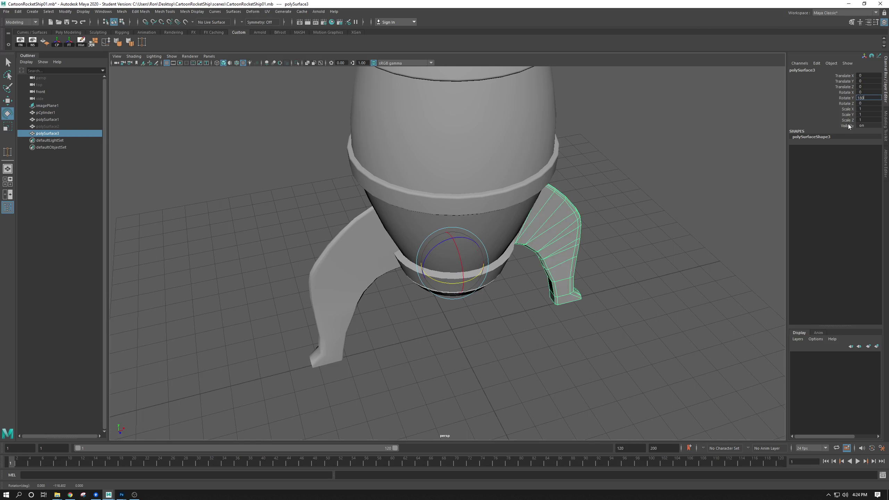
# - Reselect the second leg, duplicate it, and set the new copy's Rotate Y to 90
pyautogui.keyDown('alt'); pyautogui.moveTo(498, 369); pyautogui.dragTo(476, 286); pyautogui.keyUp('alt')
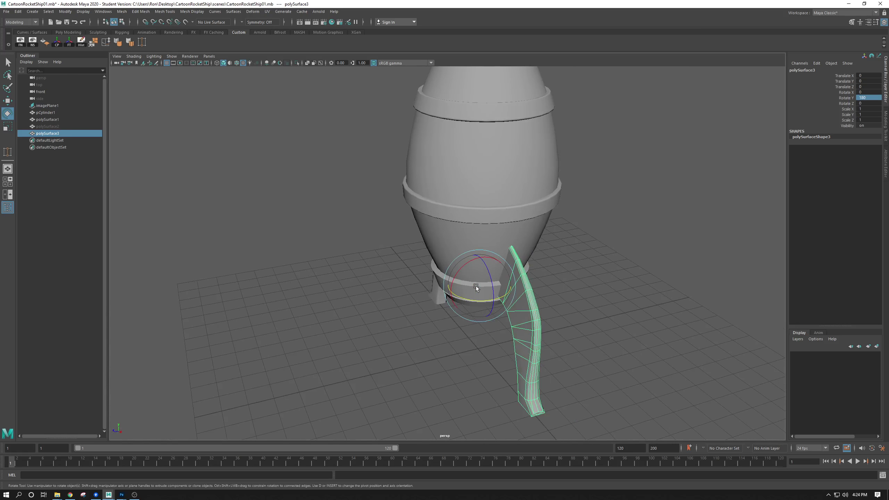
pyautogui.click(592, 294)
pyautogui.click(514, 300)
pyautogui.keyDown('alt'); pyautogui.moveTo(556, 296); pyautogui.dragTo(474, 302); pyautogui.keyUp('alt')
pyautogui.hotkey('ctrl', 'd')
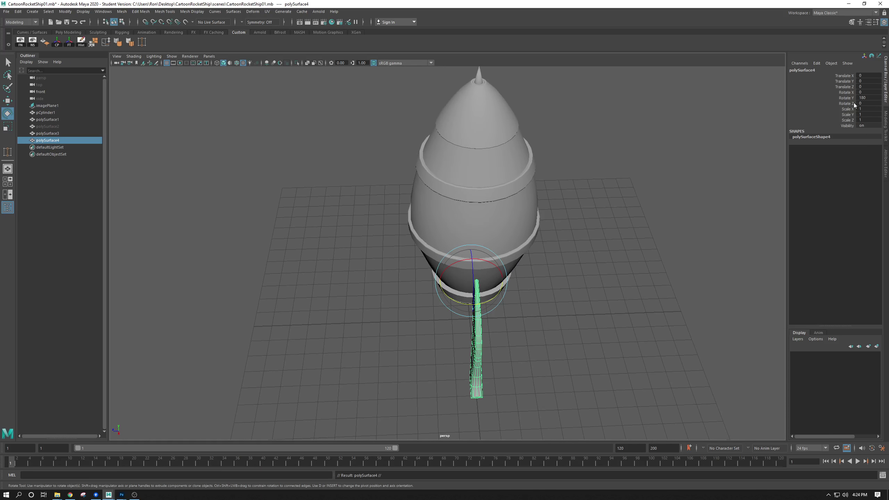
pyautogui.doubleClick(863, 97)
pyautogui.press('Return')
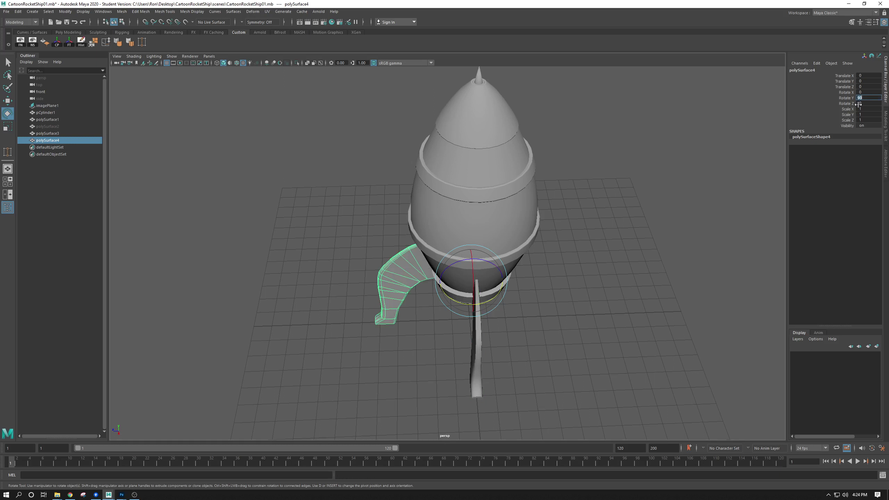
# - Set the third leg's Rotate Y to -90 and check its placement around the rocket from several angles
pyautogui.keyDown('alt'); pyautogui.moveTo(419, 287); pyautogui.dragTo(525, 266); pyautogui.keyUp('alt')
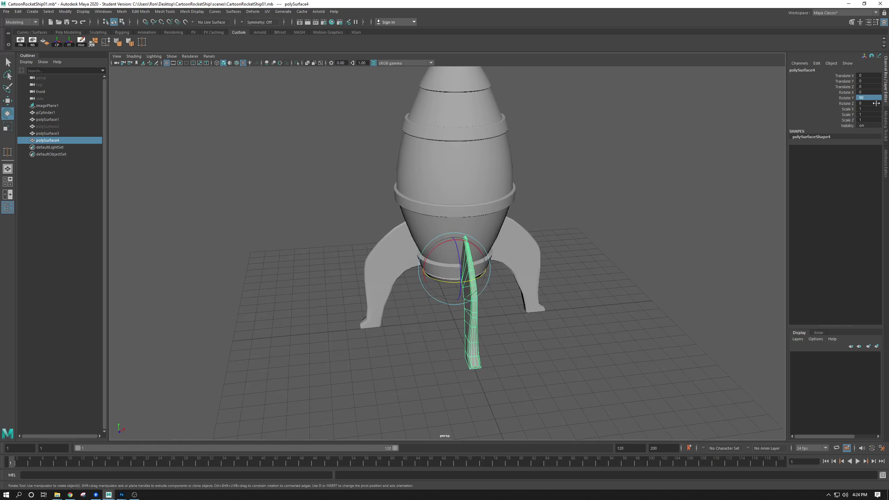
pyautogui.doubleClick(871, 97)
pyautogui.write('-90')
pyautogui.press('Return')
pyautogui.keyDown('alt'); pyautogui.moveTo(537, 268); pyautogui.dragTo(455, 312); pyautogui.keyUp('alt')
pyautogui.keyDown('alt'); pyautogui.moveTo(421, 359); pyautogui.dragTo(516, 341); pyautogui.keyUp('alt')
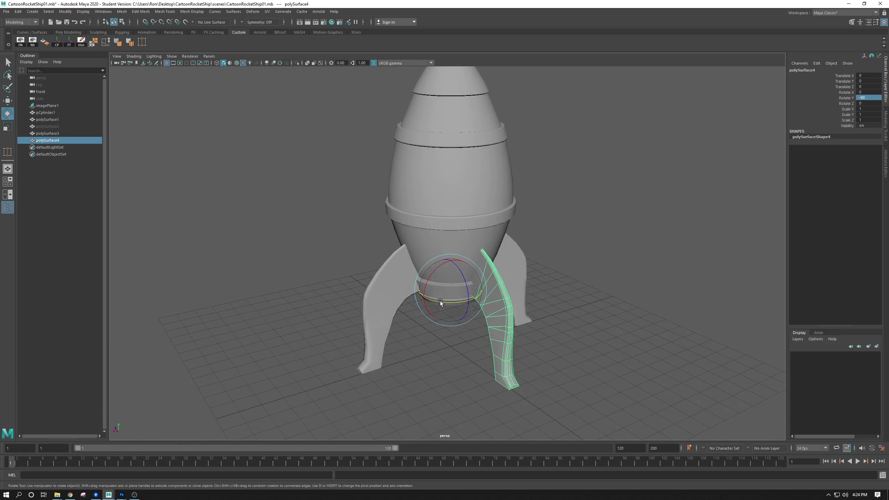
pyautogui.keyDown('alt'); pyautogui.moveTo(379, 359); pyautogui.dragTo(491, 259); pyautogui.keyUp('alt')
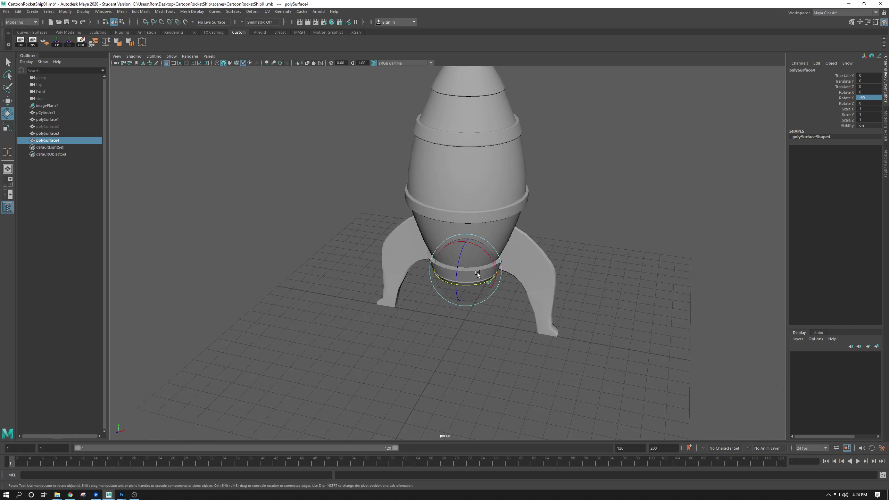
pyautogui.keyDown('alt'); pyautogui.moveTo(458, 294); pyautogui.dragTo(537, 287); pyautogui.keyUp('alt')
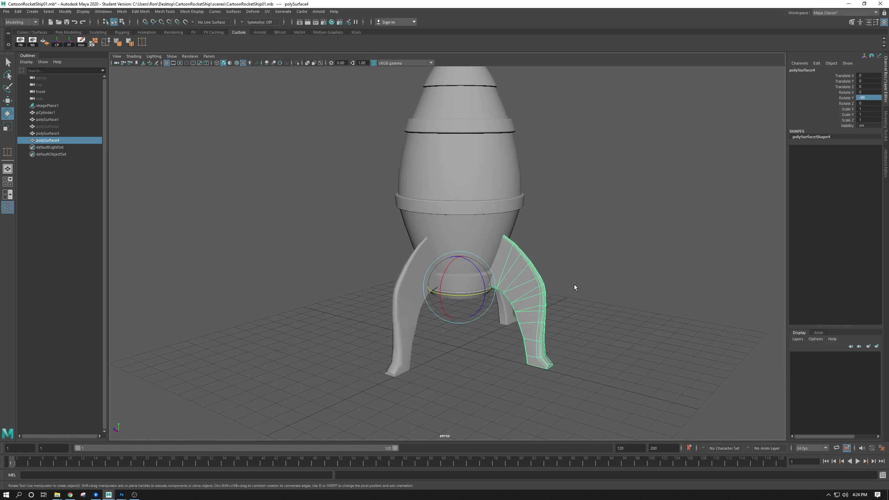
pyautogui.moveTo(574, 285)
pyautogui.keyDown('alt'); pyautogui.mouseDown()
pyautogui.moveTo(612, 302)
pyautogui.moveTo(571, 292)
pyautogui.mouseUp(); pyautogui.keyUp('alt')
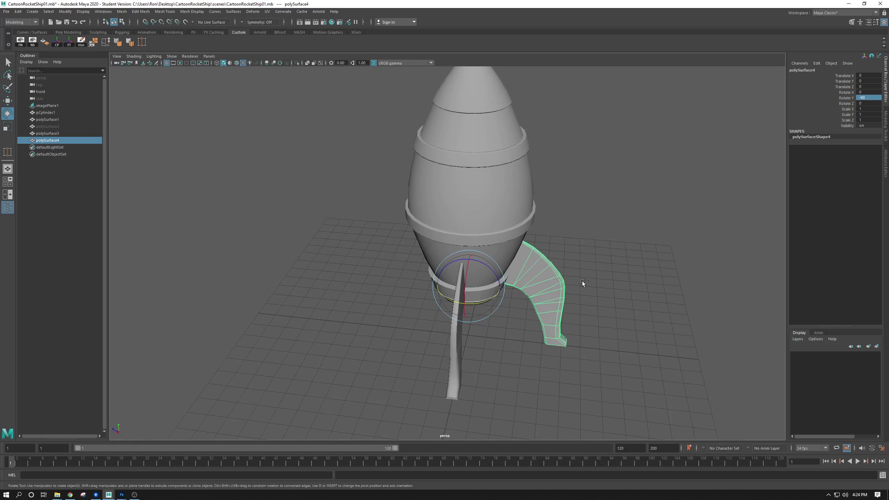
# - Duplicate the third leg, rotate the copy about Y to the remaining side opposite it, and clear the selection
pyautogui.hotkey('ctrl', 'd')
pyautogui.doubleClick(870, 98)
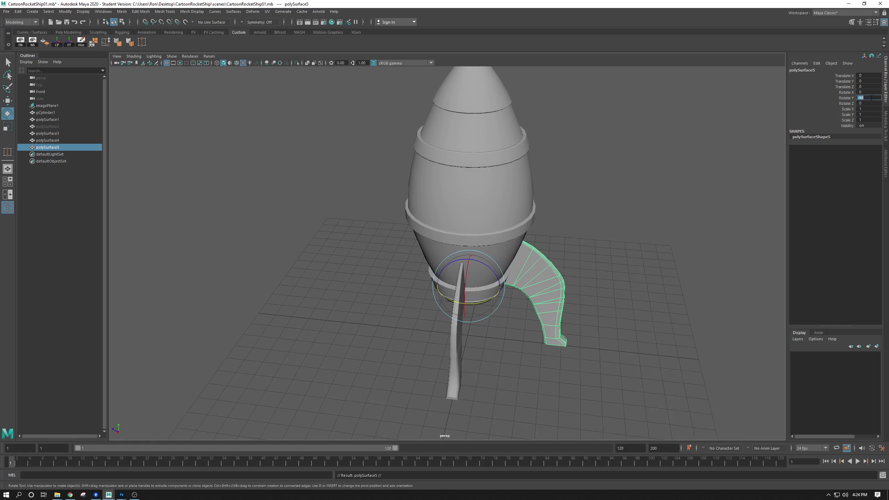
pyautogui.press('Return')
pyautogui.click(689, 264)
pyautogui.keyDown('alt'); pyautogui.moveTo(554, 290); pyautogui.dragTo(604, 262); pyautogui.keyUp('alt')
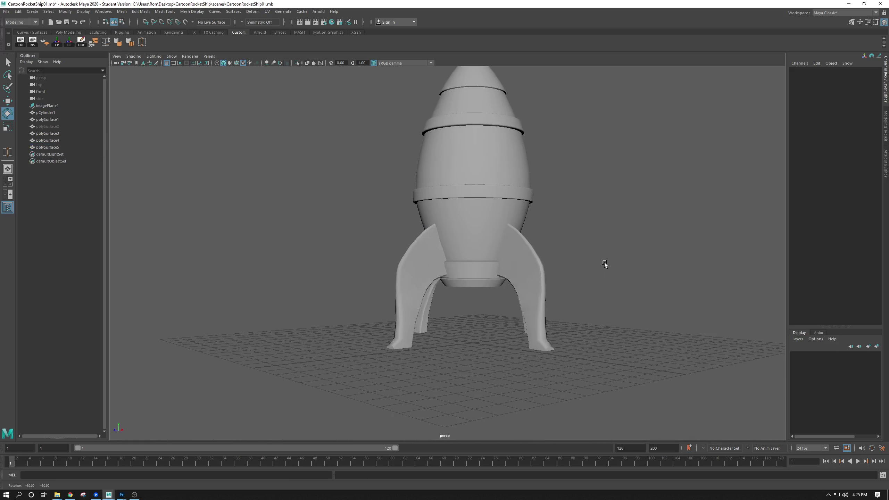
# - Delete the three duplicated landing legs, keeping only the original leg
pyautogui.keyDown('alt'); pyautogui.moveTo(470, 235); pyautogui.dragTo(560, 348); pyautogui.keyUp('alt')
pyautogui.click(45, 145)
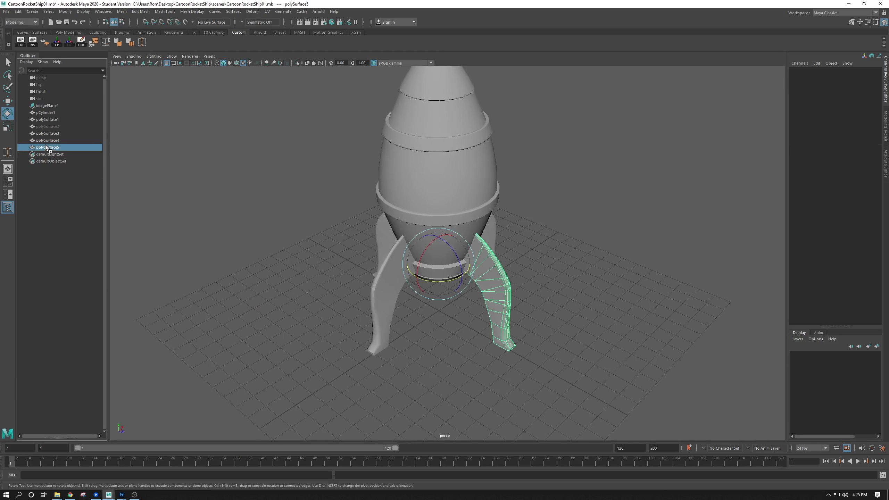
pyautogui.keyDown('shift'); pyautogui.click(50, 136); pyautogui.keyUp('shift')
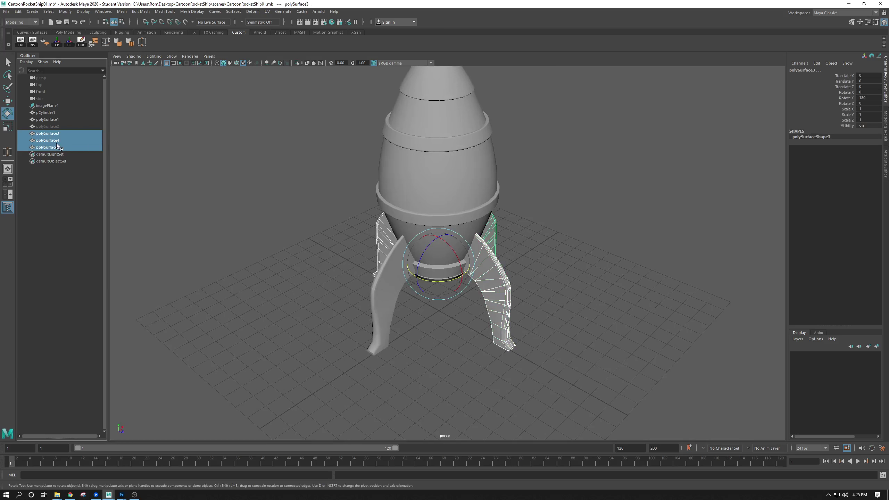
pyautogui.press('Delete')
# - Compare the remaining leg and the rocket's nose tip with the sketch in the front view
pyautogui.click(384, 279)
pyautogui.keyDown('alt'); pyautogui.moveTo(385, 279); pyautogui.dragTo(359, 257); pyautogui.keyUp('alt')
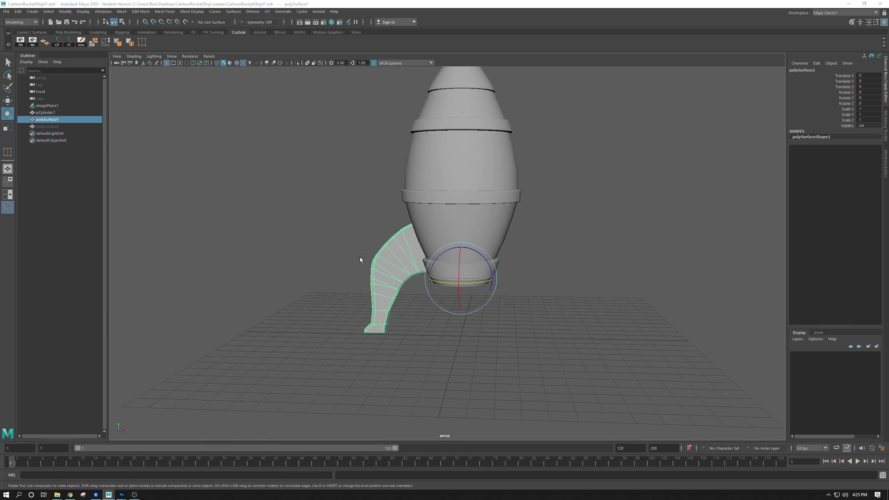
pyautogui.press('space')
pyautogui.press('space')
pyautogui.scroll(3, 376, 349)
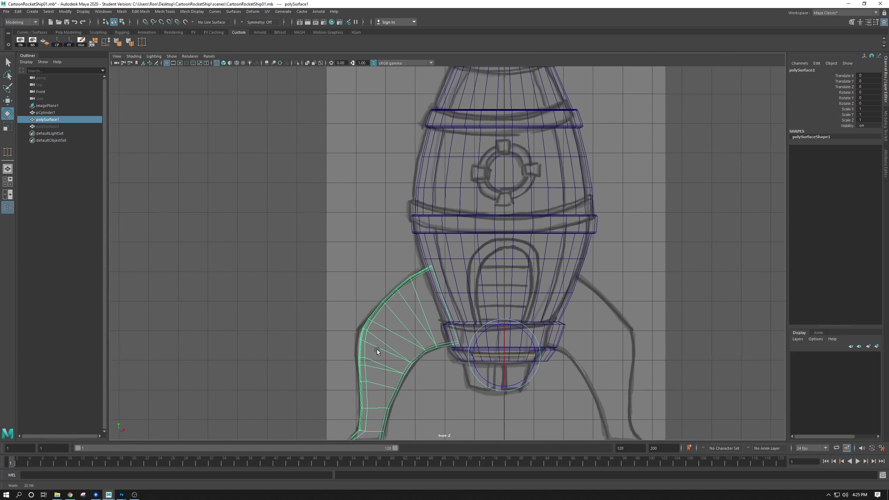
pyautogui.scroll(-2, 376, 349)
pyautogui.press('w')
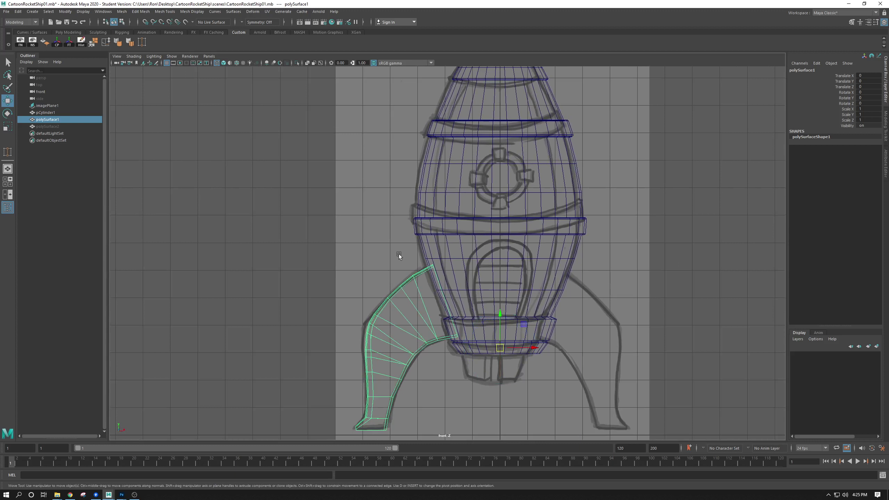
pyautogui.keyDown('alt'); pyautogui.moveTo(378, 131); pyautogui.dragTo(327, 192, button='middle'); pyautogui.keyUp('alt')
pyautogui.scroll(-2, 327, 192)
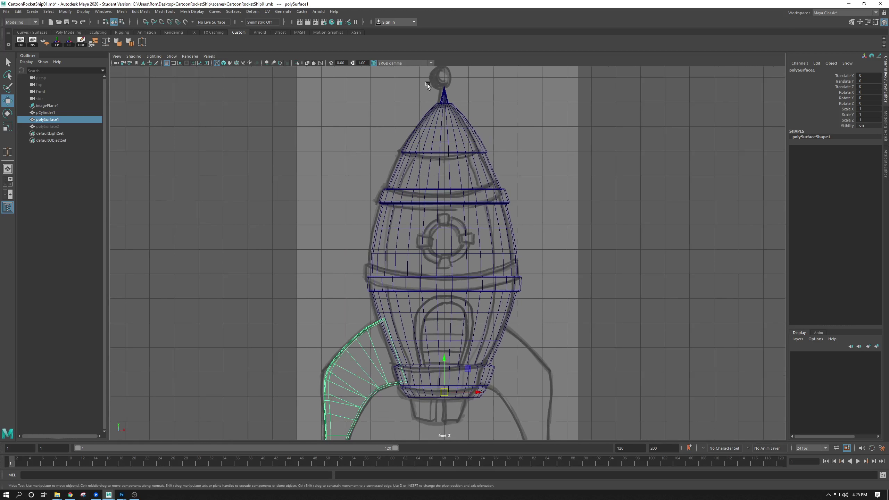
pyautogui.keyDown('alt'); pyautogui.moveTo(432, 109); pyautogui.dragTo(442, 182, button='middle'); pyautogui.keyUp('alt')
pyautogui.scroll(-1, 433, 155)
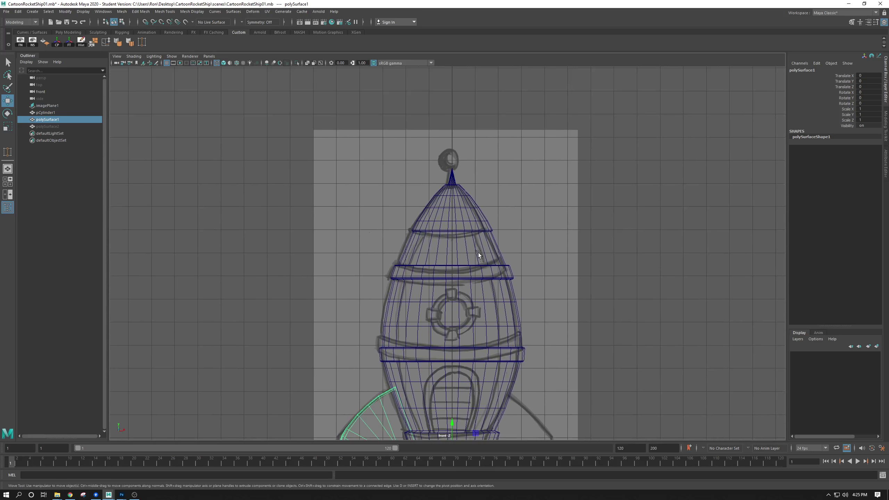
pyautogui.scroll(-2, 478, 253)
pyautogui.press('space')
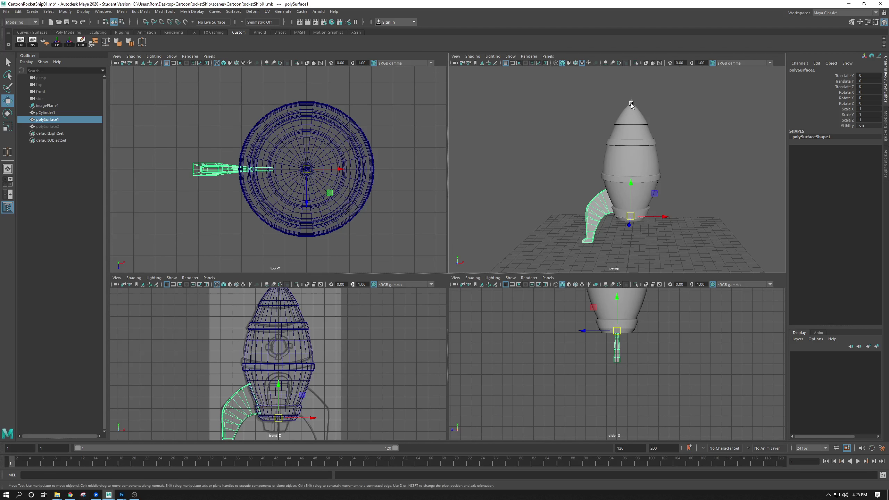
pyautogui.click(605, 247)
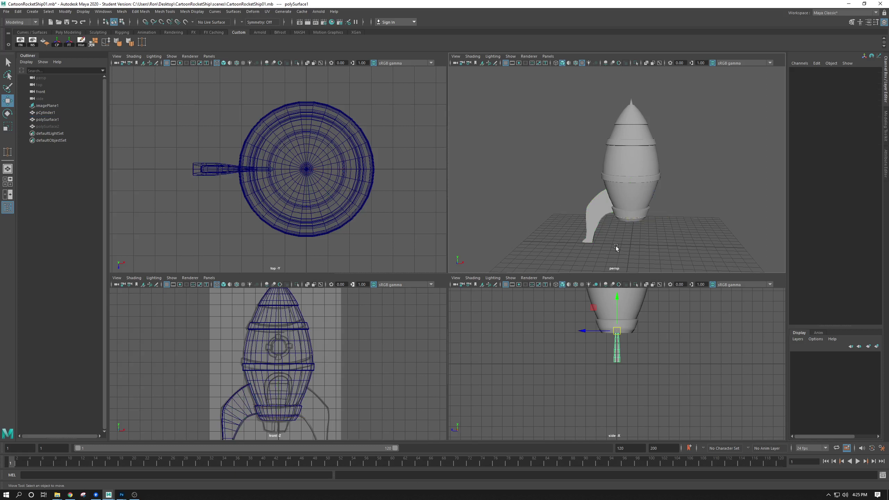
pyautogui.moveTo(616, 235); pyautogui.dragTo(596, 195)
pyautogui.click(665, 235)
pyautogui.press('space')
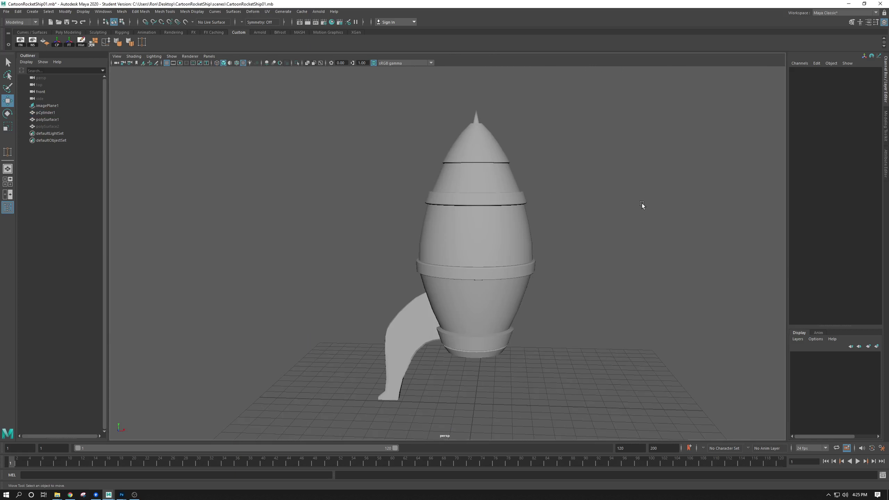
# - Create a polygon sphere with a radius of about 0.93 on the grid below the rocket, inspect it, and delete it
pyautogui.scroll(3, 622, 153)
pyautogui.keyDown('alt'); pyautogui.moveTo(601, 102); pyautogui.dragTo(504, 133, button='right'); pyautogui.keyUp('alt')
pyautogui.keyDown('alt'); pyautogui.moveTo(504, 134); pyautogui.dragTo(527, 148); pyautogui.keyUp('alt')
pyautogui.keyDown('alt'); pyautogui.moveTo(425, 150); pyautogui.dragTo(397, 186, button='middle'); pyautogui.keyUp('alt')
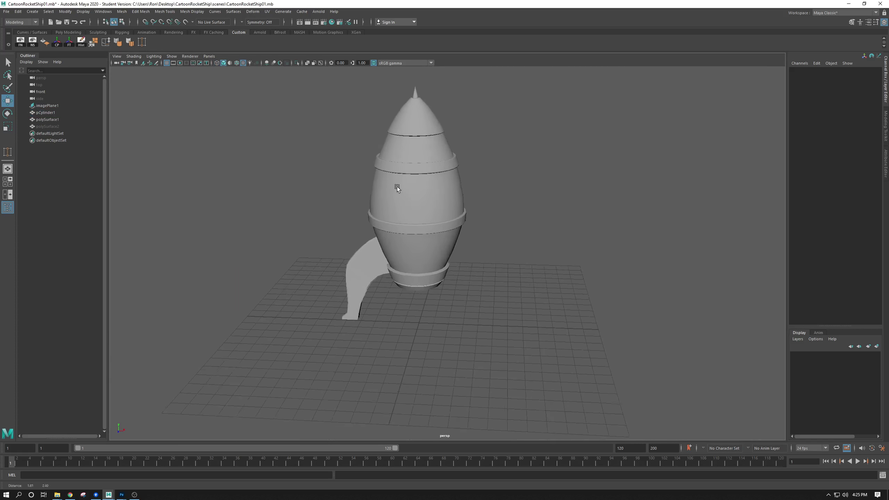
pyautogui.click(33, 11)
pyautogui.moveTo(54, 35)
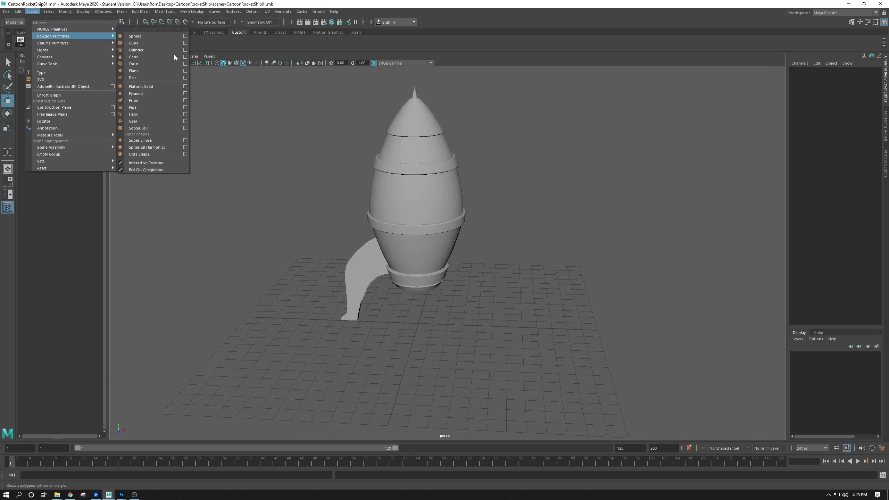
pyautogui.click(147, 37)
pyautogui.moveTo(411, 314); pyautogui.dragTo(445, 325)
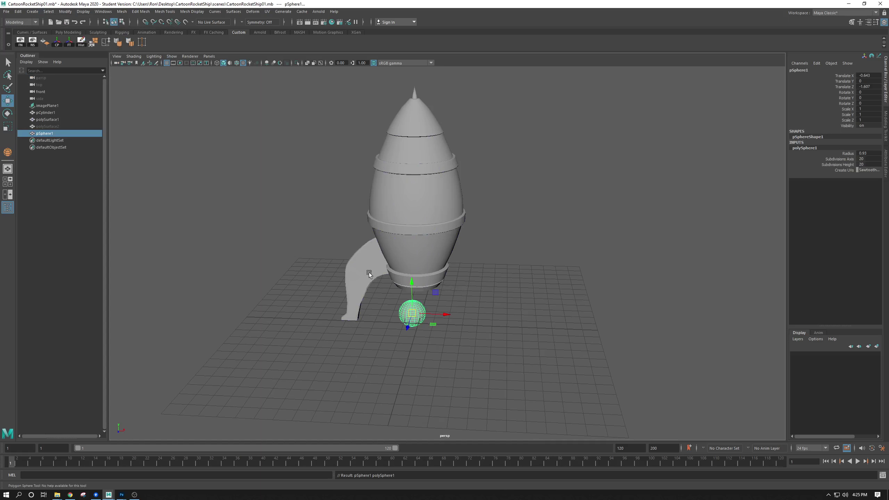
pyautogui.keyDown('alt'); pyautogui.moveTo(368, 269); pyautogui.dragTo(469, 342, button='right'); pyautogui.keyUp('alt')
pyautogui.keyDown('alt'); pyautogui.moveTo(469, 342); pyautogui.dragTo(473, 302, button='middle'); pyautogui.keyUp('alt')
pyautogui.keyDown('alt'); pyautogui.moveTo(472, 302); pyautogui.dragTo(518, 341, button='right'); pyautogui.keyUp('alt')
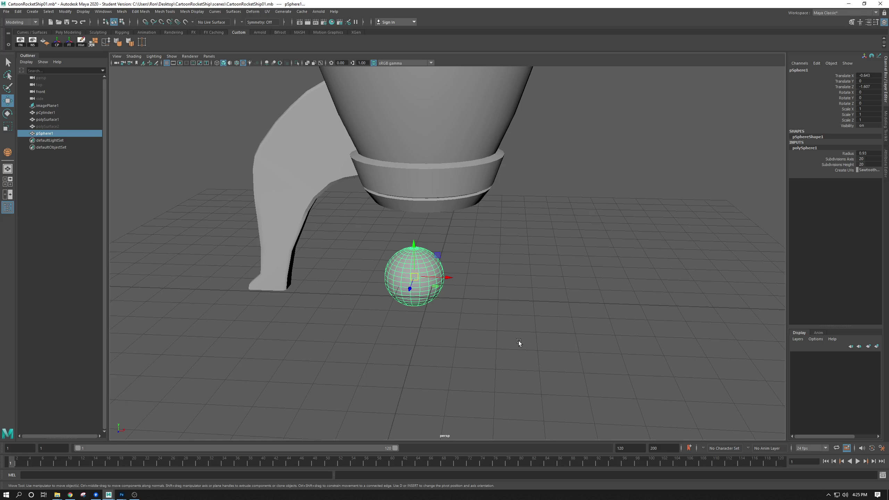
pyautogui.press('Delete')
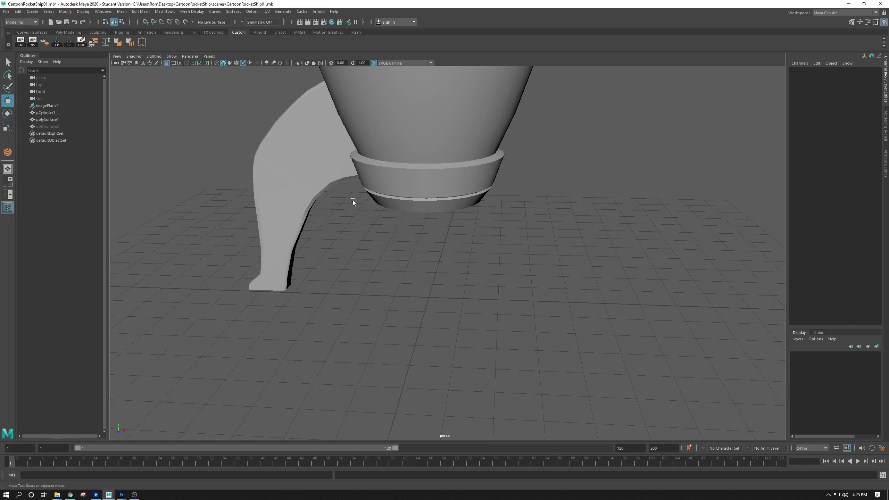
pyautogui.click(33, 11)
pyautogui.moveTo(40, 37)
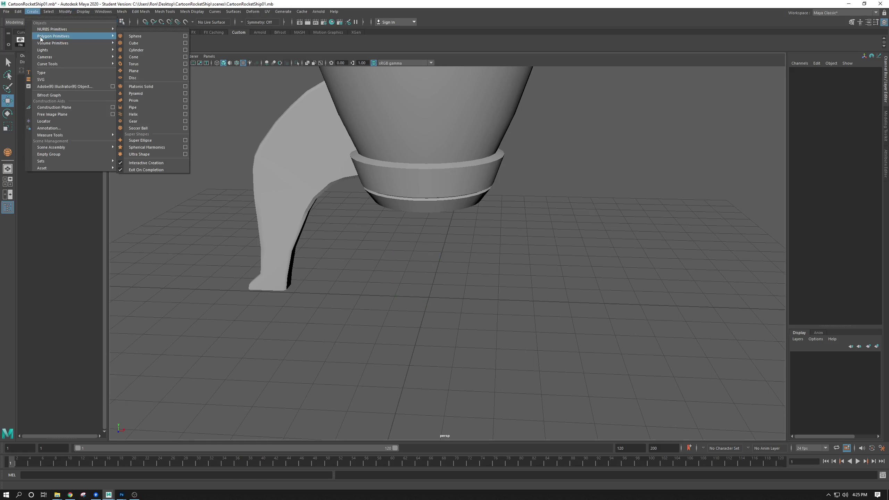
pyautogui.click(144, 43)
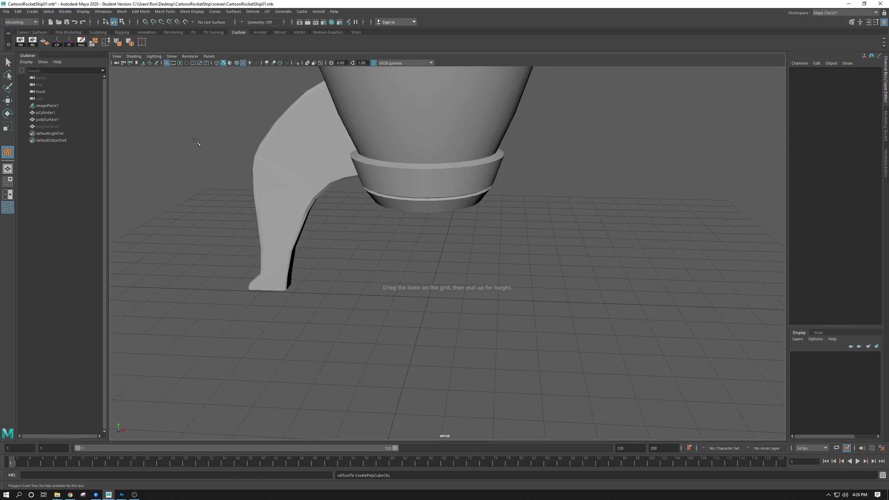
pyautogui.click(428, 302)
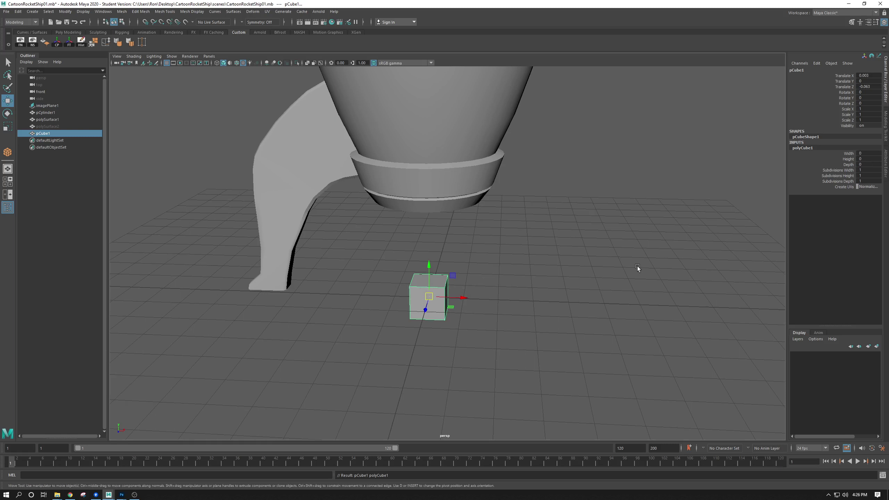
pyautogui.click(600, 285)
pyautogui.click(423, 296)
pyautogui.press('Delete')
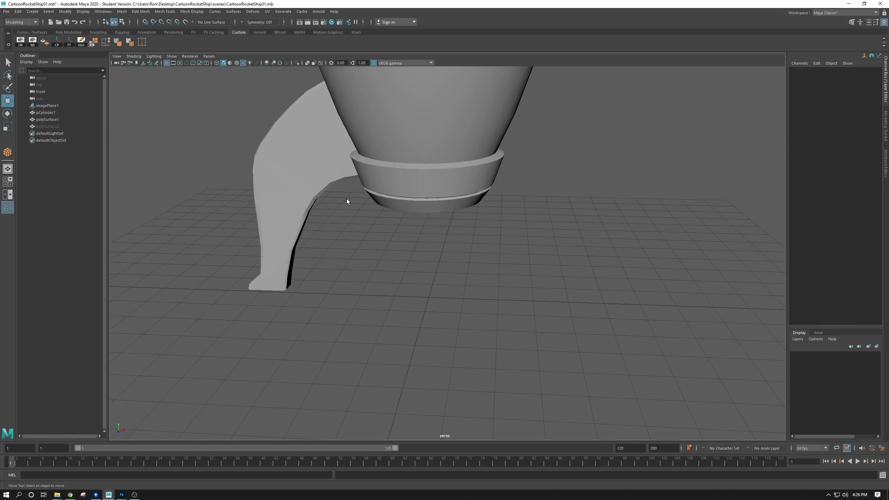
# - Create a polygon cube on the grid beneath the rocket and set its width, height and depth to 2
pyautogui.click(32, 11)
pyautogui.moveTo(70, 36)
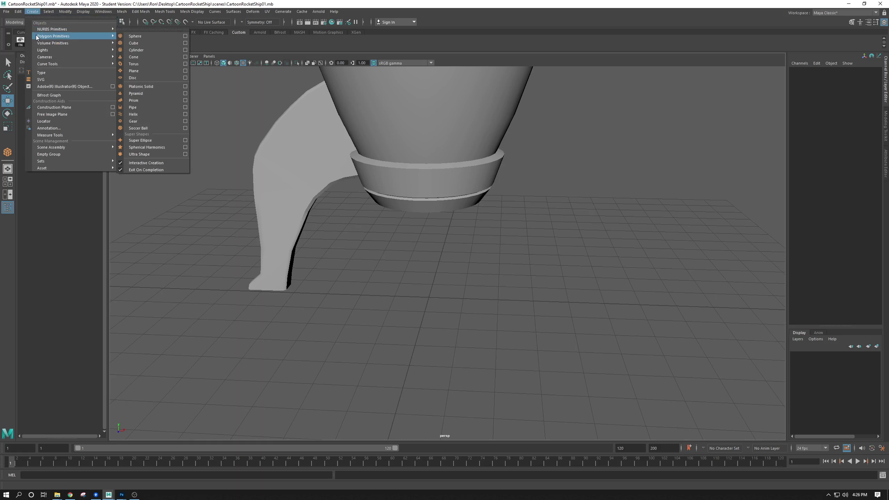
pyautogui.click(148, 43)
pyautogui.moveTo(415, 287); pyautogui.dragTo(449, 327)
pyautogui.moveTo(449, 327)
pyautogui.mouseDown()
pyautogui.moveTo(450, 338)
pyautogui.moveTo(451, 260)
pyautogui.mouseUp()
pyautogui.moveTo(865, 153); pyautogui.dragTo(863, 164)
pyautogui.write('2')
pyautogui.press('Return')
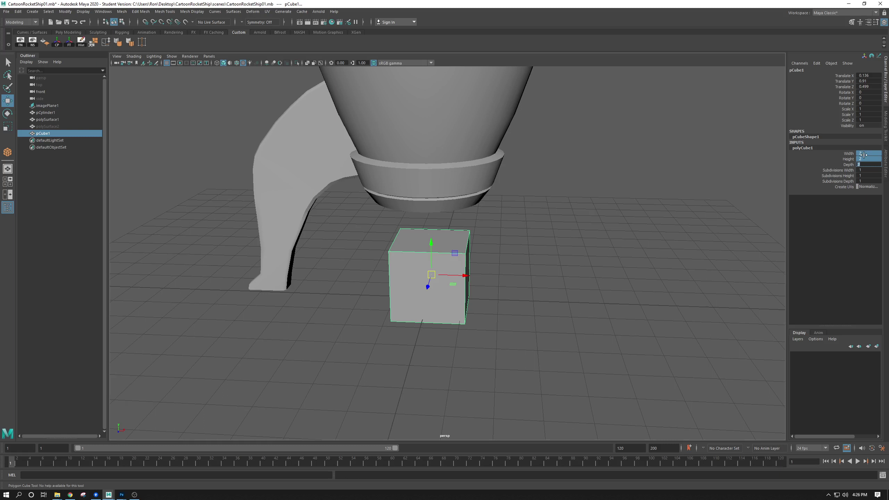
# - Apply Smooth to the cube twice with one division each, rounding it into a ball
pyautogui.click(535, 300)
pyautogui.click(413, 273)
pyautogui.keyDown('alt'); pyautogui.moveTo(413, 273); pyautogui.dragTo(360, 245); pyautogui.keyUp('alt')
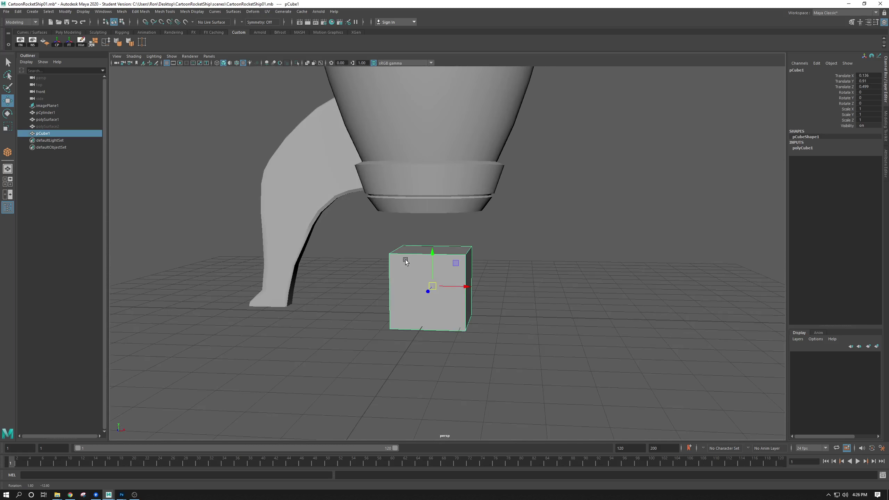
pyautogui.click(123, 13)
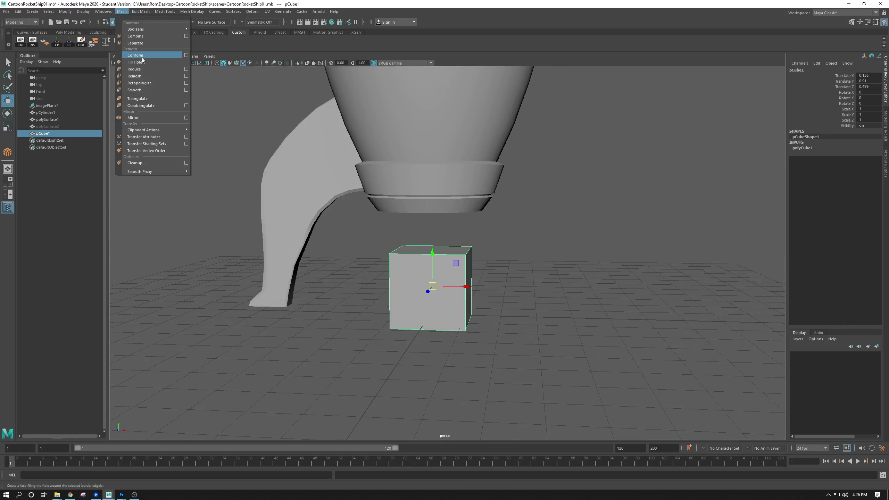
pyautogui.click(144, 89)
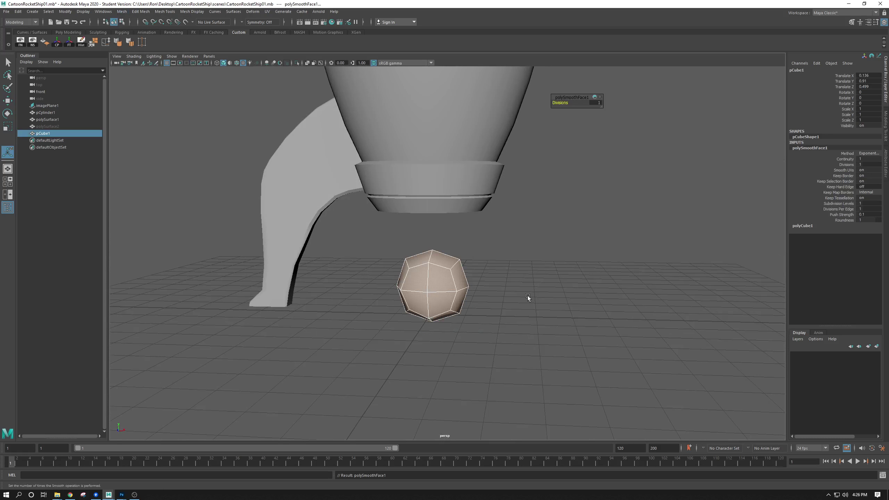
pyautogui.keyDown('alt'); pyautogui.moveTo(527, 296); pyautogui.dragTo(516, 314, button='right'); pyautogui.keyUp('alt')
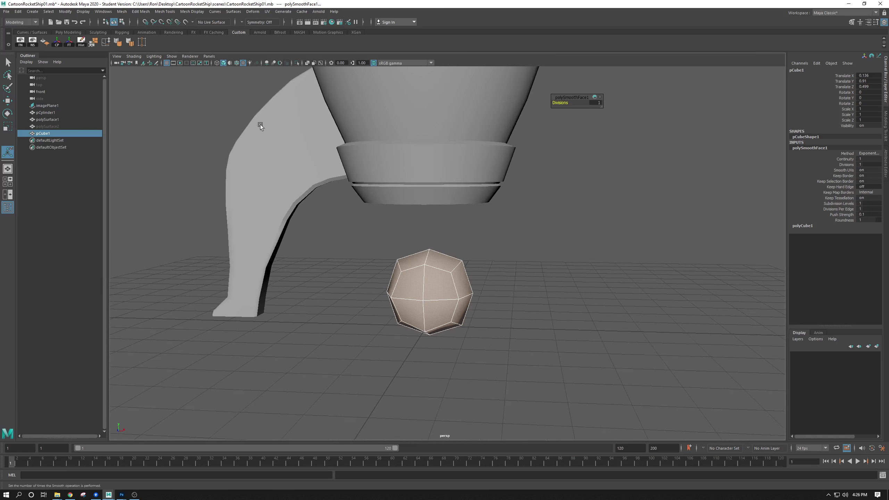
pyautogui.click(121, 11)
pyautogui.click(137, 90)
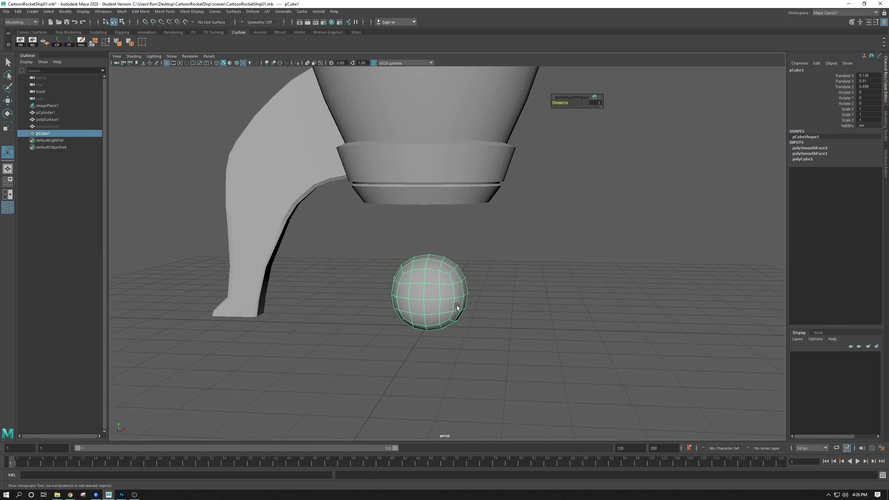
pyautogui.click(504, 334)
pyautogui.keyDown('alt'); pyautogui.moveTo(504, 334); pyautogui.dragTo(453, 313); pyautogui.keyUp('alt')
pyautogui.click(453, 313)
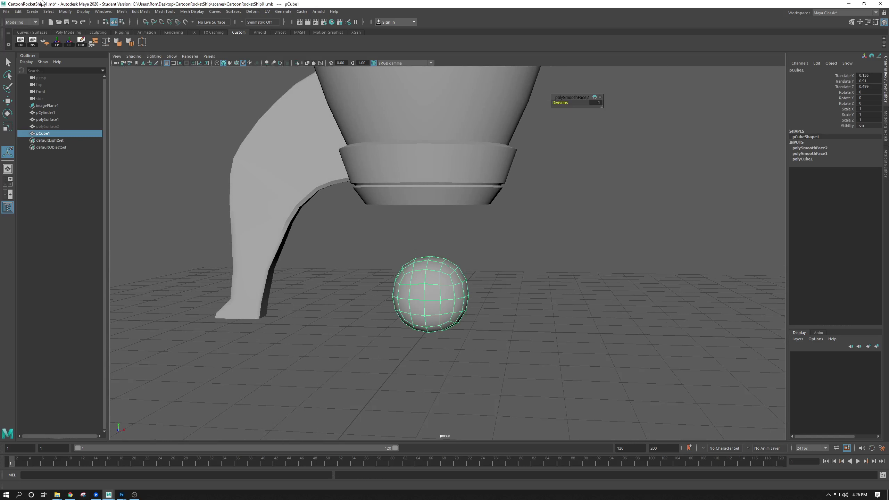
# - Create a polygon sphere of similar size beside the smoothed cube and raise it above the grid
pyautogui.click(32, 11)
pyautogui.moveTo(45, 35)
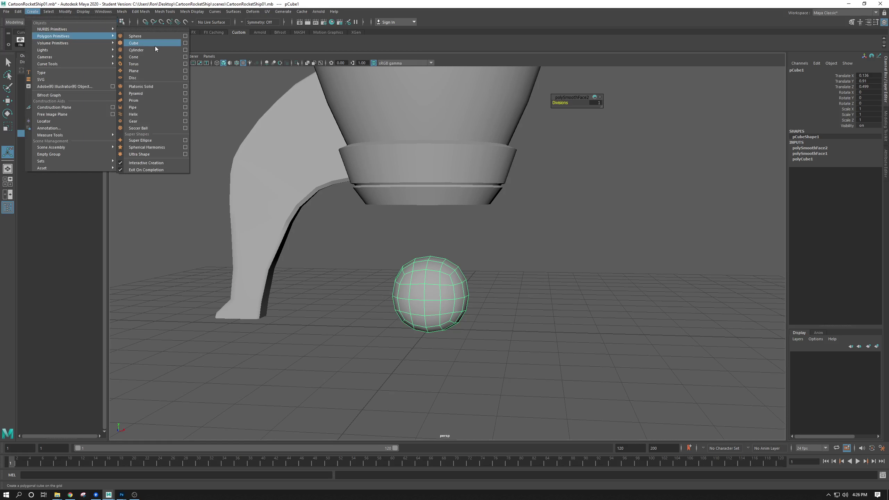
pyautogui.click(147, 36)
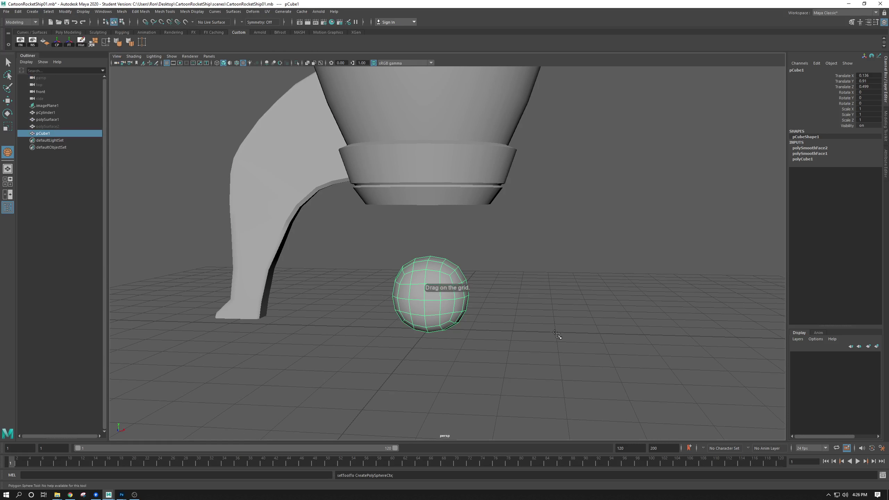
pyautogui.moveTo(556, 331)
pyautogui.mouseDown()
pyautogui.moveTo(565, 359)
pyautogui.moveTo(555, 330)
pyautogui.mouseUp()
pyautogui.press('w')
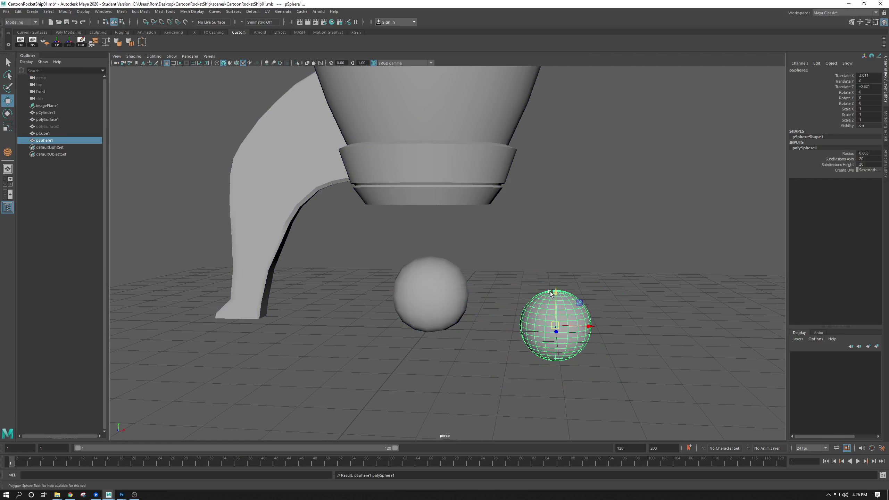
pyautogui.moveTo(555, 296); pyautogui.dragTo(555, 270)
# - Compare the smoothed cube's mesh with the polygon sphere's, and delete the sphere
pyautogui.click(527, 231)
pyautogui.keyDown('alt'); pyautogui.moveTo(527, 231); pyautogui.dragTo(457, 297); pyautogui.keyUp('alt')
pyautogui.click(457, 297)
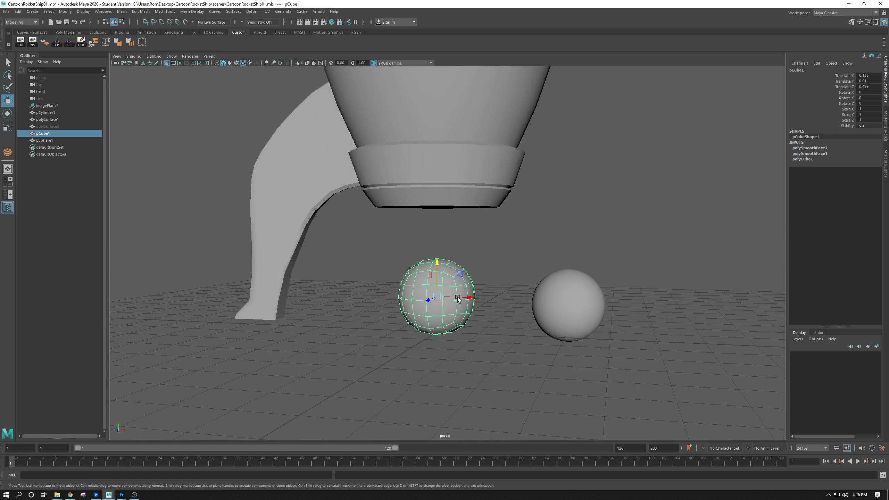
pyautogui.click(573, 300)
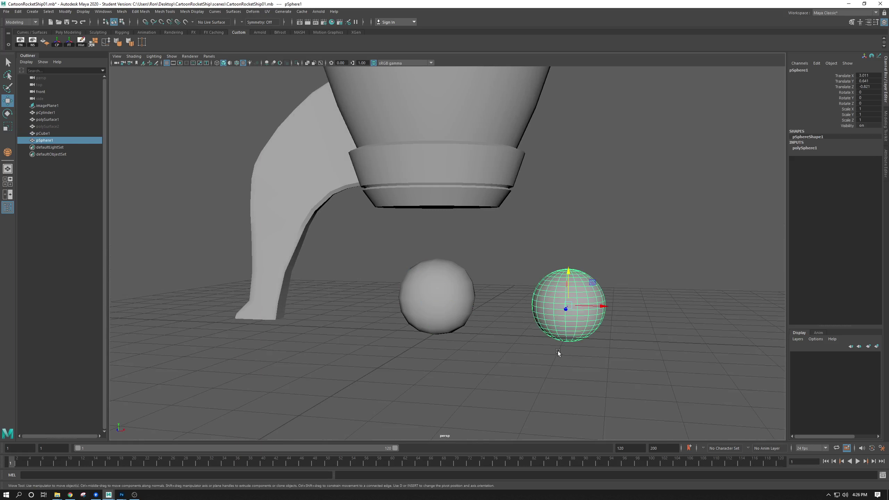
pyautogui.press('Delete')
# - Raise the smoothed cube above the rocket's nose, to a Translate Y of about 15.8
pyautogui.click(443, 297)
pyautogui.keyDown('alt'); pyautogui.moveTo(507, 355); pyautogui.dragTo(431, 130); pyautogui.keyUp('alt')
pyautogui.keyDown('alt'); pyautogui.moveTo(429, 129); pyautogui.dragTo(432, 288, button='middle'); pyautogui.keyUp('alt')
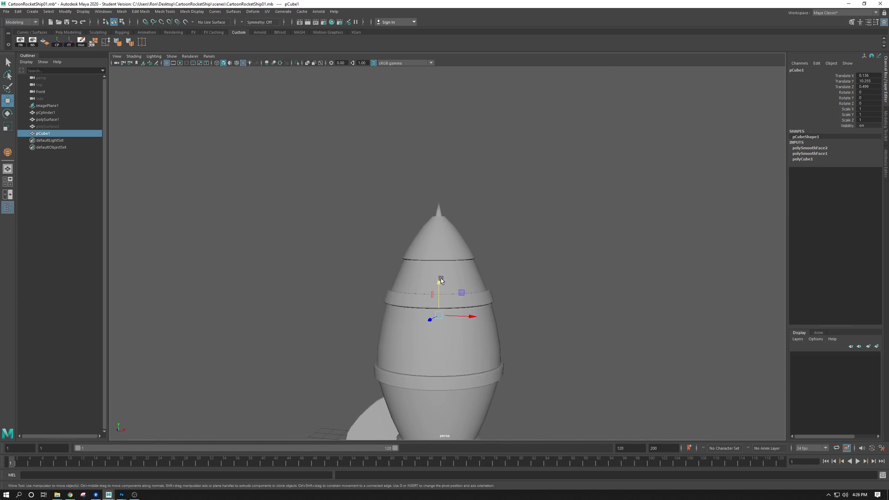
pyautogui.moveTo(440, 276); pyautogui.dragTo(440, 160)
# - Snap the ball to the grid origin in the top view, centring it over the rocket's axis
pyautogui.press('space')
pyautogui.press('space')
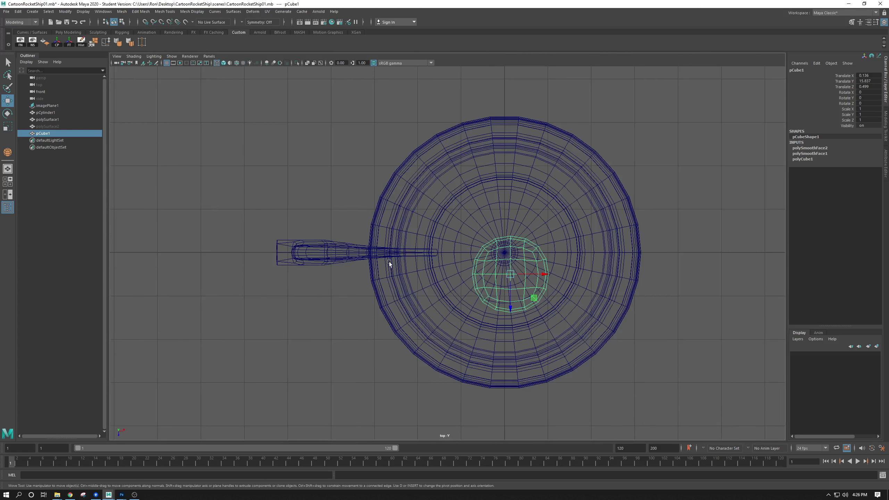
pyautogui.moveTo(511, 275); pyautogui.dragTo(504, 252)
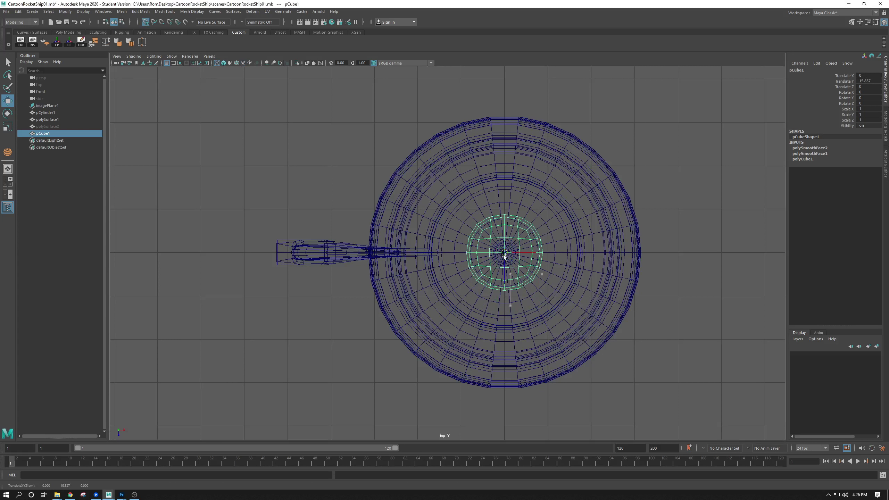
# - Scale the ball above the rocket's nose down uniformly to about 0.405 in the perspective view
pyautogui.press('space')
pyautogui.press('space')
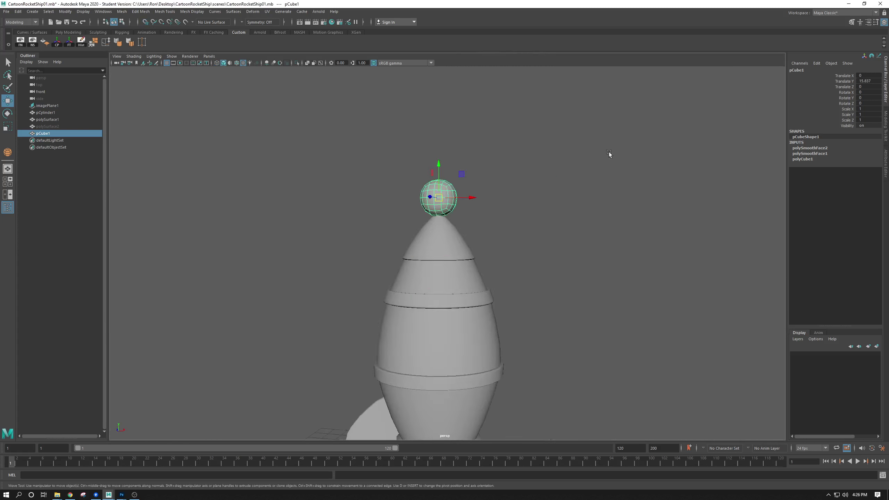
pyautogui.press('f')
pyautogui.press('r')
pyautogui.moveTo(446, 254); pyautogui.dragTo(329, 227)
# - Compare the ball with the sketch in the front view, scaling it uniformly to about 0.46 and raising it to a Translate Y of about 16.35
pyautogui.press('space')
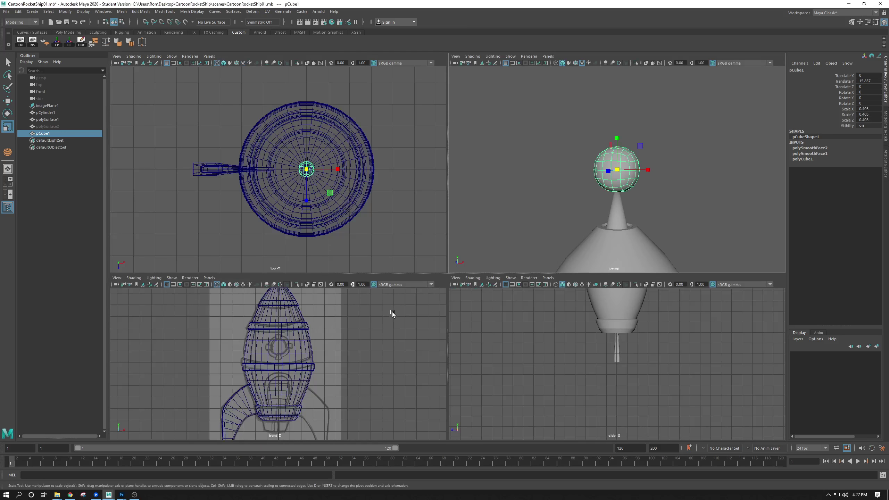
pyautogui.press('space')
pyautogui.press('f')
pyautogui.keyDown('alt'); pyautogui.moveTo(448, 189); pyautogui.dragTo(350, 211, button='right'); pyautogui.keyUp('alt')
pyautogui.scroll(-2, 350, 211)
pyautogui.scroll(4, 429, 278)
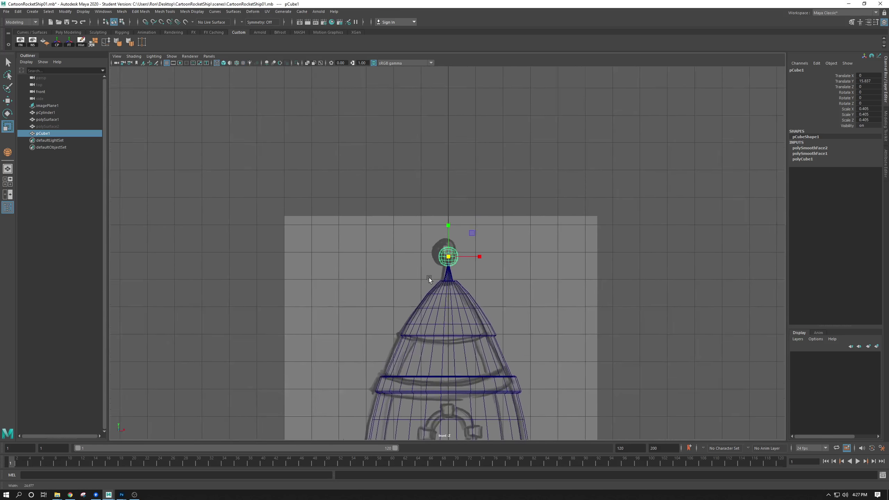
pyautogui.press('e')
pyautogui.press('r')
pyautogui.moveTo(448, 258); pyautogui.dragTo(452, 261)
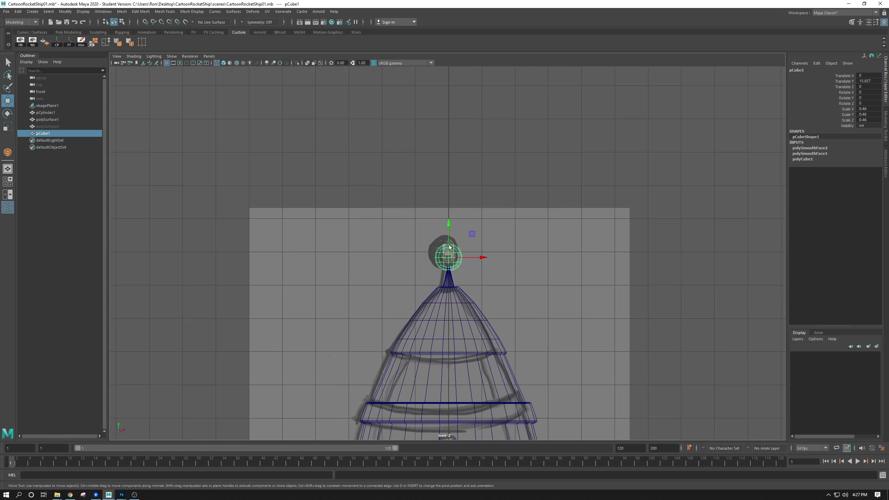
pyautogui.press('w')
pyautogui.moveTo(449, 221); pyautogui.dragTo(447, 208)
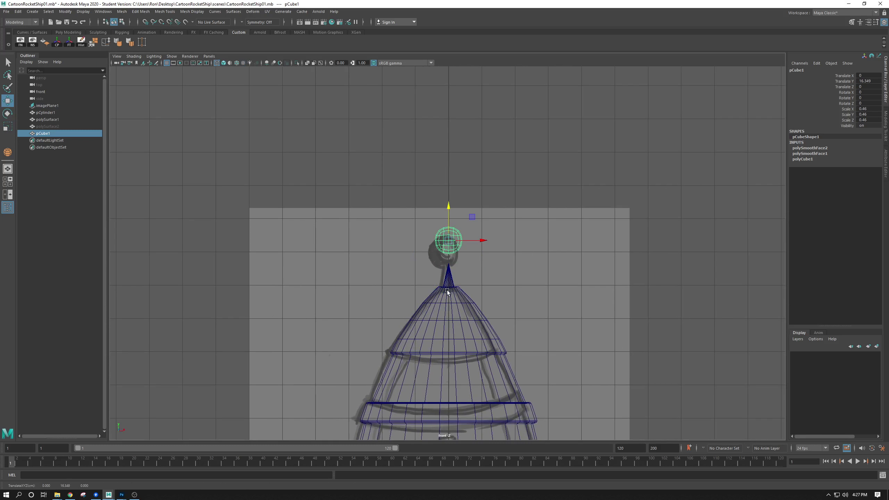
# - Select the rocket body at its pointed nose spike in the perspective view
pyautogui.scroll(3, 444, 259)
pyautogui.click(452, 276)
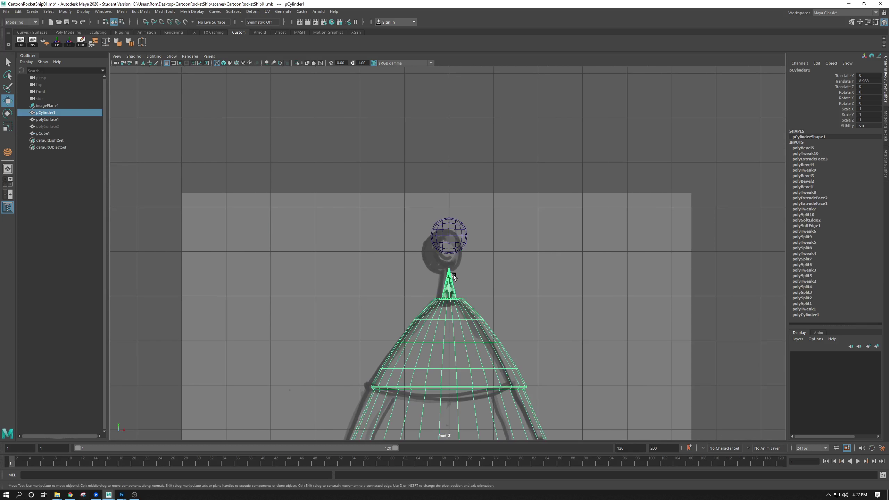
pyautogui.press('space')
pyautogui.keyDown('alt'); pyautogui.moveTo(611, 196); pyautogui.dragTo(598, 198); pyautogui.keyUp('alt')
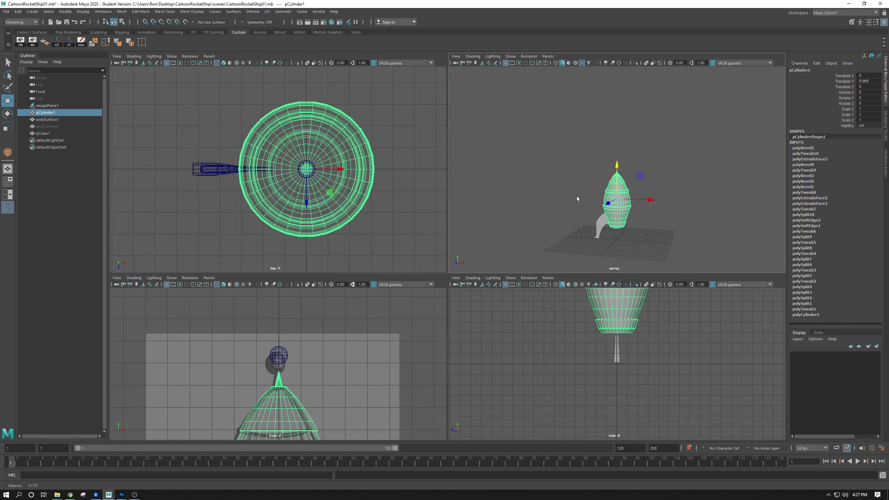
pyautogui.click(657, 190)
pyautogui.press('space')
pyautogui.keyDown('alt'); pyautogui.moveTo(542, 257); pyautogui.dragTo(546, 218, button='middle'); pyautogui.keyUp('alt')
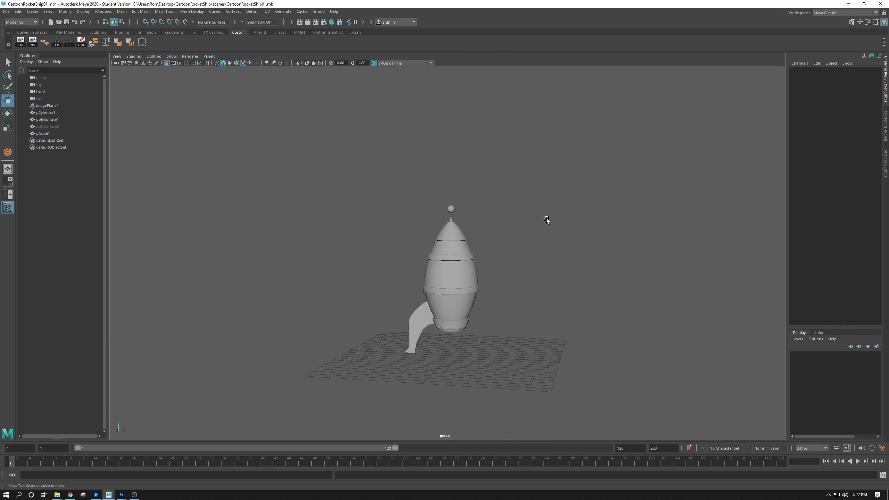
pyautogui.keyDown('alt'); pyautogui.moveTo(546, 218); pyautogui.dragTo(571, 326, button='right'); pyautogui.keyUp('alt')
pyautogui.keyDown('alt'); pyautogui.moveTo(452, 191); pyautogui.dragTo(469, 275, button='middle'); pyautogui.keyUp('alt')
pyautogui.keyDown('alt'); pyautogui.moveTo(469, 275); pyautogui.dragTo(668, 363, button='right'); pyautogui.keyUp('alt')
pyautogui.keyDown('alt'); pyautogui.moveTo(518, 262); pyautogui.dragTo(436, 153, button='middle'); pyautogui.keyUp('alt')
pyautogui.keyDown('alt'); pyautogui.moveTo(436, 154); pyautogui.dragTo(560, 210, button='right'); pyautogui.keyUp('alt')
pyautogui.click(403, 206)
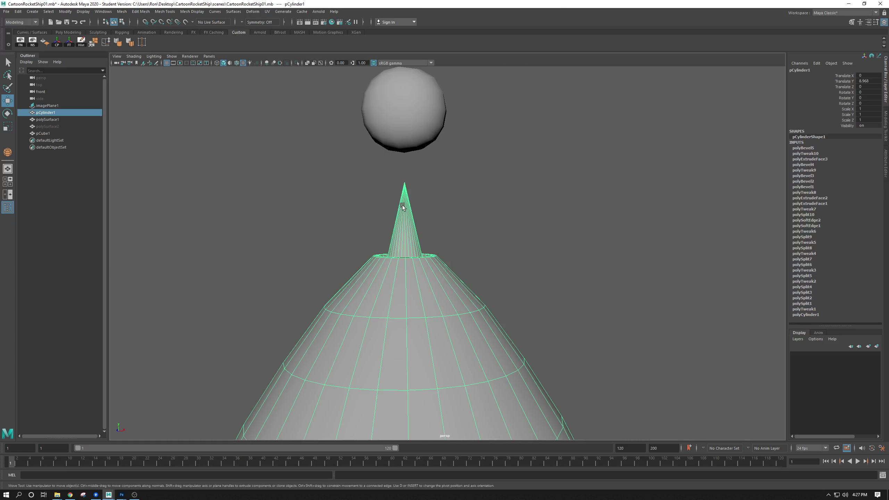
# - Raise the tip vertex of the rocket's nose spire to just below the sphere
pyautogui.moveTo(402, 200); pyautogui.dragTo(379, 192, button='right')
pyautogui.moveTo(433, 149); pyautogui.dragTo(400, 202)
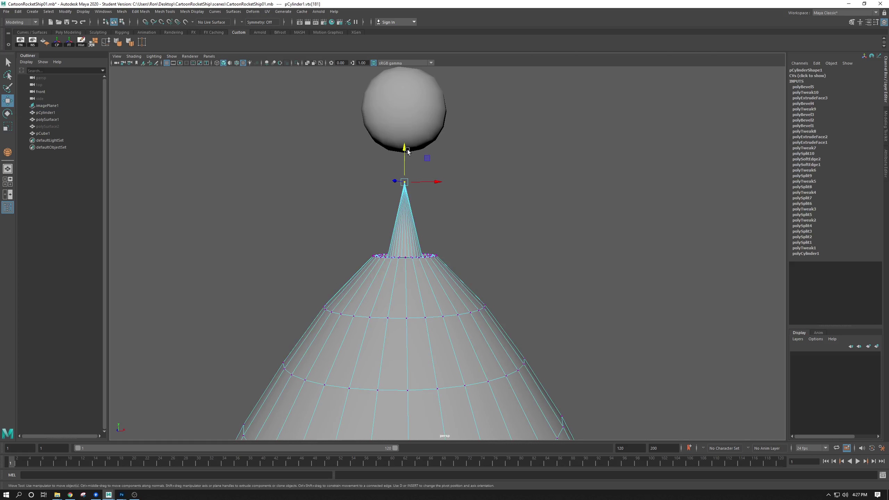
pyautogui.moveTo(404, 147); pyautogui.dragTo(403, 121)
pyautogui.keyDown('alt'); pyautogui.moveTo(401, 142); pyautogui.dragTo(427, 208, button='right'); pyautogui.keyUp('alt')
pyautogui.keyDown('alt'); pyautogui.moveTo(400, 139); pyautogui.dragTo(424, 210, button='middle'); pyautogui.keyUp('alt')
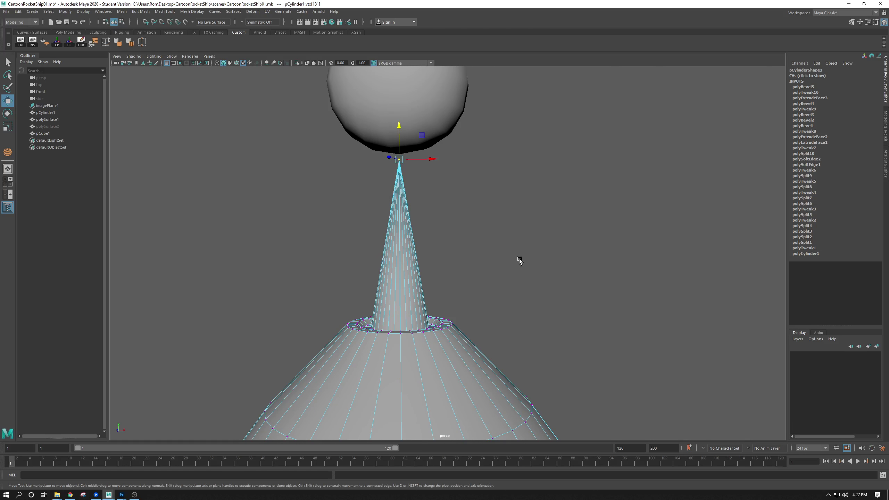
# - Move the spire's tip vertex farther up into the sphere and return to object mode
pyautogui.keyDown('alt'); pyautogui.moveTo(520, 261); pyautogui.dragTo(350, 196, button='right'); pyautogui.keyUp('alt')
pyautogui.keyDown('alt'); pyautogui.moveTo(539, 274); pyautogui.dragTo(385, 245, button='right'); pyautogui.keyUp('alt')
pyautogui.keyDown('alt'); pyautogui.moveTo(553, 337); pyautogui.dragTo(447, 203, button='right'); pyautogui.keyUp('alt')
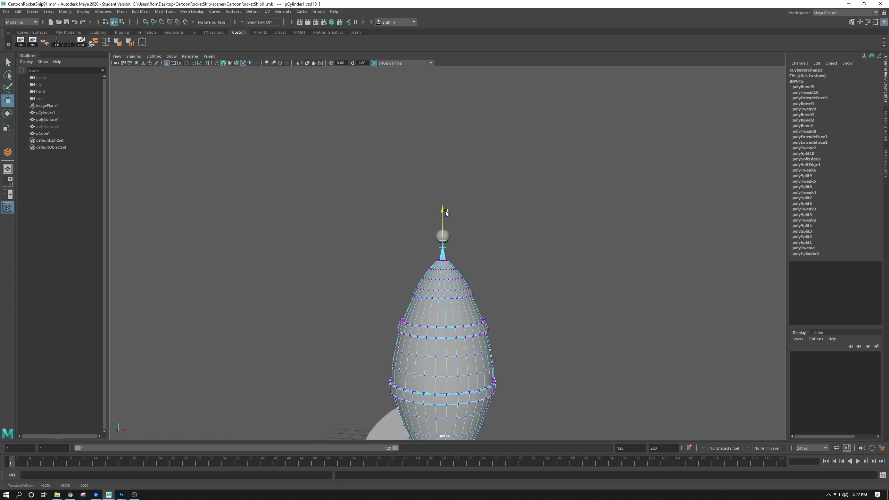
pyautogui.scroll(-5, 450, 207)
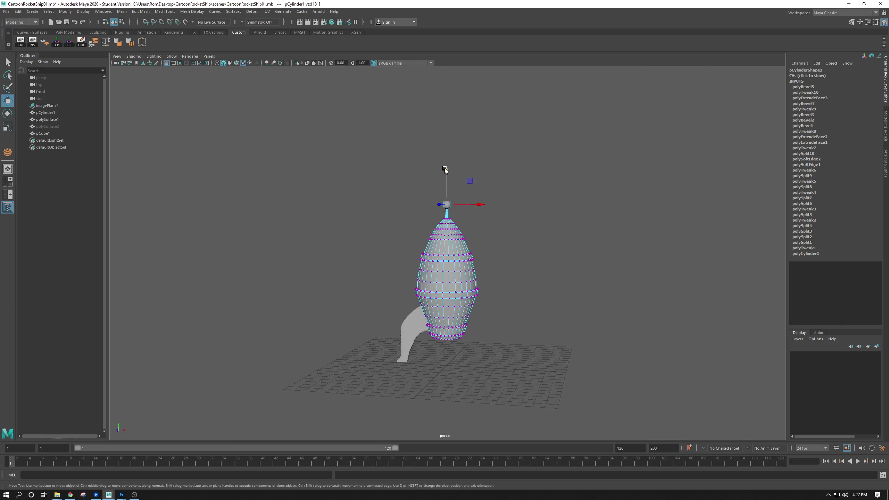
pyautogui.scroll(1, 485, 202)
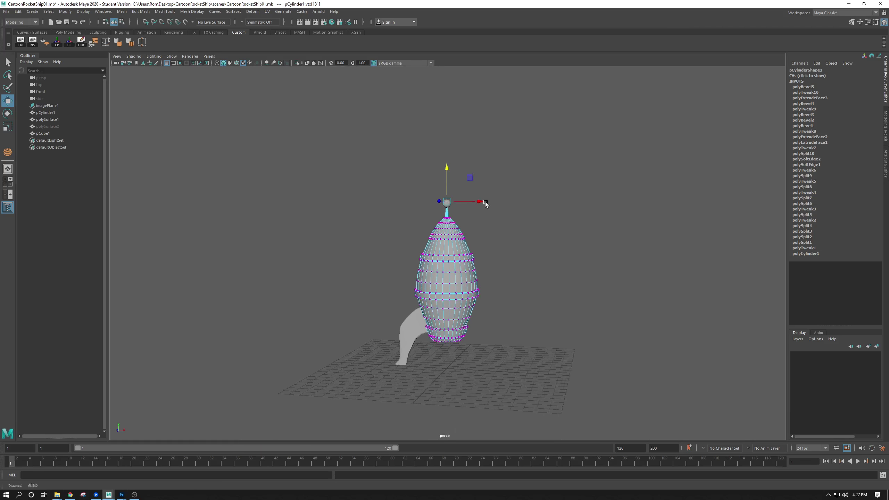
pyautogui.click(522, 231)
pyautogui.moveTo(463, 227); pyautogui.dragTo(491, 224, button='right')
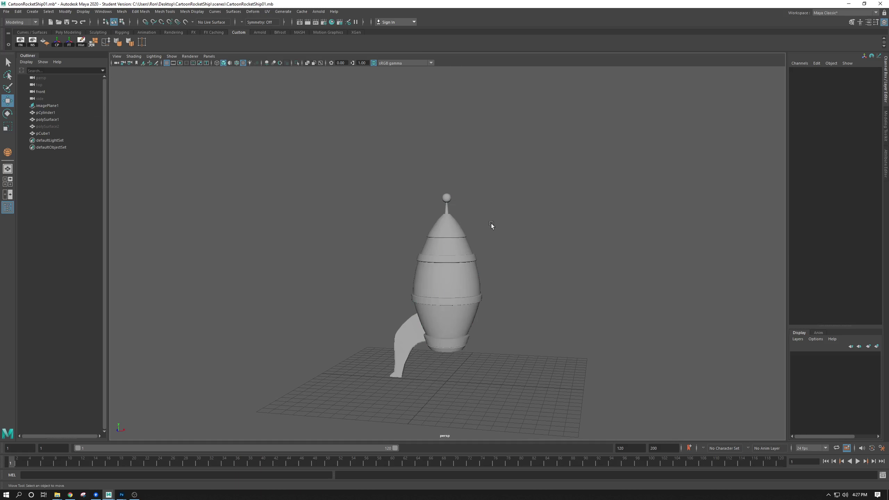
# - Display the rocket in wireframe with the spire and sphere close up in the perspective view
pyautogui.moveTo(491, 223)
pyautogui.keyDown('alt'); pyautogui.mouseDown()
pyautogui.moveTo(492, 243)
pyautogui.moveTo(492, 224)
pyautogui.mouseUp(); pyautogui.keyUp('alt')
pyautogui.press('space')
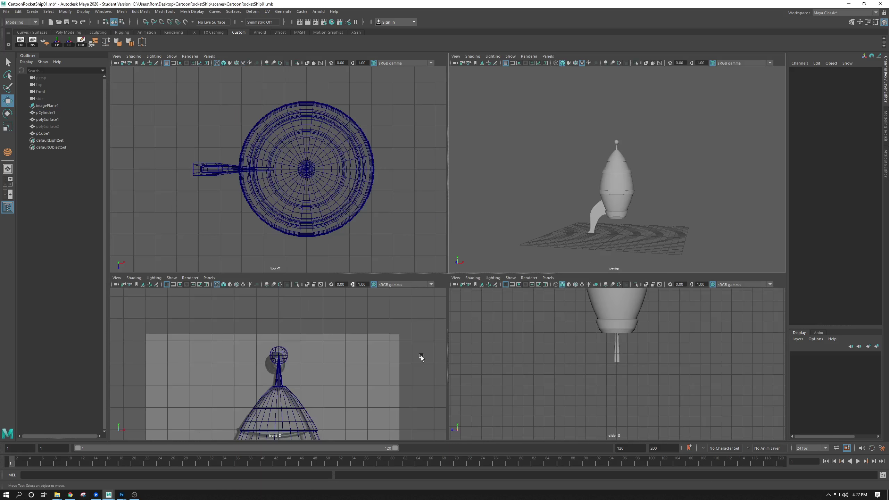
pyautogui.press('space')
pyautogui.press('space')
pyautogui.press('space')
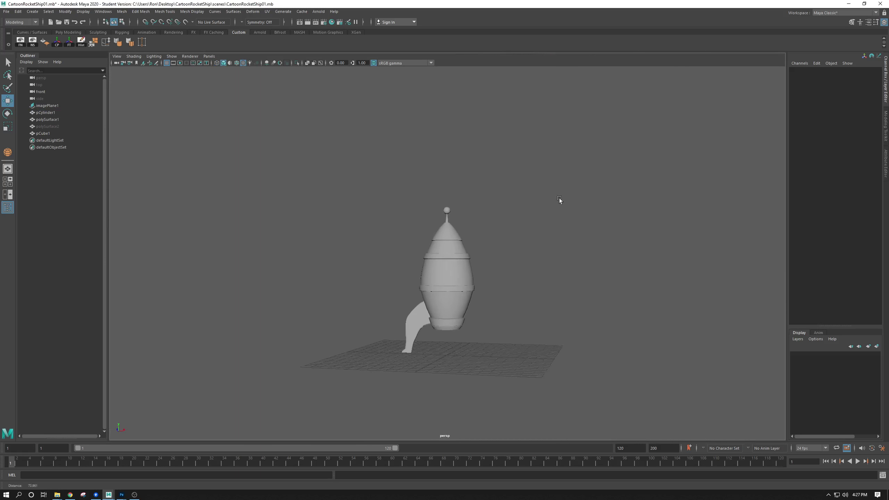
pyautogui.keyDown('alt'); pyautogui.moveTo(559, 198); pyautogui.dragTo(678, 263, button='right'); pyautogui.keyUp('alt')
pyautogui.keyDown('alt'); pyautogui.moveTo(412, 122); pyautogui.dragTo(516, 164, button='right'); pyautogui.keyUp('alt')
pyautogui.keyDown('alt'); pyautogui.moveTo(466, 133); pyautogui.dragTo(442, 244, button='middle'); pyautogui.keyUp('alt')
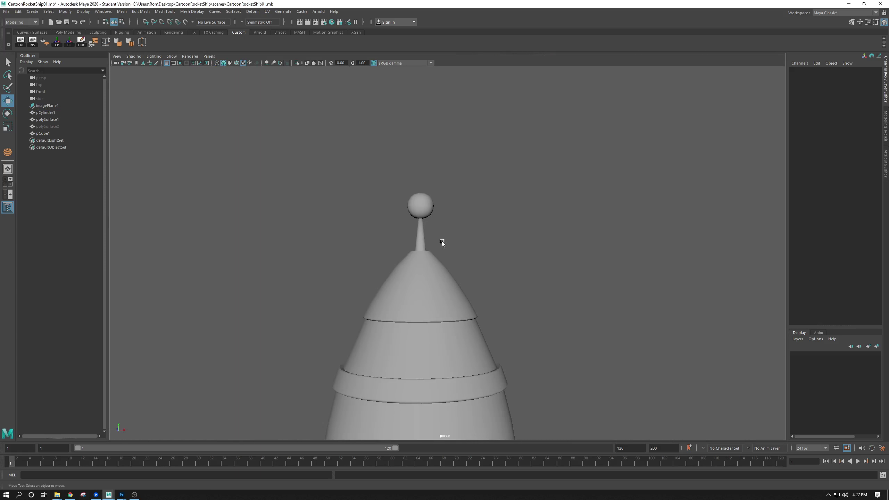
pyautogui.keyDown('alt'); pyautogui.moveTo(409, 207); pyautogui.dragTo(523, 342, button='right'); pyautogui.keyUp('alt')
pyautogui.press('4')
pyautogui.keyDown('alt'); pyautogui.moveTo(455, 227); pyautogui.dragTo(452, 246, button='middle'); pyautogui.keyUp('alt')
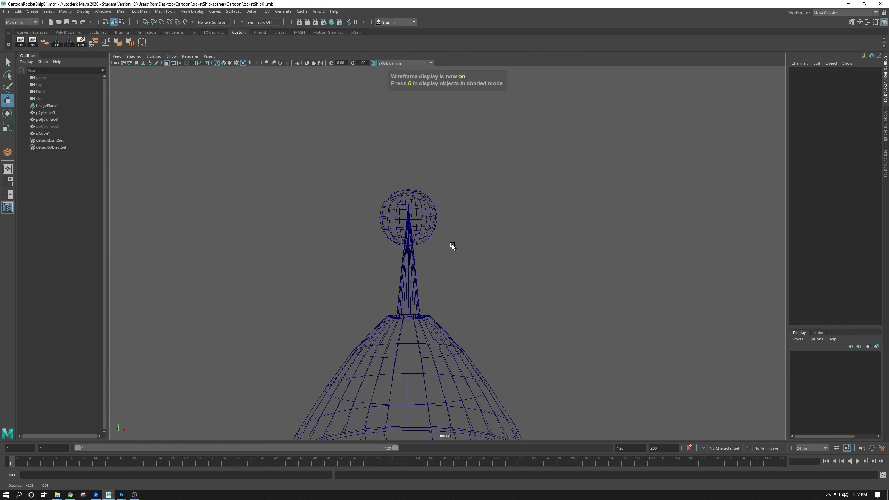
# - Raise the spire's tip vertex to just under the top of the sphere and return to object mode
pyautogui.click(414, 282)
pyautogui.moveTo(409, 210); pyautogui.dragTo(378, 210, button='right')
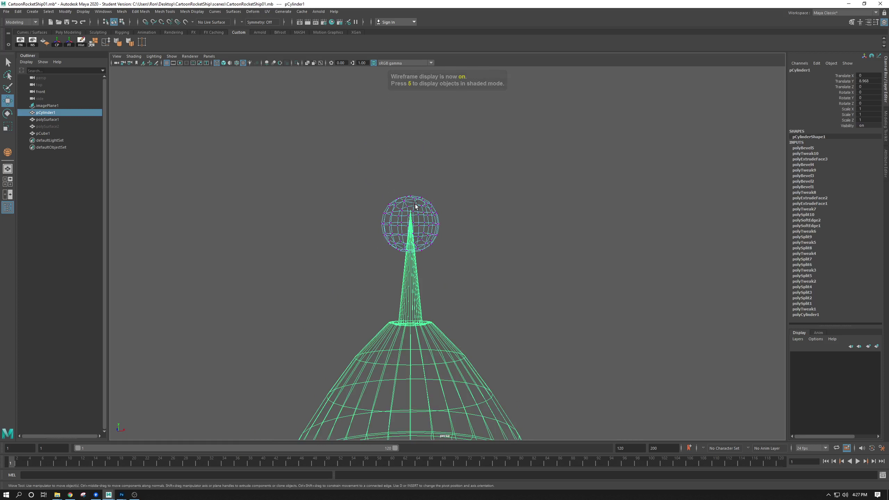
pyautogui.hotkey('ctrl', 'z')
pyautogui.moveTo(420, 279); pyautogui.dragTo(383, 265, button='right')
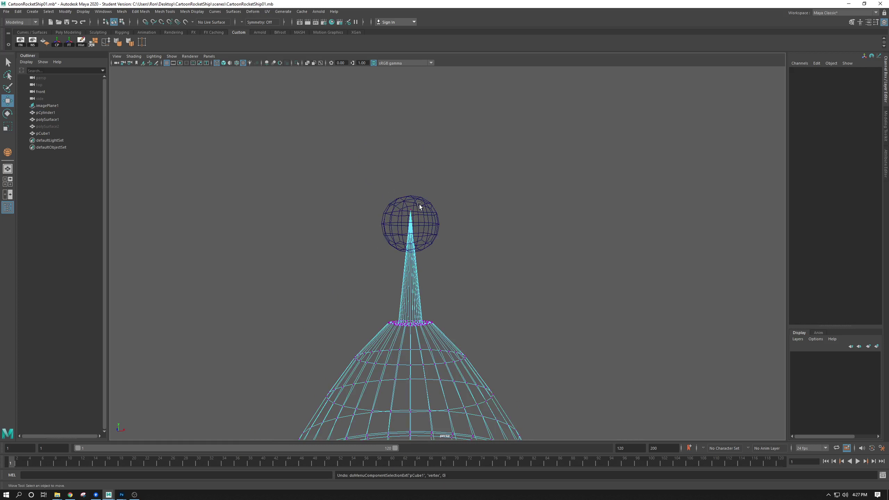
pyautogui.click(412, 210)
pyautogui.scroll(3, 466, 211)
pyautogui.keyDown('alt'); pyautogui.moveTo(465, 211); pyautogui.dragTo(514, 276, button='middle'); pyautogui.keyUp('alt')
pyautogui.scroll(4, 445, 261)
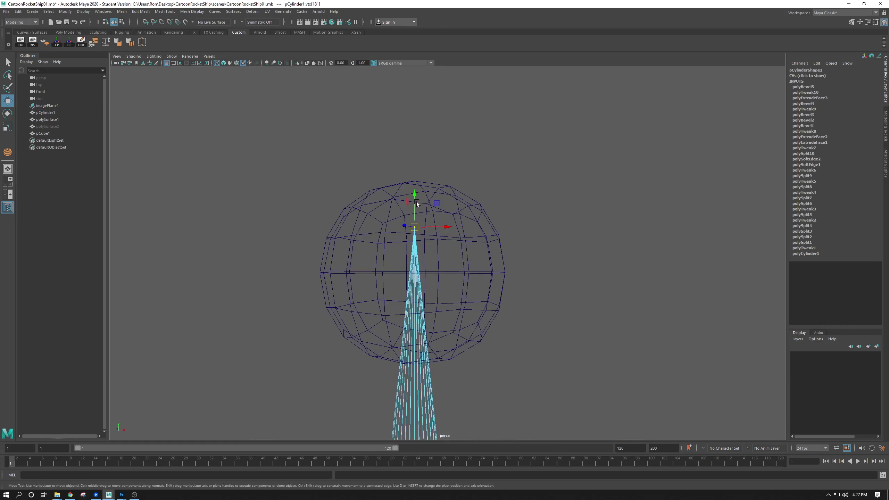
pyautogui.moveTo(416, 201); pyautogui.dragTo(408, 157)
pyautogui.scroll(-4, 359, 214)
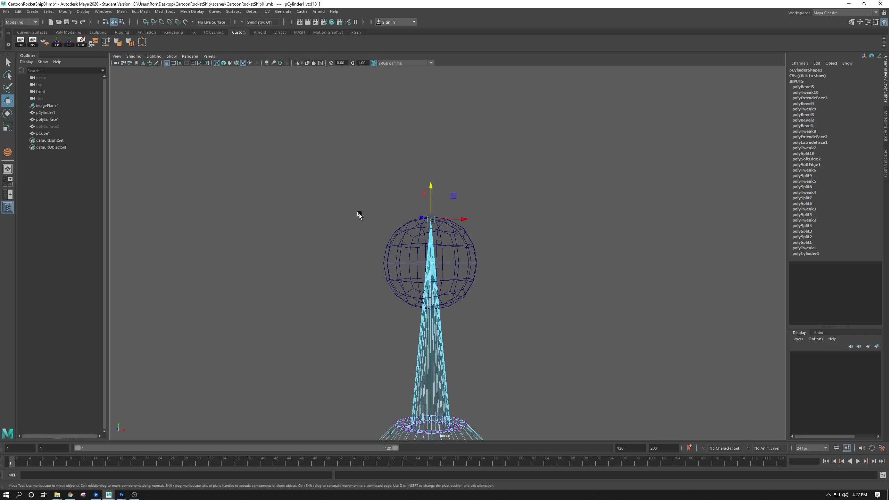
pyautogui.moveTo(467, 251); pyautogui.dragTo(485, 235, button='right')
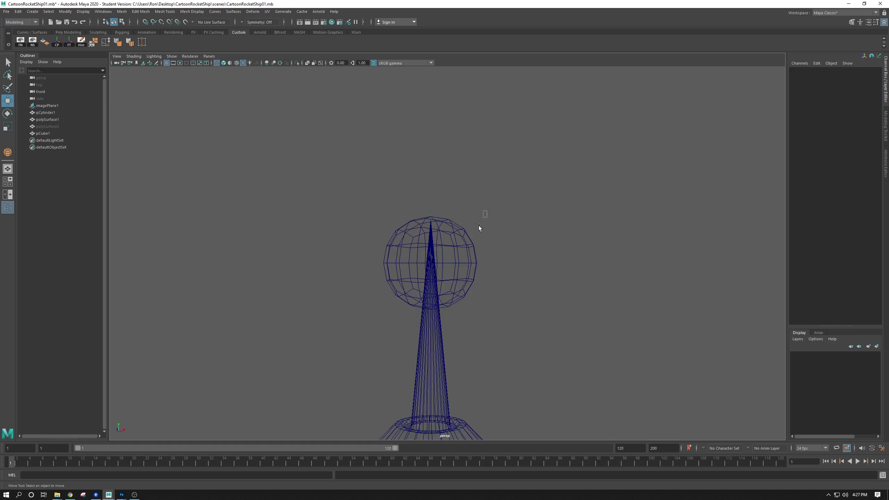
# - Frame the rocket body in the side view and examine how the spire meets the sphere
pyautogui.moveTo(479, 225); pyautogui.dragTo(456, 318)
pyautogui.press('space')
pyautogui.press('space')
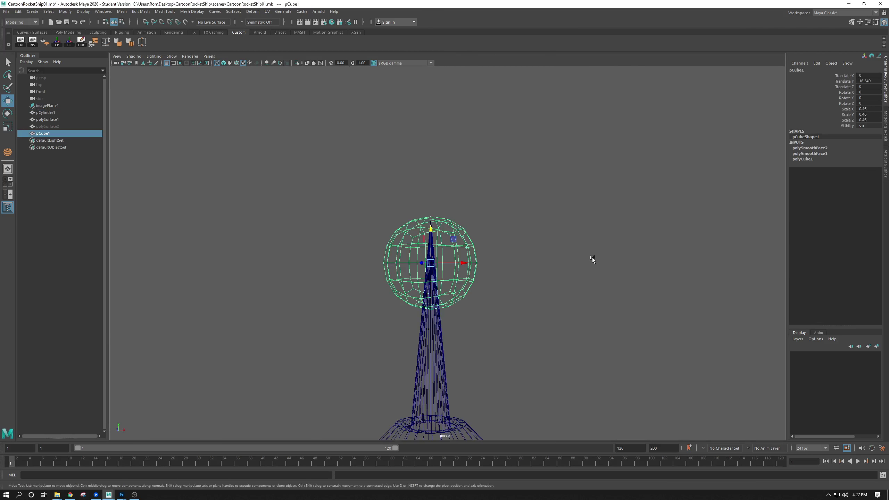
pyautogui.click(427, 336)
pyautogui.press('space')
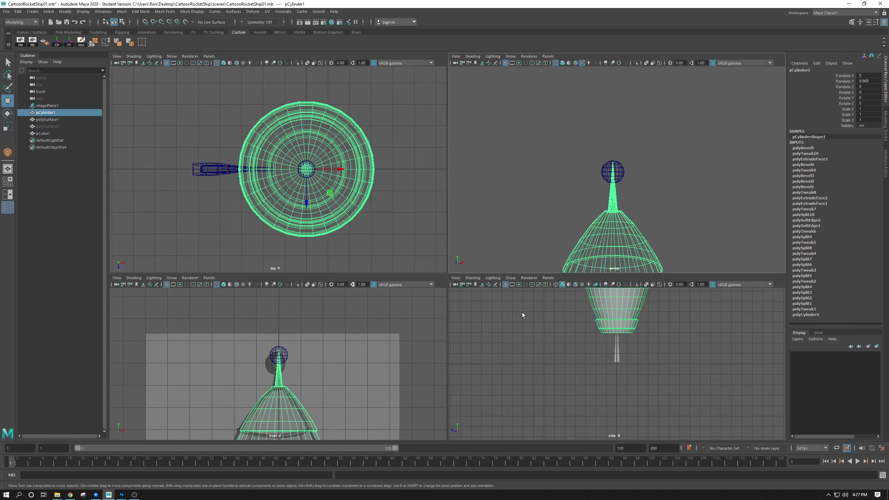
pyautogui.press('space')
pyautogui.press('f')
pyautogui.scroll(-3, 481, 138)
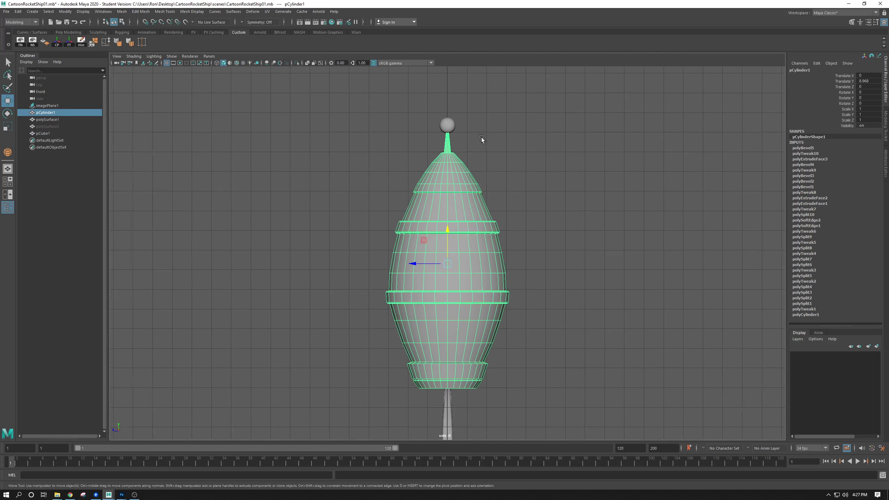
pyautogui.click(483, 136)
pyautogui.scroll(-1, 490, 157)
pyautogui.keyDown('alt'); pyautogui.moveTo(431, 254); pyautogui.dragTo(525, 268); pyautogui.keyUp('alt')
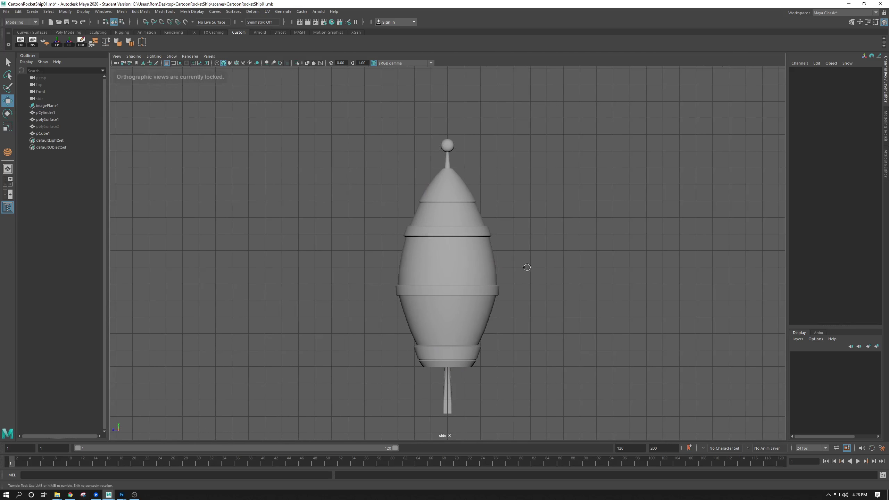
# - Return to the perspective view and display the whole rocket in textured shaded mode
pyautogui.press('space')
pyautogui.keyDown('alt'); pyautogui.moveTo(589, 228); pyautogui.dragTo(561, 140, button='middle'); pyautogui.keyUp('alt')
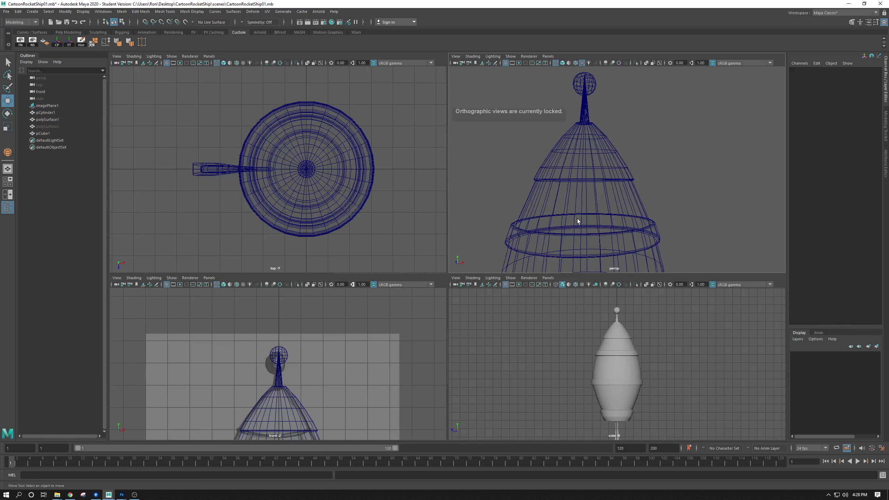
pyautogui.press('space')
pyautogui.scroll(-10, 376, 161)
pyautogui.moveTo(329, 270)
pyautogui.keyDown('alt'); pyautogui.mouseDown()
pyautogui.moveTo(419, 289)
pyautogui.moveTo(392, 301)
pyautogui.mouseUp(); pyautogui.keyUp('alt')
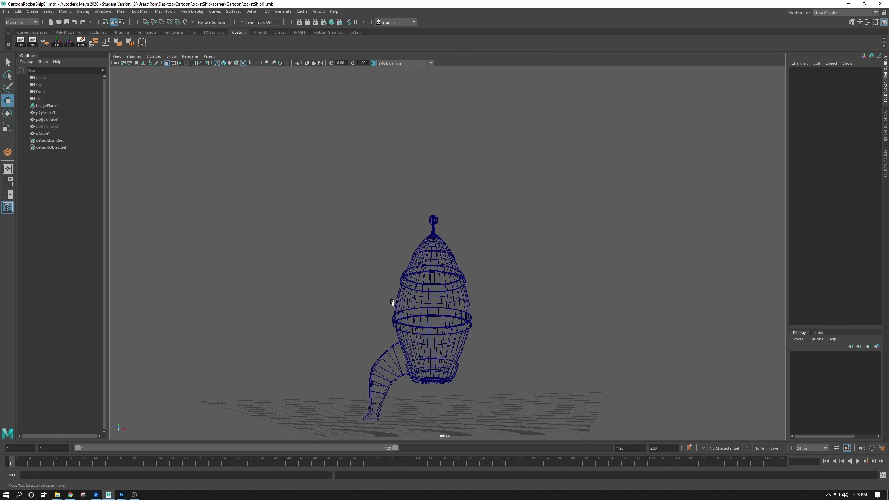
pyautogui.keyDown('alt'); pyautogui.moveTo(391, 301); pyautogui.dragTo(420, 329, button='right'); pyautogui.keyUp('alt')
pyautogui.press('6')
pyautogui.moveTo(421, 329)
pyautogui.keyDown('alt'); pyautogui.mouseDown()
pyautogui.moveTo(436, 218)
pyautogui.moveTo(439, 253)
pyautogui.mouseUp(); pyautogui.keyUp('alt')
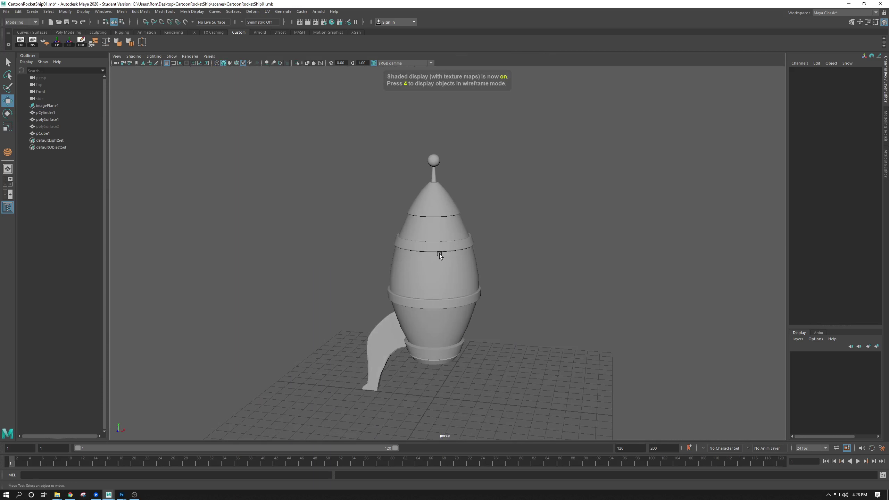
# - Select the rocket body, the fin and the sphere in turn to check which parts are separate objects
pyautogui.click(440, 199)
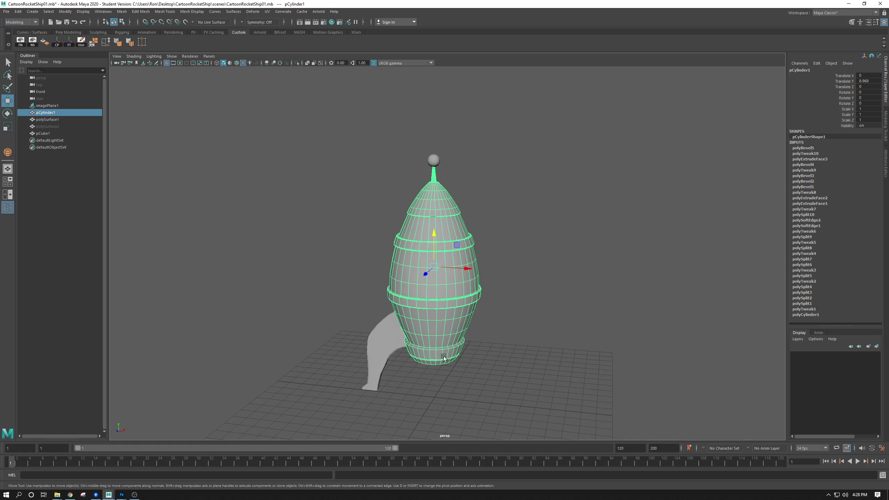
pyautogui.click(370, 339)
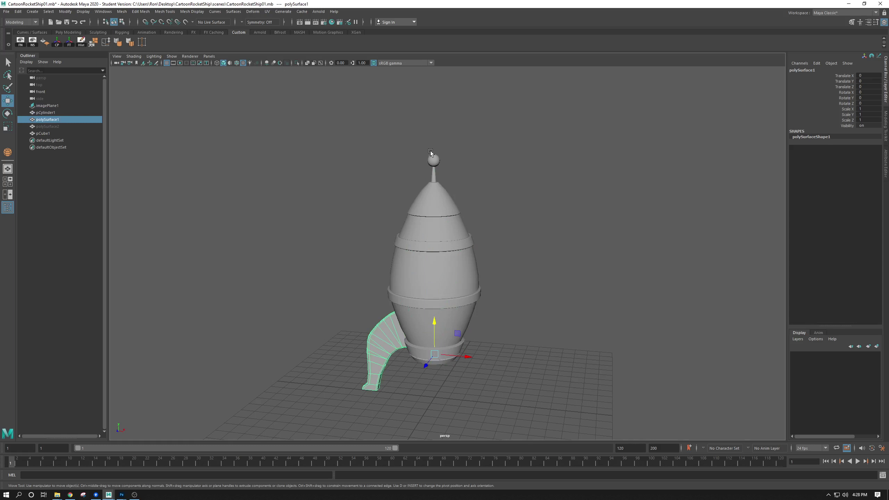
pyautogui.click(432, 160)
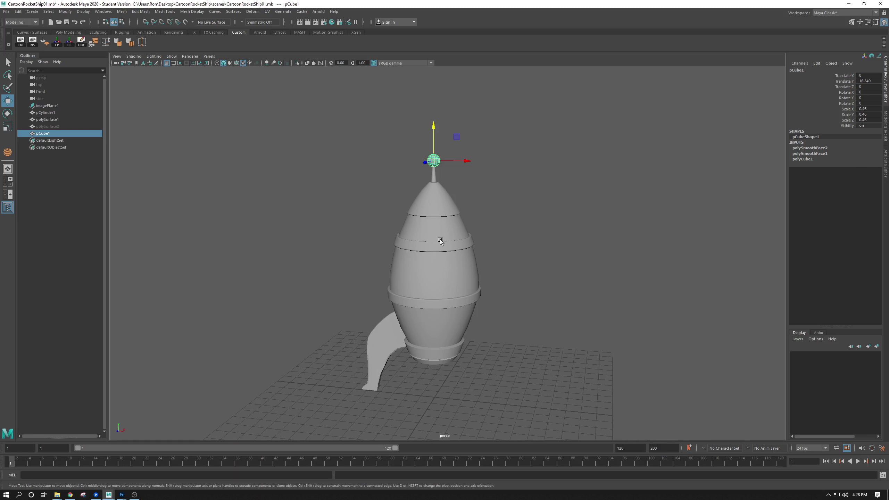
pyautogui.click(425, 220)
pyautogui.click(450, 169)
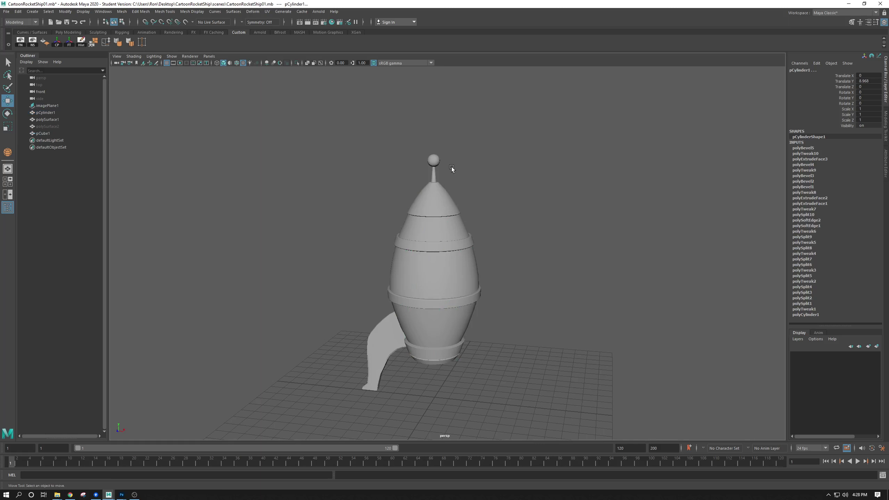
# - Combine the rocket body and the sphere on its spire into a single mesh
pyautogui.click(433, 161)
pyautogui.keyDown('shift'); pyautogui.click(441, 249); pyautogui.keyUp('shift')
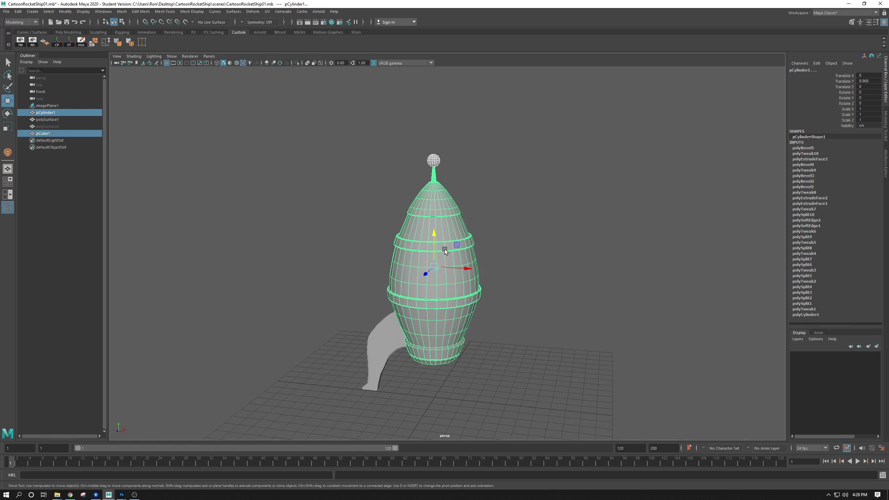
pyautogui.click(438, 161)
pyautogui.click(422, 222)
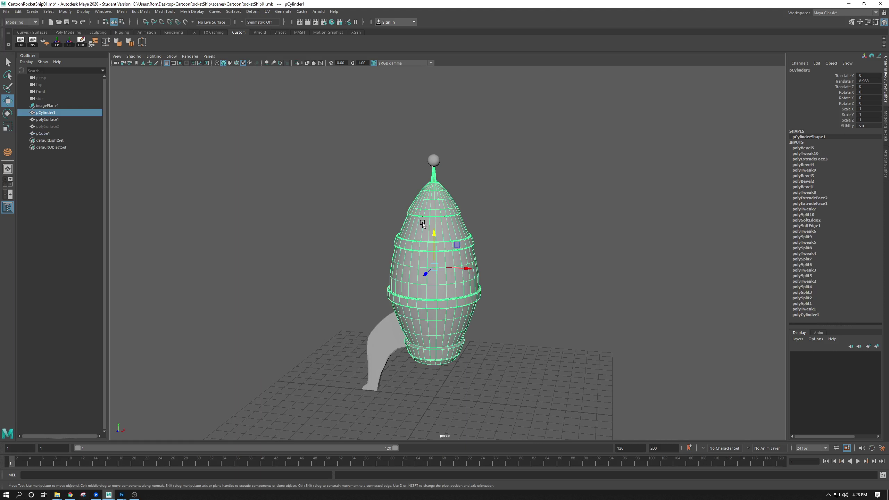
pyautogui.keyDown('shift'); pyautogui.click(433, 160); pyautogui.keyUp('shift')
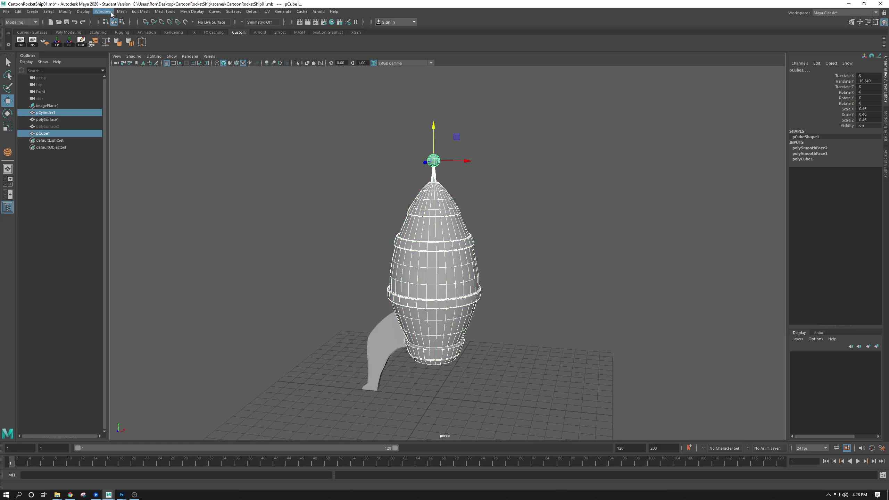
pyautogui.click(121, 11)
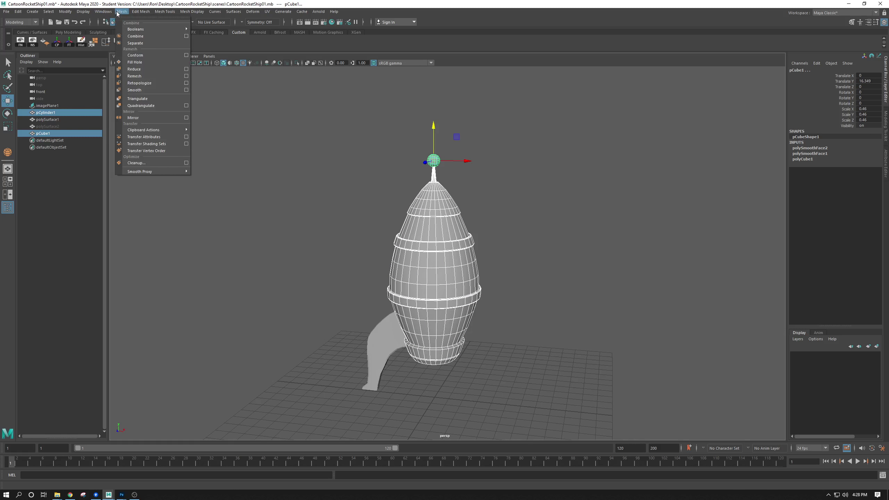
pyautogui.click(134, 36)
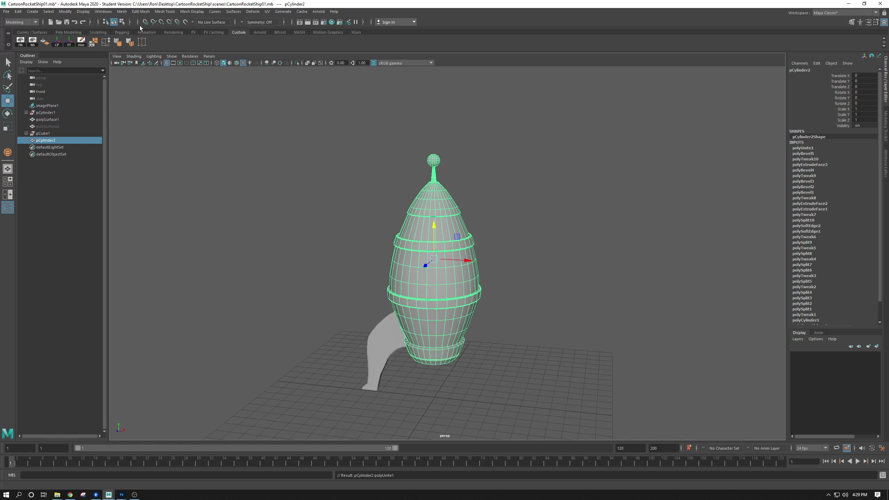
pyautogui.click(110, 11)
pyautogui.moveTo(122, 11)
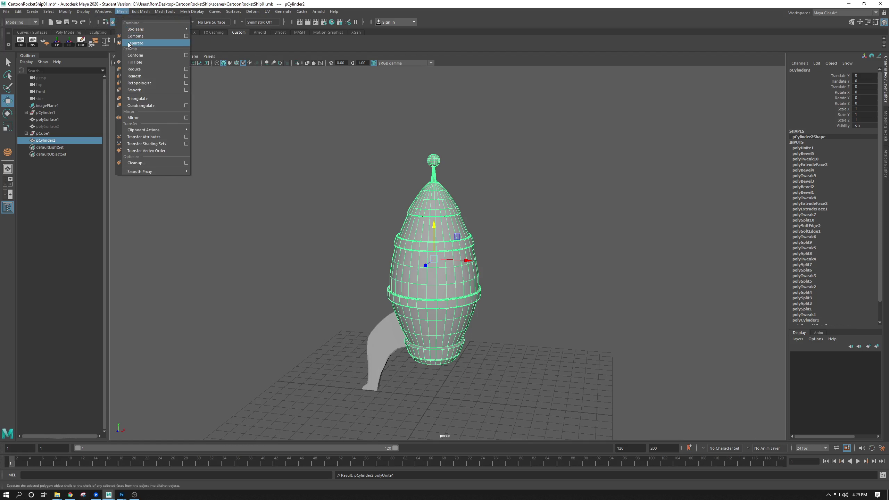
pyautogui.click(269, 50)
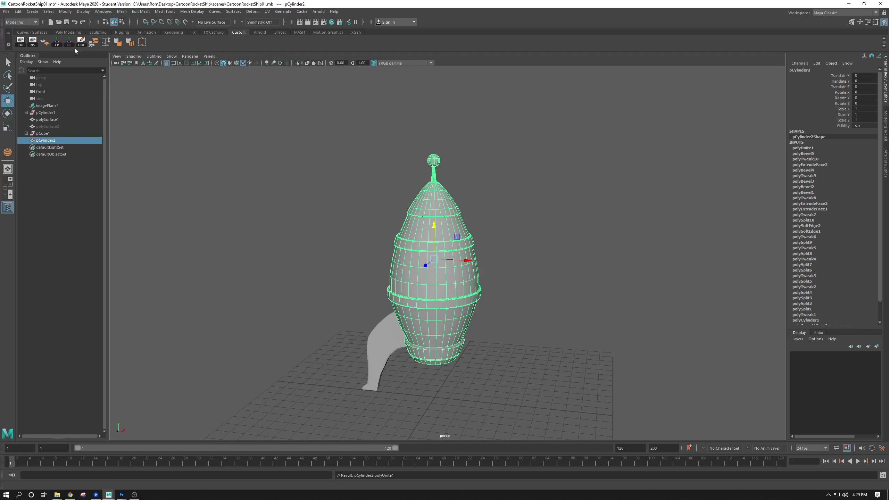
pyautogui.click(65, 11)
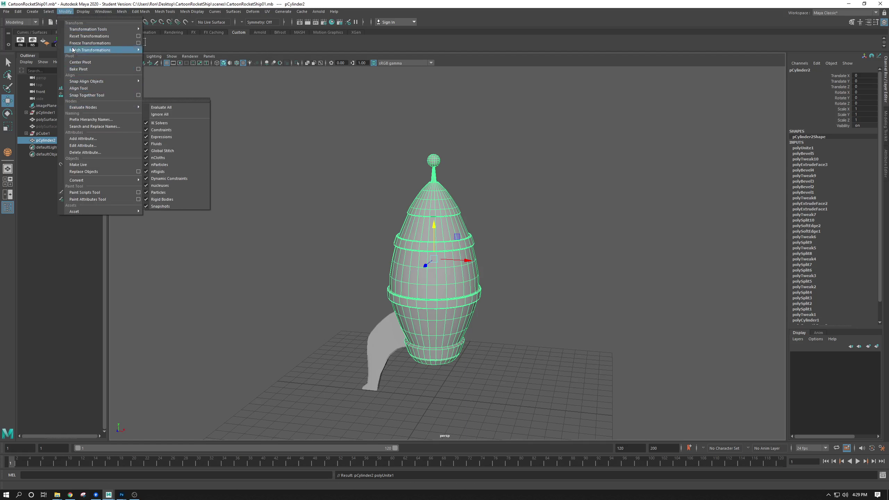
pyautogui.moveTo(72, 50)
pyautogui.click(17, 11)
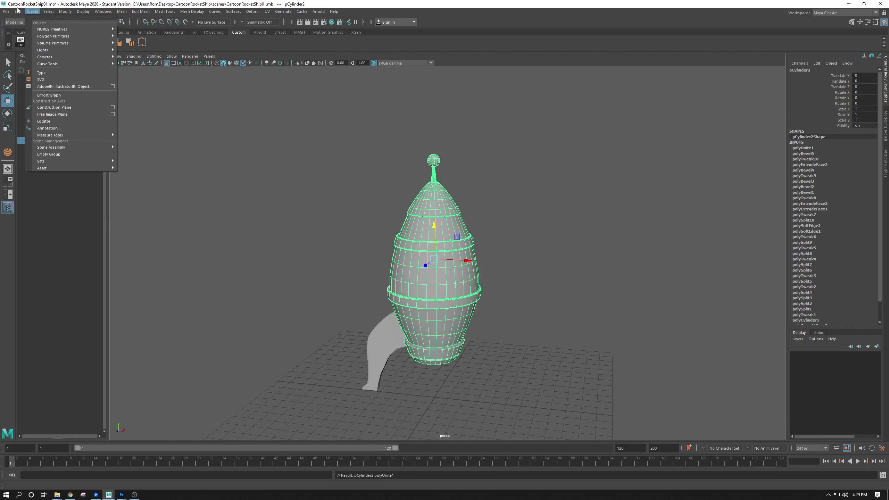
# - Try deleting the construction history of the combined rocket mesh by type, and undo the deletion
pyautogui.click(59, 227)
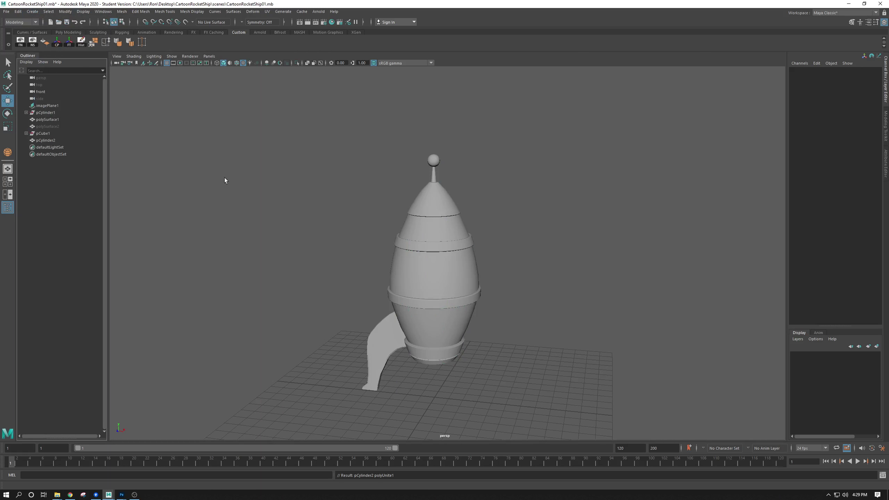
pyautogui.click(429, 275)
pyautogui.click(17, 11)
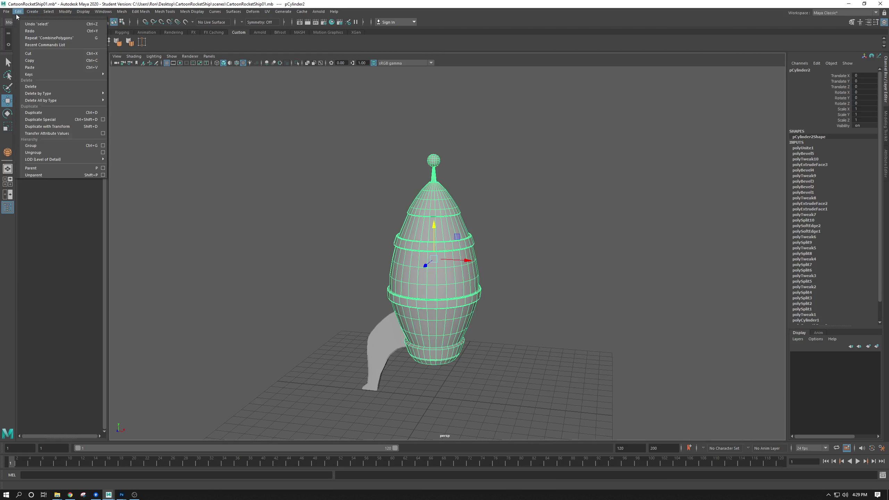
pyautogui.moveTo(35, 93)
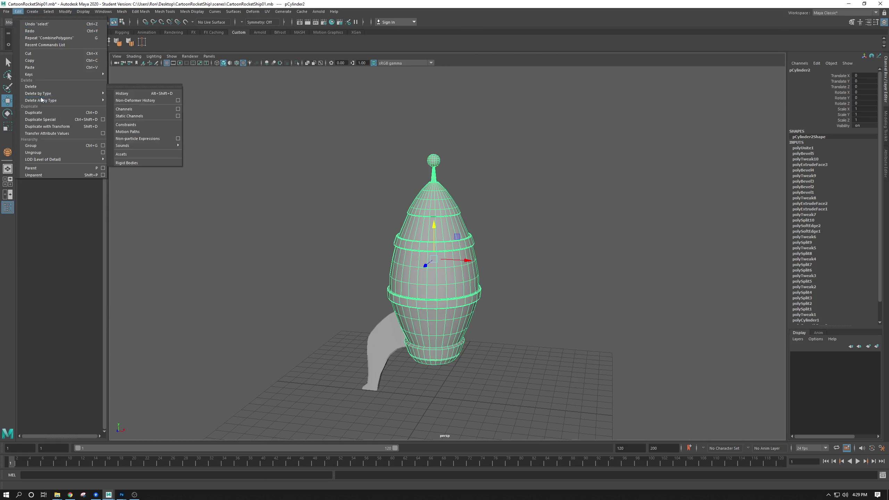
pyautogui.click(145, 93)
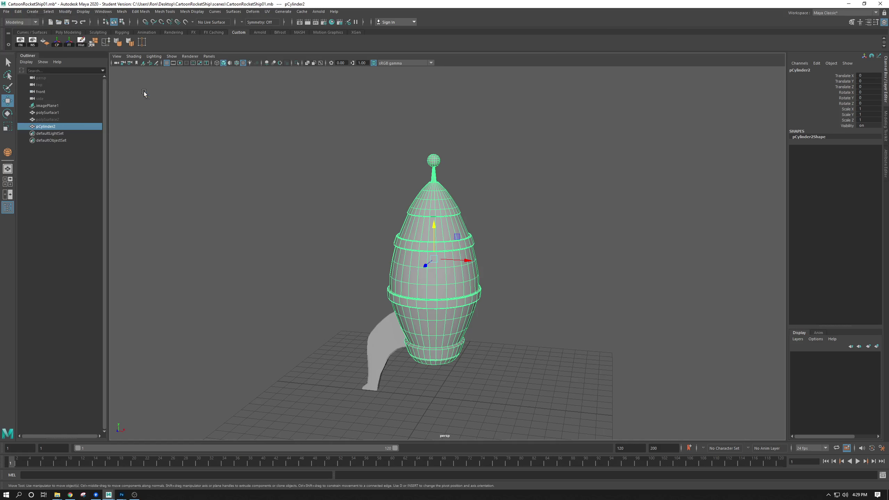
pyautogui.click(478, 223)
pyautogui.click(433, 226)
pyautogui.hotkey('ctrl', 'z')
pyautogui.hotkey('ctrl', 'z')
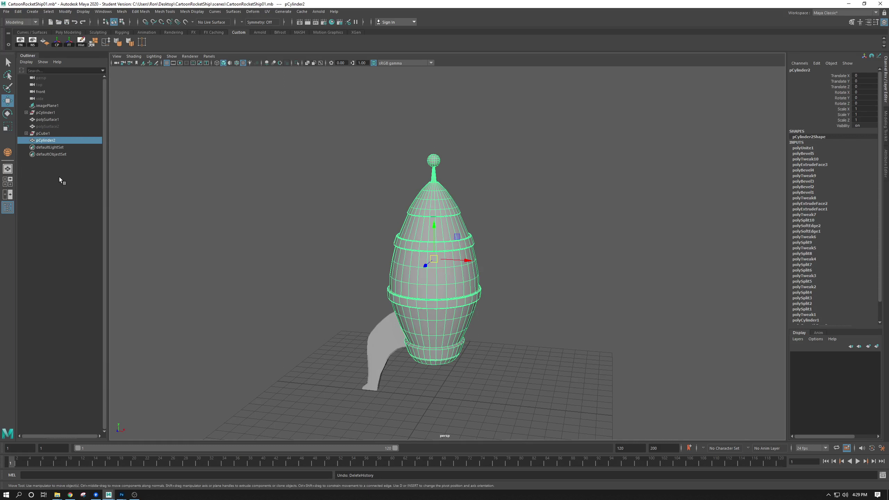
# - Delete the construction history of the combined body and sphere mesh
pyautogui.hotkey('ctrl', 'd')
pyautogui.hotkey('ctrl', 'z')
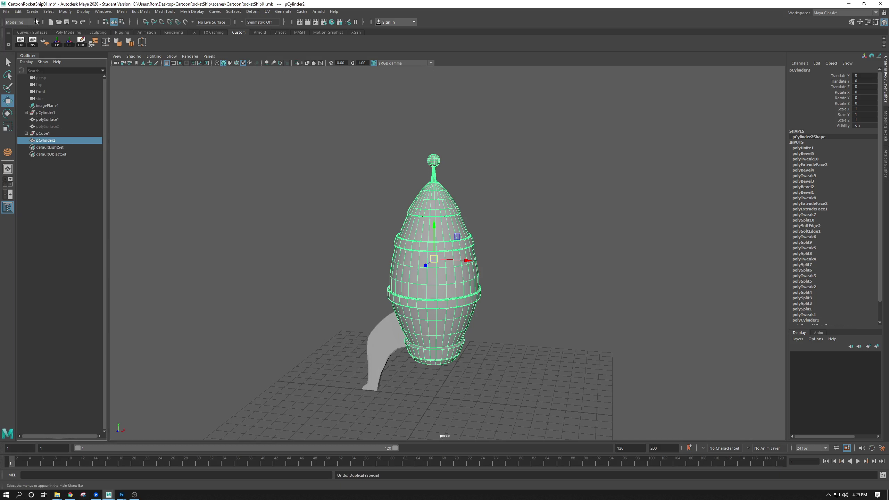
pyautogui.click(83, 46)
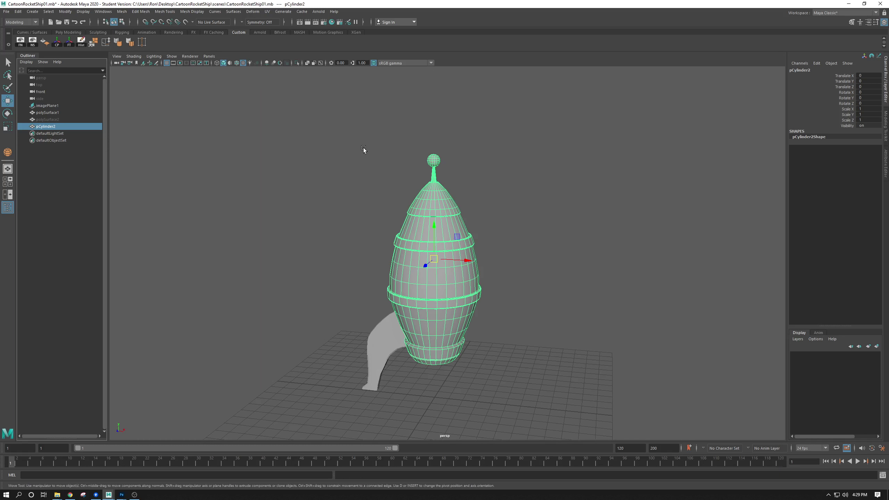
# - Test-move the combined rocket mesh upward and sideways as one object, undoing each move
pyautogui.scroll(3, 387, 221)
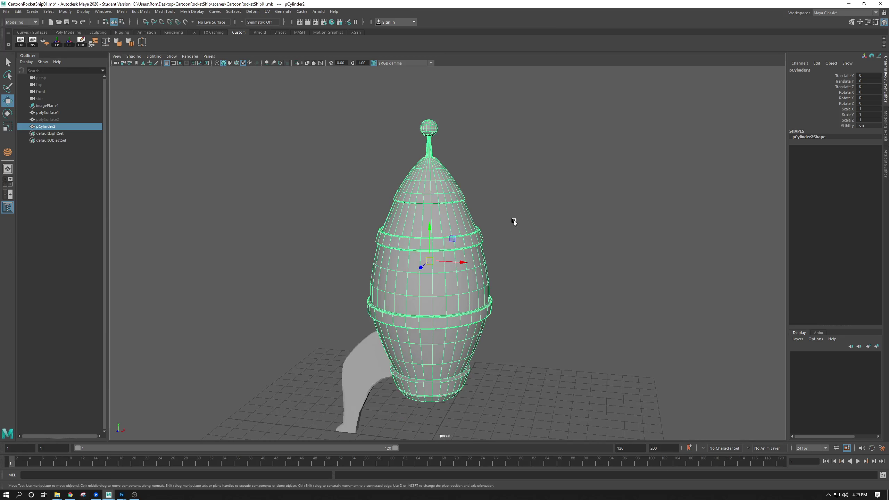
pyautogui.keyDown('alt'); pyautogui.moveTo(513, 220); pyautogui.dragTo(531, 233); pyautogui.keyUp('alt')
pyautogui.keyDown('alt'); pyautogui.moveTo(530, 232); pyautogui.dragTo(509, 221, button='middle'); pyautogui.keyUp('alt')
pyautogui.scroll(2, 491, 250)
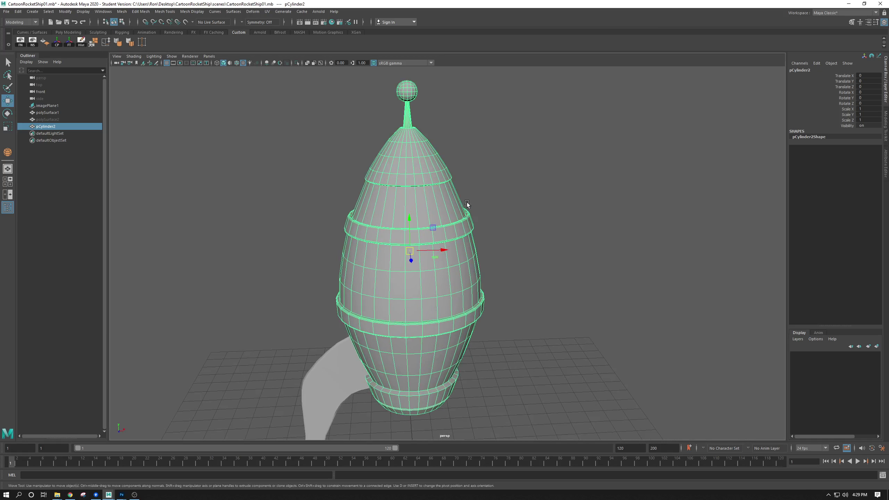
pyautogui.click(426, 180)
pyautogui.scroll(-2, 468, 254)
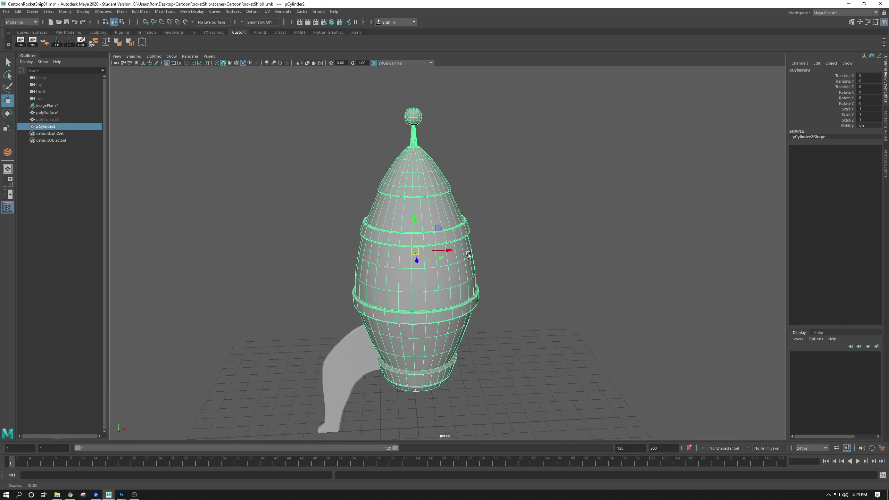
pyautogui.moveTo(420, 244); pyautogui.dragTo(426, 212)
pyautogui.hotkey('ctrl', 'z')
pyautogui.click(506, 234)
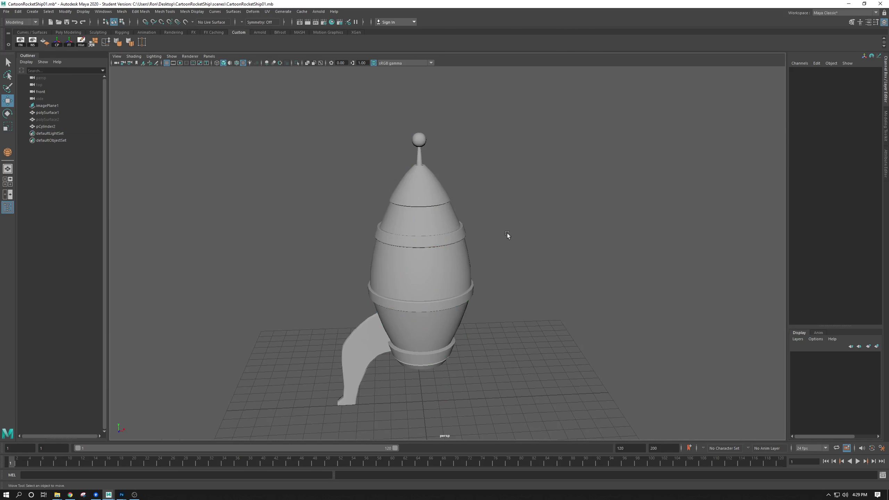
pyautogui.click(422, 257)
pyautogui.moveTo(451, 251); pyautogui.dragTo(547, 265)
pyautogui.hotkey('ctrl', 'z')
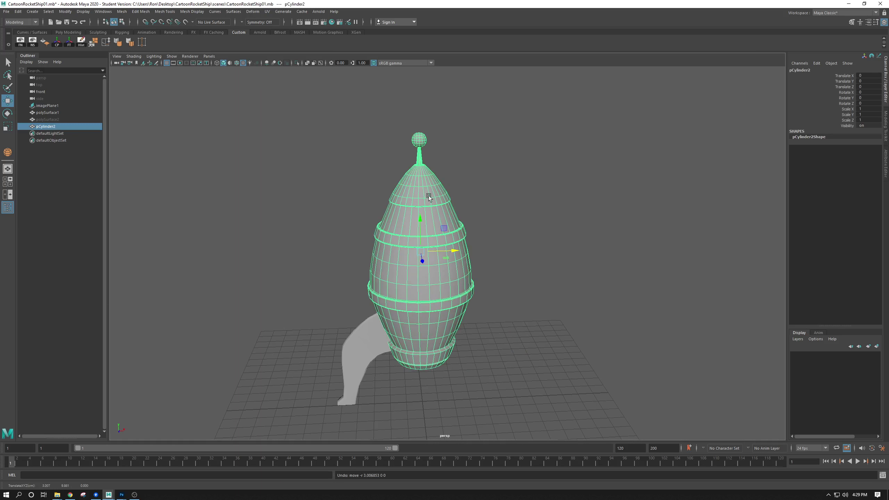
# - Test-move the sphere's faces upward off the spire, undo the move and return the mesh to object mode
pyautogui.rightClick(417, 189)
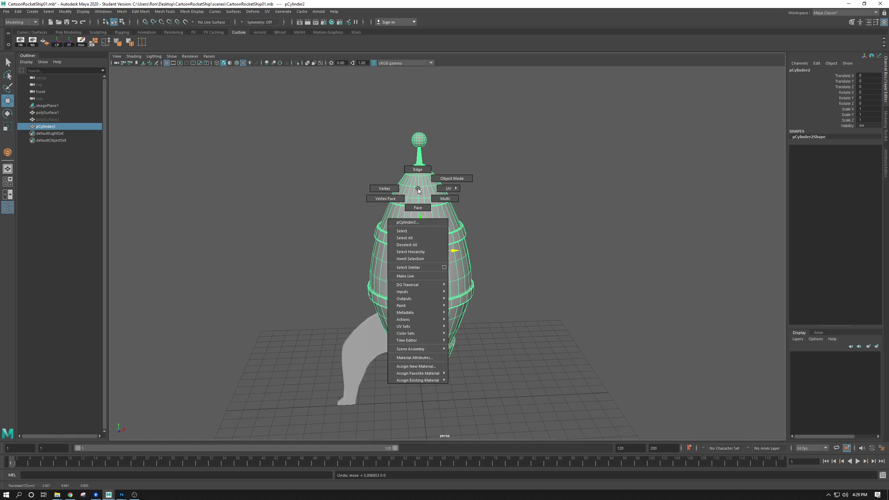
pyautogui.click(417, 209)
pyautogui.click(419, 141)
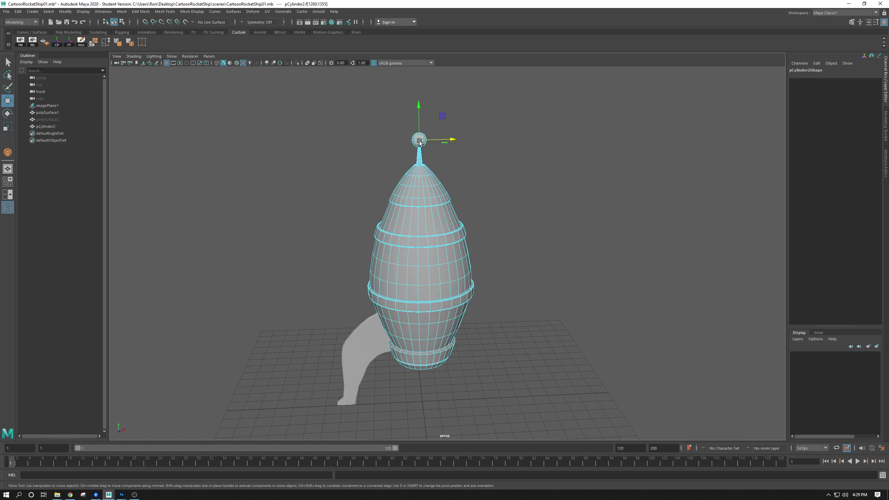
pyautogui.moveTo(419, 127); pyautogui.dragTo(408, 88)
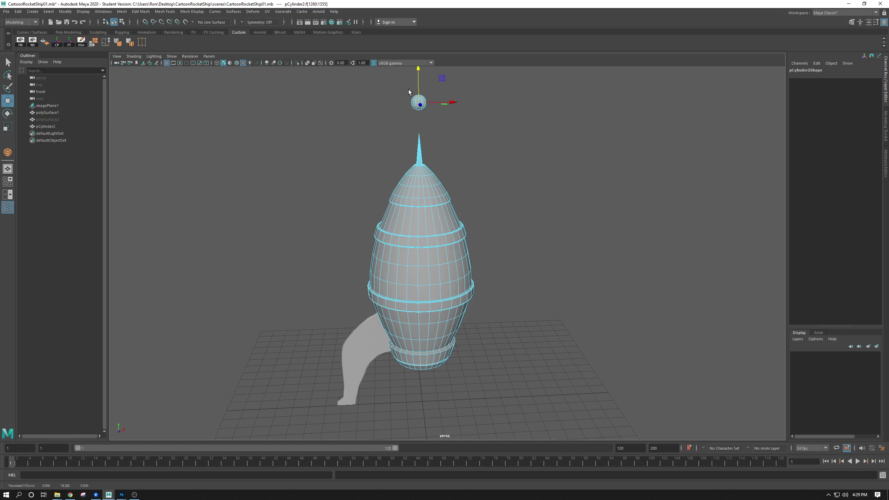
pyautogui.hotkey('ctrl', 'z')
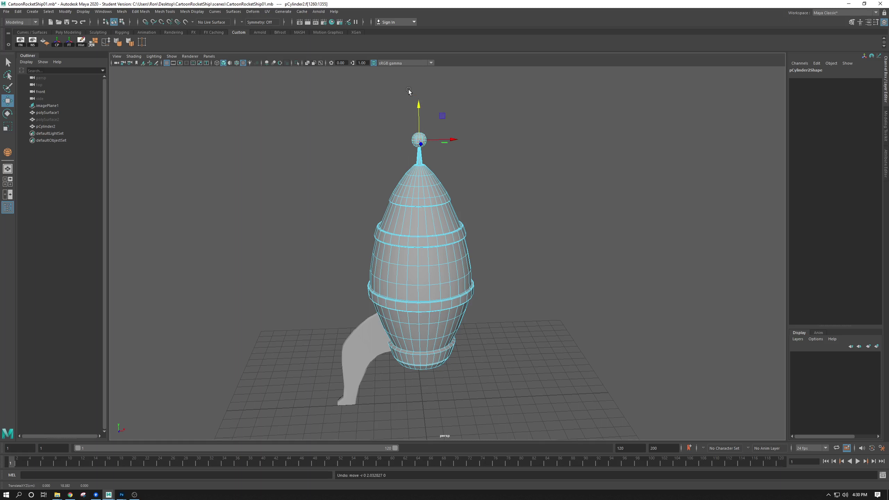
pyautogui.moveTo(410, 192); pyautogui.dragTo(443, 179, button='right')
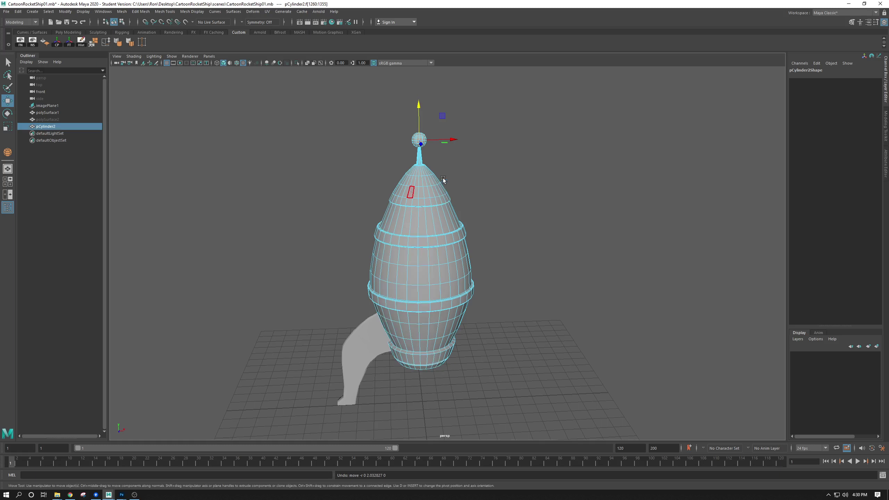
pyautogui.click(479, 210)
pyautogui.click(440, 226)
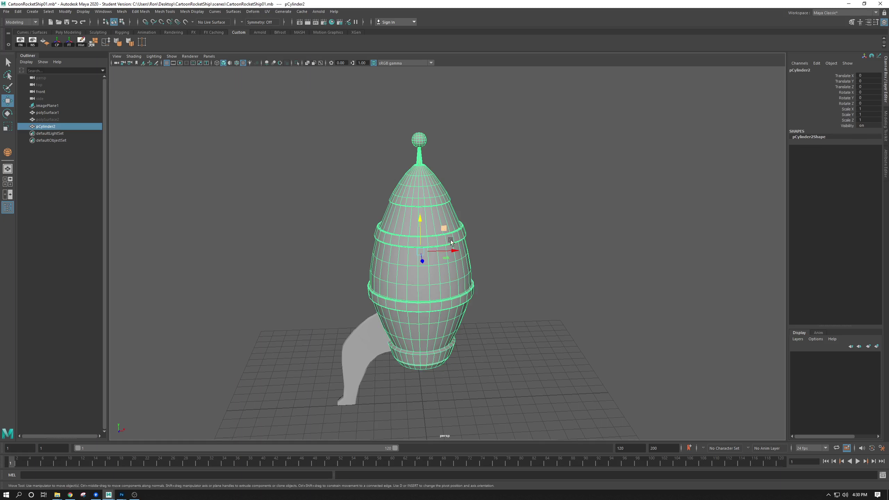
# - Compare the combined rocket body with the reference sketch in the front view
pyautogui.click(509, 272)
pyautogui.keyDown('alt'); pyautogui.moveTo(464, 299); pyautogui.dragTo(433, 216); pyautogui.keyUp('alt')
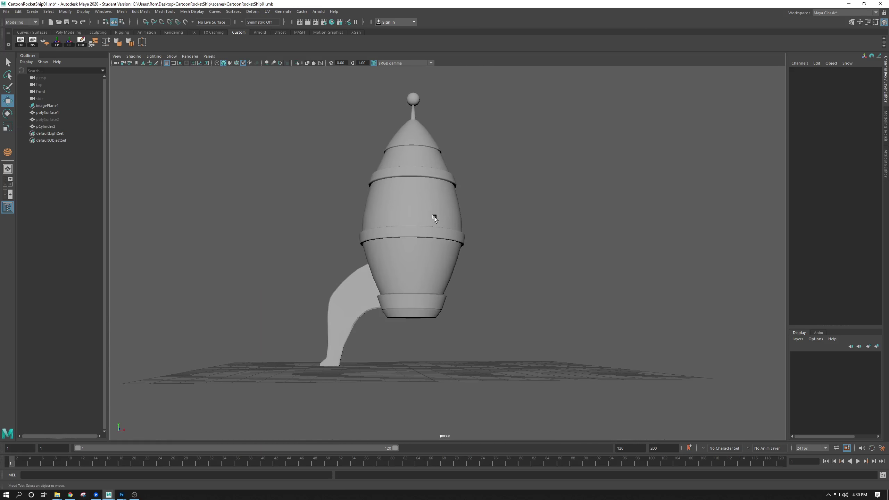
pyautogui.click(416, 118)
pyautogui.press('space')
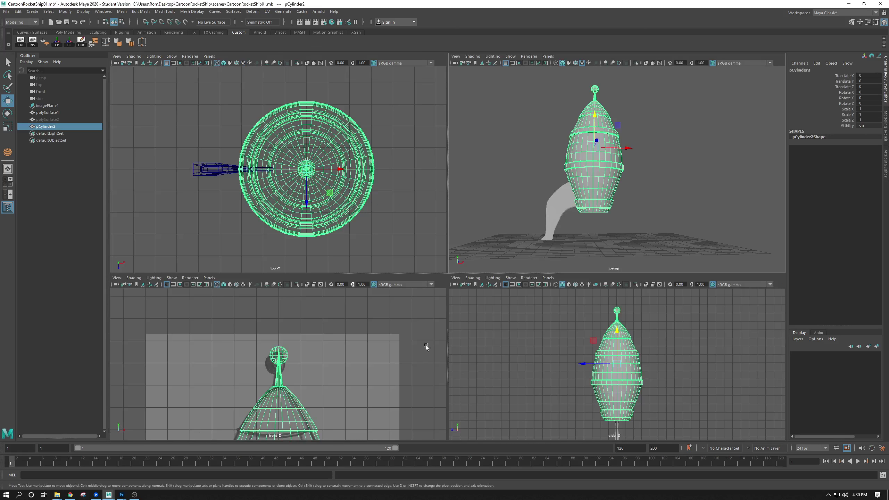
pyautogui.press('space')
pyautogui.keyDown('alt'); pyautogui.moveTo(347, 358); pyautogui.dragTo(347, 226, button='middle'); pyautogui.keyUp('alt')
pyautogui.keyDown('alt'); pyautogui.moveTo(448, 245); pyautogui.dragTo(374, 253, button='right'); pyautogui.keyUp('alt')
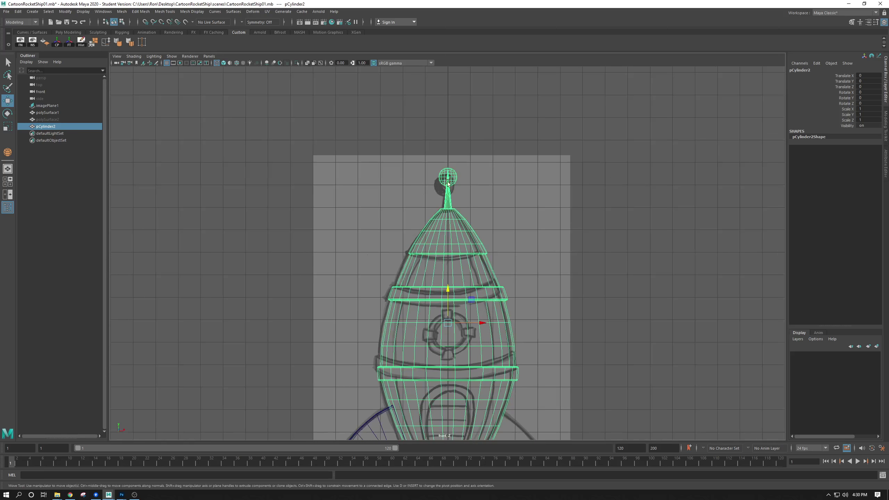
pyautogui.keyDown('alt'); pyautogui.moveTo(458, 354); pyautogui.dragTo(432, 279, button='middle'); pyautogui.keyUp('alt')
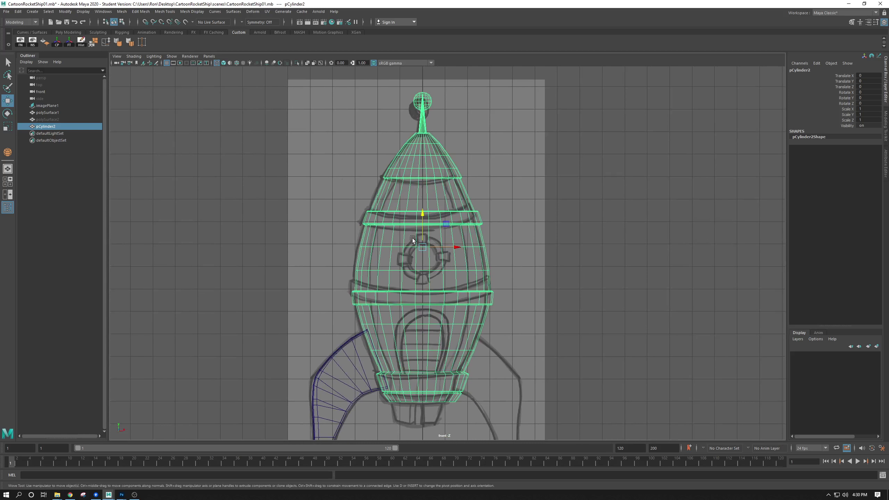
# - Examine the porthole, door and legs of the reference sketch in the front view alongside the perspective model
pyautogui.press('space')
pyautogui.click(575, 174)
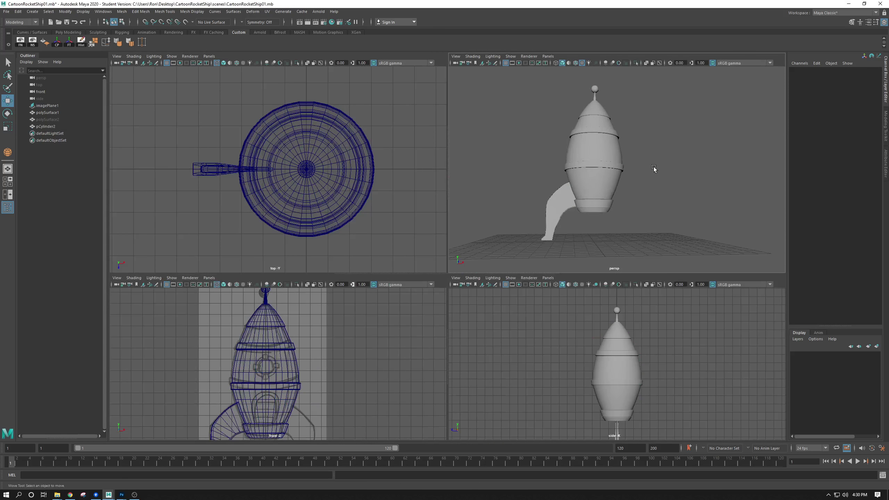
pyautogui.keyDown('alt'); pyautogui.moveTo(576, 173); pyautogui.dragTo(609, 198, button='right'); pyautogui.keyUp('alt')
pyautogui.moveTo(609, 197)
pyautogui.keyDown('alt'); pyautogui.mouseDown()
pyautogui.moveTo(611, 212)
pyautogui.moveTo(606, 196)
pyautogui.mouseUp(); pyautogui.keyUp('alt')
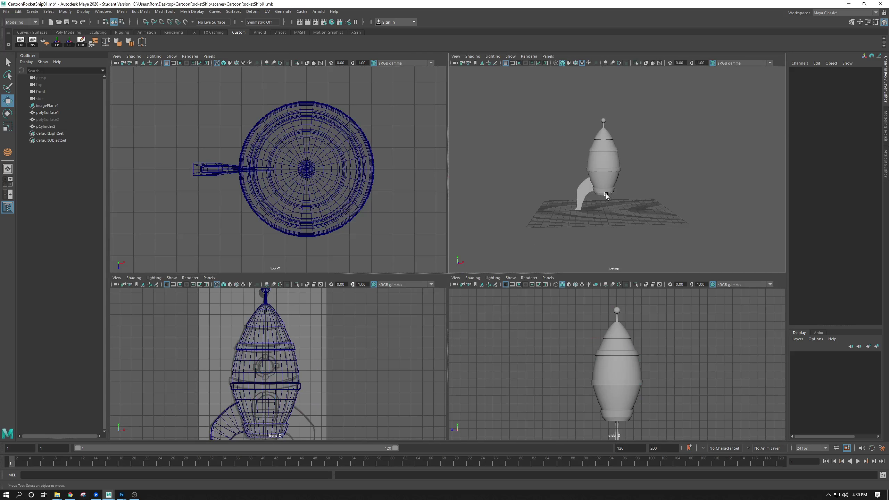
pyautogui.keyDown('alt'); pyautogui.moveTo(400, 231); pyautogui.dragTo(541, 346, button='right'); pyautogui.keyUp('alt')
pyautogui.keyDown('alt'); pyautogui.moveTo(514, 298); pyautogui.dragTo(512, 213, button='middle'); pyautogui.keyUp('alt')
pyautogui.keyDown('alt'); pyautogui.moveTo(512, 213); pyautogui.dragTo(348, 247, button='right'); pyautogui.keyUp('alt')
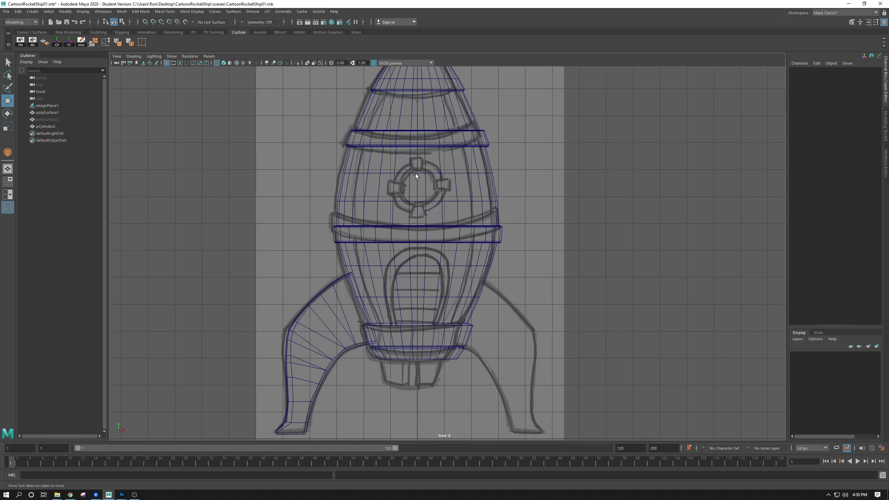
pyautogui.press('space')
pyautogui.keyDown('alt'); pyautogui.moveTo(588, 179); pyautogui.dragTo(619, 170, button='right'); pyautogui.keyUp('alt')
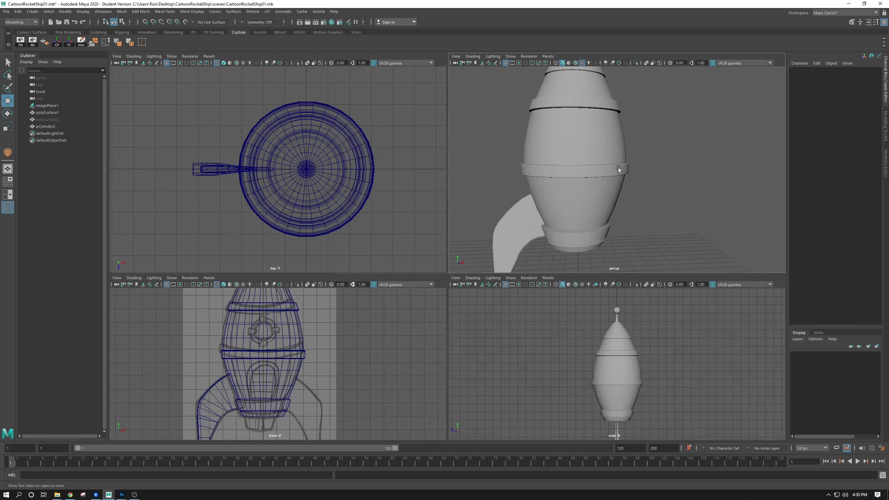
pyautogui.keyDown('alt'); pyautogui.moveTo(620, 171); pyautogui.dragTo(623, 185, button='middle'); pyautogui.keyUp('alt')
pyautogui.press('space')
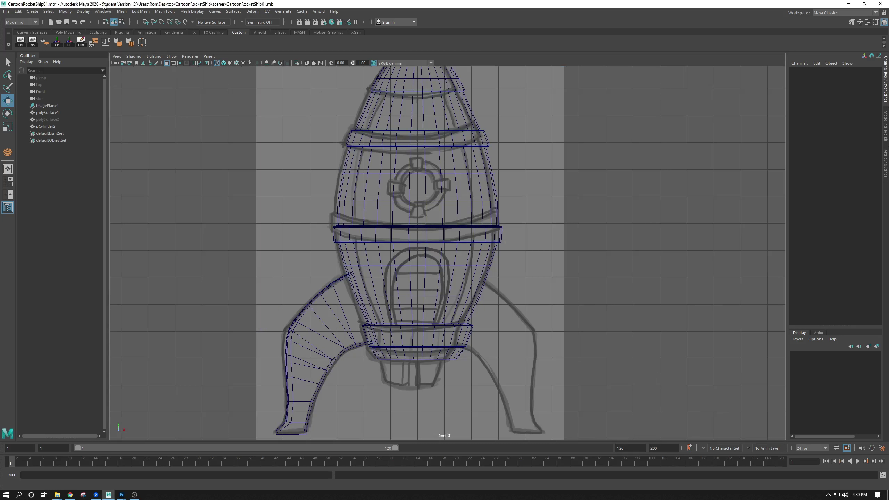
# - Draw the base of a polygon cylinder, about 1.0 in radius, centred on the sketched porthole in the front view
pyautogui.click(83, 12)
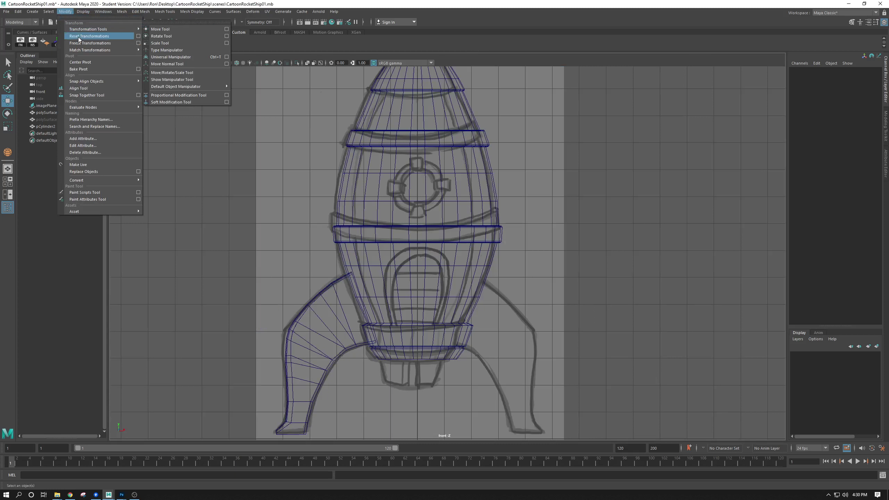
pyautogui.moveTo(32, 11)
pyautogui.moveTo(71, 37)
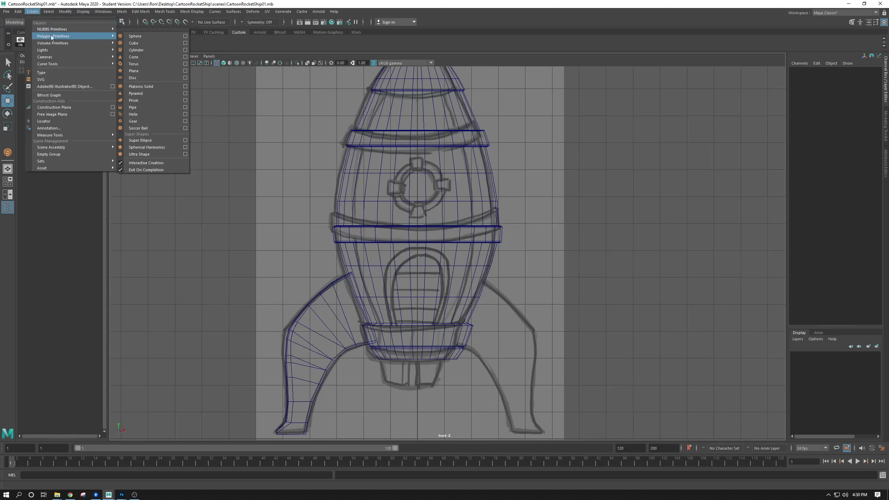
pyautogui.click(136, 50)
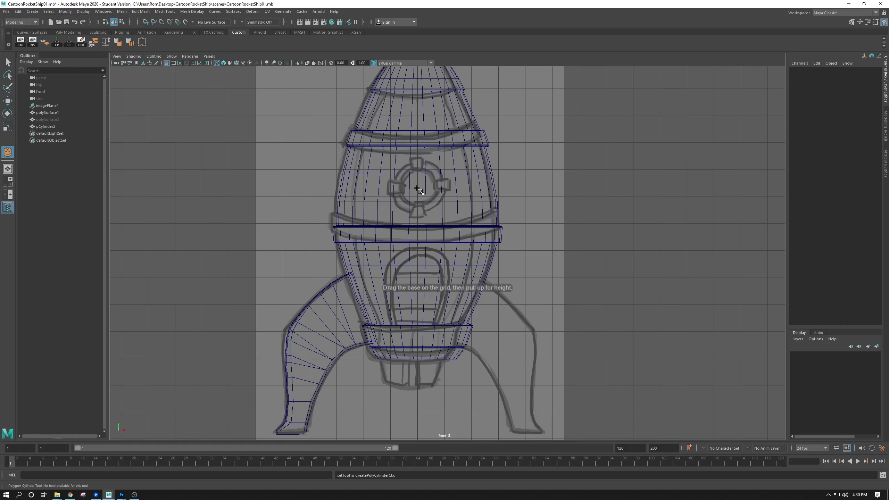
pyautogui.moveTo(417, 188); pyautogui.dragTo(439, 203)
# - Give the porthole cylinder a height of about 0.46 and move it in front of the rocket body, to about 4.5 along Z
pyautogui.press('space')
pyautogui.press('space')
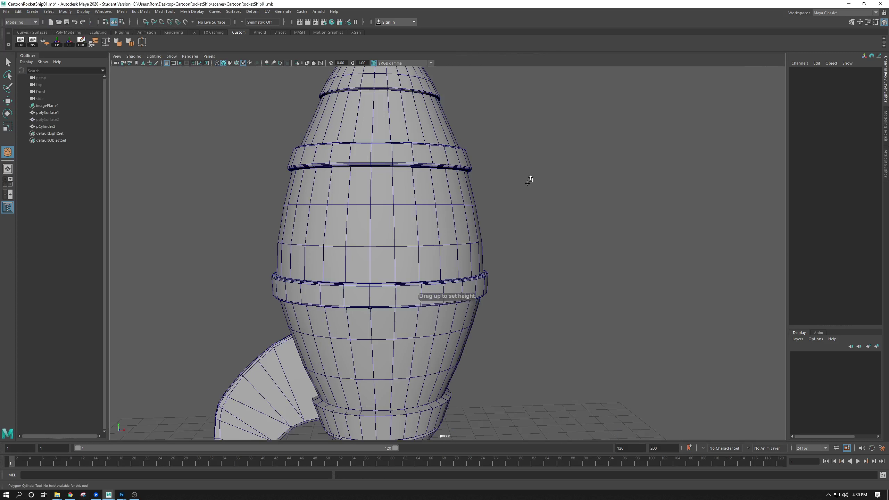
pyautogui.keyDown('alt'); pyautogui.moveTo(527, 183); pyautogui.dragTo(476, 156, button='right'); pyautogui.keyUp('alt')
pyautogui.press('4')
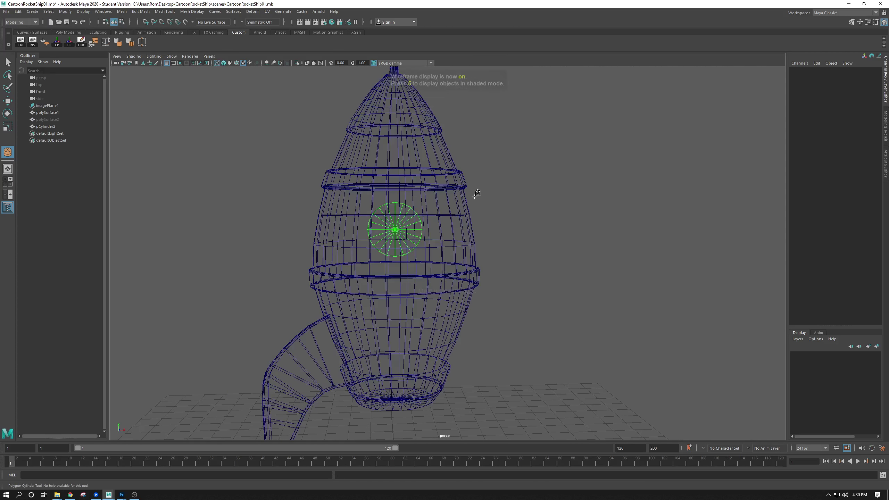
pyautogui.keyDown('alt'); pyautogui.moveTo(477, 194); pyautogui.dragTo(587, 266); pyautogui.keyUp('alt')
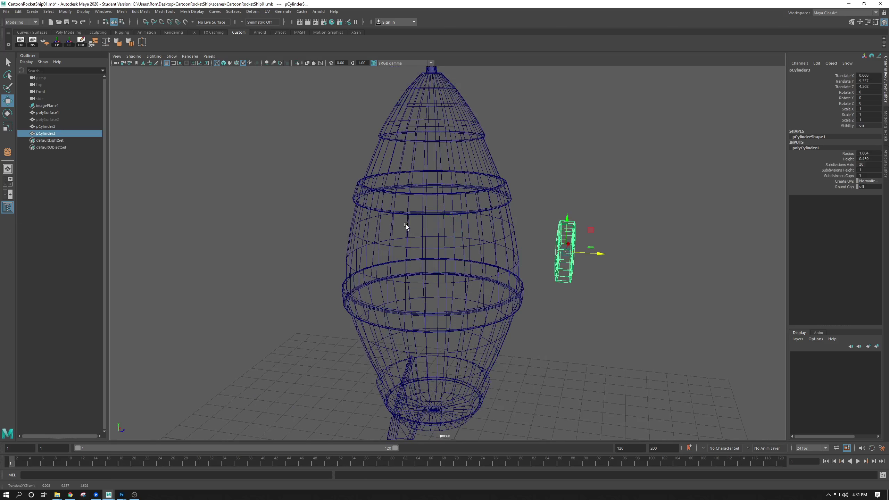
# - Set the porthole cylinder's radius to 1, height to 0.5 and axis subdivisions to 30
pyautogui.press('space')
pyautogui.press('space')
pyautogui.scroll(4, 414, 251)
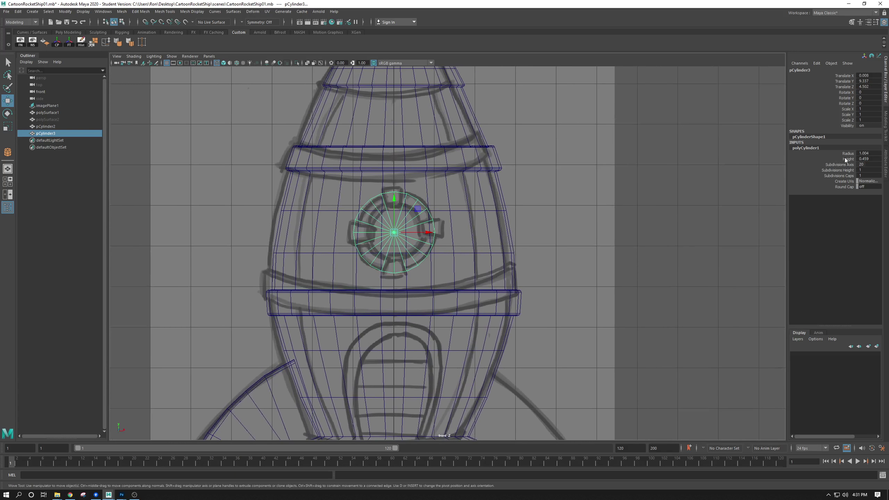
pyautogui.doubleClick(864, 154)
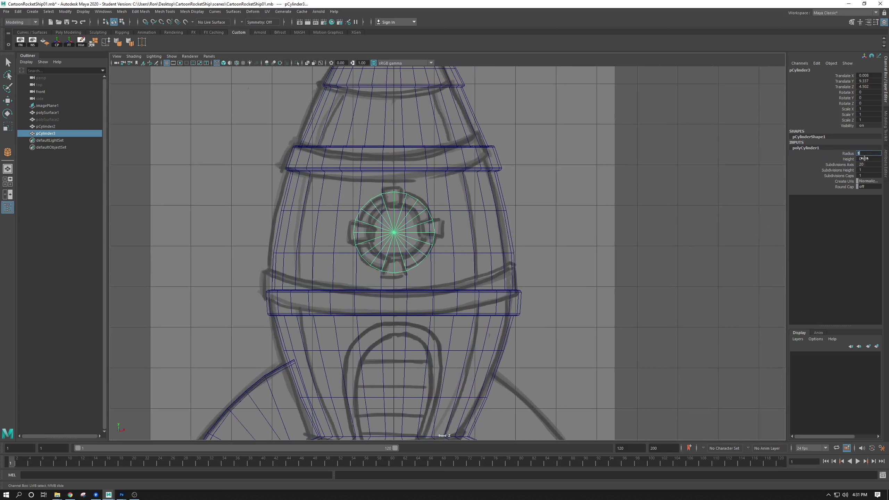
pyautogui.doubleClick(863, 159)
pyautogui.doubleClick(871, 165)
pyautogui.write('30')
pyautogui.press('Return')
pyautogui.scroll(2, 460, 218)
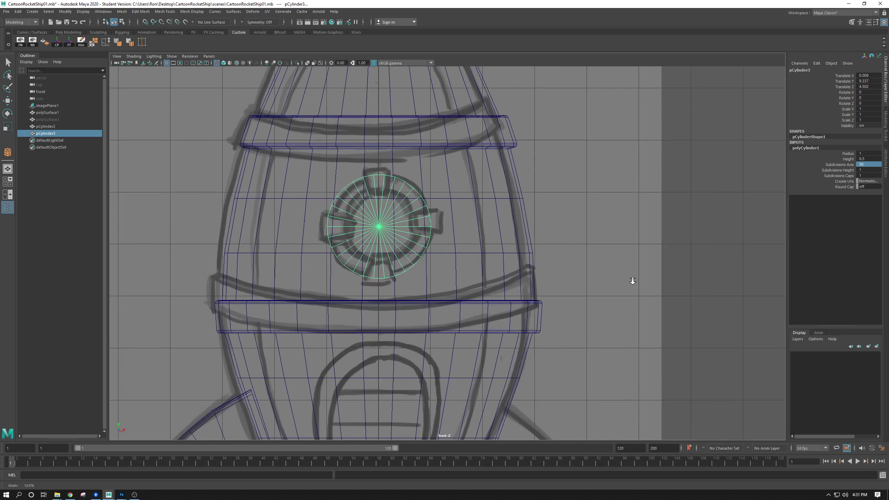
# - Examine the porthole cylinder's shape and its spacing from the rocket body in the perspective view
pyautogui.press('space')
pyautogui.press('space')
pyautogui.keyDown('alt'); pyautogui.moveTo(594, 148); pyautogui.dragTo(573, 196, button='right'); pyautogui.keyUp('alt')
pyautogui.keyDown('alt'); pyautogui.moveTo(574, 196); pyautogui.dragTo(575, 201); pyautogui.keyUp('alt')
pyautogui.keyDown('alt'); pyautogui.moveTo(575, 201); pyautogui.dragTo(491, 264, button='right'); pyautogui.keyUp('alt')
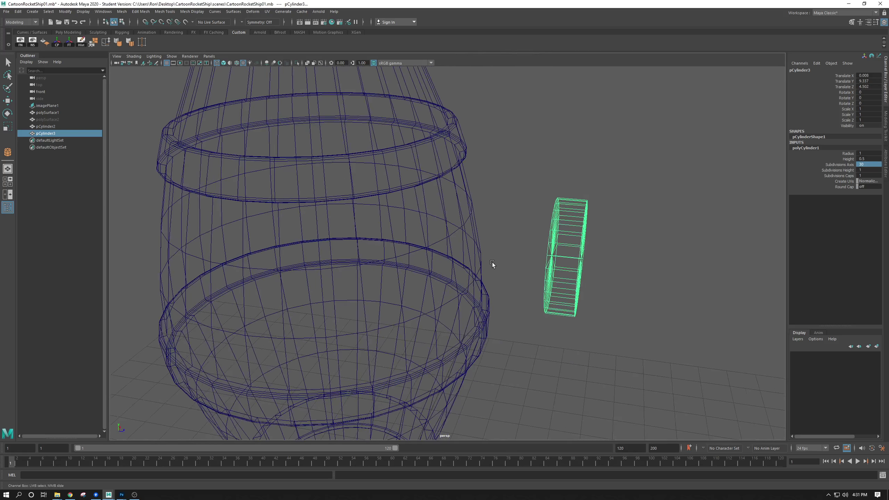
pyautogui.press('space')
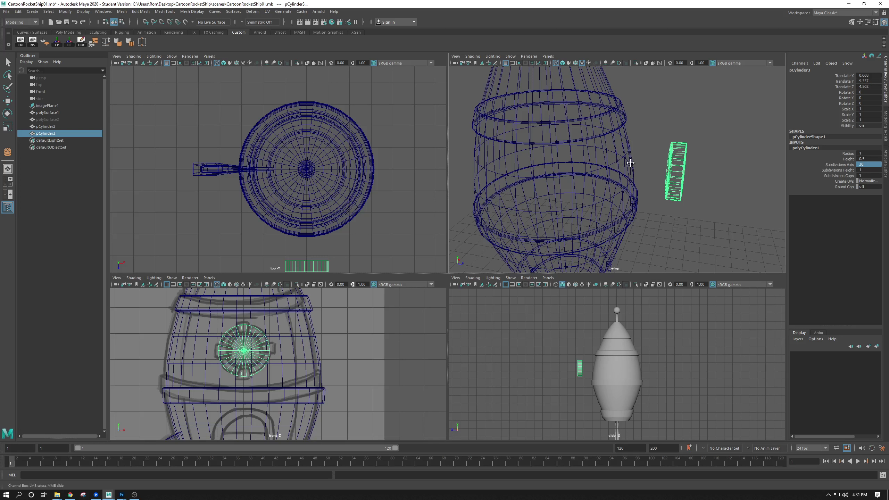
pyautogui.keyDown('alt'); pyautogui.moveTo(629, 162); pyautogui.dragTo(615, 185); pyautogui.keyUp('alt')
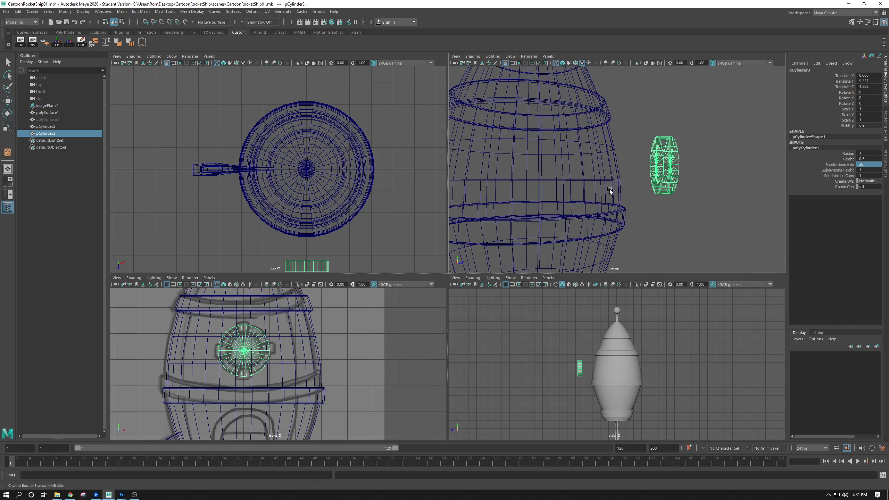
pyautogui.click(609, 190)
pyautogui.press('w')
pyautogui.hotkey('ctrl', 'z')
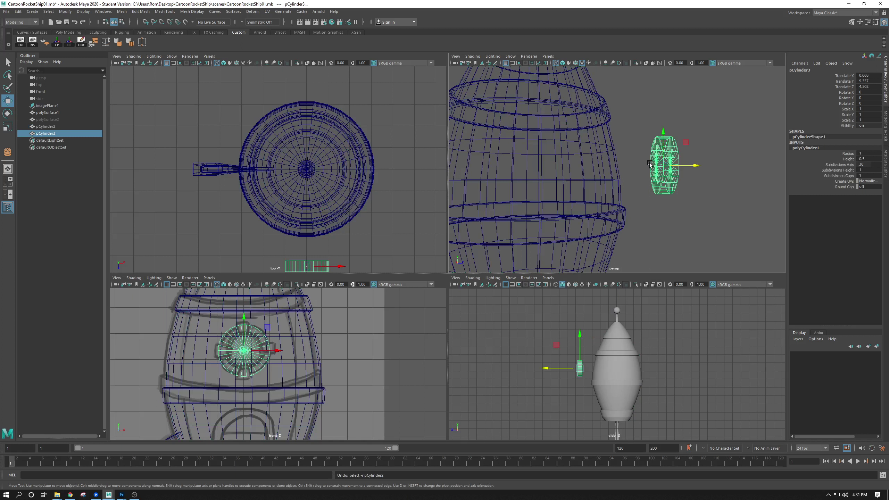
# - Switch the perspective view to shaded display with textures and select the porthole cylinder
pyautogui.click(592, 171)
pyautogui.moveTo(613, 168)
pyautogui.keyDown('alt'); pyautogui.mouseDown()
pyautogui.moveTo(575, 190)
pyautogui.moveTo(583, 214)
pyautogui.mouseUp(); pyautogui.keyUp('alt')
pyautogui.press('space')
pyautogui.press('5')
pyautogui.press('6')
pyautogui.scroll(-3, 492, 228)
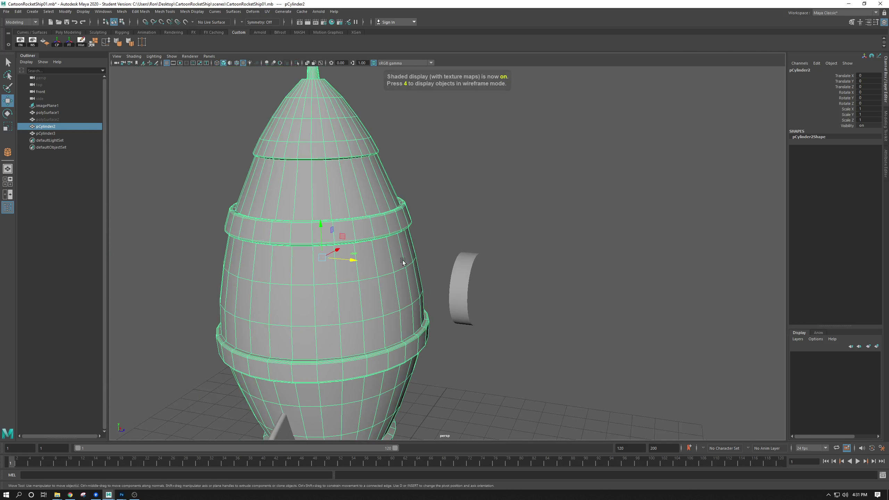
pyautogui.click(455, 285)
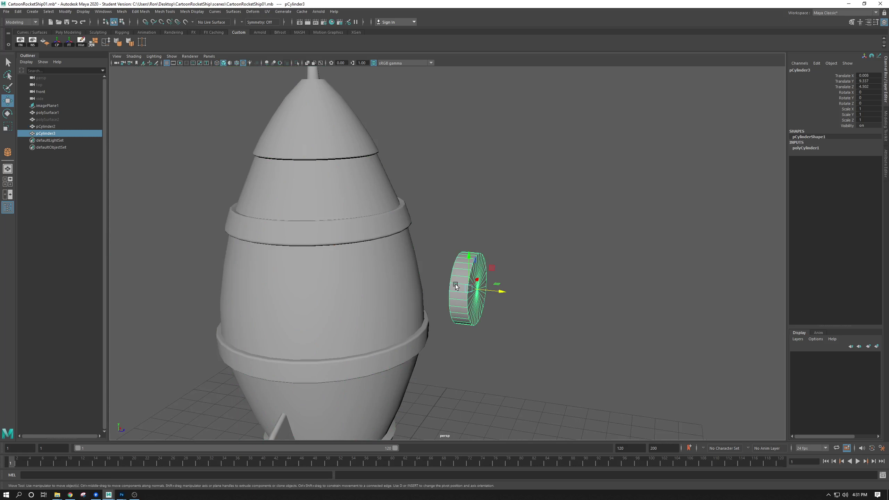
pyautogui.press('space')
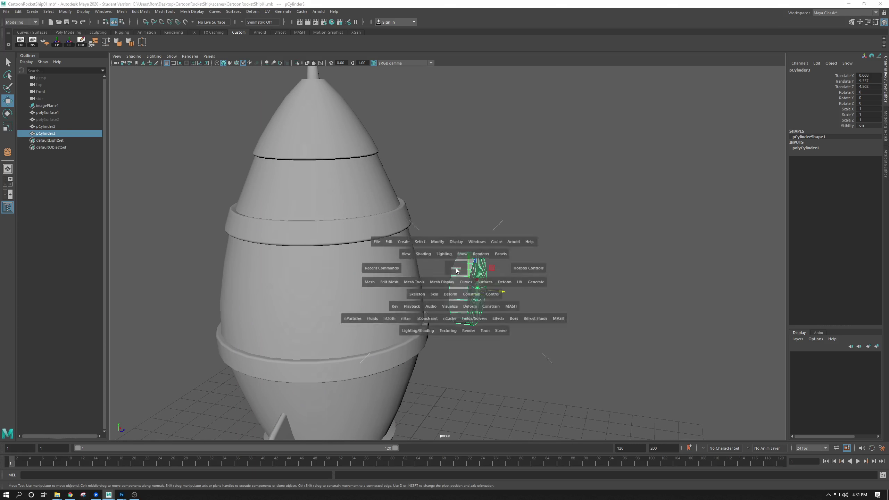
pyautogui.press('space')
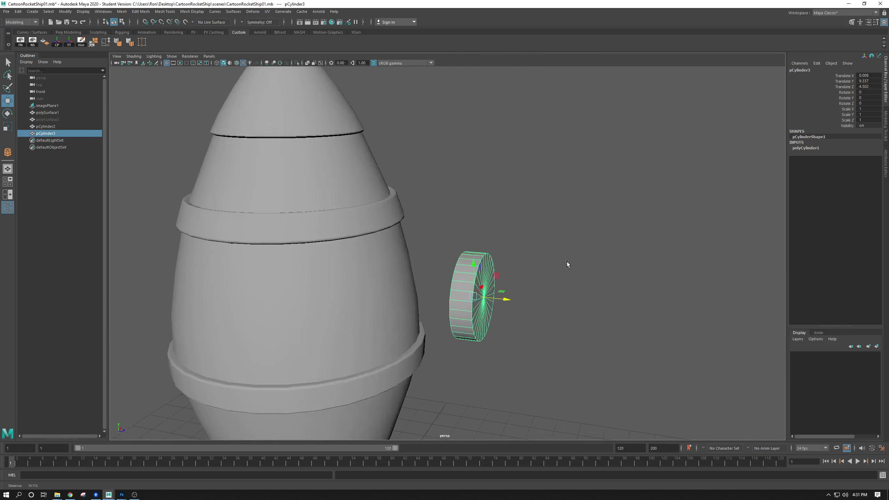
pyautogui.press('f')
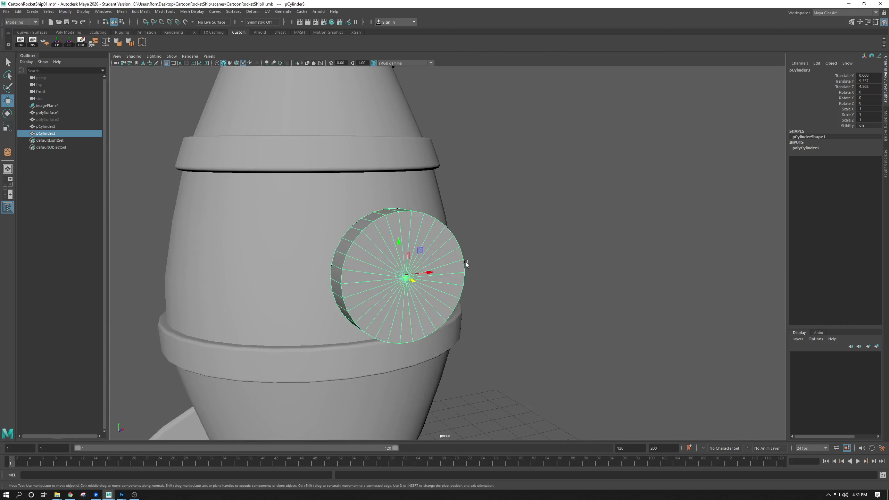
# - Try moving the porthole cylinder sideways off the rocket body to about 4.47 in X, and undo the move
pyautogui.press('space')
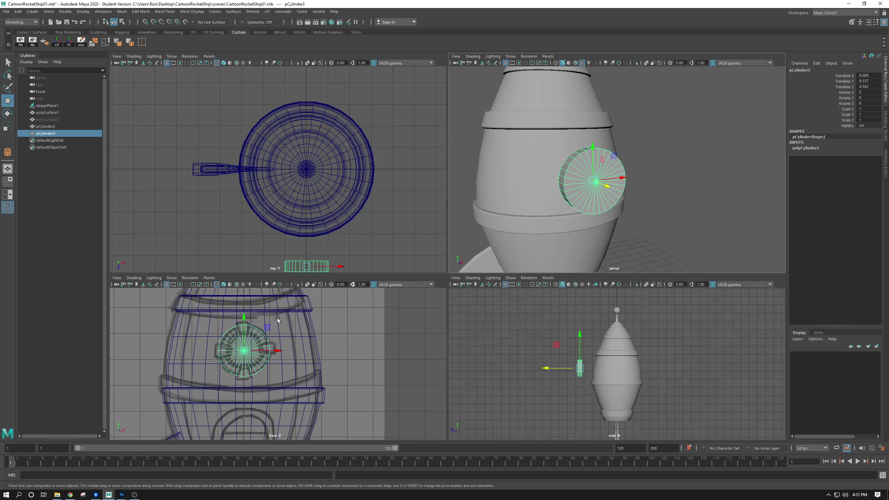
pyautogui.moveTo(280, 349); pyautogui.dragTo(396, 349)
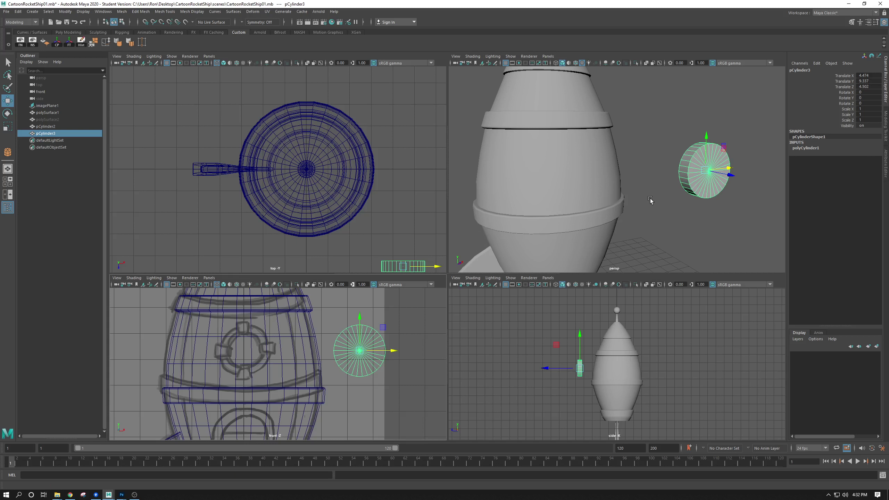
pyautogui.hotkey('ctrl', 'z')
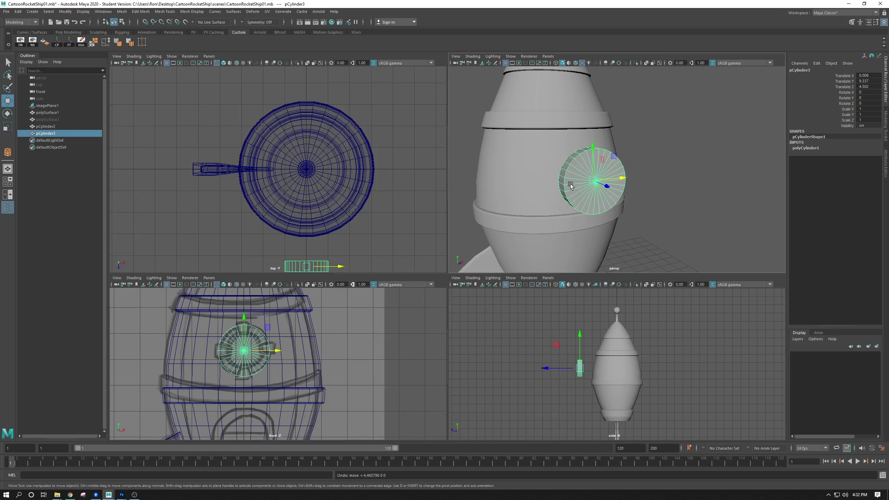
# - Increase the porthole cylinder's cap subdivisions to add one concentric edge ring on each cap
pyautogui.press('space')
pyautogui.keyDown('alt'); pyautogui.moveTo(544, 199); pyautogui.dragTo(469, 201, button='right'); pyautogui.keyUp('alt')
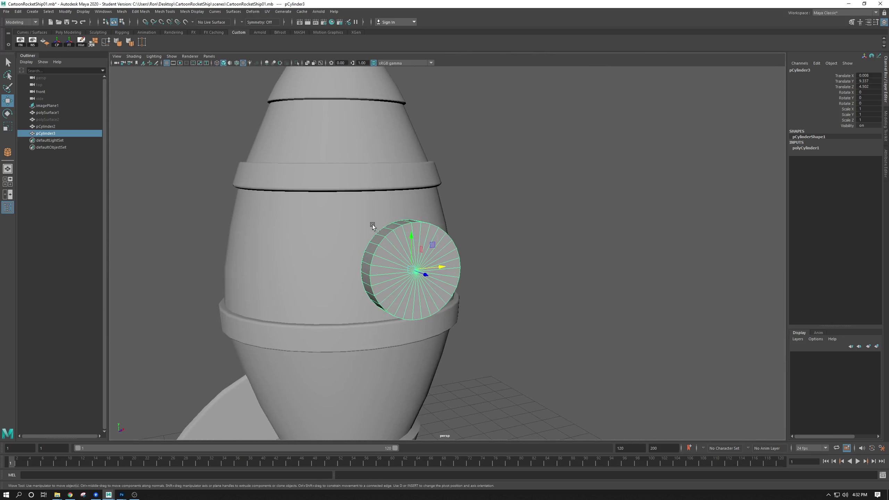
pyautogui.keyDown('alt'); pyautogui.moveTo(373, 225); pyautogui.dragTo(431, 270, button='right'); pyautogui.keyUp('alt')
pyautogui.keyDown('alt'); pyautogui.moveTo(430, 270); pyautogui.dragTo(477, 226, button='middle'); pyautogui.keyUp('alt')
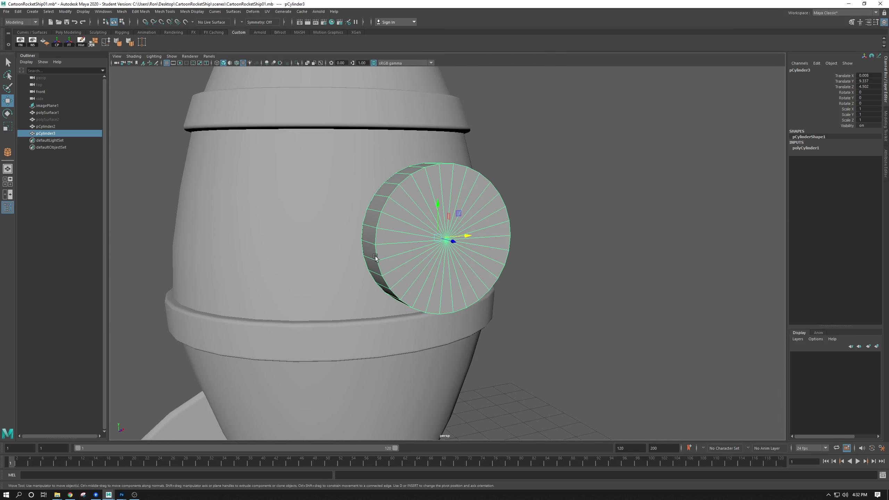
pyautogui.moveTo(385, 203); pyautogui.dragTo(388, 189, button='right')
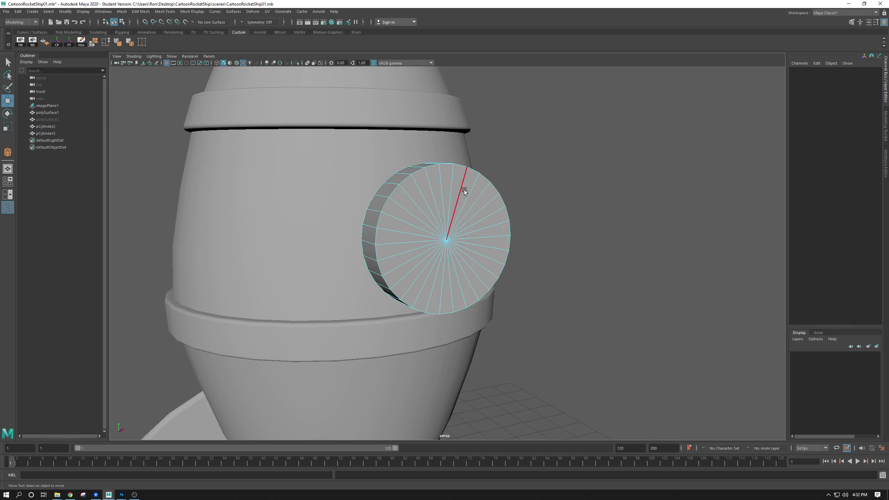
pyautogui.moveTo(464, 189); pyautogui.dragTo(515, 199, button='right')
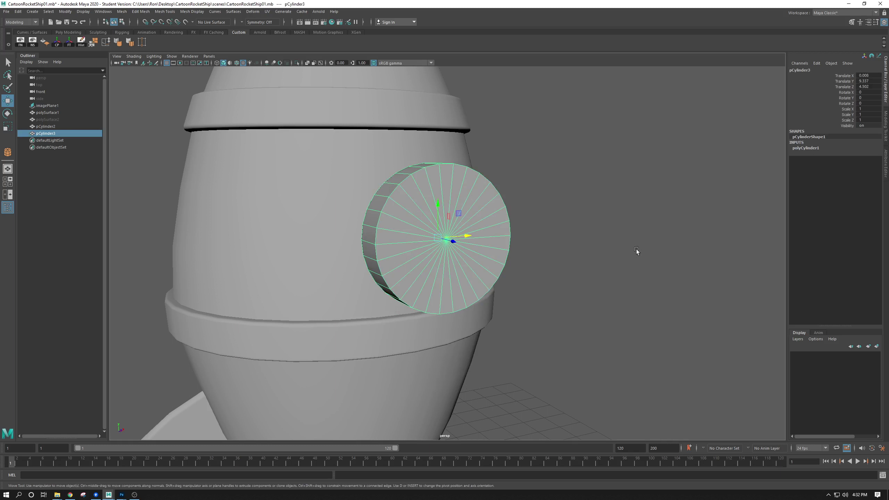
pyautogui.click(805, 149)
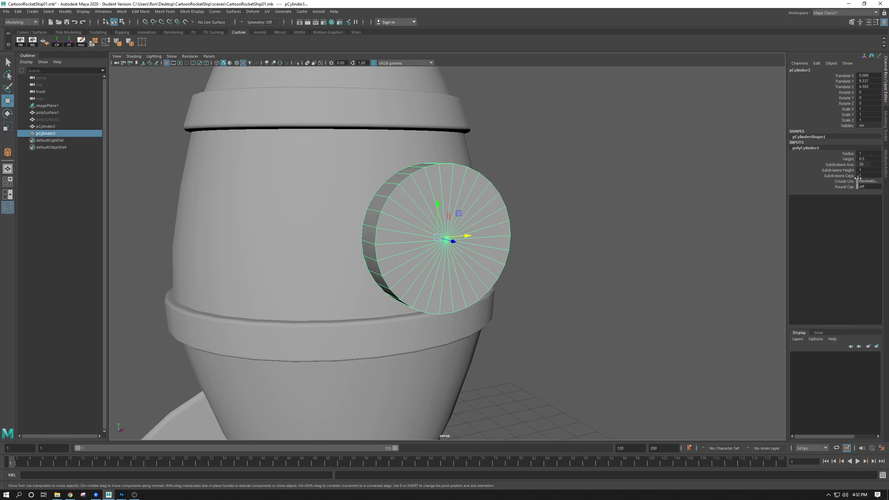
pyautogui.click(847, 176)
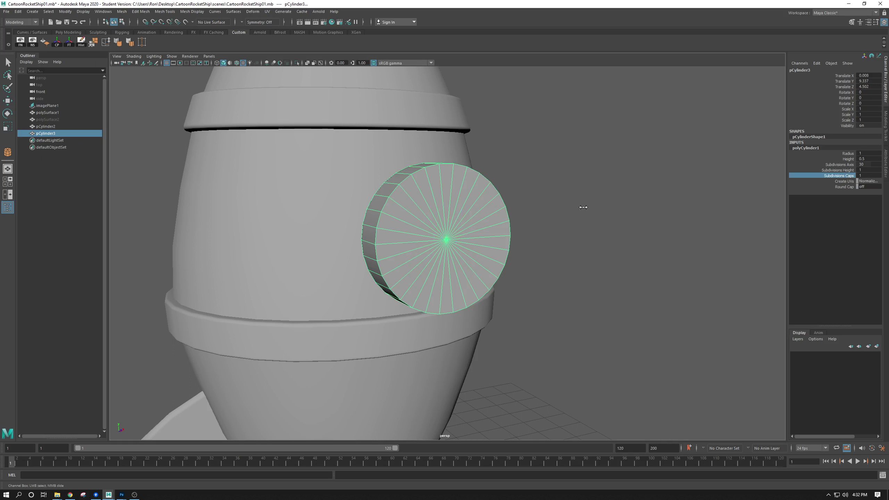
pyautogui.moveTo(583, 207); pyautogui.dragTo(585, 208, button='middle')
pyautogui.moveTo(678, 190); pyautogui.dragTo(681, 196, button='middle')
# - Scale the inner edge ring on the porthole's front cap outward until it sits near the rim
pyautogui.moveTo(425, 204); pyautogui.dragTo(425, 185, button='right')
pyautogui.click(422, 216)
pyautogui.press('w')
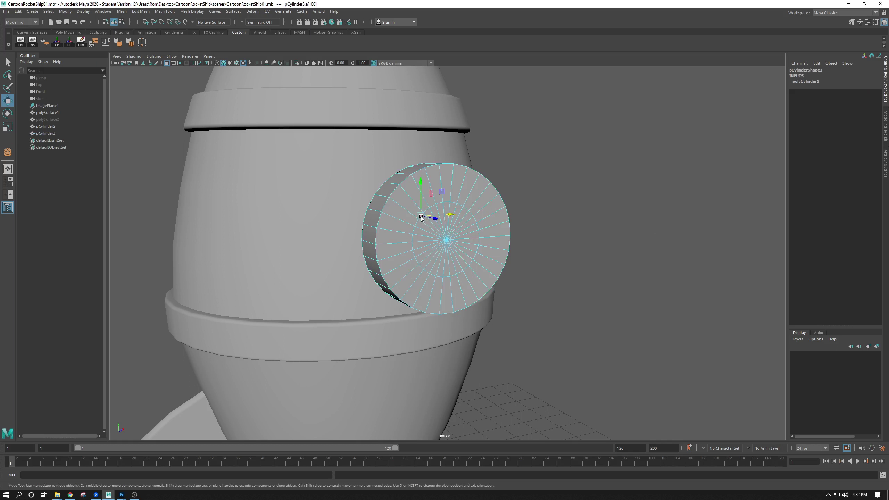
pyautogui.doubleClick(416, 230)
pyautogui.press('r')
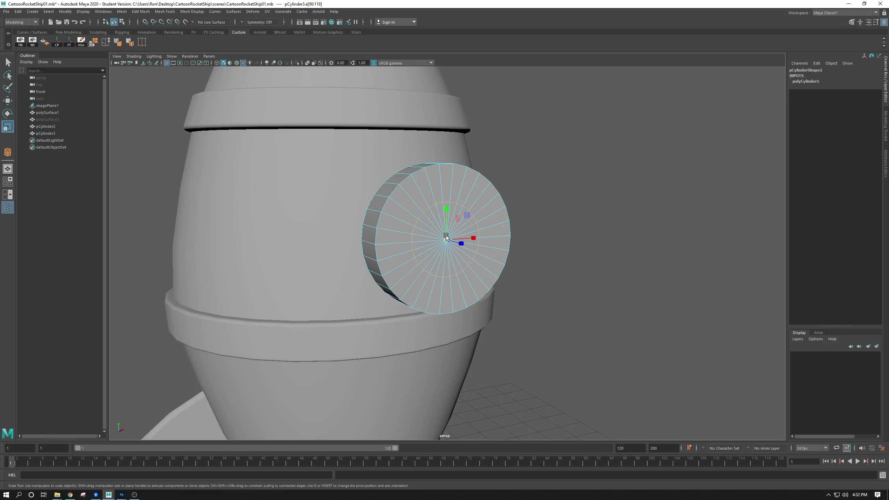
pyautogui.moveTo(446, 236); pyautogui.dragTo(605, 194)
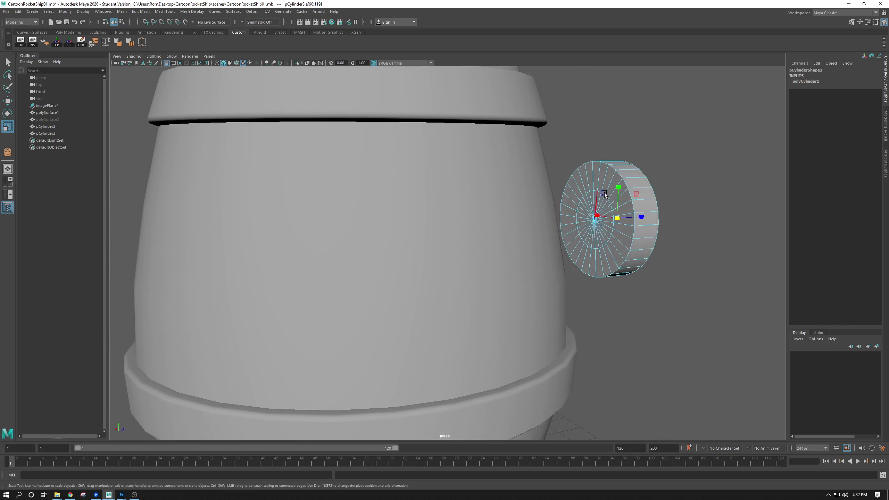
# - Delete the inner edge ring on the porthole's back cap and scale the front ring down slightly, to about 0.97
pyautogui.doubleClick(582, 206)
pyautogui.press('Delete')
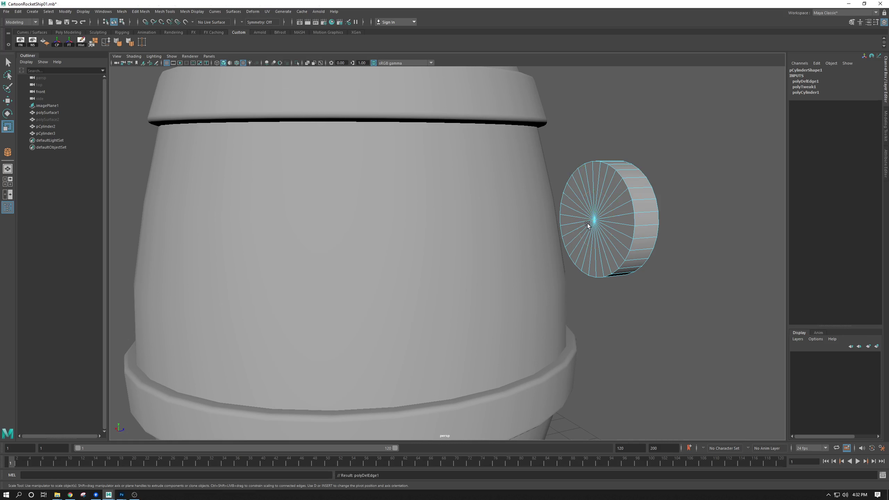
pyautogui.keyDown('alt'); pyautogui.moveTo(588, 224); pyautogui.dragTo(425, 297); pyautogui.keyUp('alt')
pyautogui.doubleClick(343, 201)
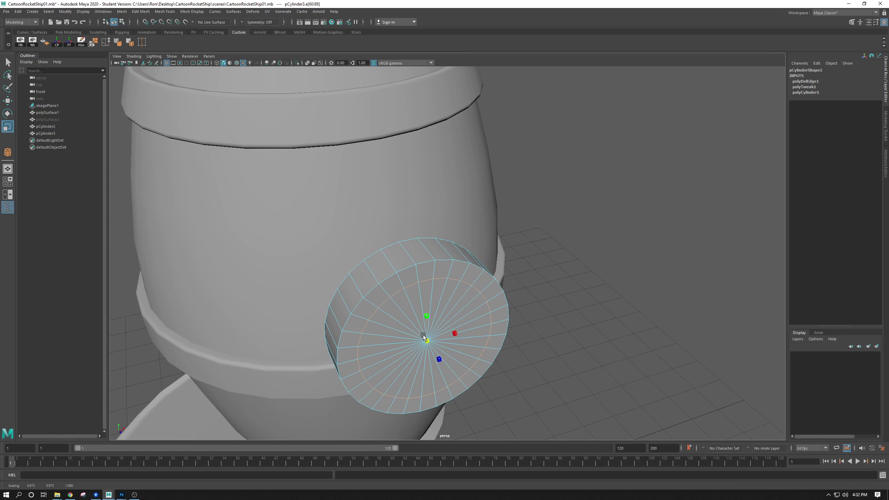
pyautogui.keyDown('alt'); pyautogui.moveTo(425, 338); pyautogui.dragTo(529, 275); pyautogui.keyUp('alt')
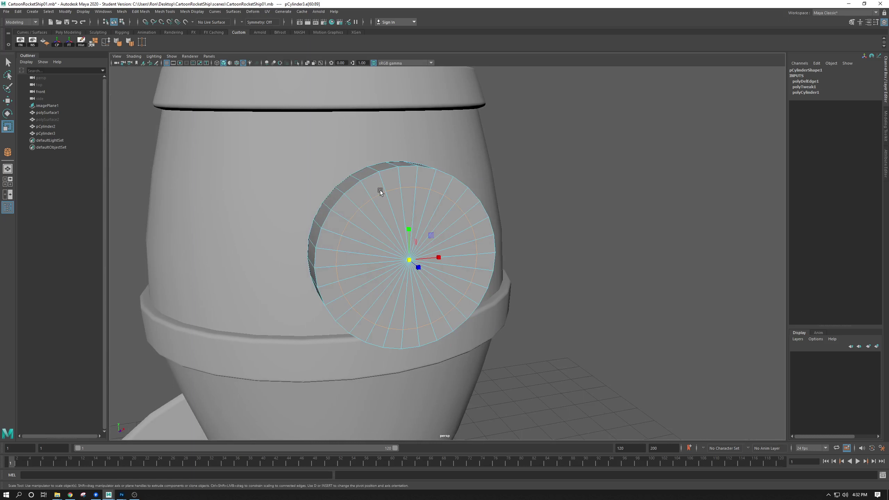
# - Try extruding the outer ring of faces on the porthole's front cap outward by about 0.1, and undo it
pyautogui.moveTo(328, 219); pyautogui.dragTo(336, 227, button='right')
pyautogui.click(336, 228)
pyautogui.keyDown('shift'); pyautogui.doubleClick(329, 242); pyautogui.keyUp('shift')
pyautogui.hotkey('ctrl', 'e')
pyautogui.keyDown('alt'); pyautogui.moveTo(333, 245); pyautogui.dragTo(536, 277); pyautogui.keyUp('alt')
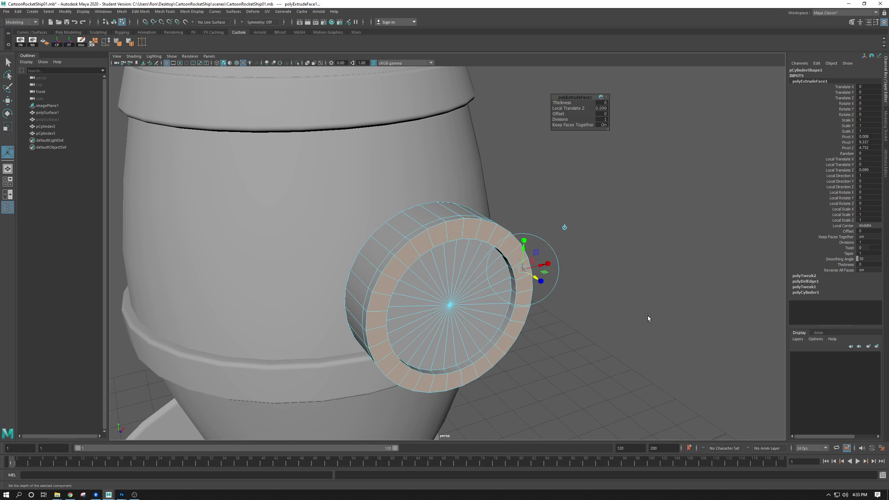
pyautogui.hotkey('ctrl', 'z')
pyautogui.hotkey('ctrl', 'z')
pyautogui.hotkey('ctrl', 'z')
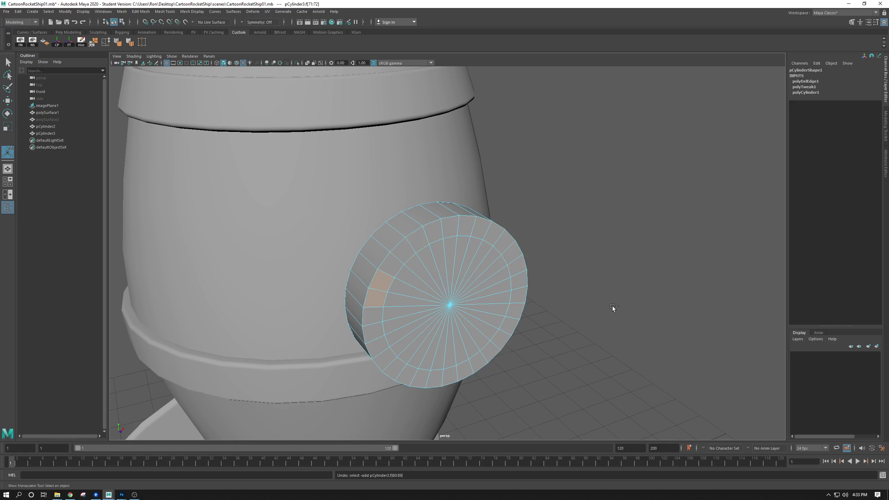
pyautogui.hotkey('ctrl', 'z')
# - Extrude only the inner disc faces of the porthole's front cap inward by about 0.19 to recess the window
pyautogui.keyDown('alt'); pyautogui.moveTo(612, 302); pyautogui.dragTo(575, 280); pyautogui.keyUp('alt')
pyautogui.moveTo(319, 197); pyautogui.dragTo(374, 243)
pyautogui.keyDown('alt'); pyautogui.moveTo(433, 284); pyautogui.dragTo(497, 289); pyautogui.keyUp('alt')
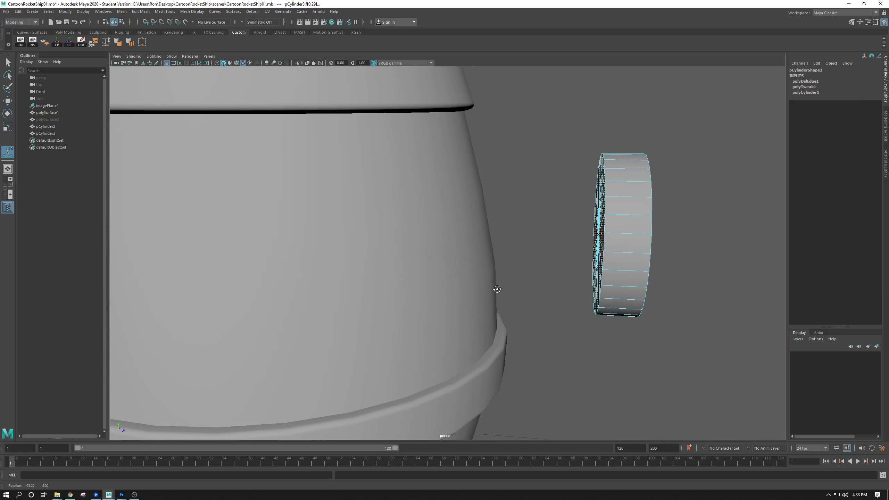
pyautogui.moveTo(567, 133); pyautogui.dragTo(612, 342)
pyautogui.keyDown('alt'); pyautogui.moveTo(612, 341); pyautogui.dragTo(549, 278); pyautogui.keyUp('alt')
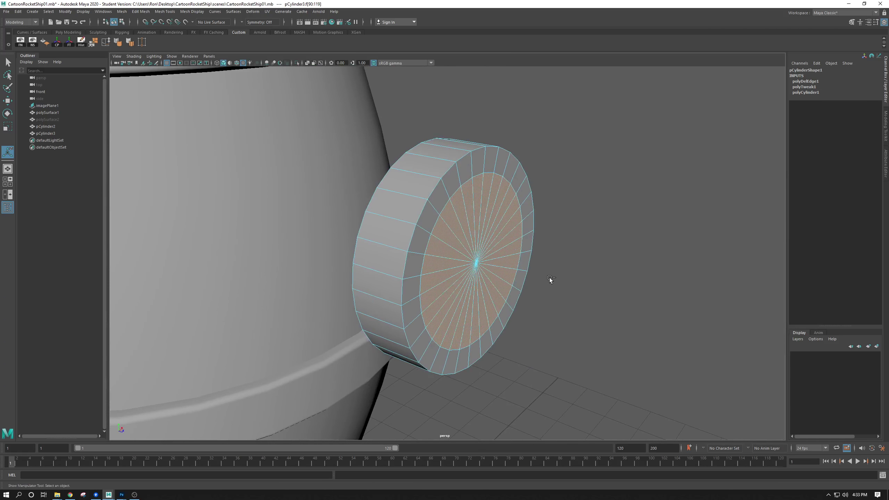
pyautogui.hotkey('ctrl', 'e')
pyautogui.moveTo(522, 240); pyautogui.dragTo(501, 239)
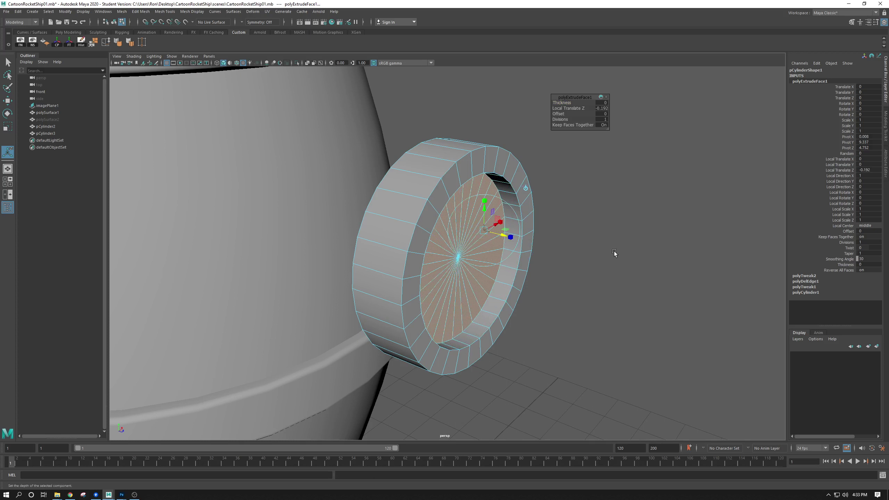
pyautogui.click(613, 255)
pyautogui.keyDown('alt'); pyautogui.moveTo(614, 254); pyautogui.dragTo(556, 245); pyautogui.keyUp('alt')
# - Bevel the porthole's inner opening edge loop and outer front rim edge loop together, using 2 segments and a fraction of 0.5
pyautogui.moveTo(469, 185); pyautogui.dragTo(466, 171, button='right')
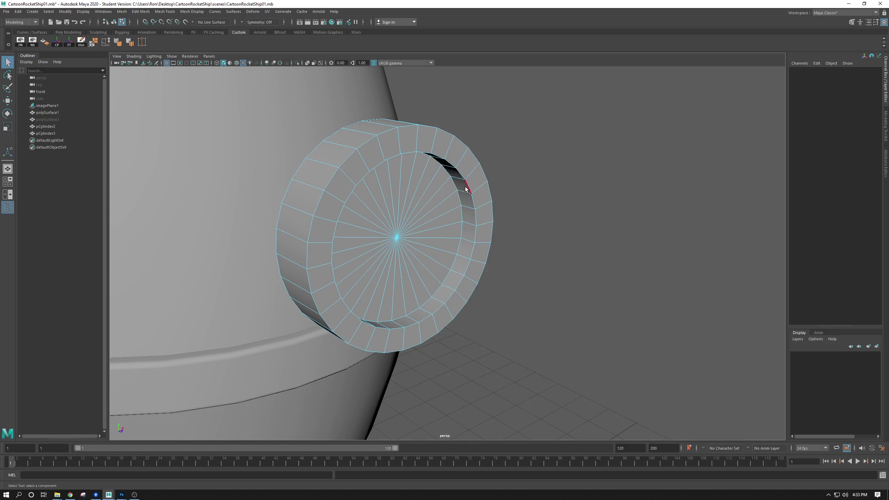
pyautogui.doubleClick(466, 188)
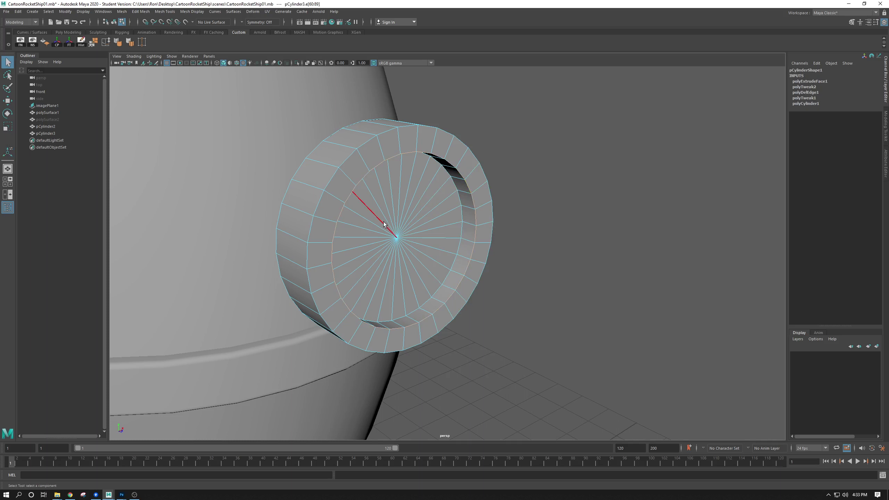
pyautogui.keyDown('shift'); pyautogui.doubleClick(368, 145); pyautogui.keyUp('shift')
pyautogui.hotkey('ctrl', 'b')
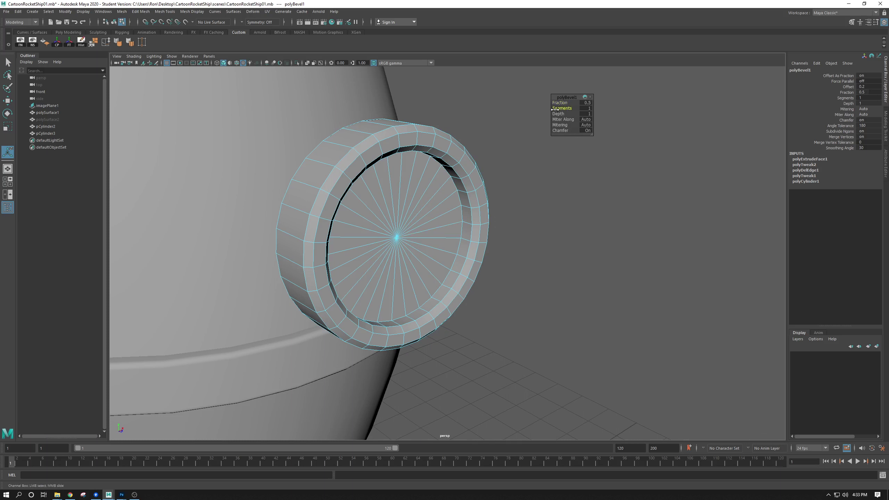
pyautogui.moveTo(557, 108); pyautogui.dragTo(558, 109)
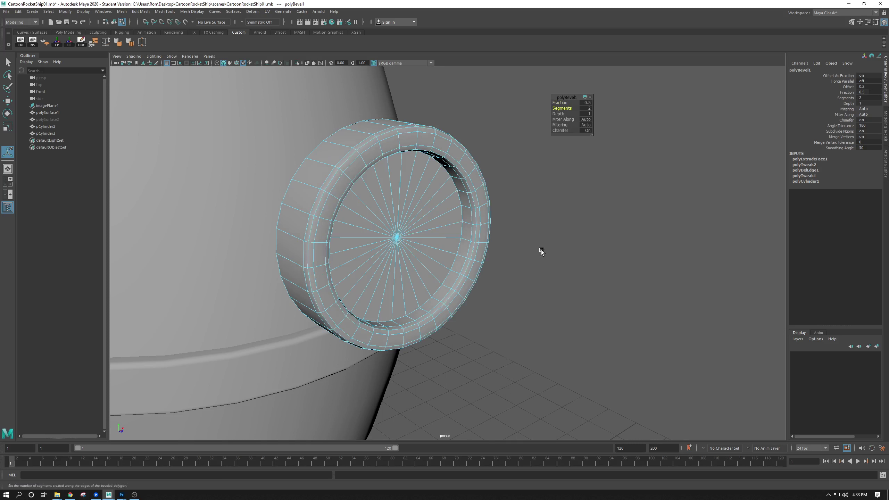
pyautogui.keyDown('alt'); pyautogui.moveTo(542, 252); pyautogui.dragTo(503, 241); pyautogui.keyUp('alt')
pyautogui.keyDown('alt'); pyautogui.moveTo(488, 203); pyautogui.dragTo(525, 248, button='middle'); pyautogui.keyUp('alt')
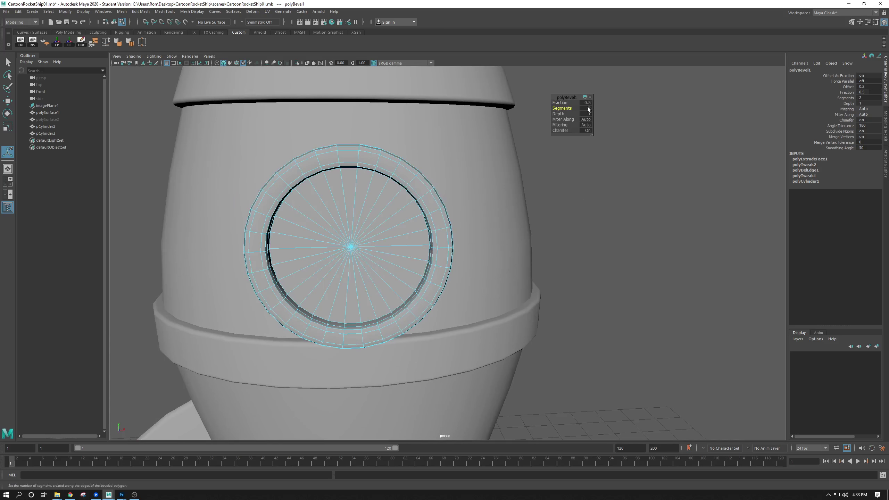
pyautogui.click(623, 231)
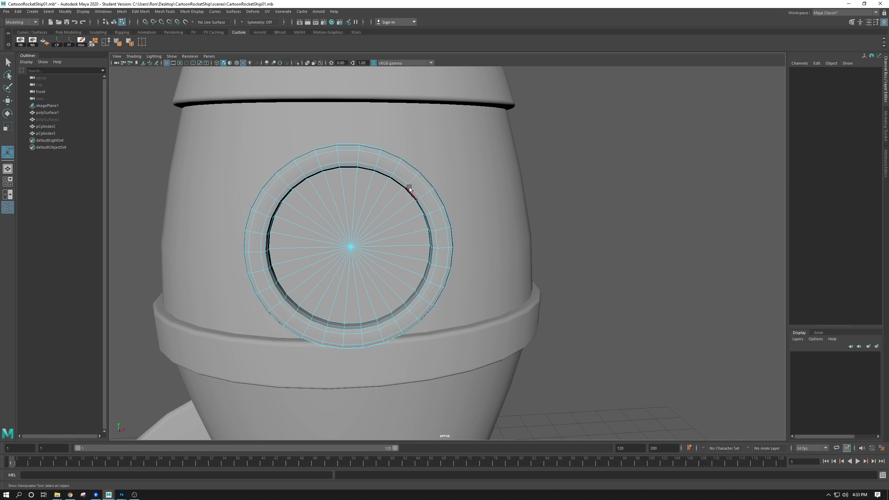
# - Return to object mode and compare the bevelled porthole with the reference sketch in the front view
pyautogui.moveTo(409, 189); pyautogui.dragTo(435, 177, button='right')
pyautogui.click(575, 214)
pyautogui.keyDown('alt'); pyautogui.moveTo(575, 214); pyautogui.dragTo(545, 204, button='right'); pyautogui.keyUp('alt')
pyautogui.keyDown('alt'); pyautogui.moveTo(489, 202); pyautogui.dragTo(476, 189); pyautogui.keyUp('alt')
pyautogui.press('space')
pyautogui.press('space')
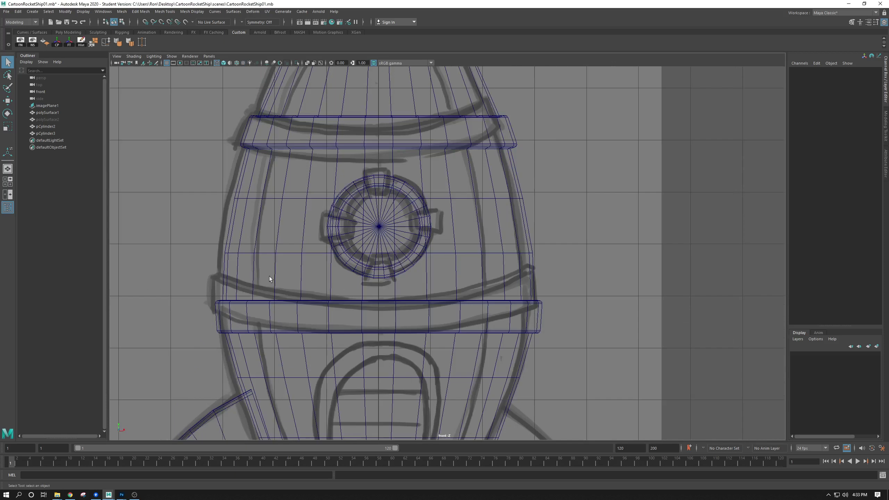
pyautogui.scroll(3, 363, 318)
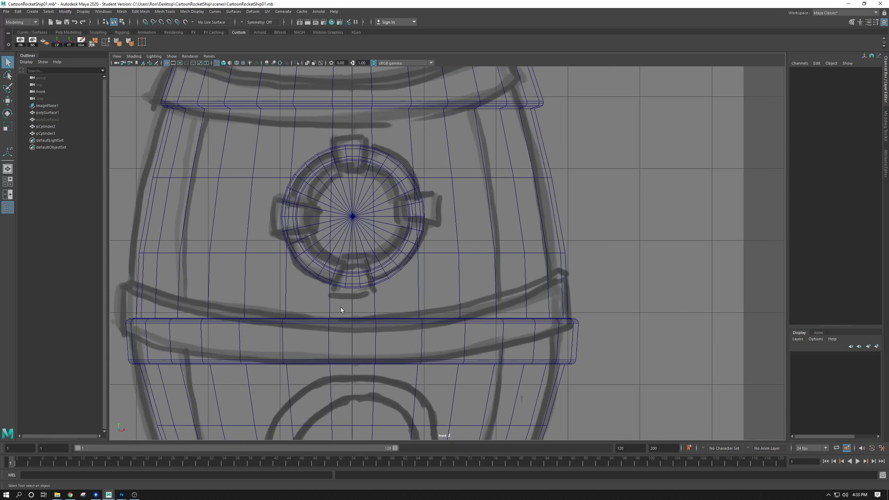
pyautogui.press('space')
pyautogui.keyDown('alt'); pyautogui.moveTo(591, 172); pyautogui.dragTo(591, 241, button='right'); pyautogui.keyUp('alt')
pyautogui.click(539, 217)
pyautogui.press('space')
pyautogui.keyDown('alt'); pyautogui.moveTo(388, 308); pyautogui.dragTo(254, 124, button='right'); pyautogui.keyUp('alt')
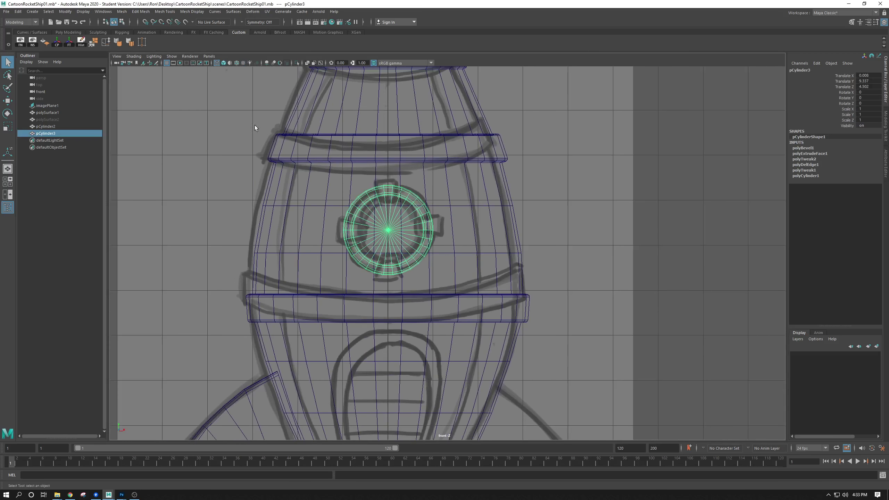
# - Create a polygon cube about 0.75 wide and 0.70 high over the left clip of the porthole in the front-view sketch
pyautogui.click(33, 12)
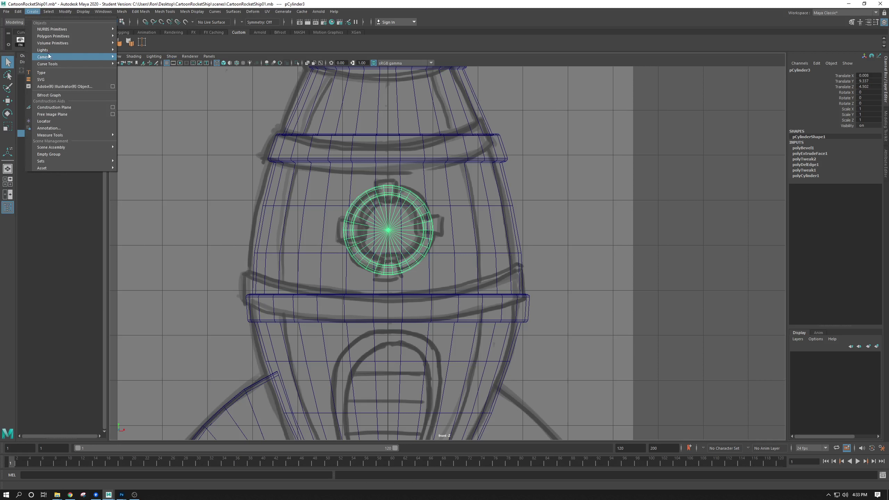
pyautogui.moveTo(52, 37)
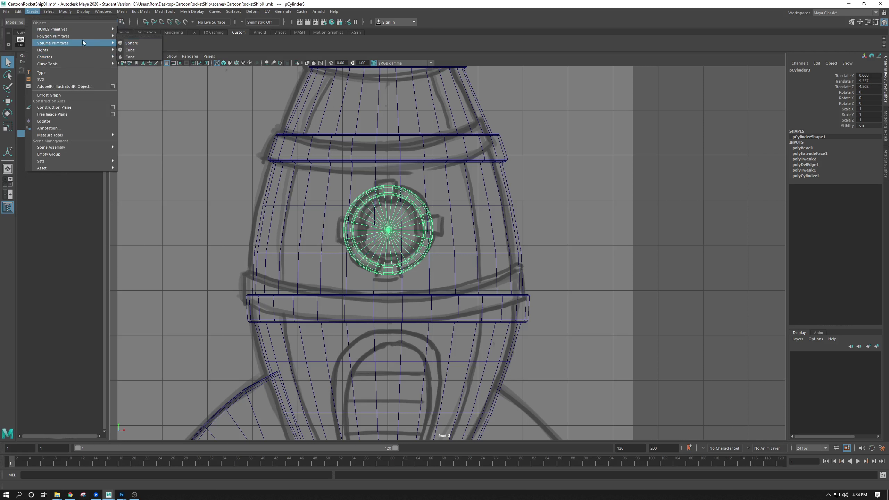
pyautogui.click(134, 43)
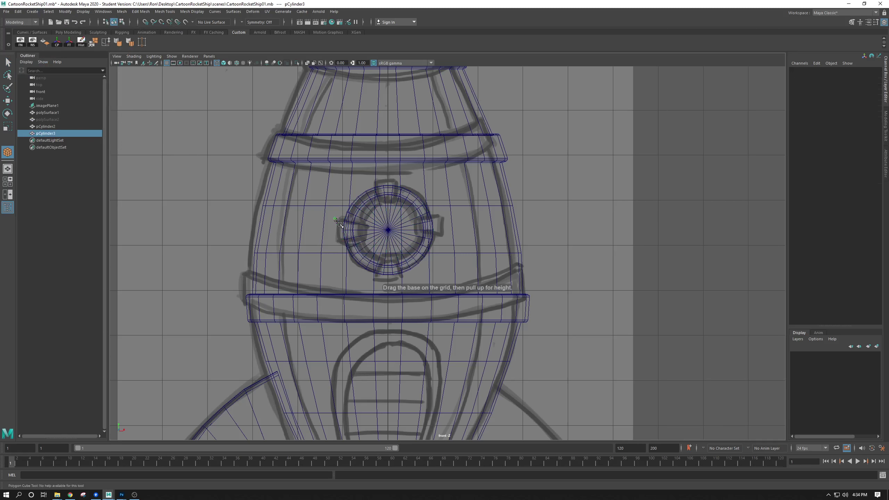
pyautogui.moveTo(364, 245); pyautogui.dragTo(363, 244)
pyautogui.press('space')
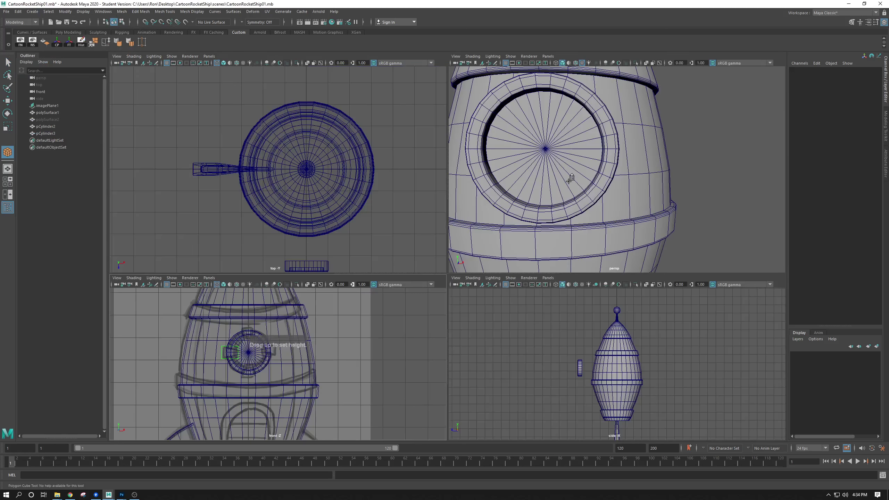
pyautogui.press('space')
pyautogui.keyDown('alt'); pyautogui.moveTo(560, 190); pyautogui.dragTo(524, 190, button='right'); pyautogui.keyUp('alt')
pyautogui.keyDown('alt'); pyautogui.moveTo(437, 168); pyautogui.dragTo(504, 196); pyautogui.keyUp('alt')
pyautogui.press('4')
pyautogui.keyDown('alt'); pyautogui.moveTo(415, 266); pyautogui.dragTo(289, 228, button='right'); pyautogui.keyUp('alt')
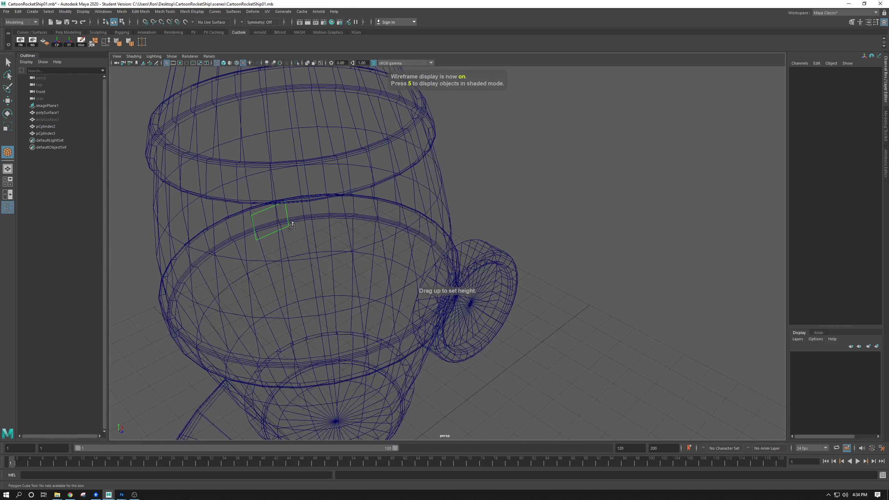
# - Move the cube forward to the porthole's left edge and scale its depth to about 1.05 so it encloses the ring's thickness
pyautogui.press('w')
pyautogui.moveTo(292, 234)
pyautogui.mouseDown()
pyautogui.moveTo(449, 338)
pyautogui.moveTo(435, 318)
pyautogui.moveTo(443, 324)
pyautogui.mouseUp()
pyautogui.press('6')
pyautogui.press('r')
pyautogui.press('w')
pyautogui.keyDown('alt'); pyautogui.moveTo(404, 294); pyautogui.dragTo(439, 314); pyautogui.keyUp('alt')
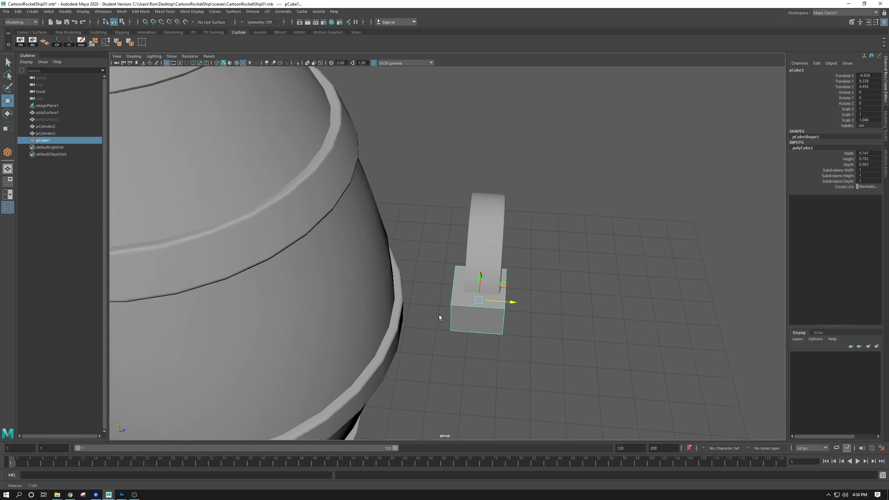
# - Align the porthole and the clip cube in the top view at Translate Z 5, with the cube at Translate X -1
pyautogui.press('space')
pyautogui.press('space')
pyautogui.scroll(-5, 365, 210)
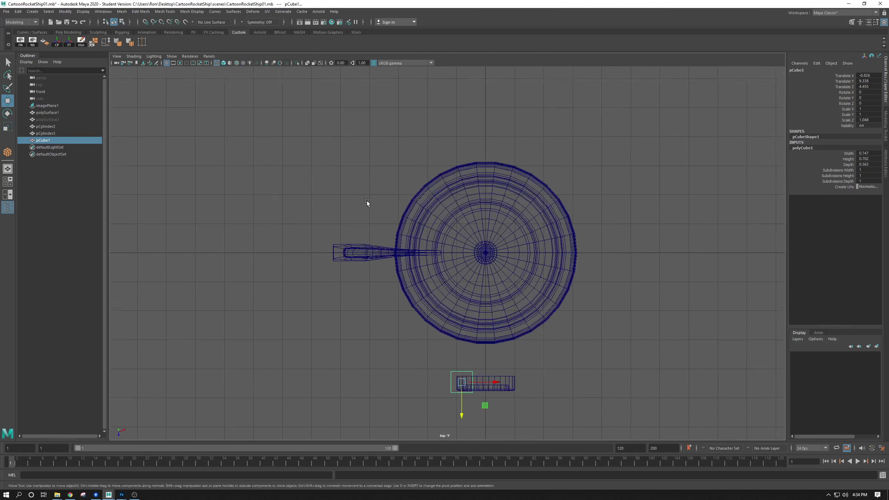
pyautogui.keyDown('alt'); pyautogui.moveTo(367, 202); pyautogui.dragTo(311, 126, button='middle'); pyautogui.keyUp('alt')
pyautogui.scroll(2, 357, 210)
pyautogui.click(403, 293)
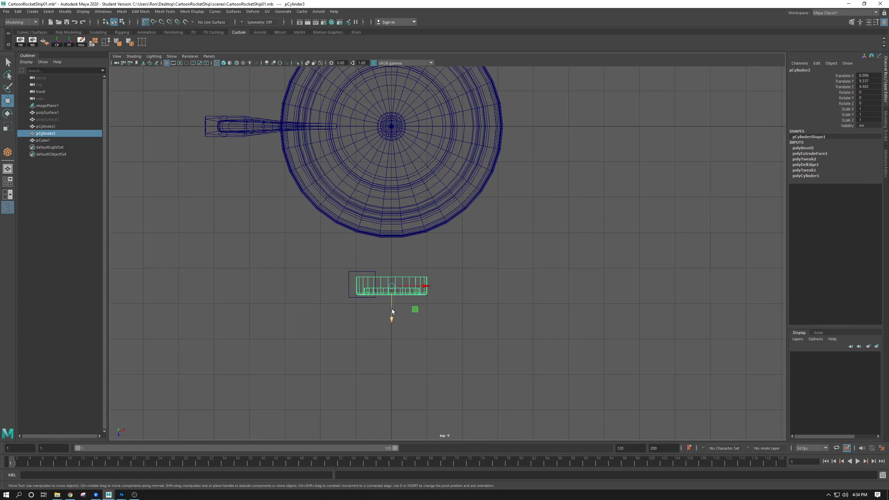
pyautogui.moveTo(392, 310); pyautogui.dragTo(366, 300)
pyautogui.click(361, 271)
# - Examine how the clip cube lines up with the porthole ring in the top and perspective views, in wireframe and shaded display
pyautogui.press('space')
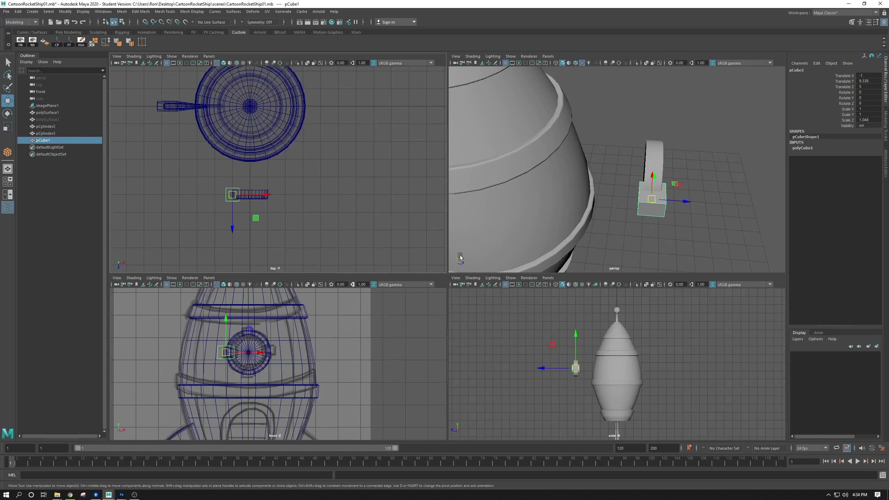
pyautogui.press('space')
pyautogui.press('space')
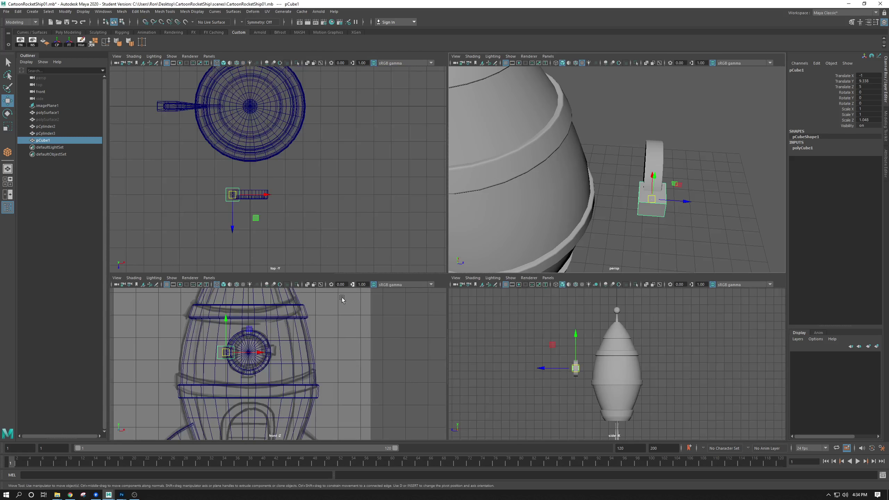
pyautogui.keyDown('alt'); pyautogui.moveTo(263, 213); pyautogui.dragTo(345, 260, button='right'); pyautogui.keyUp('alt')
pyautogui.keyDown('alt'); pyautogui.moveTo(219, 221); pyautogui.dragTo(295, 170, button='middle'); pyautogui.keyUp('alt')
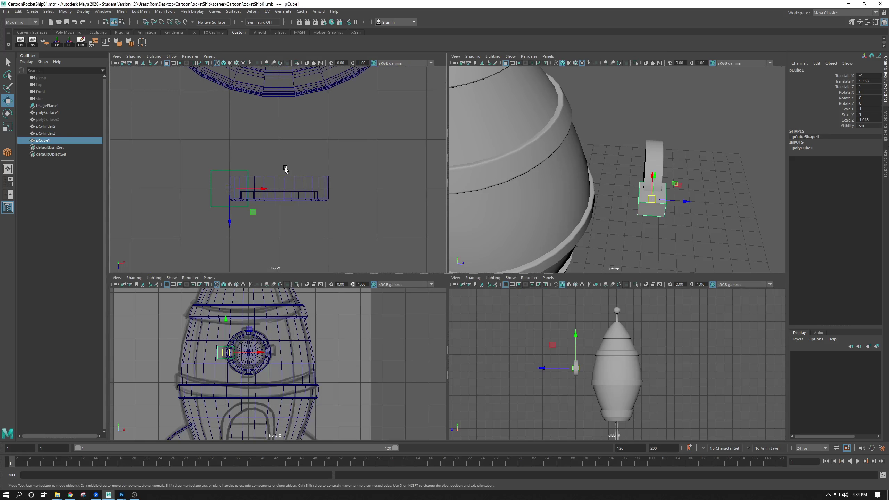
pyautogui.moveTo(285, 170); pyautogui.dragTo(278, 208)
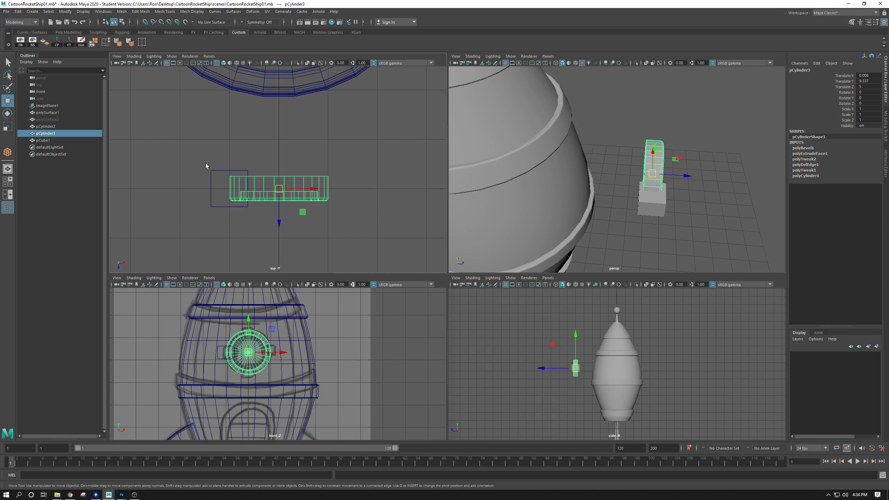
pyautogui.moveTo(202, 193); pyautogui.dragTo(223, 217)
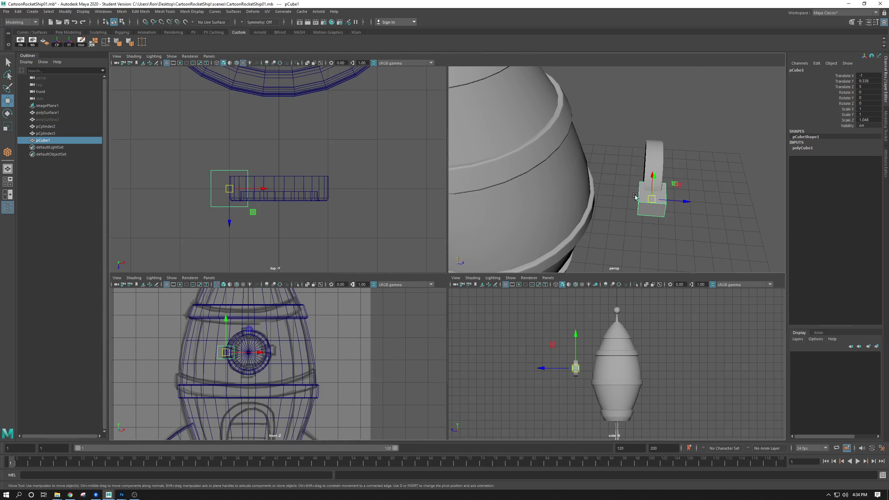
pyautogui.press('space')
pyautogui.keyDown('alt'); pyautogui.moveTo(586, 199); pyautogui.dragTo(368, 167); pyautogui.keyUp('alt')
pyautogui.press('4')
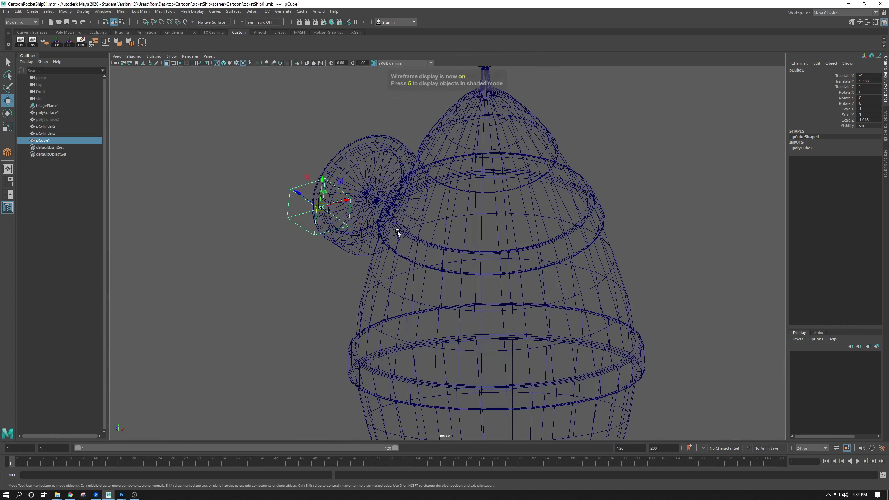
pyautogui.keyDown('alt'); pyautogui.moveTo(343, 227); pyautogui.dragTo(439, 266); pyautogui.keyUp('alt')
pyautogui.press('5')
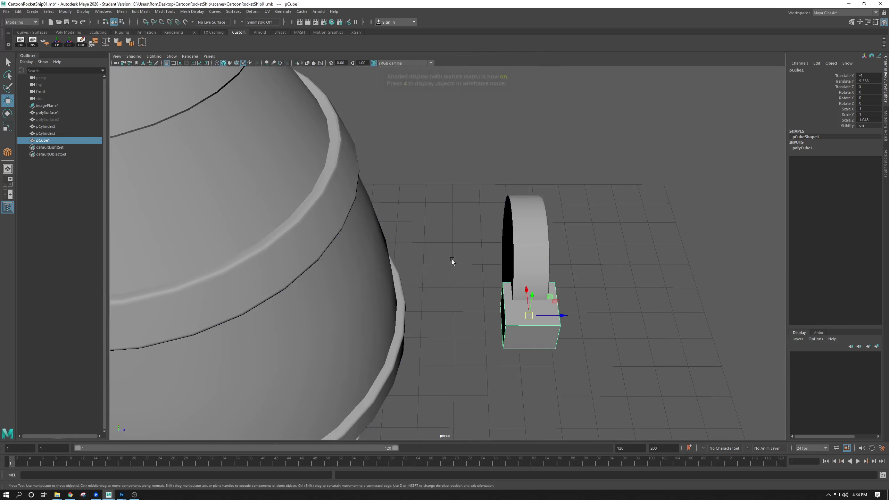
# - Move the cube's rear inner vertical edge towards the porthole's centre along X so the inner end slants
pyautogui.moveTo(451, 260)
pyautogui.keyDown('alt'); pyautogui.mouseDown(button='right')
pyautogui.moveTo(504, 261)
pyautogui.moveTo(539, 302)
pyautogui.mouseUp(button='right'); pyautogui.keyUp('alt')
pyautogui.keyDown('alt'); pyautogui.moveTo(538, 302); pyautogui.dragTo(566, 300); pyautogui.keyUp('alt')
pyautogui.rightClick(521, 266)
pyautogui.click(521, 245)
pyautogui.click(522, 266)
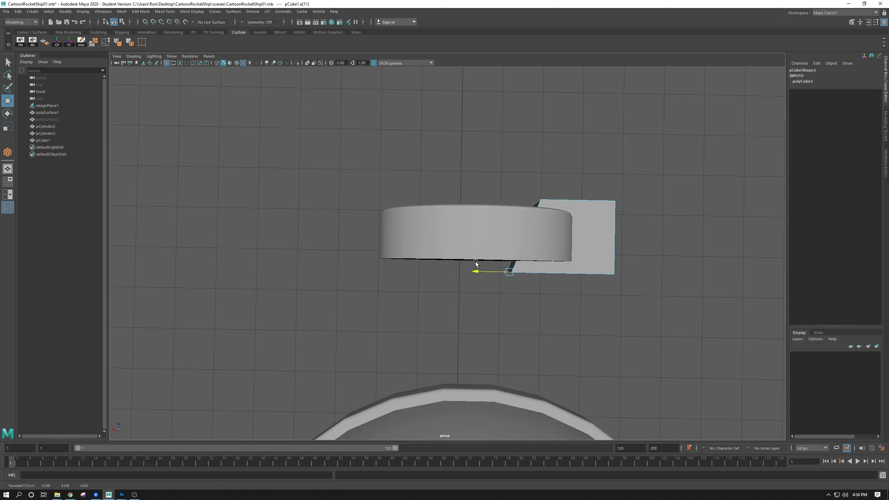
pyautogui.keyDown('alt'); pyautogui.moveTo(475, 261); pyautogui.dragTo(453, 252); pyautogui.keyUp('alt')
# - Move the cube's back face forward until it is flush with the back of the porthole ring
pyautogui.moveTo(453, 252); pyautogui.dragTo(471, 245, button='right')
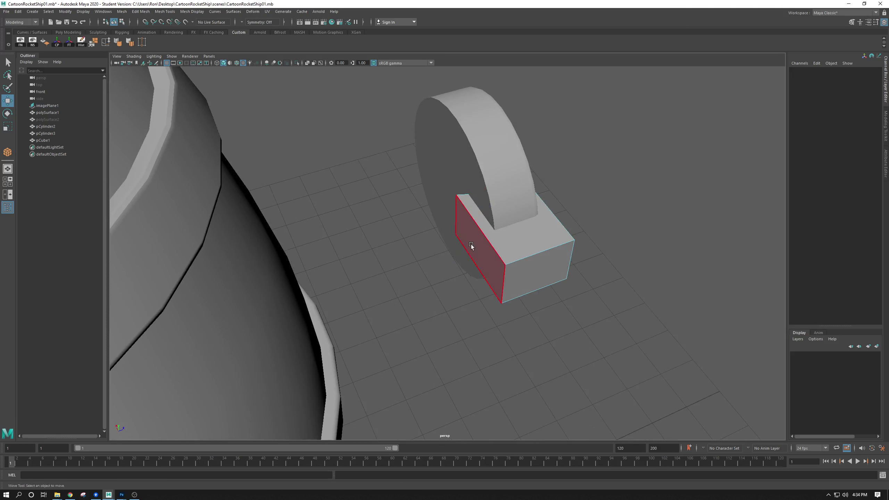
pyautogui.click(470, 244)
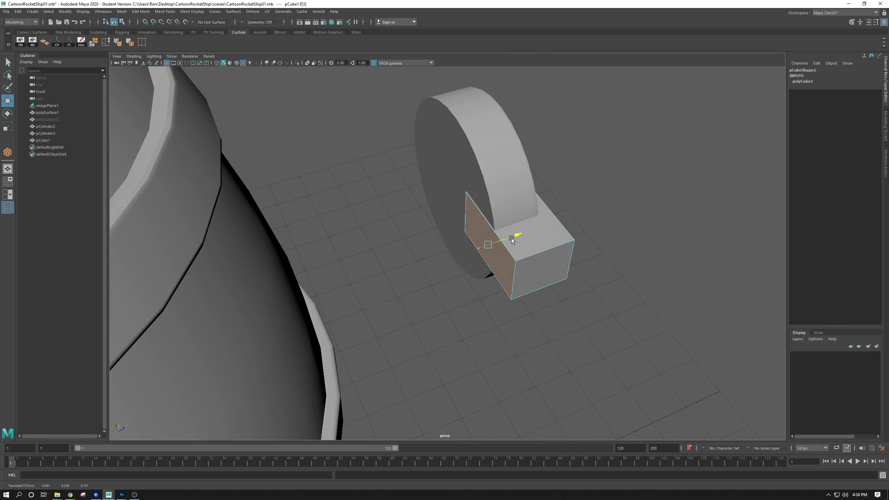
pyautogui.keyDown('alt'); pyautogui.moveTo(510, 238); pyautogui.dragTo(385, 252); pyautogui.keyUp('alt')
pyautogui.press('space')
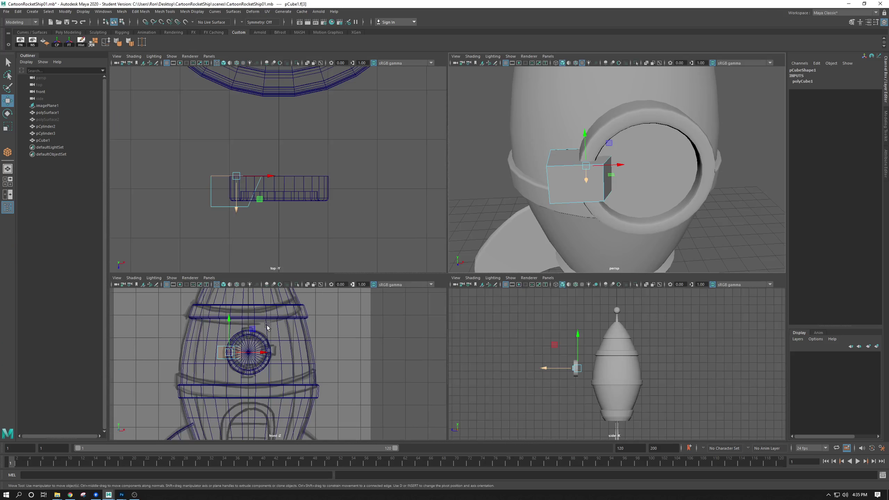
# - Move the cube's outer end face inward along X to match the clip's outer edge in the sketch
pyautogui.keyDown('alt'); pyautogui.moveTo(194, 318); pyautogui.dragTo(285, 346, button='right'); pyautogui.keyUp('alt')
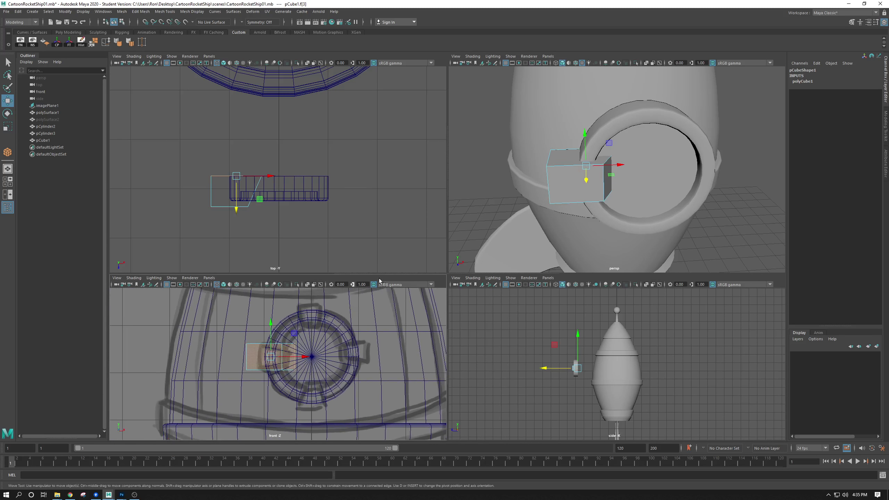
pyautogui.keyDown('alt'); pyautogui.moveTo(512, 205); pyautogui.dragTo(562, 185); pyautogui.keyUp('alt')
pyautogui.click(597, 191)
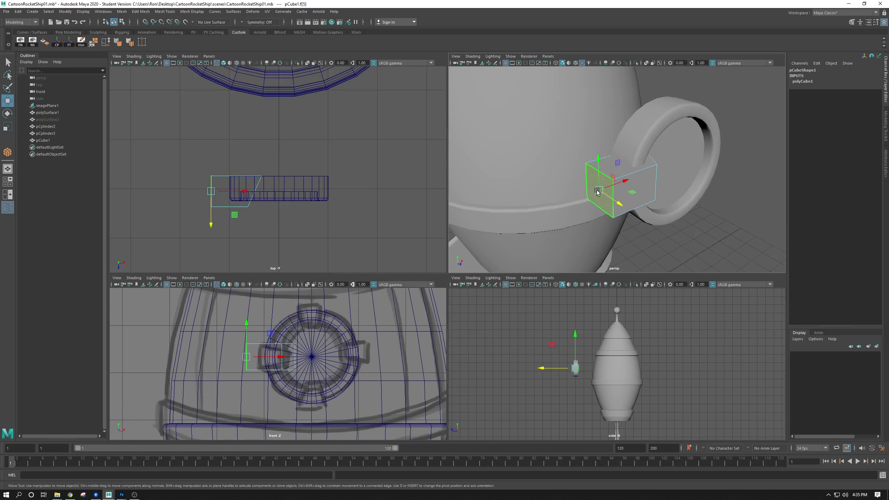
pyautogui.moveTo(630, 180); pyautogui.dragTo(641, 180)
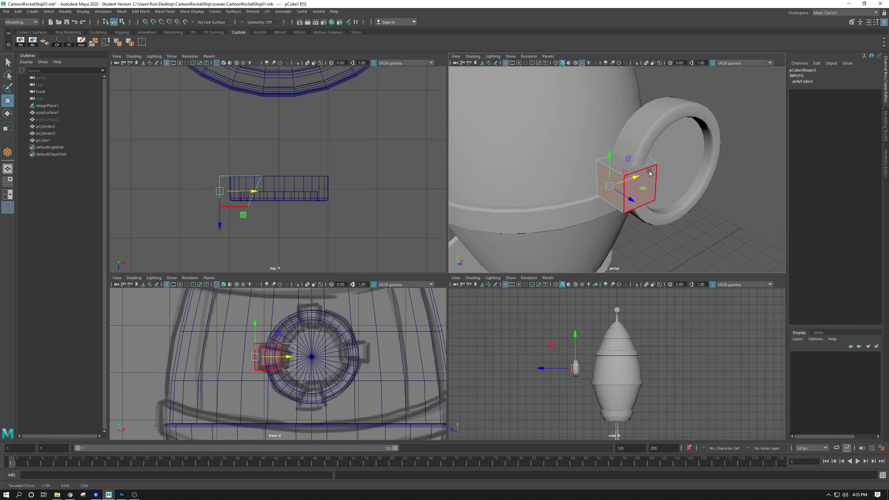
# - Return the clip cube to object mode and scale its height to about 0.69
pyautogui.moveTo(649, 172); pyautogui.dragTo(621, 149, button='right')
pyautogui.press('r')
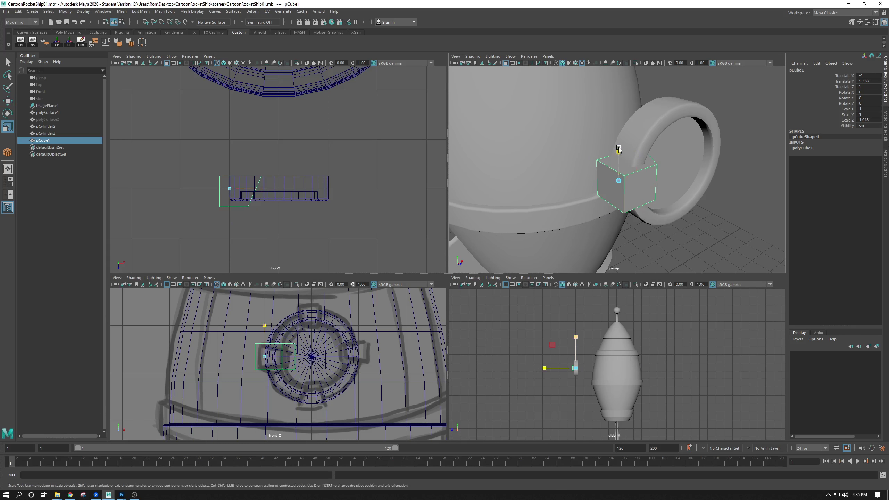
pyautogui.moveTo(618, 150); pyautogui.dragTo(599, 215)
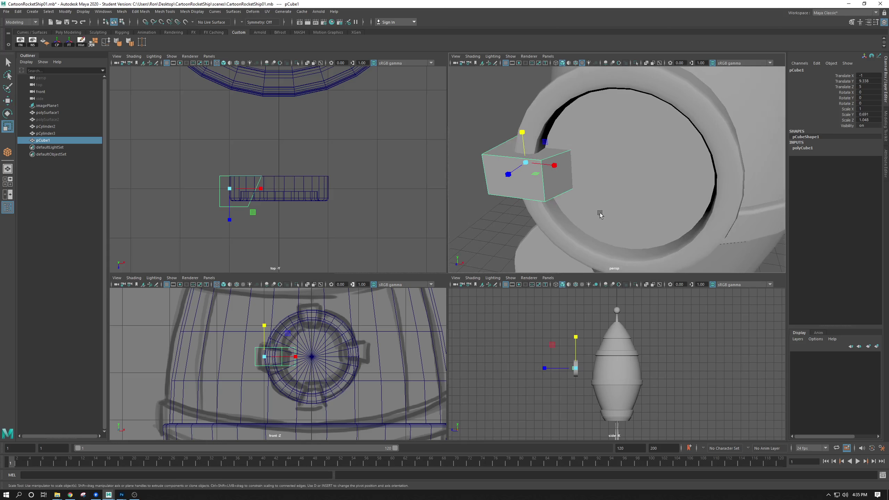
# - Scale the clip cube's inner end face down vertically so the clip tapers towards the porthole's centre
pyautogui.moveTo(561, 180); pyautogui.dragTo(562, 195, button='right')
pyautogui.click(558, 185)
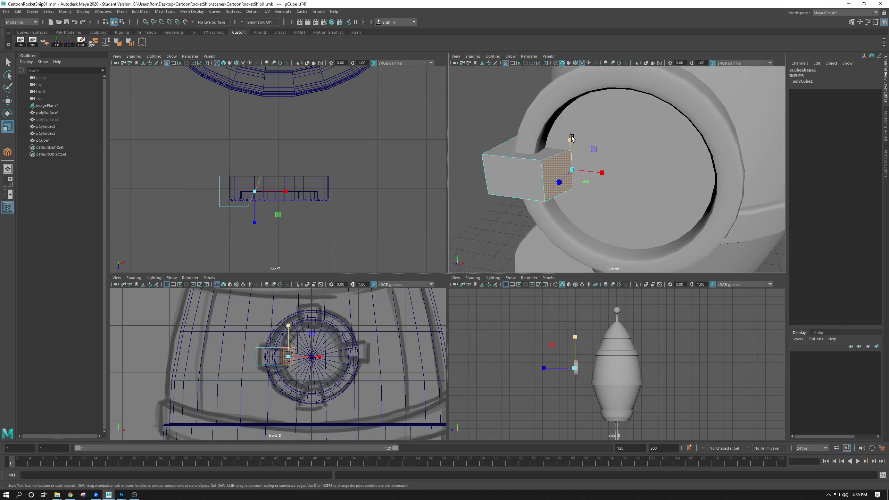
pyautogui.moveTo(570, 138); pyautogui.dragTo(570, 170)
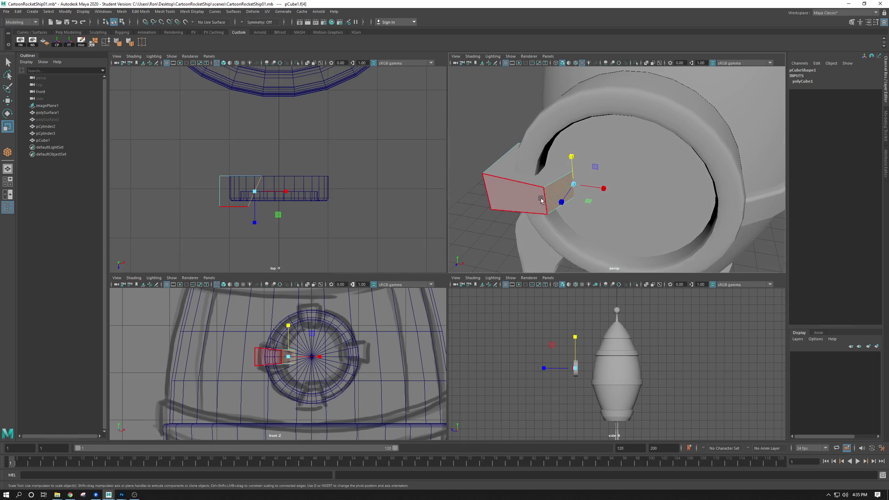
# - Move the clip cube's inner end face slightly outward along X and return the cube to object mode
pyautogui.moveTo(541, 198)
pyautogui.keyDown('alt'); pyautogui.mouseDown()
pyautogui.moveTo(597, 206)
pyautogui.moveTo(605, 218)
pyautogui.moveTo(579, 194)
pyautogui.moveTo(553, 204)
pyautogui.mouseUp(); pyautogui.keyUp('alt')
pyautogui.click(599, 220)
pyautogui.keyDown('alt'); pyautogui.moveTo(599, 220); pyautogui.dragTo(599, 164); pyautogui.keyUp('alt')
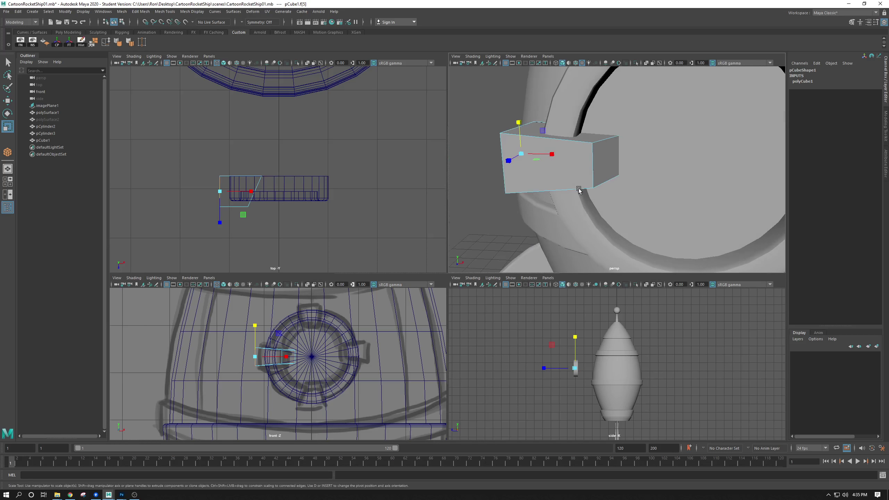
pyautogui.click(601, 163)
pyautogui.press('w')
pyautogui.moveTo(654, 157); pyautogui.dragTo(641, 157)
pyautogui.moveTo(587, 169); pyautogui.dragTo(542, 147, button='right')
pyautogui.click(465, 145)
pyautogui.click(526, 155)
# - Bevel the clip's front outer vertical edge with a fraction of 0.5 and 4 segments
pyautogui.keyDown('alt'); pyautogui.moveTo(529, 161); pyautogui.dragTo(591, 210); pyautogui.keyUp('alt')
pyautogui.keyDown('alt'); pyautogui.moveTo(532, 178); pyautogui.dragTo(505, 165); pyautogui.keyUp('alt')
pyautogui.press('space')
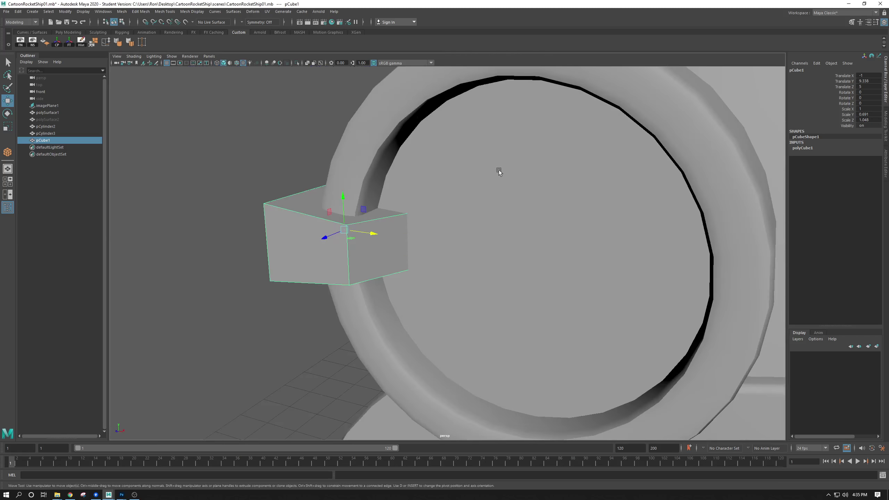
pyautogui.scroll(5, 515, 179)
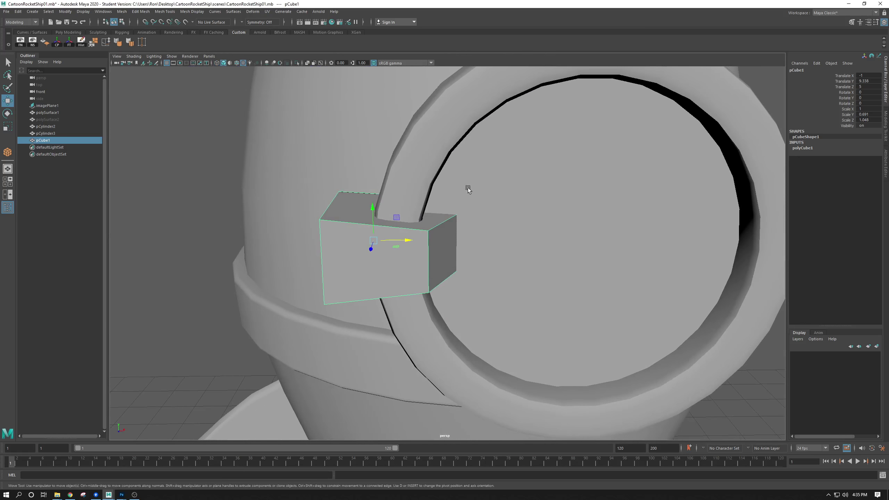
pyautogui.scroll(-2, 468, 188)
pyautogui.keyDown('alt'); pyautogui.moveTo(376, 228); pyautogui.dragTo(431, 228); pyautogui.keyUp('alt')
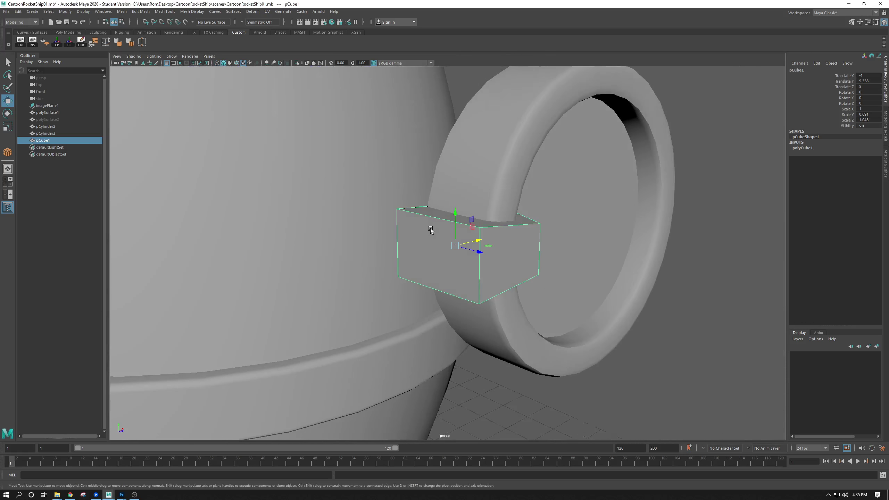
pyautogui.keyDown('alt'); pyautogui.moveTo(482, 245); pyautogui.dragTo(391, 142); pyautogui.keyUp('alt')
pyautogui.scroll(4, 451, 242)
pyautogui.keyDown('alt'); pyautogui.moveTo(450, 149); pyautogui.dragTo(484, 179); pyautogui.keyUp('alt')
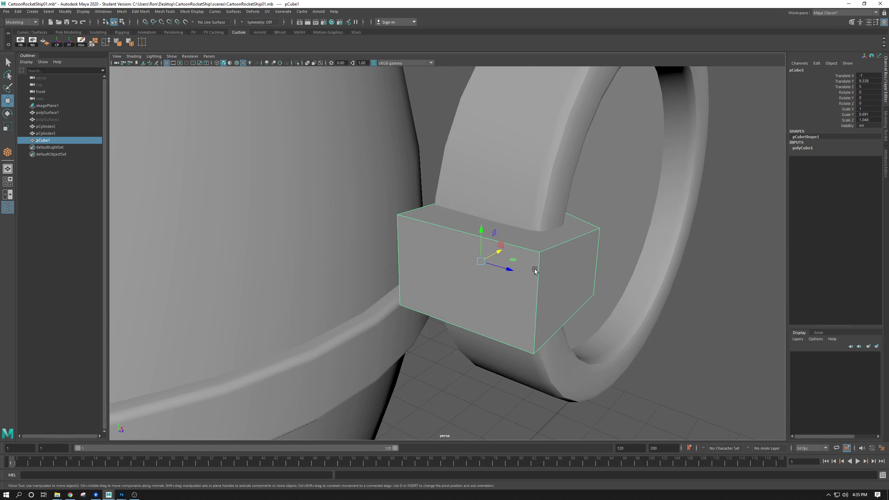
pyautogui.keyDown('alt'); pyautogui.moveTo(534, 270); pyautogui.dragTo(471, 250); pyautogui.keyUp('alt')
pyautogui.moveTo(469, 274); pyautogui.dragTo(461, 247, button='right')
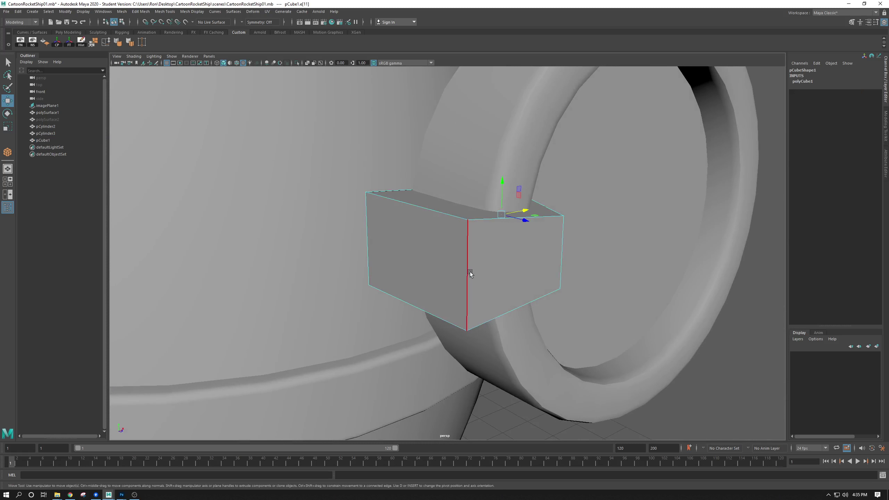
pyautogui.click(469, 272)
pyautogui.hotkey('ctrl', 'b')
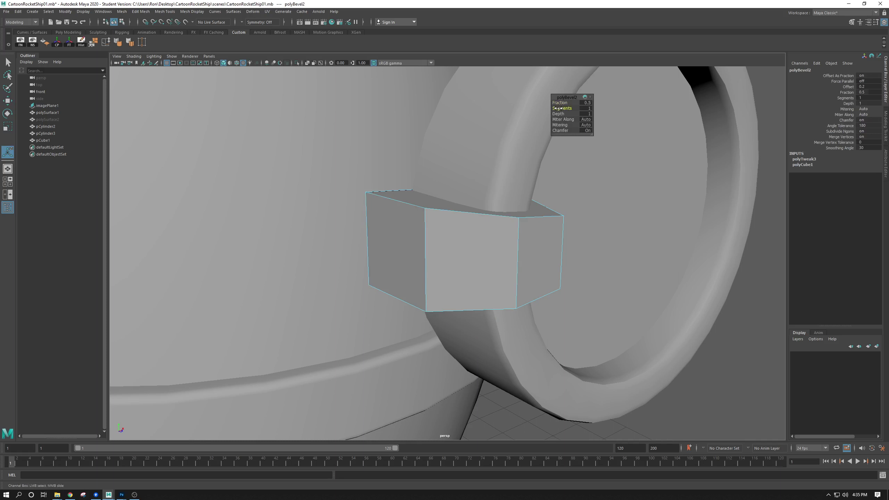
pyautogui.moveTo(559, 108); pyautogui.dragTo(569, 108)
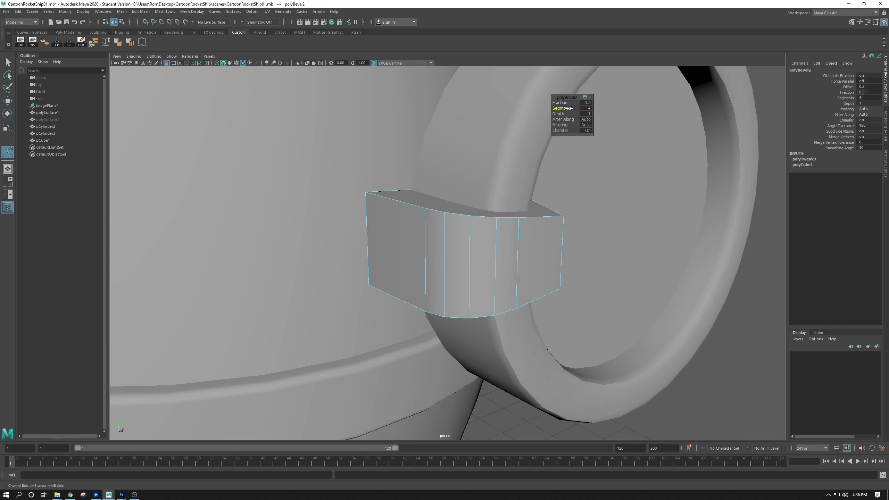
# - Move the clip's front inner vertical edge back along Z towards the porthole ring
pyautogui.keyDown('alt'); pyautogui.moveTo(587, 170); pyautogui.dragTo(317, 300); pyautogui.keyUp('alt')
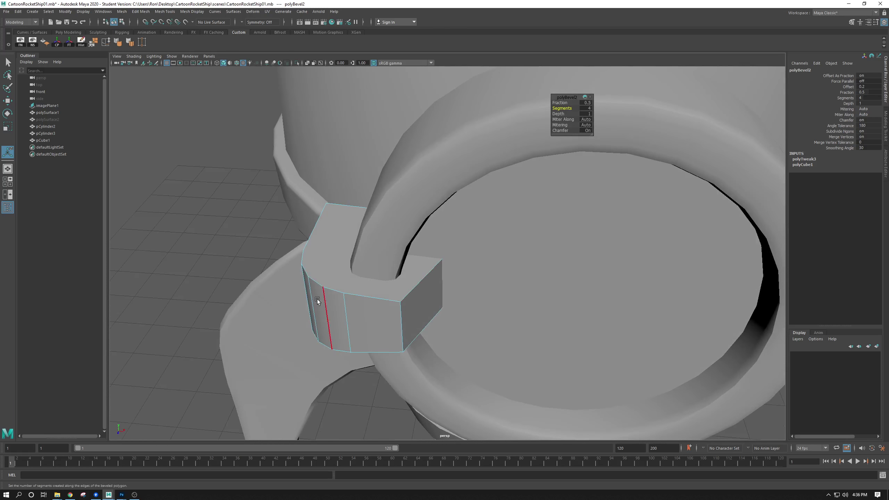
pyautogui.keyDown('alt'); pyautogui.moveTo(408, 304); pyautogui.dragTo(345, 313); pyautogui.keyUp('alt')
pyautogui.click(313, 303)
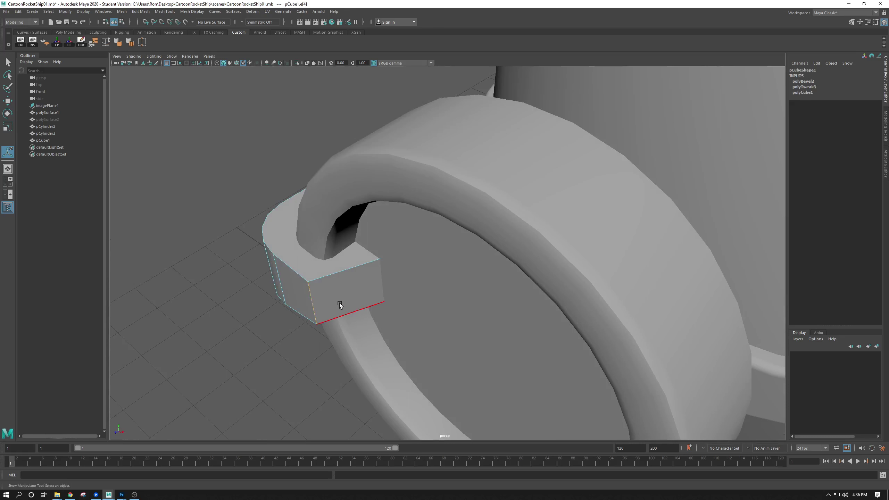
pyautogui.press('w')
pyautogui.moveTo(290, 320); pyautogui.dragTo(365, 295)
pyautogui.scroll(2, 273, 253)
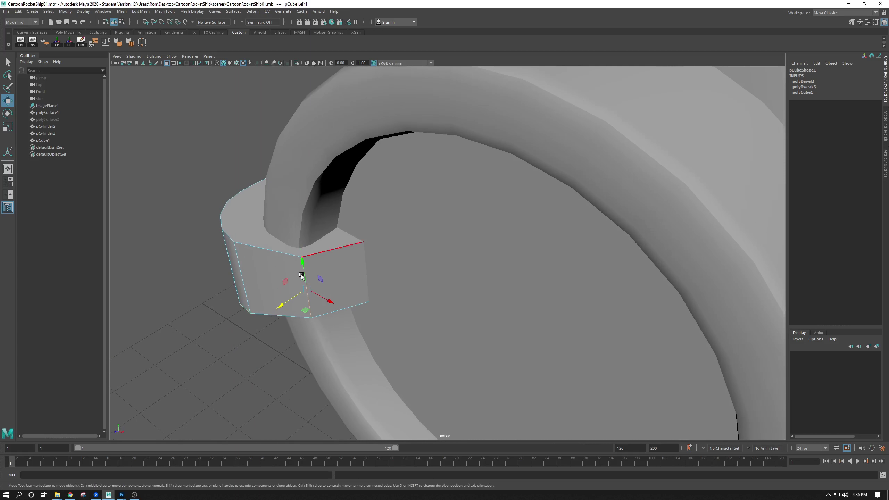
# - Bevel the front inner vertical edge with a fraction of 0.1, soften the bevel's edges and leave edge mode
pyautogui.hotkey('ctrl', 'b')
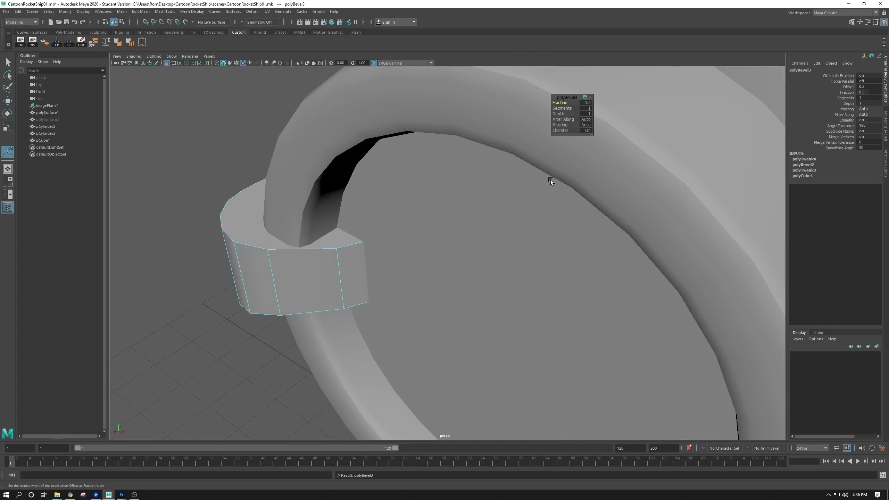
pyautogui.moveTo(564, 102); pyautogui.dragTo(562, 102)
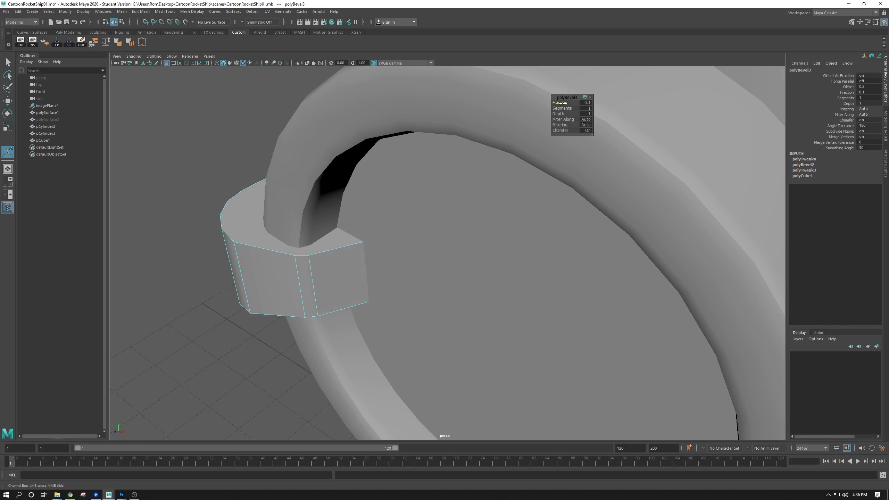
pyautogui.click(302, 275)
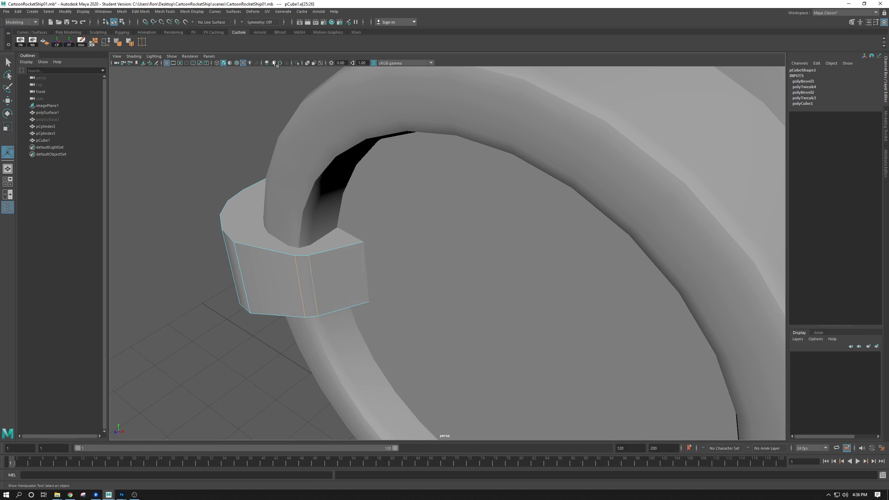
pyautogui.click(131, 43)
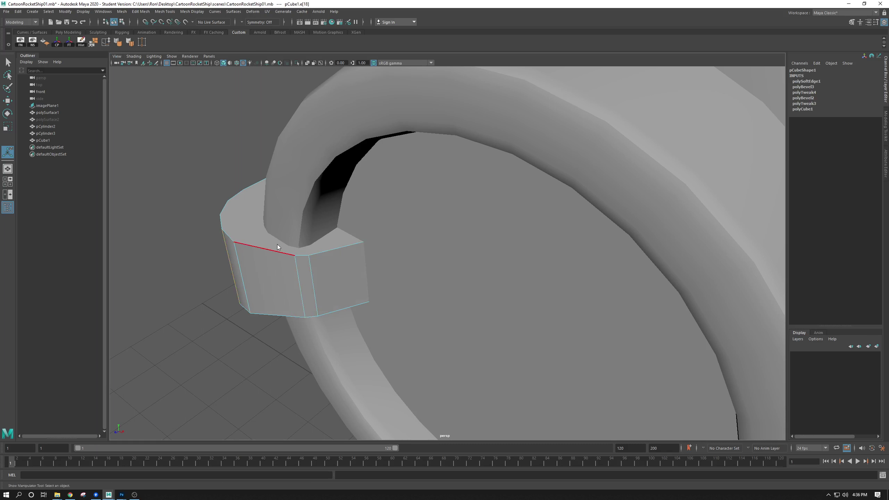
pyautogui.moveTo(277, 245); pyautogui.dragTo(291, 240, button='right')
pyautogui.click(205, 315)
pyautogui.keyDown('alt'); pyautogui.moveTo(205, 316); pyautogui.dragTo(262, 217); pyautogui.keyUp('alt')
pyautogui.rightClick(275, 162)
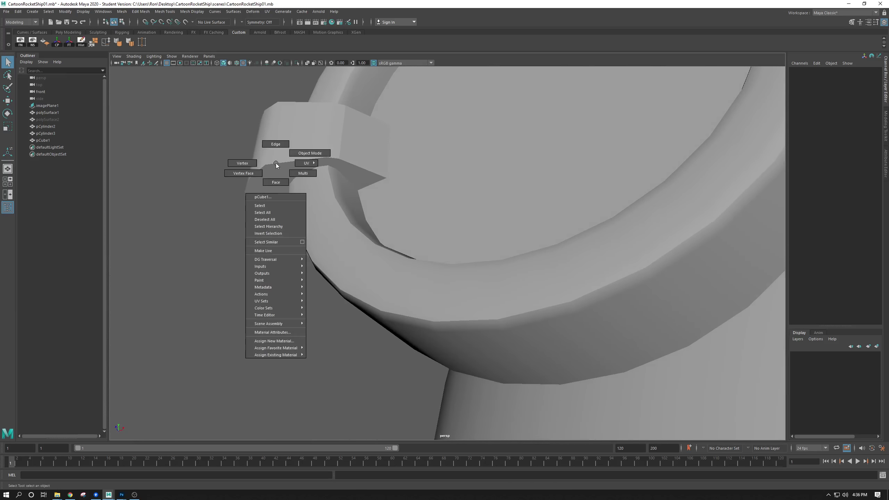
pyautogui.click(275, 143)
pyautogui.click(274, 163)
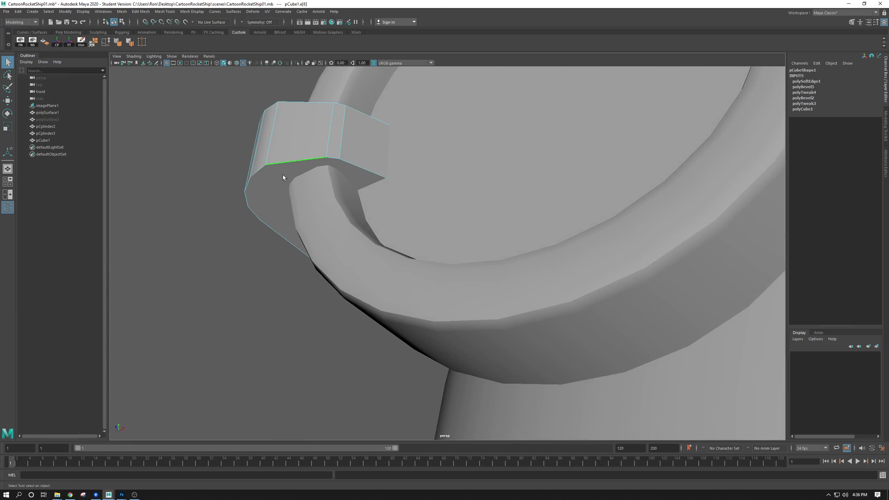
pyautogui.keyDown('alt'); pyautogui.moveTo(288, 163); pyautogui.dragTo(497, 178); pyautogui.keyUp('alt')
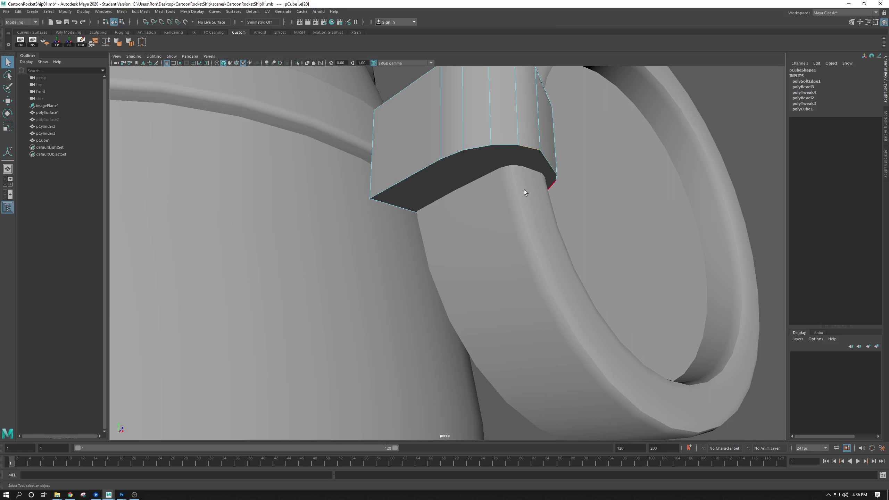
pyautogui.keyDown('alt'); pyautogui.moveTo(523, 190); pyautogui.dragTo(414, 160); pyautogui.keyUp('alt')
# - Bevel the borders of the clip's top and bottom faces together
pyautogui.moveTo(317, 144); pyautogui.dragTo(326, 163, button='right')
pyautogui.click(326, 163)
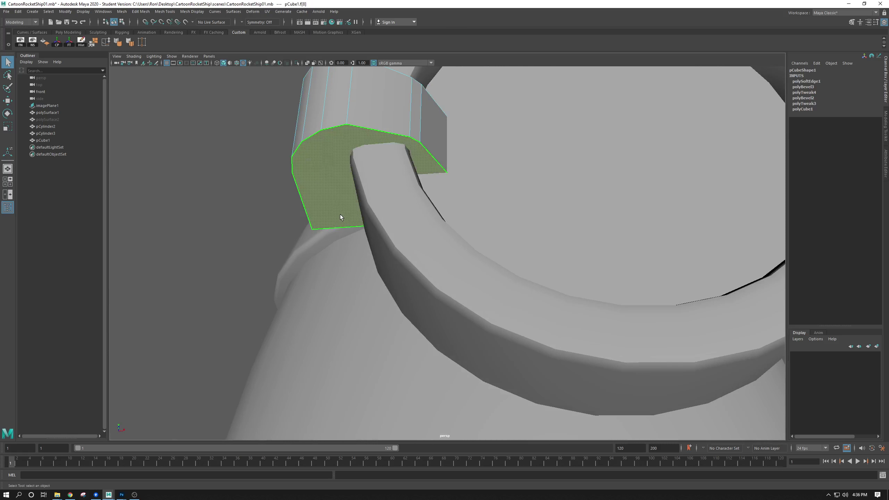
pyautogui.keyDown('alt'); pyautogui.moveTo(342, 217); pyautogui.dragTo(352, 324); pyautogui.keyUp('alt')
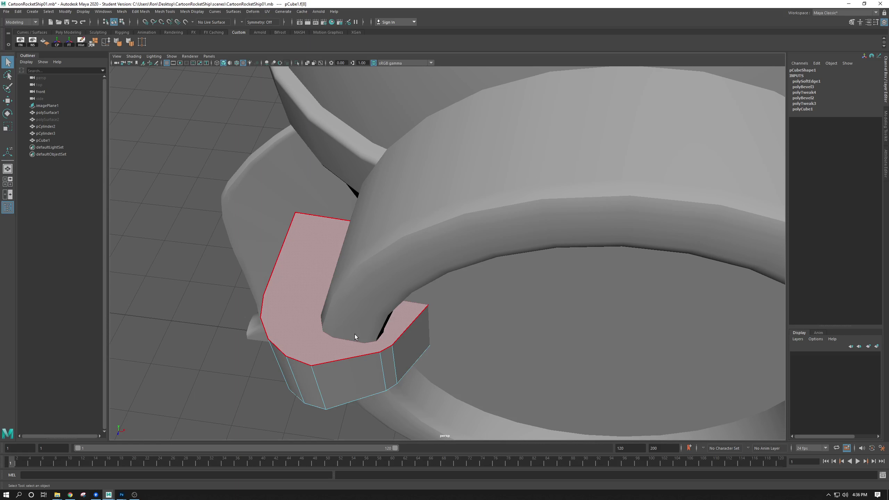
pyautogui.keyDown('alt'); pyautogui.moveTo(303, 325); pyautogui.dragTo(301, 210); pyautogui.keyUp('alt')
pyautogui.click(297, 299)
pyautogui.click(297, 280)
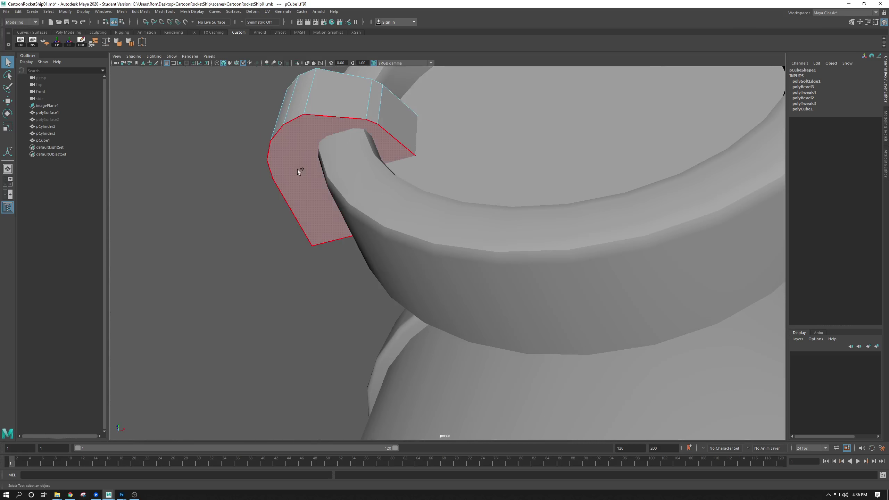
pyautogui.keyDown('shift'); pyautogui.click(297, 170); pyautogui.keyUp('shift')
pyautogui.keyDown('alt'); pyautogui.moveTo(319, 240); pyautogui.dragTo(347, 236); pyautogui.keyUp('alt')
pyautogui.hotkey('ctrl', 'b')
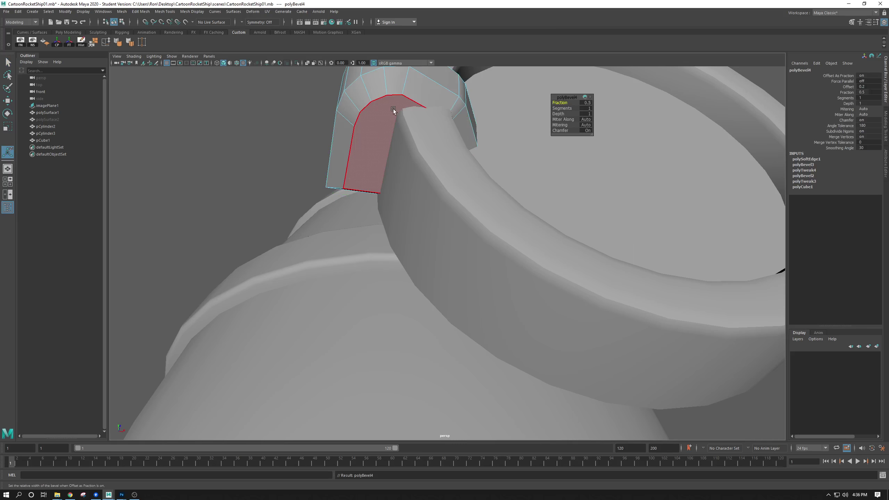
# - Set the top and bottom bevel's fraction to 0.2, increase its segments, and return the clip to object mode
pyautogui.keyDown('alt'); pyautogui.moveTo(361, 179); pyautogui.dragTo(395, 137); pyautogui.keyUp('alt')
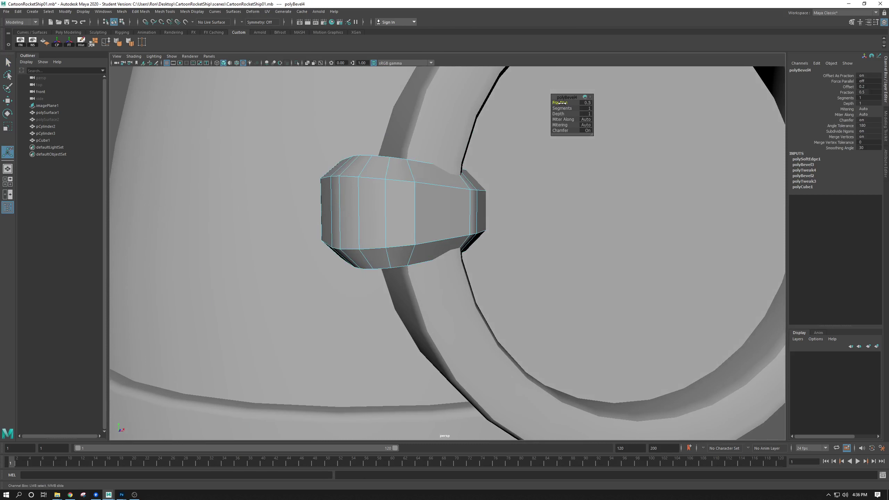
pyautogui.moveTo(562, 102); pyautogui.dragTo(561, 104)
pyautogui.moveTo(561, 103); pyautogui.dragTo(560, 104)
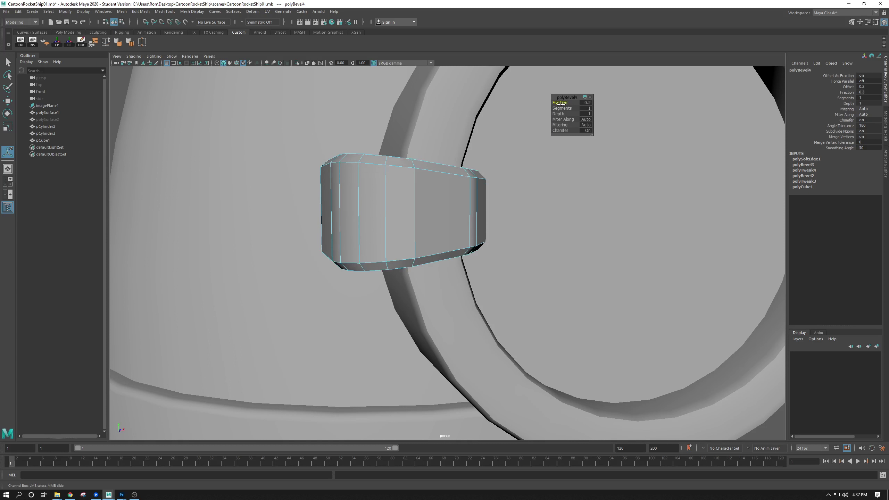
pyautogui.keyDown('alt'); pyautogui.moveTo(476, 243); pyautogui.dragTo(404, 203); pyautogui.keyUp('alt')
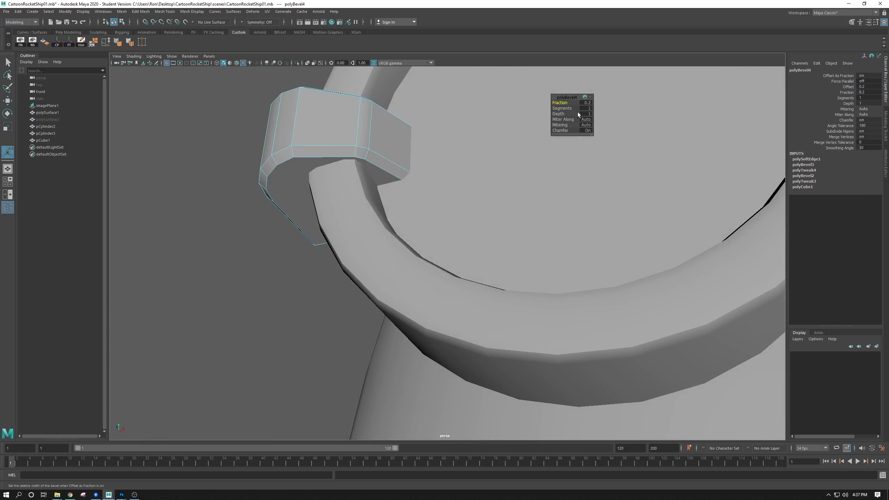
pyautogui.moveTo(564, 109); pyautogui.dragTo(568, 109)
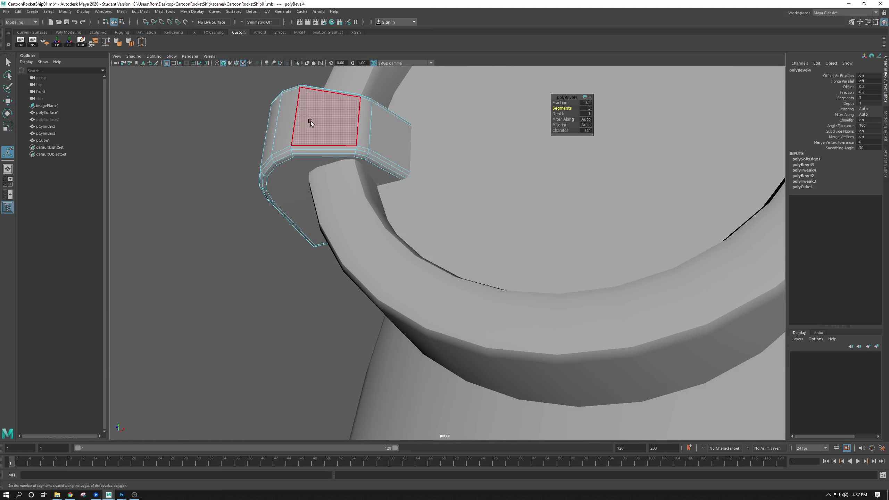
pyautogui.moveTo(301, 116); pyautogui.dragTo(330, 106, button='right')
pyautogui.press('q')
pyautogui.click(228, 191)
pyautogui.keyDown('alt'); pyautogui.moveTo(228, 190); pyautogui.dragTo(287, 252); pyautogui.keyUp('alt')
# - Soften the edges around the clip's outer end and front, leaving out the front inner corner
pyautogui.click(311, 207)
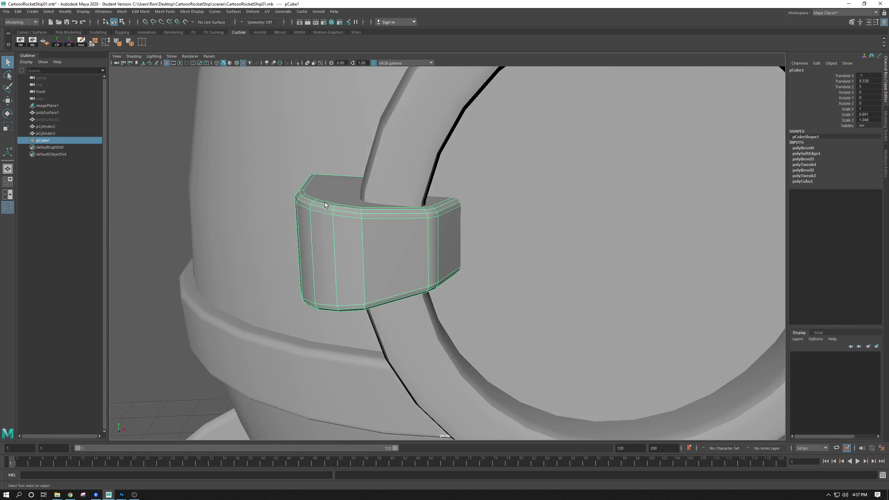
pyautogui.keyDown('alt'); pyautogui.moveTo(325, 205); pyautogui.dragTo(297, 208); pyautogui.keyUp('alt')
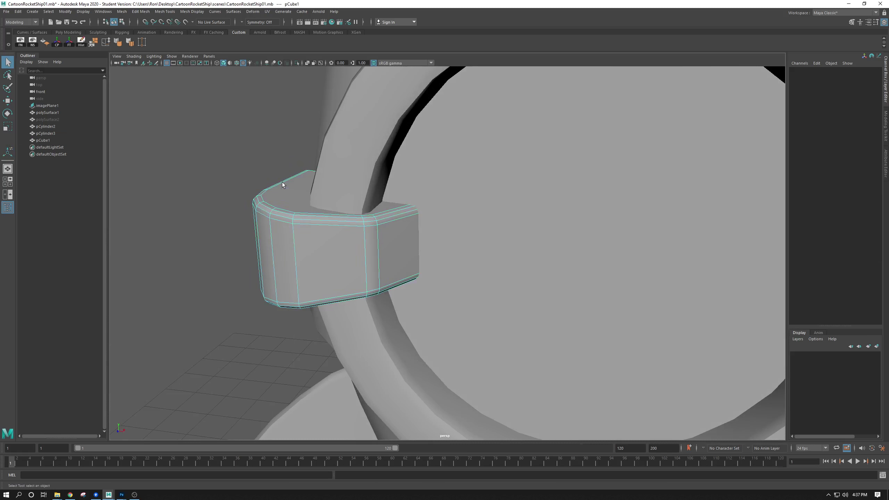
pyautogui.moveTo(222, 140); pyautogui.dragTo(339, 369)
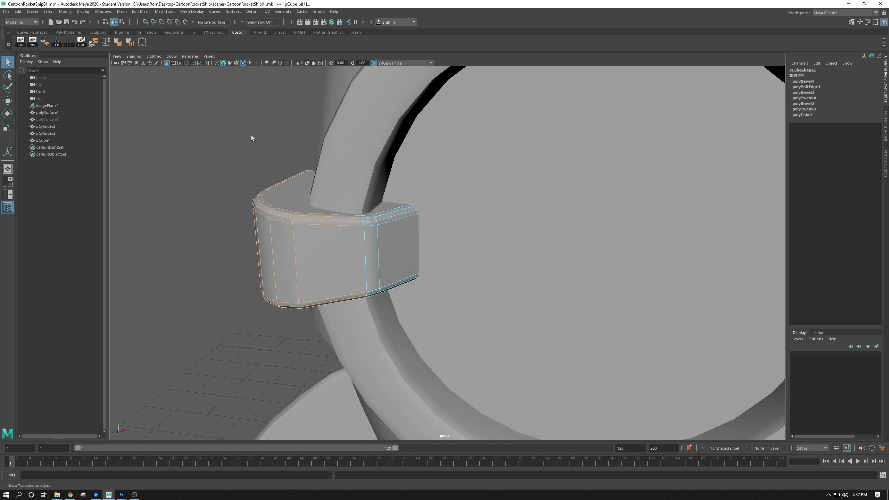
pyautogui.click(129, 42)
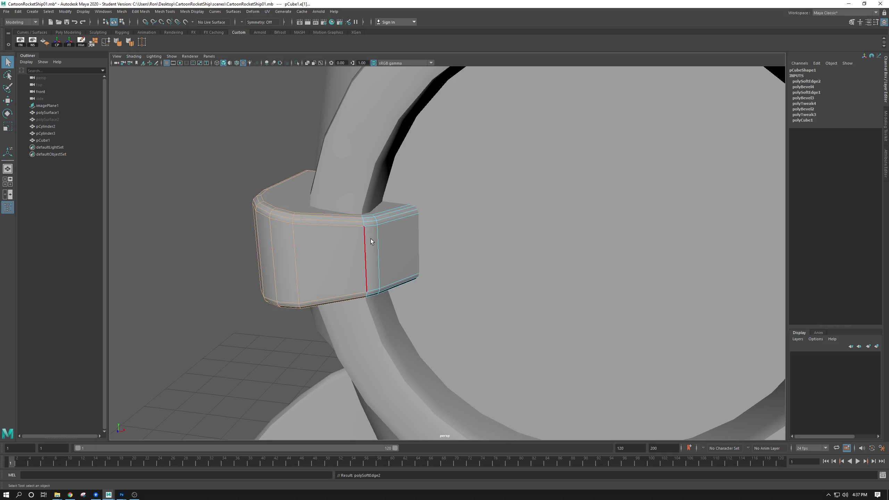
# - Soften the two vertical bevel edges at the clip's front inner corner and deselect the clip
pyautogui.moveTo(371, 239); pyautogui.dragTo(362, 242, button='right')
pyautogui.keyDown('shift'); pyautogui.click(377, 239); pyautogui.keyUp('shift')
pyautogui.click(130, 42)
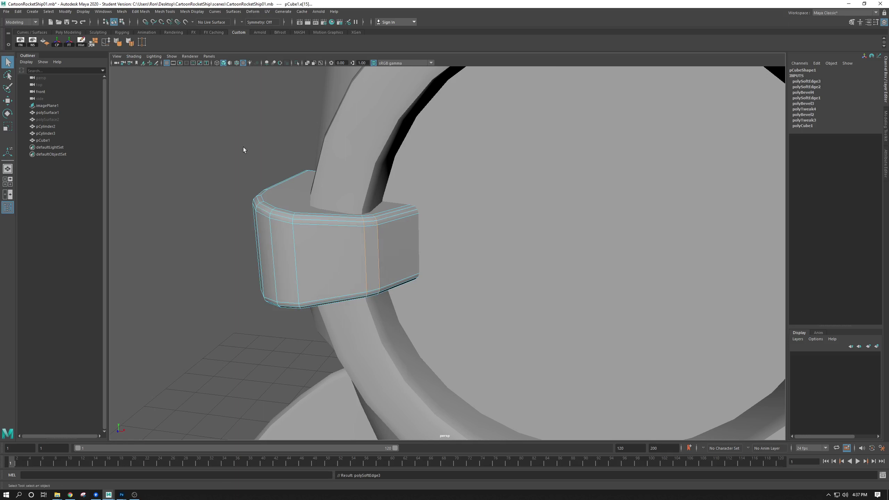
pyautogui.moveTo(309, 221); pyautogui.dragTo(198, 218, button='right')
pyautogui.click(250, 238)
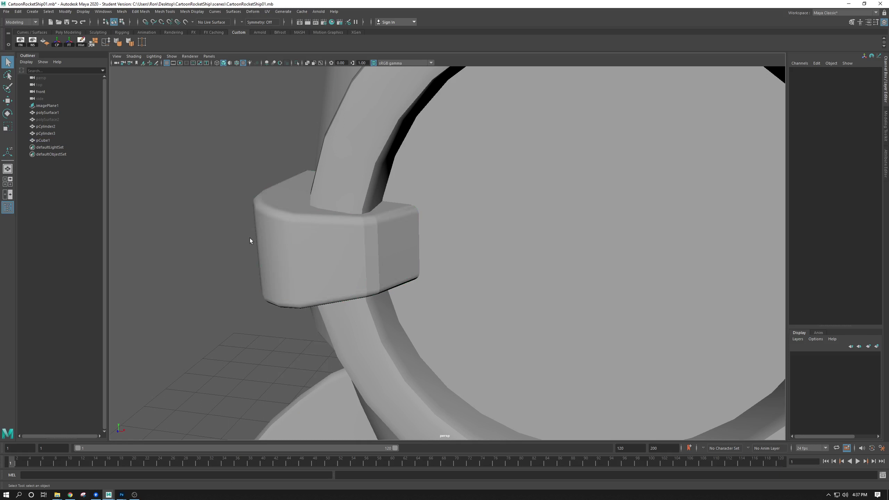
# - Select the clip's edges from its outer end past the front inner corner and soften them together
pyautogui.moveTo(250, 238)
pyautogui.keyDown('alt'); pyautogui.mouseDown()
pyautogui.moveTo(213, 199)
pyautogui.moveTo(228, 189)
pyautogui.moveTo(238, 191)
pyautogui.moveTo(237, 209)
pyautogui.moveTo(220, 224)
pyautogui.moveTo(248, 240)
pyautogui.moveTo(214, 242)
pyautogui.moveTo(260, 242)
pyautogui.moveTo(221, 233)
pyautogui.moveTo(241, 242)
pyautogui.mouseUp(); pyautogui.keyUp('alt')
pyautogui.click(317, 242)
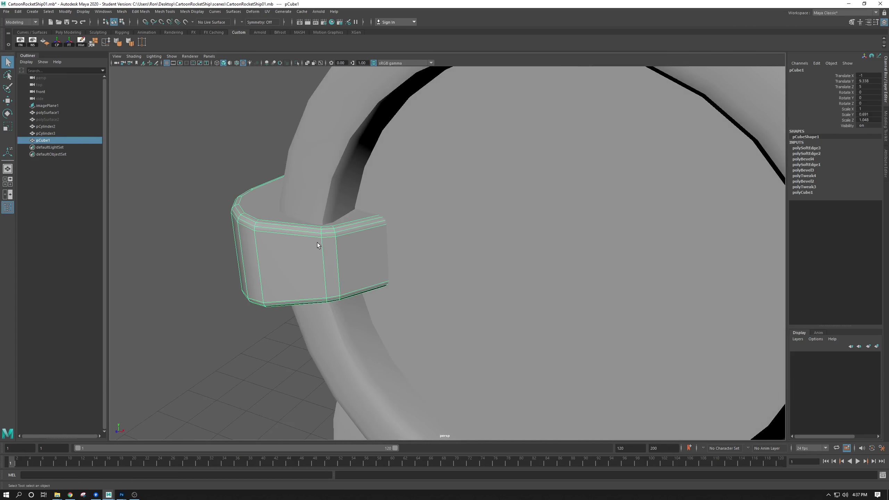
pyautogui.rightClick(316, 240)
pyautogui.moveTo(305, 230); pyautogui.dragTo(308, 222, button='right')
pyautogui.keyDown('alt'); pyautogui.moveTo(306, 228); pyautogui.dragTo(293, 205); pyautogui.keyUp('alt')
pyautogui.moveTo(205, 117); pyautogui.dragTo(265, 213)
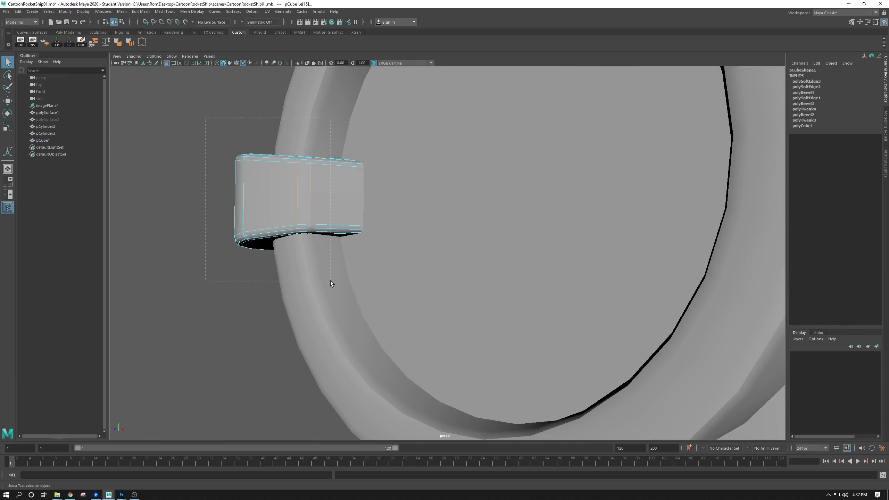
pyautogui.moveTo(206, 118); pyautogui.dragTo(331, 281)
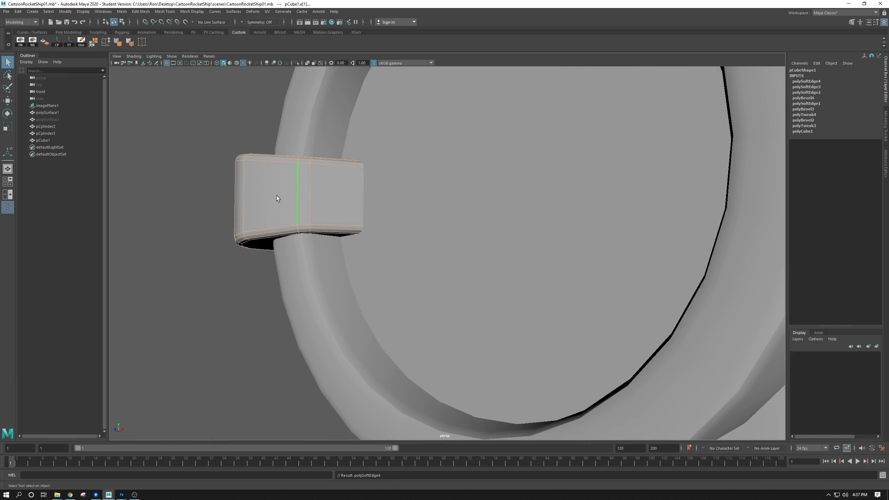
# - Return the clip to object mode, deselect it, and examine its softened edges from several angles
pyautogui.moveTo(277, 199); pyautogui.dragTo(292, 183, button='right')
pyautogui.click(198, 271)
pyautogui.keyDown('alt'); pyautogui.moveTo(198, 270); pyautogui.dragTo(235, 294); pyautogui.keyUp('alt')
pyautogui.scroll(-3, 235, 292)
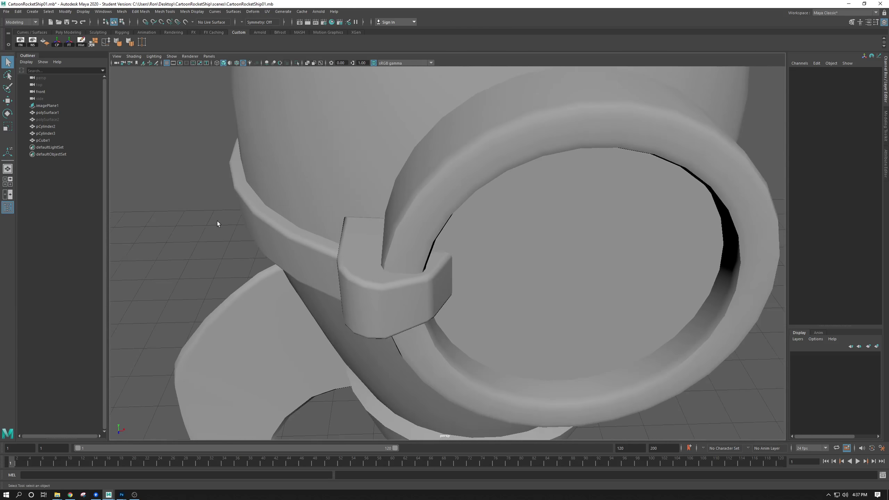
pyautogui.keyDown('alt'); pyautogui.moveTo(218, 222); pyautogui.dragTo(337, 180); pyautogui.keyUp('alt')
pyautogui.rightClick(337, 168)
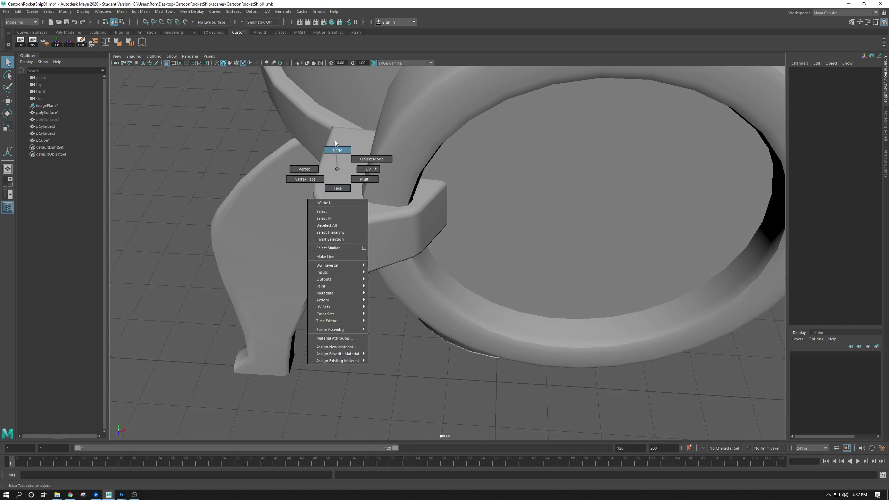
pyautogui.keyDown('alt'); pyautogui.moveTo(370, 159); pyautogui.dragTo(350, 185); pyautogui.keyUp('alt')
pyautogui.scroll(-4, 364, 203)
pyautogui.keyDown('alt'); pyautogui.moveTo(350, 186); pyautogui.dragTo(214, 105, button='right'); pyautogui.keyUp('alt')
pyautogui.keyDown('alt'); pyautogui.moveTo(413, 213); pyautogui.dragTo(447, 204); pyautogui.keyUp('alt')
pyautogui.scroll(-4, 346, 232)
# - Select the porthole ring together with the clip and try sliding both along the Z axis on the hull
pyautogui.click(437, 252)
pyautogui.press('w')
pyautogui.keyDown('shift'); pyautogui.click(463, 221); pyautogui.keyUp('shift')
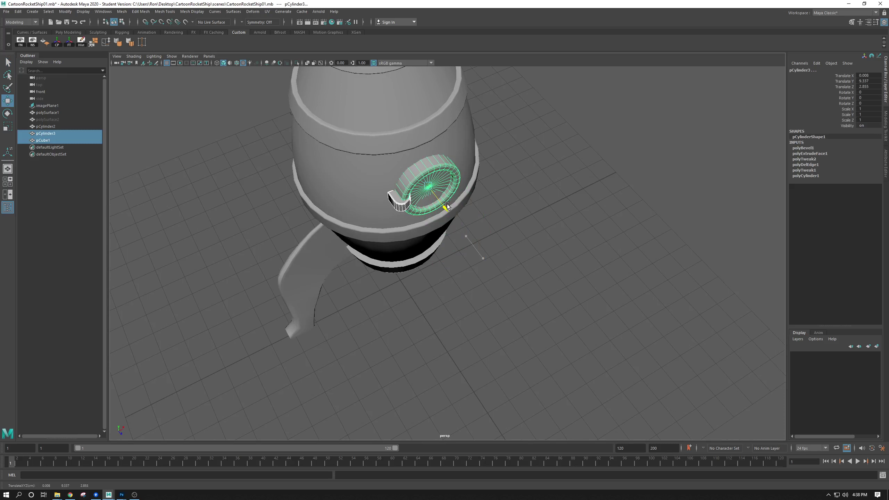
pyautogui.click(545, 214)
pyautogui.keyDown('alt'); pyautogui.moveTo(546, 213); pyautogui.dragTo(441, 187); pyautogui.keyUp('alt')
# - Move the porthole ring and its clip together out in front of the rocket, with the ring at Translate Z 5, and deselect them
pyautogui.click(452, 172)
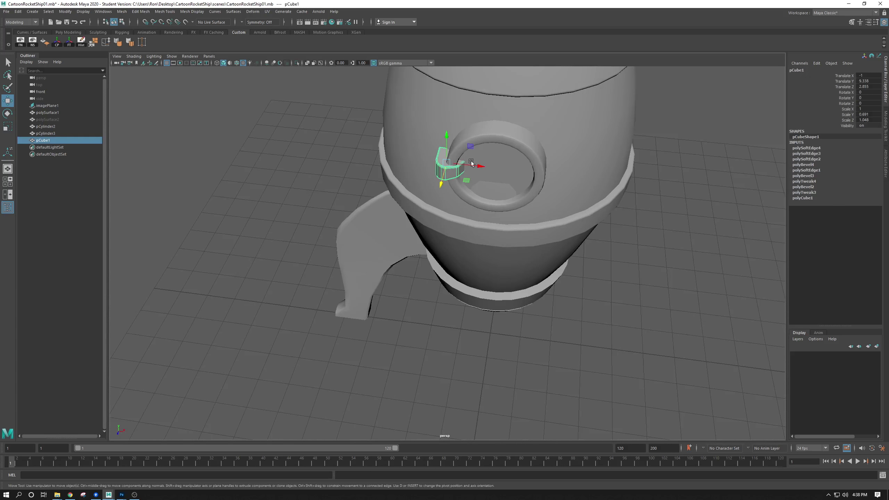
pyautogui.click(471, 158)
pyautogui.keyDown('shift'); pyautogui.click(445, 162); pyautogui.keyUp('shift')
pyautogui.click(440, 161)
pyautogui.keyDown('shift'); pyautogui.click(490, 145); pyautogui.keyUp('shift')
pyautogui.moveTo(492, 183); pyautogui.dragTo(494, 231)
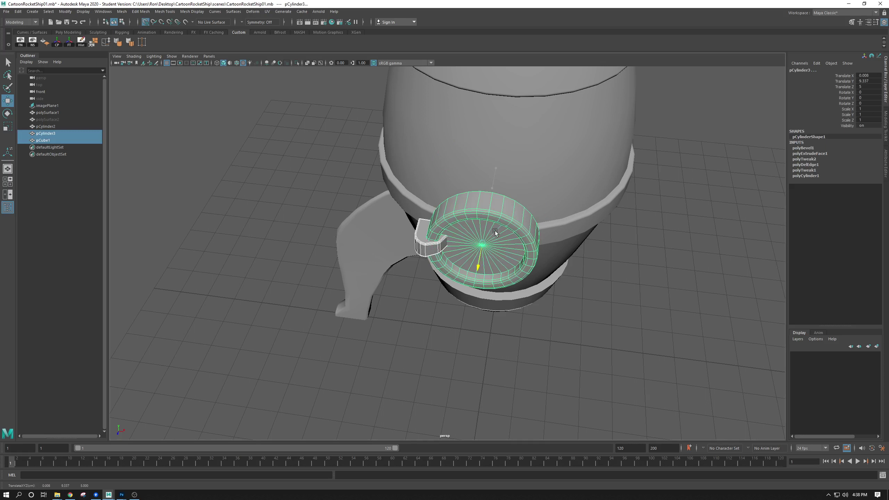
pyautogui.click(591, 263)
pyautogui.moveTo(560, 263)
pyautogui.keyDown('alt'); pyautogui.mouseDown()
pyautogui.moveTo(527, 231)
pyautogui.moveTo(546, 256)
pyautogui.mouseUp(); pyautogui.keyUp('alt')
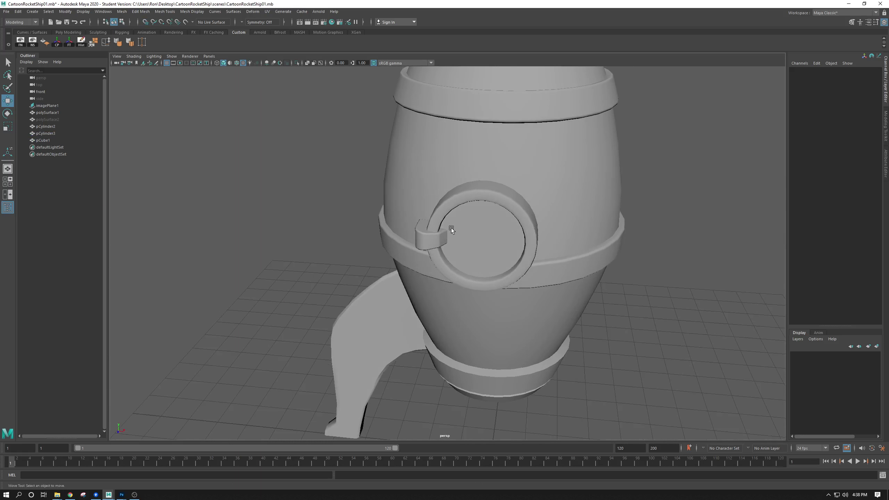
# - Slide the porthole ring alone back into the hull, to Translate Z 2.79
pyautogui.keyDown('alt'); pyautogui.moveTo(396, 236); pyautogui.dragTo(474, 221); pyautogui.keyUp('alt')
pyautogui.click(474, 221)
pyautogui.keyDown('alt'); pyautogui.moveTo(526, 249); pyautogui.dragTo(486, 227, button='right'); pyautogui.keyUp('alt')
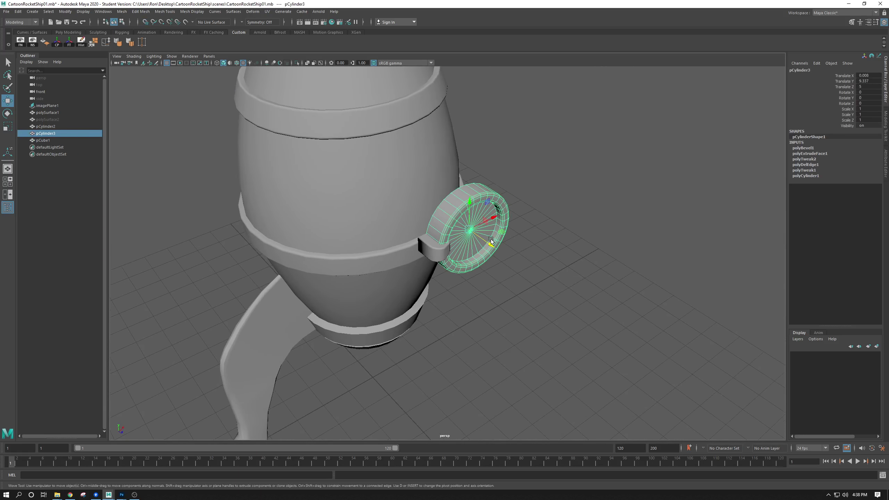
pyautogui.moveTo(487, 238); pyautogui.dragTo(433, 195)
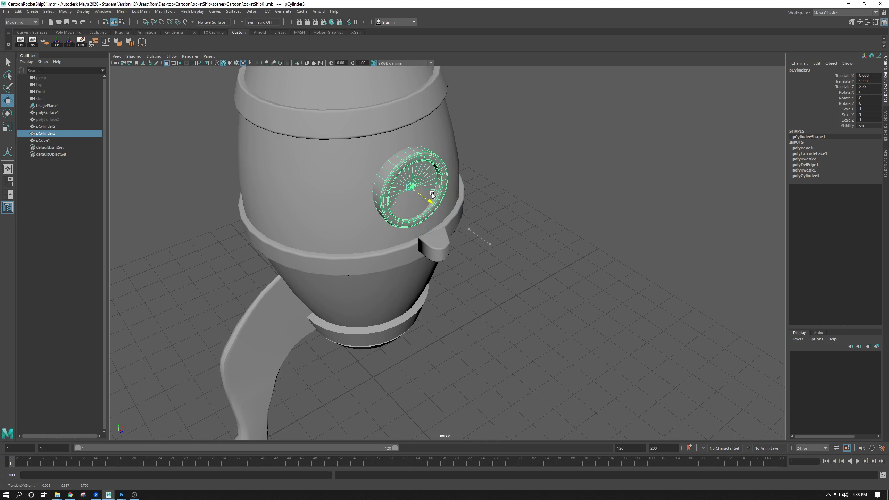
pyautogui.moveTo(392, 220)
pyautogui.keyDown('alt'); pyautogui.mouseDown()
pyautogui.moveTo(456, 205)
pyautogui.moveTo(378, 230)
pyautogui.mouseUp(); pyautogui.keyUp('alt')
# - Try rotating the ring to follow the hull, and undo its move away from the clip
pyautogui.keyDown('alt'); pyautogui.moveTo(451, 198); pyautogui.dragTo(393, 180); pyautogui.keyUp('alt')
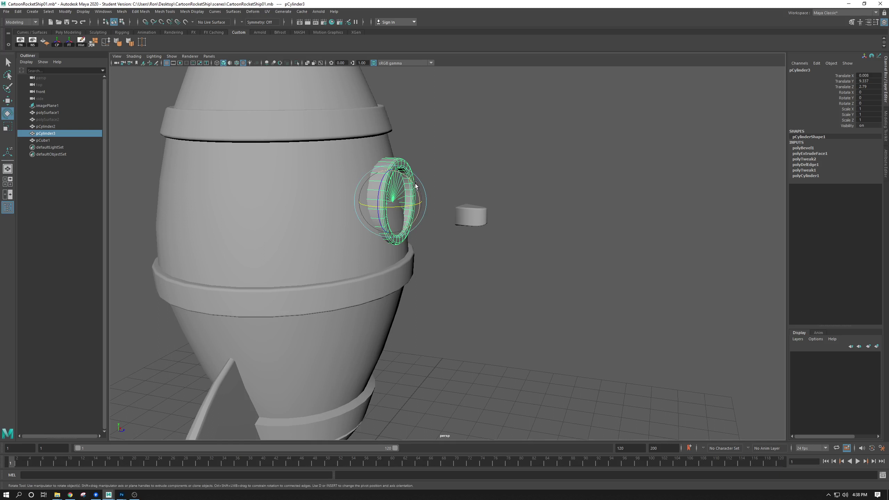
pyautogui.moveTo(415, 185); pyautogui.dragTo(461, 197)
pyautogui.press('w')
pyautogui.hotkey('ctrl', 'z')
pyautogui.hotkey('ctrl', 'z')
pyautogui.hotkey('ctrl', 'z')
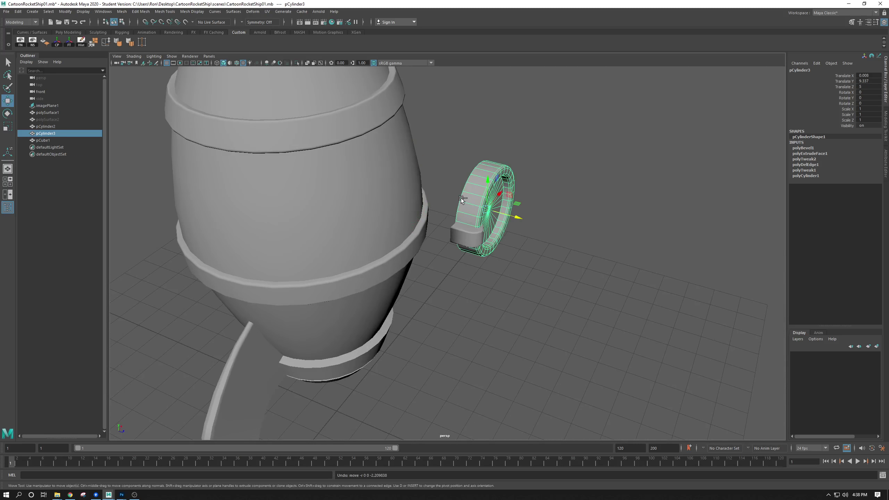
# - Duplicate the porthole ring and move the copy farther out in front of the rocket, to about Translate Z 7.28
pyautogui.keyDown('alt'); pyautogui.moveTo(524, 228); pyautogui.dragTo(532, 216); pyautogui.keyUp('alt')
pyautogui.keyDown('alt'); pyautogui.moveTo(531, 216); pyautogui.dragTo(622, 239, button='right'); pyautogui.keyUp('alt')
pyautogui.keyDown('alt'); pyautogui.moveTo(622, 239); pyautogui.dragTo(230, 236); pyautogui.keyUp('alt')
pyautogui.hotkey('ctrl', 'd')
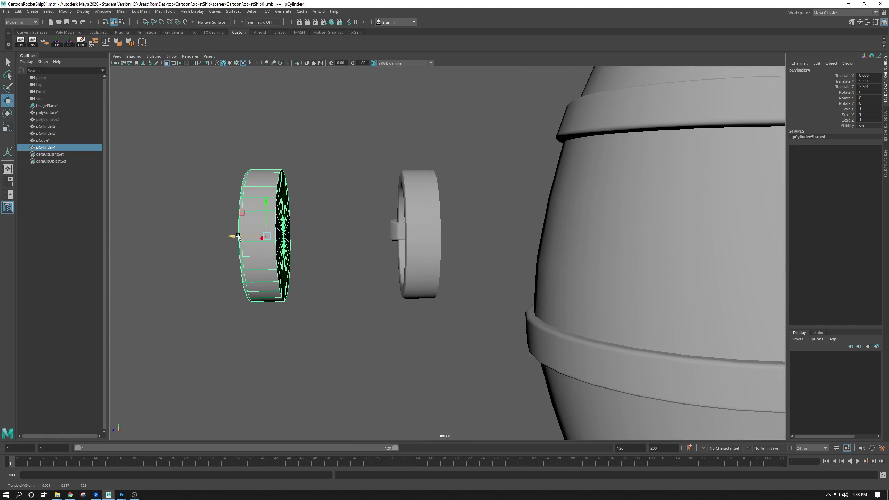
# - Switch the duplicate ring to vertex editing and select its horizontal middle row of vertices in the side view
pyautogui.keyDown('alt'); pyautogui.moveTo(231, 236); pyautogui.dragTo(290, 247, button='right'); pyautogui.keyUp('alt')
pyautogui.keyDown('alt'); pyautogui.moveTo(290, 247); pyautogui.dragTo(365, 247, button='middle'); pyautogui.keyUp('alt')
pyautogui.keyDown('alt'); pyautogui.moveTo(365, 248); pyautogui.dragTo(341, 277); pyautogui.keyUp('alt')
pyautogui.moveTo(348, 267); pyautogui.dragTo(313, 265, button='right')
pyautogui.press('space')
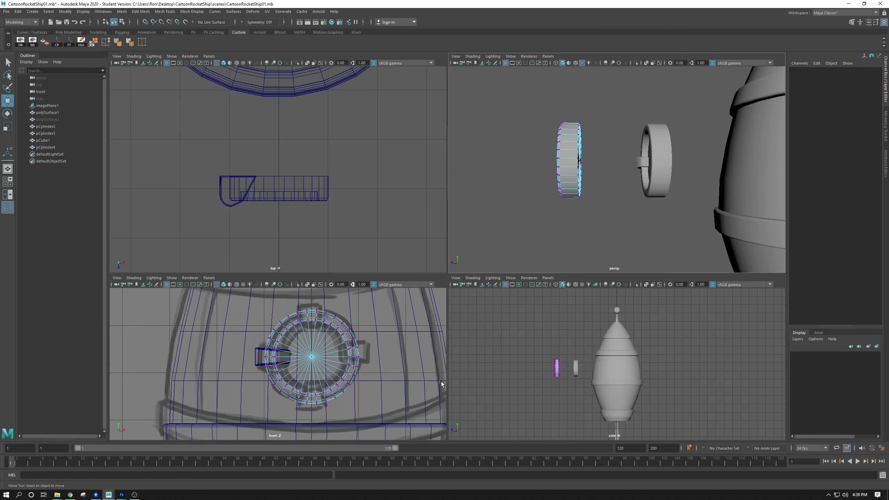
pyautogui.press('space')
pyautogui.keyDown('alt'); pyautogui.moveTo(421, 304); pyautogui.dragTo(493, 305, button='right'); pyautogui.keyUp('alt')
pyautogui.keyDown('alt'); pyautogui.moveTo(310, 302); pyautogui.dragTo(510, 343, button='middle'); pyautogui.keyUp('alt')
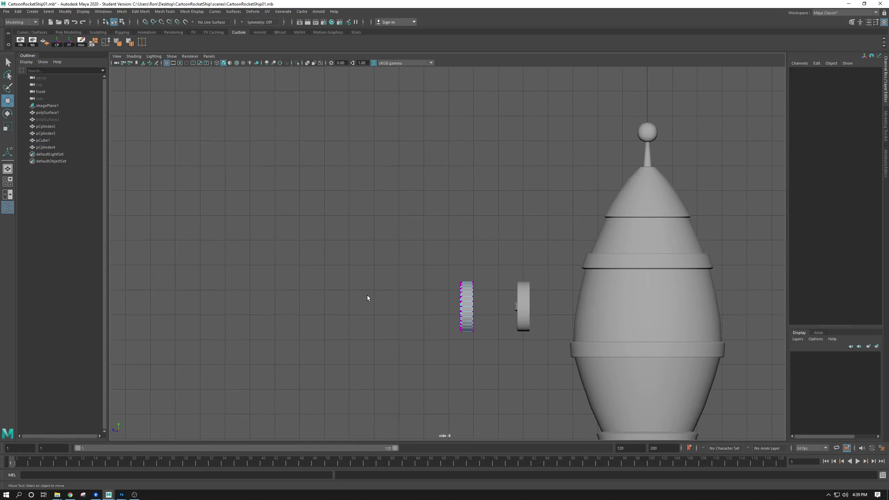
pyautogui.keyDown('alt'); pyautogui.moveTo(367, 295); pyautogui.dragTo(484, 373, button='right'); pyautogui.keyUp('alt')
pyautogui.keyDown('alt'); pyautogui.moveTo(485, 374); pyautogui.dragTo(474, 319, button='middle'); pyautogui.keyUp('alt')
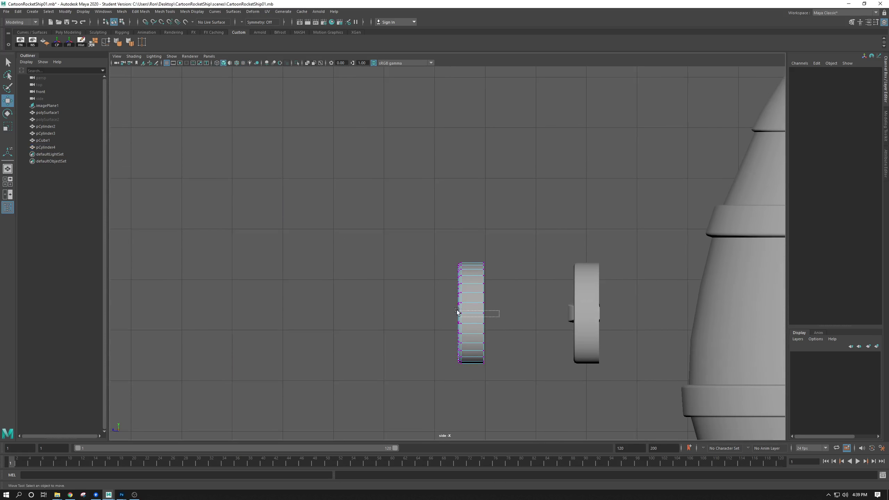
pyautogui.moveTo(457, 312); pyautogui.dragTo(455, 313)
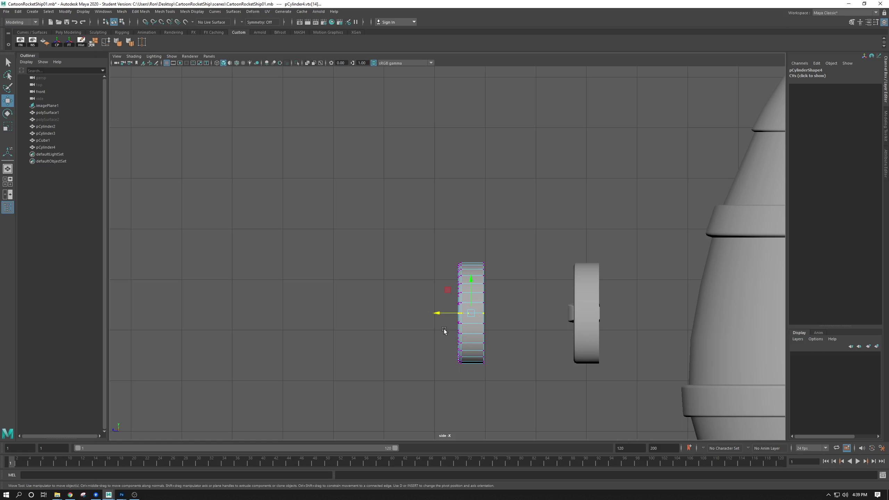
# - Turn on soft selection, try pulling the middle vertex row away from the rocket, and undo the pull
pyautogui.press('b')
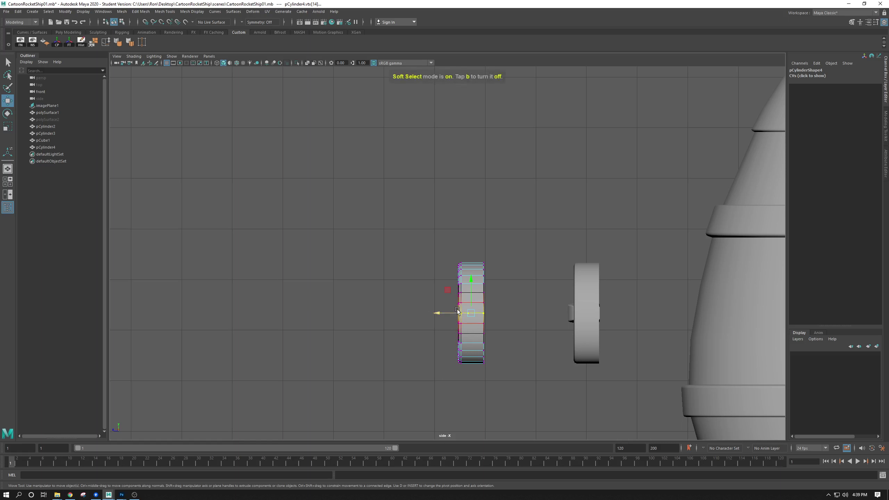
pyautogui.moveTo(456, 309); pyautogui.dragTo(431, 313)
pyautogui.hotkey('ctrl', 'z')
pyautogui.hotkey('ctrl', 'z')
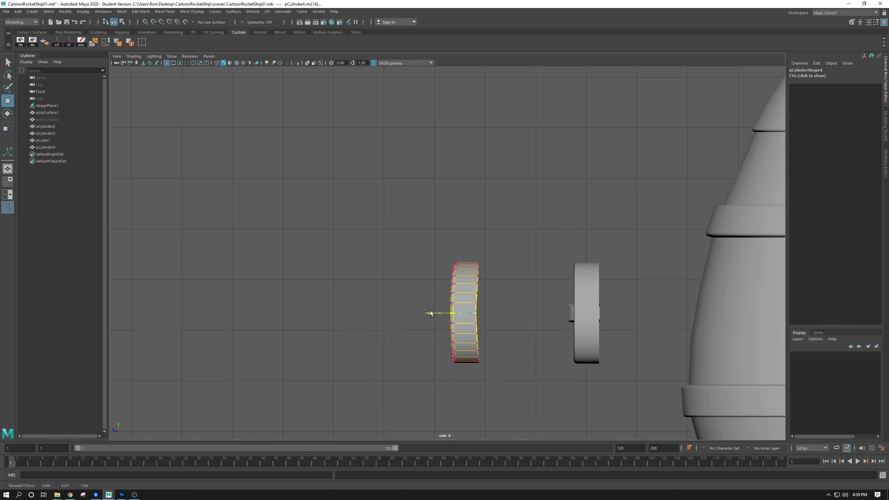
pyautogui.hotkey('ctrl', 'z')
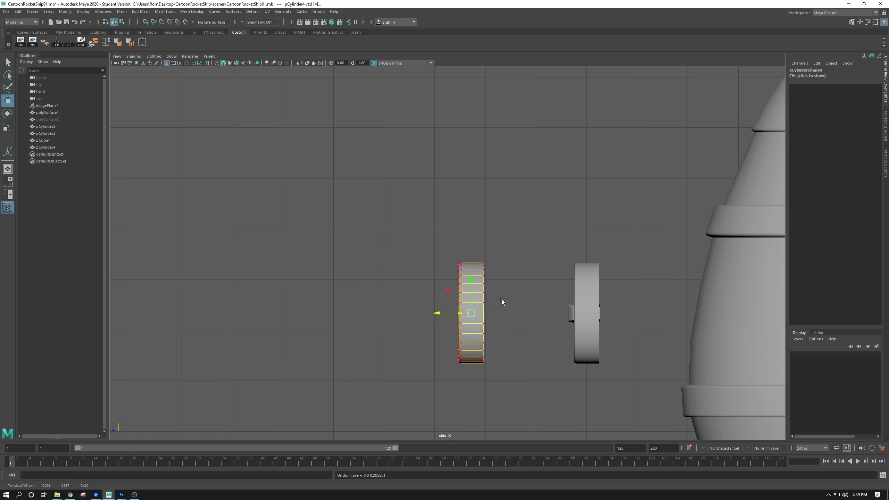
# - Bend the duplicate ring by pulling its soft-selected middle vertices away from the rocket, and examine the curve from several angles
pyautogui.moveTo(431, 306); pyautogui.dragTo(484, 310)
pyautogui.press('space')
pyautogui.keyDown('alt'); pyautogui.moveTo(595, 208); pyautogui.dragTo(581, 208); pyautogui.keyUp('alt')
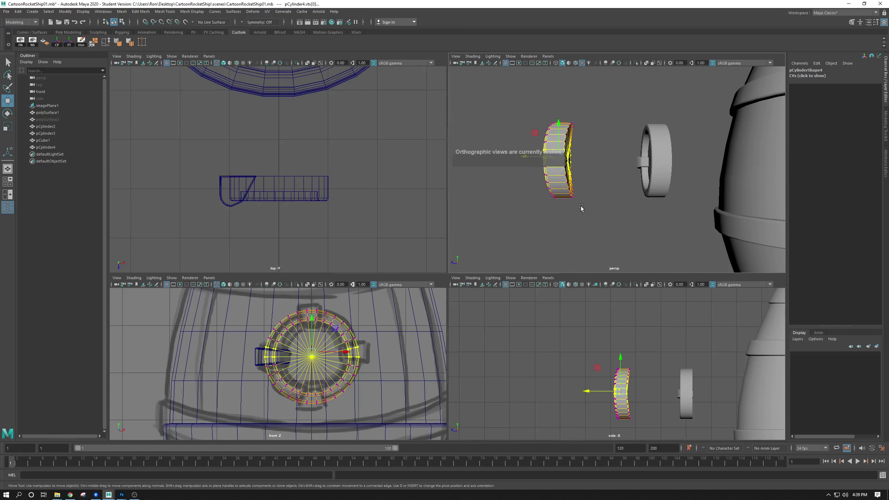
pyautogui.press('space')
pyautogui.keyDown('alt'); pyautogui.moveTo(522, 223); pyautogui.dragTo(602, 254); pyautogui.keyUp('alt')
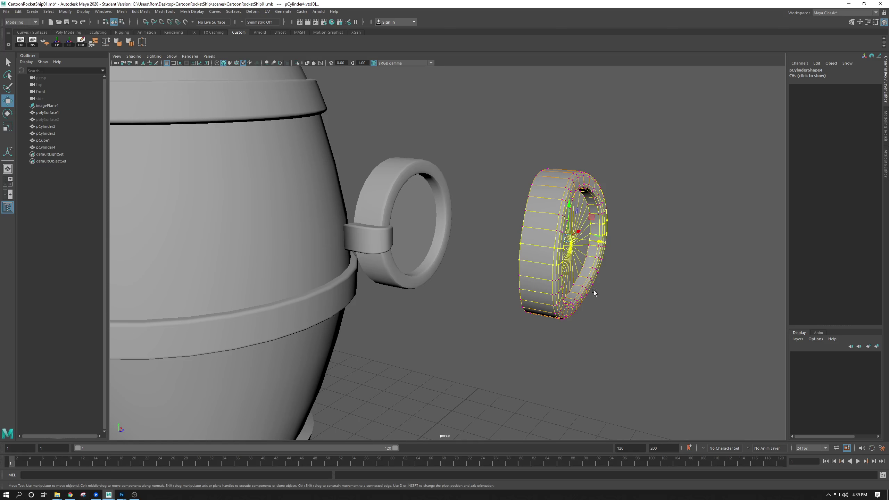
pyautogui.keyDown('alt'); pyautogui.moveTo(593, 290); pyautogui.dragTo(554, 220); pyautogui.keyUp('alt')
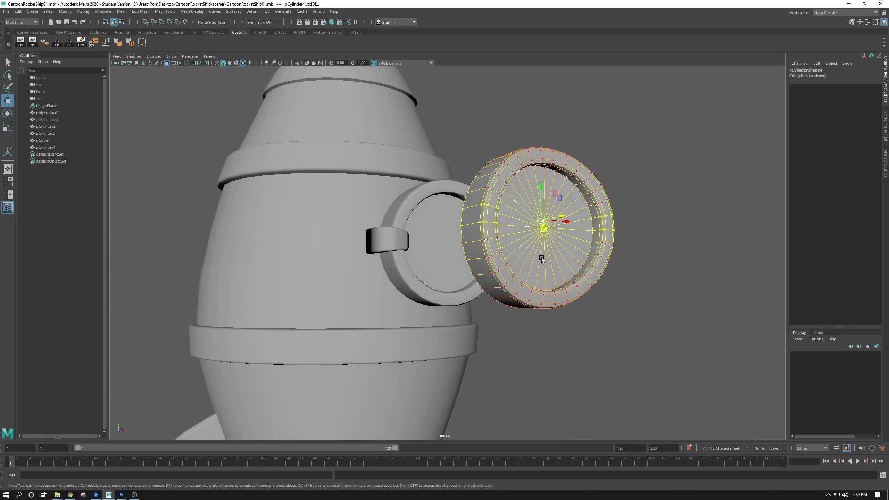
pyautogui.keyDown('alt'); pyautogui.moveTo(513, 242); pyautogui.dragTo(556, 223); pyautogui.keyUp('alt')
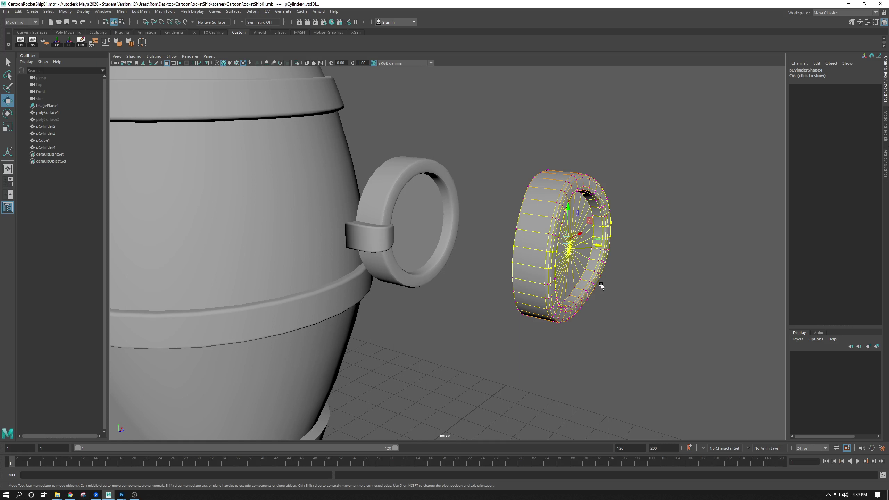
pyautogui.keyDown('alt'); pyautogui.moveTo(600, 284); pyautogui.dragTo(417, 187); pyautogui.keyUp('alt')
pyautogui.keyDown('alt'); pyautogui.moveTo(409, 84); pyautogui.dragTo(390, 320); pyautogui.keyUp('alt')
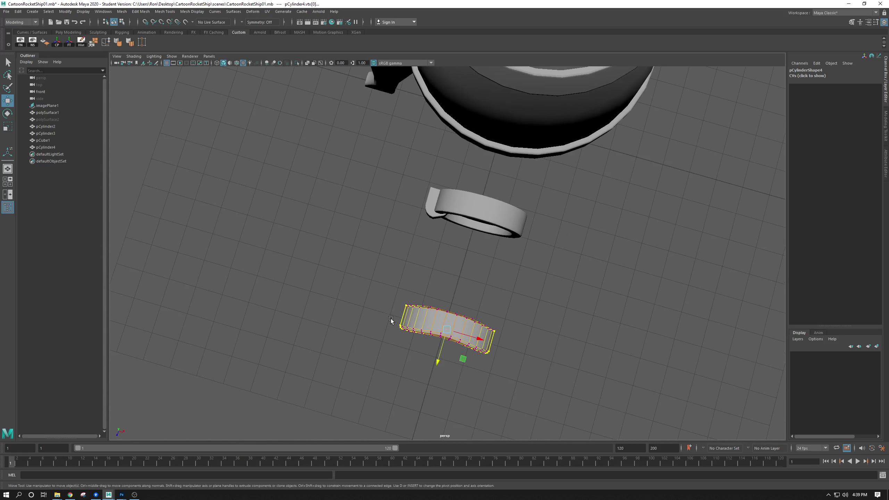
pyautogui.keyDown('alt'); pyautogui.moveTo(437, 348); pyautogui.dragTo(455, 348); pyautogui.keyUp('alt')
# - Undo the bend on the duplicate ring and check its flat shape in the perspective view
pyautogui.press('space')
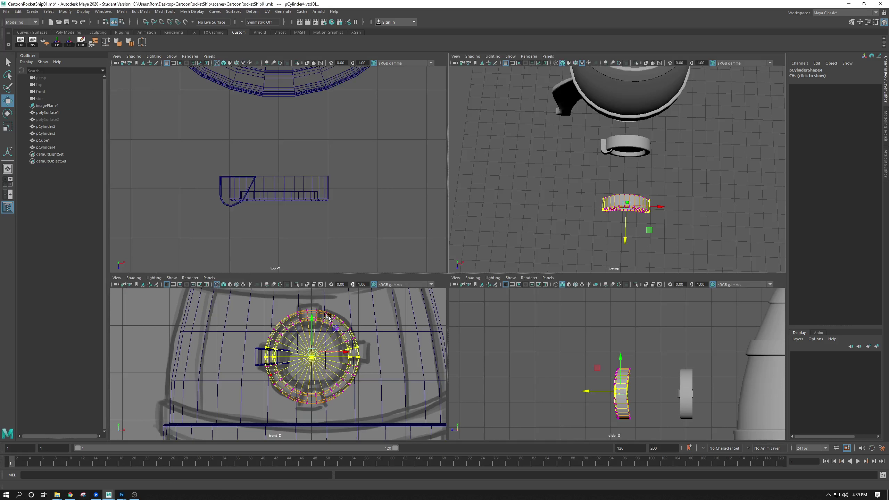
pyautogui.hotkey('ctrl', 'z')
pyautogui.hotkey('ctrl', 'z')
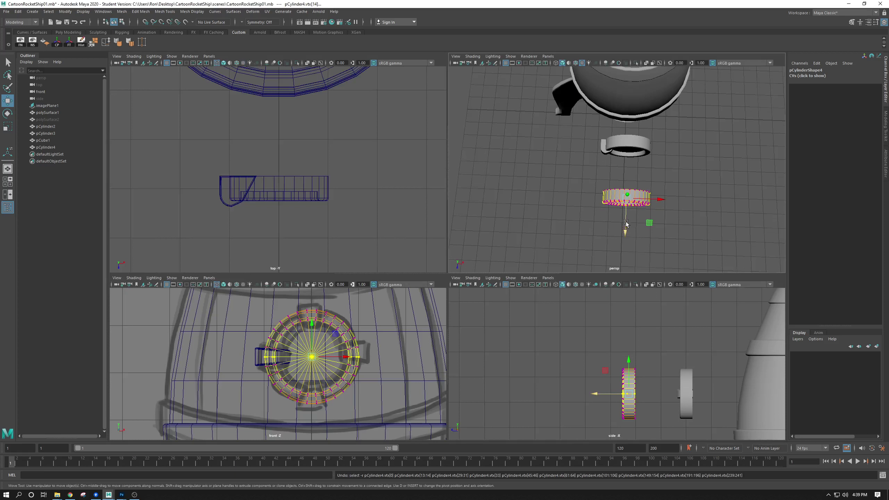
pyautogui.keyDown('alt'); pyautogui.moveTo(625, 221); pyautogui.dragTo(599, 260); pyautogui.keyUp('alt')
pyautogui.press('space')
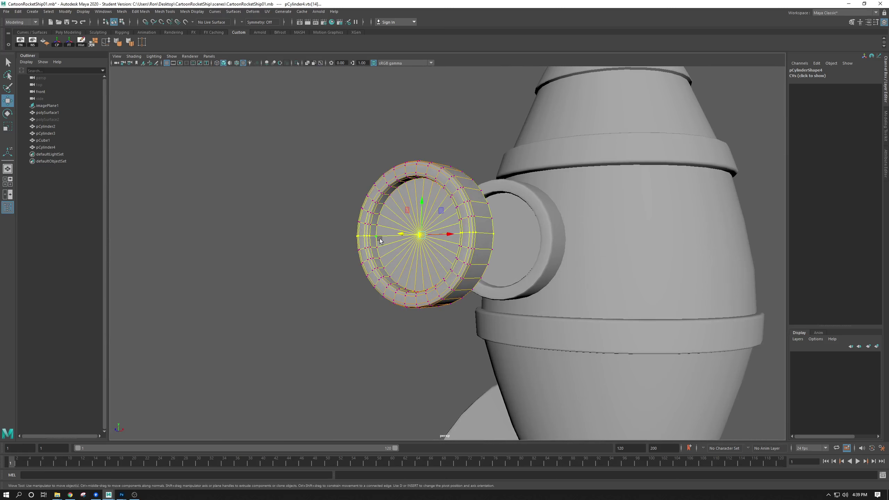
# - Try pushing the duplicate ring's vertical centre column of vertices toward the rocket with soft selection, undo it, and clear the selection
pyautogui.keyDown('alt'); pyautogui.moveTo(380, 240); pyautogui.dragTo(423, 323); pyautogui.keyUp('alt')
pyautogui.press('space')
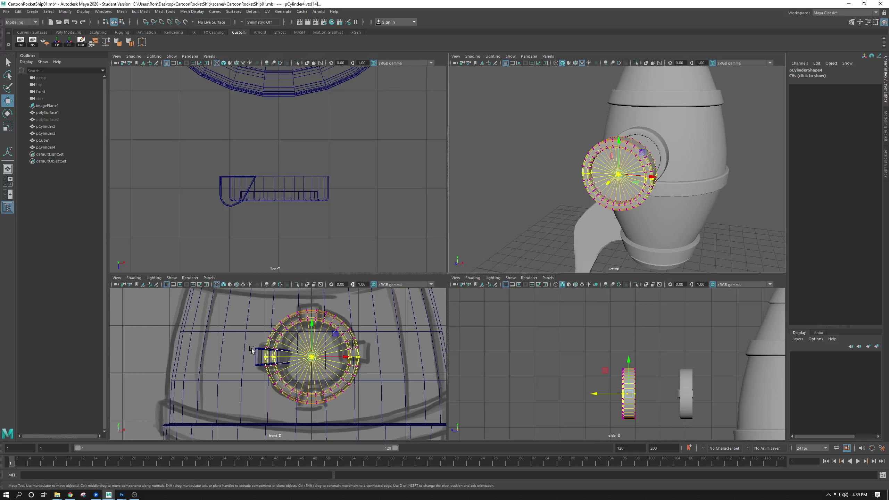
pyautogui.moveTo(305, 303); pyautogui.dragTo(317, 412)
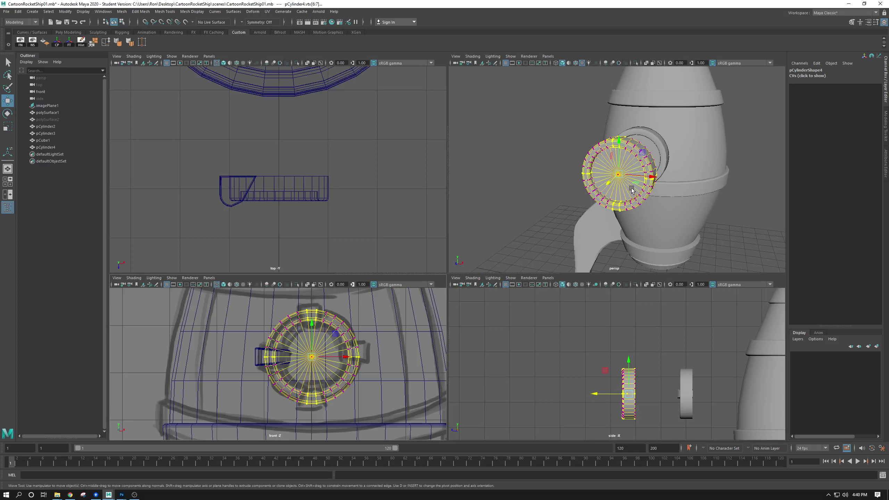
pyautogui.keyDown('alt'); pyautogui.moveTo(631, 188); pyautogui.dragTo(582, 206); pyautogui.keyUp('alt')
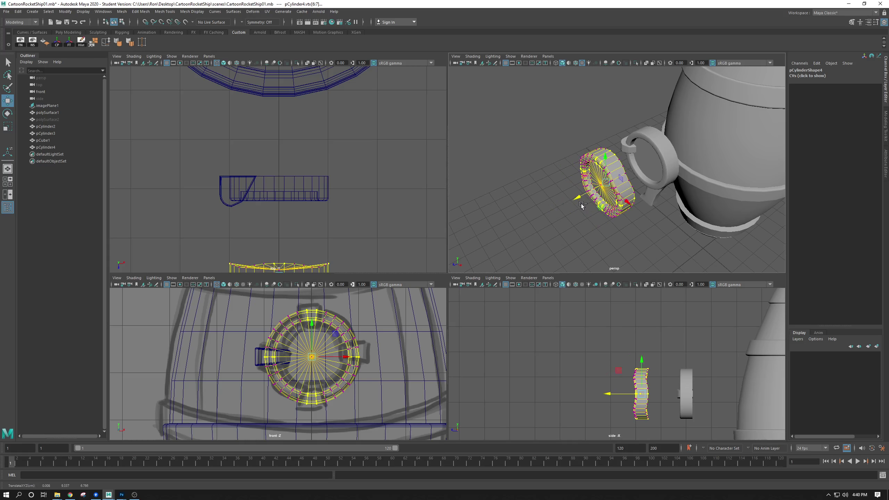
pyautogui.hotkey('ctrl', 'z')
pyautogui.hotkey('ctrl', 'z')
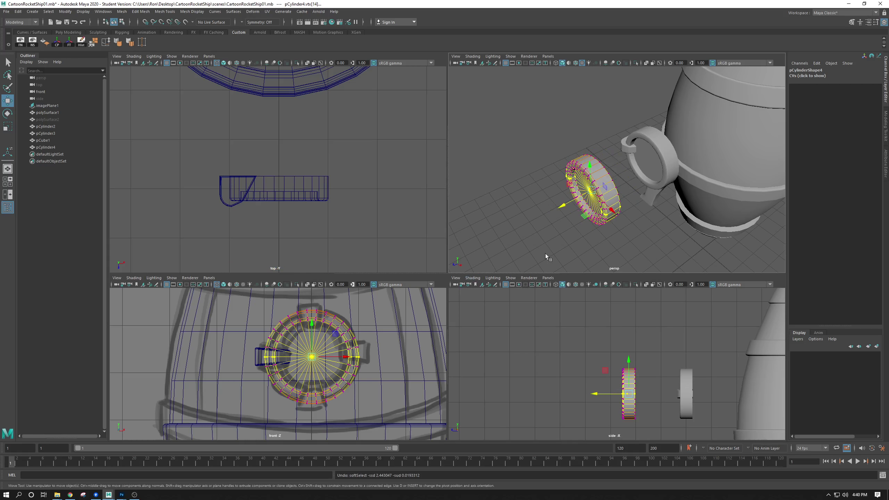
pyautogui.keyDown('alt'); pyautogui.moveTo(545, 253); pyautogui.dragTo(569, 199); pyautogui.keyUp('alt')
pyautogui.hotkey('ctrl', 'z')
pyautogui.click(597, 238)
pyautogui.keyDown('alt'); pyautogui.moveTo(626, 245); pyautogui.dragTo(594, 209); pyautogui.keyUp('alt')
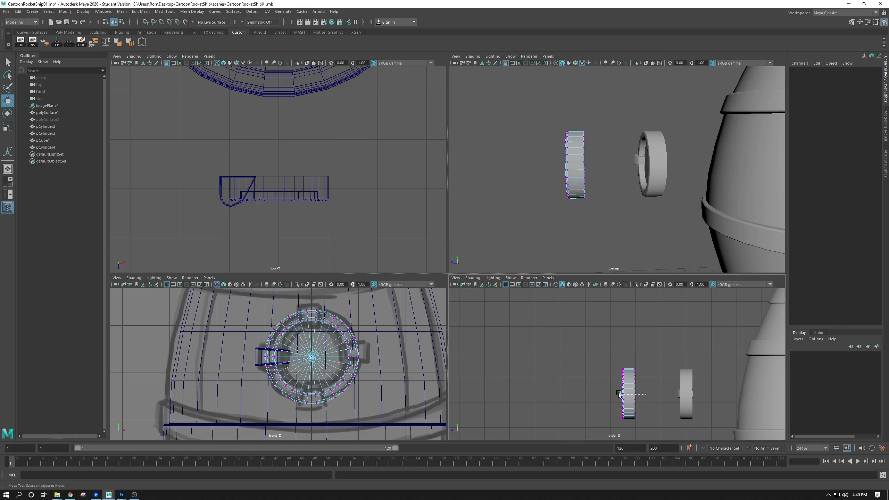
# - Reselect the duplicate ring's middle vertex row, adjust the soft selection falloff, and pull the row away from the rocket
pyautogui.moveTo(618, 394); pyautogui.dragTo(593, 393)
pyautogui.press('b')
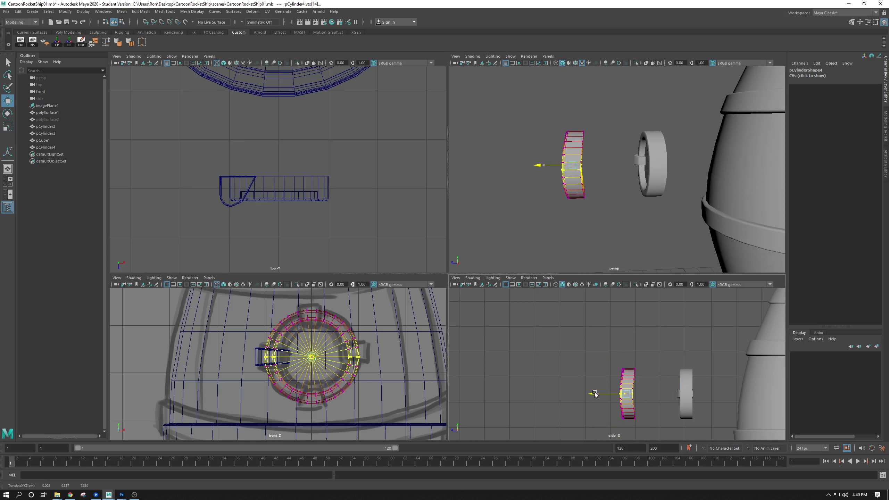
pyautogui.keyDown('alt'); pyautogui.moveTo(570, 195); pyautogui.dragTo(609, 204); pyautogui.keyUp('alt')
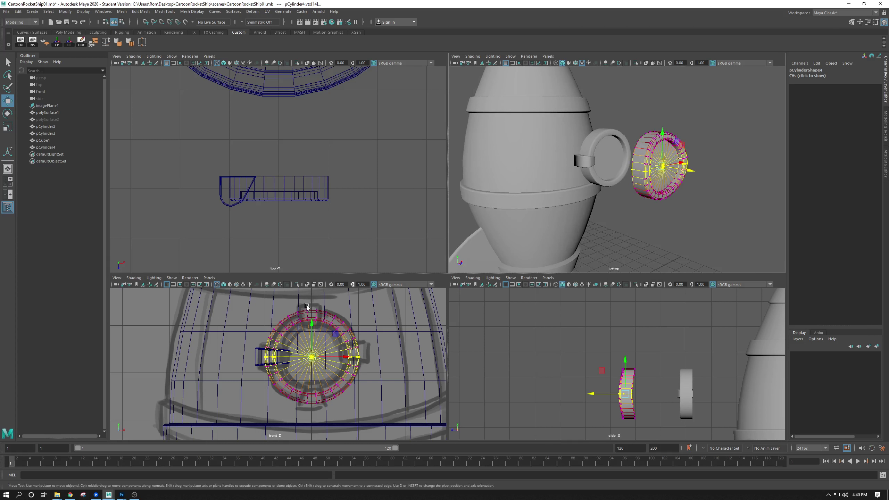
# - Try moving the duplicate ring's vertical centre column of vertices away from the rocket, and undo the bending edits
pyautogui.moveTo(306, 305); pyautogui.dragTo(318, 411)
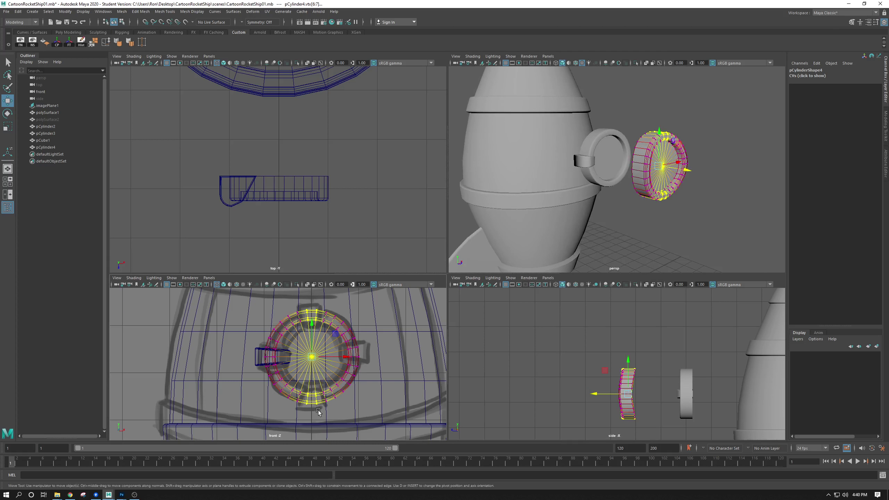
pyautogui.moveTo(690, 171); pyautogui.dragTo(548, 163)
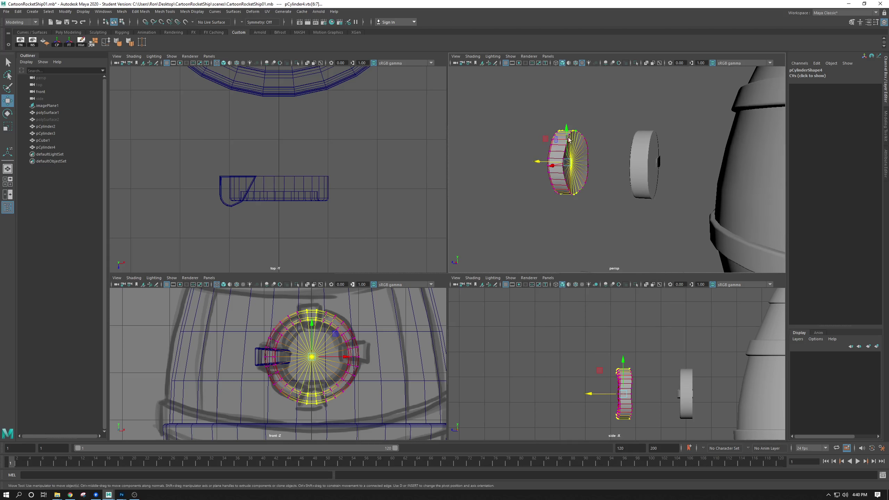
pyautogui.keyDown('alt'); pyautogui.moveTo(563, 205); pyautogui.dragTo(588, 206); pyautogui.keyUp('alt')
pyautogui.hotkey('ctrl', 'z')
pyautogui.hotkey('ctrl', 'z')
pyautogui.hotkey('ctrl', 'z')
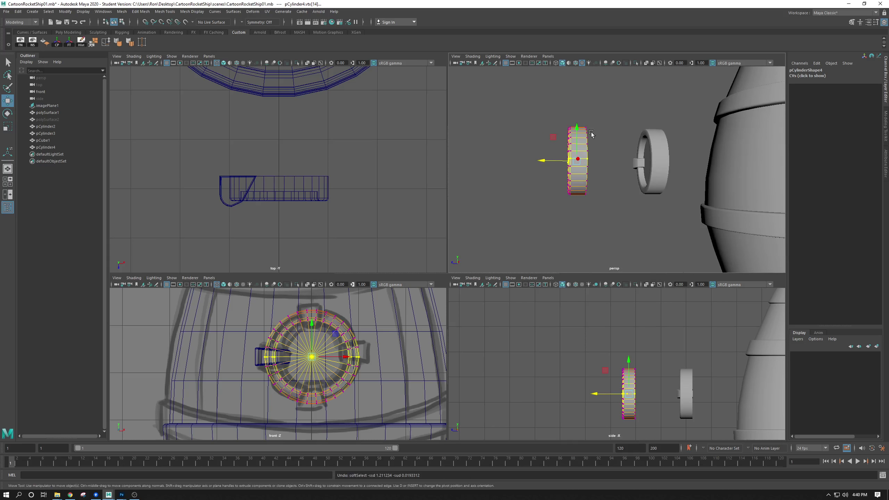
# - Return the duplicate porthole ring to object selection and delete it
pyautogui.keyDown('alt'); pyautogui.moveTo(576, 150); pyautogui.dragTo(543, 139); pyautogui.keyUp('alt')
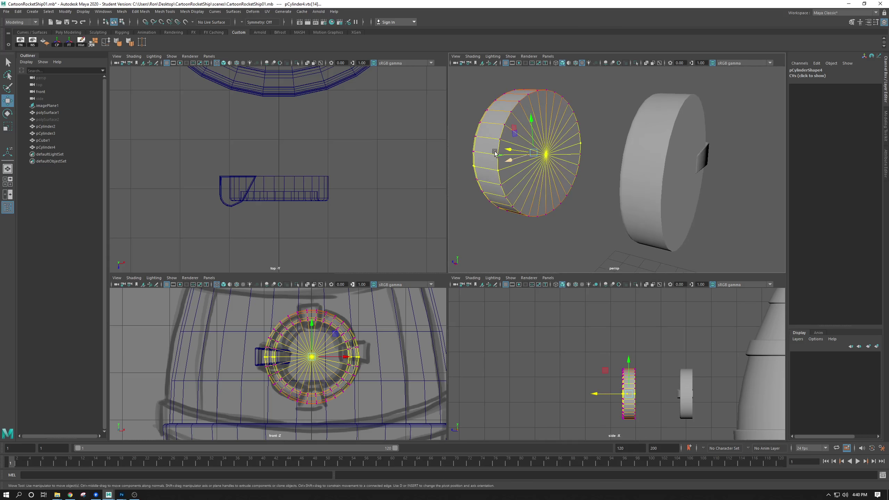
pyautogui.keyDown('alt'); pyautogui.moveTo(542, 240); pyautogui.dragTo(620, 224); pyautogui.keyUp('alt')
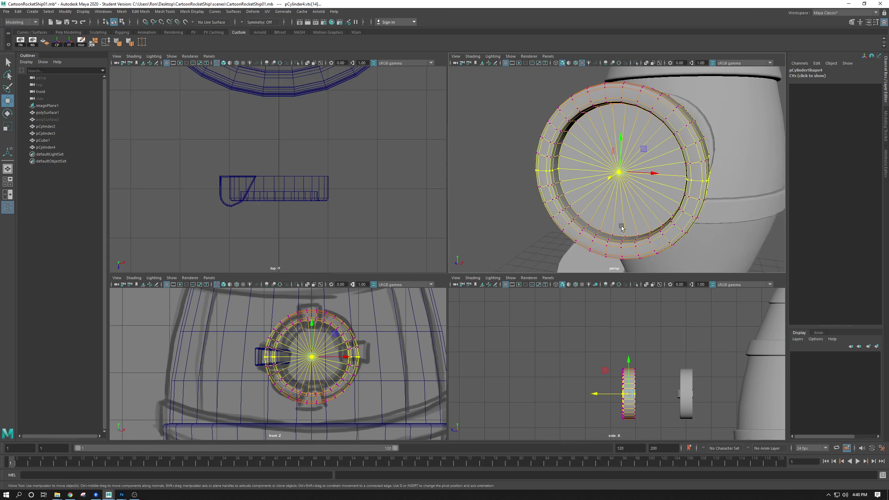
pyautogui.keyDown('alt'); pyautogui.moveTo(607, 202); pyautogui.dragTo(591, 185, button='right'); pyautogui.keyUp('alt')
pyautogui.keyDown('alt'); pyautogui.moveTo(658, 182); pyautogui.dragTo(607, 175); pyautogui.keyUp('alt')
pyautogui.moveTo(583, 166); pyautogui.dragTo(609, 154, button='right')
pyautogui.press('Delete')
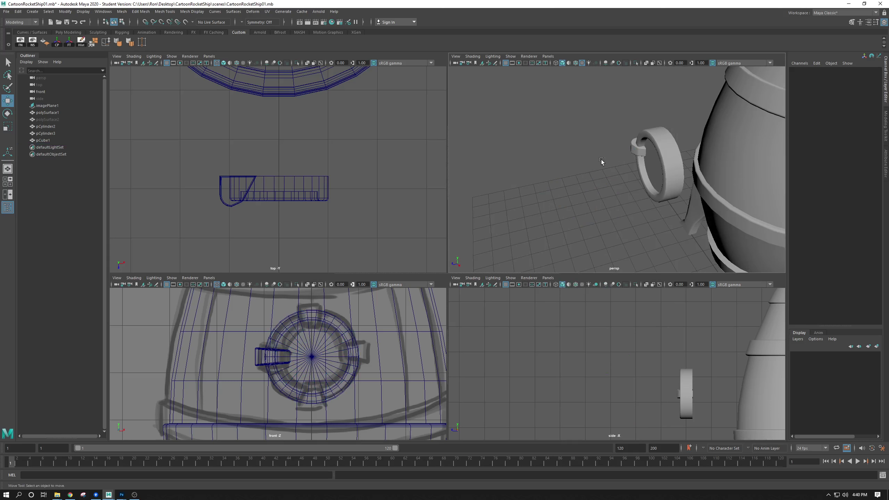
# - Duplicate the porthole clamp, move the copy across the ring to X 0.774, and rotate it about 102 degrees around Z
pyautogui.click(634, 147)
pyautogui.press('space')
pyautogui.scroll(3, 527, 207)
pyautogui.scroll(-5, 528, 207)
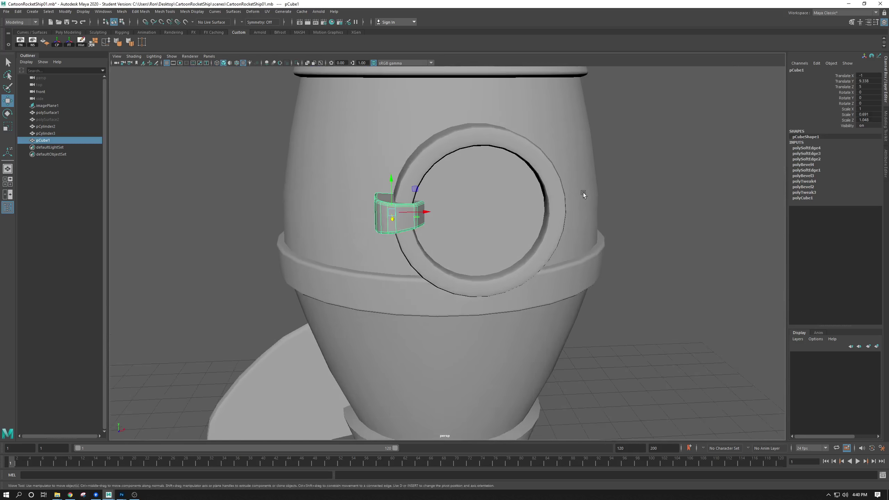
pyautogui.keyDown('alt'); pyautogui.moveTo(582, 194); pyautogui.dragTo(496, 282); pyautogui.keyUp('alt')
pyautogui.hotkey('ctrl', 'd')
pyautogui.press('e')
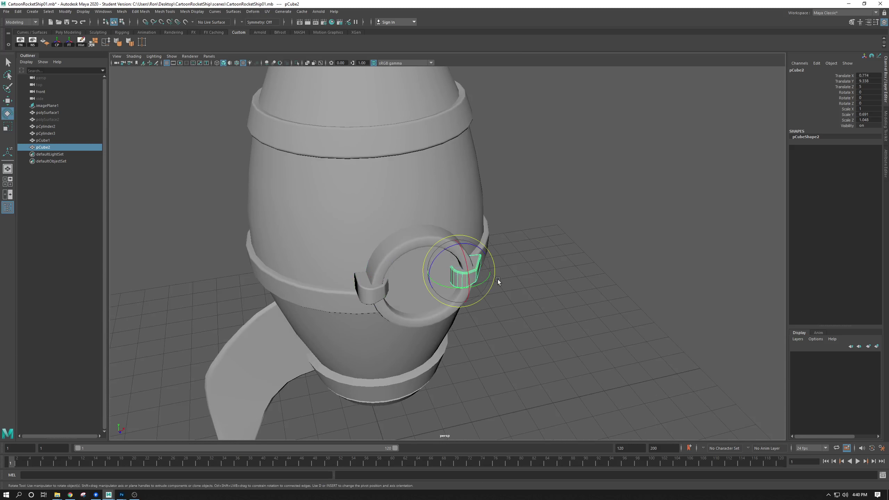
pyautogui.moveTo(453, 249); pyautogui.dragTo(407, 311)
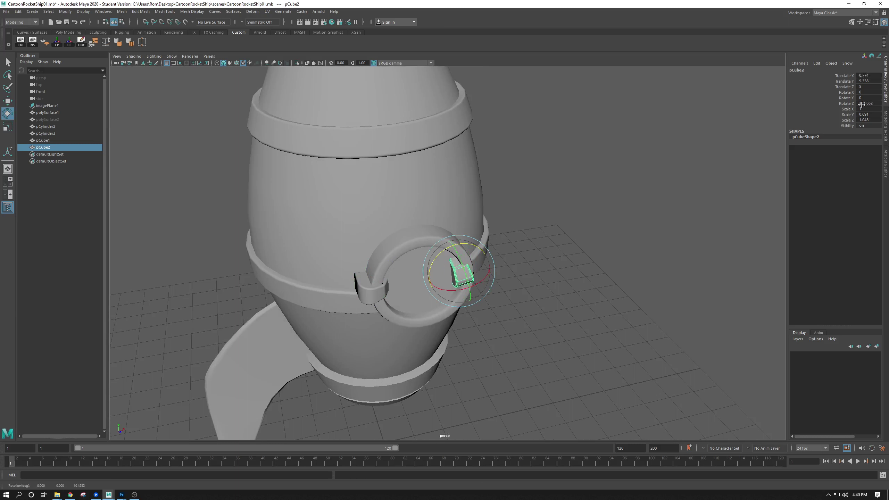
# - Set the clamp copy's Rotate Y to 180, and delete the copy
pyautogui.doubleClick(871, 98)
pyautogui.write('180')
pyautogui.press('Return')
pyautogui.click(524, 276)
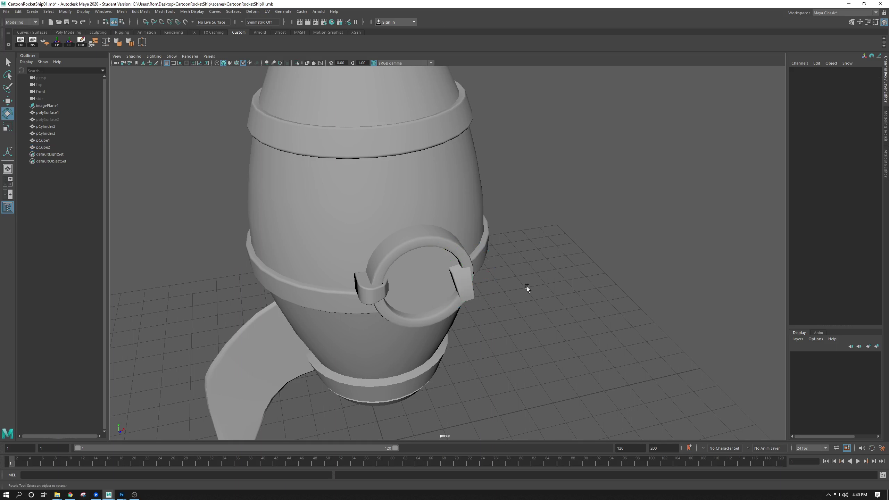
pyautogui.click(453, 284)
pyautogui.click(459, 280)
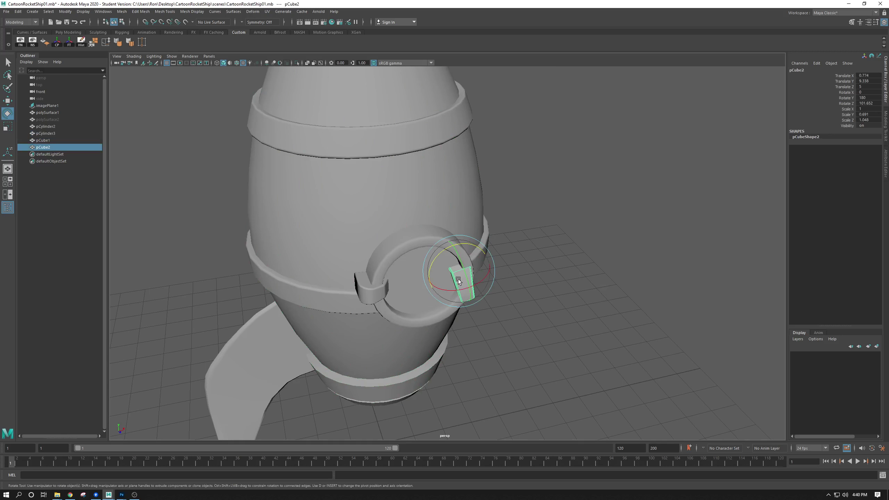
pyautogui.press('Delete')
# - Try moving the original clamp's pivot along X to the porthole's centre by eye, and undo the pivot move
pyautogui.click(361, 296)
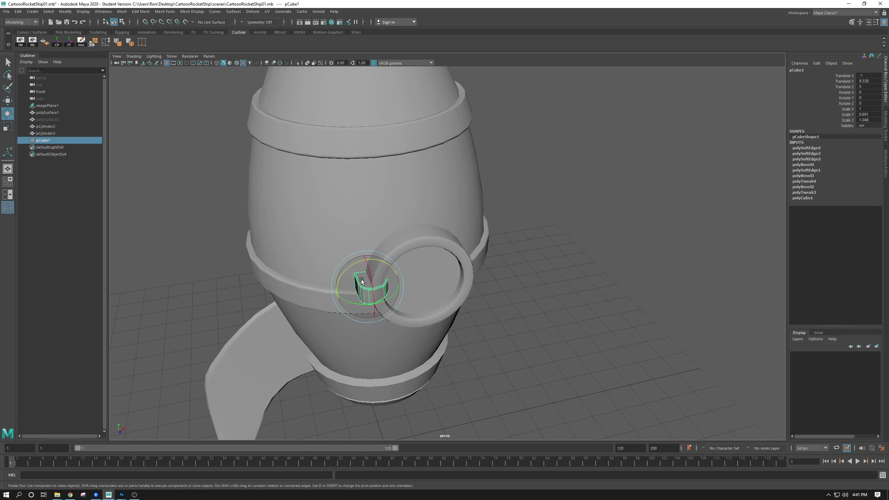
pyautogui.scroll(4, 433, 325)
pyautogui.keyDown('alt'); pyautogui.moveTo(433, 325); pyautogui.dragTo(436, 312, button='middle'); pyautogui.keyUp('alt')
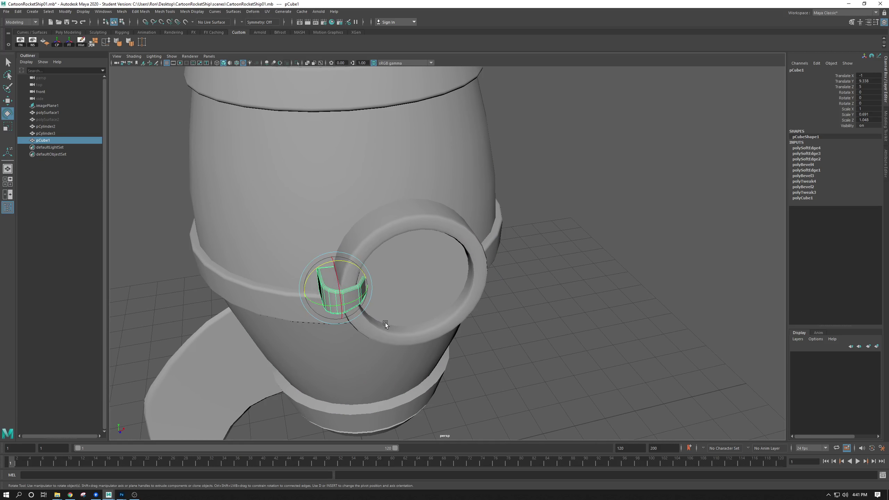
pyautogui.press('w')
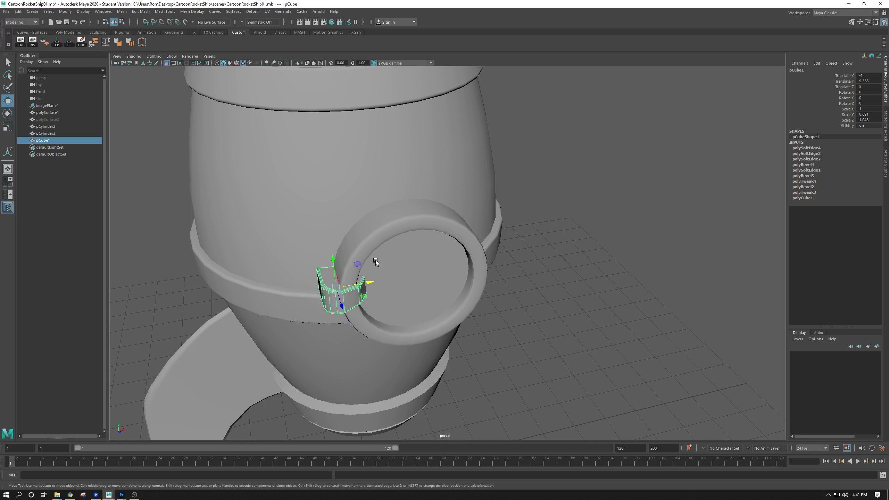
pyautogui.keyDown('alt'); pyautogui.moveTo(413, 276); pyautogui.dragTo(423, 299, button='right'); pyautogui.keyUp('alt')
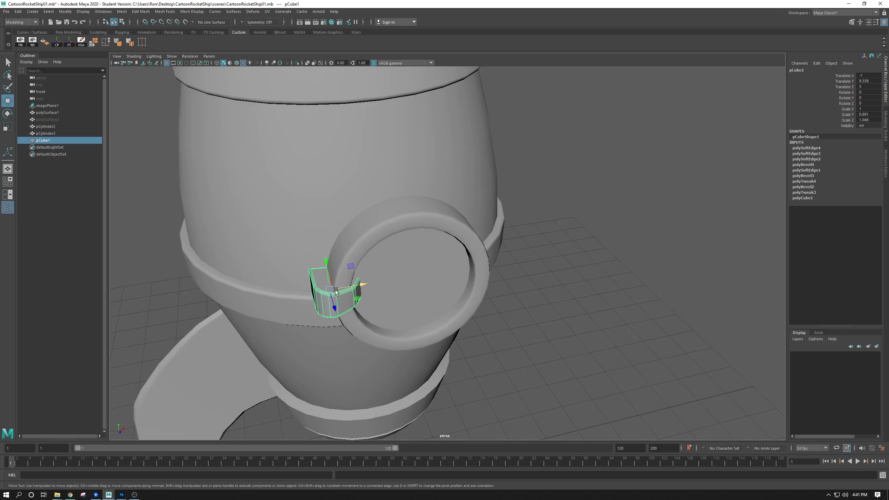
pyautogui.press('d')
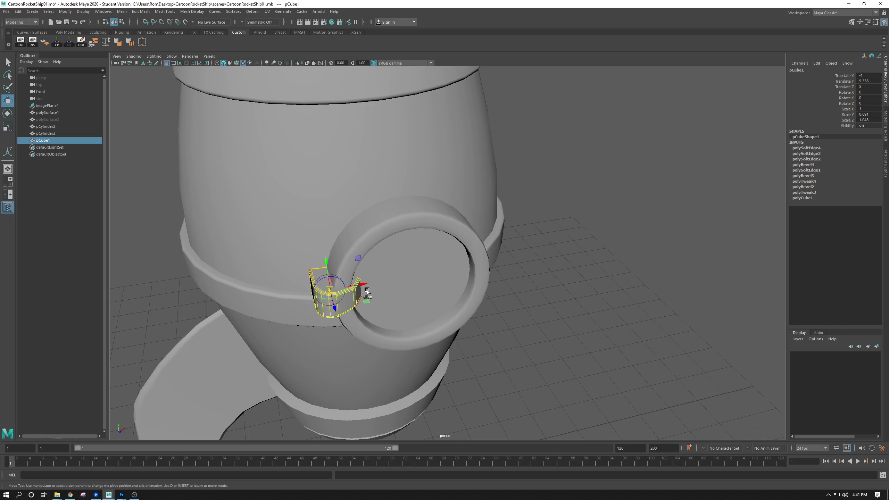
pyautogui.moveTo(368, 293); pyautogui.dragTo(443, 270)
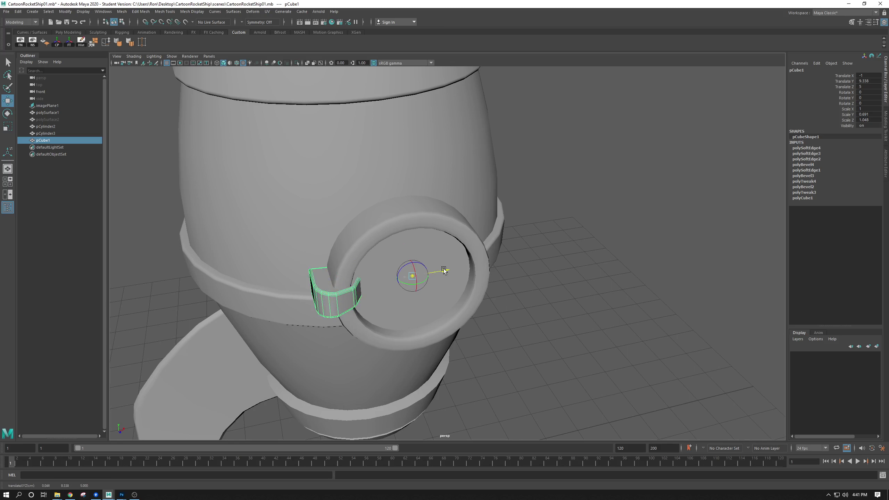
pyautogui.hotkey('ctrl', 'z')
pyautogui.hotkey('ctrl', 'z')
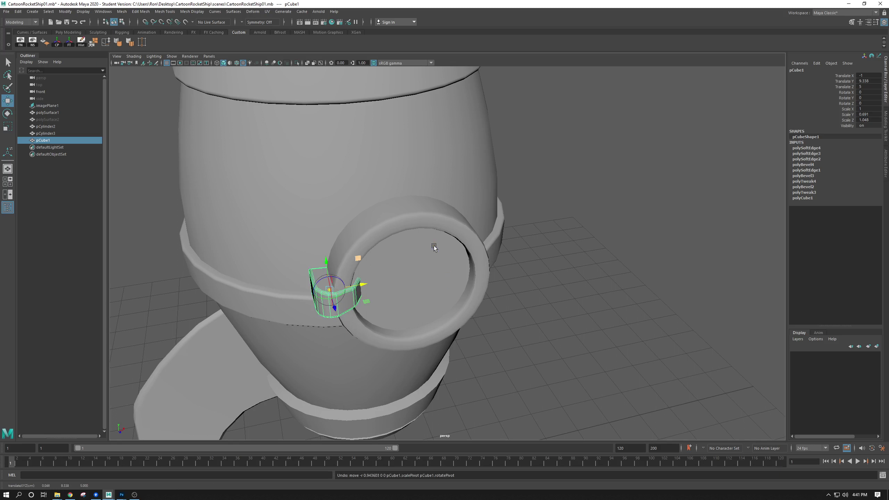
pyautogui.press('d')
pyautogui.keyDown('alt'); pyautogui.moveTo(450, 287); pyautogui.dragTo(377, 281, button='right'); pyautogui.keyUp('alt')
pyautogui.press('space')
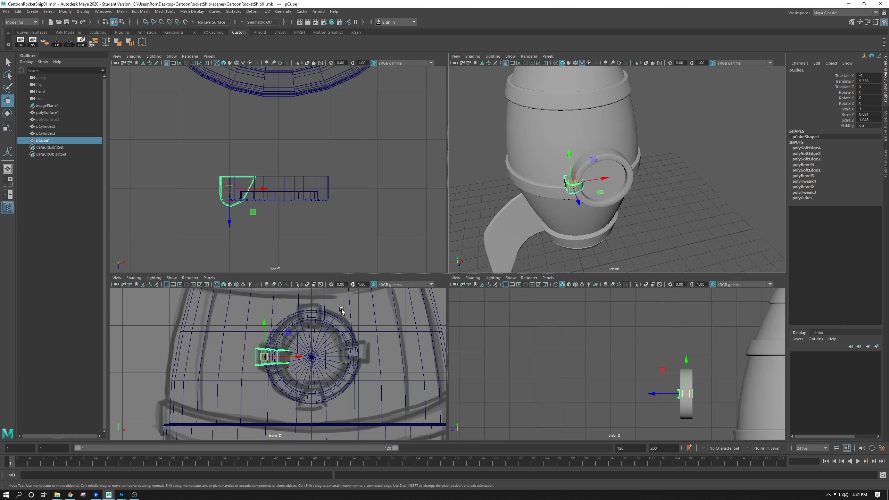
# - Select the clamp and porthole ring together in the front view and move them beside the rocket to X 7.174, Y 11
pyautogui.hotkey('ctrl', 'z')
pyautogui.hotkey('ctrl', 'z')
pyautogui.hotkey('ctrl', 'z')
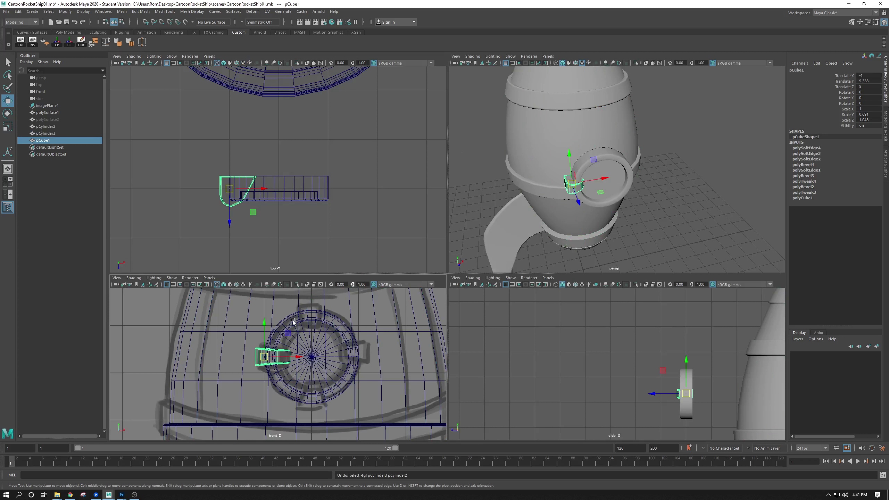
pyautogui.keyDown('shift'); pyautogui.click(296, 318); pyautogui.keyUp('shift')
pyautogui.scroll(-5, 332, 330)
pyautogui.press('space')
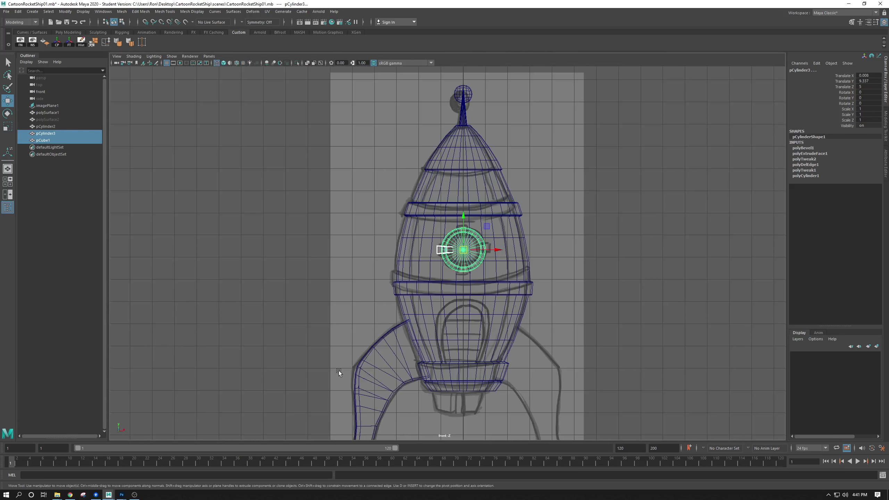
pyautogui.moveTo(499, 249); pyautogui.dragTo(625, 209)
pyautogui.press('f')
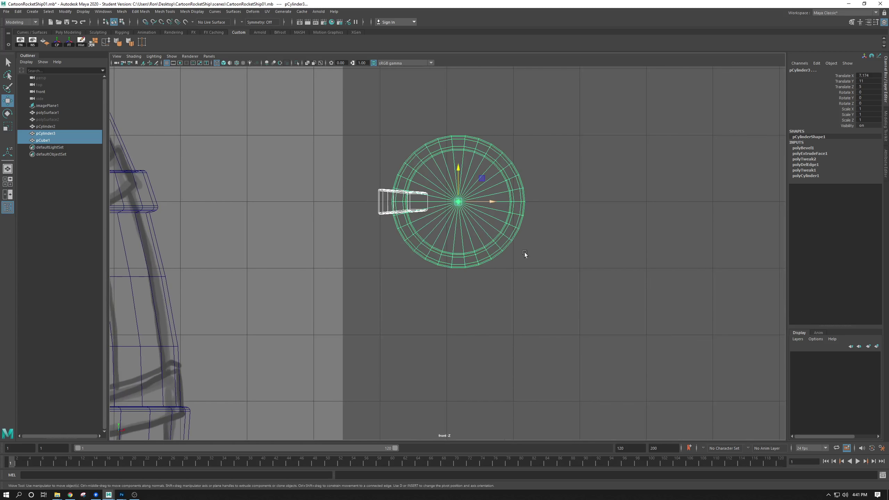
# - Try shifting only the clamp's pivot toward the ring's centre, and undo back to the combined ring and clamp selection
pyautogui.moveTo(384, 180); pyautogui.dragTo(361, 220)
pyautogui.press('d')
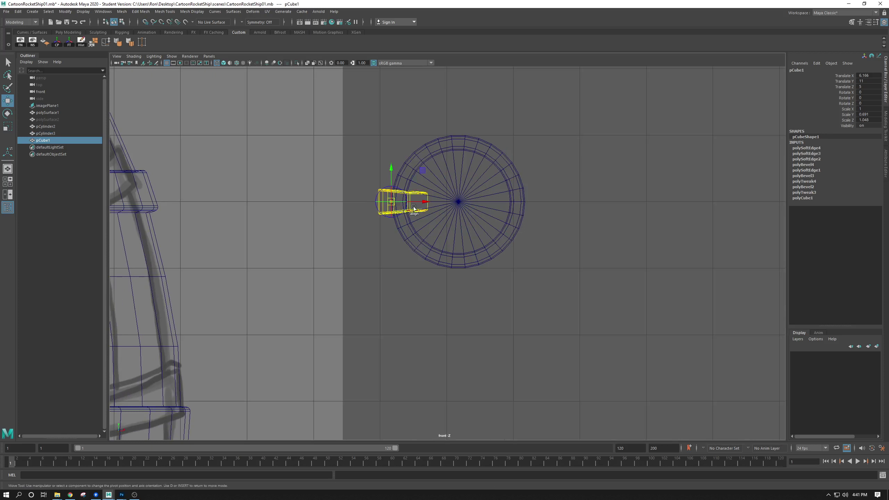
pyautogui.moveTo(425, 202); pyautogui.dragTo(444, 204)
pyautogui.hotkey('ctrl', 'z')
pyautogui.hotkey('ctrl', 'z')
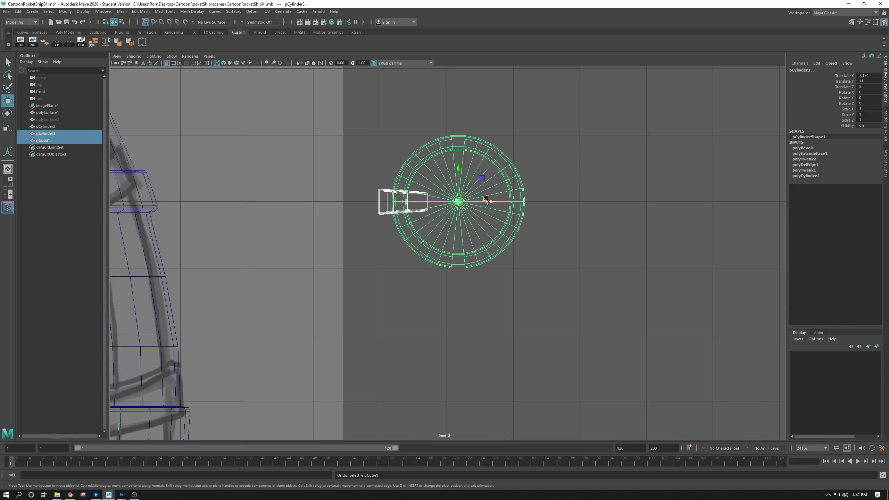
# - Move the ring and clamp together farther along X so the ring's centre sits on a grid intersection
pyautogui.moveTo(486, 202)
pyautogui.mouseDown()
pyautogui.moveTo(535, 217)
pyautogui.moveTo(477, 201)
pyautogui.mouseUp()
pyautogui.click(651, 192)
pyautogui.click(542, 201)
# - Move the clamp along X to 7.074 so it fits closer around the ring, checking it in the perspective view
pyautogui.press('space')
pyautogui.press('space')
pyautogui.press('f')
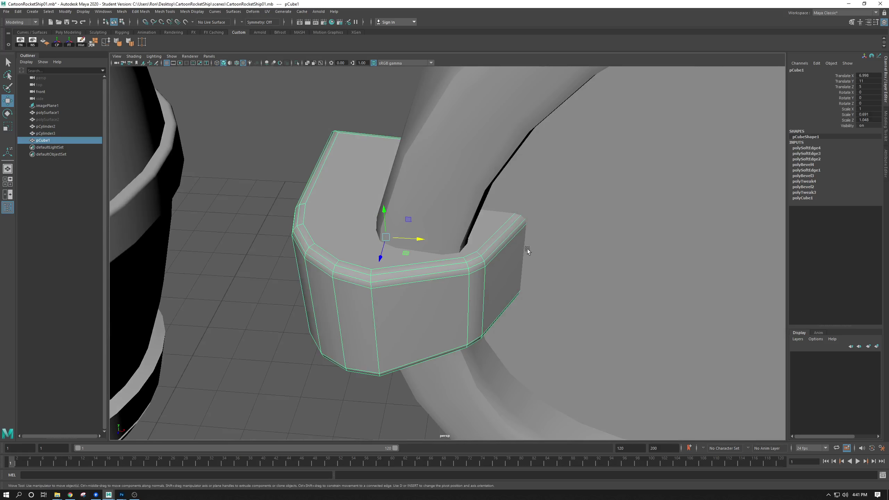
pyautogui.moveTo(416, 239); pyautogui.dragTo(445, 253)
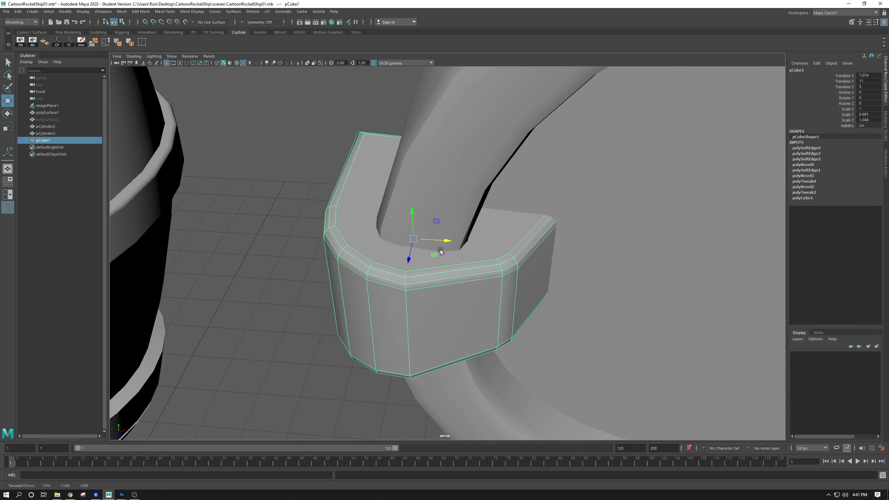
pyautogui.keyDown('alt'); pyautogui.moveTo(440, 253); pyautogui.dragTo(319, 240, button='right'); pyautogui.keyUp('alt')
pyautogui.click(320, 240)
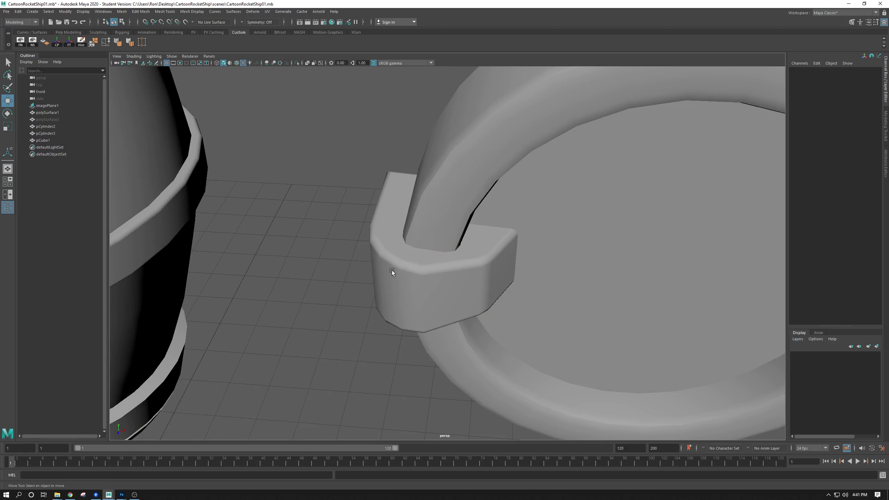
# - Snap the clamp's pivot to the grid intersection at the ring's centre in the front view
pyautogui.click(392, 270)
pyautogui.keyDown('alt'); pyautogui.moveTo(361, 311); pyautogui.dragTo(382, 258); pyautogui.keyUp('alt')
pyautogui.press('space')
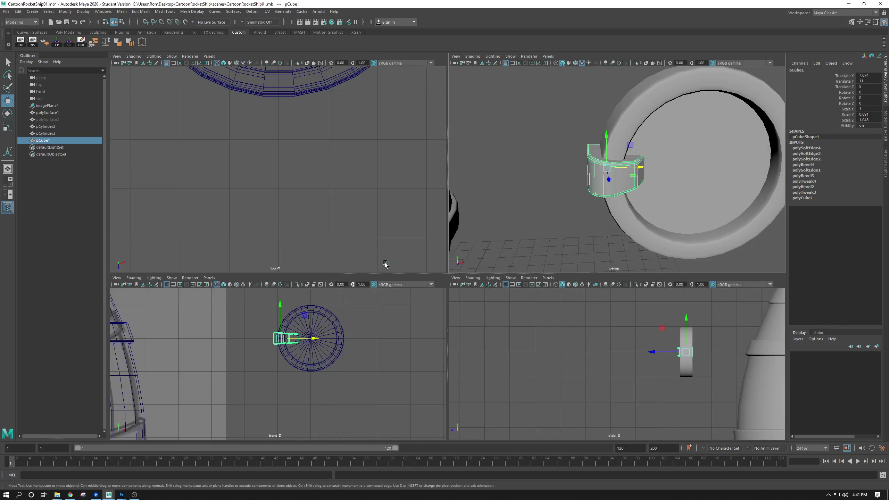
pyautogui.press('space')
pyautogui.keyDown('alt'); pyautogui.moveTo(410, 301); pyautogui.dragTo(557, 264, button='right'); pyautogui.keyUp('alt')
pyautogui.keyDown('alt'); pyautogui.moveTo(557, 264); pyautogui.dragTo(494, 301, button='middle'); pyautogui.keyUp('alt')
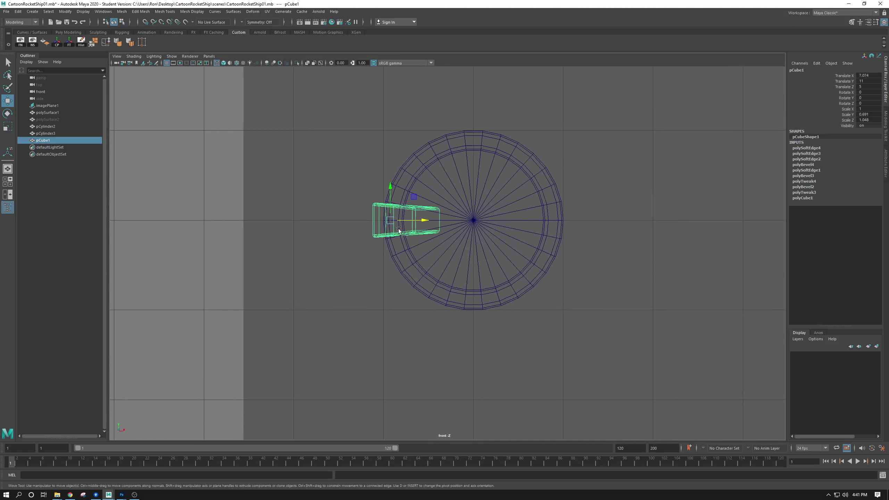
pyautogui.press('d')
pyautogui.press('x')
pyautogui.press('d')
pyautogui.press('x')
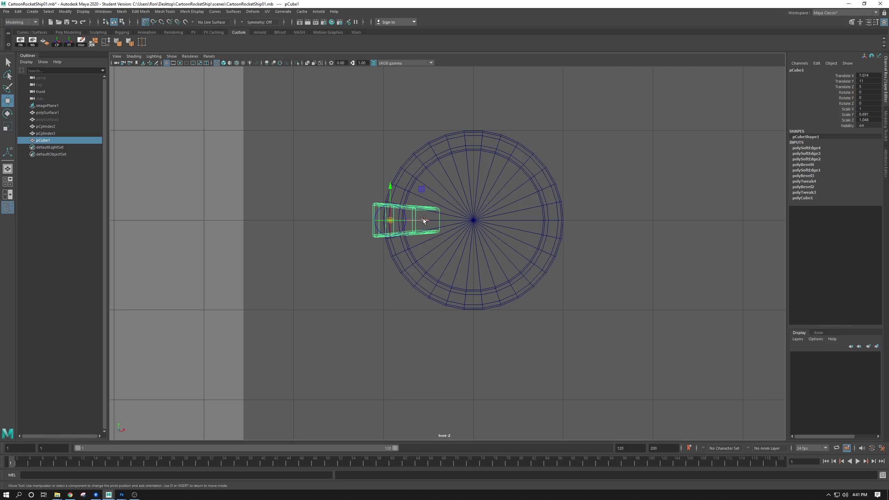
pyautogui.moveTo(422, 218); pyautogui.dragTo(483, 231)
pyautogui.press('d')
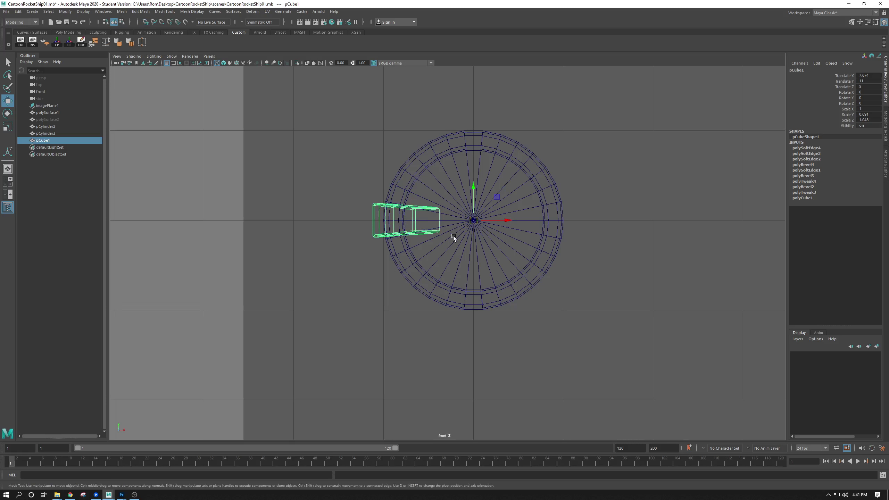
# - Try rotating a duplicate of the clamp about -90 degrees around the ring's centre, delete it, and reselect the original clamp for moving
pyautogui.hotkey('ctrl', 'd')
pyautogui.press('e')
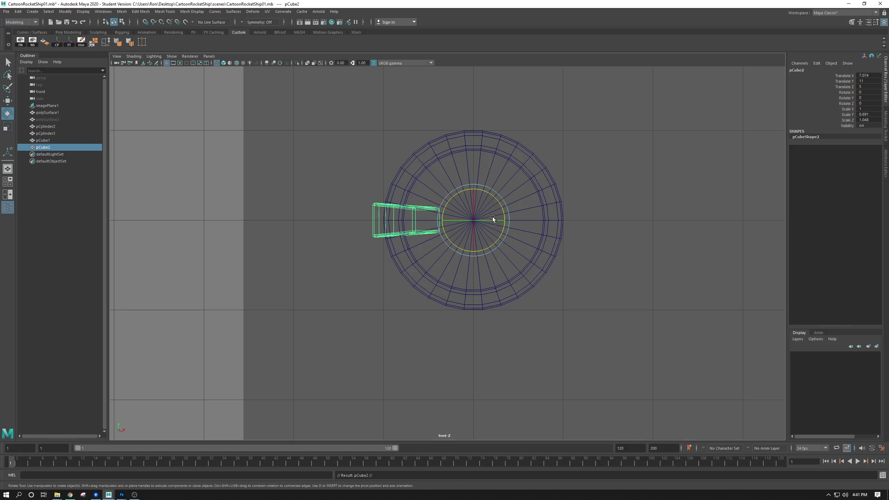
pyautogui.moveTo(499, 205); pyautogui.dragTo(504, 251)
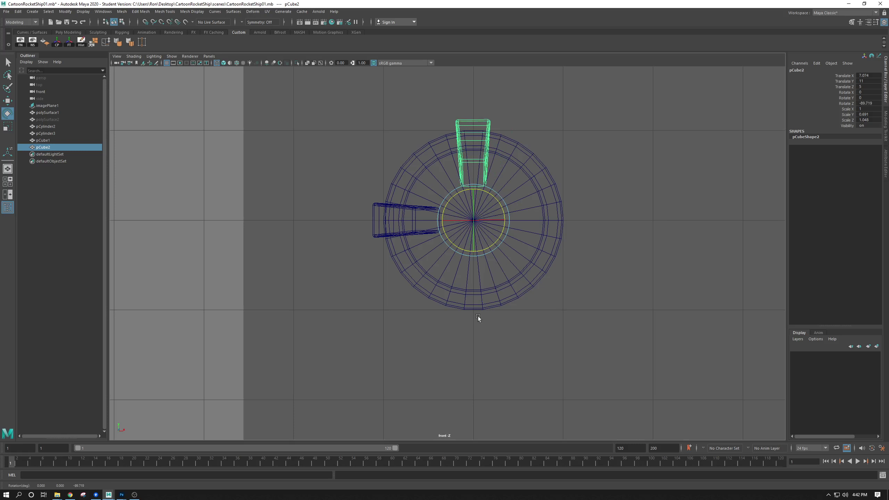
pyautogui.press('Delete')
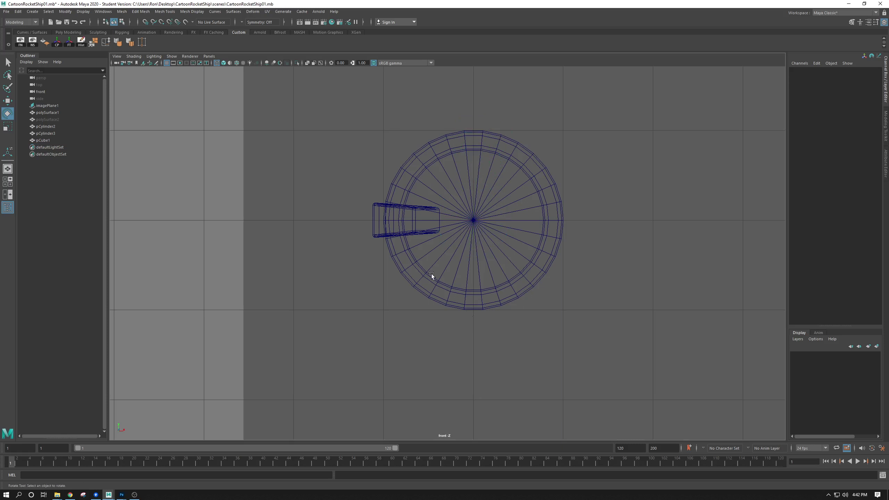
pyautogui.click(376, 205)
pyautogui.press('w')
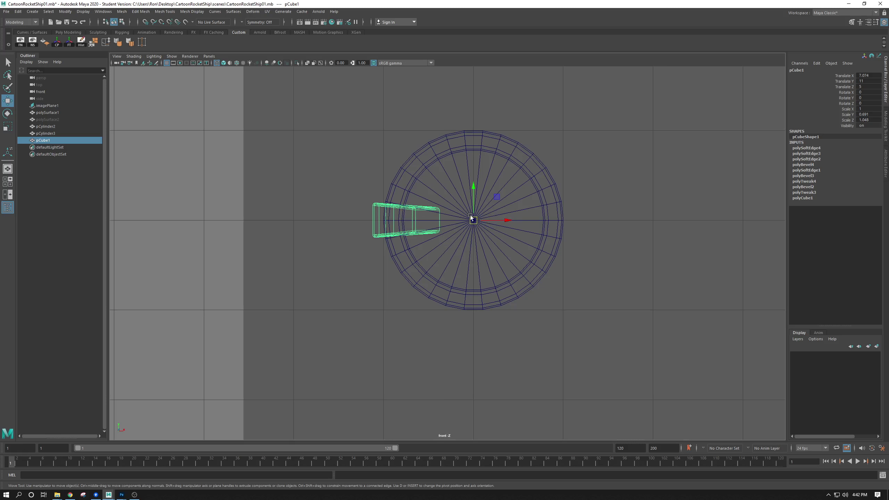
# - Delete the clamp's construction history and freeze its transformations
pyautogui.click(81, 42)
pyautogui.click(69, 42)
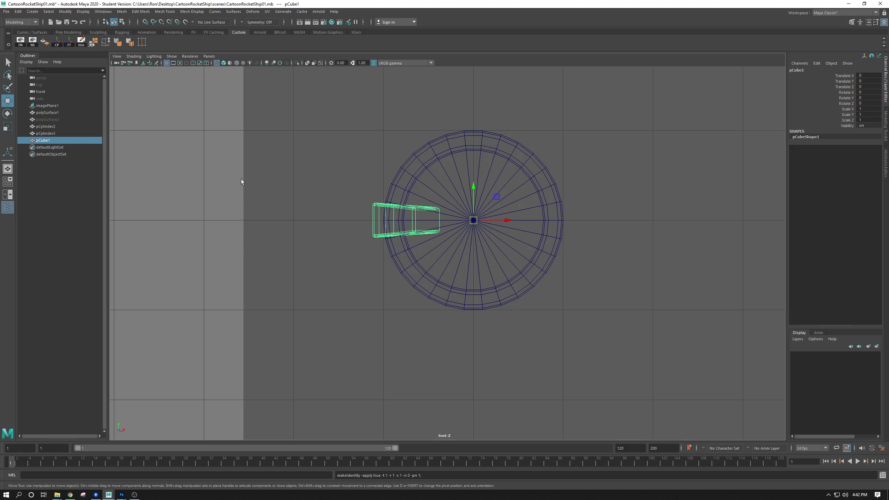
# - Try mirroring the clamp across the X axis at its object pivot, with Cut Geometry and Combine with Original enabled
pyautogui.click(62, 11)
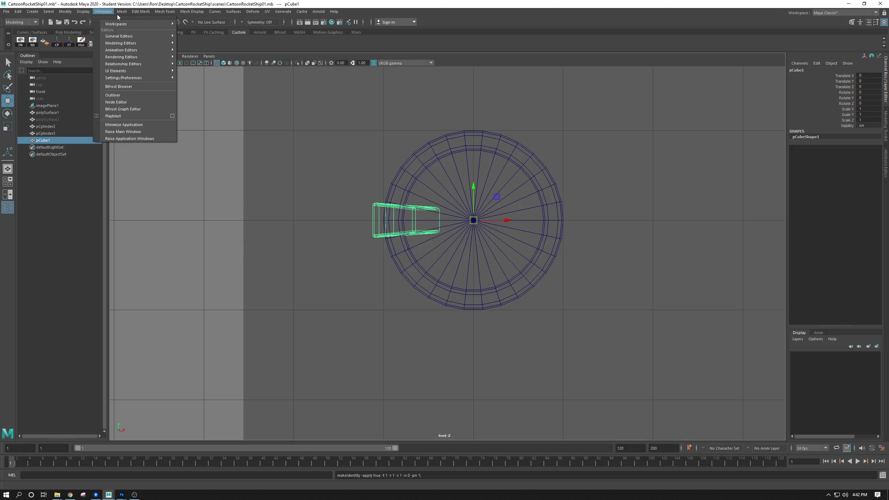
pyautogui.moveTo(122, 12)
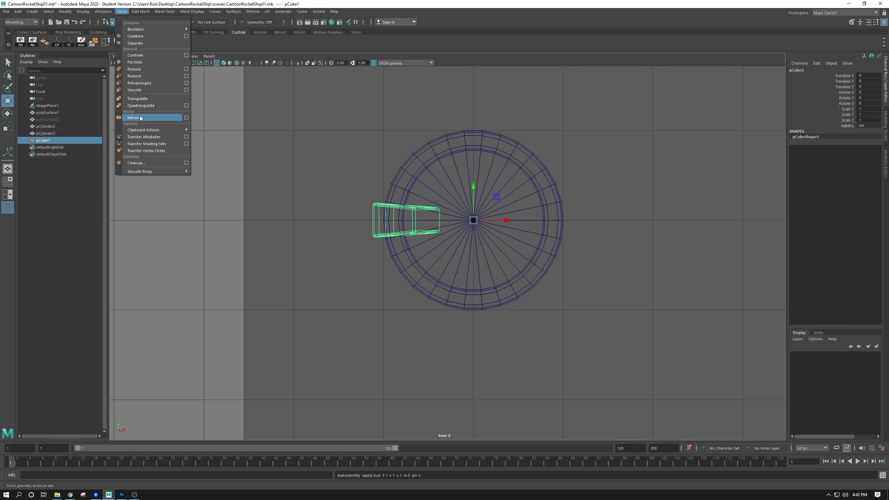
pyautogui.click(146, 121)
pyautogui.click(118, 10)
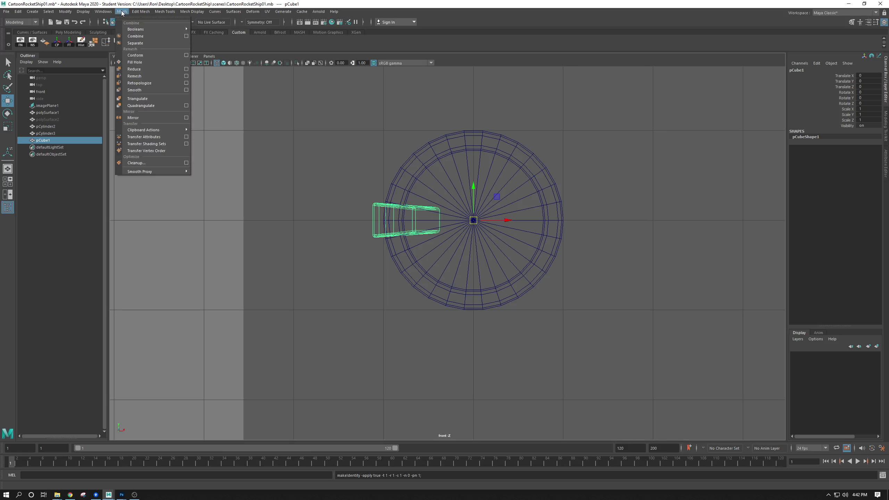
pyautogui.click(311, 155)
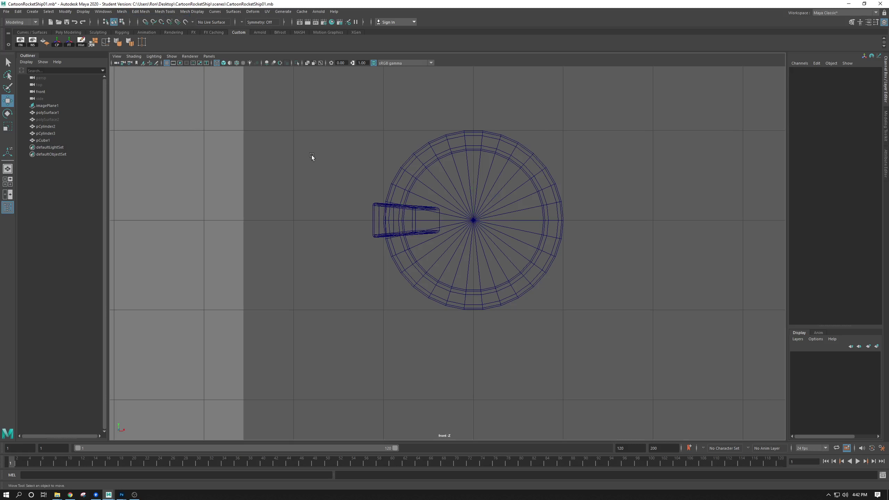
pyautogui.click(371, 208)
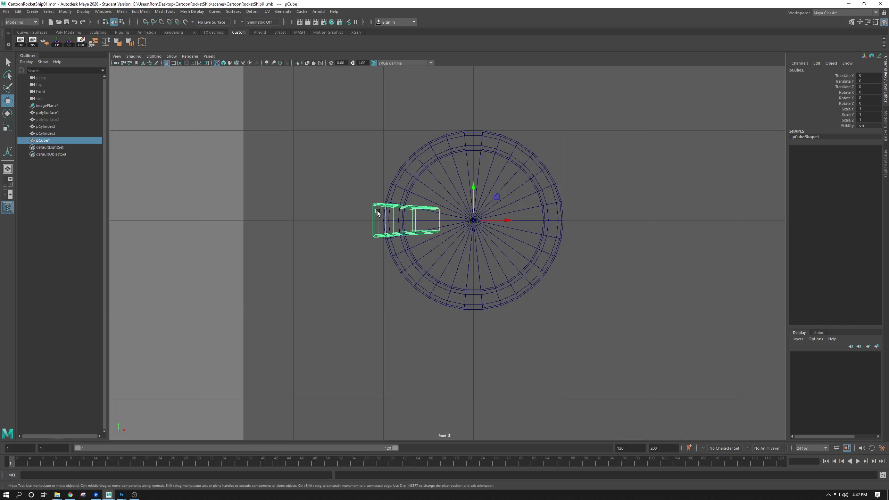
pyautogui.click(122, 12)
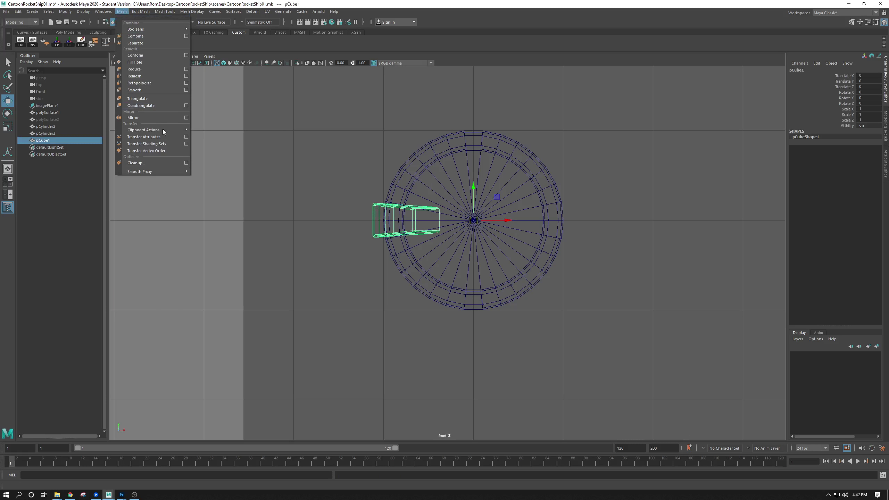
pyautogui.click(186, 118)
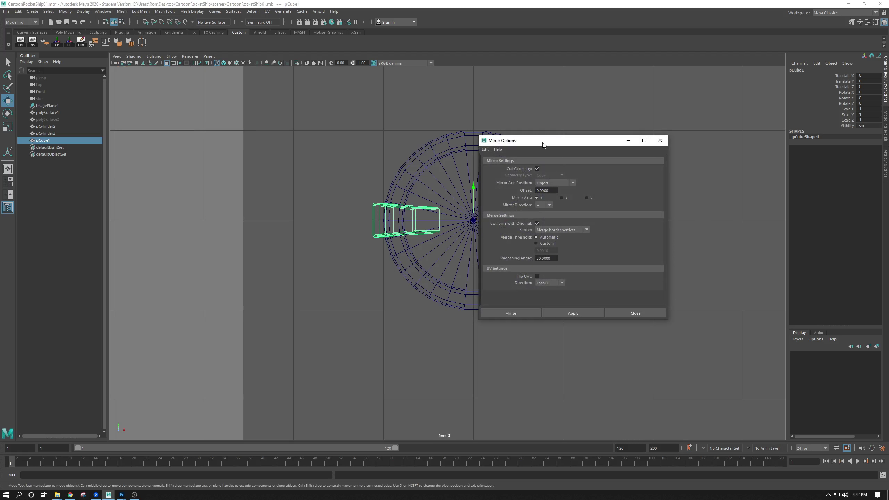
pyautogui.moveTo(543, 144); pyautogui.dragTo(685, 130)
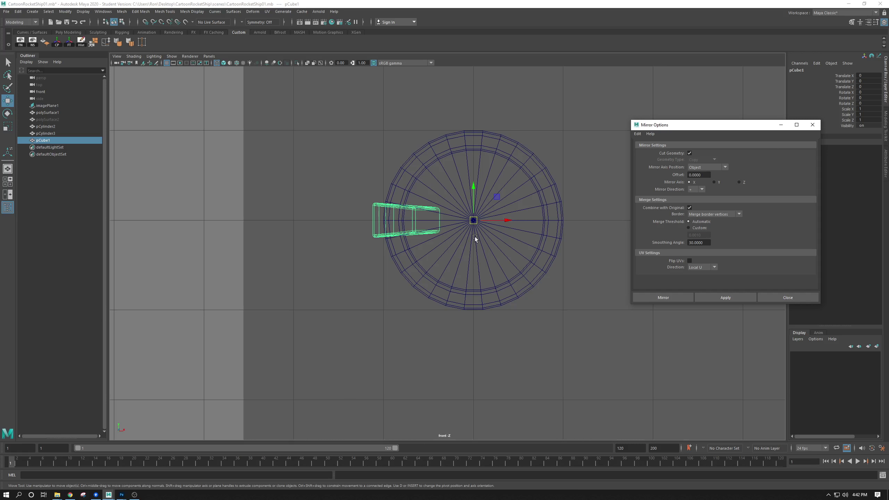
pyautogui.scroll(-2, 527, 237)
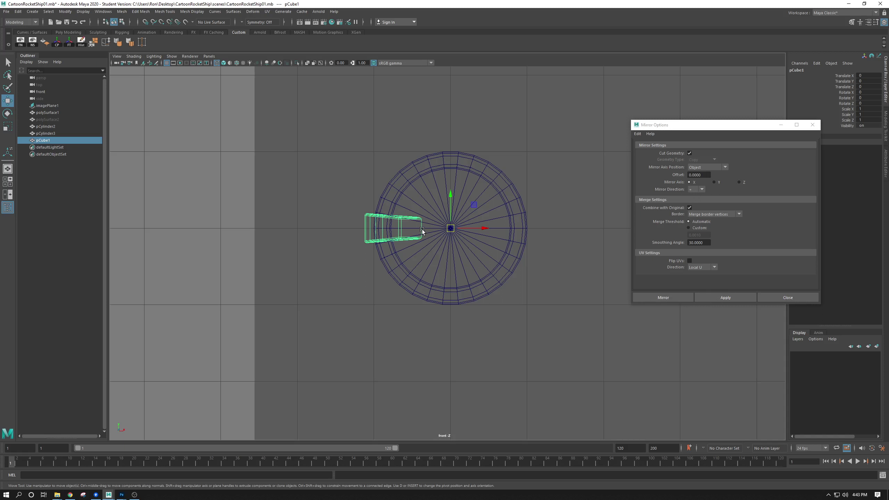
pyautogui.moveTo(734, 130); pyautogui.dragTo(729, 75)
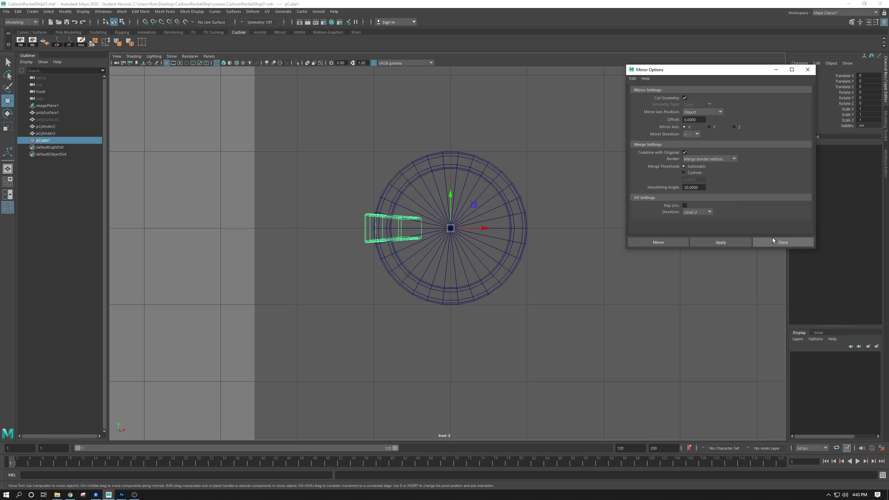
pyautogui.scroll(2, 593, 207)
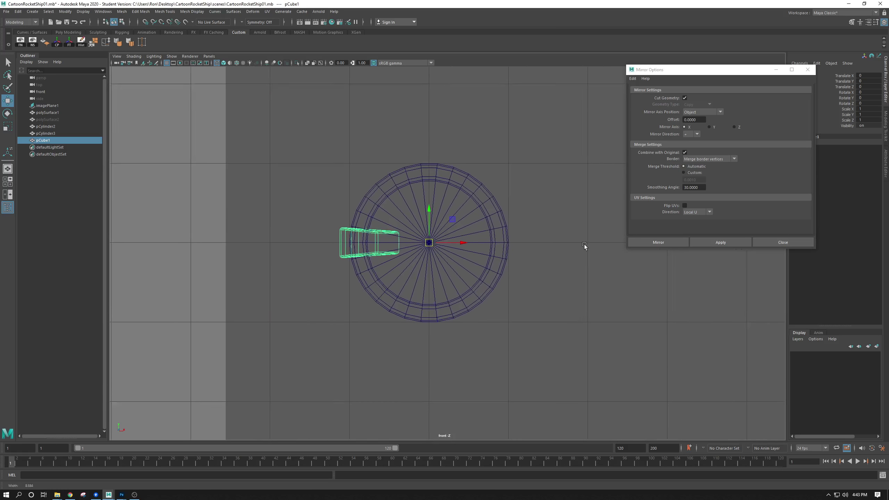
pyautogui.click(712, 242)
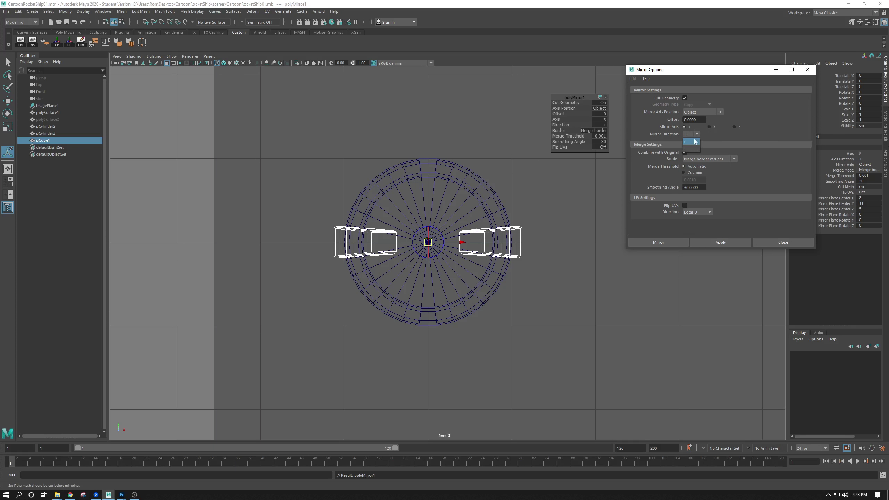
# - Close the mirror options and undo the clamp's mirror operation
pyautogui.click(794, 116)
pyautogui.click(783, 242)
pyautogui.hotkey('ctrl', 'z')
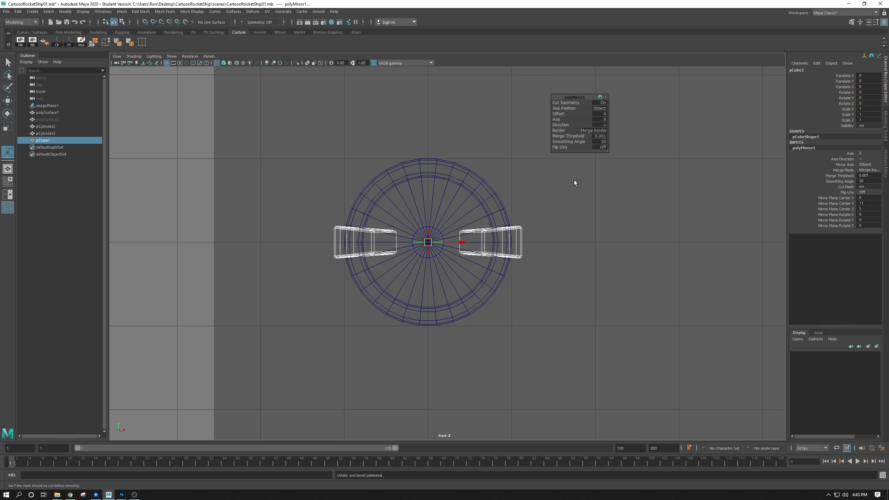
pyautogui.hotkey('ctrl', 'z')
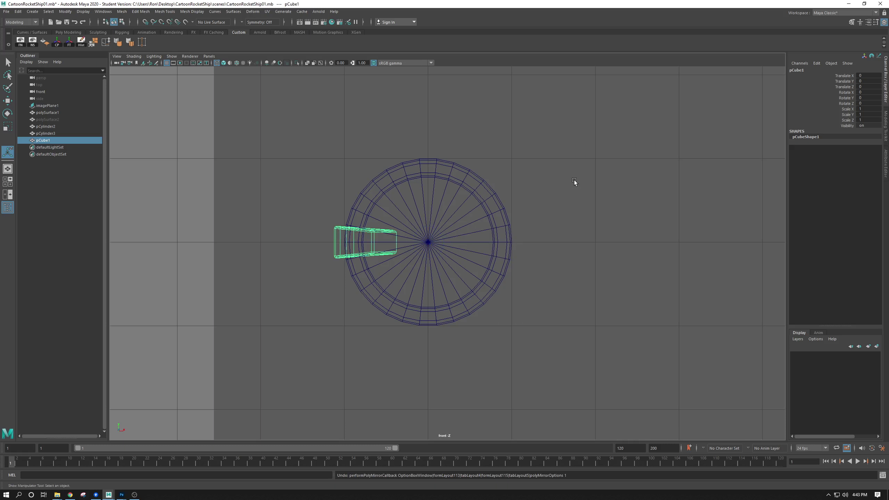
# - Duplicate the clamp, try rotating the copy around the ring's centre and shifting it along X, and undo both changes
pyautogui.press('w')
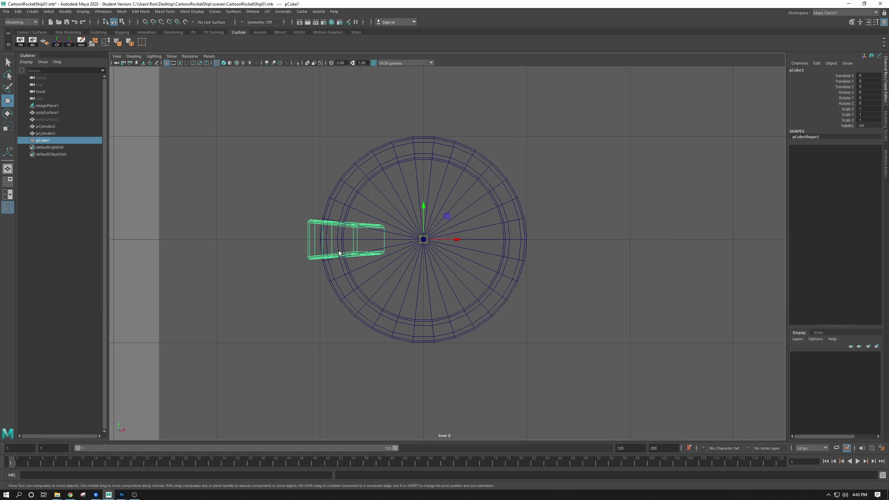
pyautogui.hotkey('ctrl', 'd')
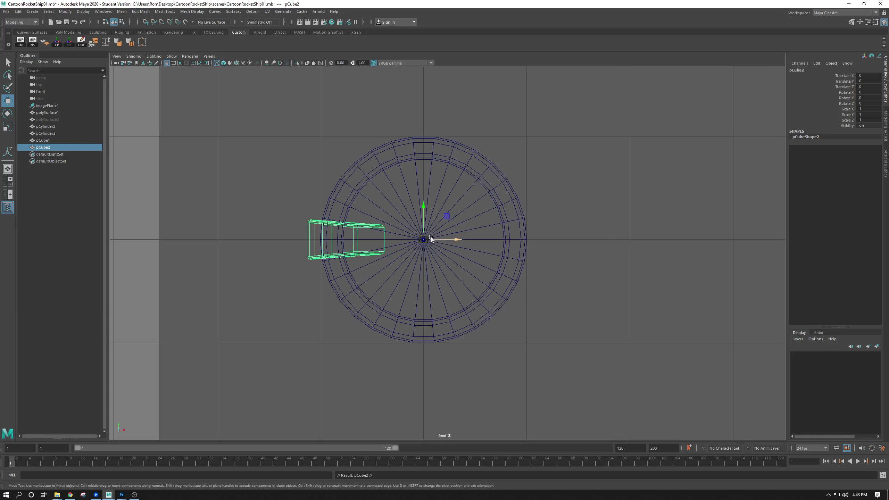
pyautogui.press('e')
pyautogui.moveTo(432, 210); pyautogui.dragTo(575, 232)
pyautogui.hotkey('ctrl', 'z')
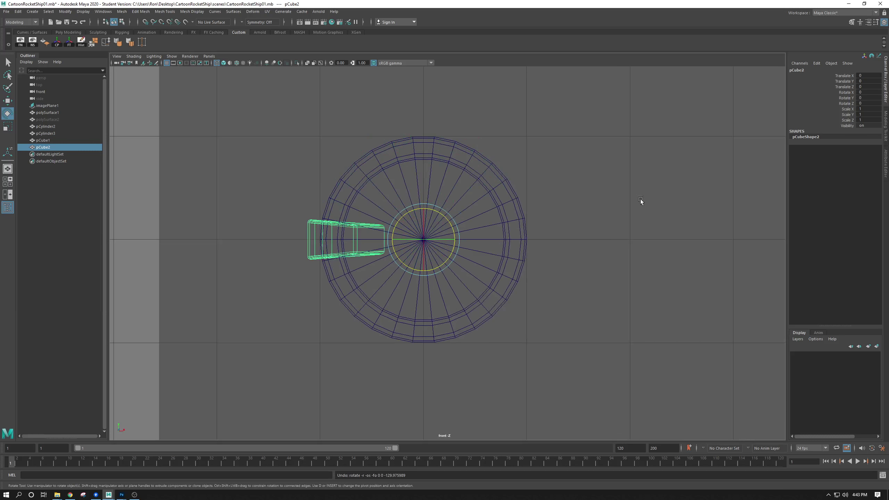
pyautogui.press('w')
pyautogui.moveTo(456, 248); pyautogui.dragTo(394, 250)
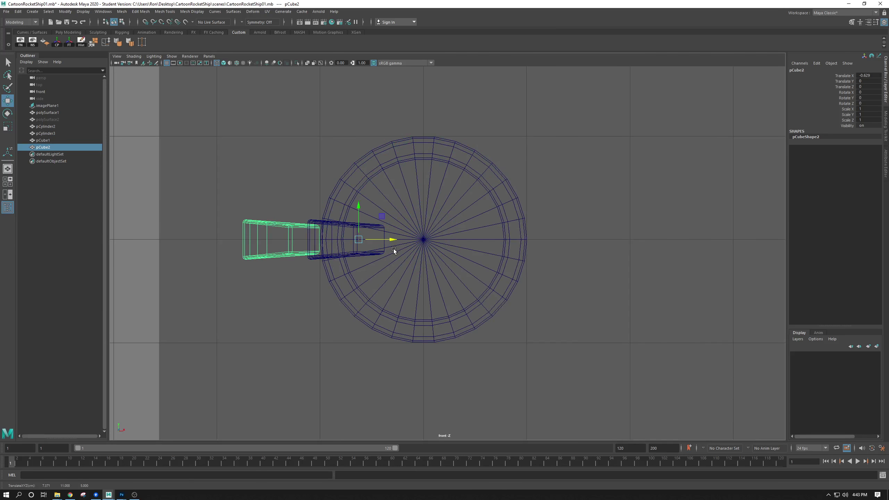
pyautogui.hotkey('ctrl', 'z')
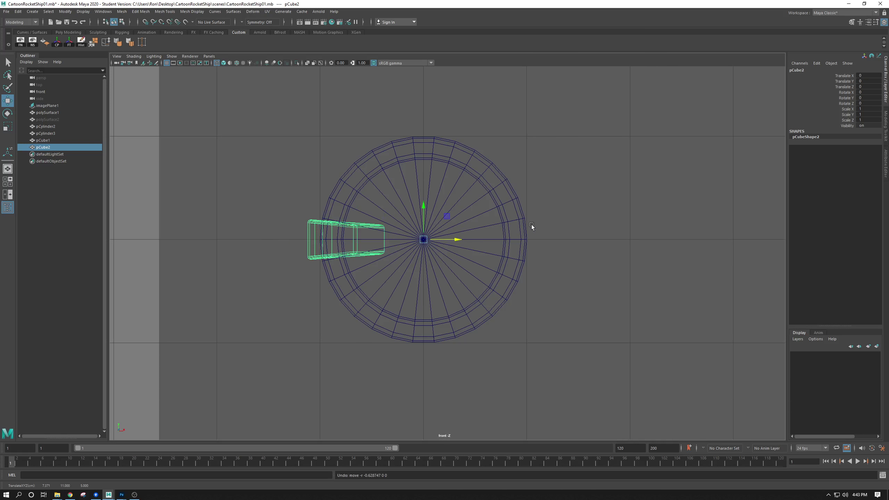
# - Try flipping the duplicate clamp to the ring's opposite side with a Scale X of -1, and delete it
pyautogui.click(868, 109)
pyautogui.press('Return')
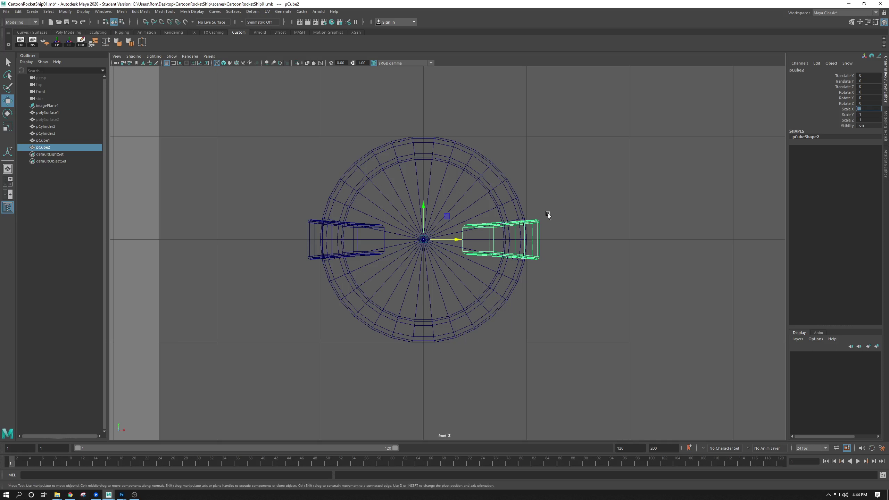
pyautogui.moveTo(550, 210); pyautogui.dragTo(531, 242)
pyautogui.click(587, 235)
pyautogui.click(508, 230)
pyautogui.click(371, 231)
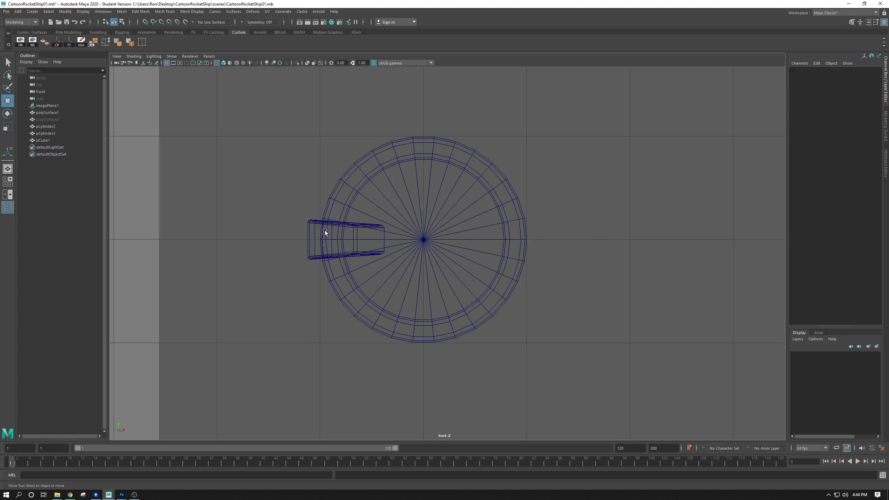
# - Duplicate the original clamp and set the copy's Rotate Z to 180 degrees around the ring's centre
pyautogui.click(316, 223)
pyautogui.hotkey('ctrl', 'd')
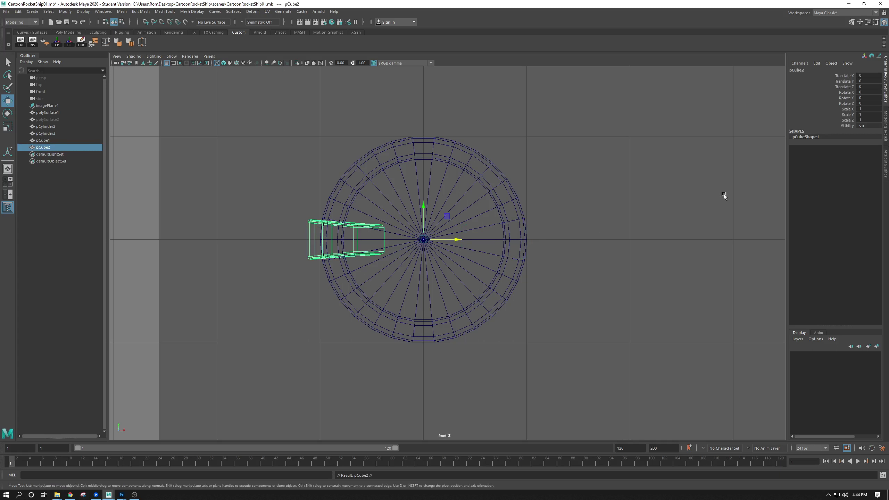
pyautogui.press('e')
pyautogui.press('w')
pyautogui.press('e')
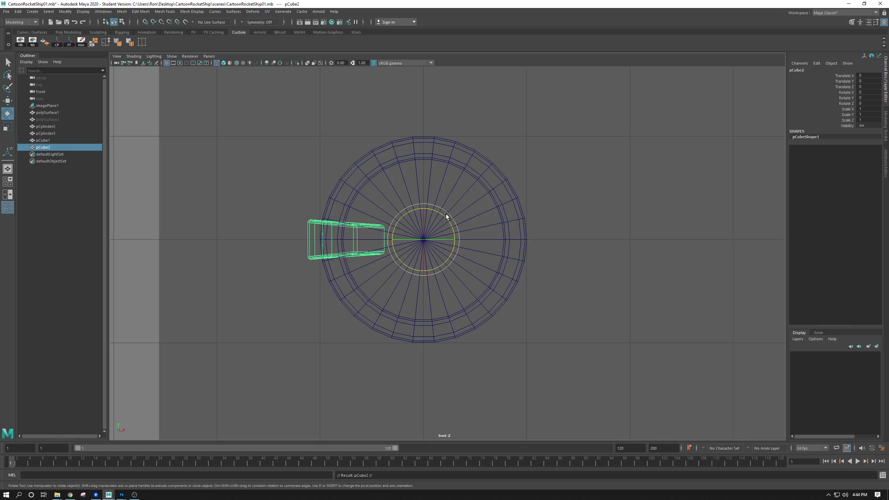
pyautogui.moveTo(447, 215); pyautogui.dragTo(450, 284)
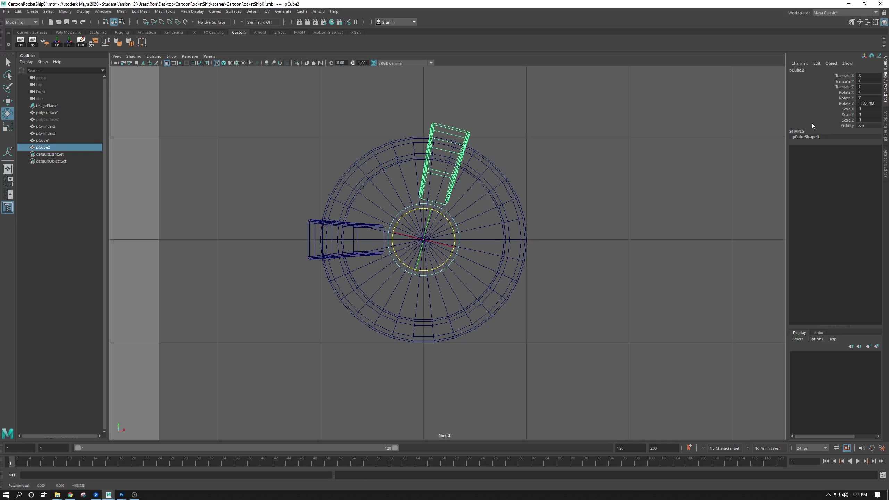
pyautogui.click(868, 104)
pyautogui.write('180')
pyautogui.press('Return')
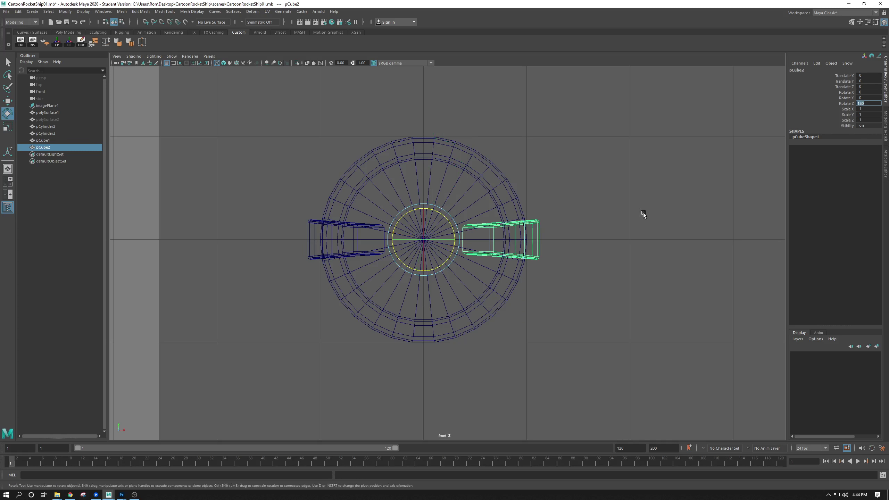
# - Delete the clamp duplicate on the opposite side of the ring
pyautogui.click(551, 232)
pyautogui.click(532, 239)
pyautogui.press('Delete')
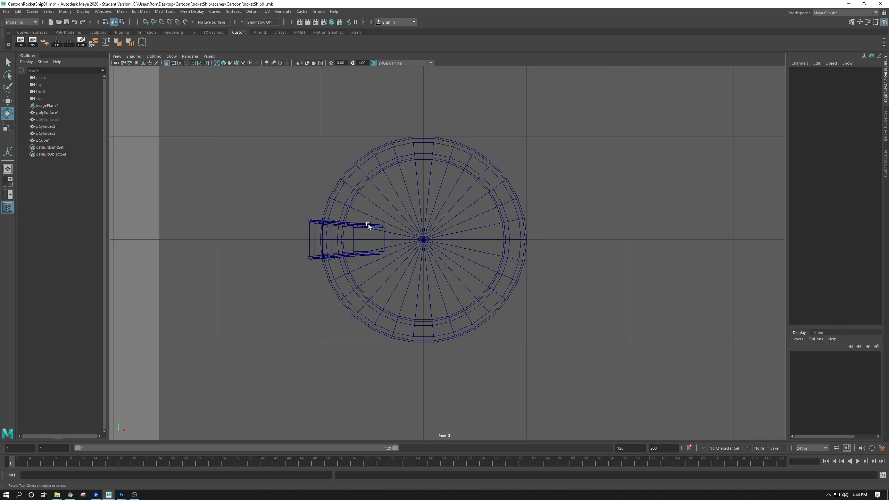
# - Duplicate the original clamp and set the copy's Rotate Z to 90 degrees around the ring's centre
pyautogui.click(309, 227)
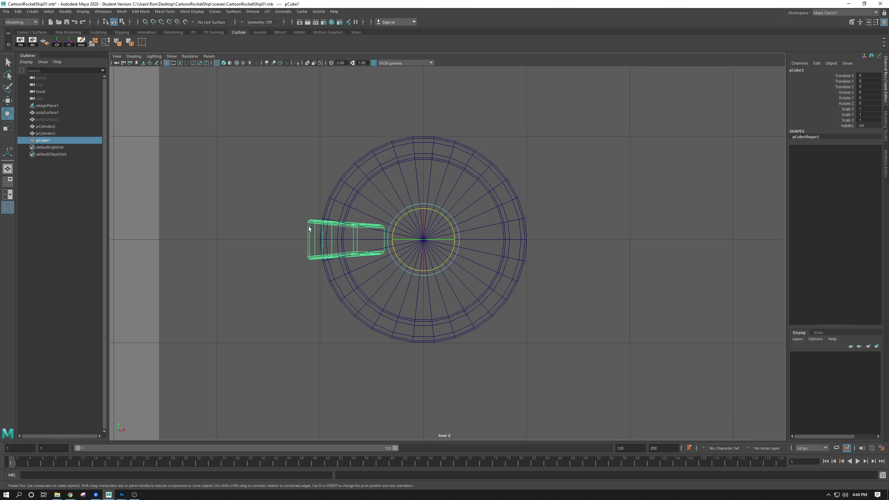
pyautogui.keyDown('alt'); pyautogui.moveTo(332, 201); pyautogui.dragTo(347, 200, button='right'); pyautogui.keyUp('alt')
pyautogui.keyDown('alt'); pyautogui.moveTo(381, 161); pyautogui.dragTo(361, 185, button='middle'); pyautogui.keyUp('alt')
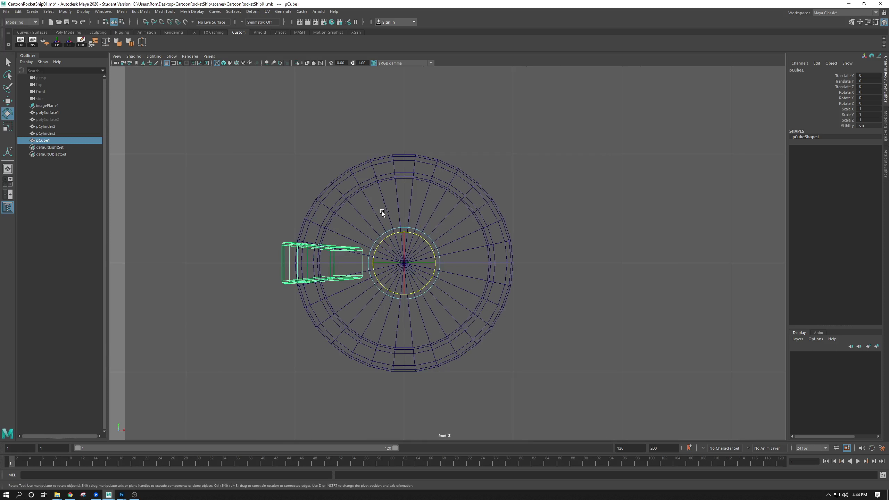
pyautogui.hotkey('ctrl', 'd')
pyautogui.moveTo(394, 233); pyautogui.dragTo(452, 227)
pyautogui.doubleClick(875, 103)
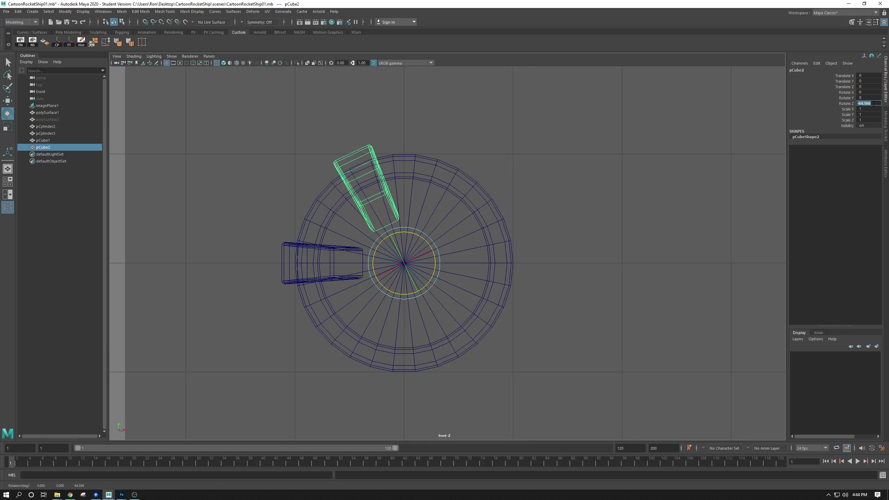
pyautogui.write('90')
pyautogui.press('Return')
# - Repeat the duplication with its 90-degree rotation twice to place two more clamps around the ring
pyautogui.scroll(2, 484, 257)
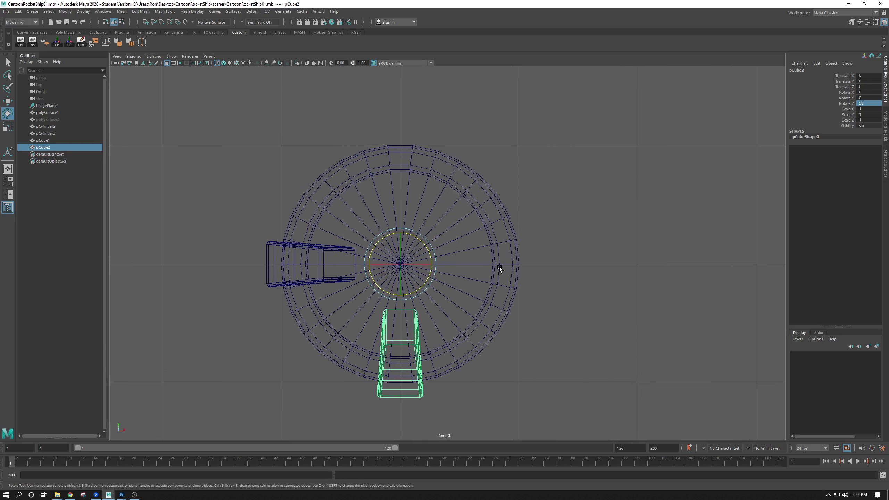
pyautogui.keyDown('alt'); pyautogui.moveTo(499, 267); pyautogui.dragTo(483, 237, button='middle'); pyautogui.keyUp('alt')
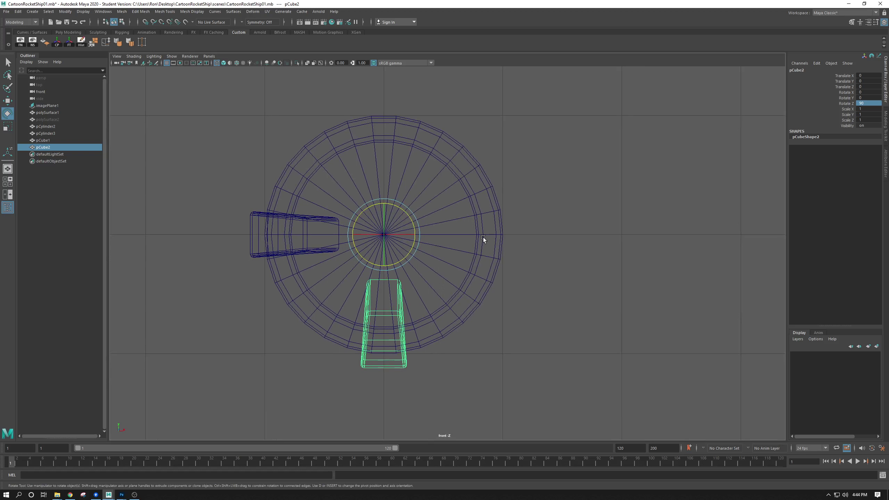
pyautogui.scroll(-2, 507, 238)
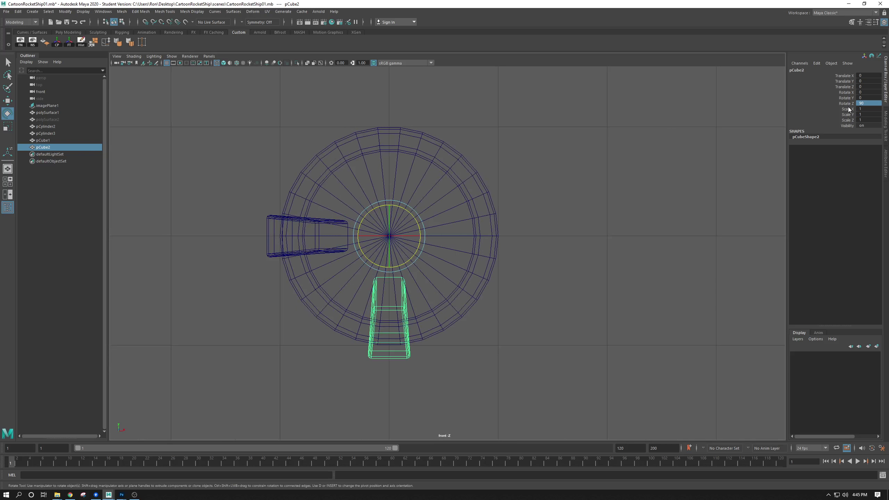
pyautogui.scroll(1, 579, 182)
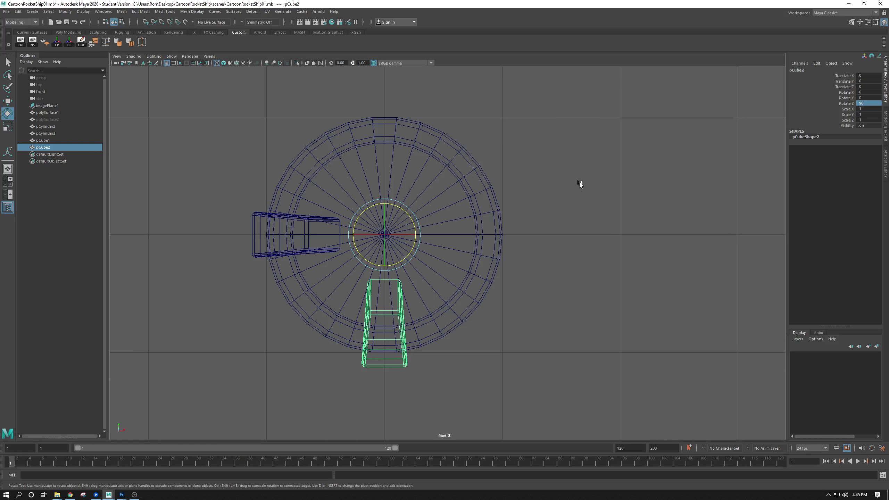
pyautogui.hotkey('shift', 'd')
pyautogui.hotkey('shift', 'd')
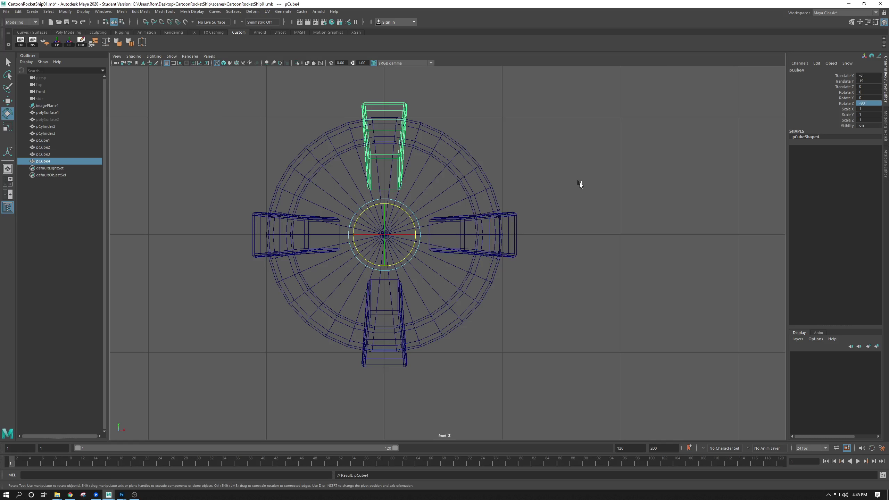
# - Select the porthole ring together with its four clamps and delete their construction history
pyautogui.keyDown('alt'); pyautogui.moveTo(579, 181); pyautogui.dragTo(382, 120, button='right'); pyautogui.keyUp('alt')
pyautogui.keyDown('alt'); pyautogui.moveTo(306, 226); pyautogui.dragTo(338, 213, button='middle'); pyautogui.keyUp('alt')
pyautogui.keyDown('alt'); pyautogui.moveTo(428, 329); pyautogui.dragTo(461, 329, button='right'); pyautogui.keyUp('alt')
pyautogui.scroll(1, 461, 329)
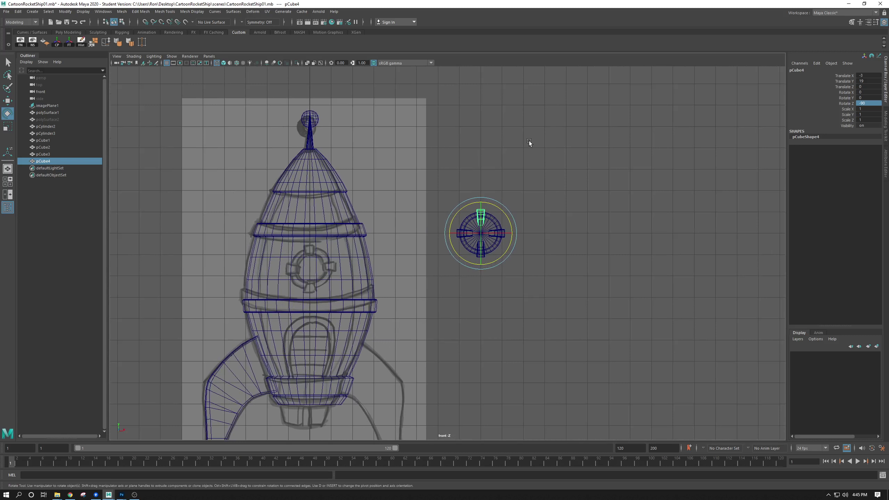
pyautogui.scroll(1, 368, 269)
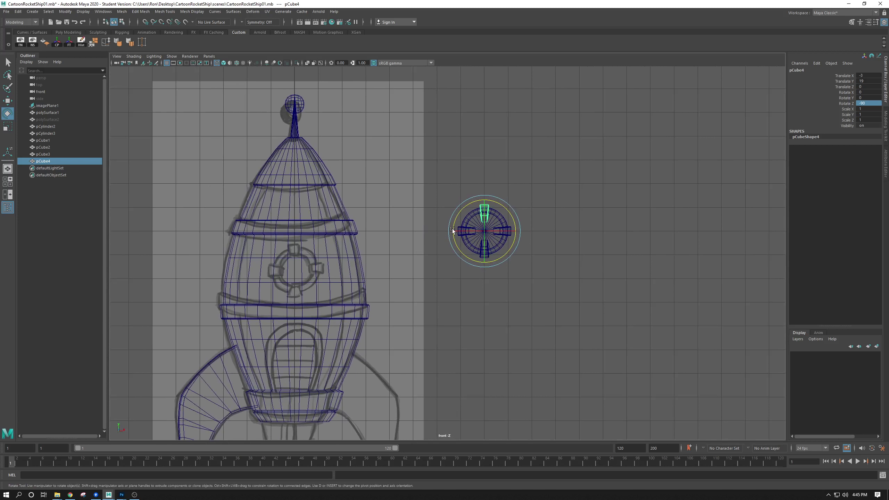
pyautogui.click(554, 175)
pyautogui.moveTo(554, 176); pyautogui.dragTo(451, 276)
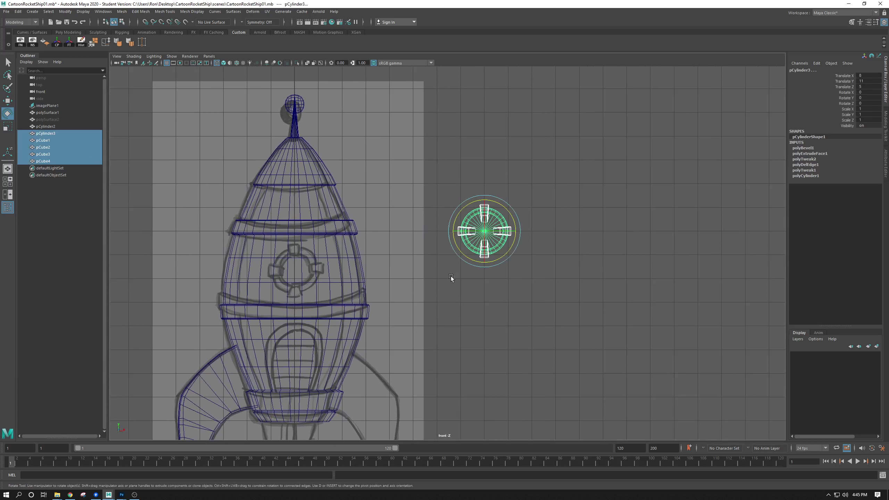
pyautogui.press('w')
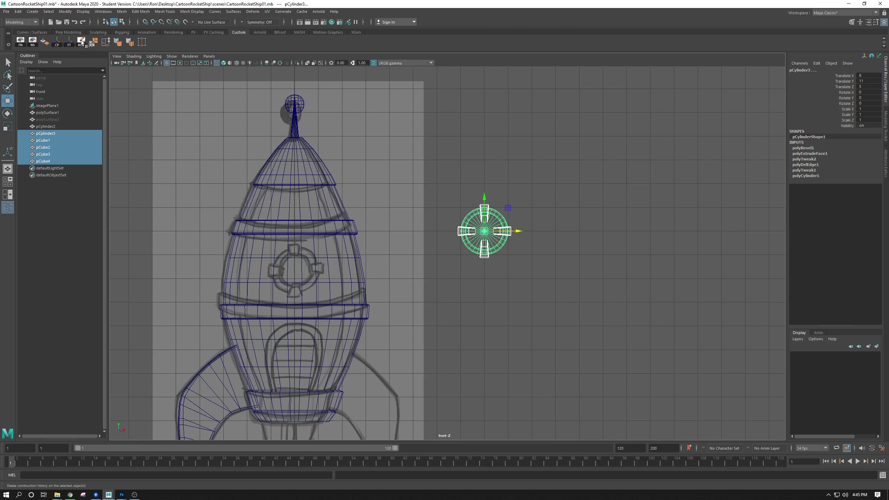
pyautogui.click(513, 188)
pyautogui.moveTo(513, 188); pyautogui.dragTo(443, 269)
# - Try deleting the back face of the upper clamp
pyautogui.press('space')
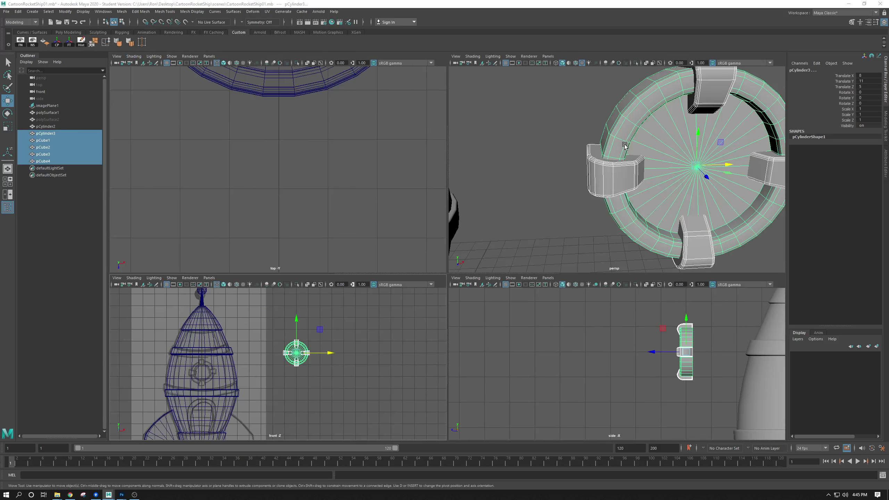
pyautogui.press('space')
pyautogui.keyDown('alt'); pyautogui.moveTo(634, 173); pyautogui.dragTo(470, 130, button='right'); pyautogui.keyUp('alt')
pyautogui.keyDown('alt'); pyautogui.moveTo(471, 130); pyautogui.dragTo(329, 161); pyautogui.keyUp('alt')
pyautogui.keyDown('alt'); pyautogui.moveTo(431, 219); pyautogui.dragTo(442, 239); pyautogui.keyUp('alt')
pyautogui.rightClick(447, 188)
pyautogui.moveTo(446, 191); pyautogui.dragTo(447, 197, button='right')
pyautogui.click(447, 196)
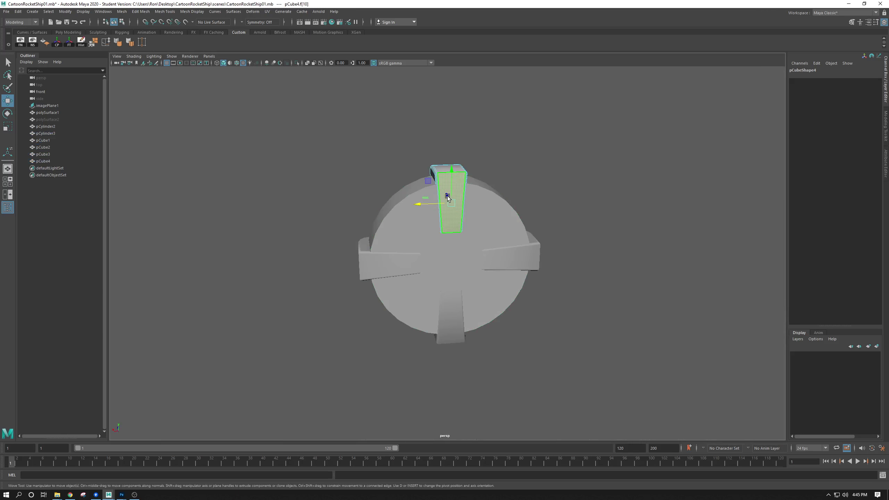
pyautogui.press('Delete')
pyautogui.keyDown('alt'); pyautogui.moveTo(438, 204); pyautogui.dragTo(514, 206); pyautogui.keyUp('alt')
pyautogui.press('space')
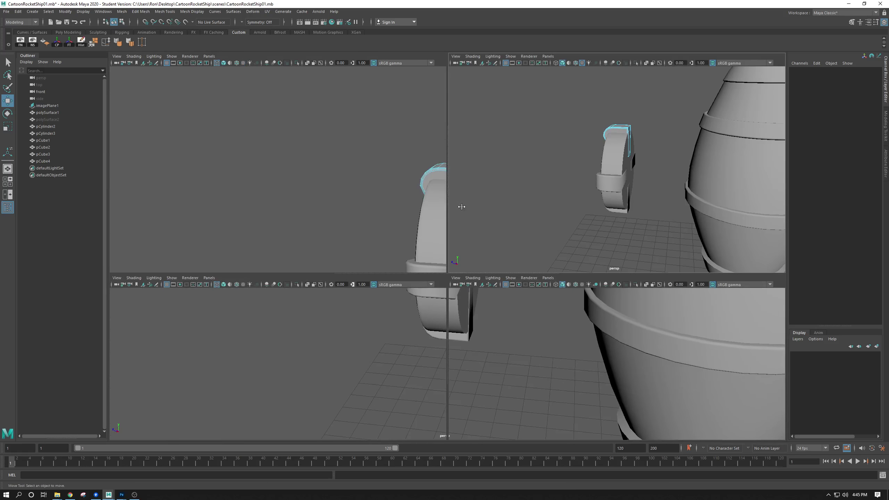
pyautogui.hotkey('ctrl', 'z')
pyautogui.hotkey('ctrl', 'z')
# - Combine the ring and its four clamps into one mesh and delete the combined mesh's construction history
pyautogui.keyDown('alt'); pyautogui.moveTo(596, 209); pyautogui.dragTo(591, 190); pyautogui.keyUp('alt')
pyautogui.press('space')
pyautogui.keyDown('alt'); pyautogui.moveTo(501, 195); pyautogui.dragTo(478, 185); pyautogui.keyUp('alt')
pyautogui.moveTo(461, 204); pyautogui.dragTo(494, 195, button='right')
pyautogui.keyDown('alt'); pyautogui.moveTo(510, 176); pyautogui.dragTo(537, 179); pyautogui.keyUp('alt')
pyautogui.moveTo(545, 140); pyautogui.dragTo(325, 277)
pyautogui.click(122, 11)
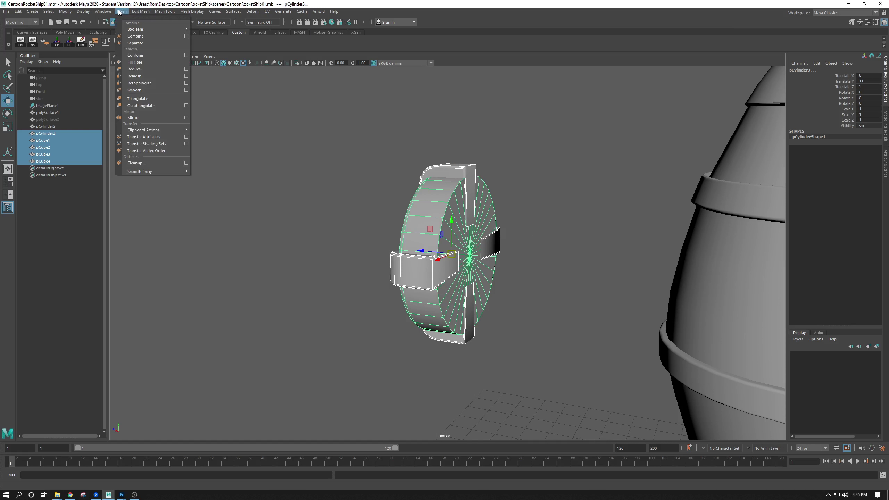
pyautogui.click(135, 38)
pyautogui.keyDown('alt'); pyautogui.moveTo(407, 256); pyautogui.dragTo(272, 230); pyautogui.keyUp('alt')
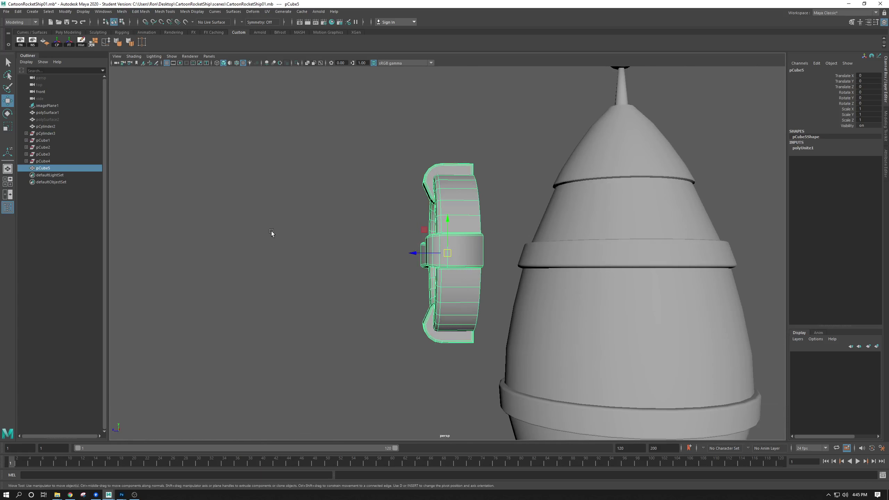
pyautogui.press('space')
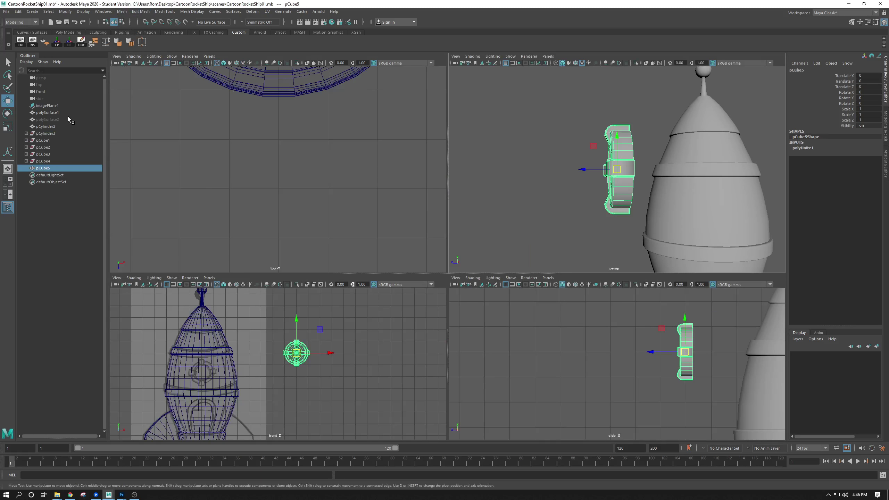
pyautogui.click(82, 41)
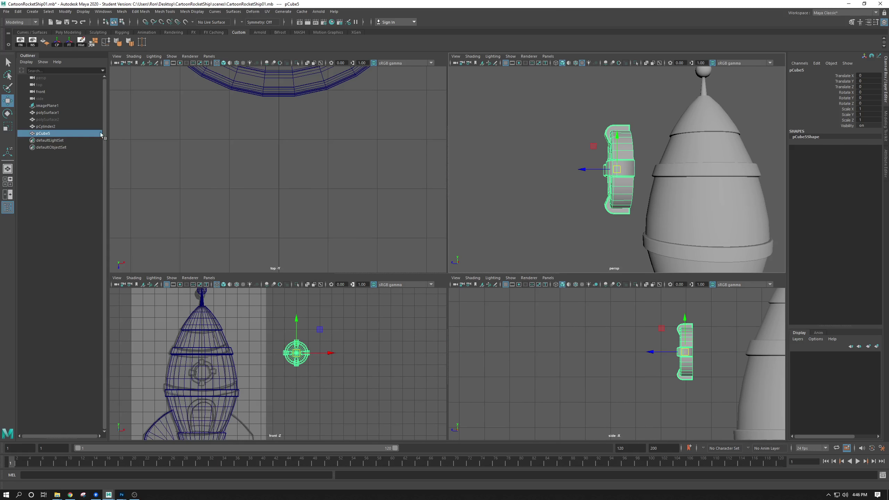
# - Select only the rear faces of the combined porthole mesh in the side view and delete them
pyautogui.press('space')
pyautogui.keyDown('alt'); pyautogui.moveTo(650, 329); pyautogui.dragTo(546, 330, button='middle'); pyautogui.keyUp('alt')
pyautogui.keyDown('alt'); pyautogui.moveTo(545, 330); pyautogui.dragTo(569, 309, button='right'); pyautogui.keyUp('alt')
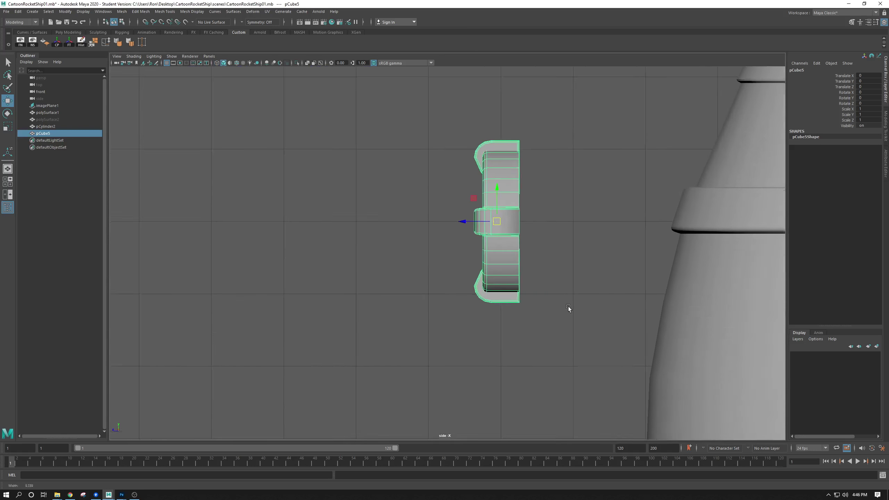
pyautogui.keyDown('alt'); pyautogui.moveTo(553, 232); pyautogui.dragTo(448, 265, button='middle'); pyautogui.keyUp('alt')
pyautogui.keyDown('alt'); pyautogui.moveTo(448, 266); pyautogui.dragTo(451, 227, button='right'); pyautogui.keyUp('alt')
pyautogui.moveTo(432, 159); pyautogui.dragTo(432, 178, button='right')
pyautogui.moveTo(470, 114); pyautogui.dragTo(402, 402)
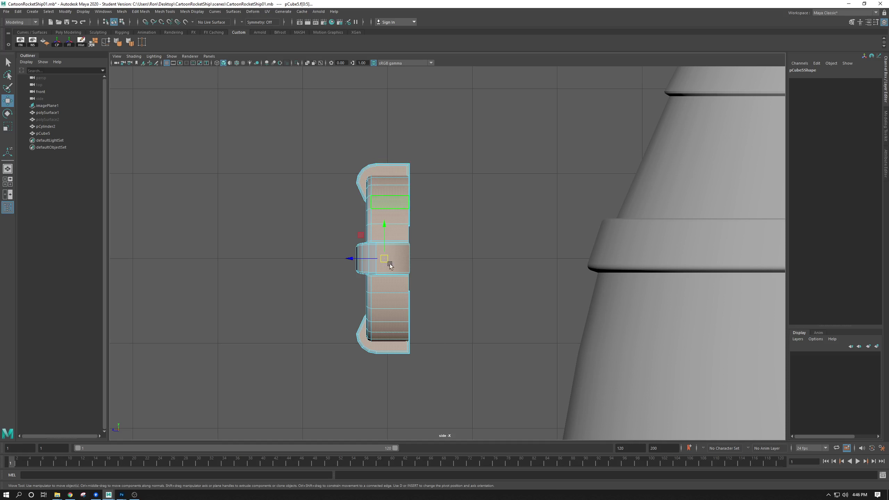
pyautogui.keyDown('ctrl'); pyautogui.moveTo(464, 112); pyautogui.dragTo(396, 398); pyautogui.keyUp('ctrl')
pyautogui.keyDown('ctrl'); pyautogui.moveTo(306, 109); pyautogui.dragTo(403, 398); pyautogui.keyUp('ctrl')
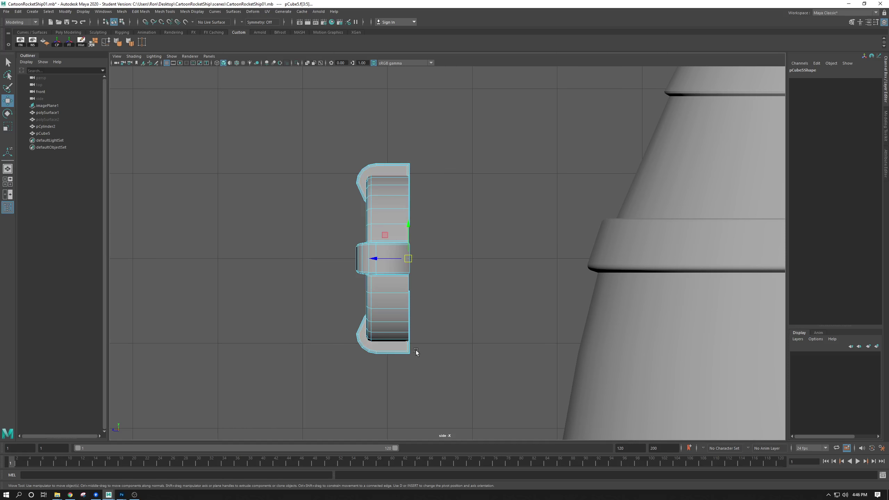
pyautogui.keyDown('alt'); pyautogui.moveTo(495, 234); pyautogui.dragTo(477, 221); pyautogui.keyUp('alt')
pyautogui.press('space')
pyautogui.press('space')
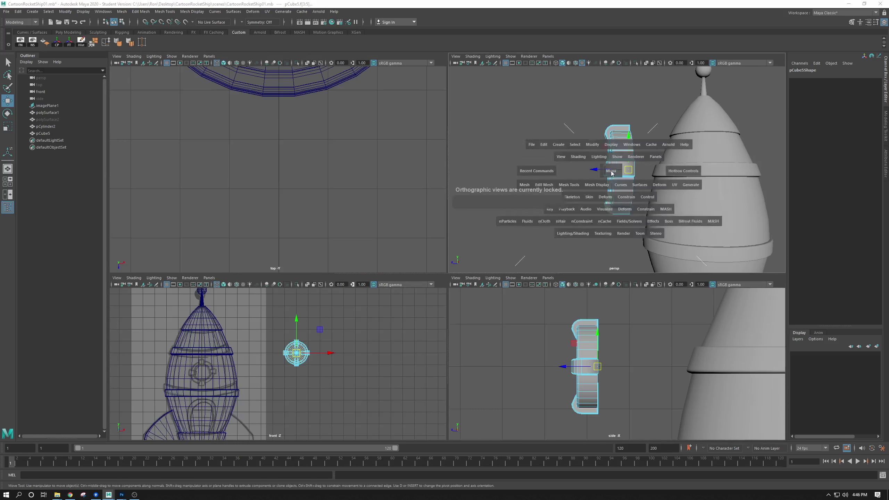
pyautogui.moveTo(567, 220)
pyautogui.keyDown('alt'); pyautogui.mouseDown()
pyautogui.moveTo(507, 210)
pyautogui.moveTo(458, 183)
pyautogui.moveTo(433, 216)
pyautogui.moveTo(671, 241)
pyautogui.moveTo(539, 305)
pyautogui.moveTo(488, 300)
pyautogui.moveTo(537, 327)
pyautogui.moveTo(617, 323)
pyautogui.moveTo(615, 311)
pyautogui.moveTo(623, 316)
pyautogui.moveTo(435, 279)
pyautogui.moveTo(423, 310)
pyautogui.moveTo(461, 300)
pyautogui.mouseUp(); pyautogui.keyUp('alt')
pyautogui.click(578, 327)
pyautogui.keyDown('alt'); pyautogui.moveTo(395, 285); pyautogui.dragTo(482, 165); pyautogui.keyUp('alt')
# - Flatten the porthole's open back edge by selecting its rear vertices and scaling them along Z, then return to object mode
pyautogui.rightClick(494, 148)
pyautogui.moveTo(494, 148); pyautogui.dragTo(461, 147, button='right')
pyautogui.keyDown('alt'); pyautogui.moveTo(521, 164); pyautogui.dragTo(438, 180); pyautogui.keyUp('alt')
pyautogui.moveTo(522, 104); pyautogui.dragTo(461, 415)
pyautogui.keyDown('alt'); pyautogui.moveTo(461, 415); pyautogui.dragTo(468, 361); pyautogui.keyUp('alt')
pyautogui.press('e')
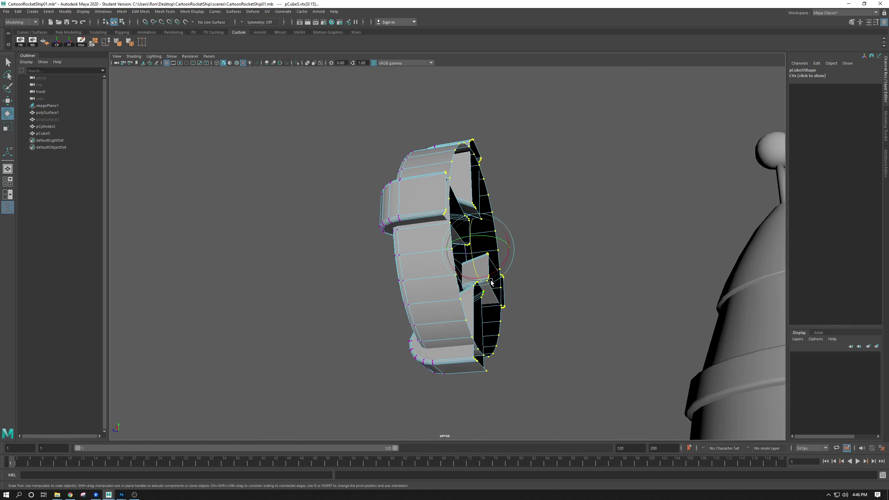
pyautogui.press('r')
pyautogui.keyDown('alt'); pyautogui.moveTo(500, 277); pyautogui.dragTo(507, 285); pyautogui.keyUp('alt')
pyautogui.moveTo(448, 253); pyautogui.dragTo(474, 254)
pyautogui.click(450, 253)
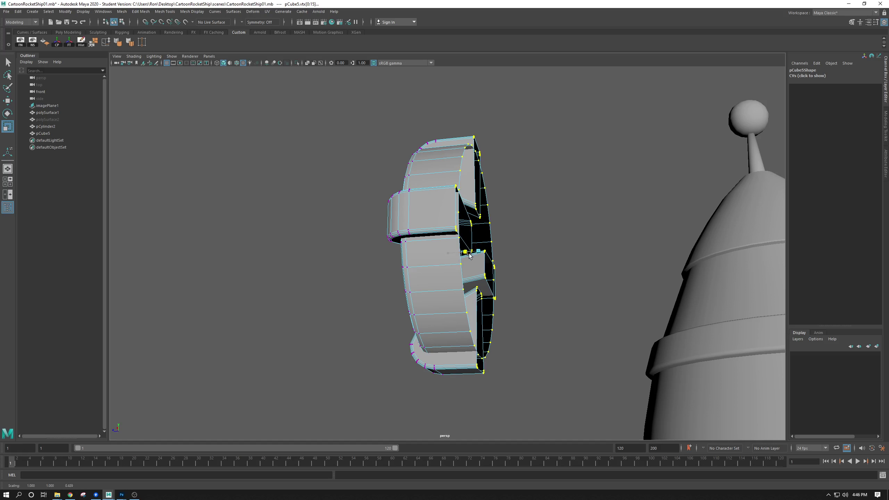
pyautogui.press('w')
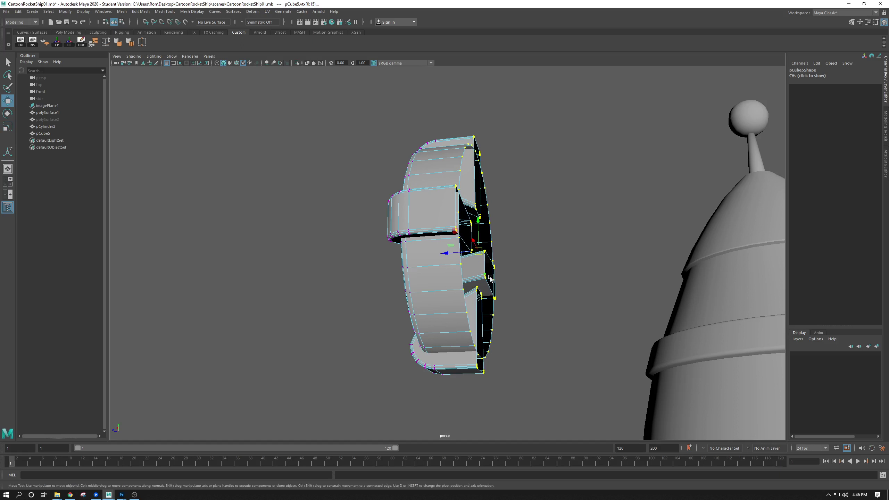
pyautogui.keyDown('alt'); pyautogui.moveTo(448, 255); pyautogui.dragTo(462, 187); pyautogui.keyUp('alt')
pyautogui.moveTo(462, 186); pyautogui.dragTo(480, 174, button='right')
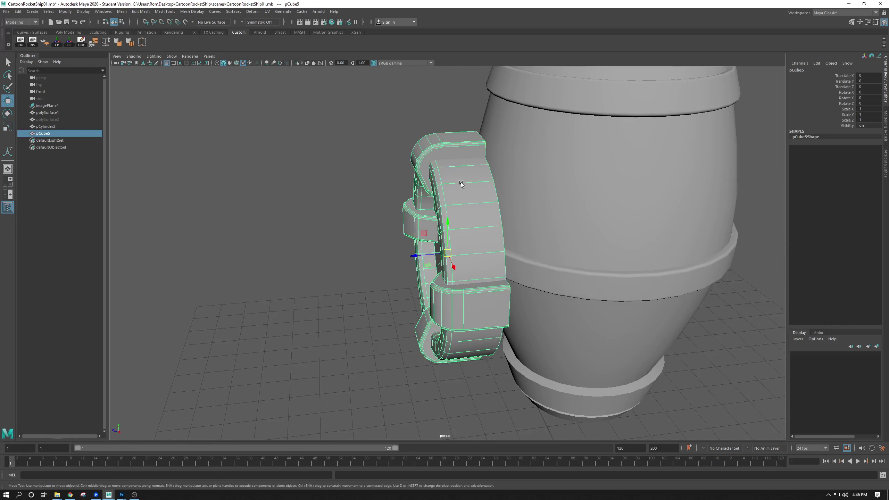
# - Move the porthole over the sketched window on the rocket, at Translate X -8 and Translate Y about -1.713
pyautogui.keyDown('alt'); pyautogui.moveTo(308, 196); pyautogui.dragTo(405, 216); pyautogui.keyUp('alt')
pyautogui.keyDown('alt'); pyautogui.moveTo(455, 209); pyautogui.dragTo(284, 132, button='right'); pyautogui.keyUp('alt')
pyautogui.keyDown('alt'); pyautogui.moveTo(363, 179); pyautogui.dragTo(395, 195); pyautogui.keyUp('alt')
pyautogui.moveTo(479, 253); pyautogui.dragTo(229, 262)
pyautogui.keyDown('alt'); pyautogui.moveTo(242, 206); pyautogui.dragTo(508, 192, button='middle'); pyautogui.keyUp('alt')
pyautogui.moveTo(450, 245); pyautogui.dragTo(317, 250)
pyautogui.press('space')
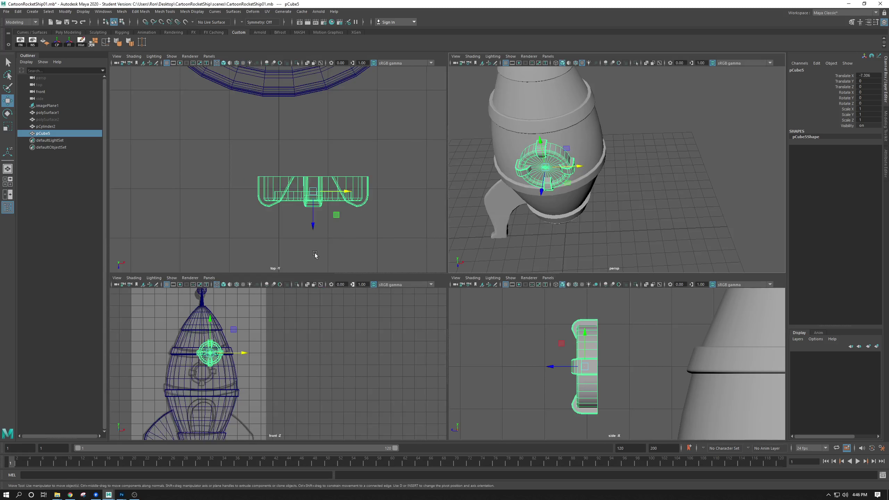
pyautogui.keyDown('alt'); pyautogui.moveTo(254, 323); pyautogui.dragTo(269, 290, button='right'); pyautogui.keyUp('alt')
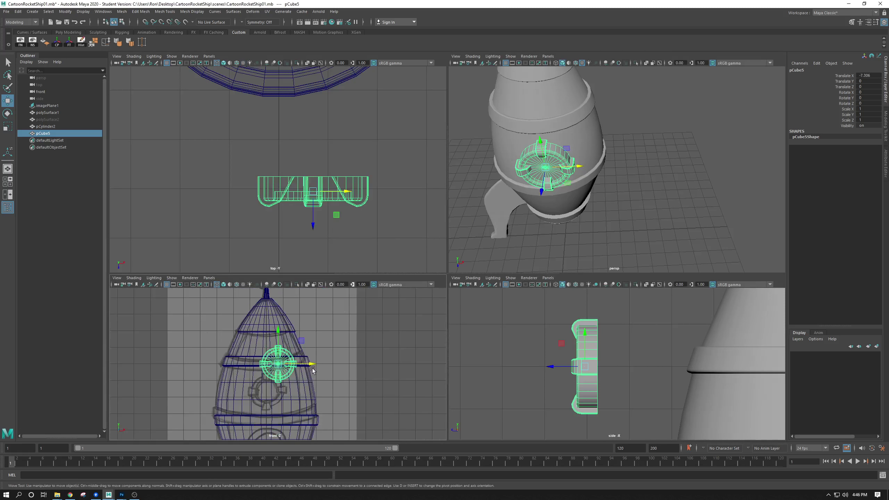
pyautogui.press('space')
pyautogui.keyDown('alt'); pyautogui.moveTo(395, 291); pyautogui.dragTo(384, 240, button='middle'); pyautogui.keyUp('alt')
pyautogui.moveTo(441, 203); pyautogui.dragTo(420, 231)
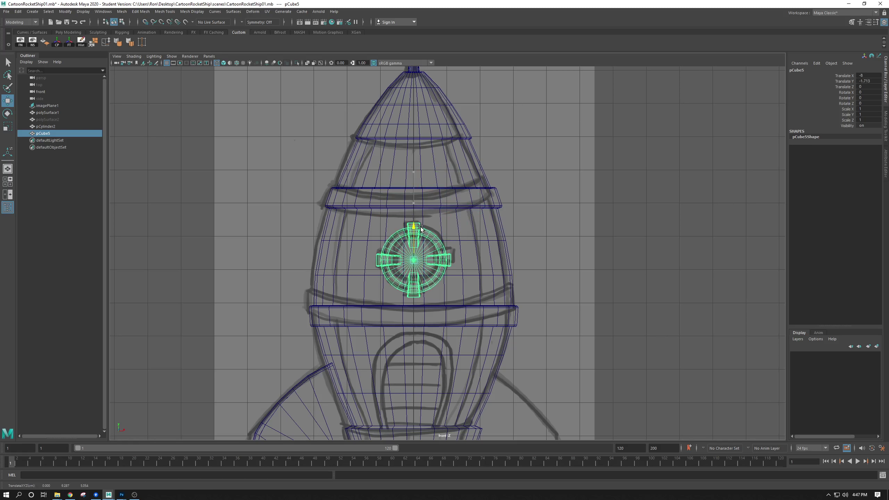
# - Push the porthole back into the hull to Translate Z about -2.15 and undo the trial X rotation
pyautogui.press('space')
pyautogui.press('space')
pyautogui.keyDown('alt'); pyautogui.moveTo(561, 158); pyautogui.dragTo(414, 213); pyautogui.keyUp('alt')
pyautogui.press('e')
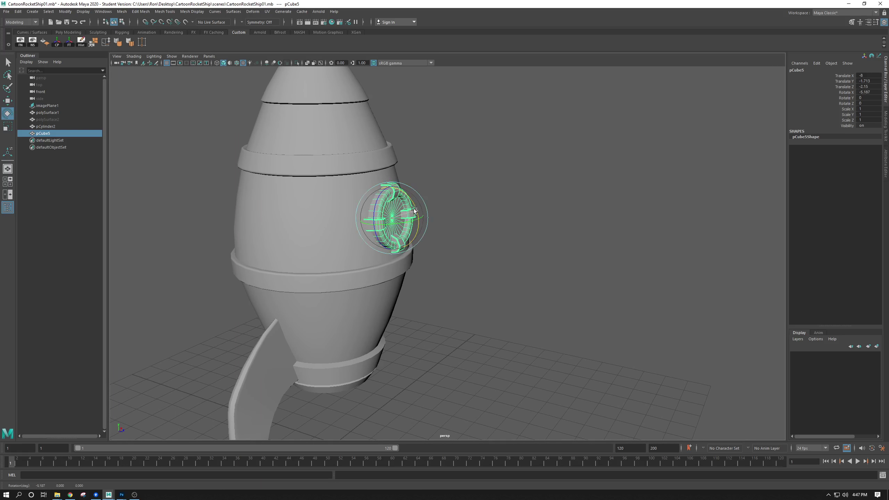
pyautogui.hotkey('ctrl', 'z')
# - Duplicate the porthole, move the copy along X well clear of the rocket, and hide it
pyautogui.keyDown('alt'); pyautogui.moveTo(528, 180); pyautogui.dragTo(469, 194); pyautogui.keyUp('alt')
pyautogui.press('w')
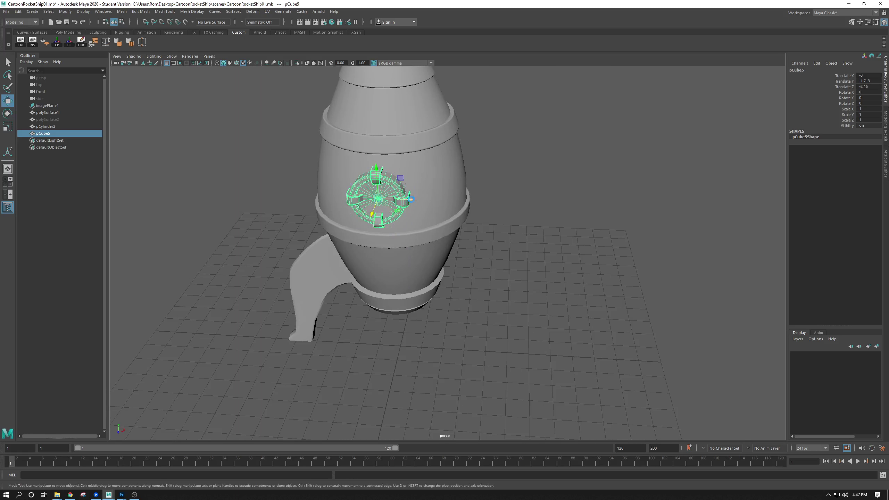
pyautogui.hotkey('ctrl', 'd')
pyautogui.moveTo(412, 199); pyautogui.dragTo(232, 202)
pyautogui.keyDown('alt'); pyautogui.moveTo(232, 201); pyautogui.dragTo(342, 218, button='middle'); pyautogui.keyUp('alt')
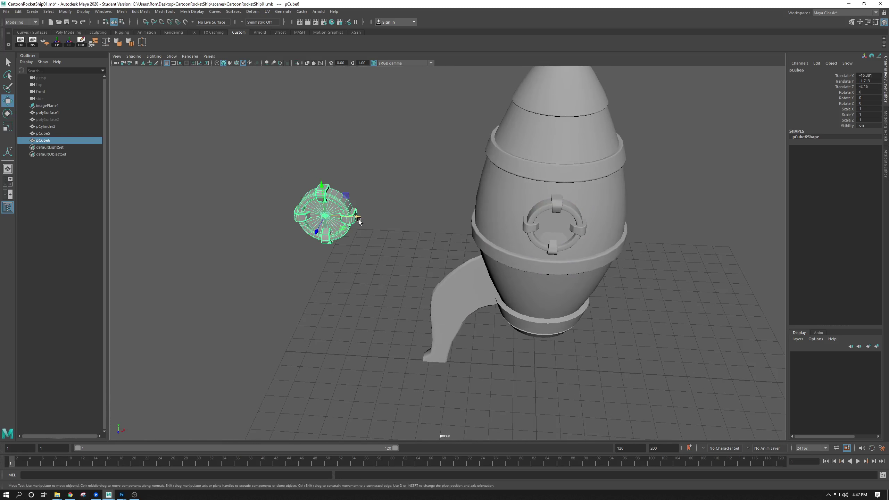
pyautogui.moveTo(358, 219); pyautogui.dragTo(182, 205)
pyautogui.hotkey('ctrl', 'h')
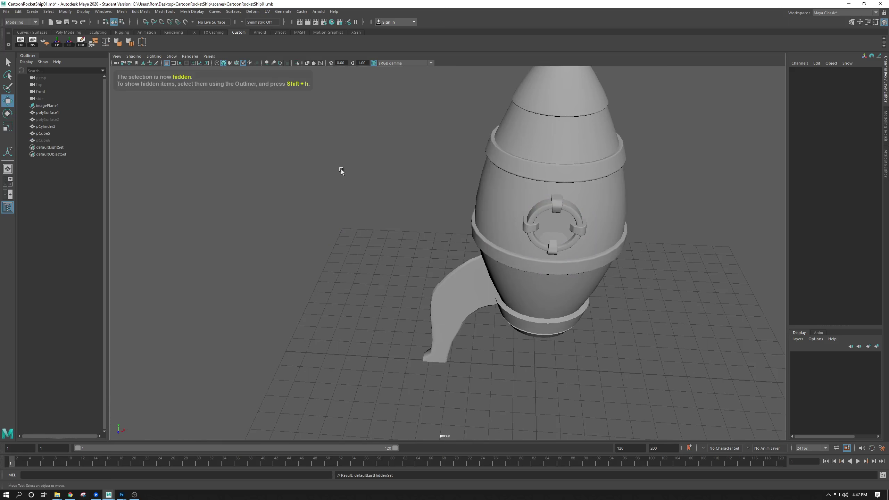
# - Tilt the original porthole to Rotate X about -9.473 and seat it against the hull at Translate Z about -2.165
pyautogui.click(558, 204)
pyautogui.keyDown('alt'); pyautogui.moveTo(574, 196); pyautogui.dragTo(626, 208, button='right'); pyautogui.keyUp('alt')
pyautogui.keyDown('alt'); pyautogui.moveTo(588, 165); pyautogui.dragTo(577, 183); pyautogui.keyUp('alt')
pyautogui.press('e')
pyautogui.press('w')
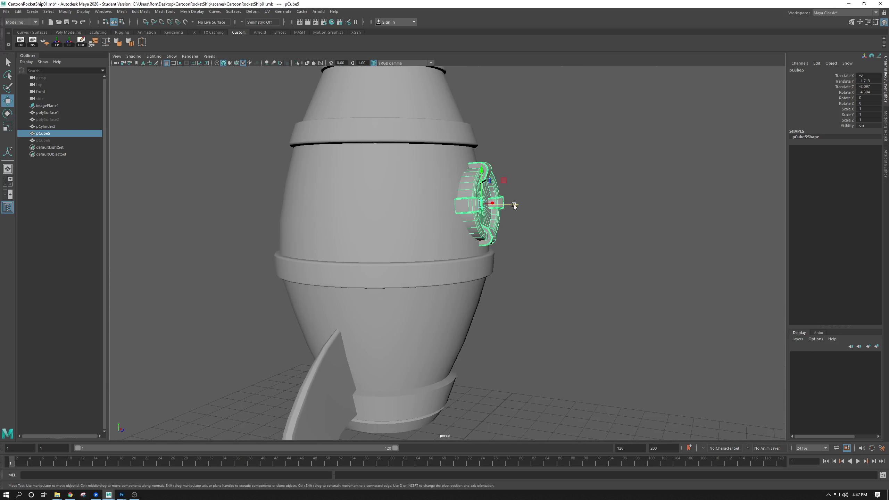
pyautogui.moveTo(513, 206); pyautogui.dragTo(500, 191)
pyautogui.press('e')
pyautogui.press('w')
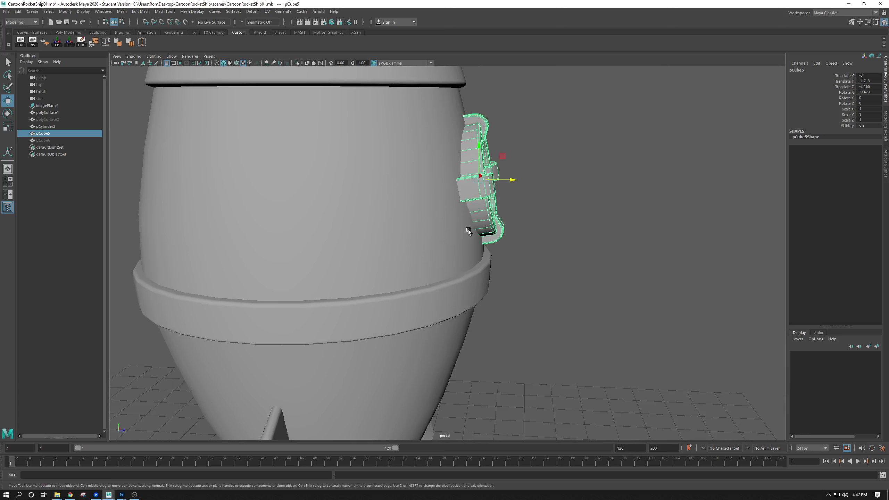
# - Raise the porthole to Translate Y about -1.432, push it in to Translate Z about -2.222, and increase its backward X tilt
pyautogui.keyDown('alt'); pyautogui.moveTo(468, 230); pyautogui.dragTo(344, 186, button='right'); pyautogui.keyUp('alt')
pyautogui.keyDown('alt'); pyautogui.moveTo(344, 186); pyautogui.dragTo(346, 166, button='middle'); pyautogui.keyUp('alt')
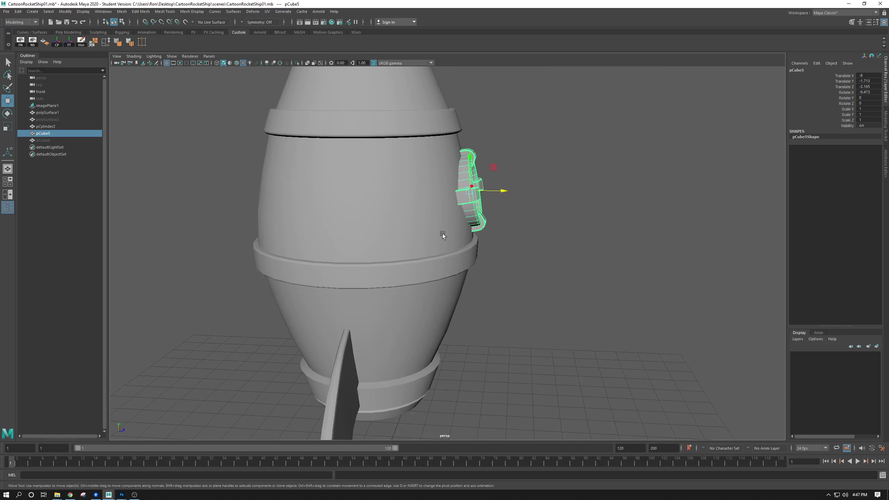
pyautogui.keyDown('alt'); pyautogui.moveTo(478, 183); pyautogui.dragTo(511, 190); pyautogui.keyUp('alt')
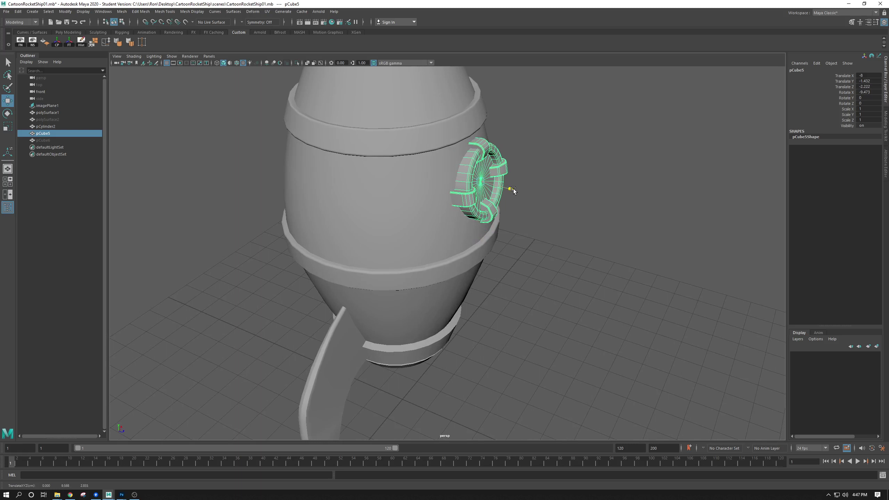
pyautogui.press('e')
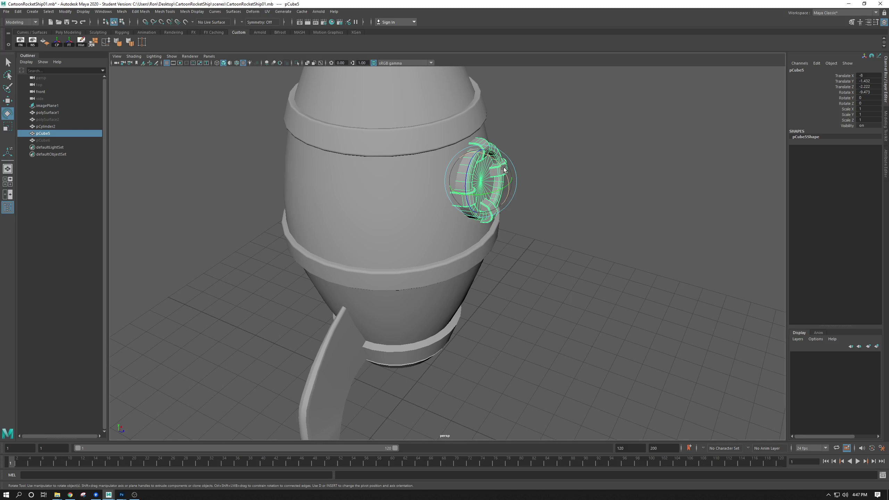
pyautogui.moveTo(505, 170); pyautogui.dragTo(504, 169)
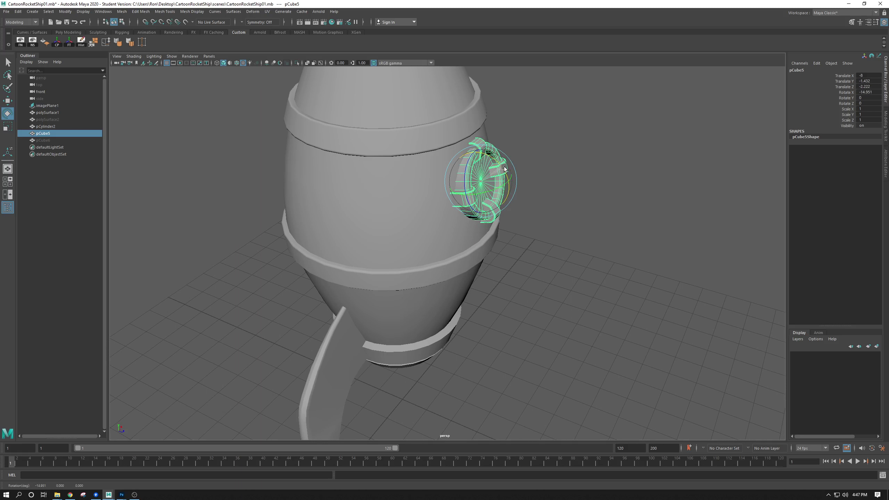
pyautogui.click(570, 176)
pyautogui.keyDown('alt'); pyautogui.moveTo(570, 176); pyautogui.dragTo(513, 164); pyautogui.keyUp('alt')
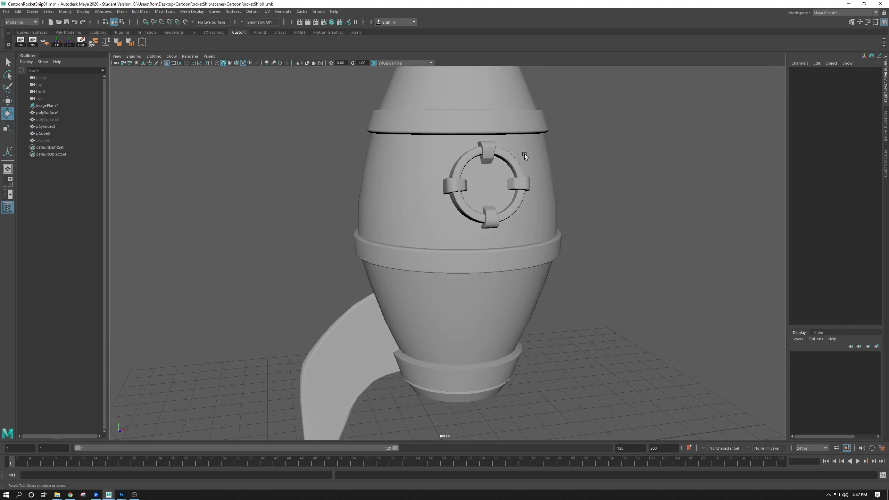
pyautogui.keyDown('alt'); pyautogui.moveTo(656, 218); pyautogui.dragTo(542, 198); pyautogui.keyUp('alt')
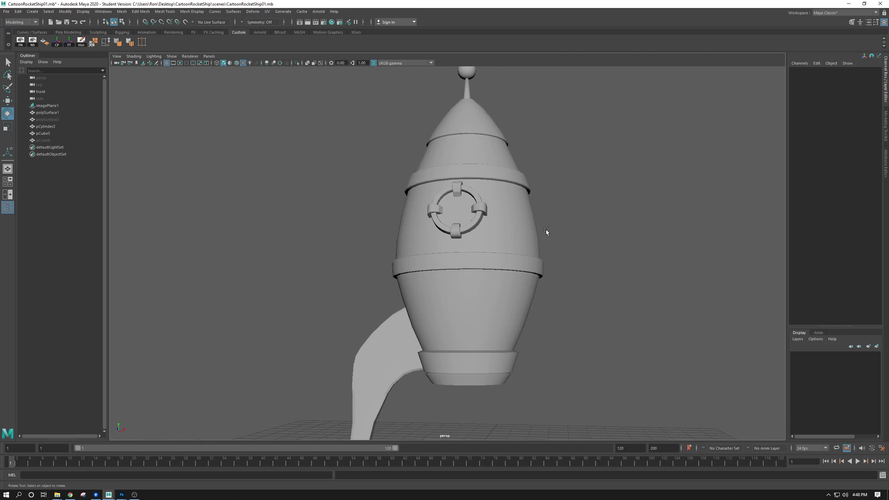